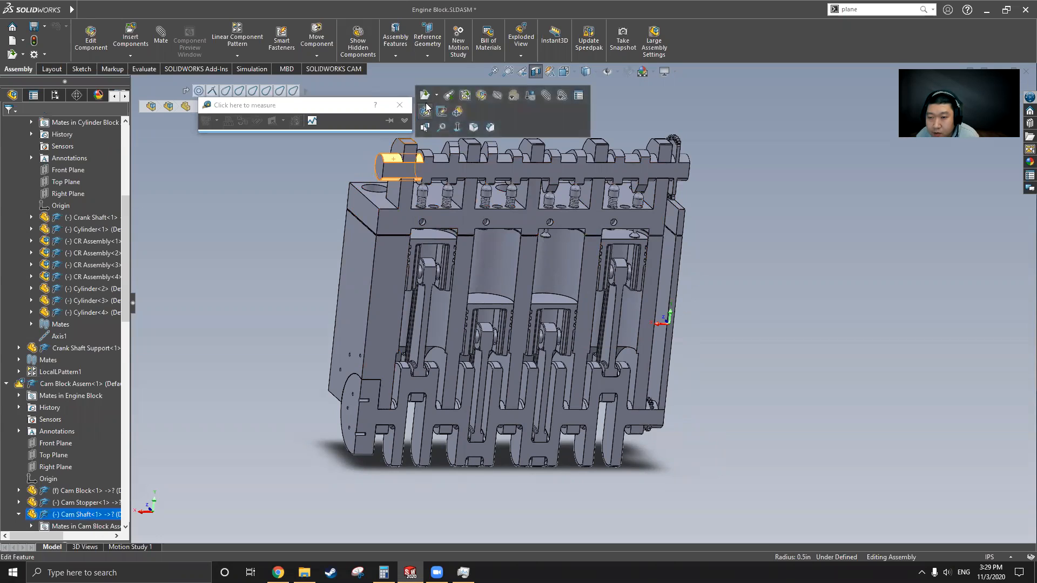
Step: Open the cam shaft from the engine assembly as its own part
click(361, 165)
middle_drag(372, 183, 374, 205)
click(382, 184)
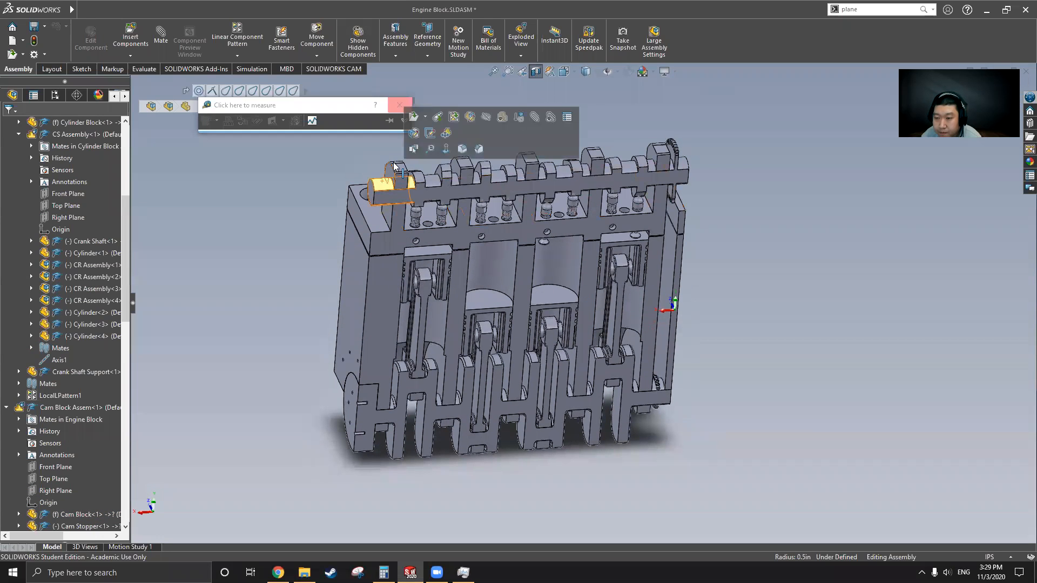
click(443, 202)
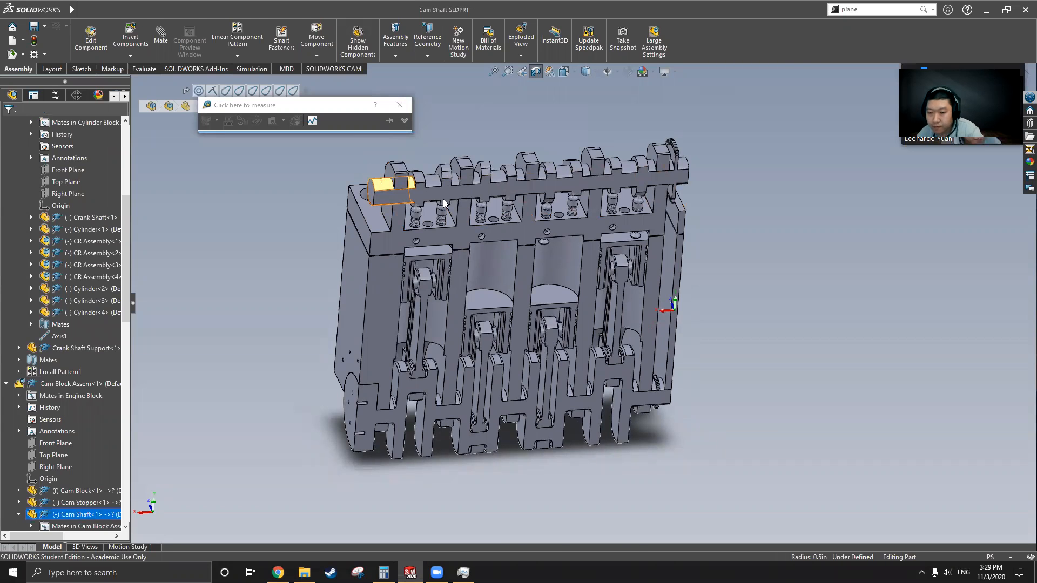
Step: Orbit the Cam Shaft part to view its full length and start a new document
middle_drag(665, 354, 776, 339)
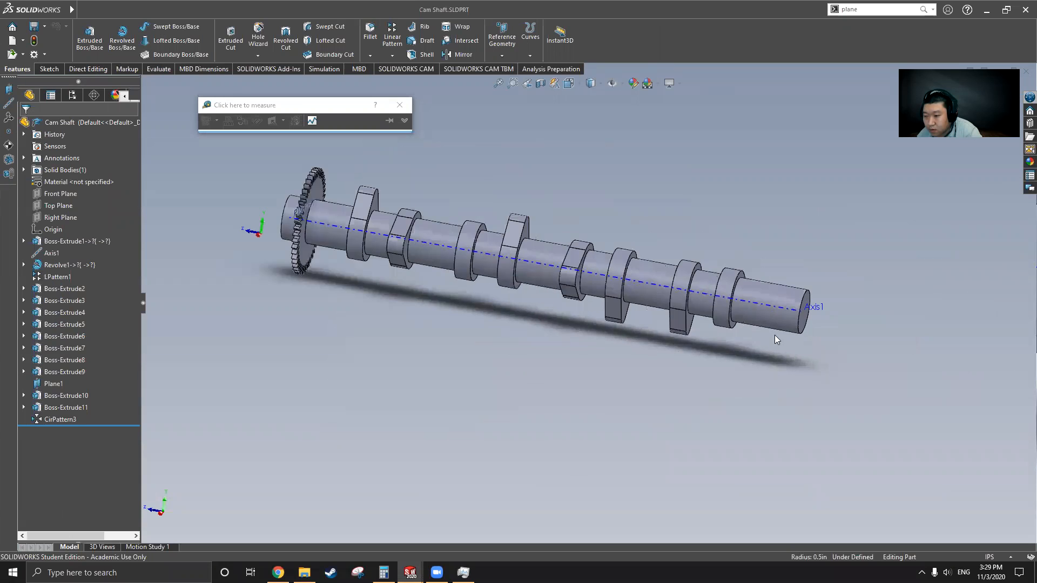
middle_drag(613, 327, 658, 377)
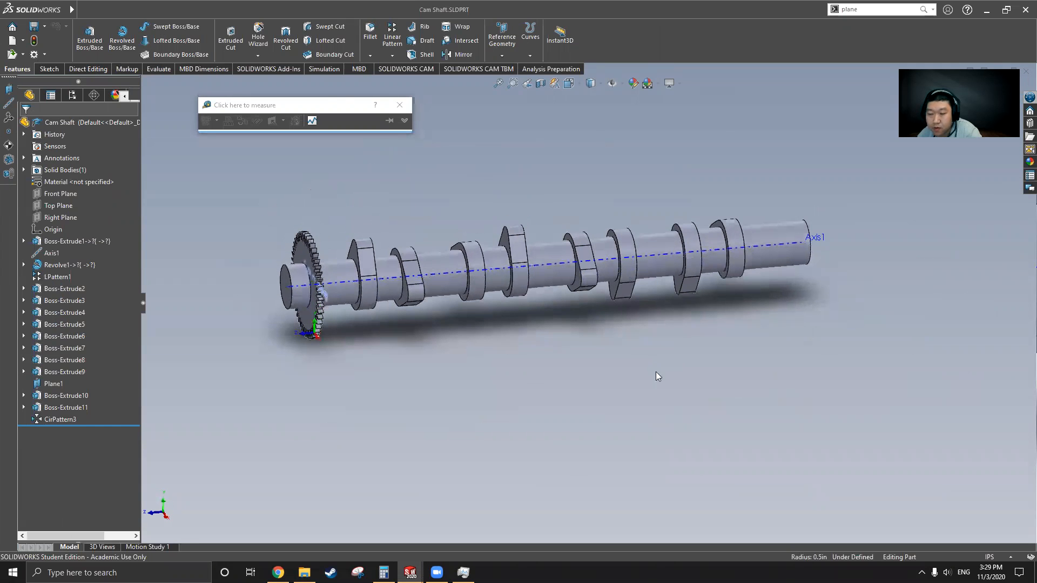
click(12, 41)
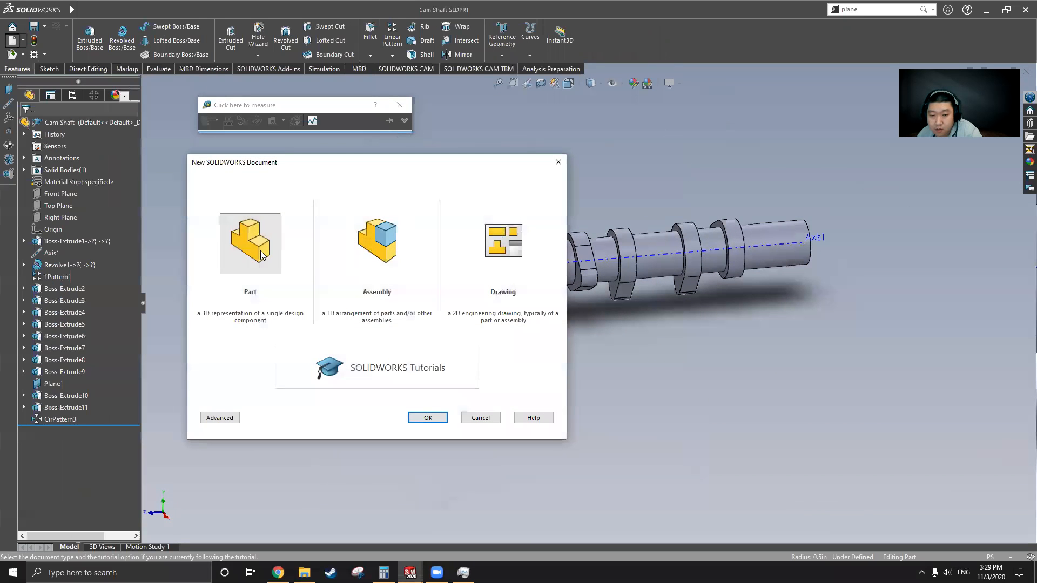
Step: Create a new blank part, then switch back to the Cam Shaft.SLDPRT window
double_click(260, 251)
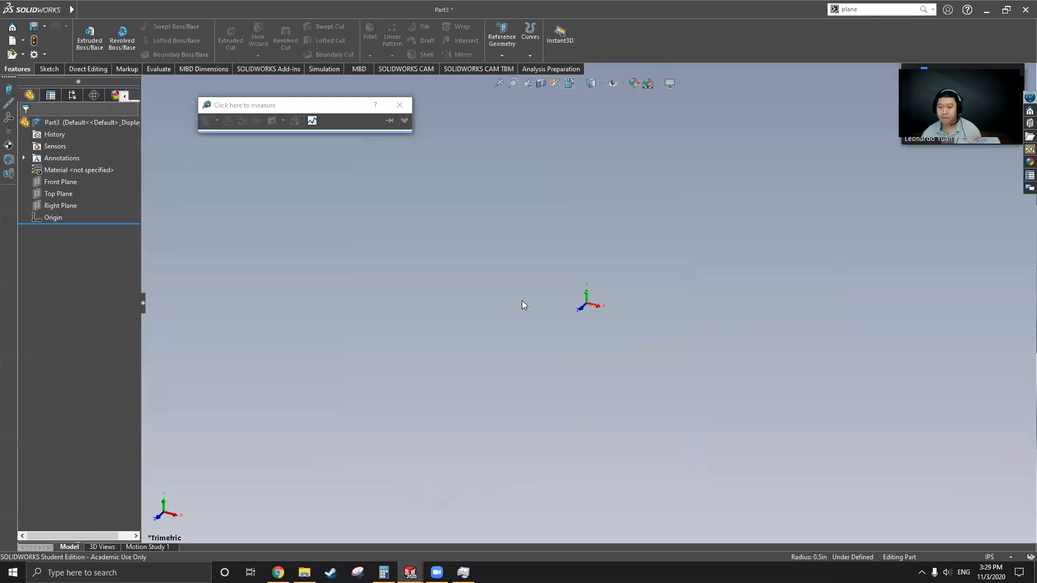
click(399, 104)
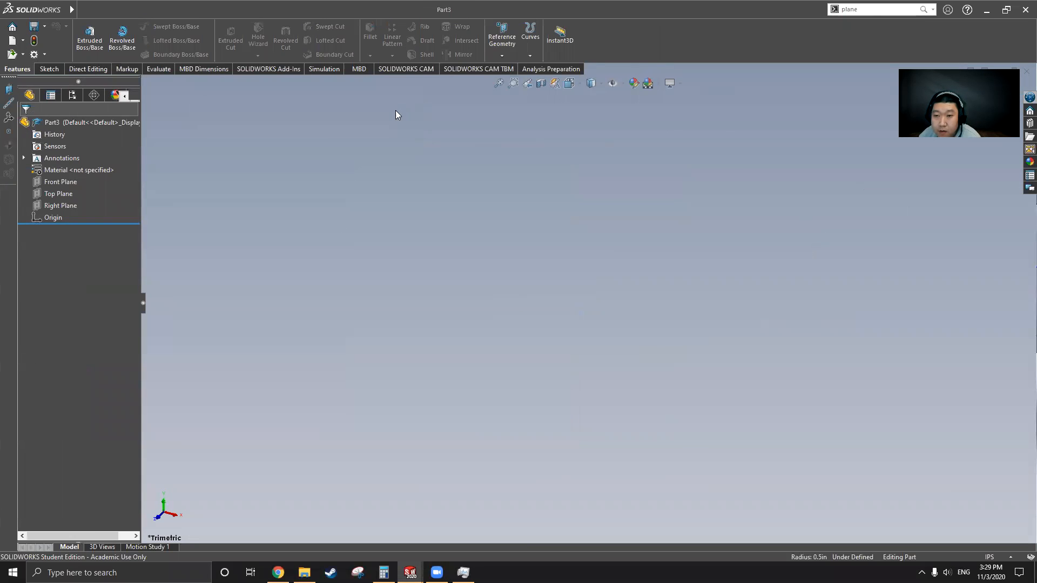
click(82, 10)
mouse_move(234, 11)
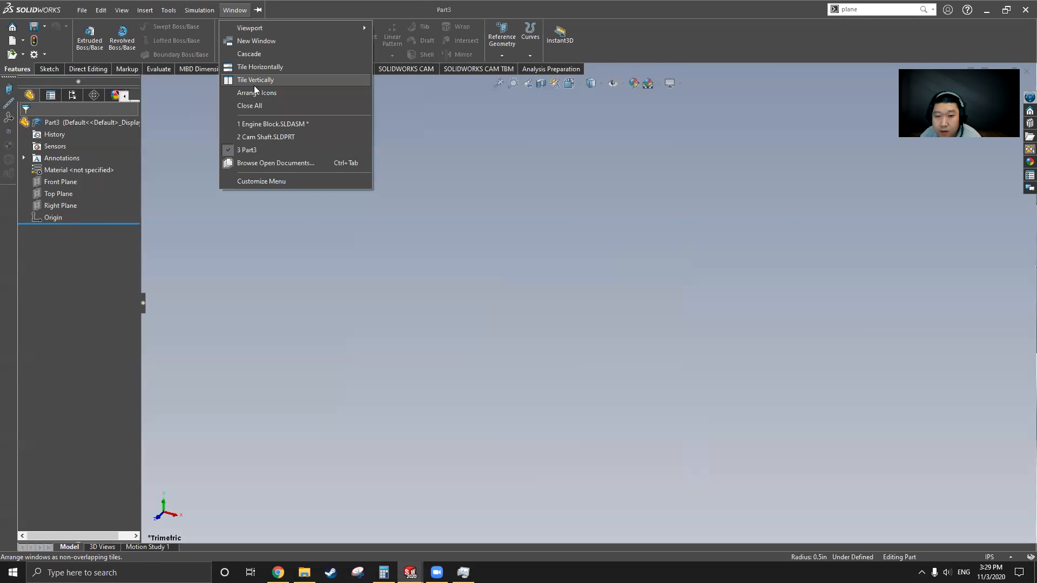
click(253, 137)
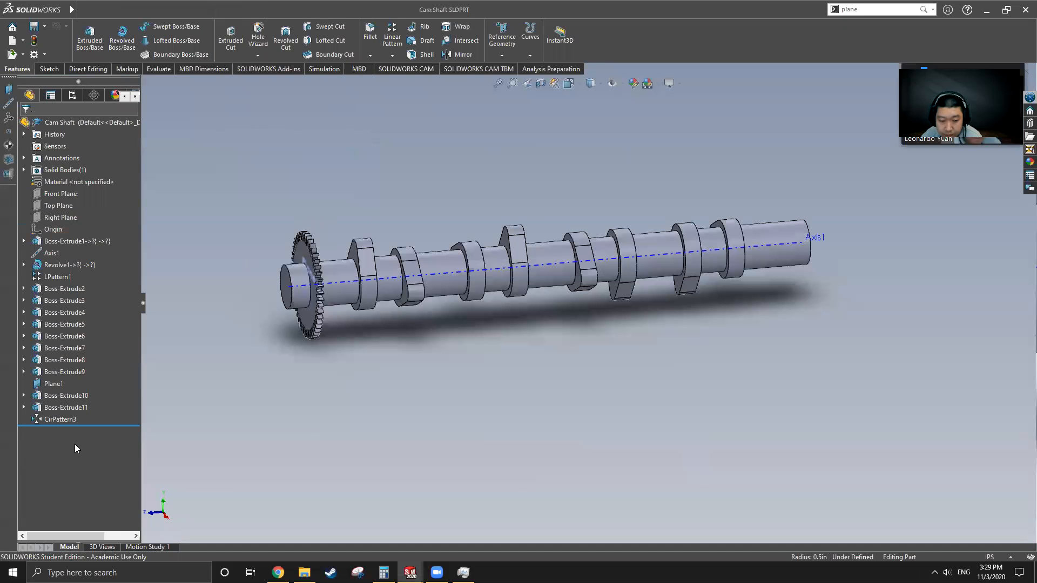
Step: Roll Cam Shaft back to Boss-Extrude1 and expand it to show Sketch1
drag(91, 425, 128, 249)
click(86, 240)
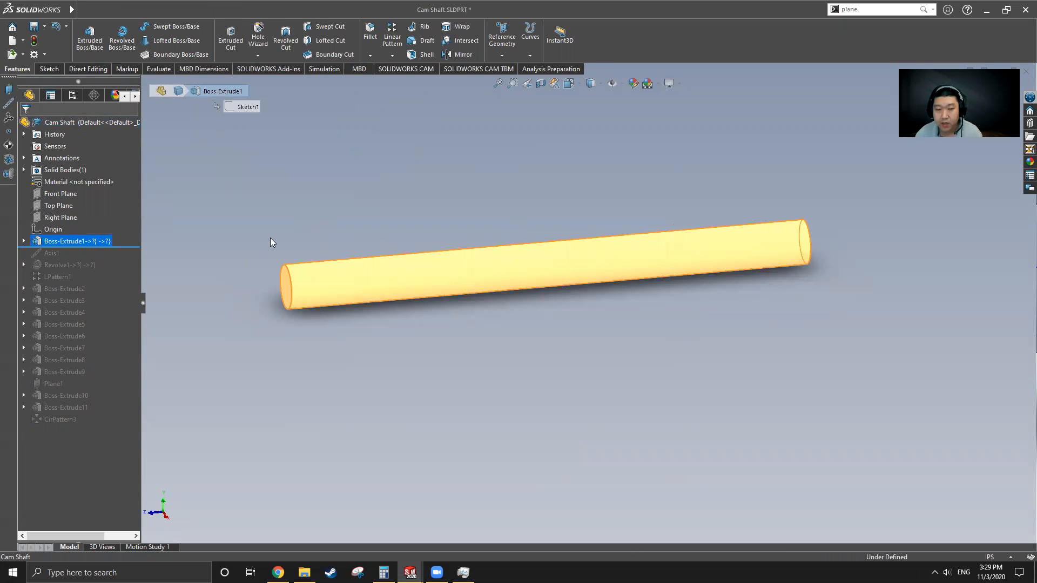
click(291, 200)
click(24, 241)
click(67, 252)
click(67, 253)
click(315, 218)
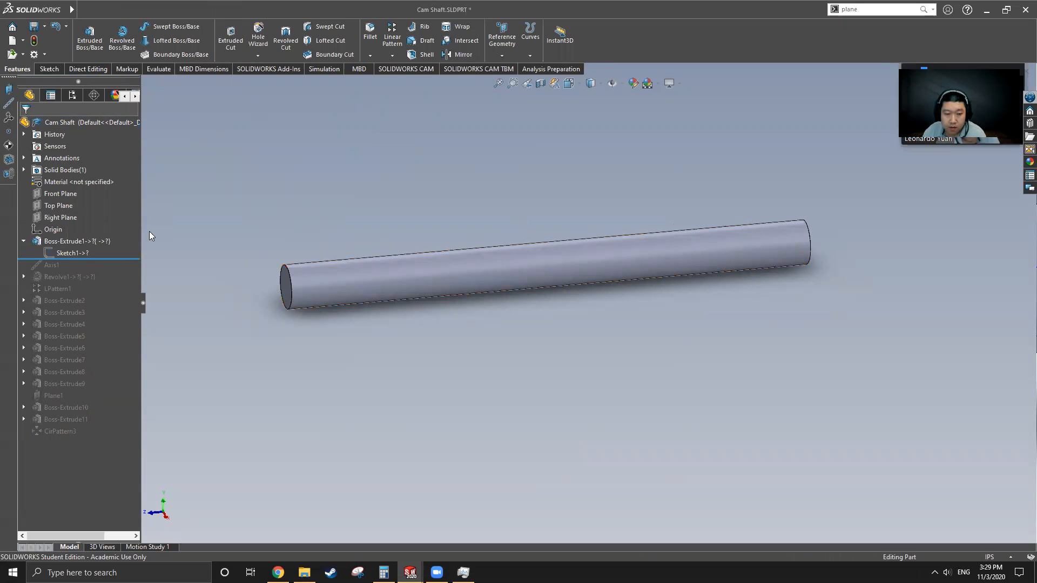
Step: Measure the cylinder's end face (0.79 in² area) and end edge (1 in diameter)
click(159, 69)
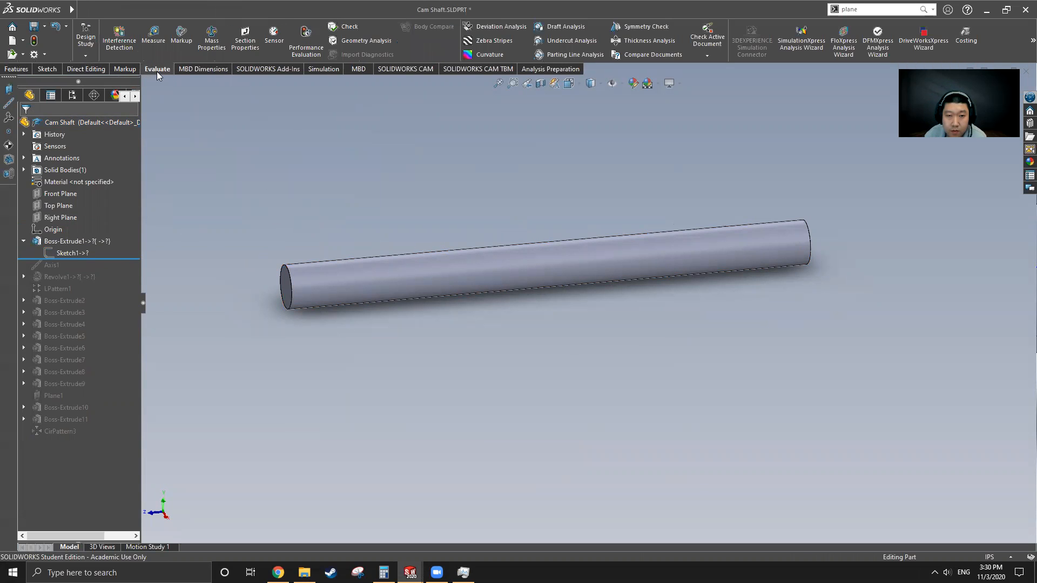
click(153, 33)
middle_drag(290, 320, 338, 319)
click(337, 311)
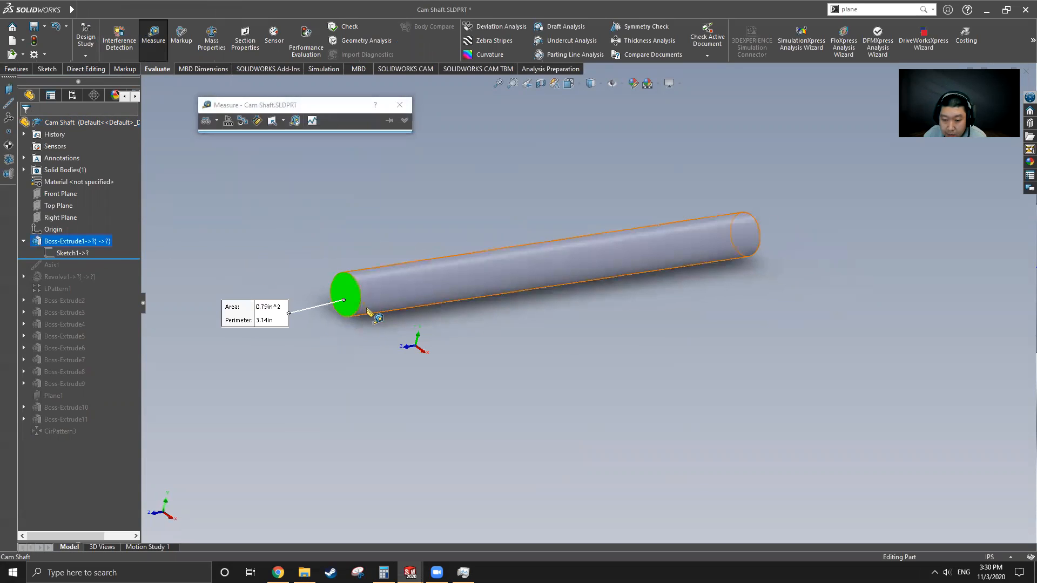
click(341, 331)
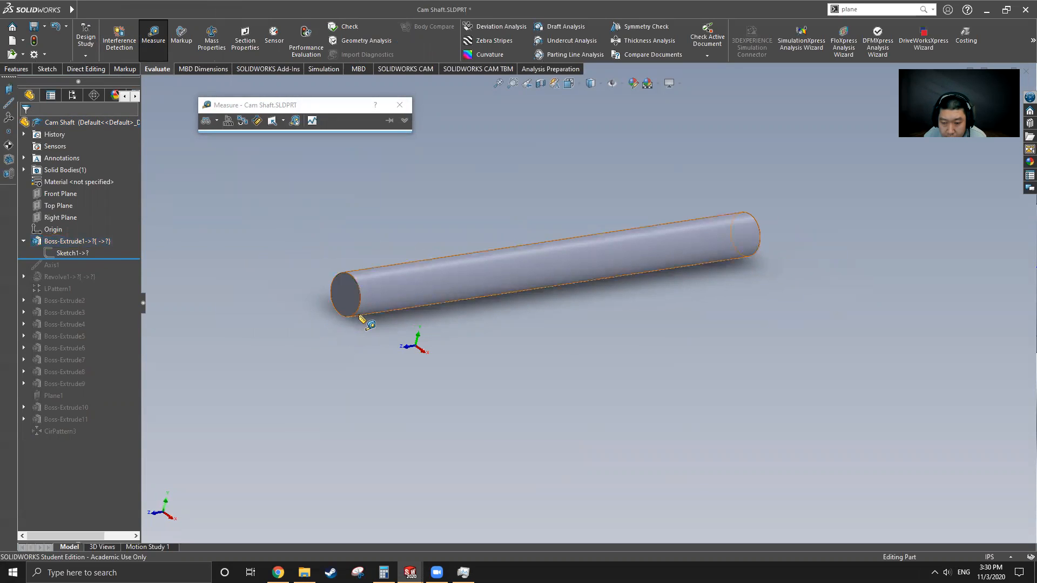
click(359, 311)
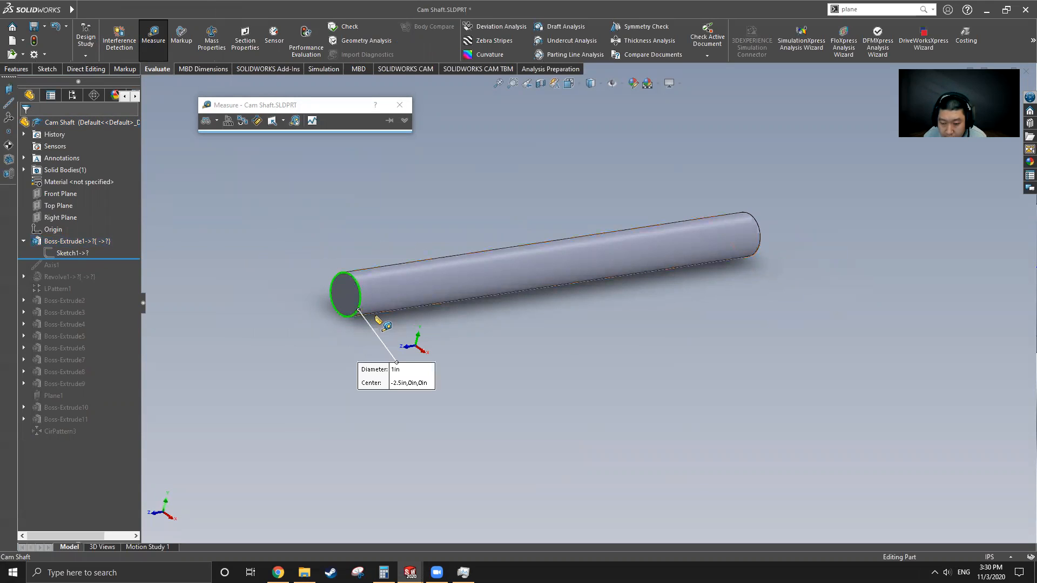
click(399, 254)
Step: Measure the 12 in distance between the cylinder's two end faces
click(342, 297)
middle_drag(546, 289, 521, 303)
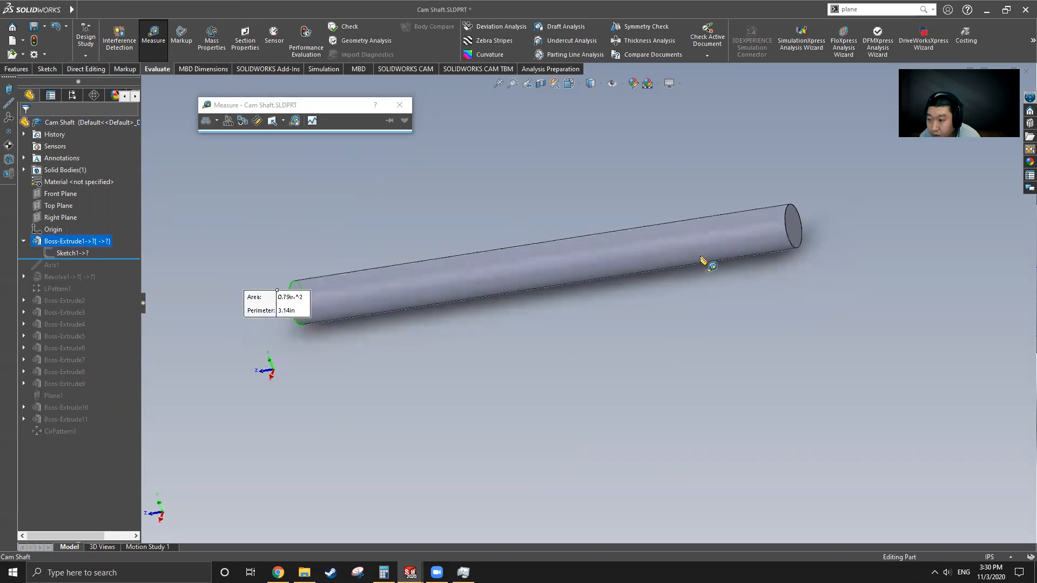
click(795, 227)
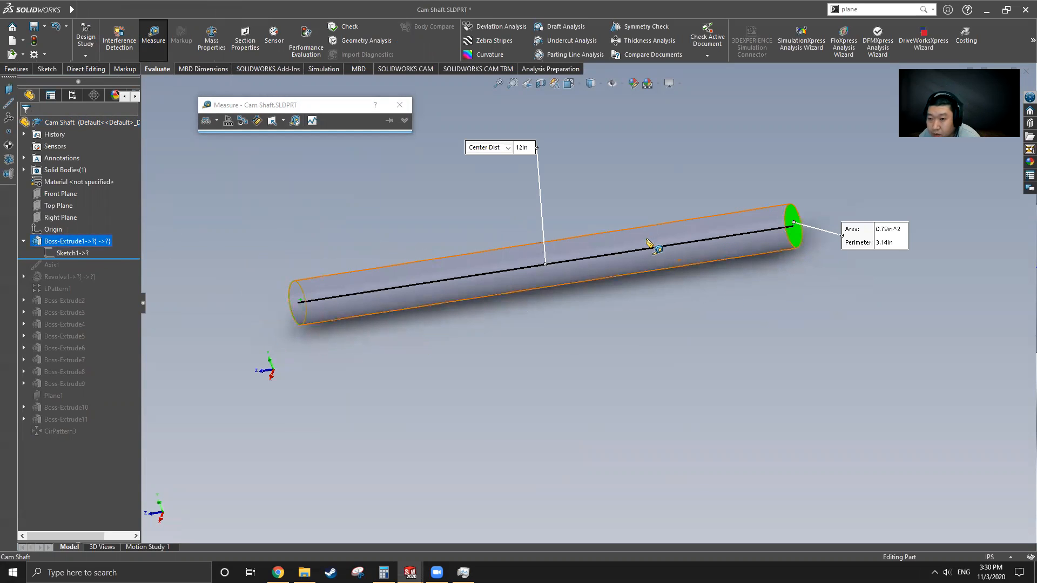
Step: Switch to the empty Part3 window
mouse_move(72, 10)
click(233, 10)
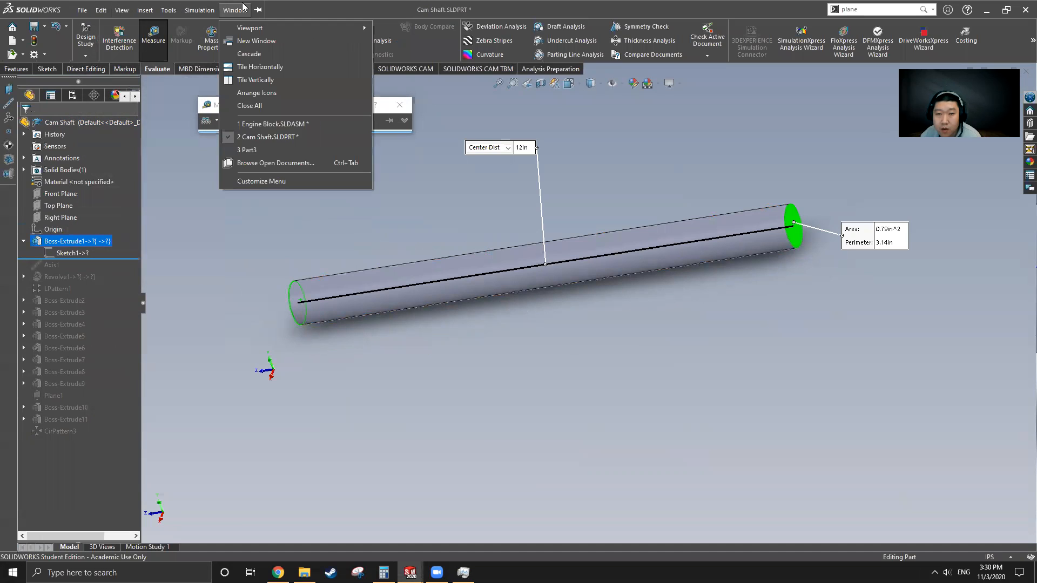
click(248, 150)
Step: Sketch a 1 in diameter circle centred on the origin on the Front Plane
click(71, 182)
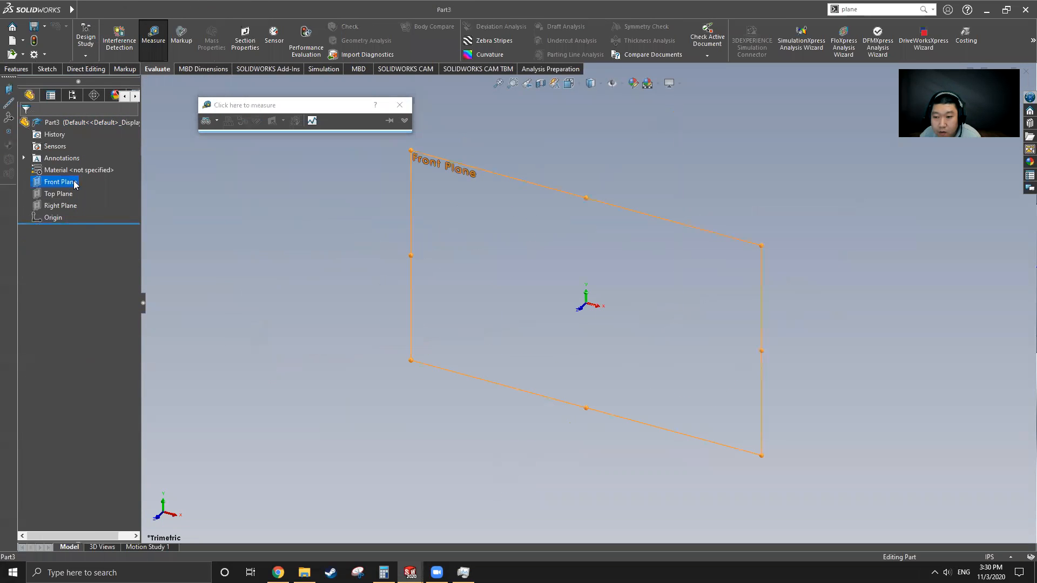
click(47, 69)
click(163, 27)
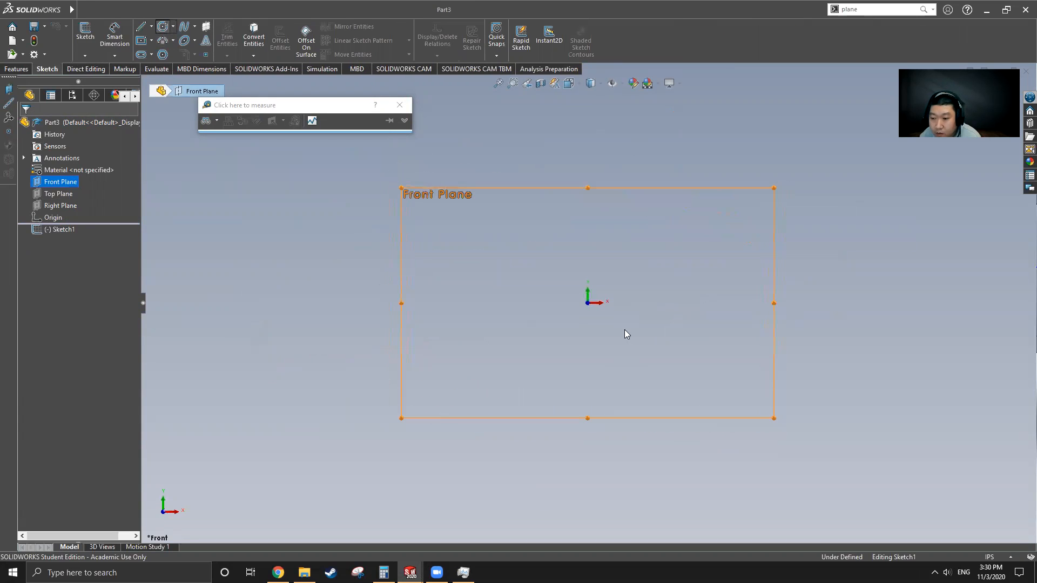
click(588, 304)
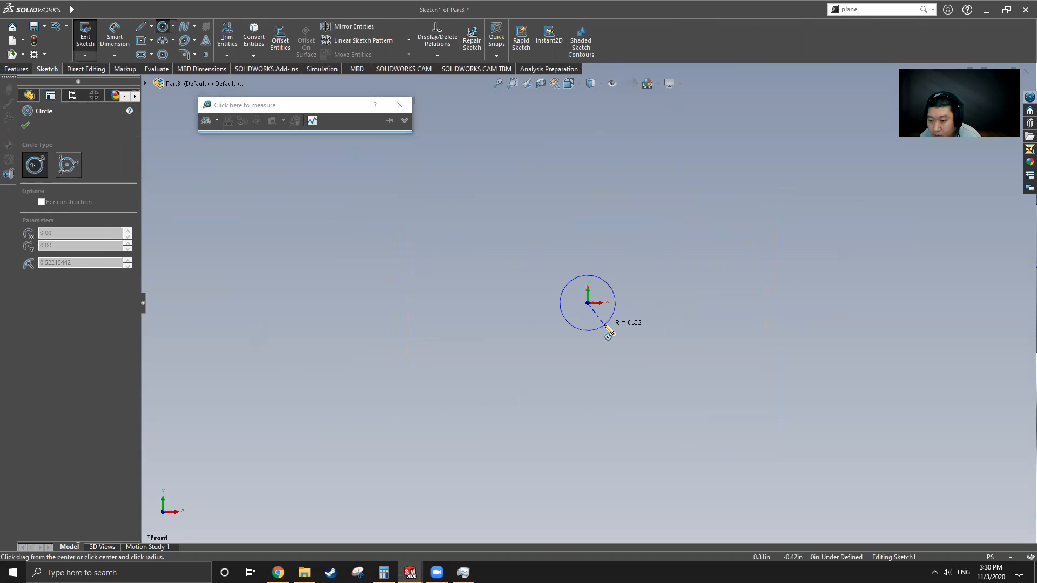
click(607, 323)
click(109, 39)
click(591, 277)
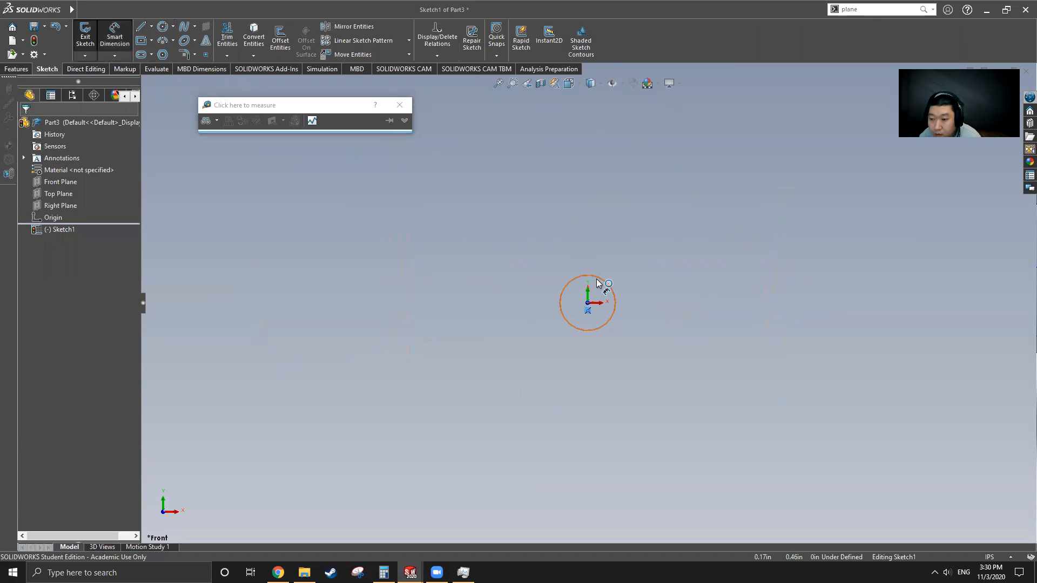
click(594, 238)
text(1.00in)
key(Return)
Step: Extrude the circle 12 in into a solid cylinder
click(22, 69)
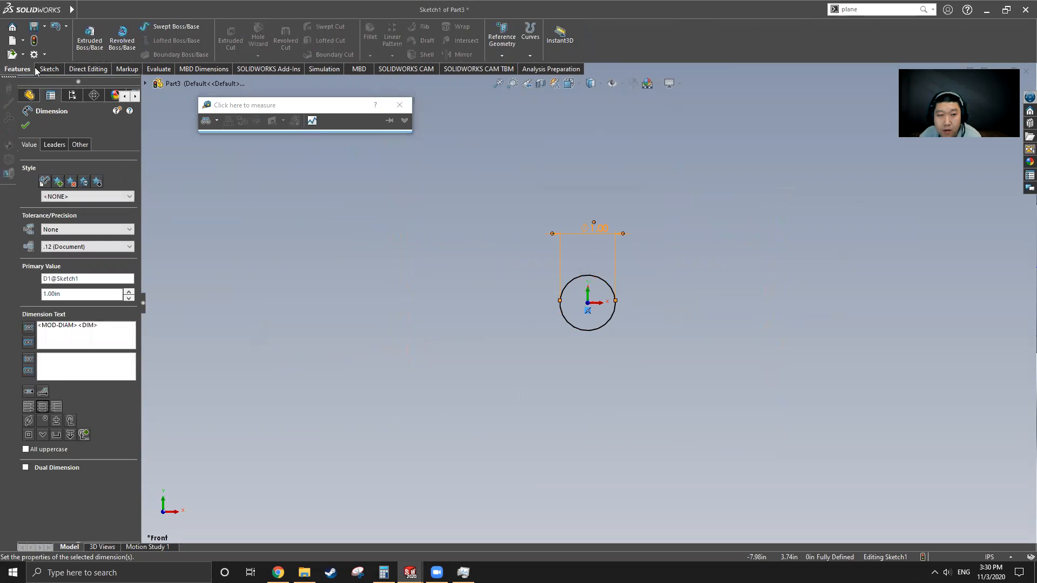
click(90, 37)
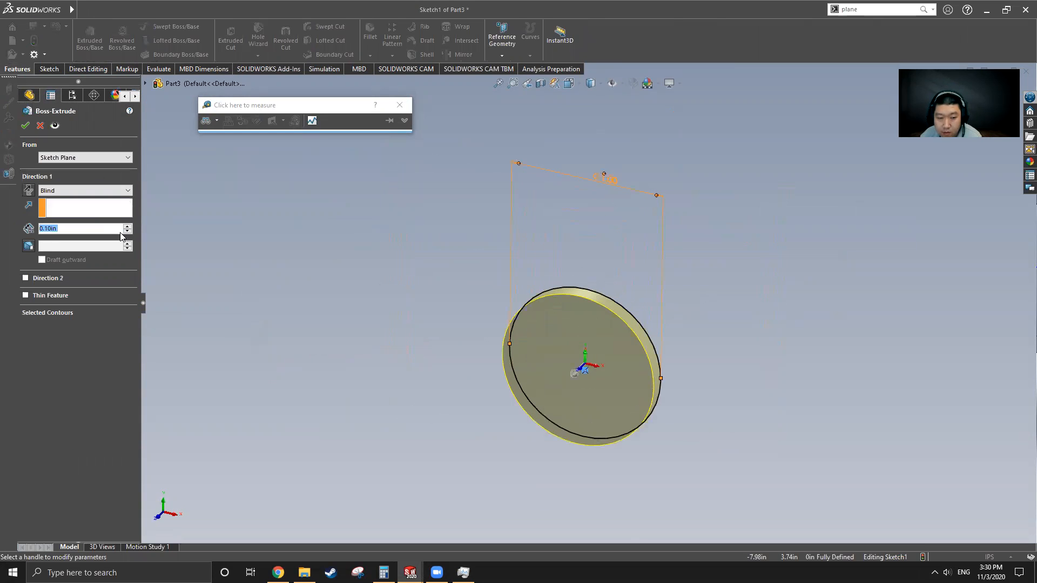
text(12)
key(Return)
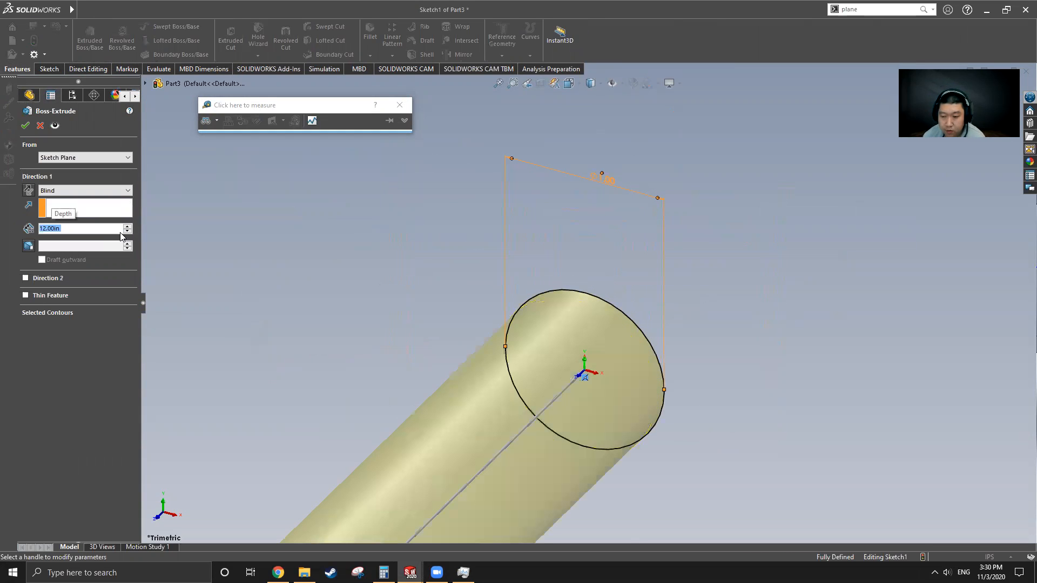
scroll(586, 236, up, 6)
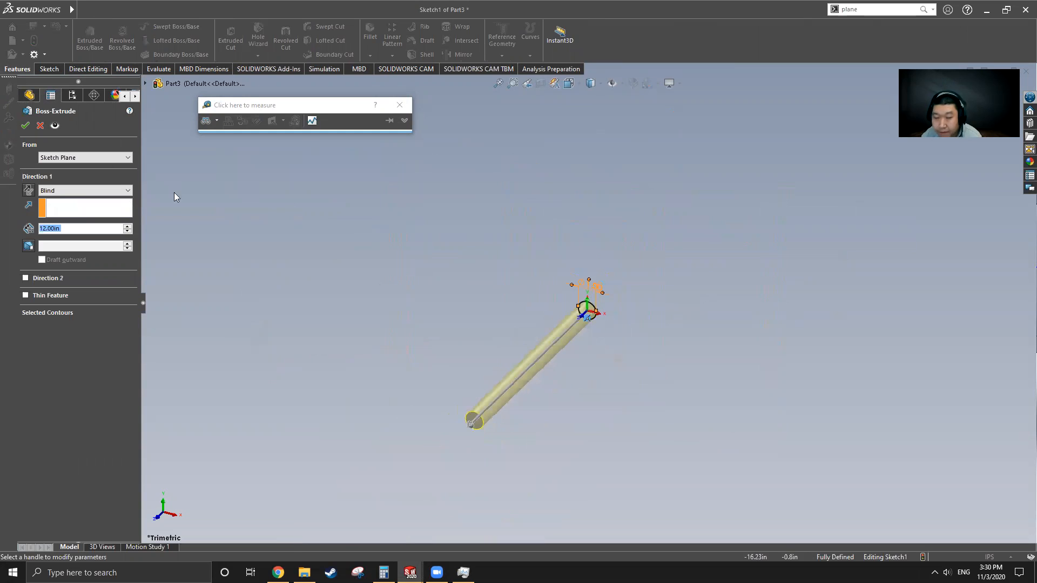
click(25, 126)
middle_drag(534, 417, 525, 374)
scroll(529, 382, down, 4)
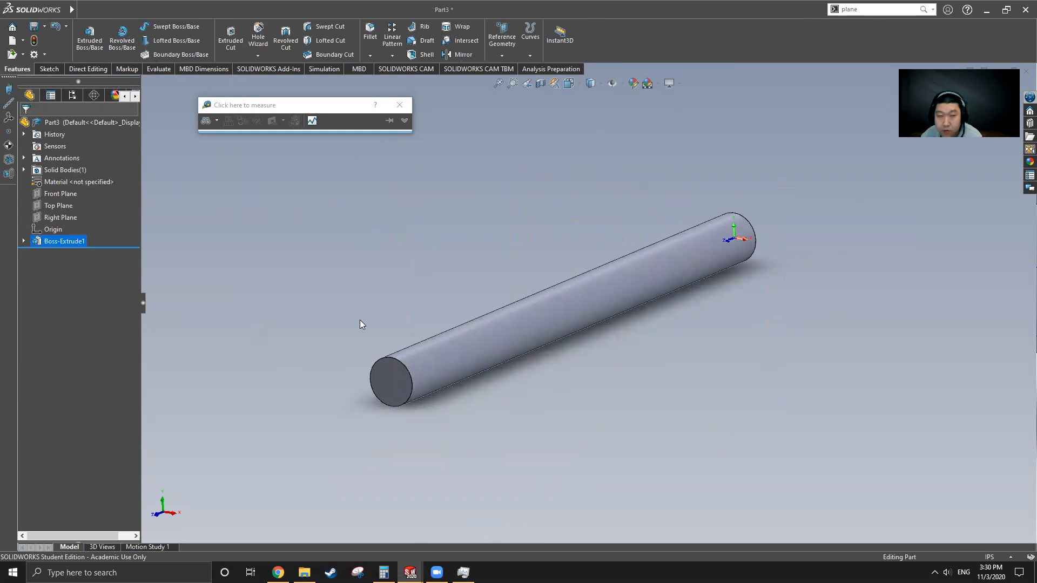
click(82, 10)
Step: Roll Cam Shaft forward to show Axis1 through the cylinder, then return to Part3
mouse_move(235, 10)
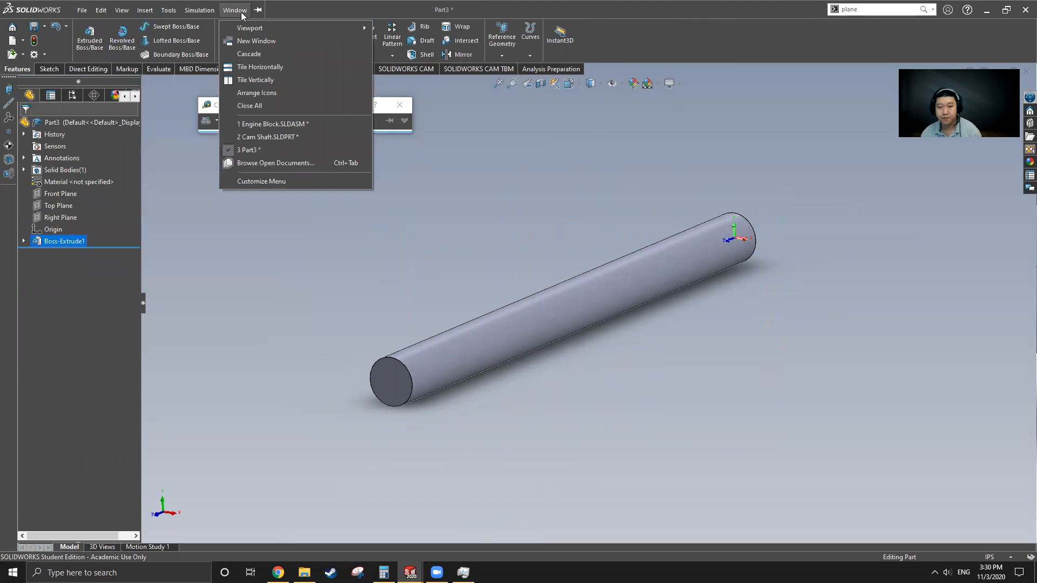
click(259, 137)
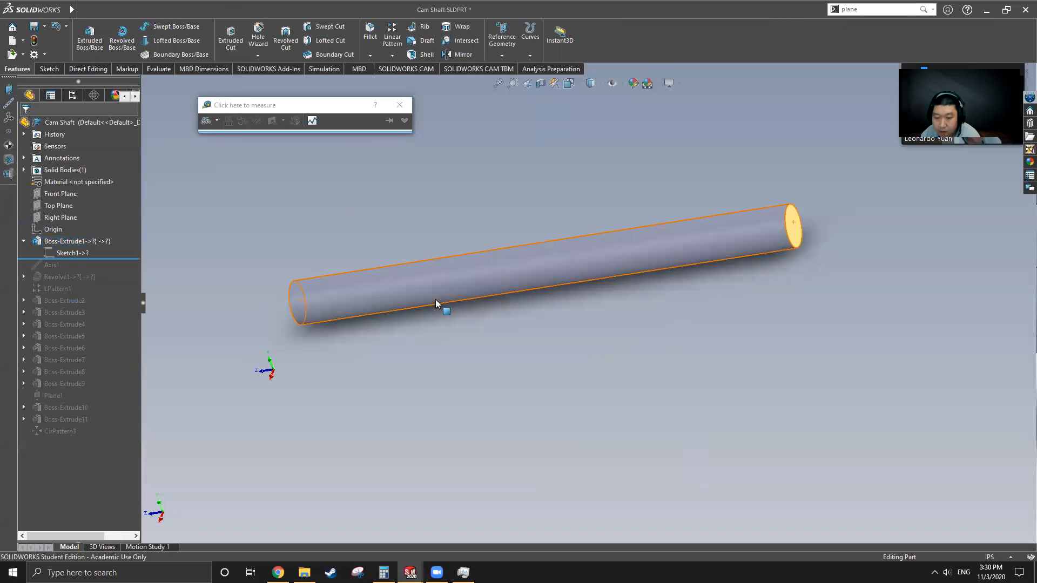
drag(85, 260, 85, 267)
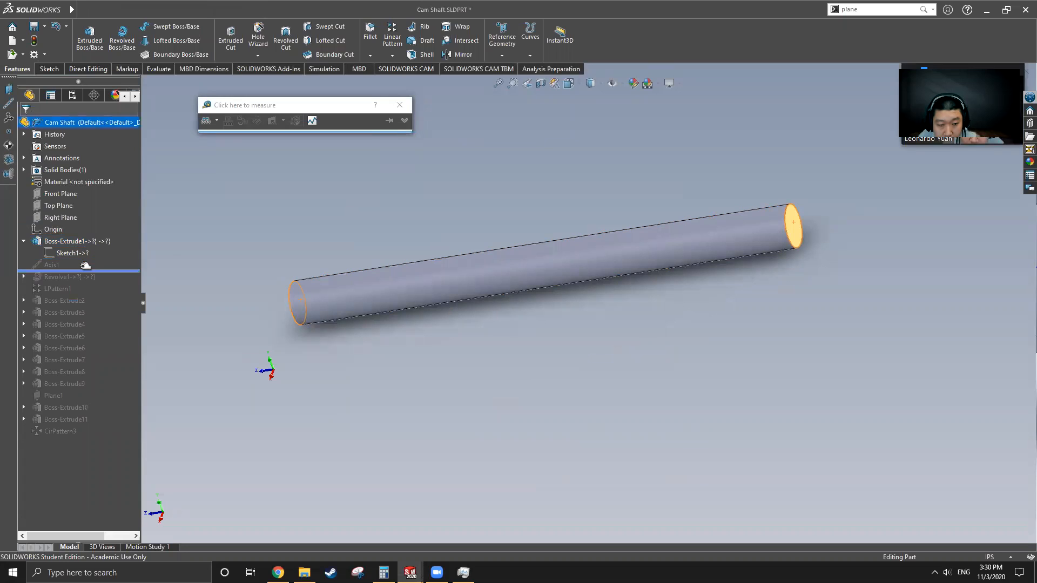
click(53, 264)
middle_drag(346, 340, 423, 330)
click(235, 10)
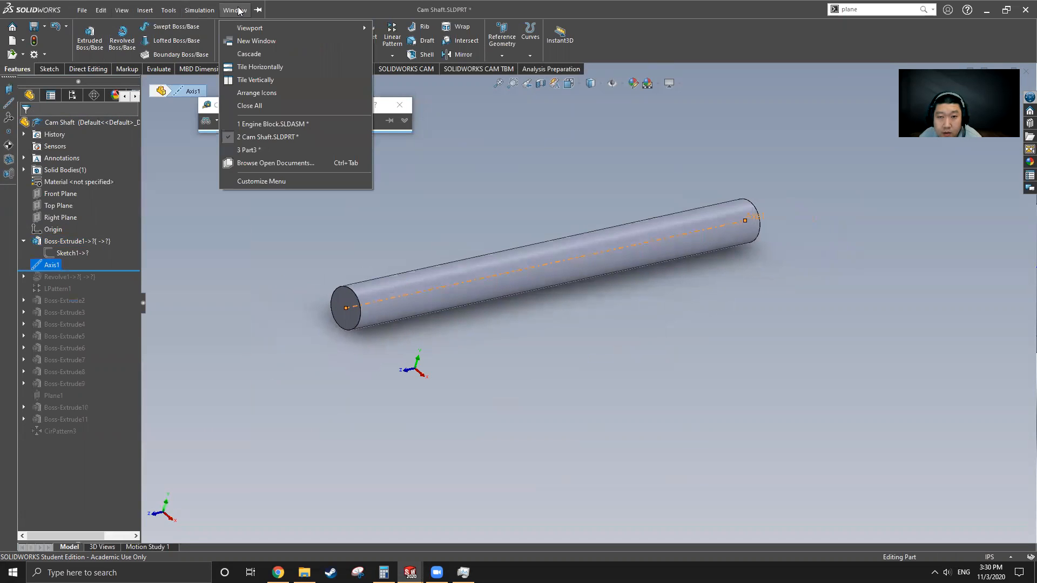
click(251, 150)
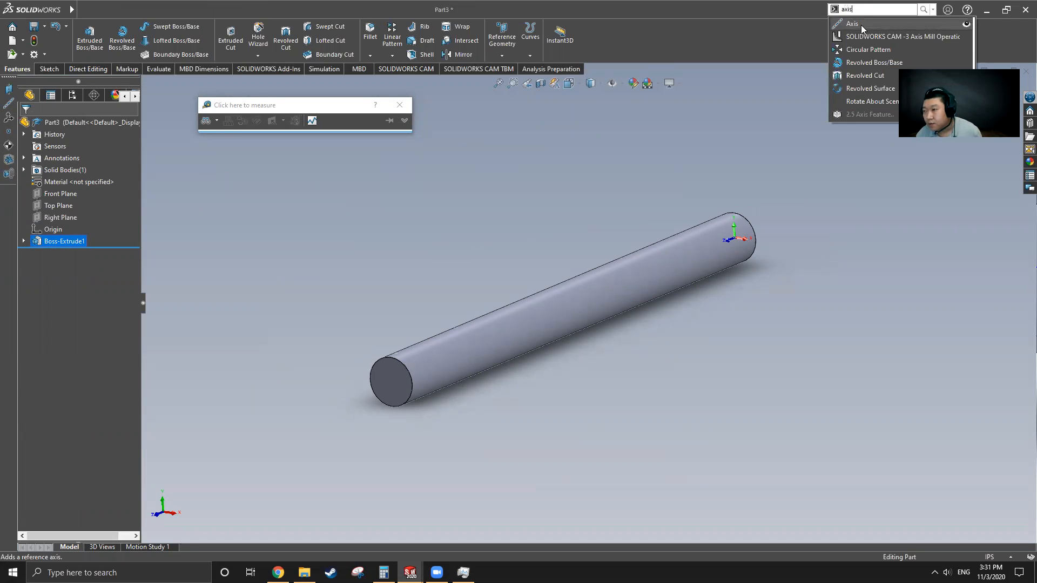
Step: Create Axis1 in Part3 from the shaft's cylindrical face
click(854, 24)
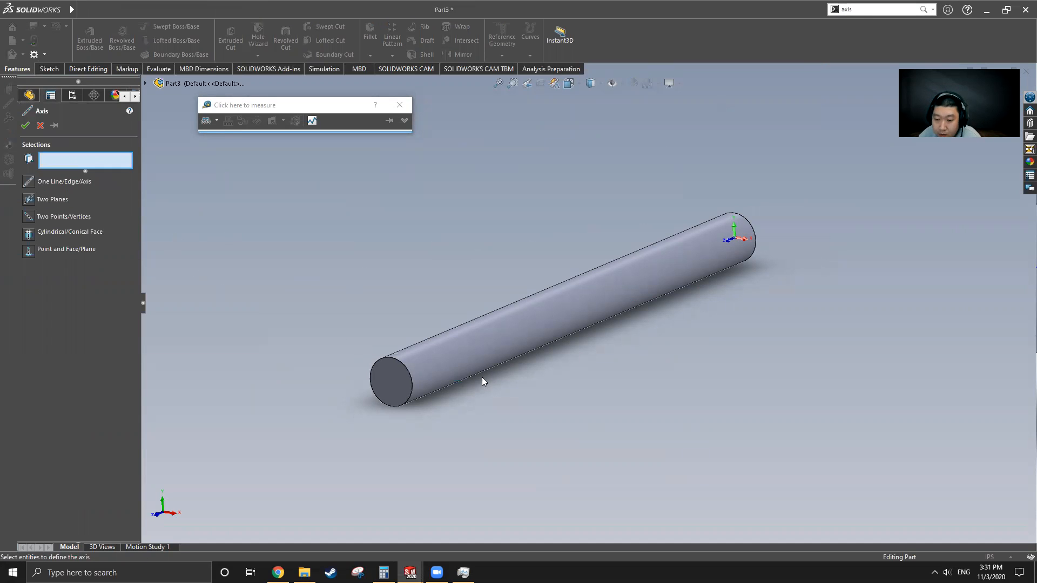
click(468, 341)
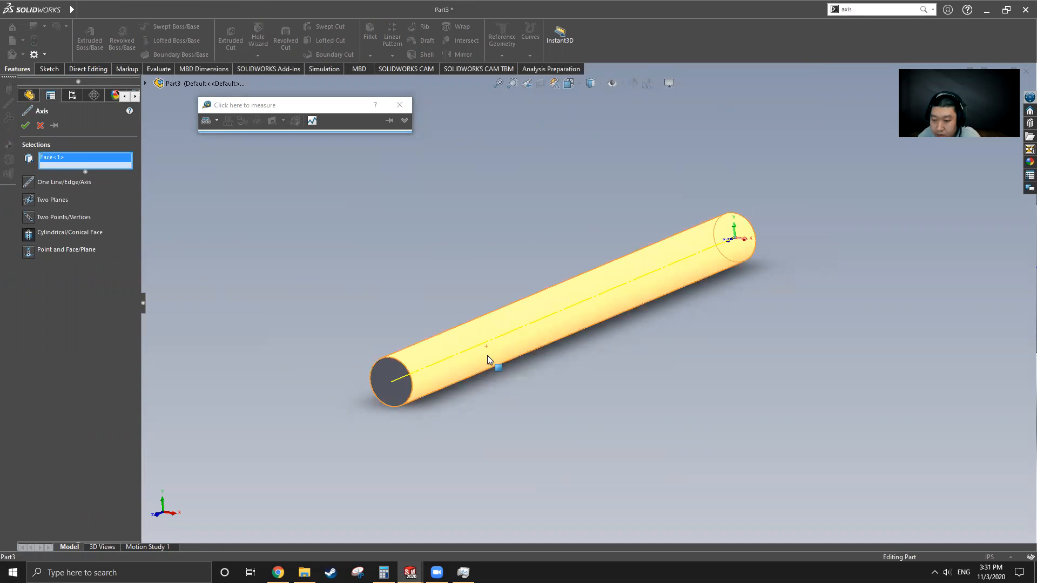
click(25, 125)
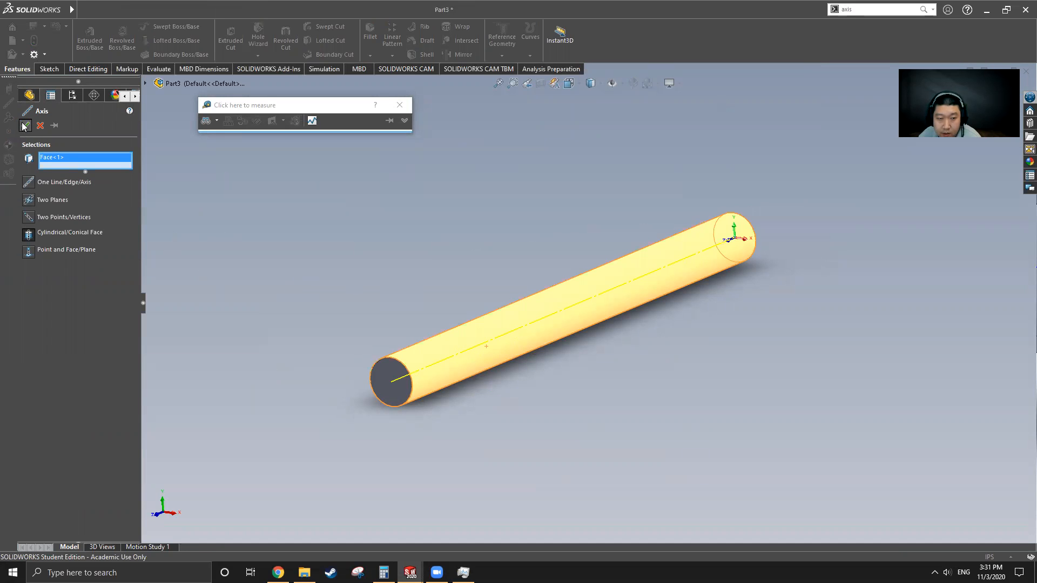
middle_drag(419, 374, 479, 401)
click(478, 401)
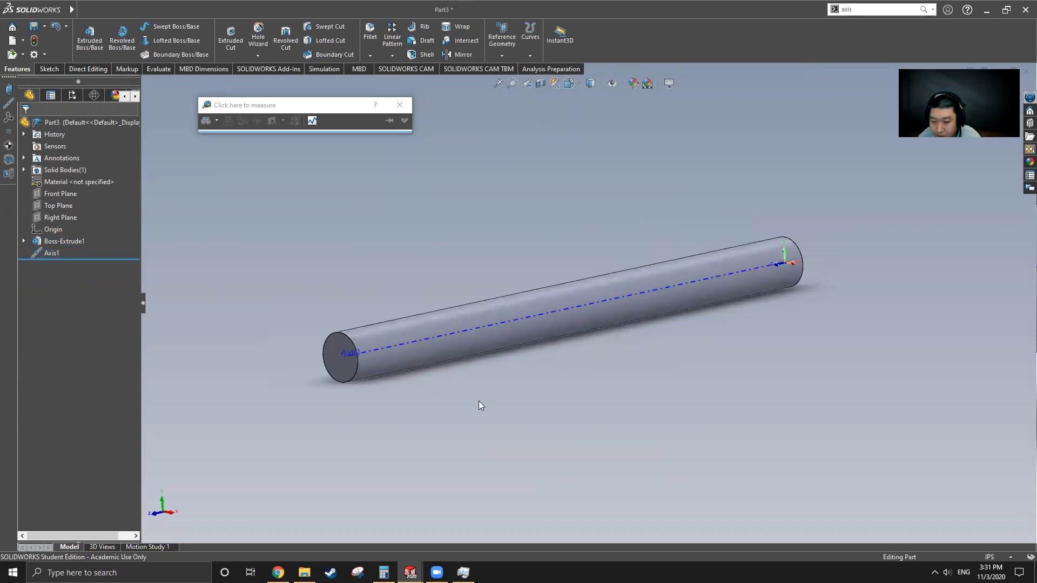
Step: Switch to the original Cam Shaft.SLDPRT window
mouse_move(59, 16)
click(235, 10)
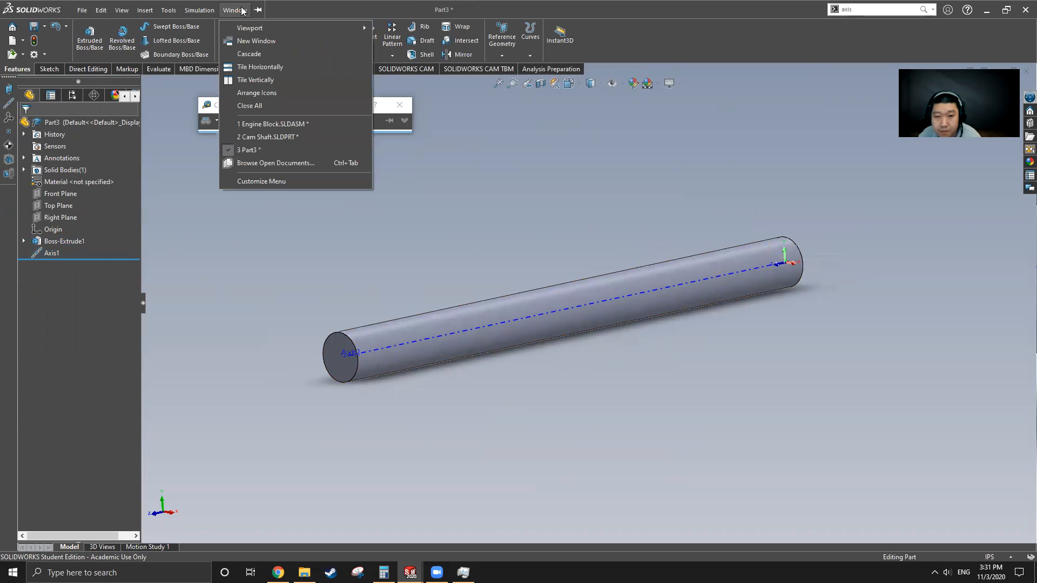
click(248, 132)
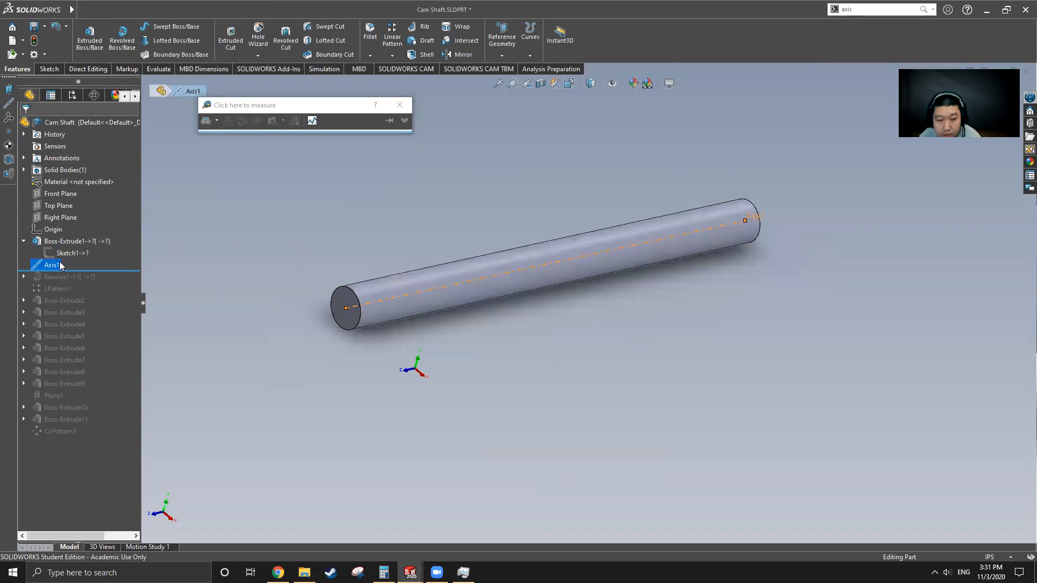
Step: Roll Cam Shaft forward past Revolve1 and inspect its Sketch2 and two collars
drag(105, 270, 105, 283)
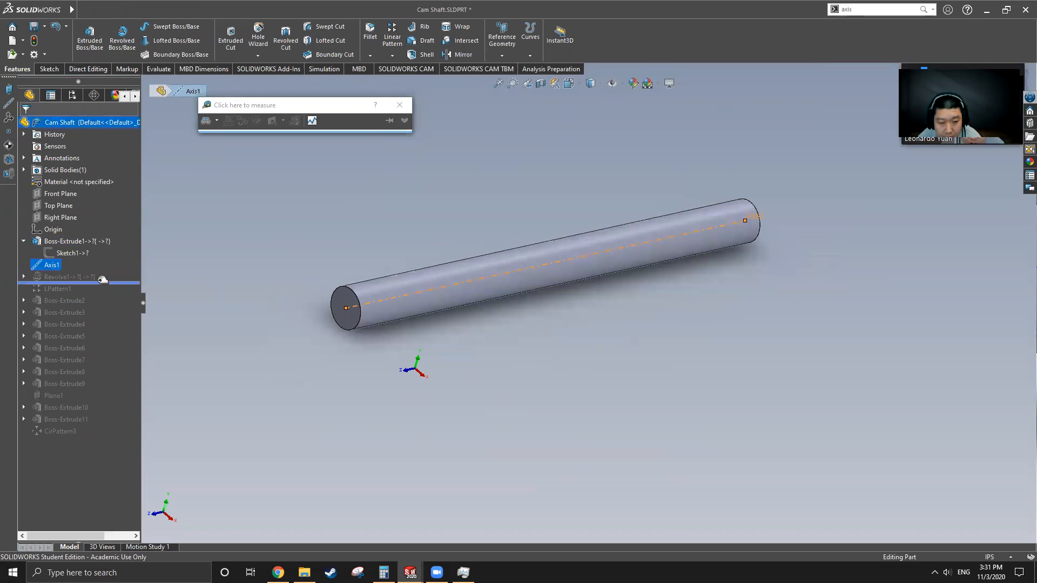
click(77, 273)
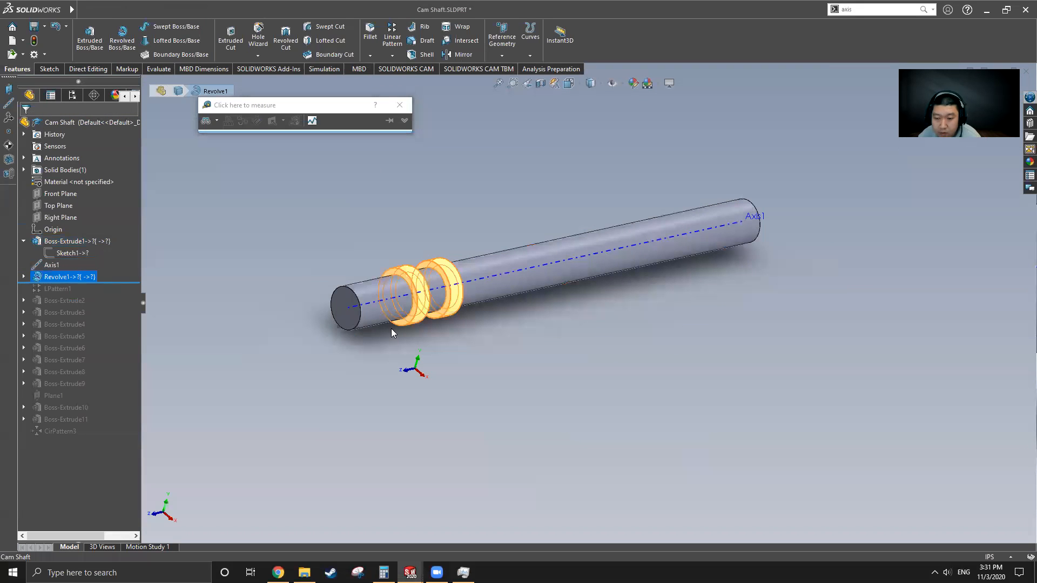
click(23, 276)
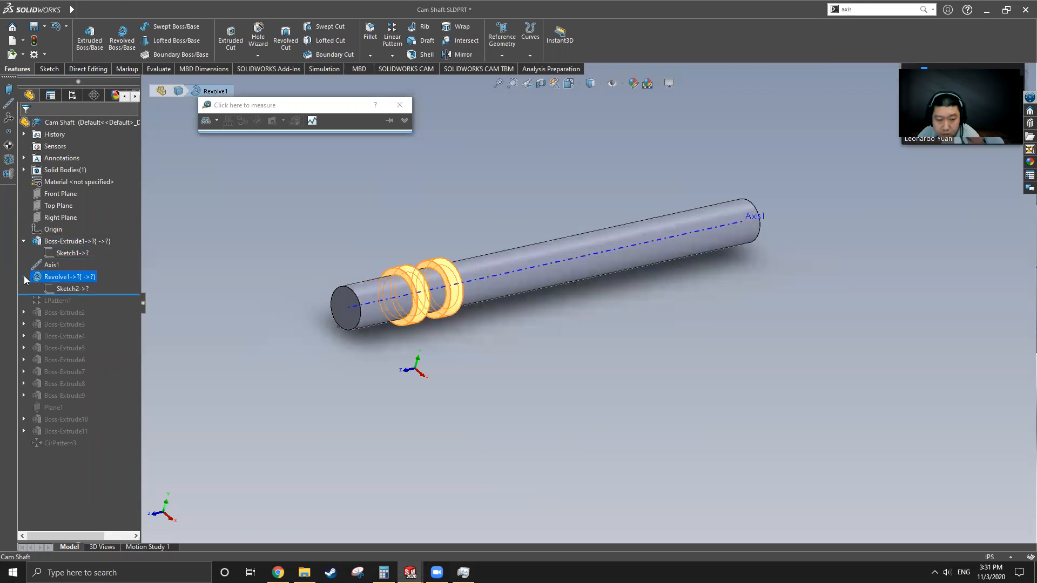
click(78, 289)
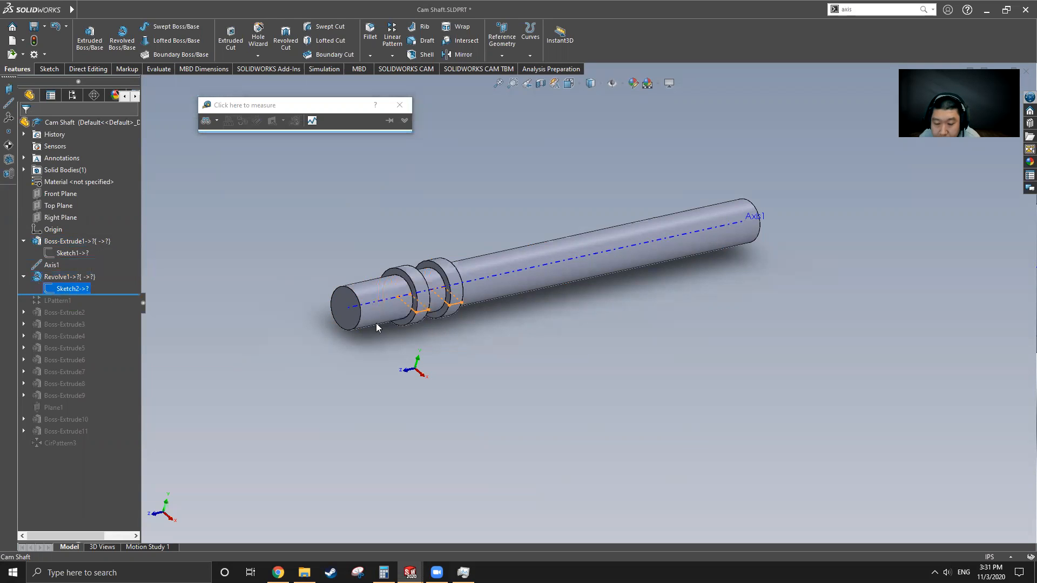
middle_drag(364, 336, 413, 397)
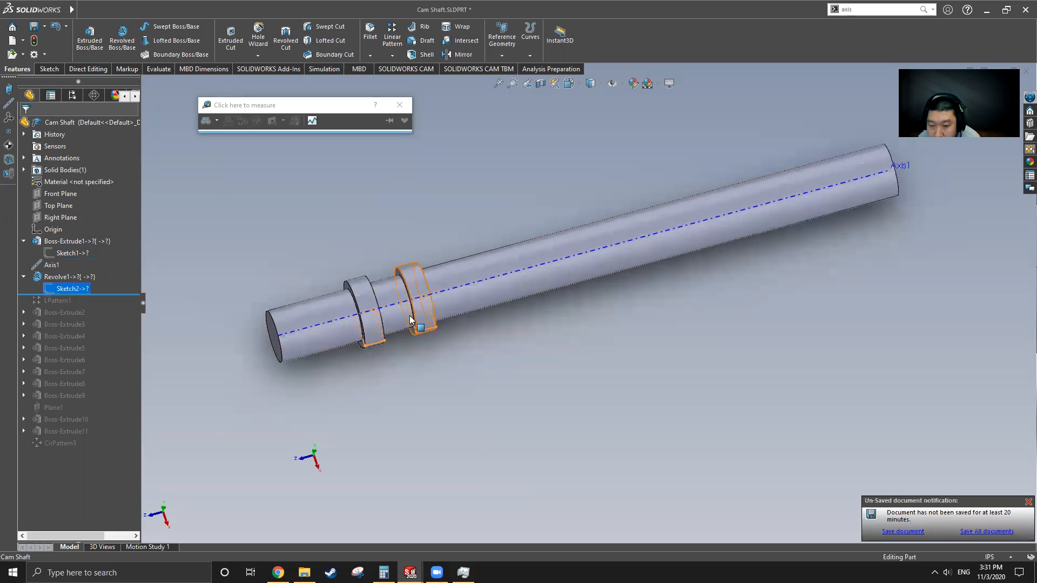
scroll(416, 330, down, 3)
scroll(424, 370, down, 2)
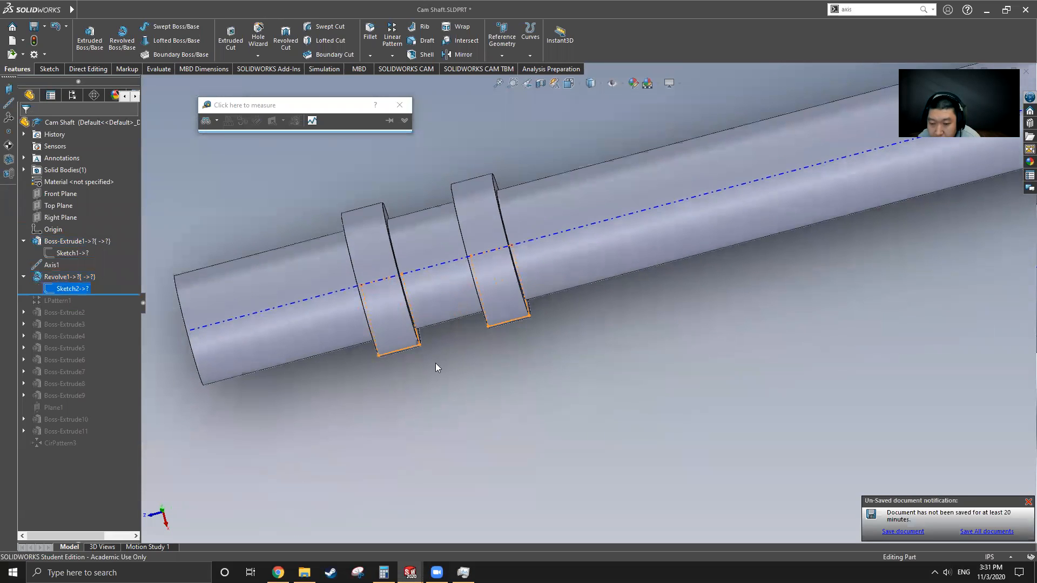
click(170, 68)
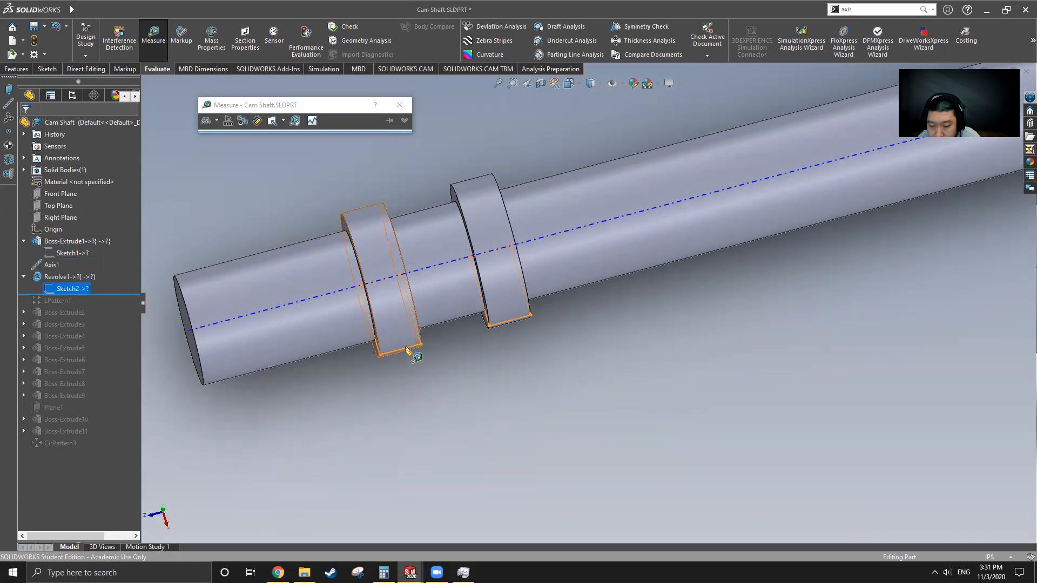
Step: Open Revolve1's Sketch2 for editing
middle_drag(416, 352, 457, 312)
right_click(68, 292)
click(79, 256)
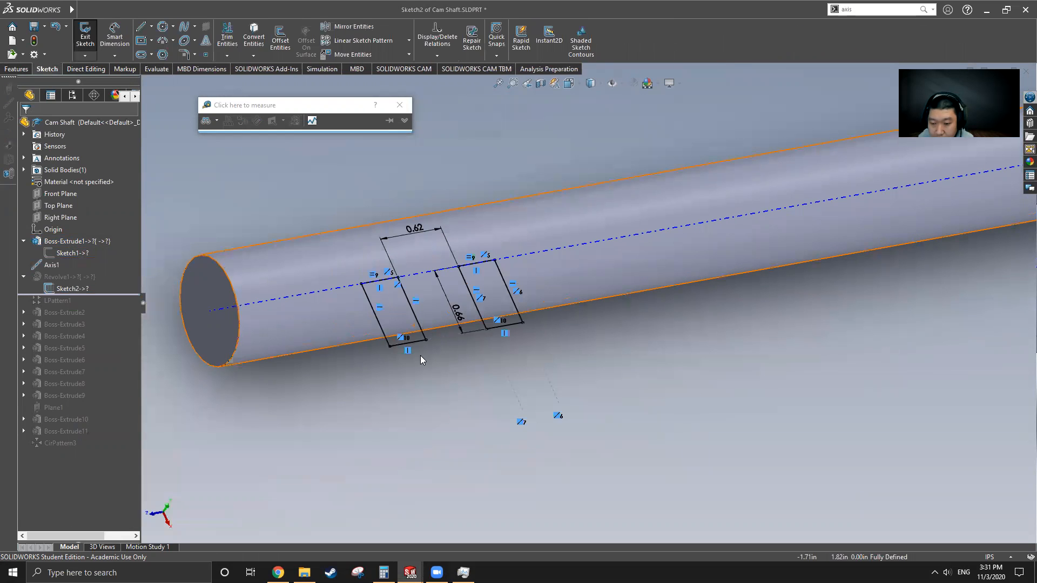
scroll(445, 333, down, 5)
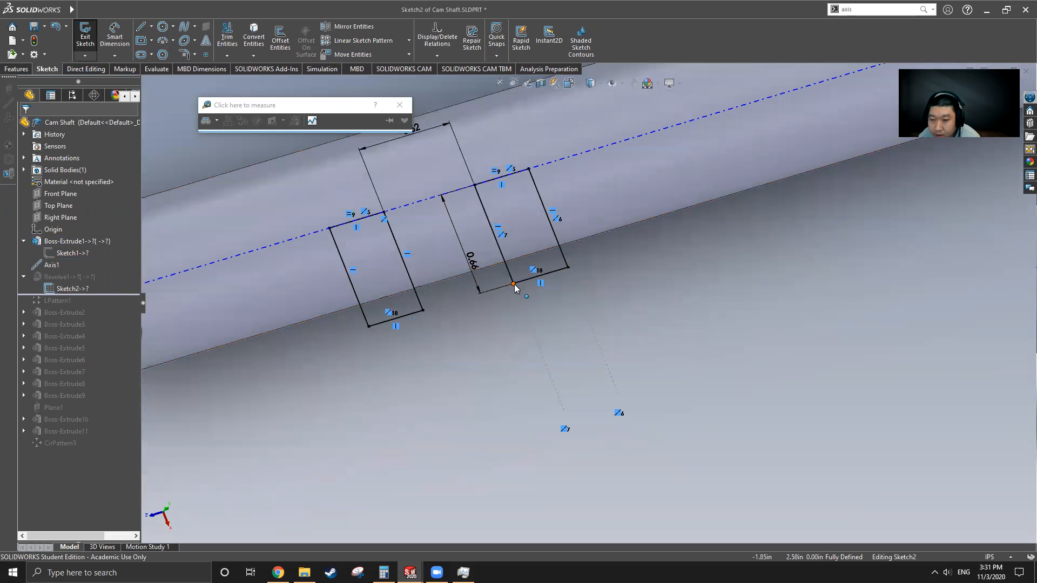
scroll(492, 313, up, 2)
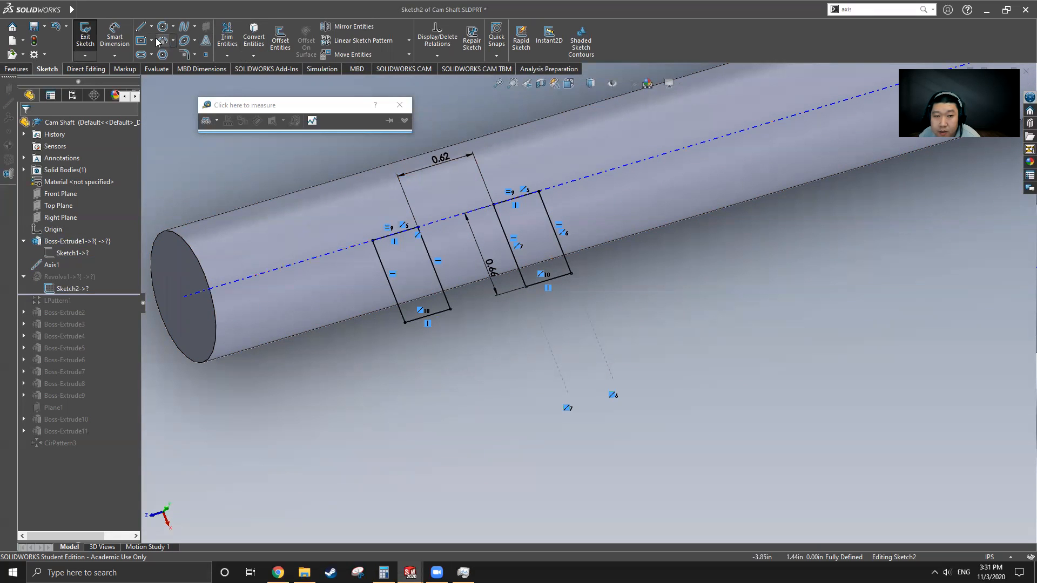
Step: Measure the right collar's bottom line and its distance to the left collar's side line
click(157, 69)
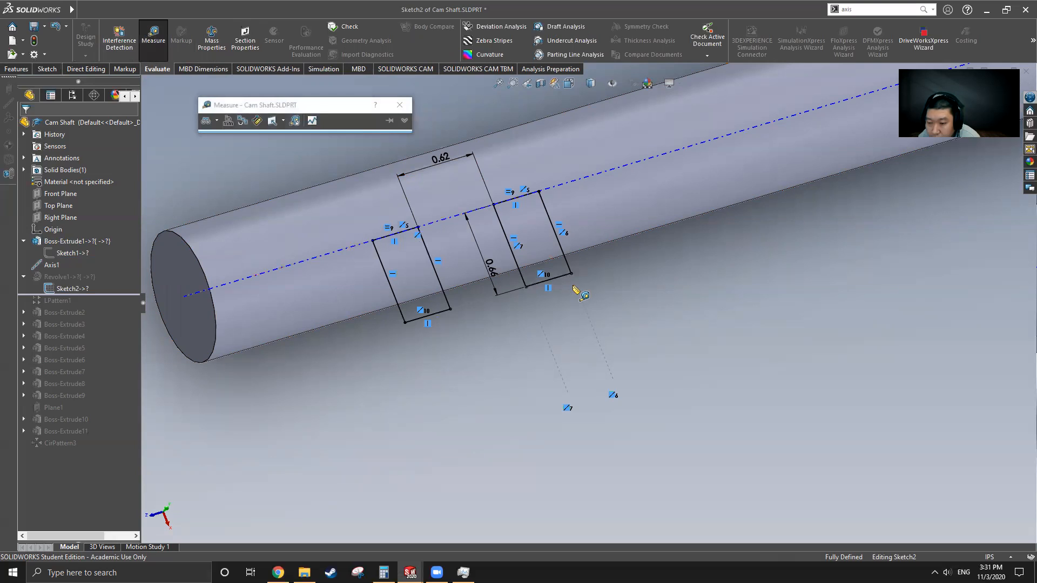
click(556, 280)
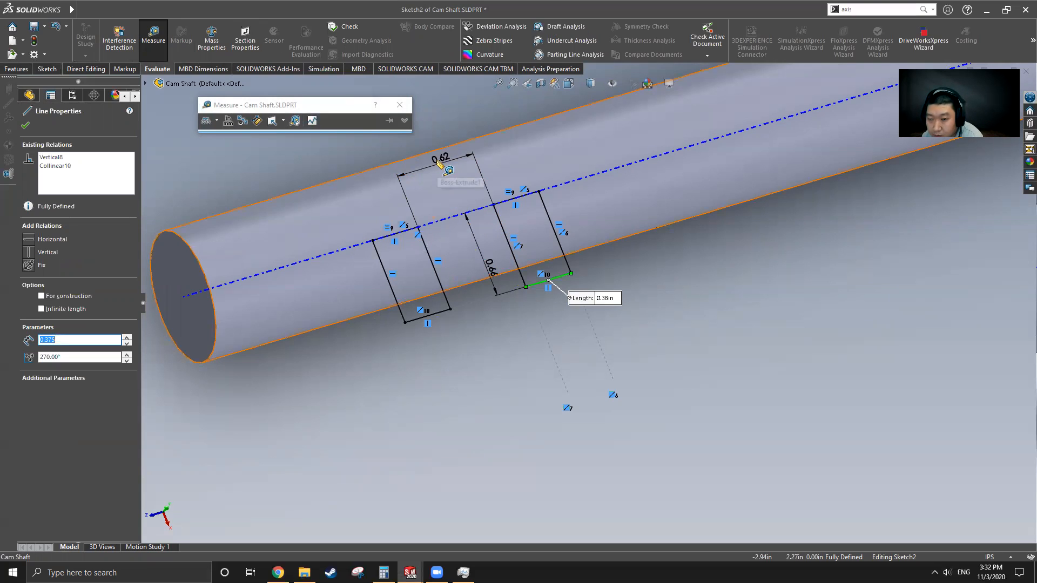
ctrl+click(401, 314)
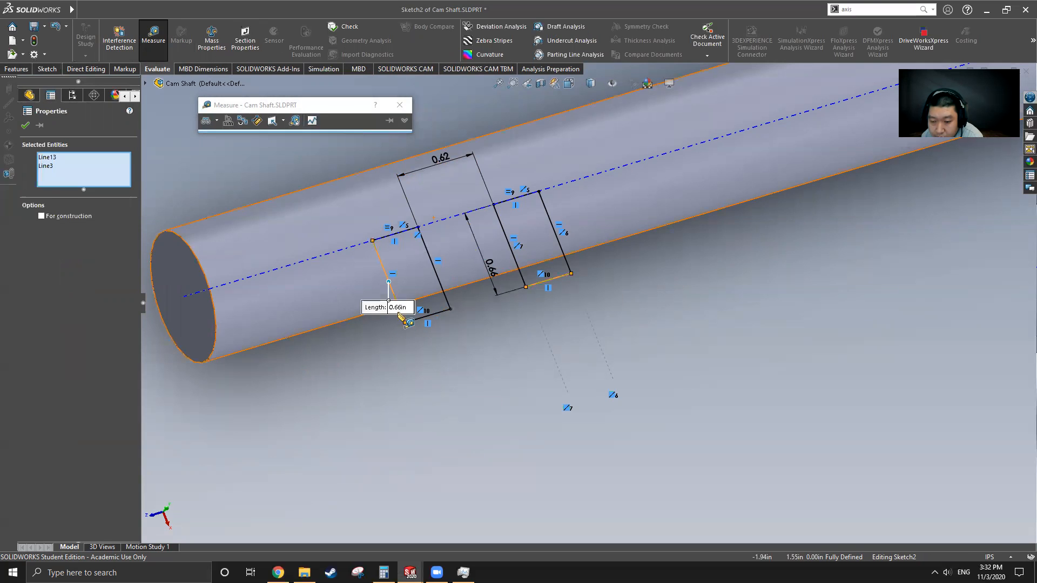
click(154, 38)
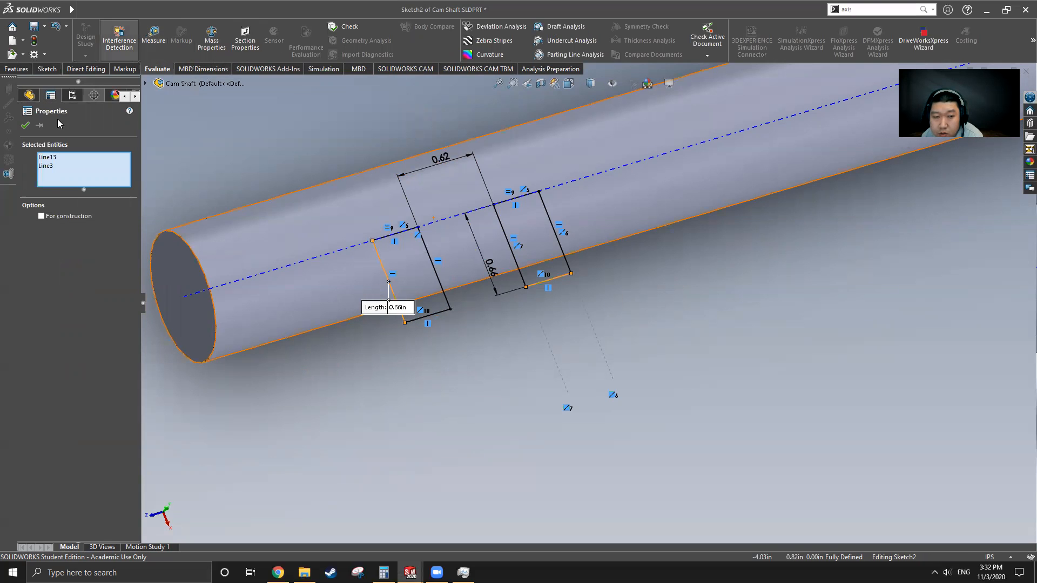
click(156, 42)
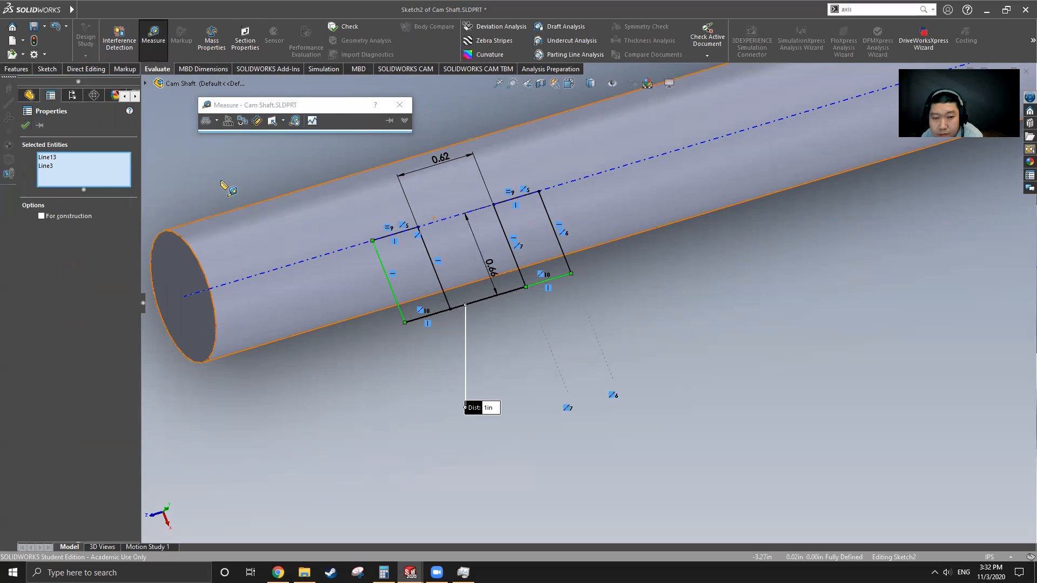
key(Escape)
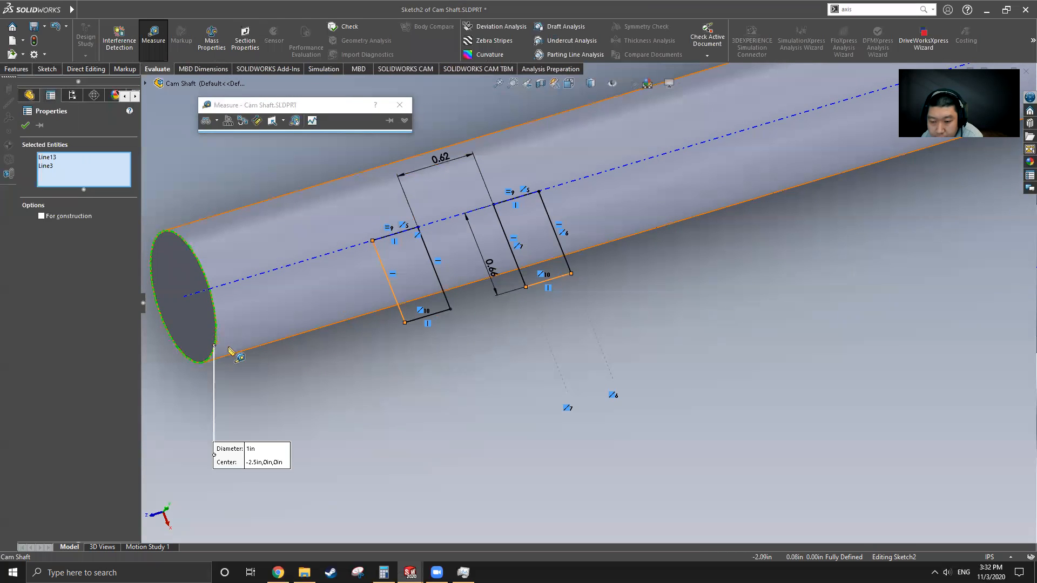
Step: Measure the left collar line and the shaft end's 1 in diameter, then close Measure
click(401, 316)
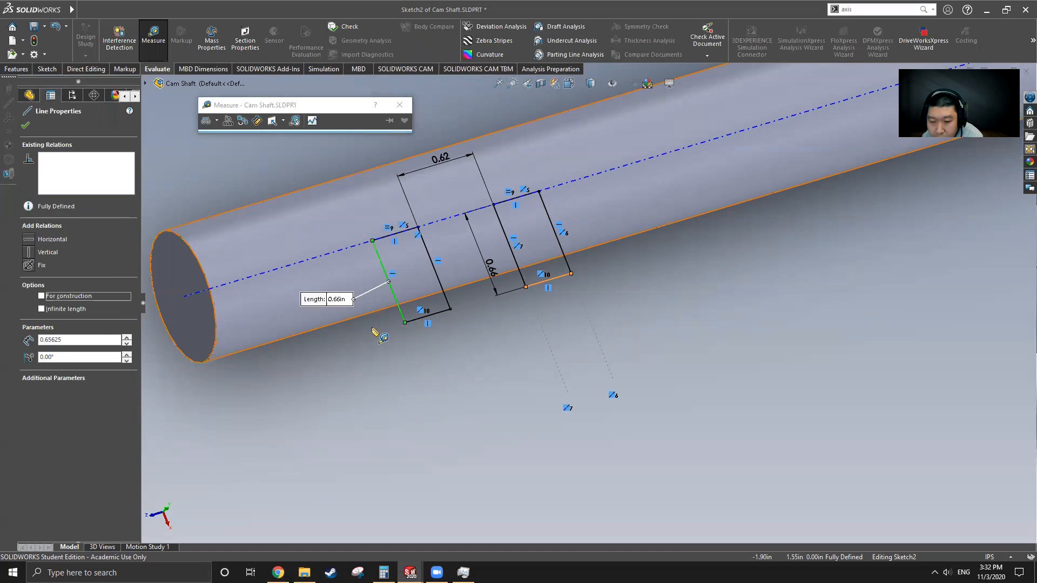
click(216, 354)
middle_drag(339, 366, 317, 364)
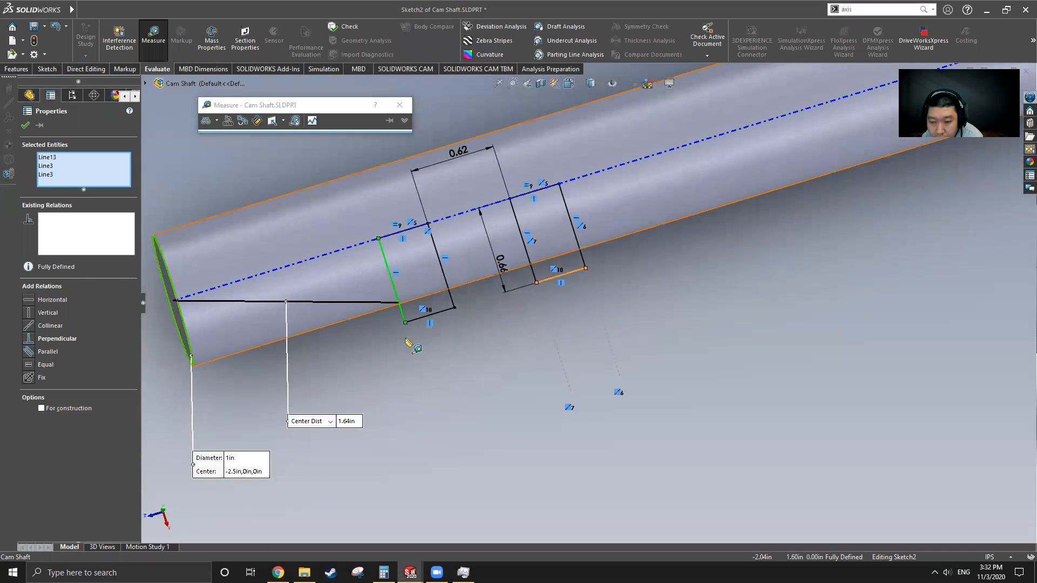
click(405, 322)
click(406, 321)
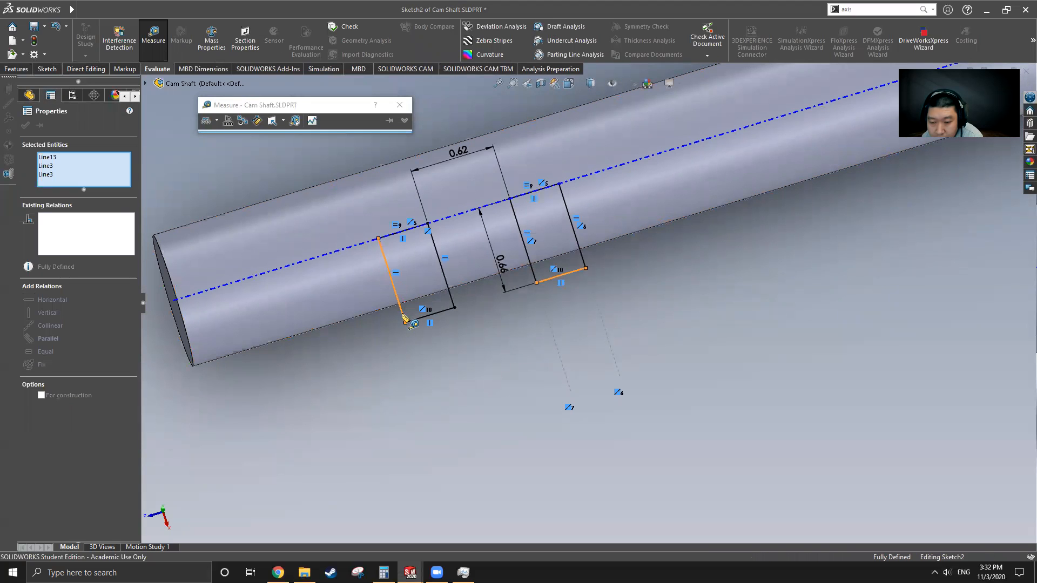
click(393, 362)
middle_drag(392, 363, 393, 354)
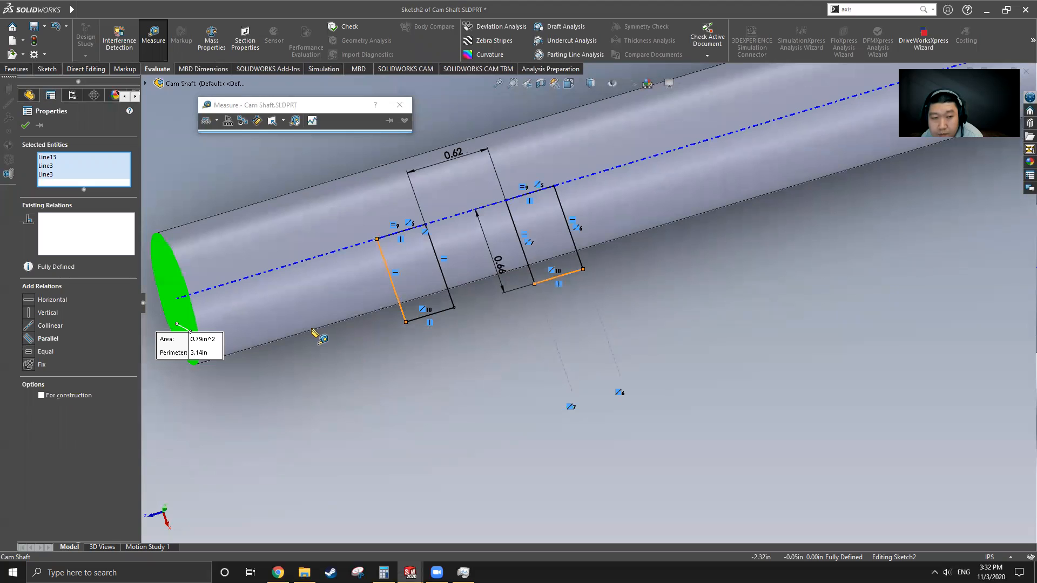
click(154, 42)
click(26, 125)
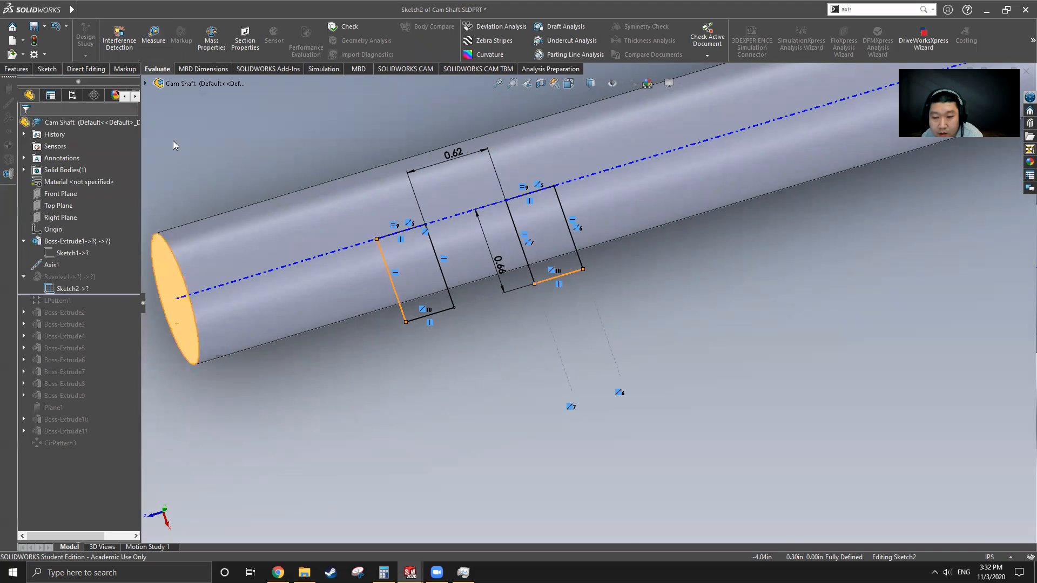
scroll(413, 290, up, 3)
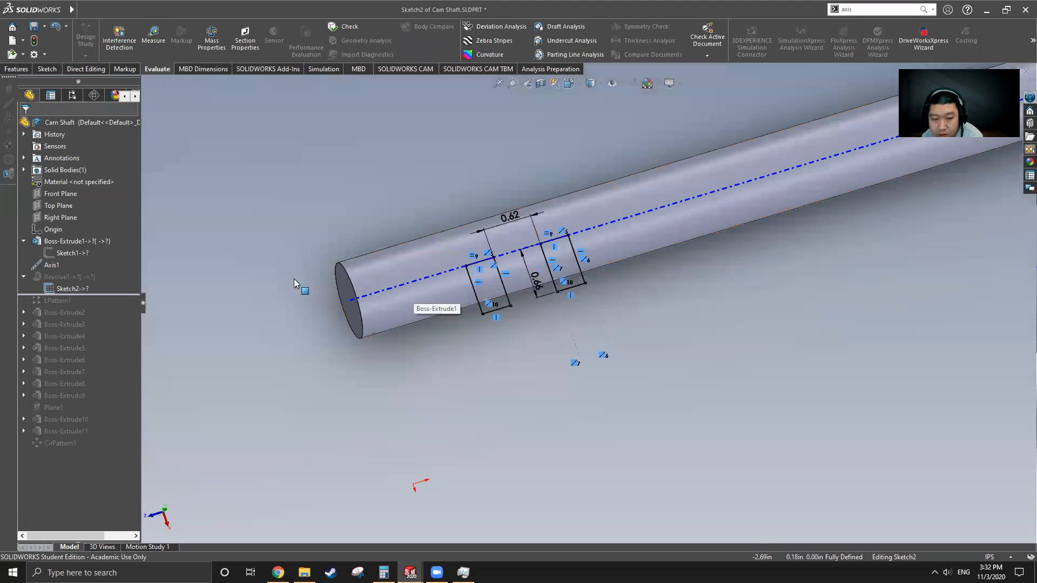
click(47, 69)
Step: Exit the sketch and measure 1.56 in from the shaft end face to the first collar
click(85, 33)
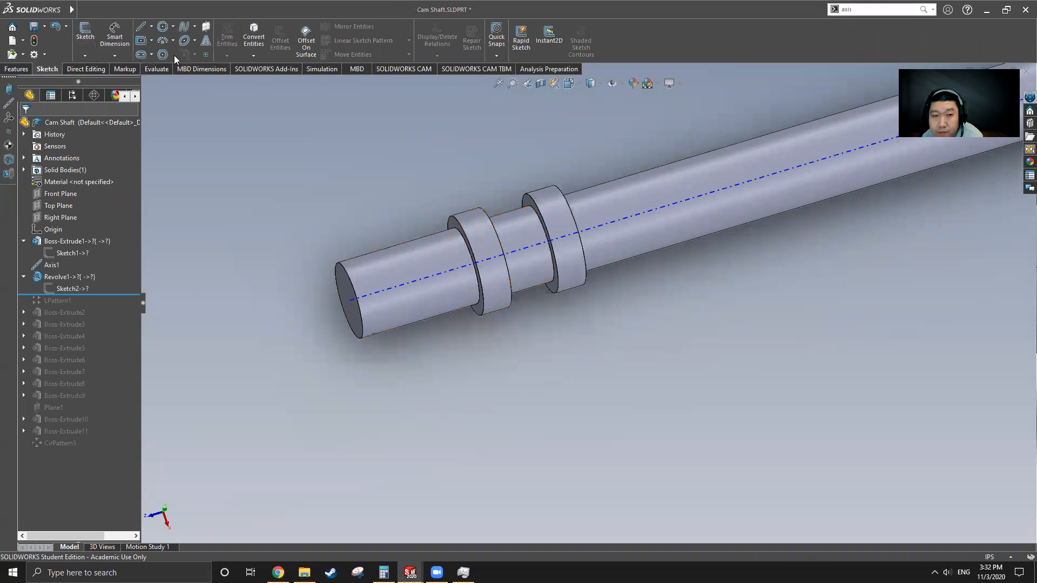
click(157, 69)
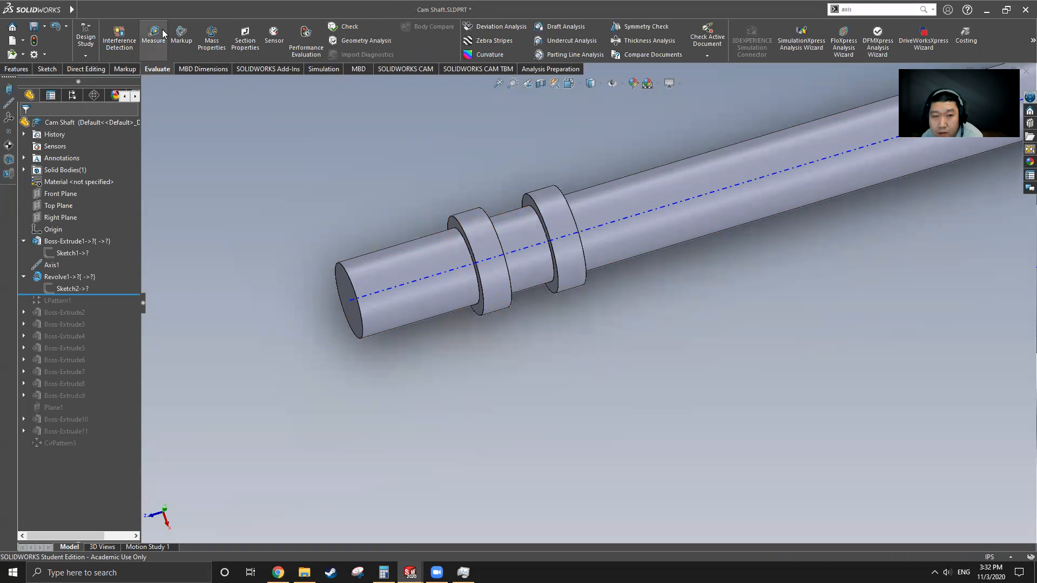
click(154, 37)
scroll(475, 314, down, 3)
click(509, 290)
scroll(513, 302, up, 3)
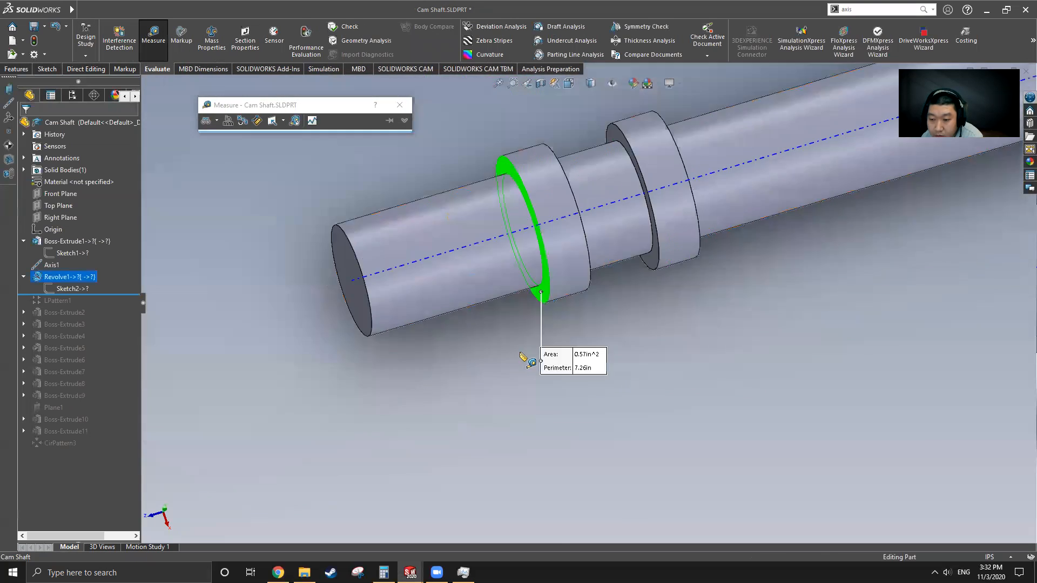
click(356, 310)
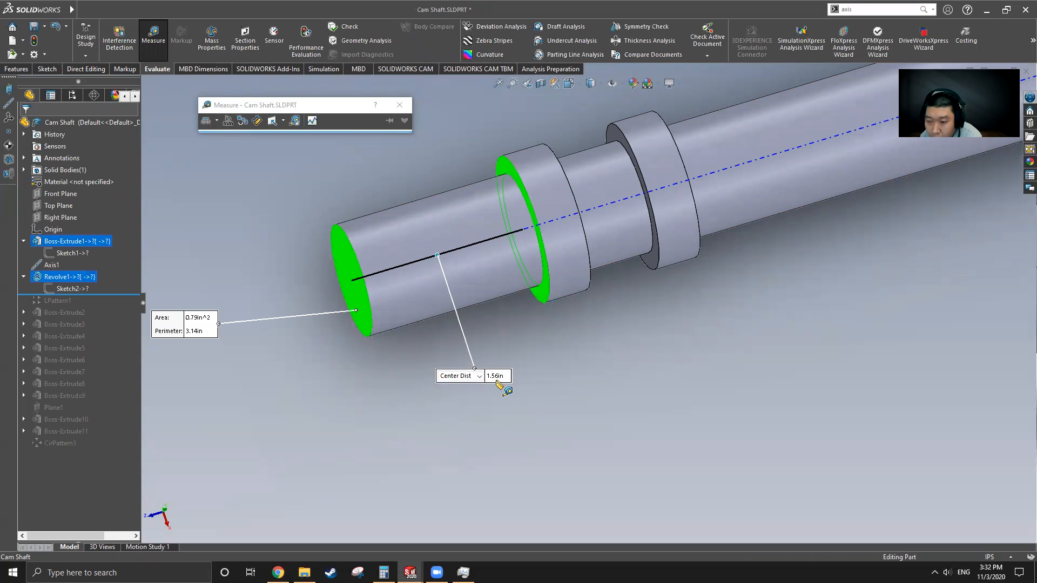
middle_drag(549, 341, 555, 348)
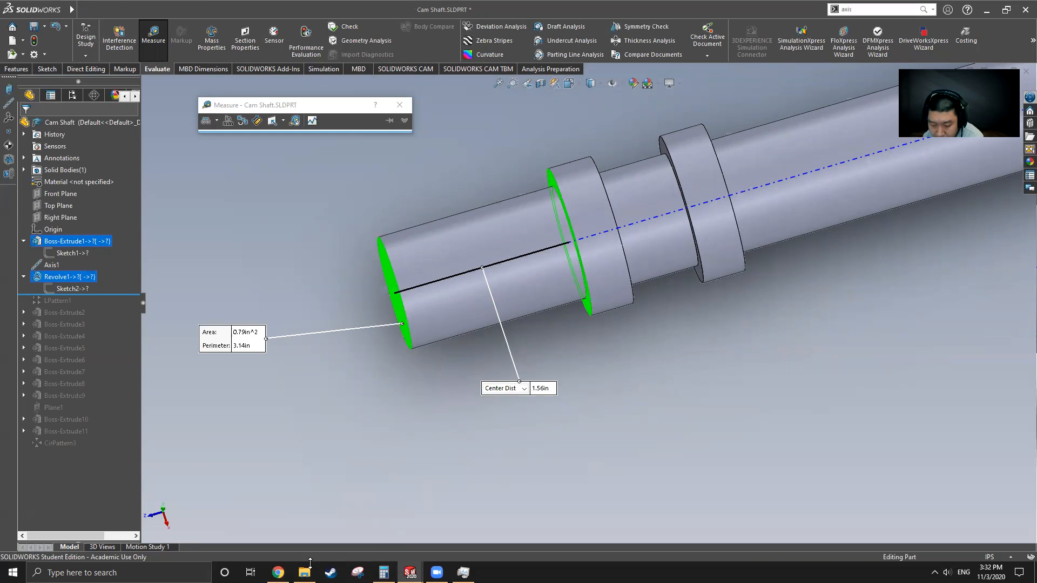
click(119, 572)
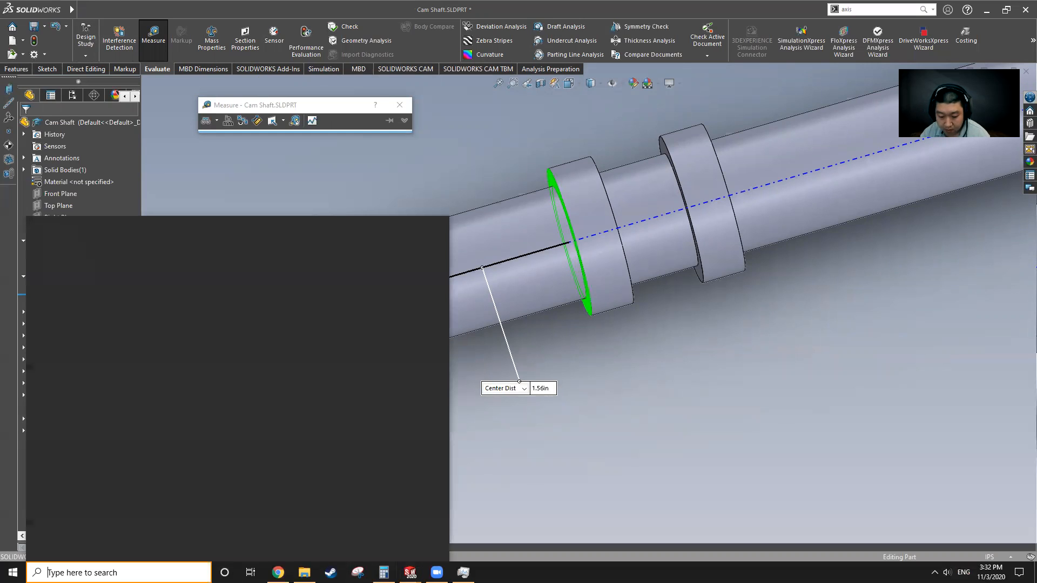
Step: Record 0.66, 0.38, 0.62 and 1.56 in a new Notepad note, then return to Cam Shaft
text(note)
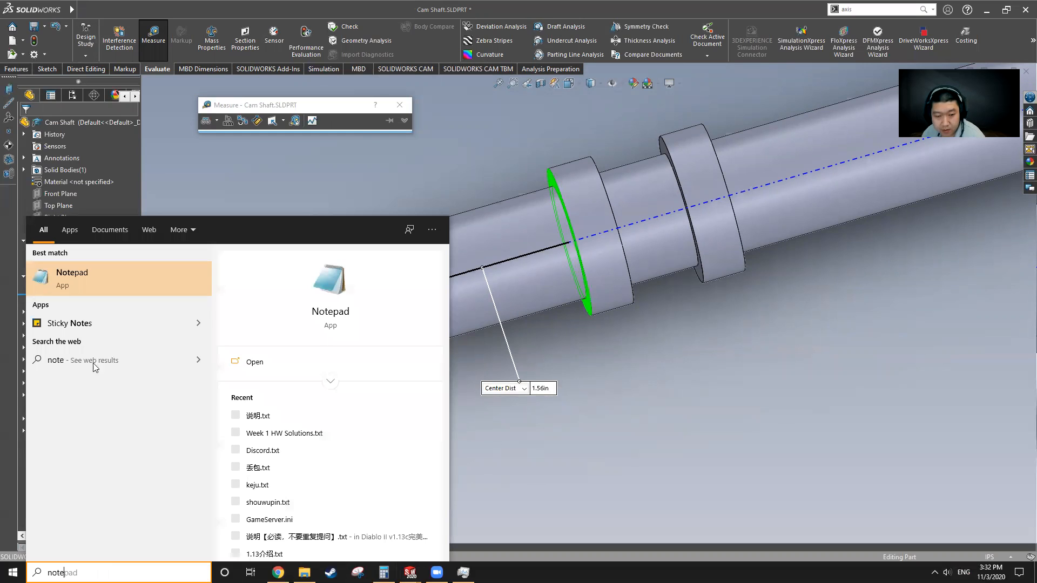
click(122, 276)
text(0.66)
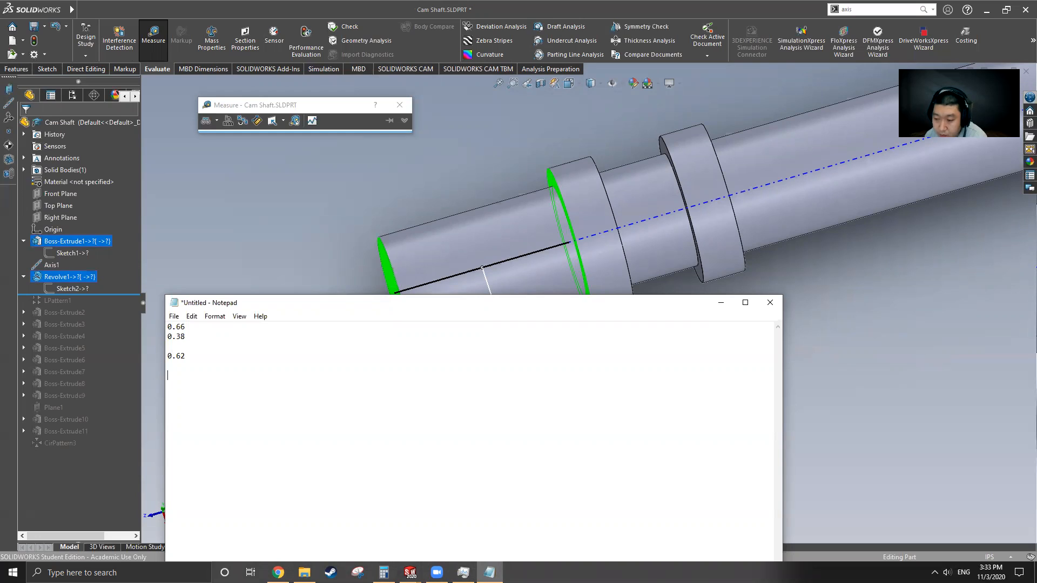
drag(442, 307, 444, 310)
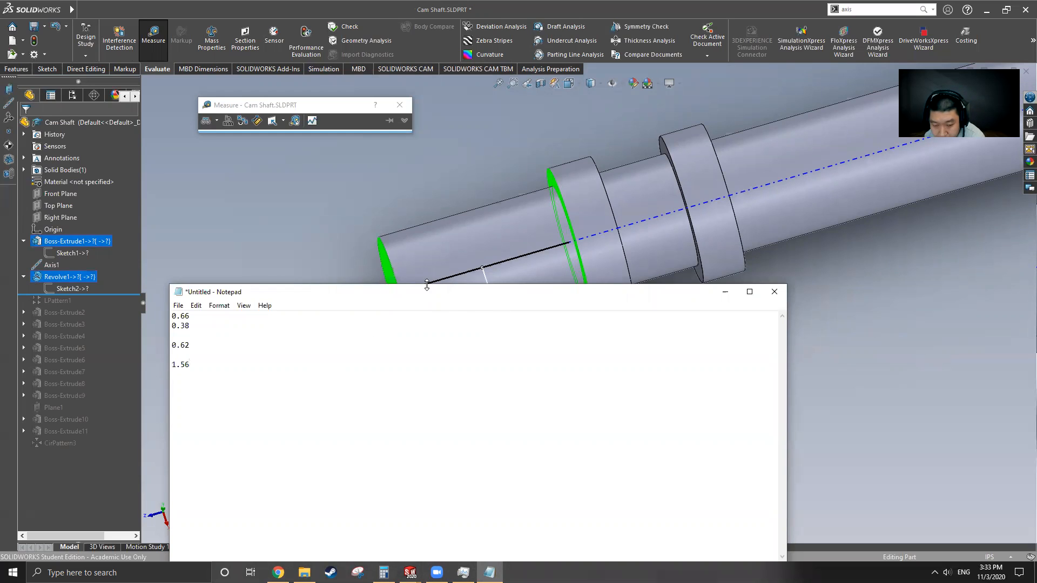
click(328, 221)
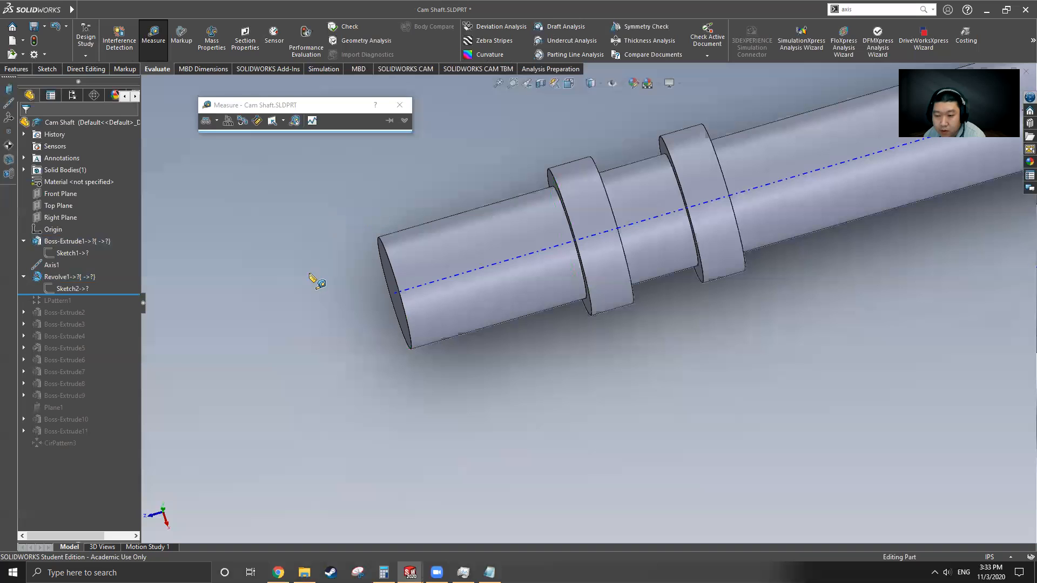
Step: Compare the Cam Shaft's collar Sketch2 dimensions with the Notepad notes, leaving the sketch unchanged
key(Escape)
click(73, 289)
right_click(73, 289)
click(84, 257)
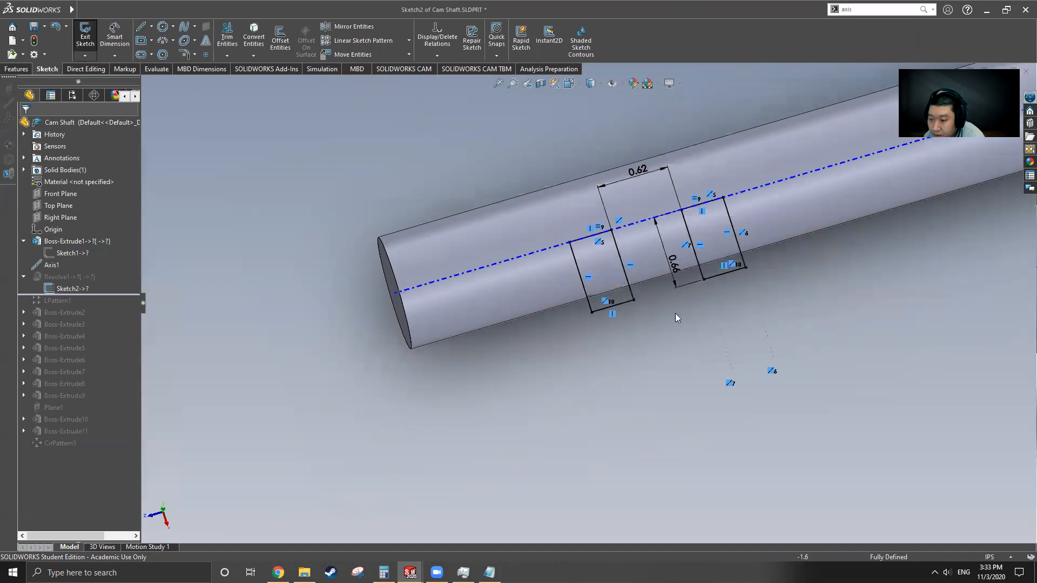
click(488, 571)
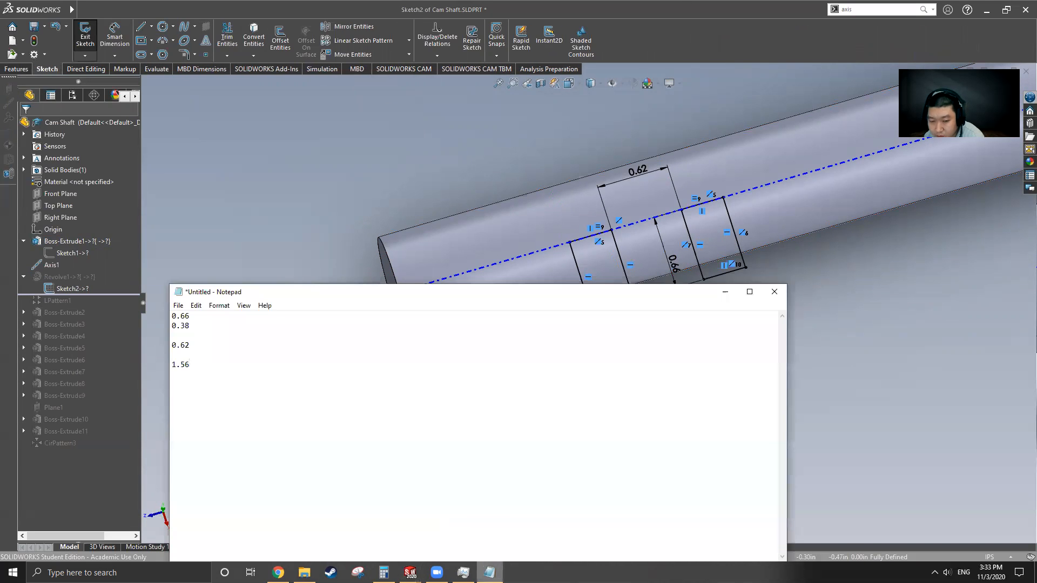
click(480, 229)
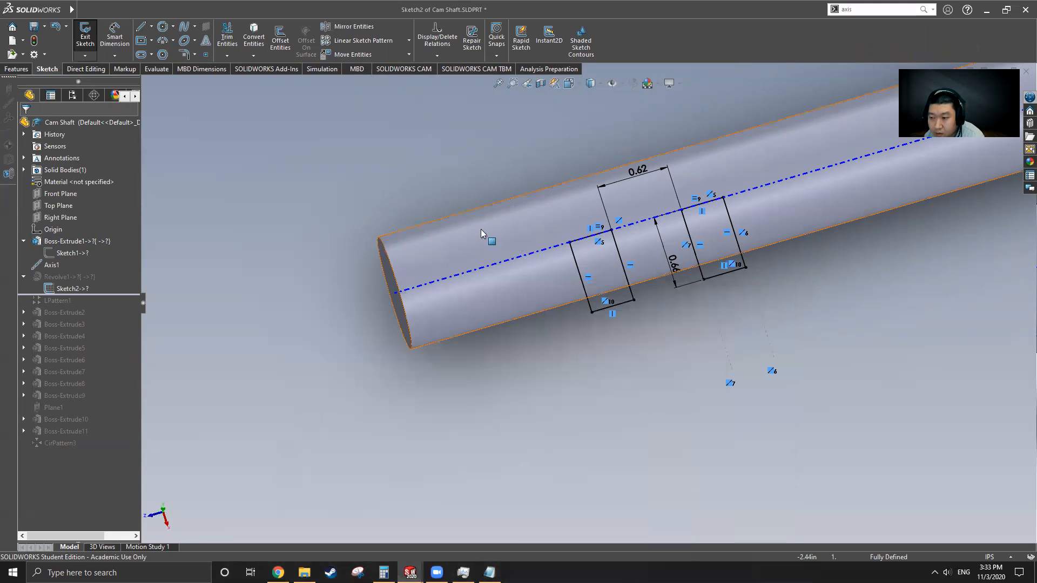
click(84, 35)
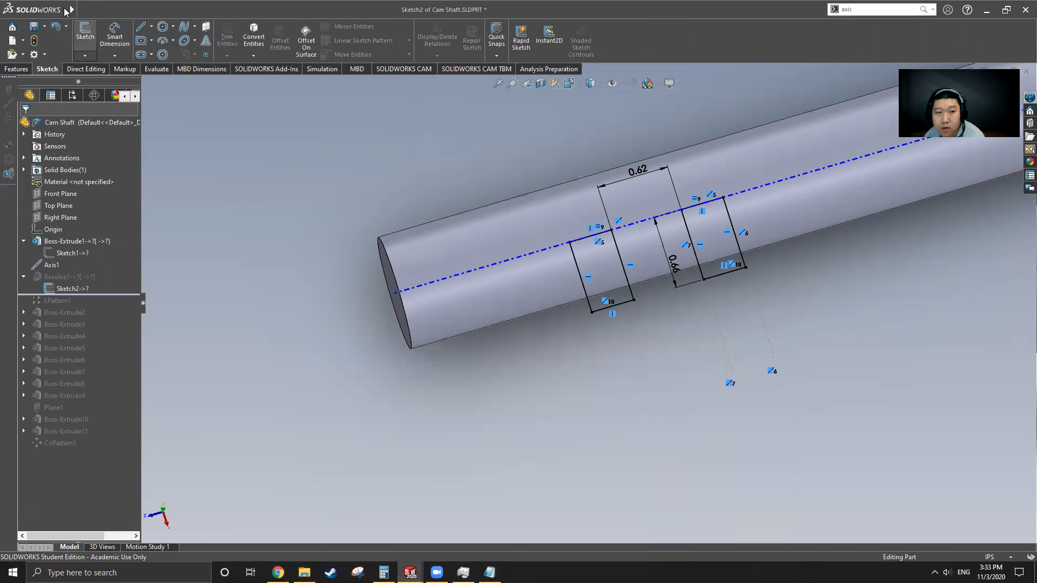
Step: Switch to Part3, select its Top Plane and tilt the shaft view
mouse_move(65, 10)
click(234, 10)
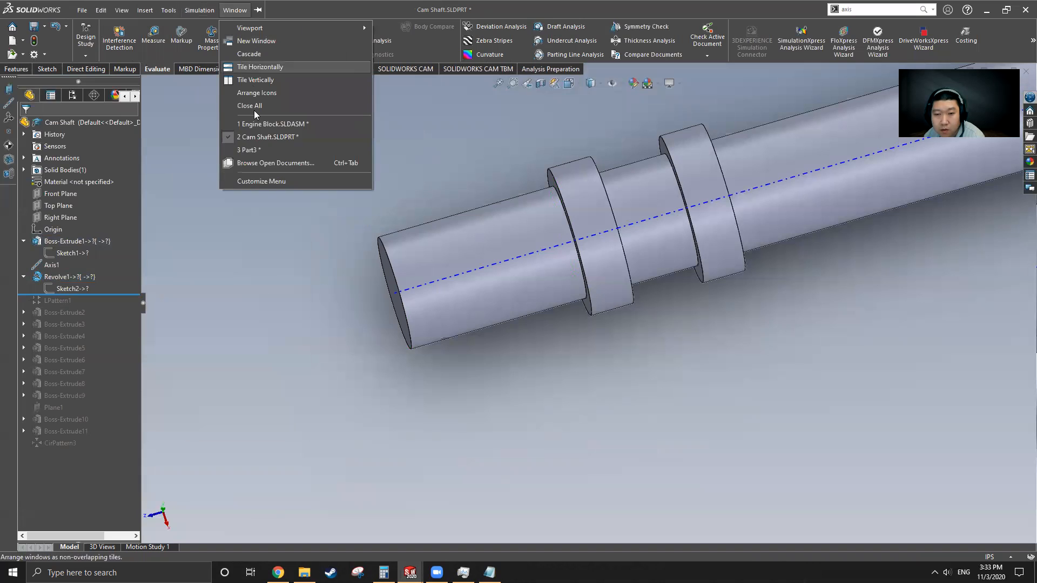
click(254, 149)
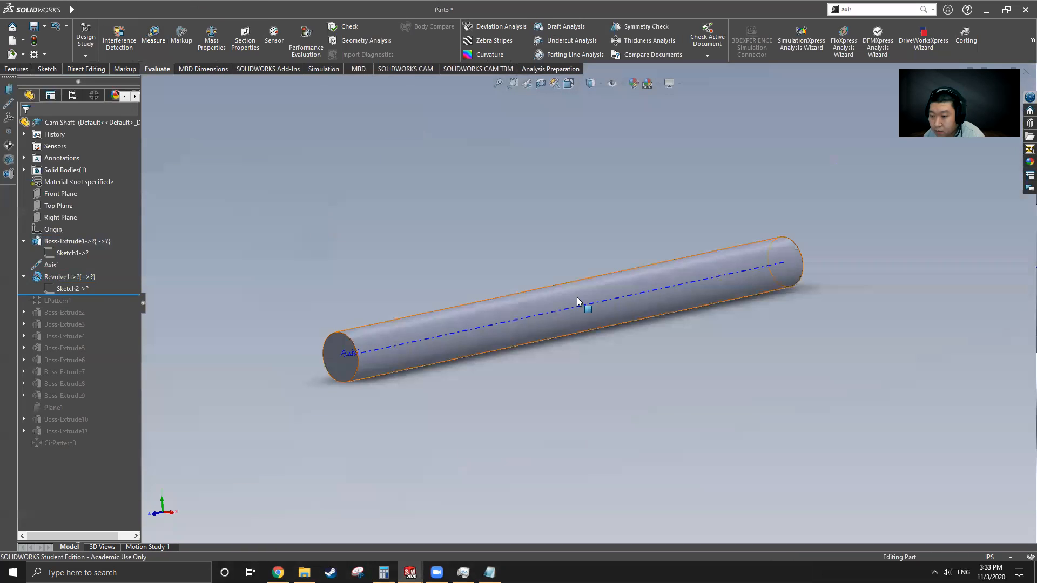
click(60, 206)
middle_drag(500, 331, 595, 366)
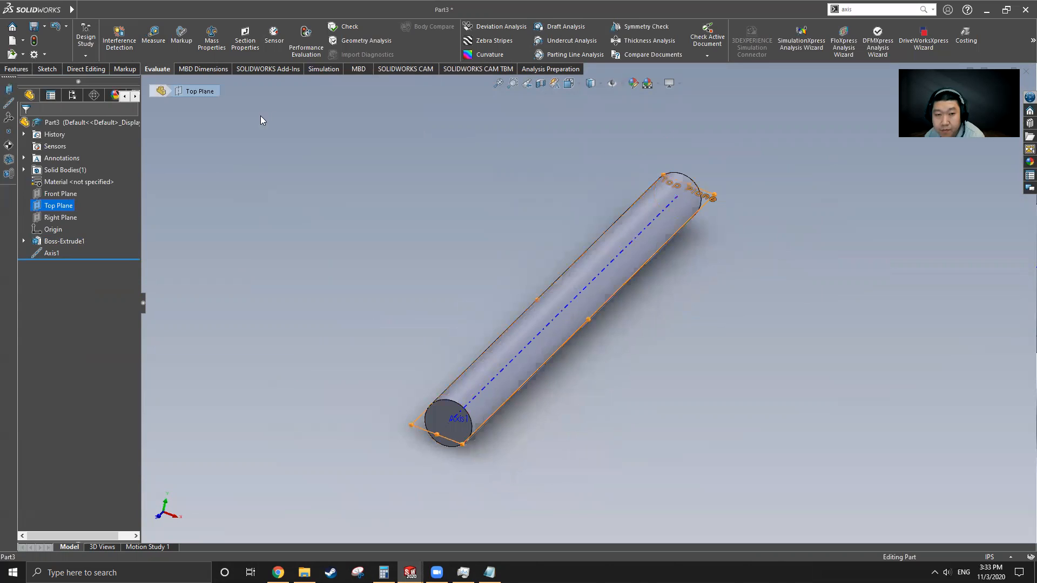
Step: Draw a corner rectangle on Part3's Top Plane with its first corner on Axis1
click(48, 69)
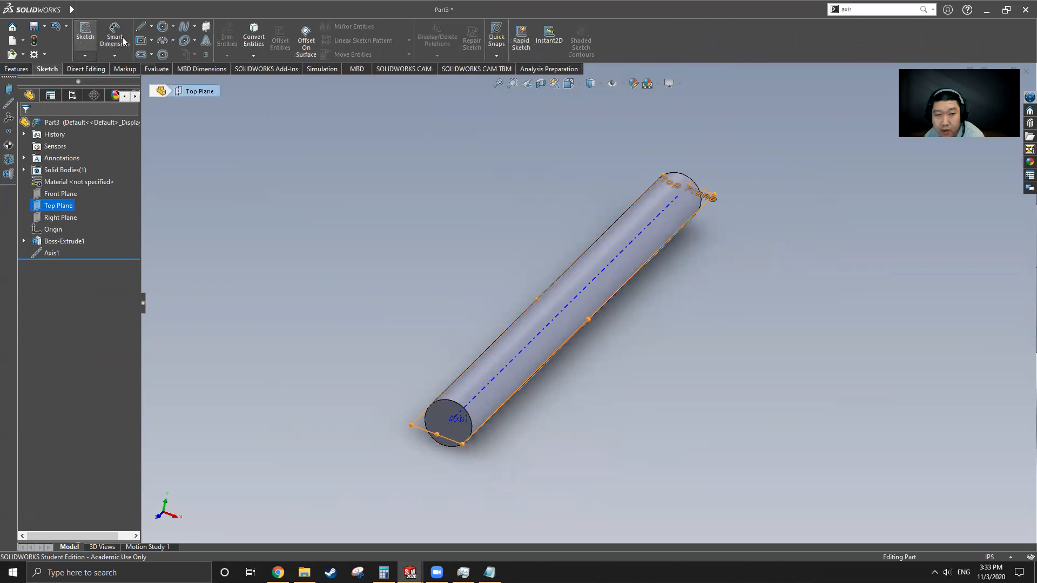
click(151, 41)
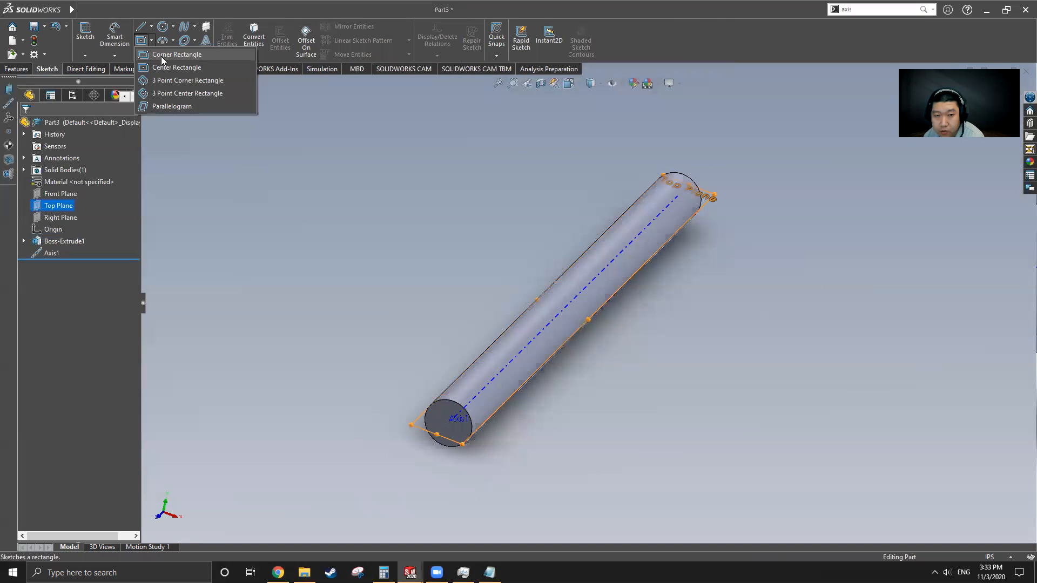
click(161, 56)
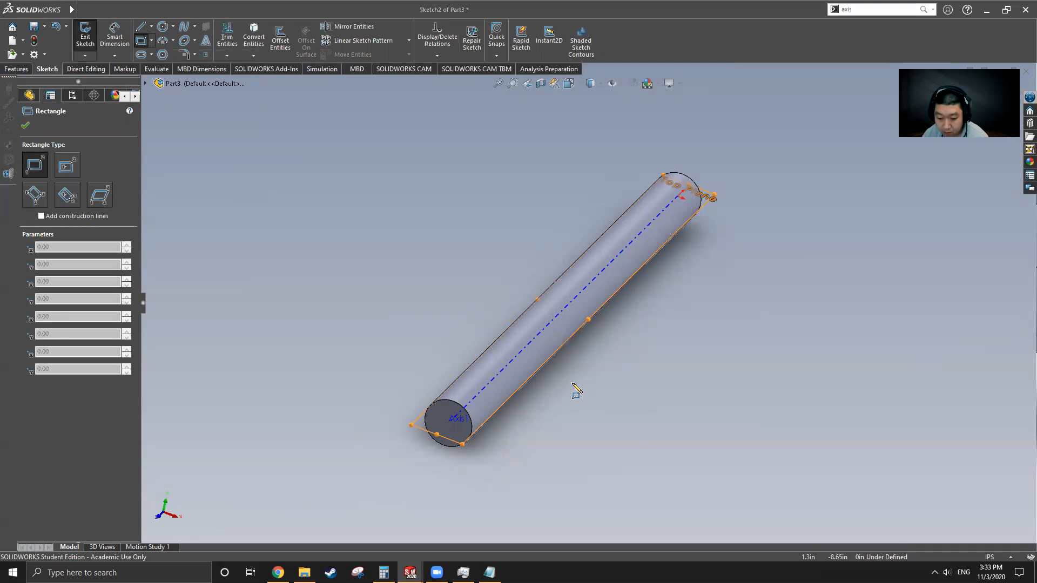
scroll(592, 482, down, 5)
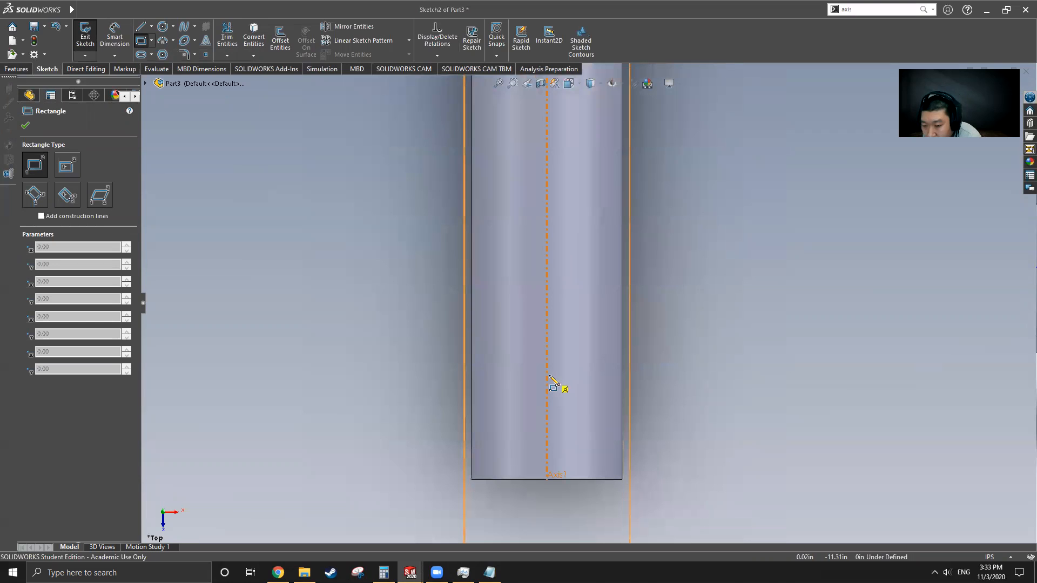
click(549, 377)
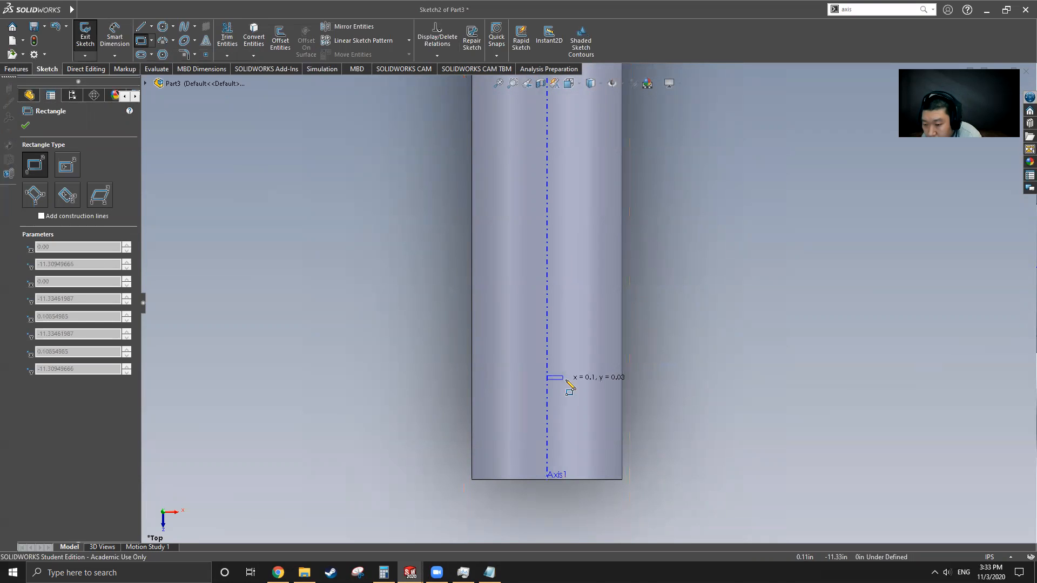
click(643, 406)
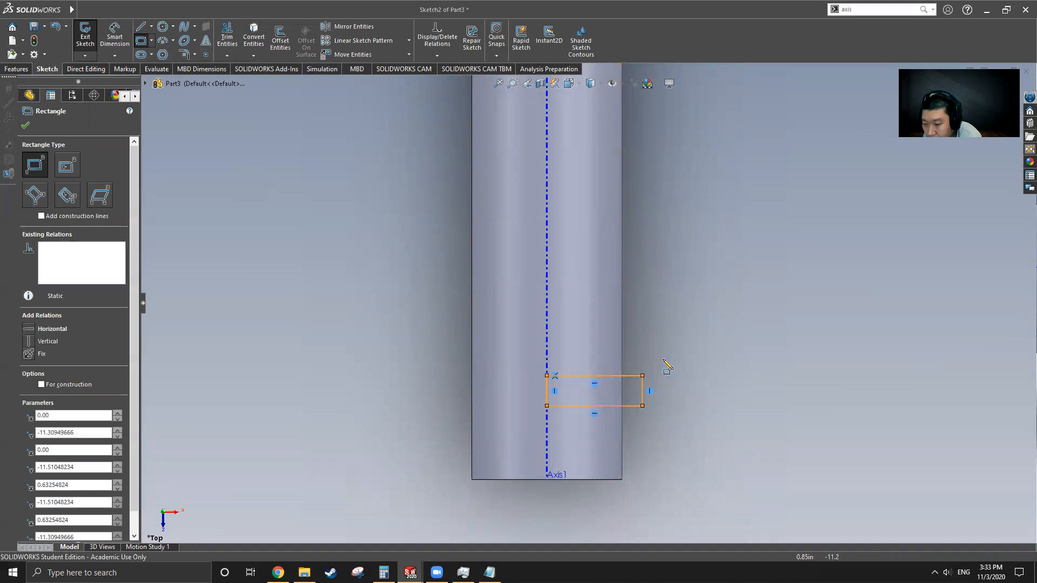
Step: Draw a second corner rectangle higher up, also starting on Axis1
click(547, 319)
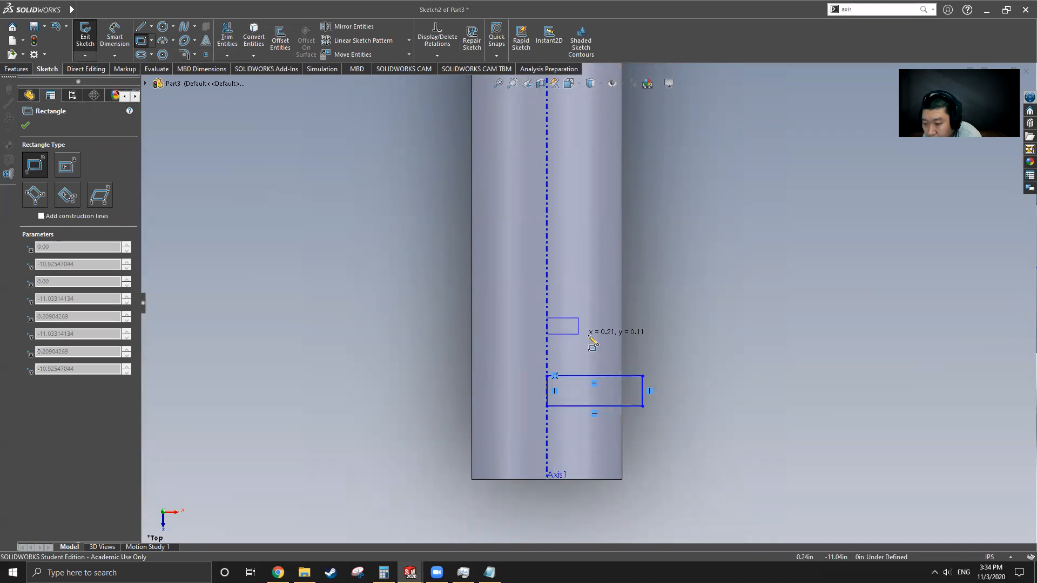
click(642, 345)
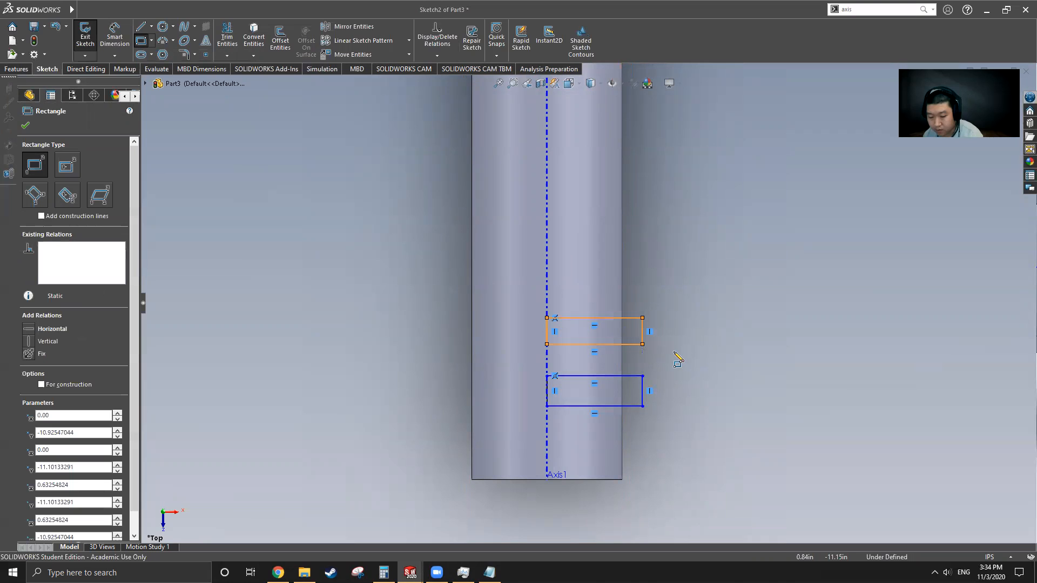
key(Escape)
click(643, 338)
key(Escape)
click(114, 36)
Step: Dimension the lower rectangle 0.38 in tall and 0.66 in wide
click(643, 394)
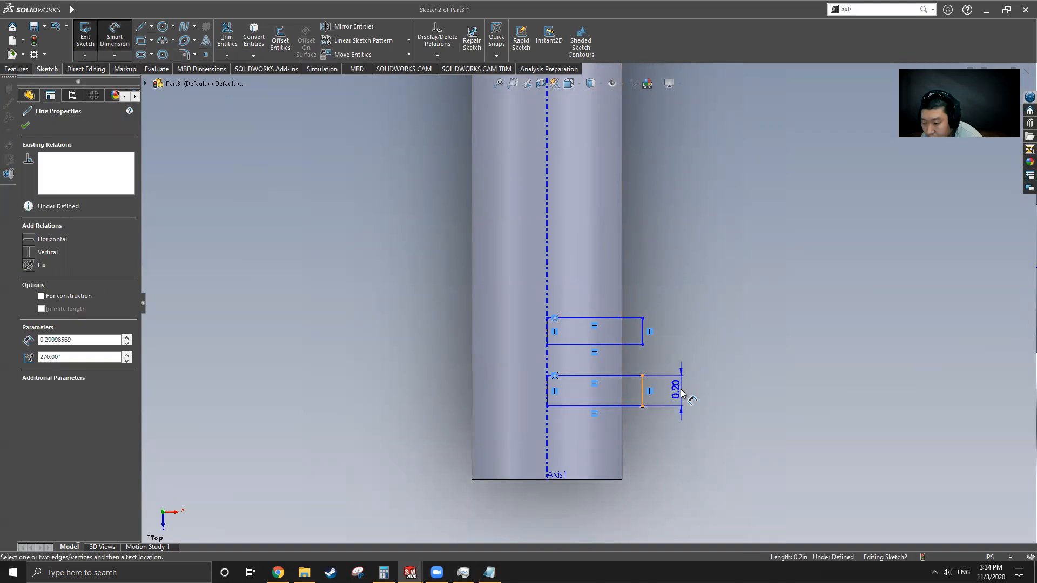
click(735, 397)
text(.38)
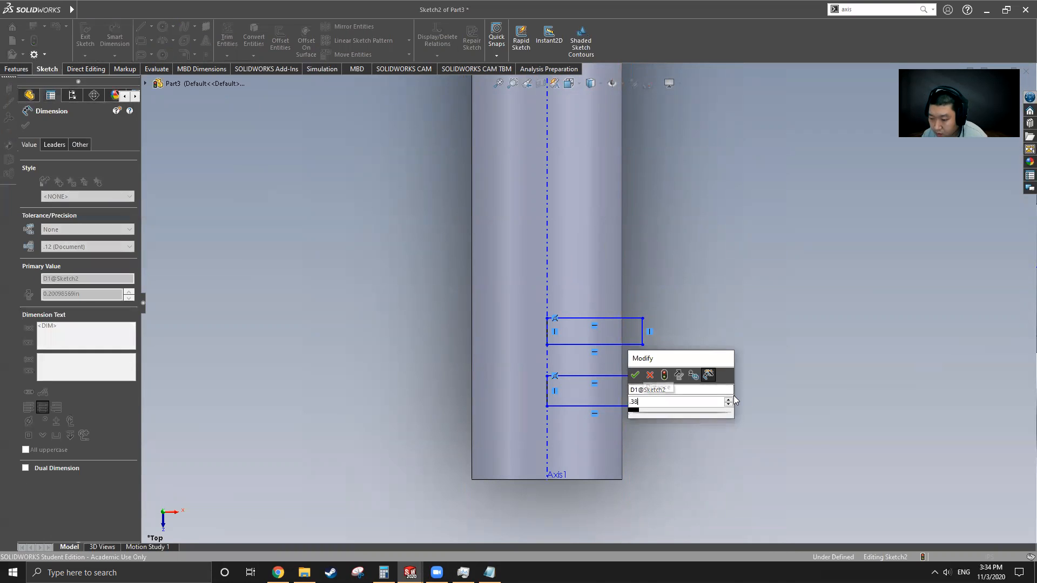
key(Return)
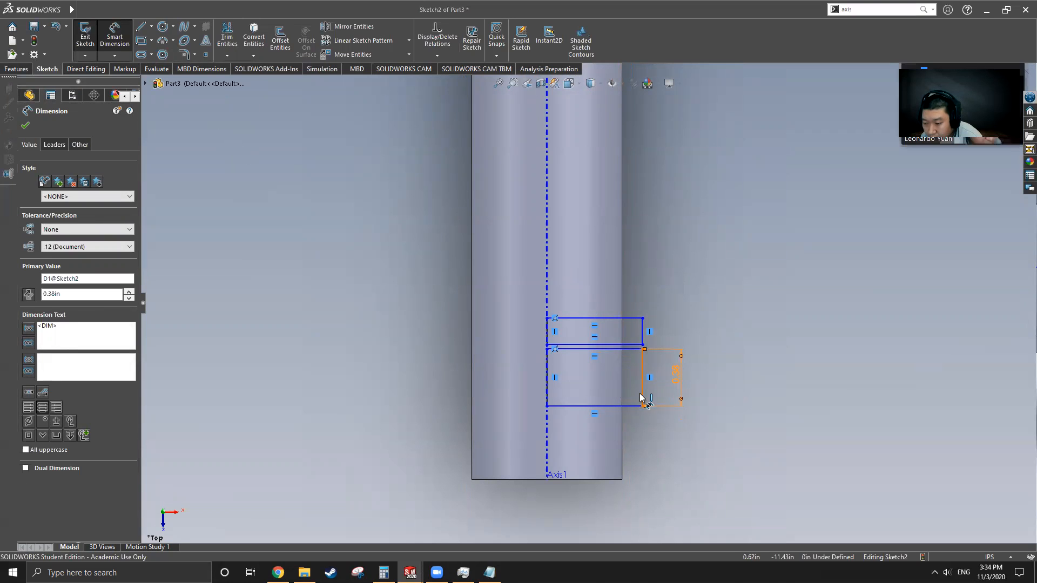
click(547, 394)
key(Escape)
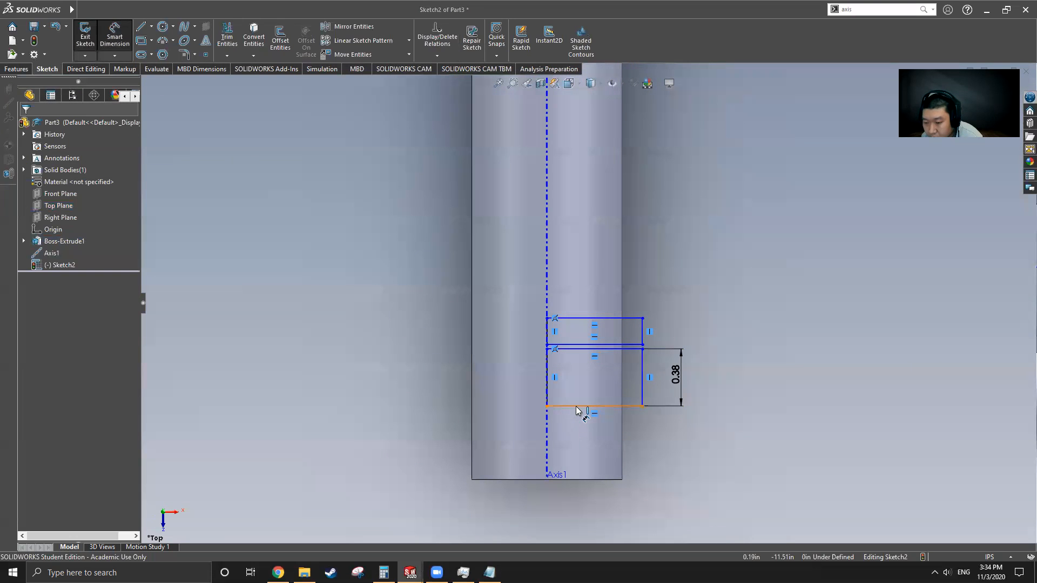
click(576, 407)
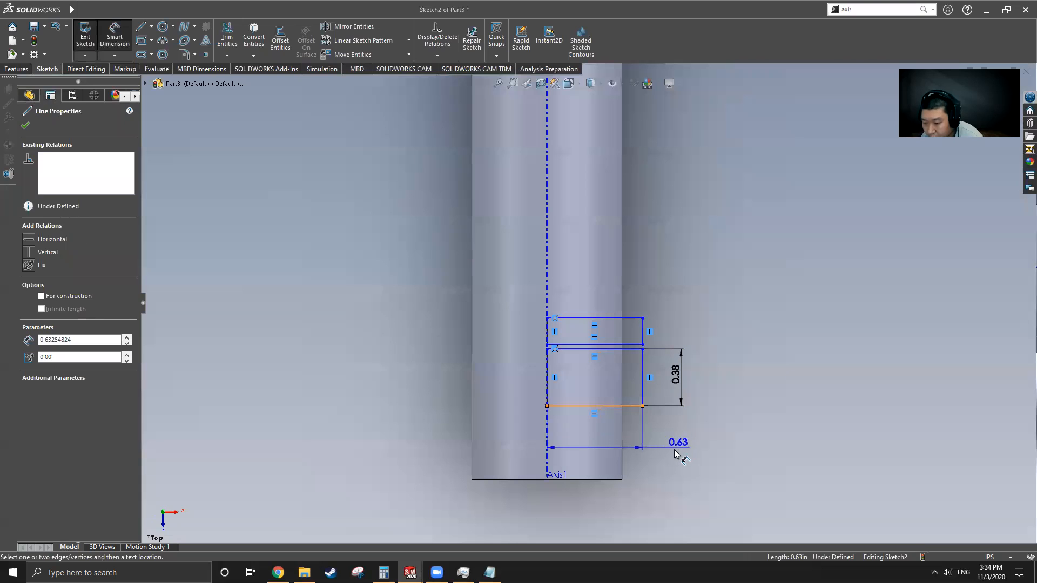
click(720, 452)
text(0.66)
key(Return)
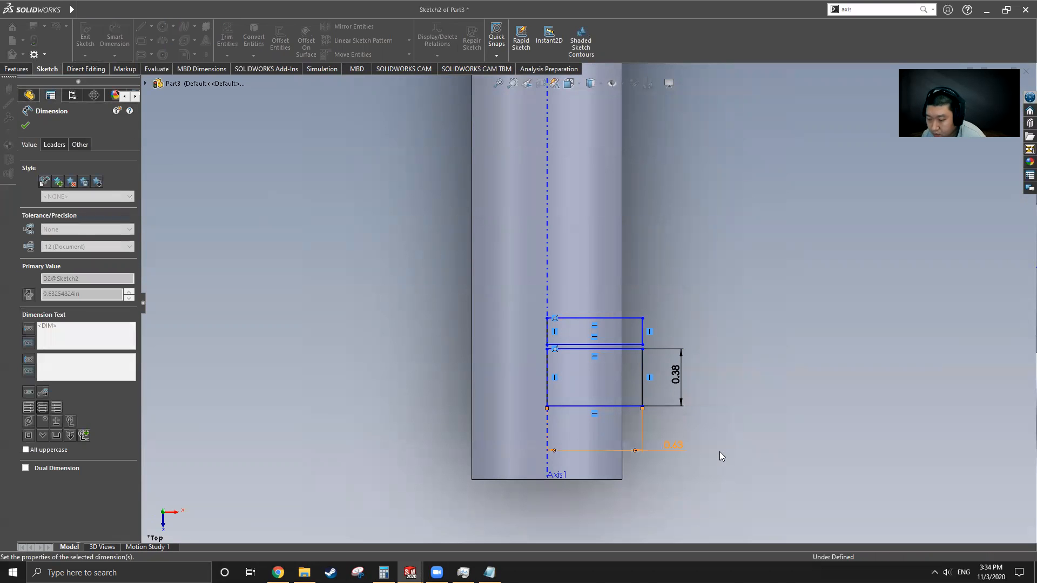
Step: Set the spacing between the two rectangles to 0.62 in
click(635, 349)
click(635, 345)
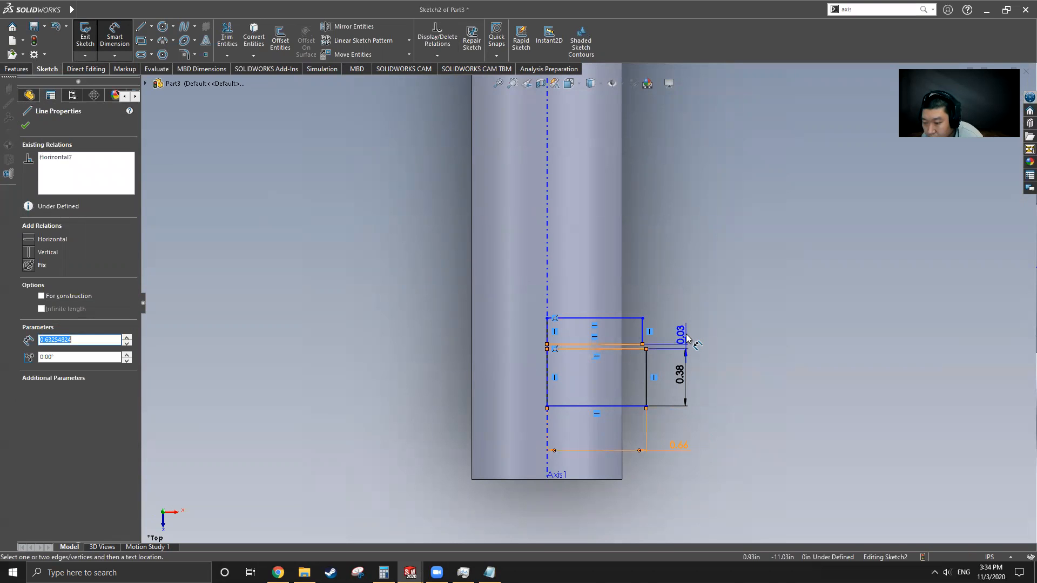
click(687, 339)
text(.62)
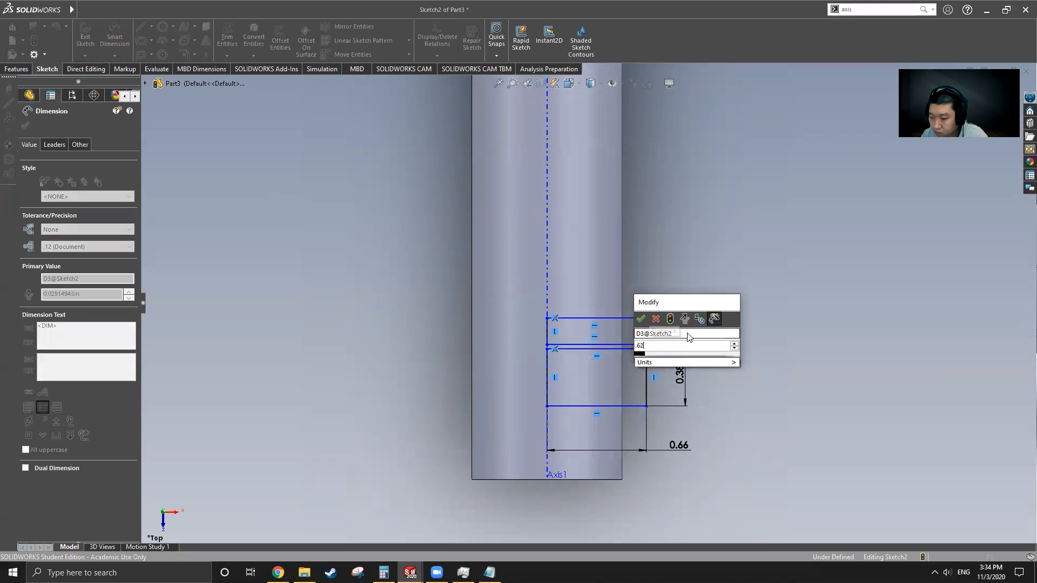
key(Return)
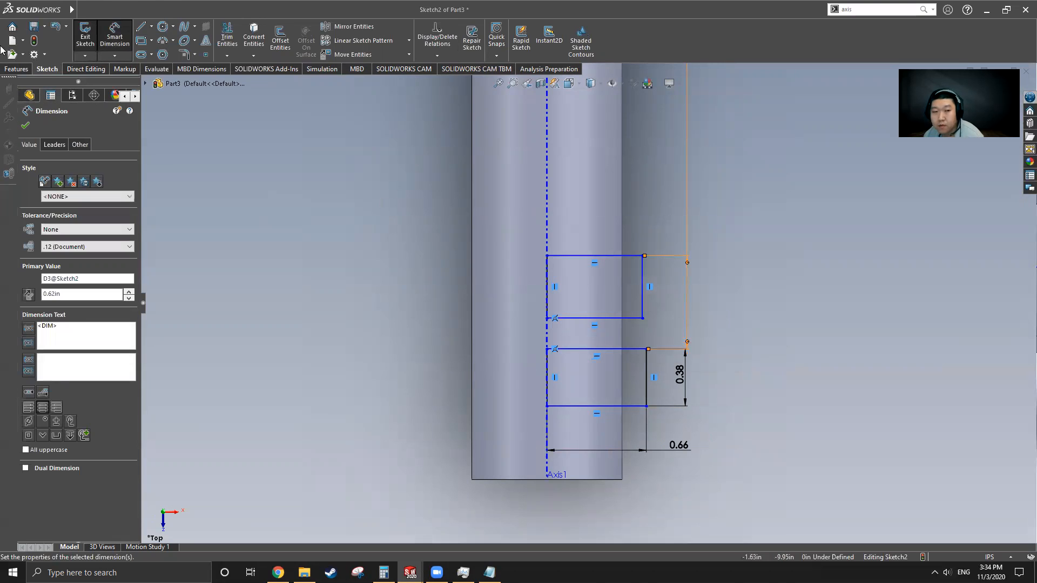
Step: Add Equal relations between the rectangles' right edges and between their bottom edges
click(122, 10)
click(339, 299)
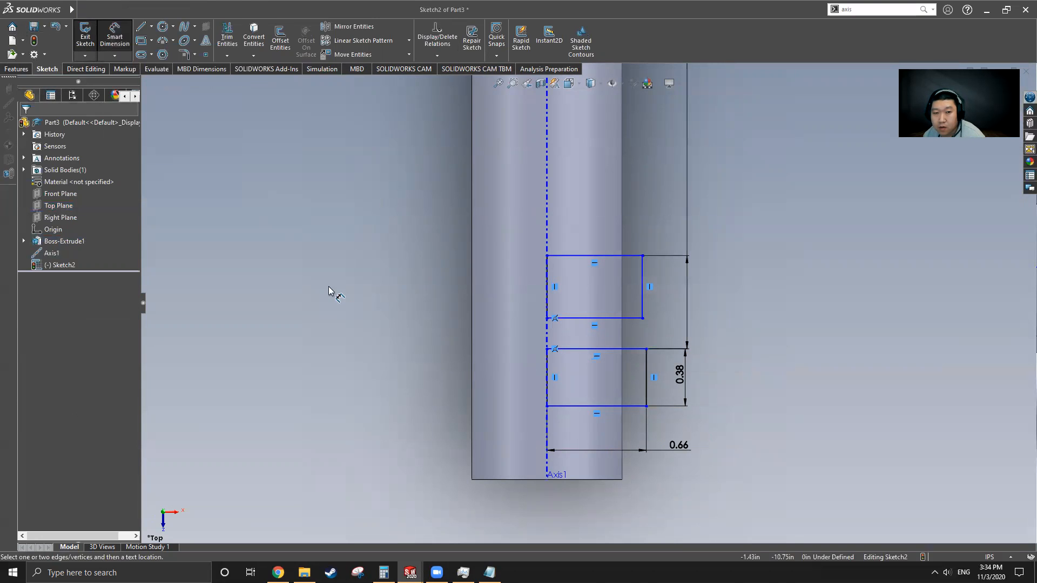
click(115, 37)
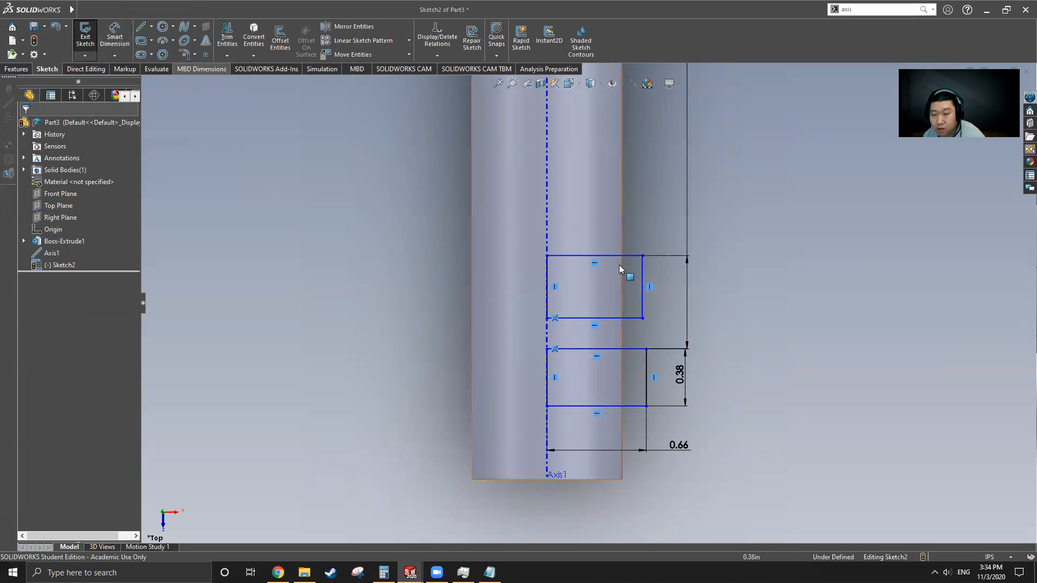
click(642, 294)
ctrl+click(647, 378)
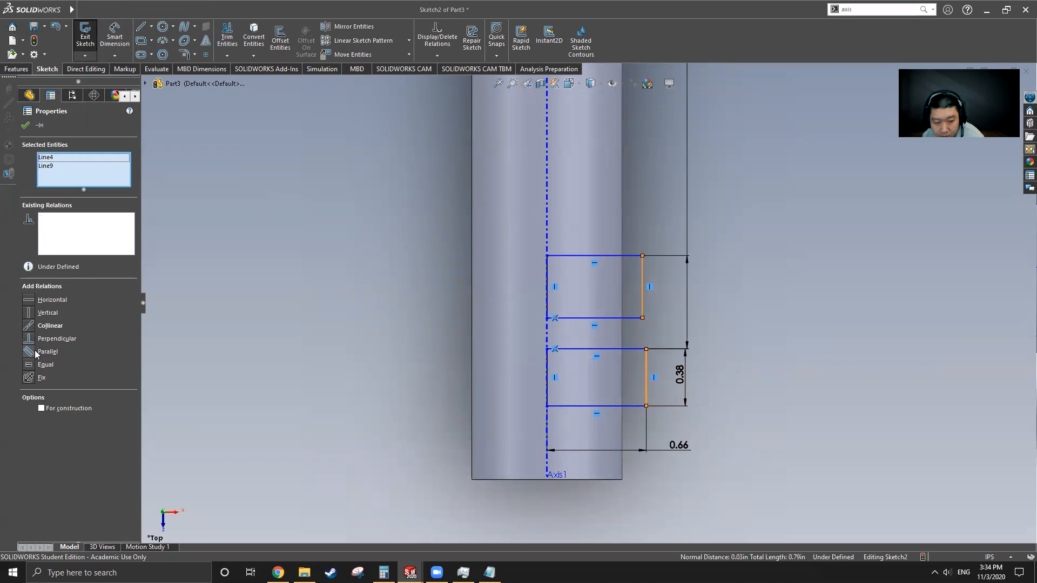
click(40, 365)
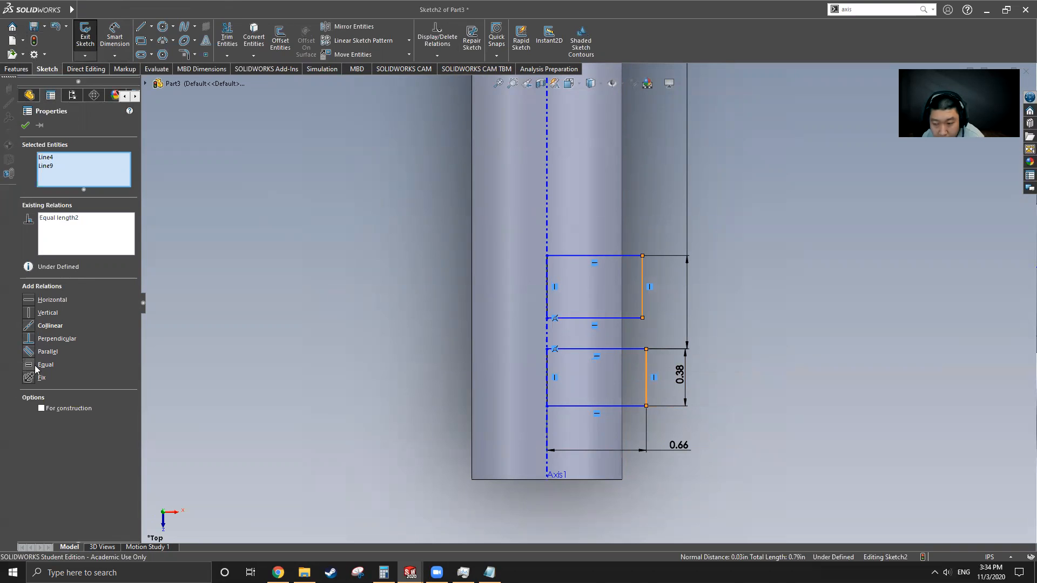
click(628, 313)
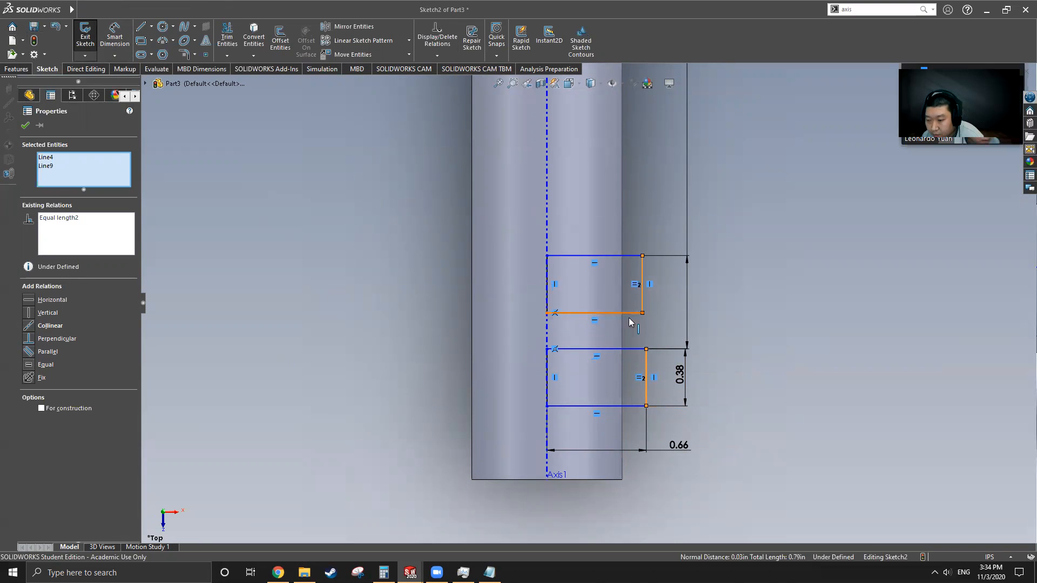
ctrl+click(630, 406)
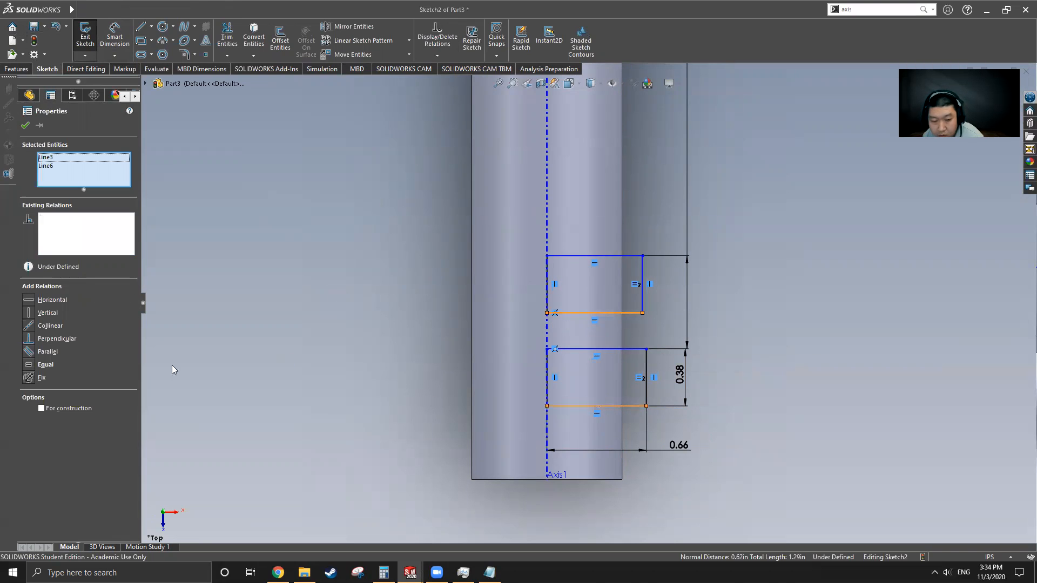
click(30, 369)
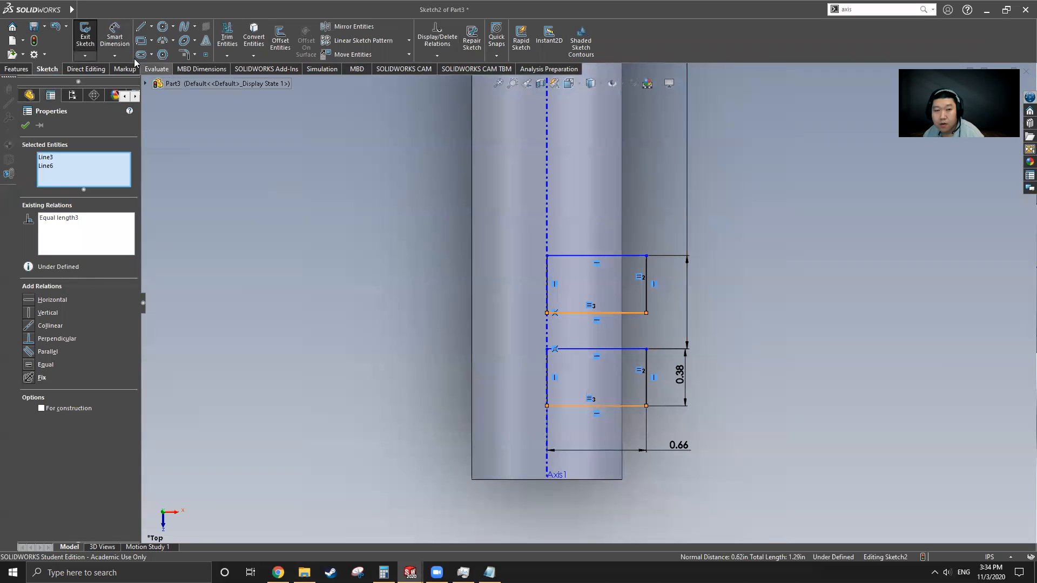
Step: Dimension from the lower rectangle's bottom line to the shaft's bottom edge
click(115, 37)
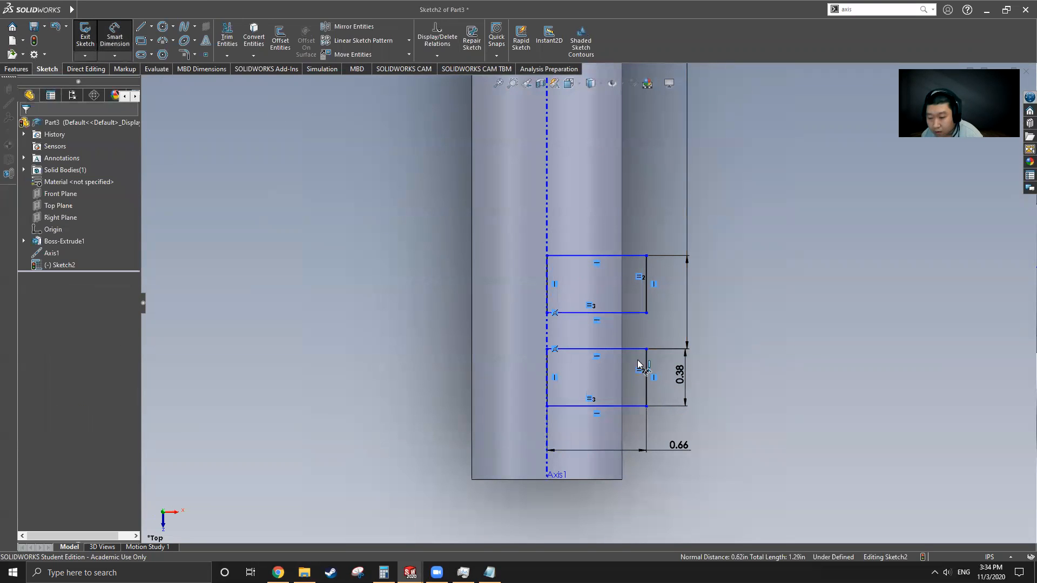
click(633, 407)
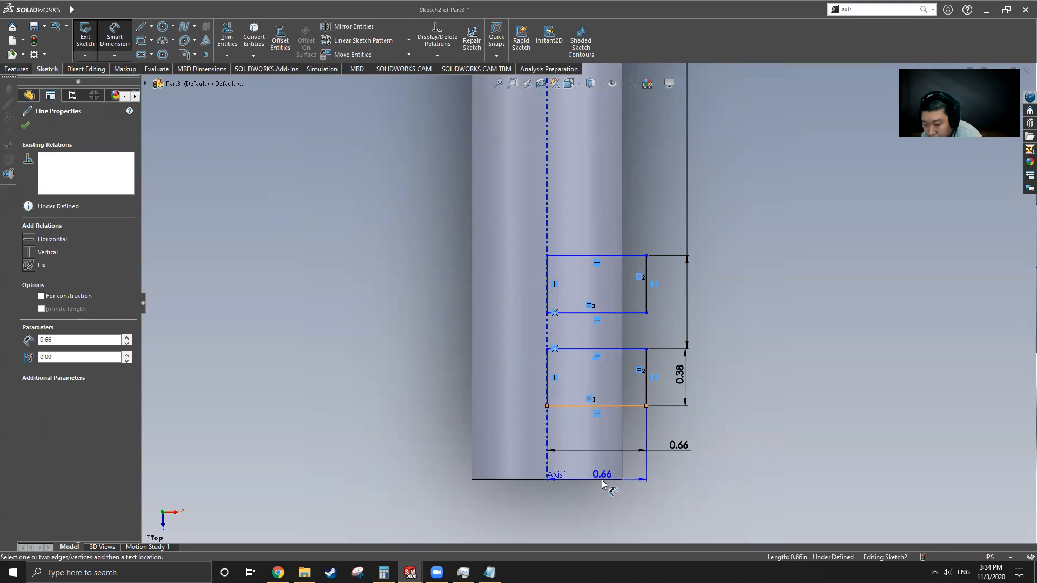
click(600, 480)
Step: Set the lower rectangle's distance from the shaft end to 1.56 in and close Sketch2
click(719, 466)
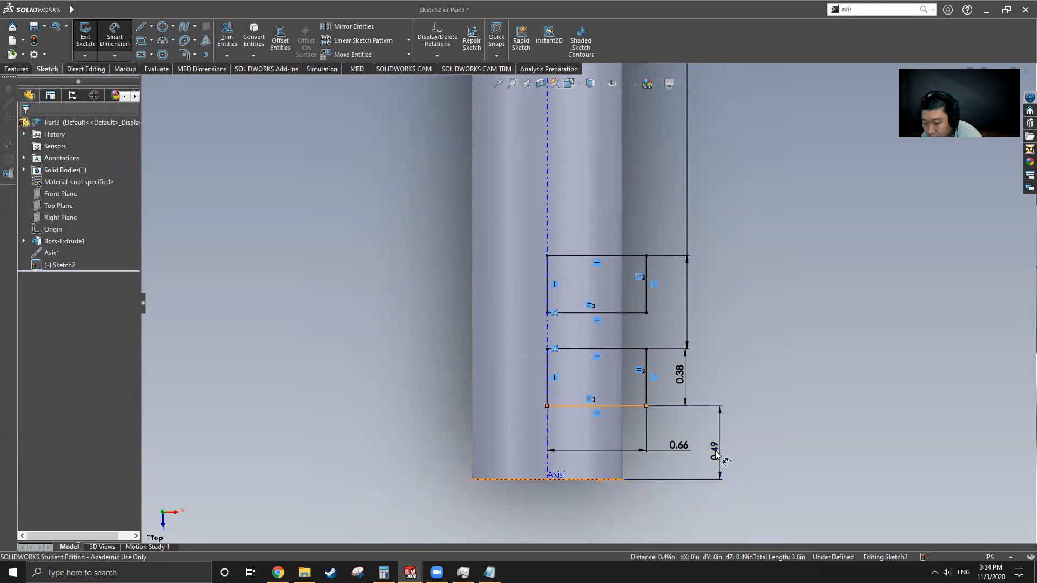
key(alt+Tab)
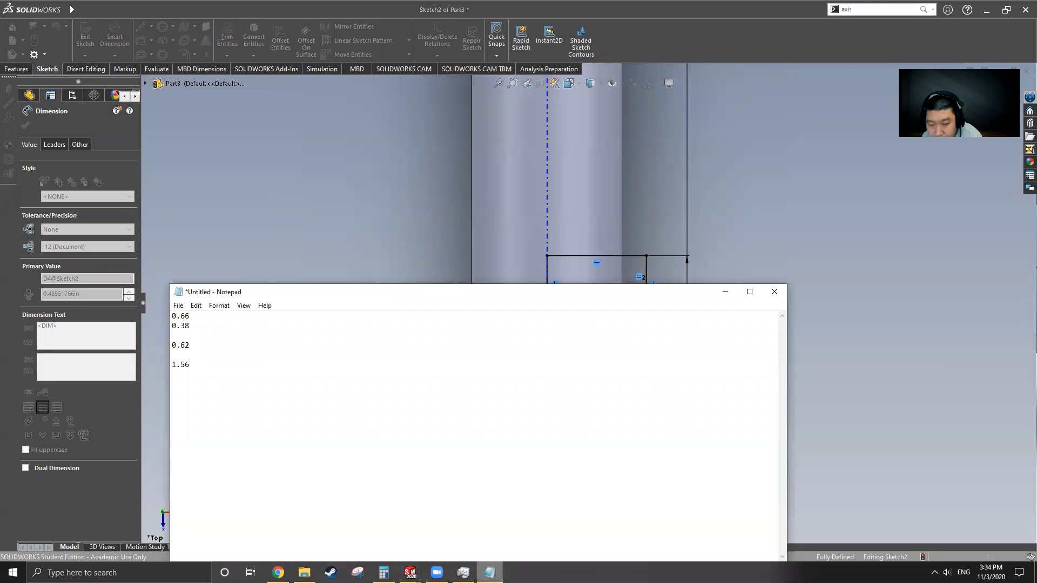
key(alt+Tab)
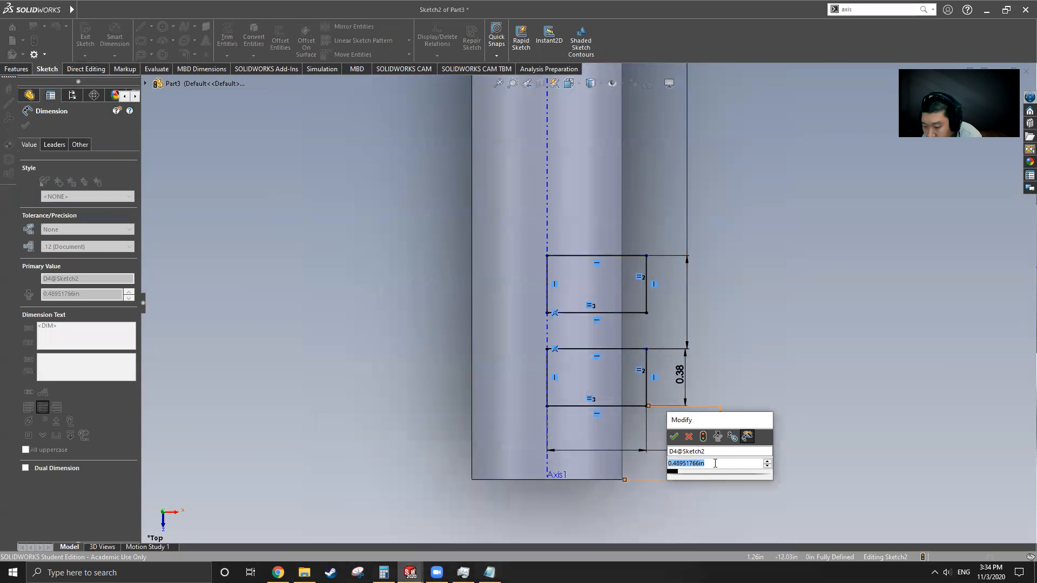
text(1.56)
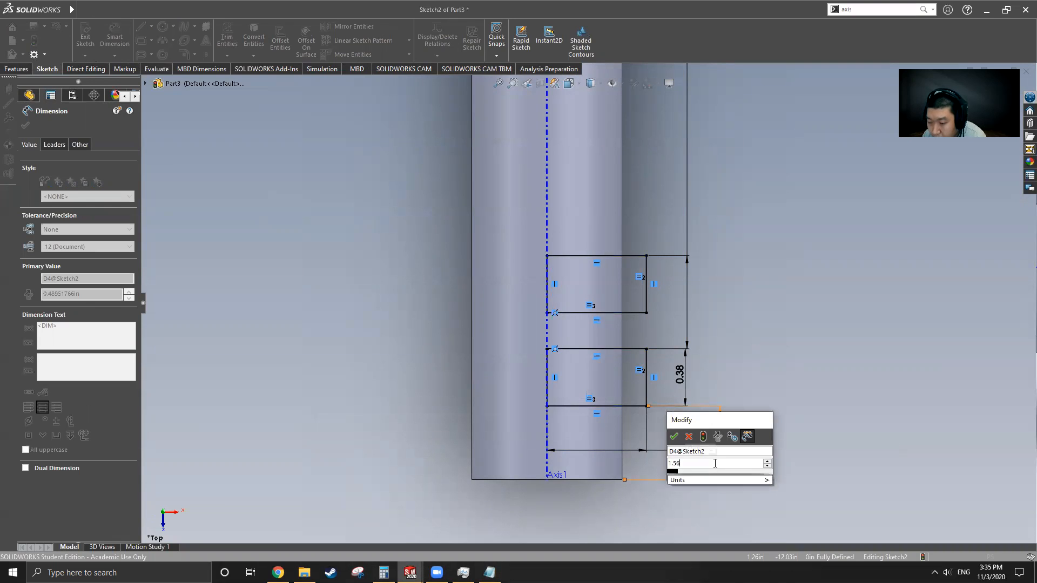
key(Return)
scroll(638, 321, up, 3)
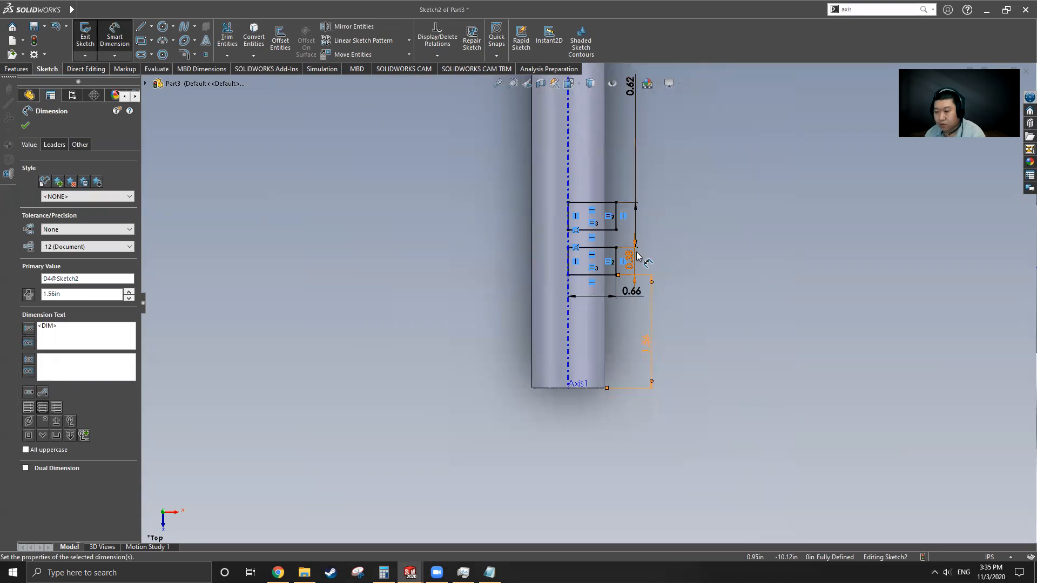
click(85, 36)
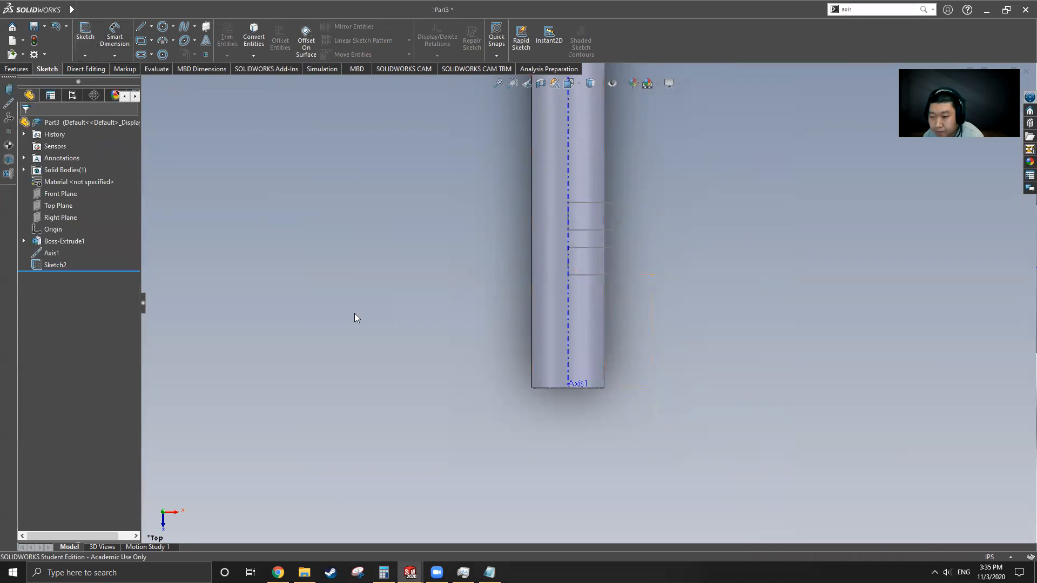
Step: Revolve Sketch2 360° around Axis1 to create Revolve1 with two raised collars
click(52, 264)
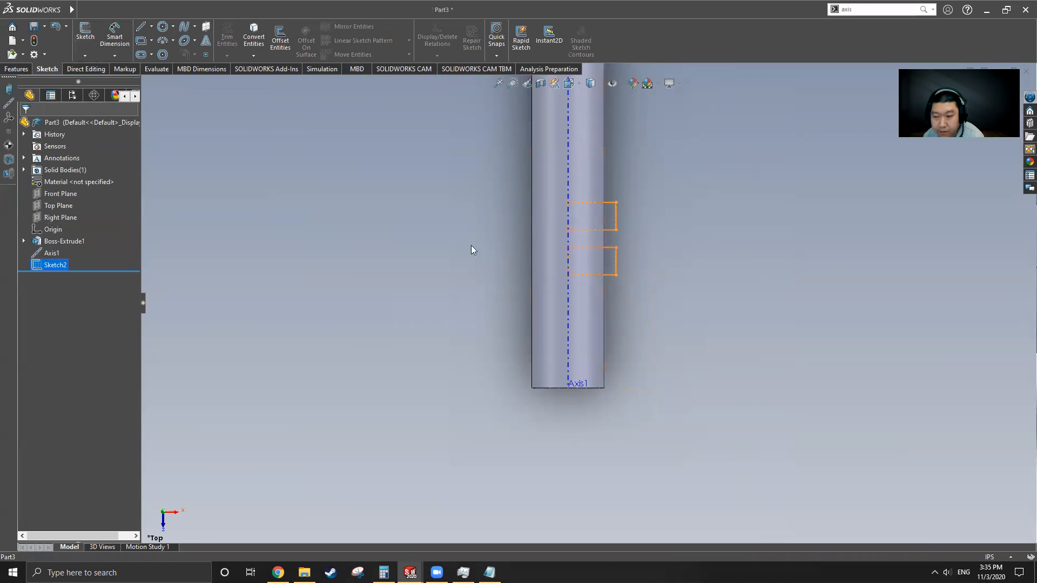
click(15, 69)
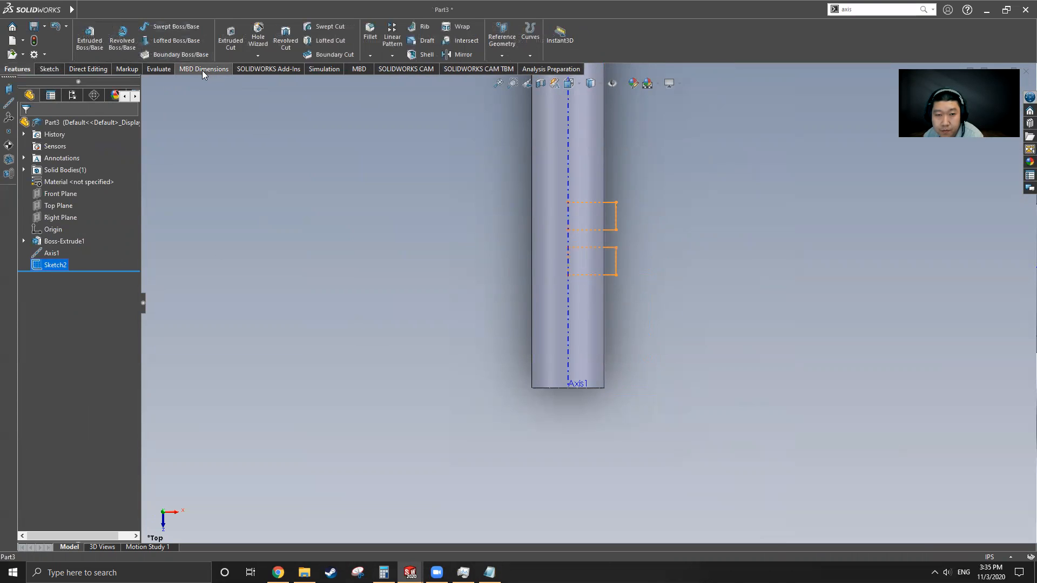
click(122, 37)
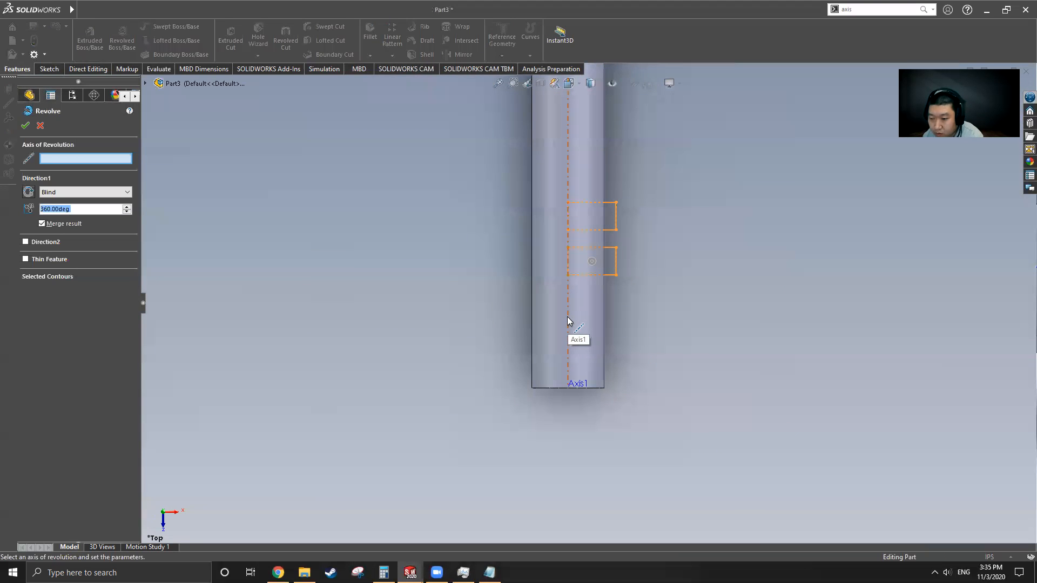
click(568, 318)
middle_drag(604, 318, 643, 238)
click(25, 125)
middle_drag(542, 324, 607, 220)
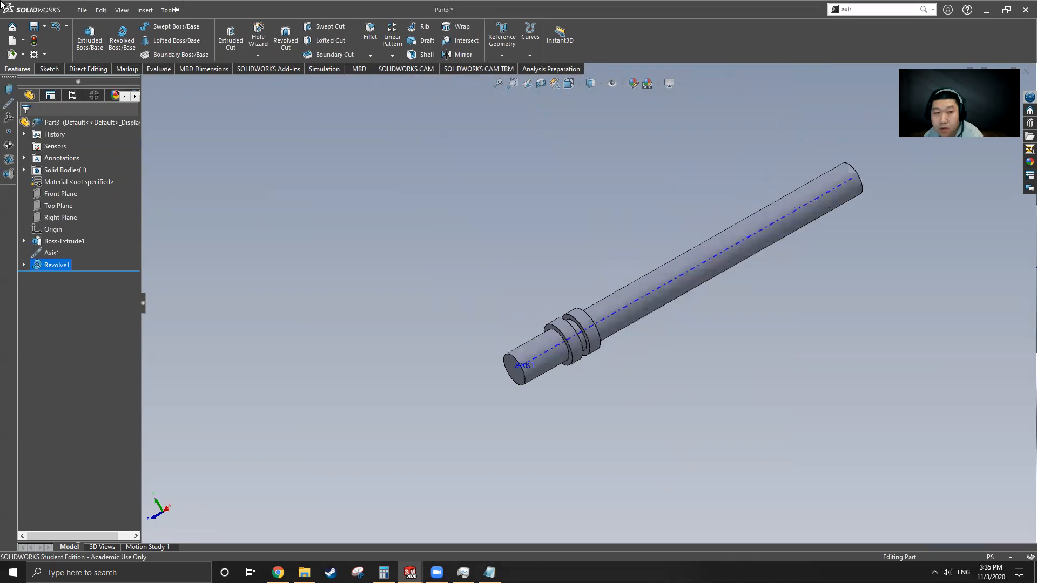
Step: On the original Cam Shaft, measure the first collar face and its spacing to the second
click(235, 10)
click(255, 136)
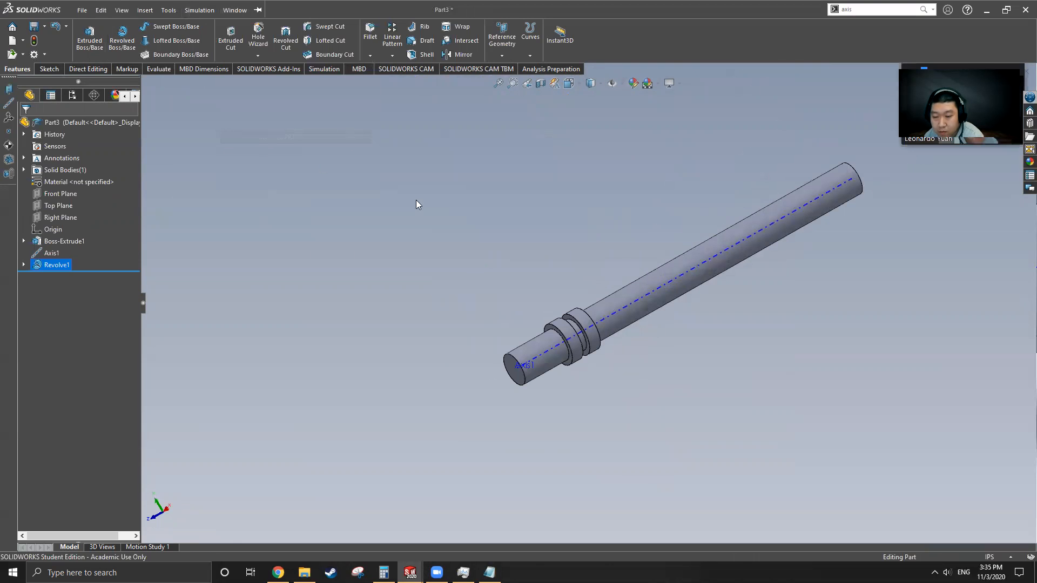
scroll(372, 303, up, 7)
mouse_move(681, 312)
middle_down()
mouse_move(687, 226)
mouse_move(679, 309)
middle_up()
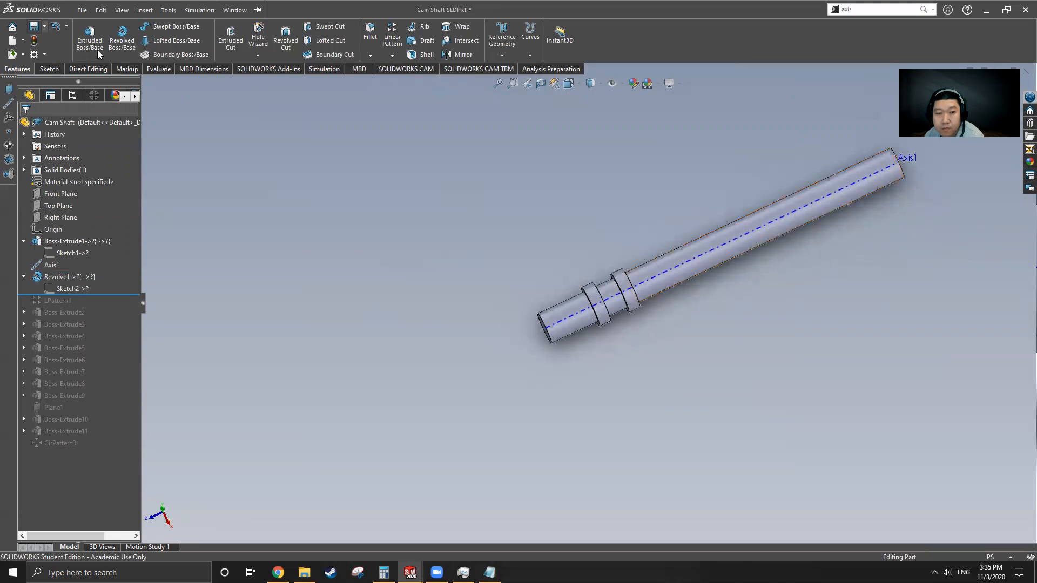
click(159, 70)
click(153, 35)
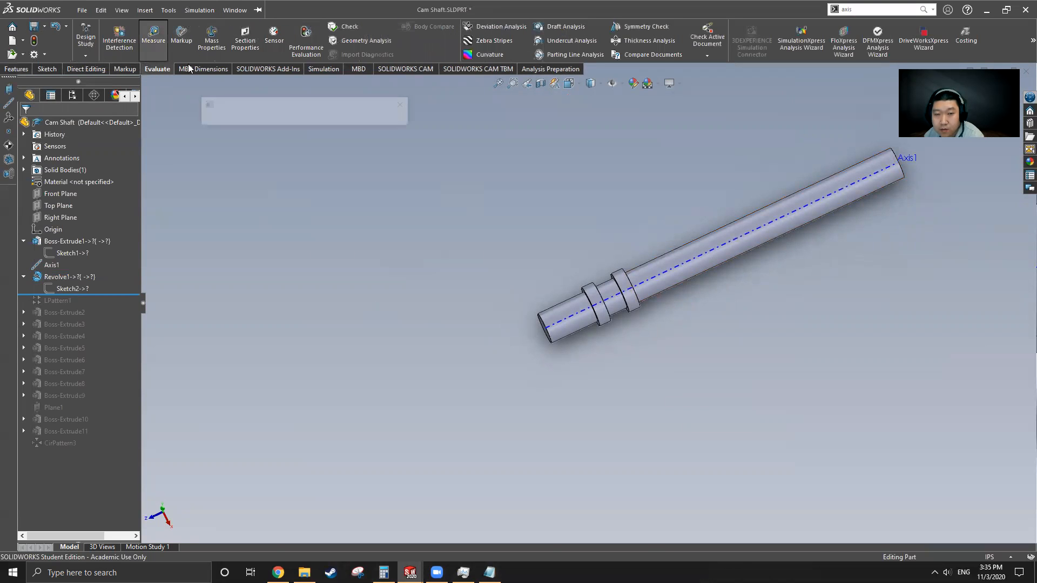
scroll(673, 345, down, 2)
scroll(672, 345, down, 3)
scroll(481, 221, down, 2)
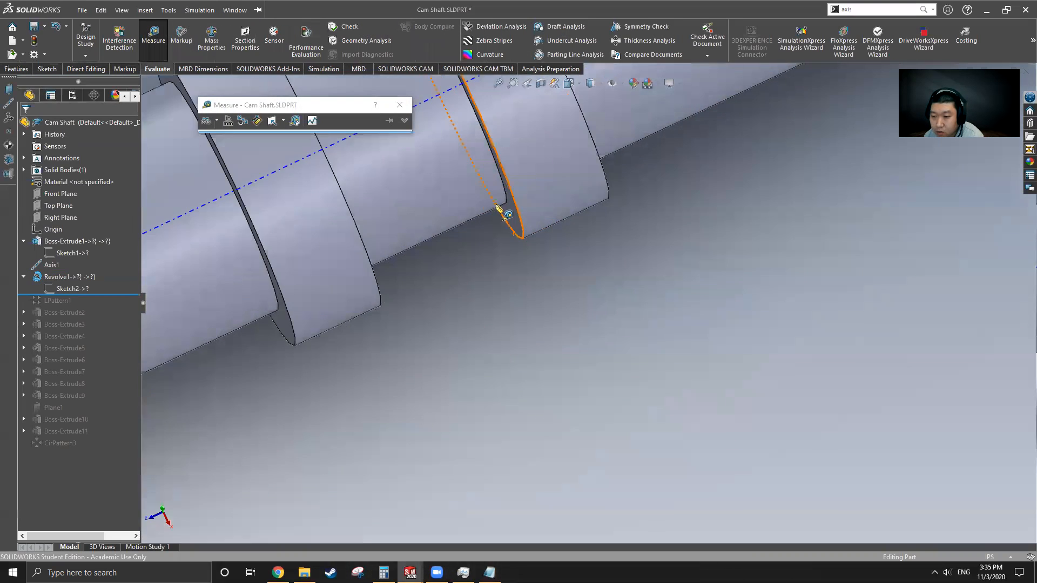
click(505, 226)
scroll(432, 286, down, 2)
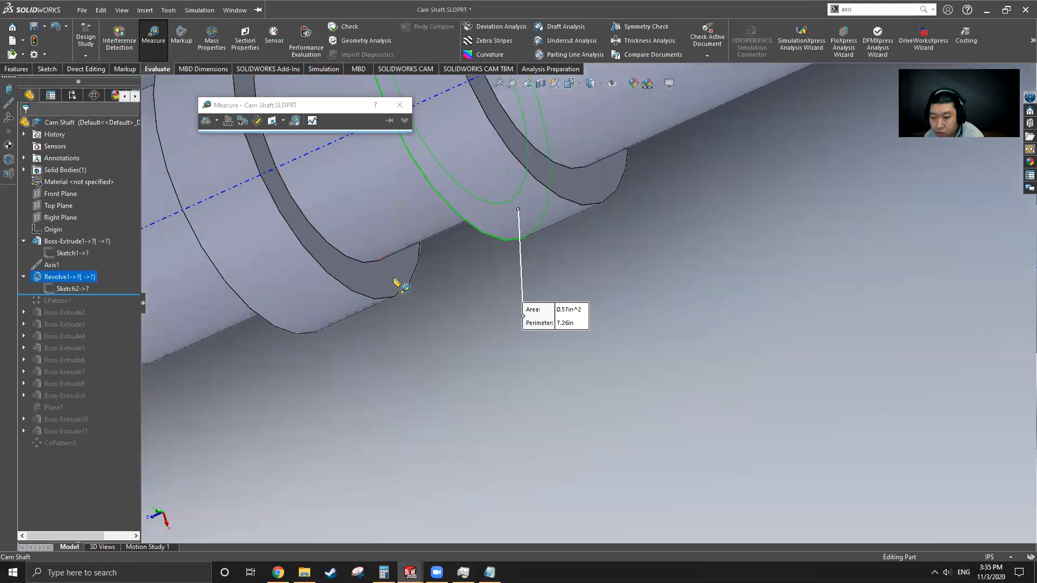
click(394, 282)
scroll(471, 309, up, 2)
middle_drag(505, 286, 531, 260)
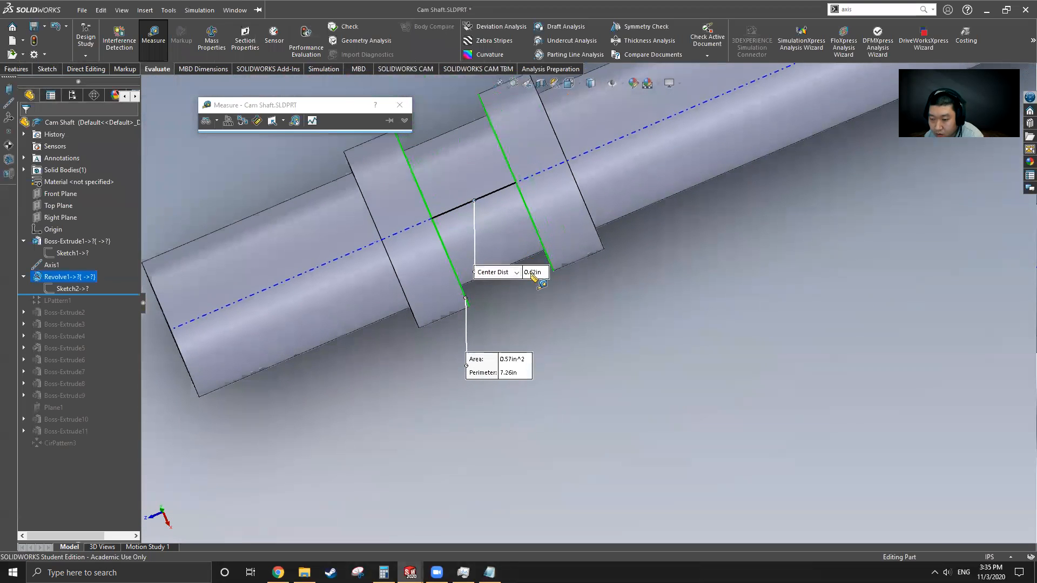
click(586, 330)
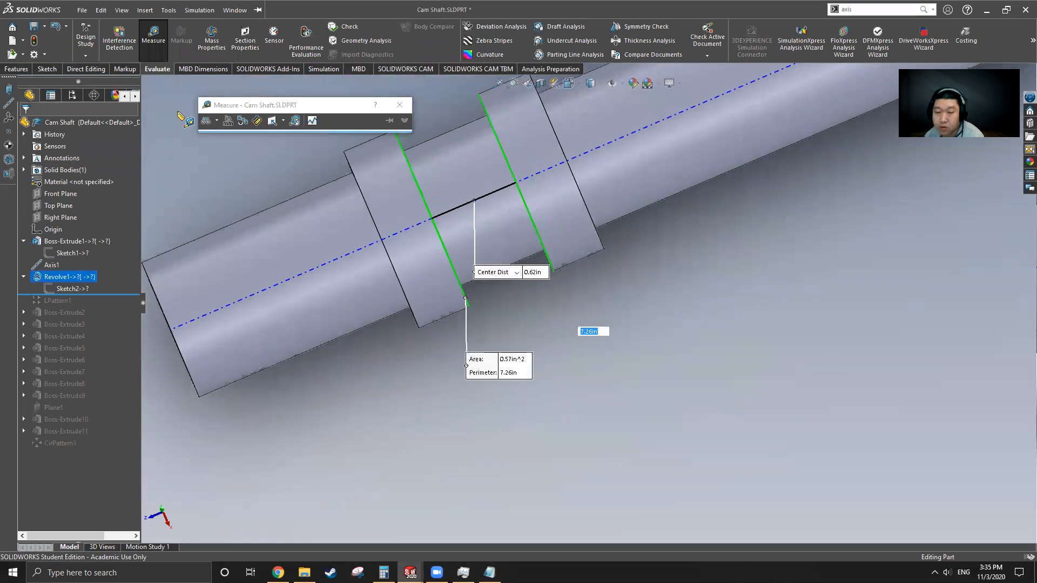
Step: On Part3, measure a collar face of the new shaft, then close Measure
click(244, 13)
click(264, 152)
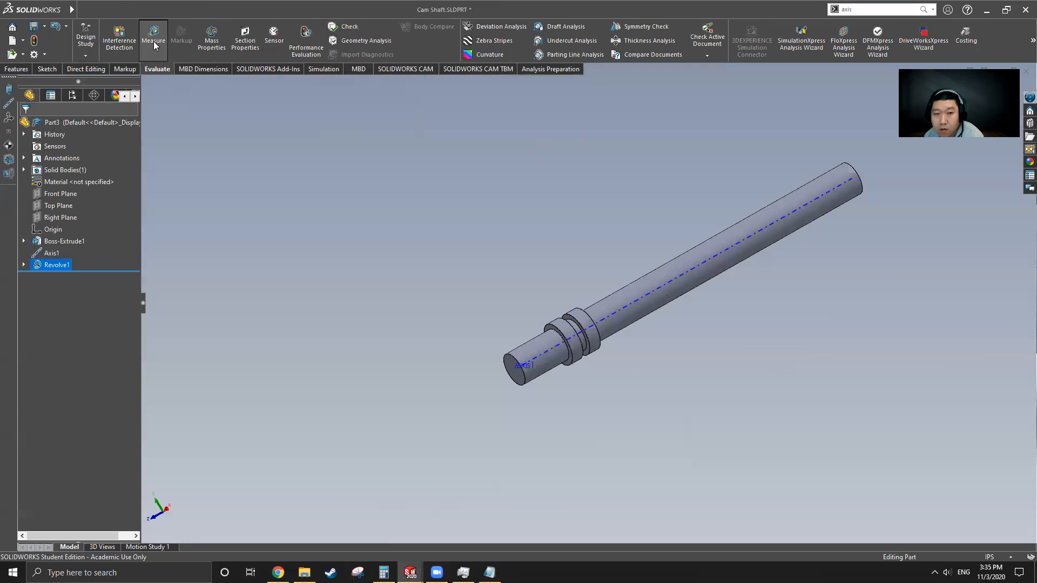
scroll(587, 382, down, 5)
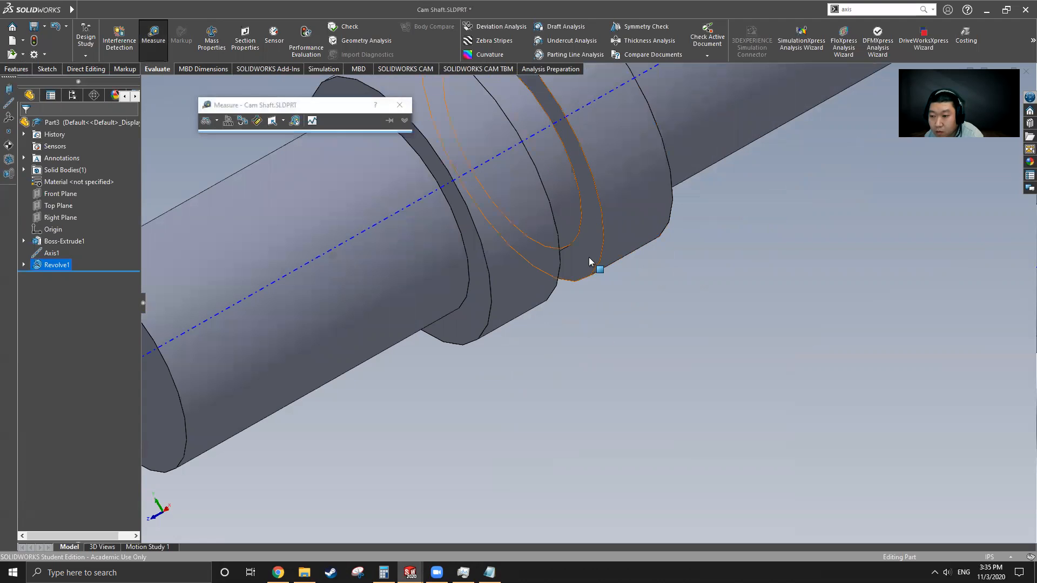
click(595, 284)
middle_drag(601, 310, 572, 301)
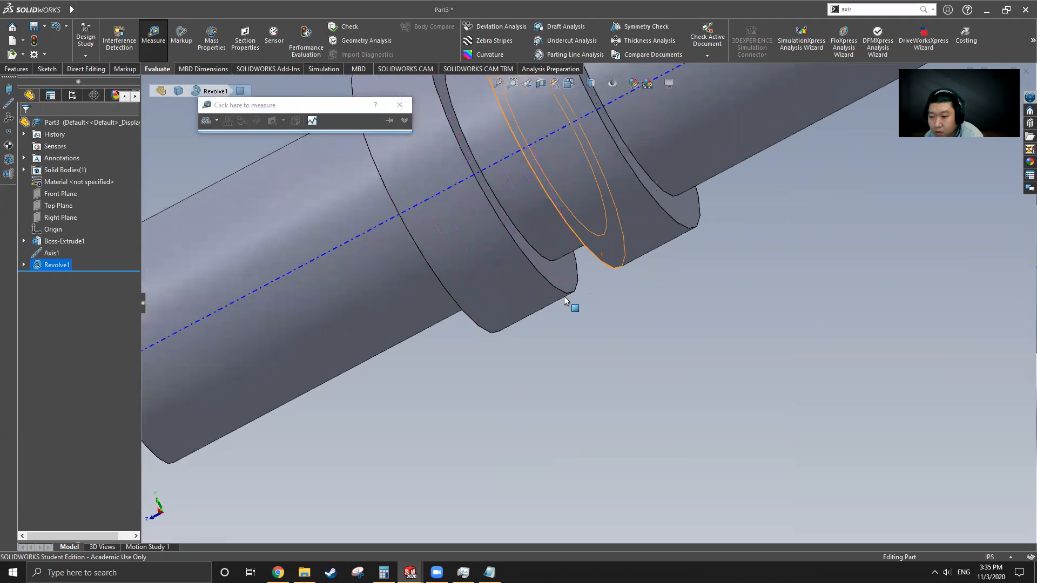
scroll(585, 334, up, 4)
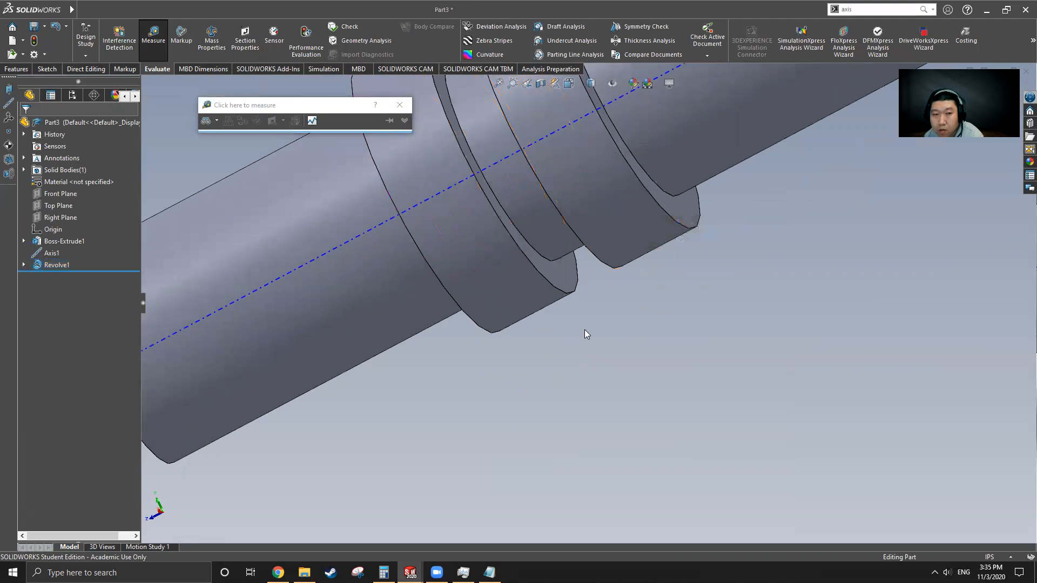
click(154, 35)
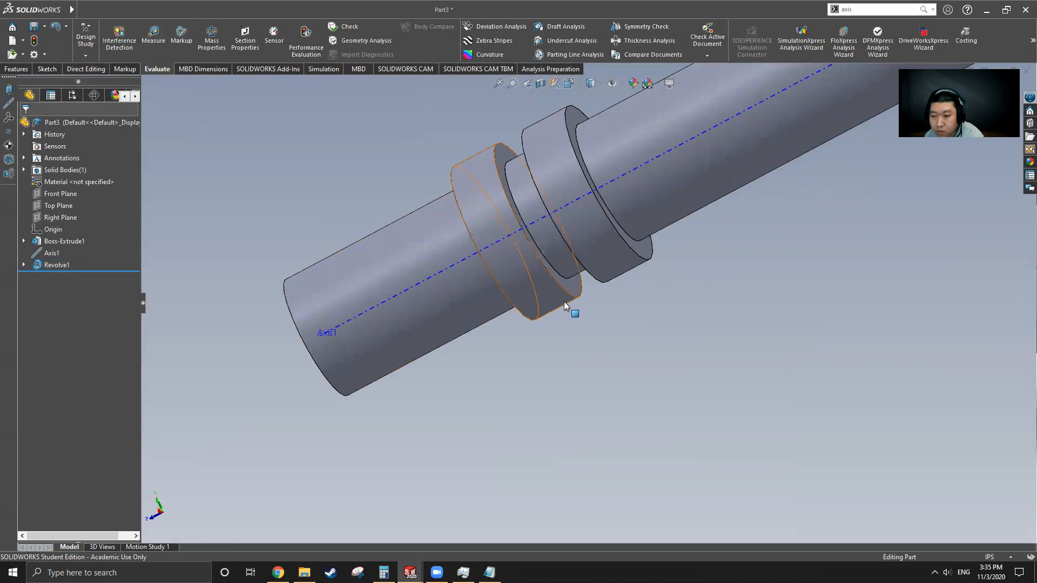
scroll(560, 324, up, 3)
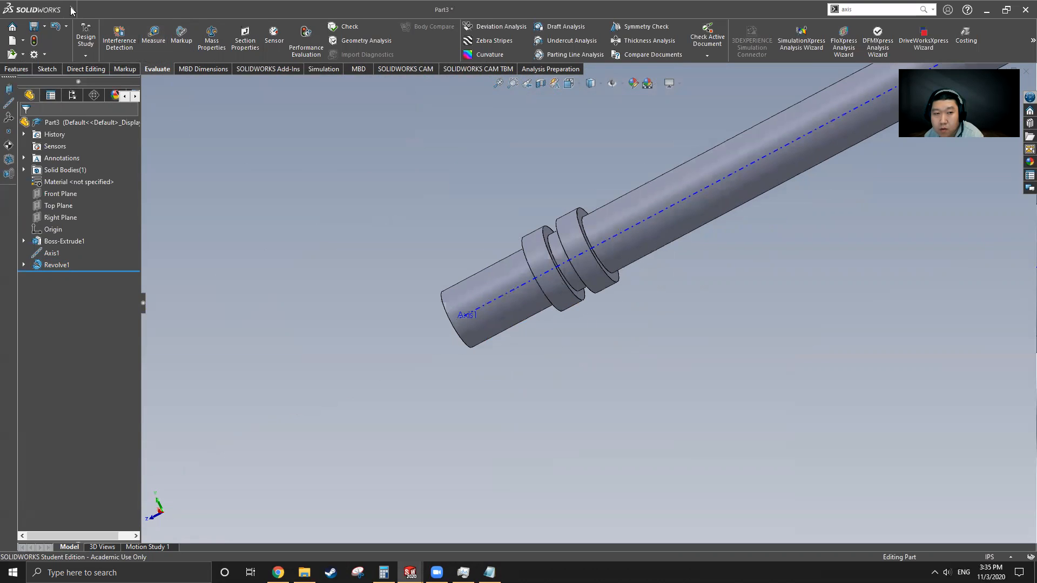
Step: Switch back to the original Cam Shaft part
click(237, 11)
click(259, 137)
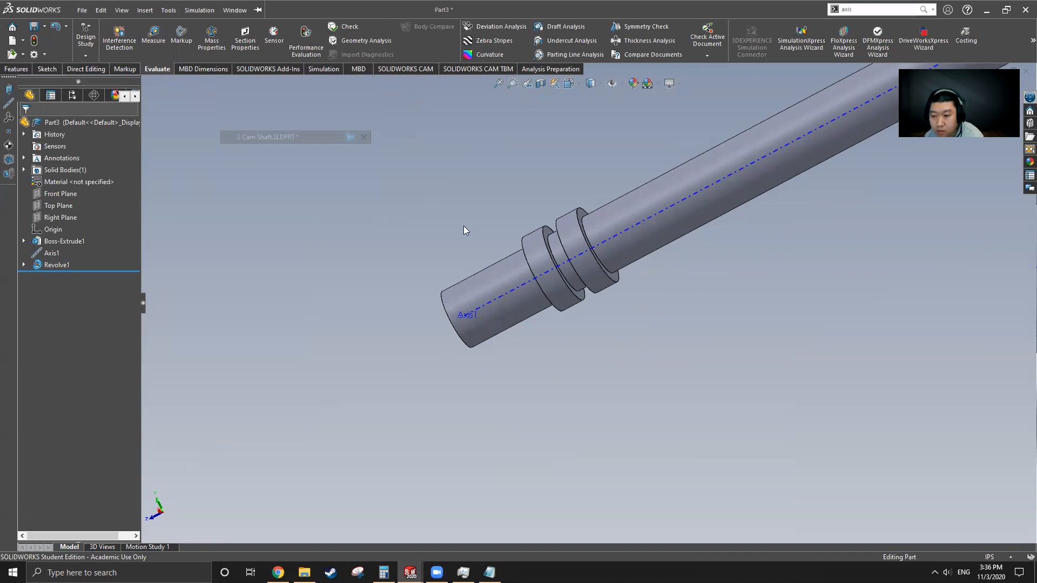
scroll(486, 308, up, 5)
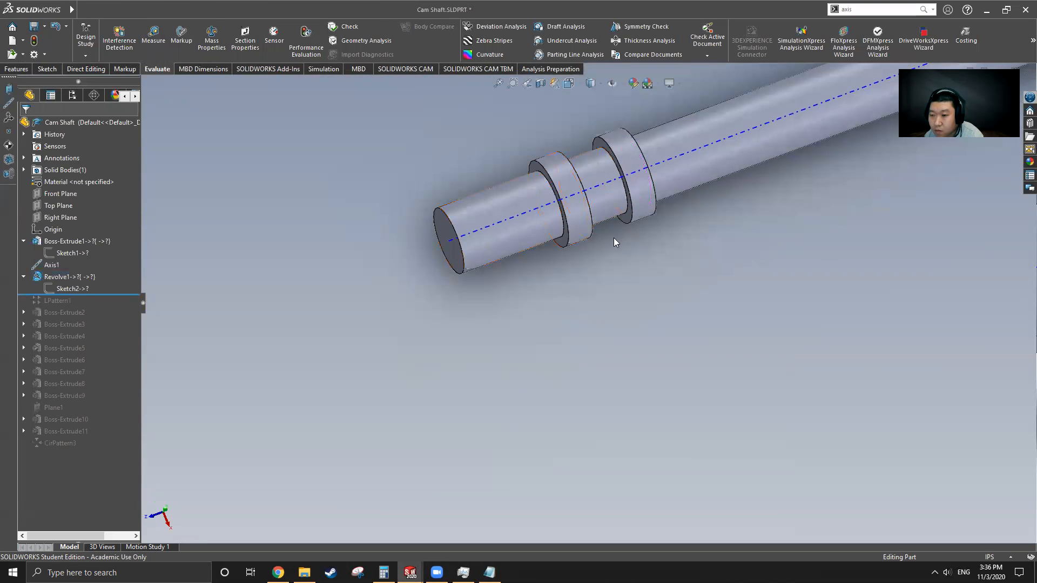
mouse_move(84, 14)
mouse_move(204, 10)
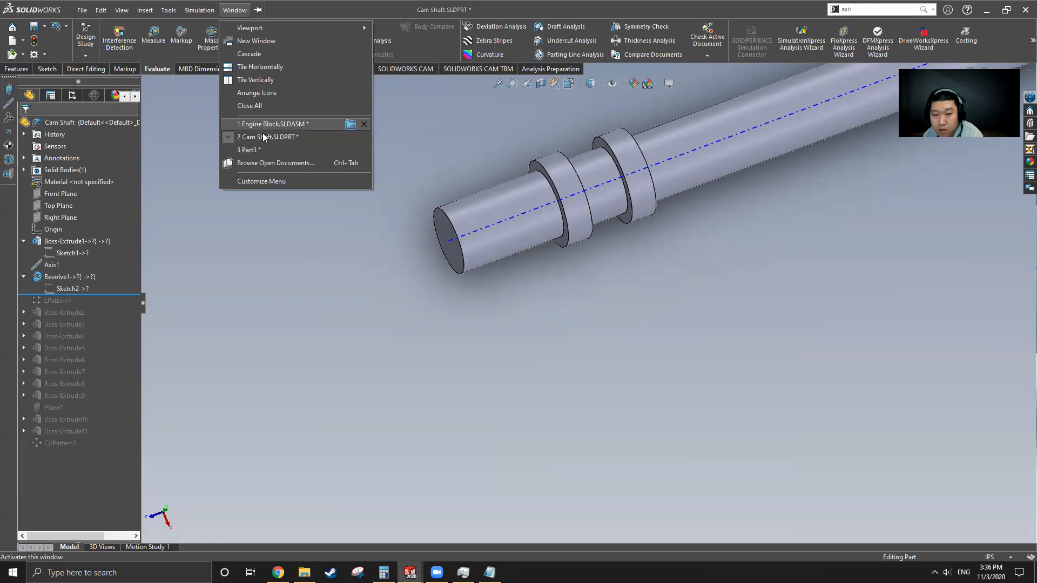
Step: Measure the 0.24 in center distance between Part3's two collar faces
click(267, 151)
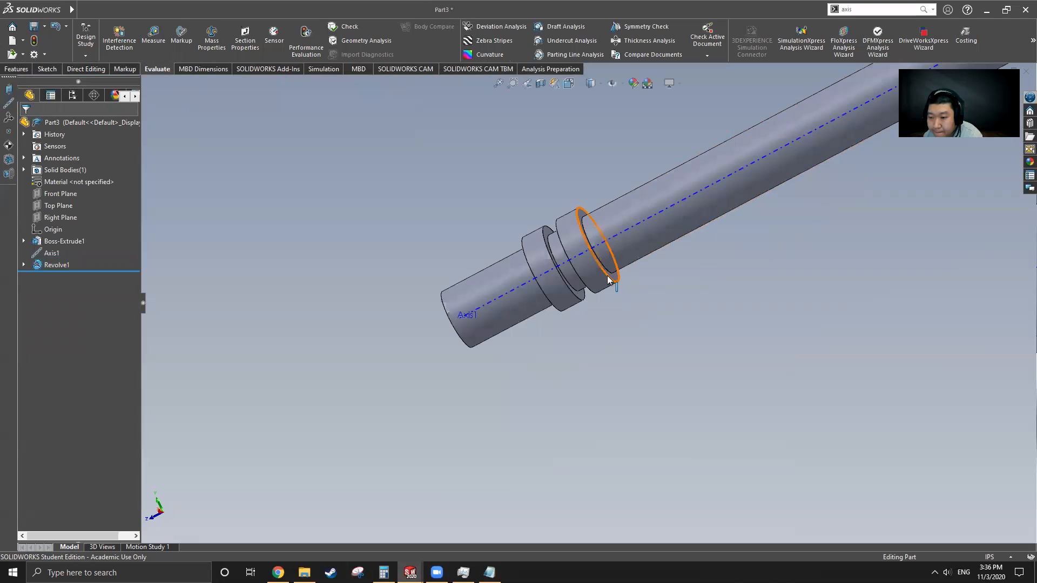
click(153, 35)
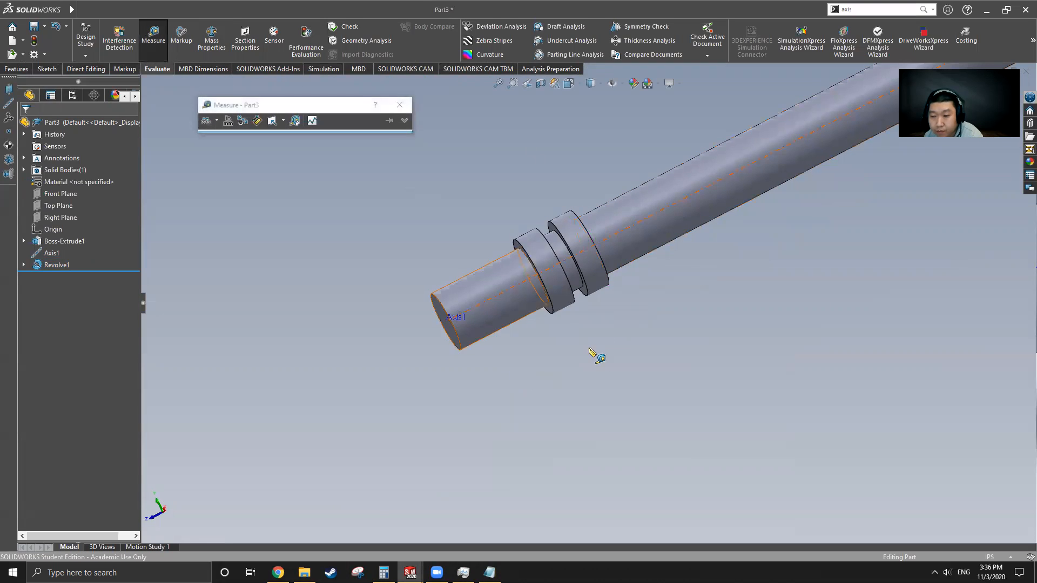
scroll(598, 352, down, 5)
click(551, 166)
middle_drag(557, 208, 500, 225)
click(532, 175)
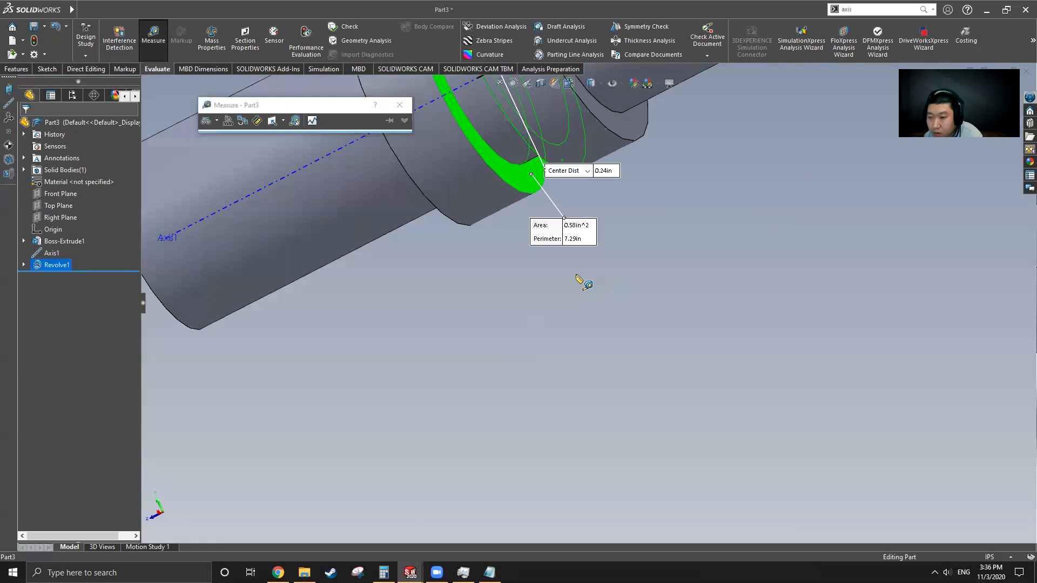
scroll(576, 275, up, 3)
middle_drag(574, 227, 616, 256)
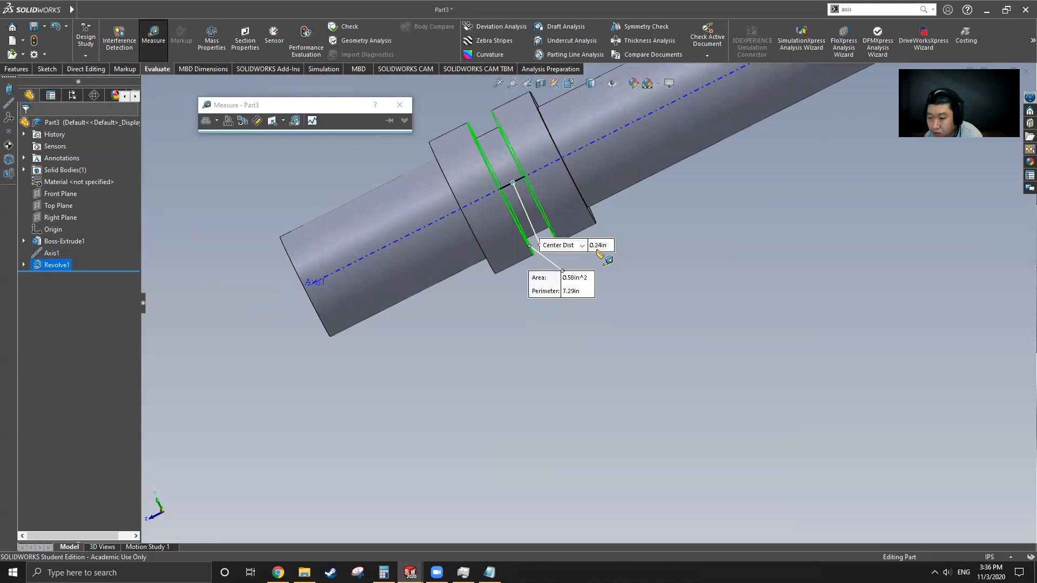
key(Escape)
Step: Close the Measure window and select Revolve1's Sketch2 to bring up its options
click(24, 265)
right_click(67, 277)
click(64, 276)
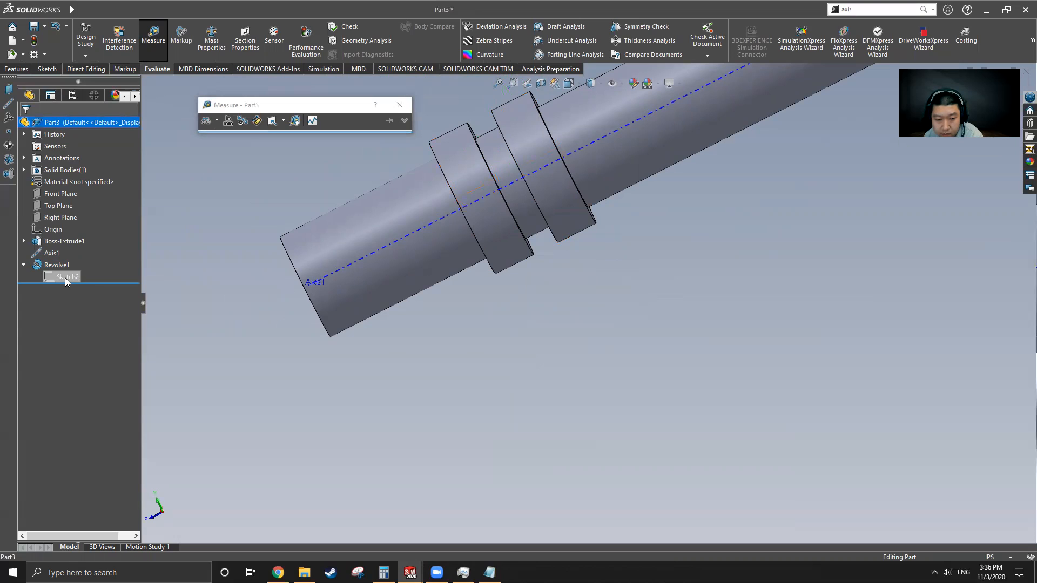
click(400, 105)
click(66, 278)
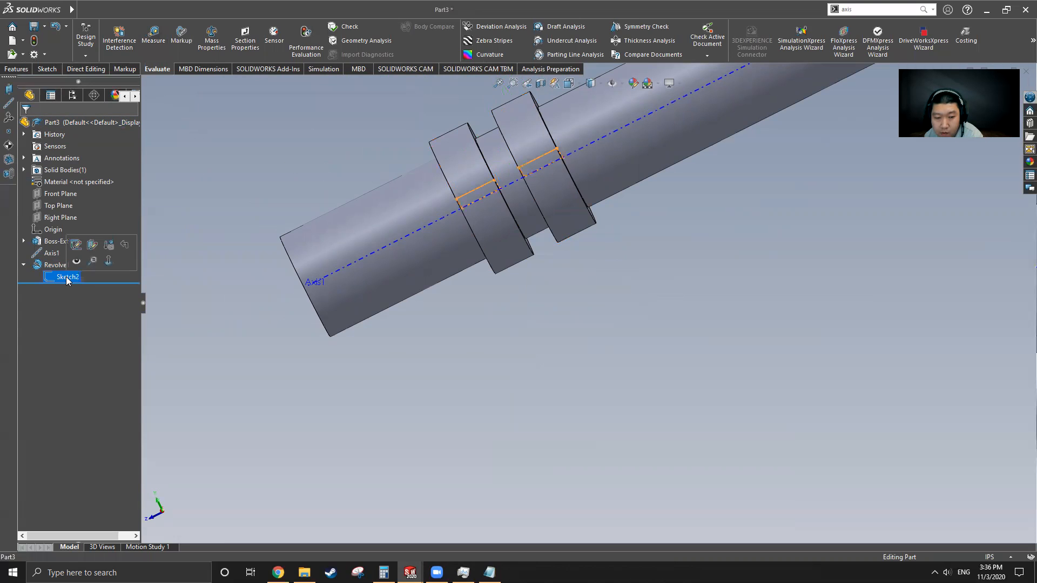
right_click(67, 278)
Step: Edit Part3's Sketch2 and delete its existing spacing dimension
click(77, 244)
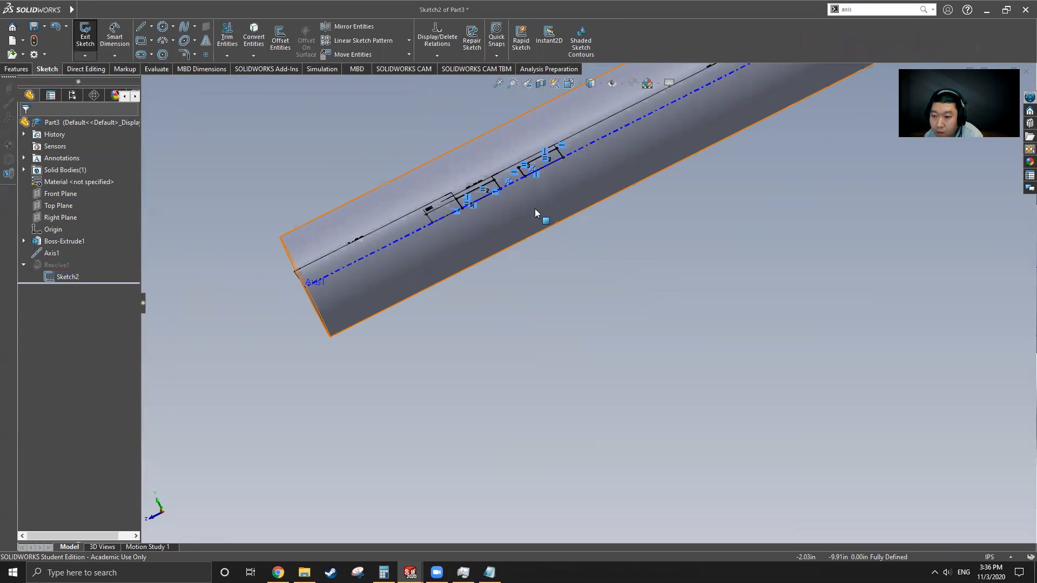
mouse_move(558, 219)
middle_down()
mouse_move(560, 313)
mouse_move(587, 296)
mouse_move(606, 339)
mouse_move(586, 267)
middle_up()
scroll(584, 258, down, 3)
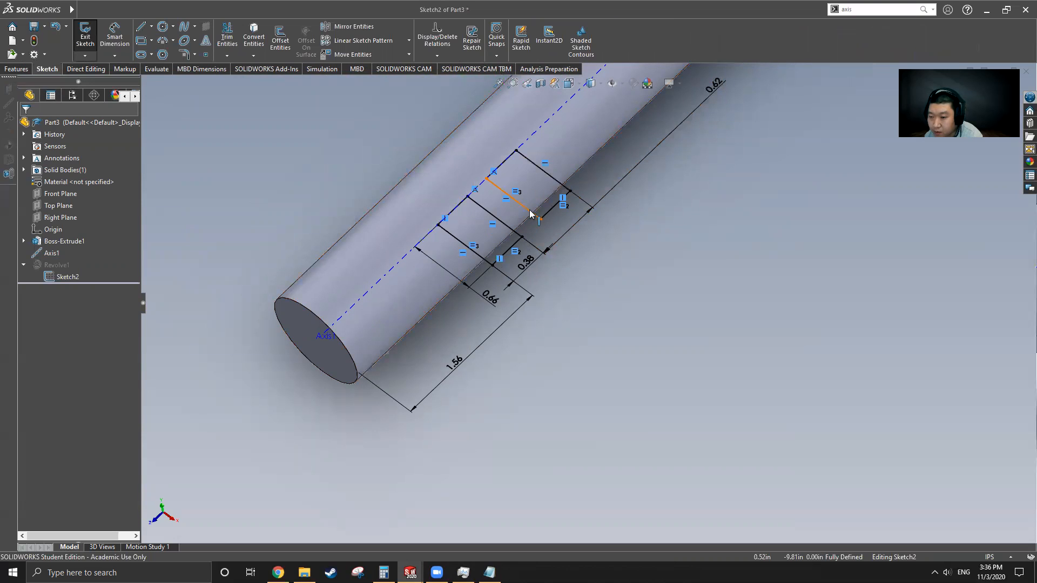
click(716, 86)
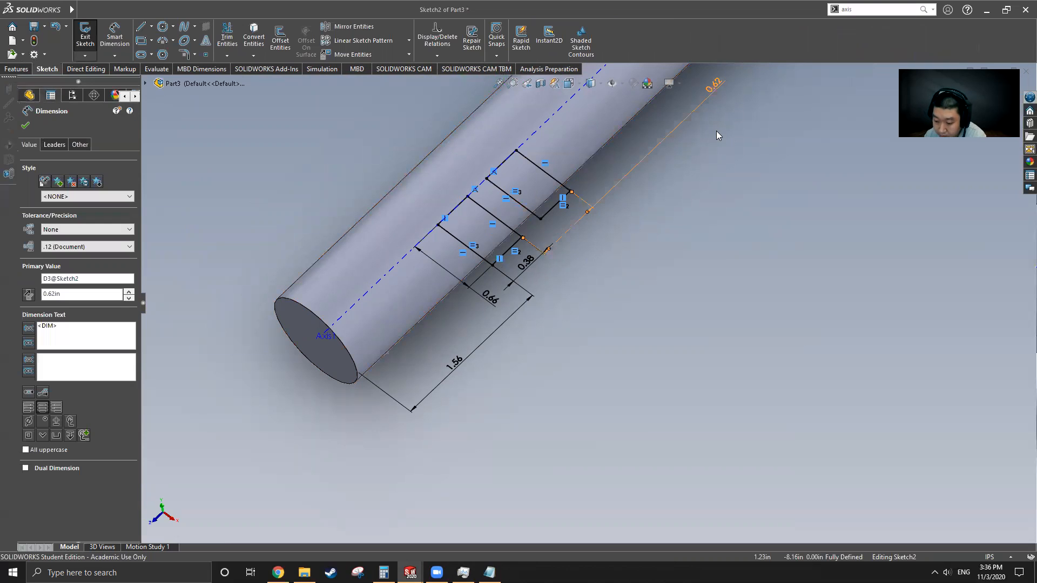
key(Delete)
Step: Dimension the gap between the two collar lines as 0.62 in and rebuild the shaft
key(d)
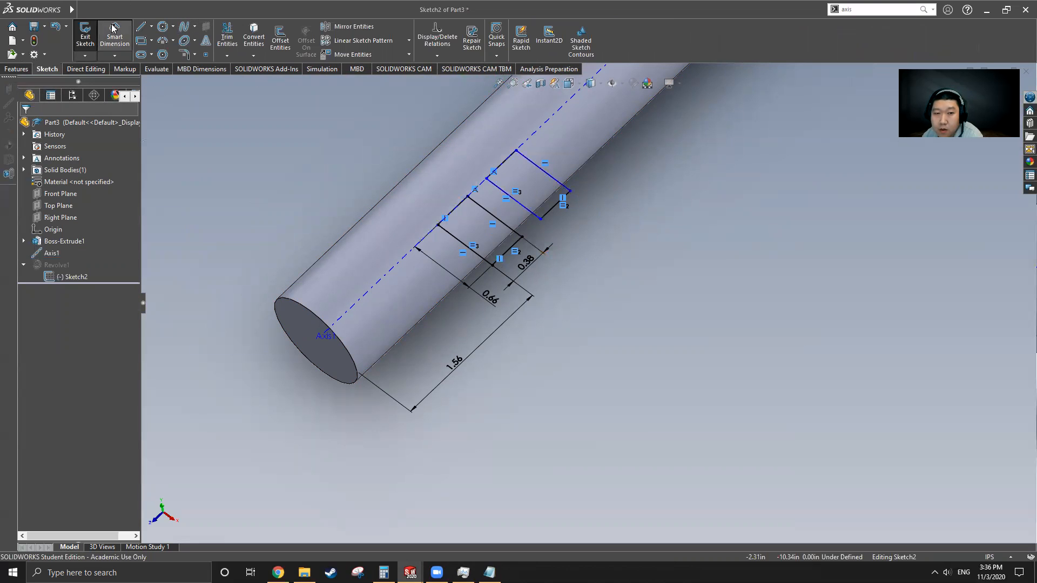
click(522, 210)
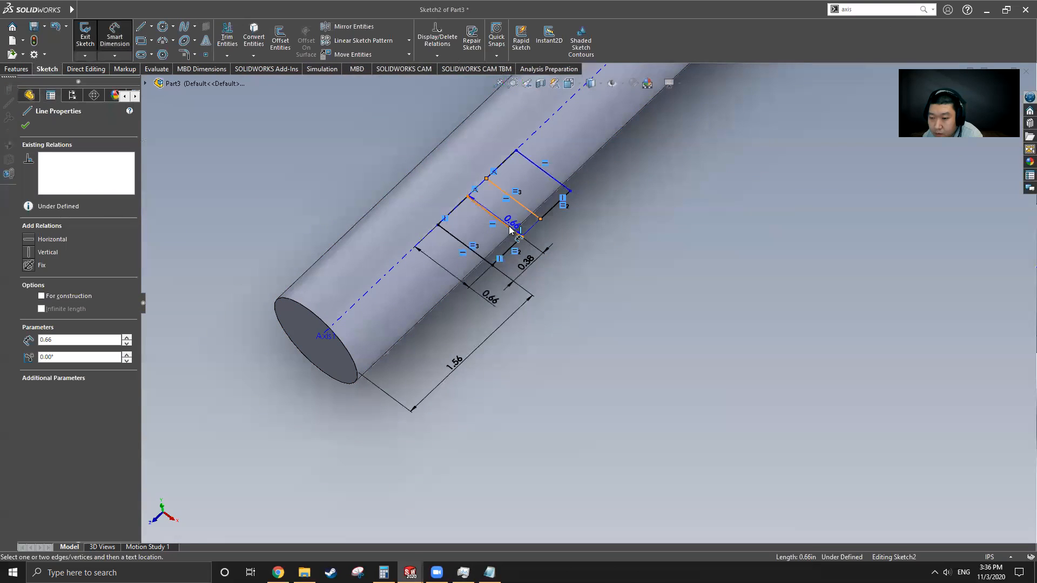
click(508, 224)
click(589, 244)
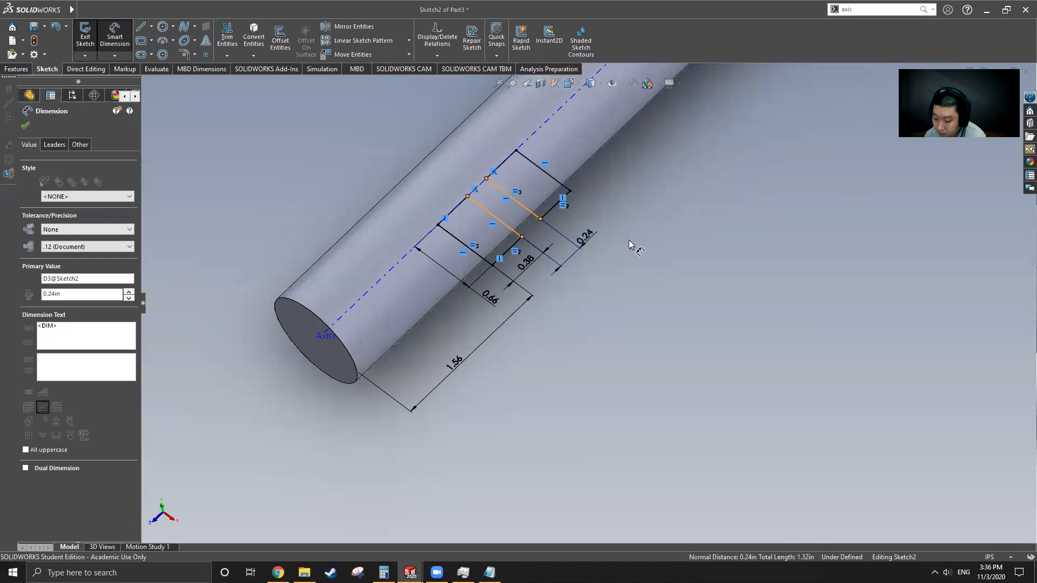
key(BackSpace)
text(0.62)
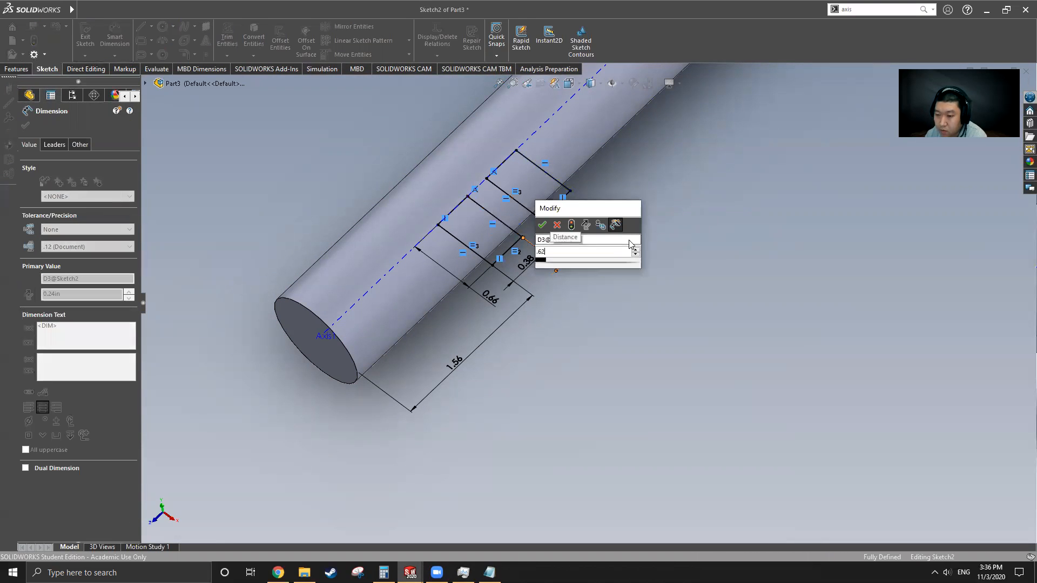
key(Return)
click(85, 36)
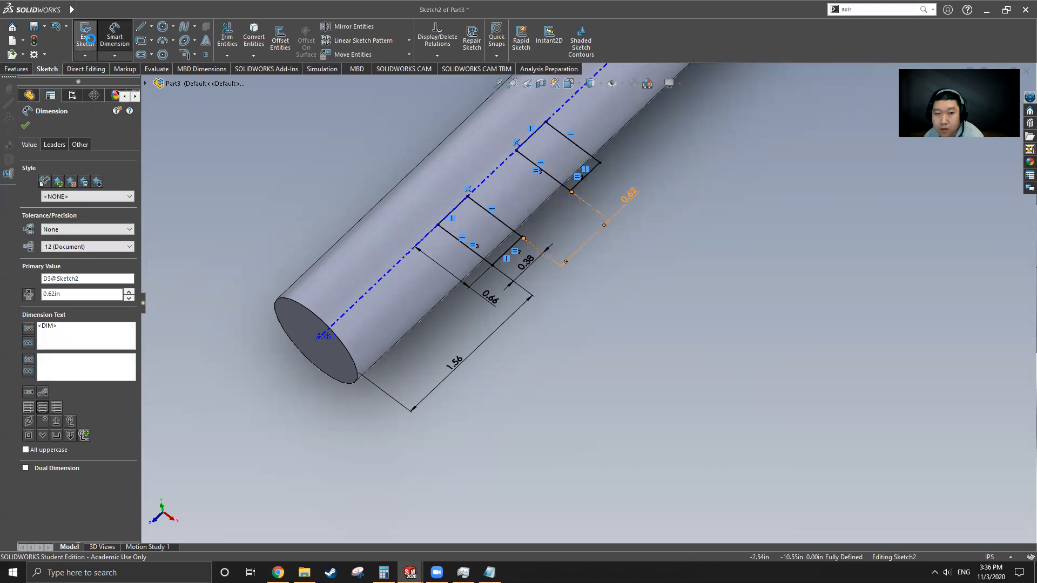
scroll(489, 323, up, 4)
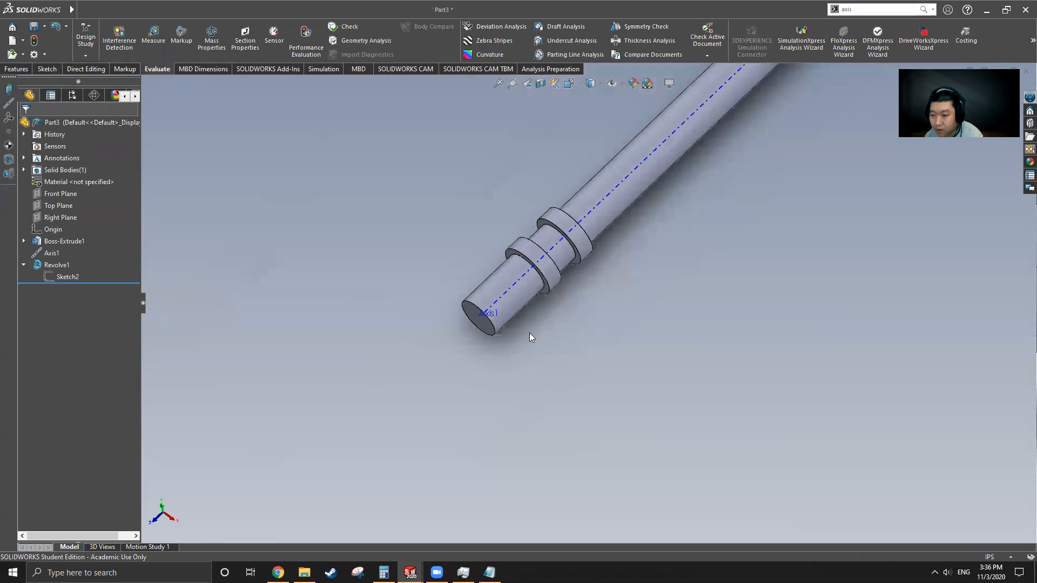
Step: View Part3's whole shaft, then switch to the original Cam Shaft
scroll(531, 337, up, 3)
middle_drag(604, 299, 585, 232)
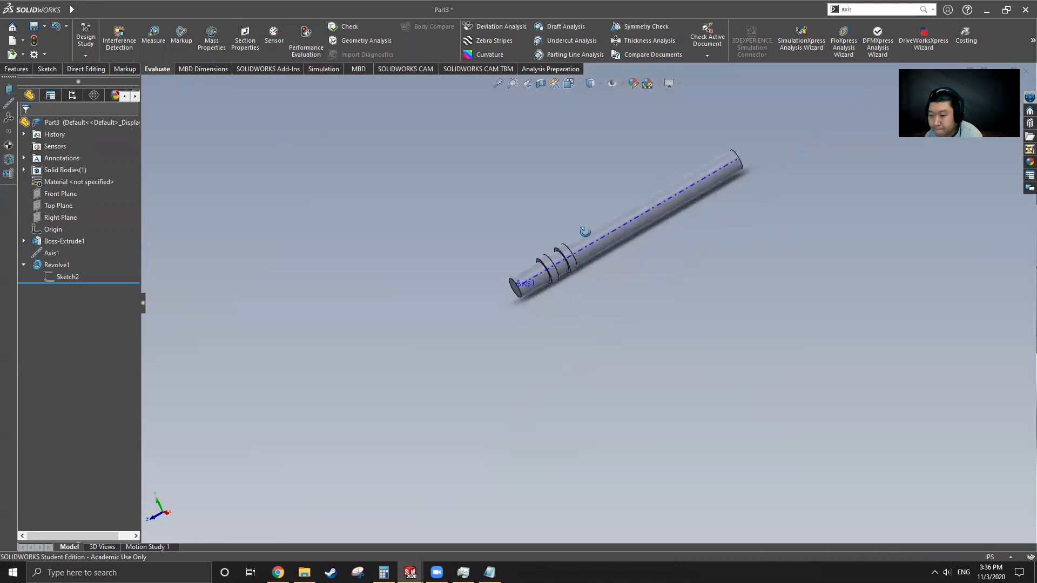
mouse_move(72, 10)
click(235, 10)
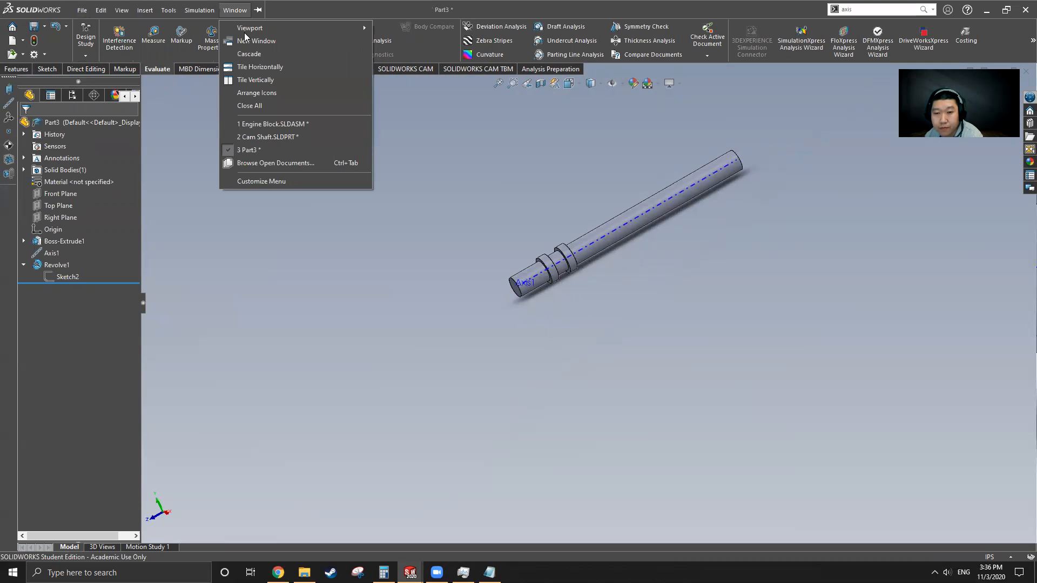
click(259, 140)
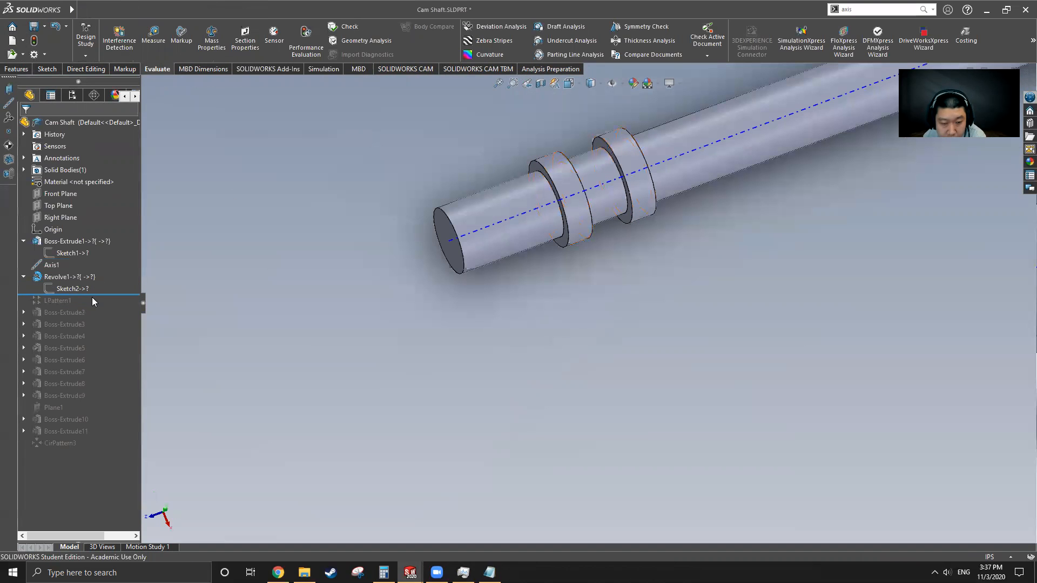
Step: Read the Cam Shaft's LPattern1 settings (4 instances, 2.50 in spacing), then return to Part3
drag(101, 294, 102, 306)
key(f)
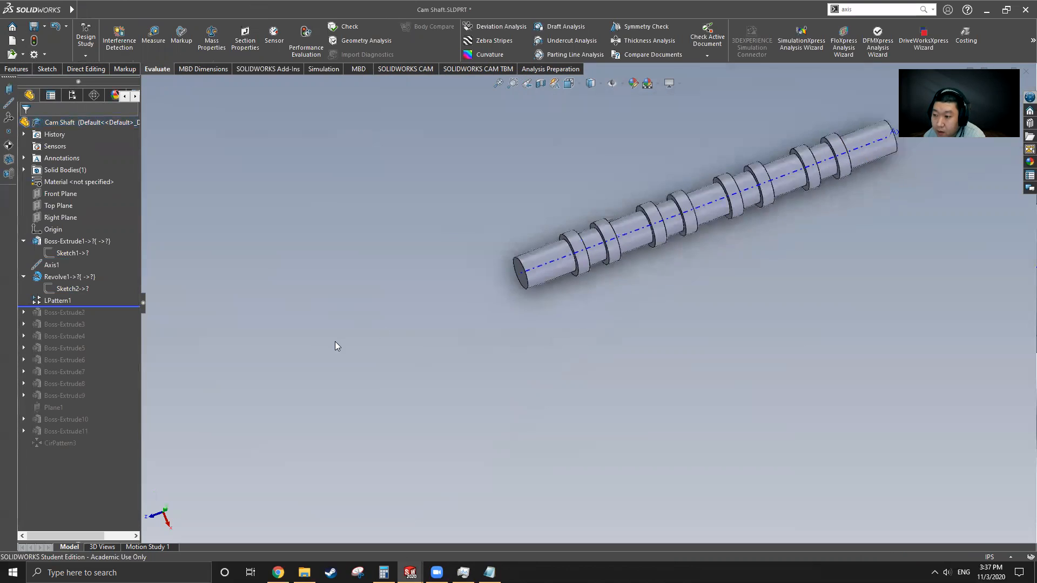
click(66, 301)
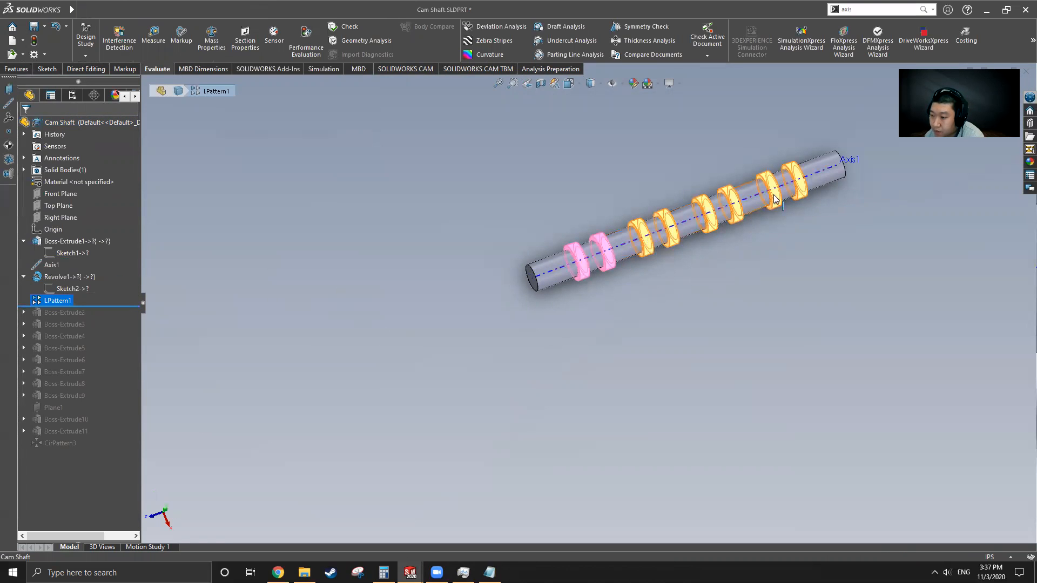
scroll(823, 223, down, 3)
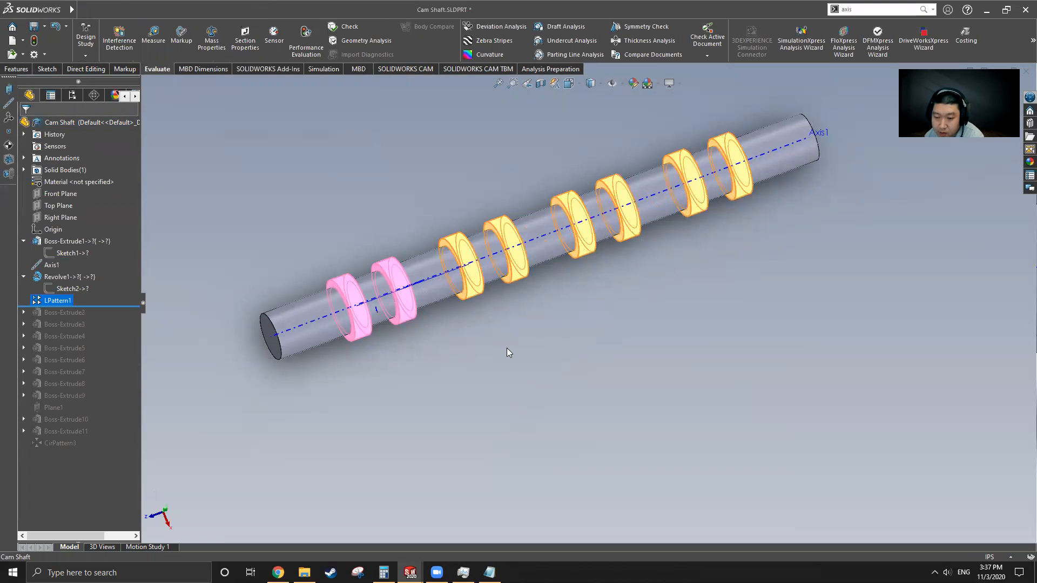
right_click(50, 302)
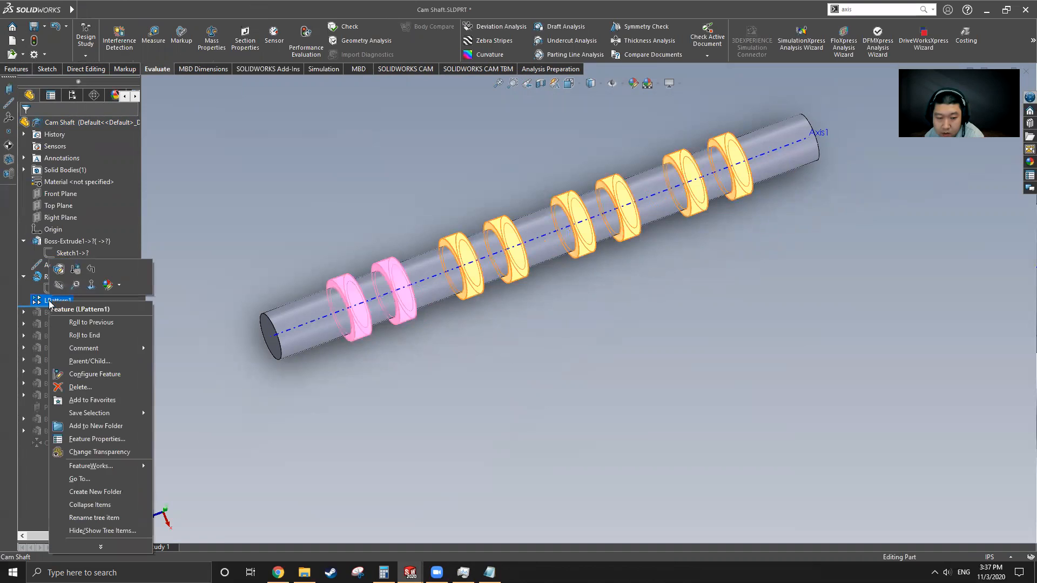
click(58, 269)
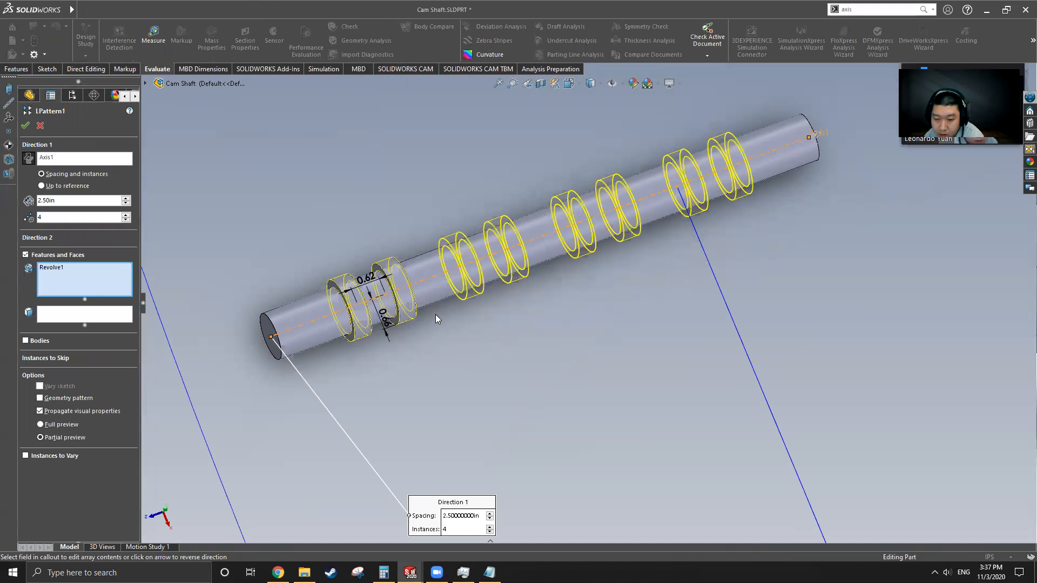
scroll(435, 314, up, 5)
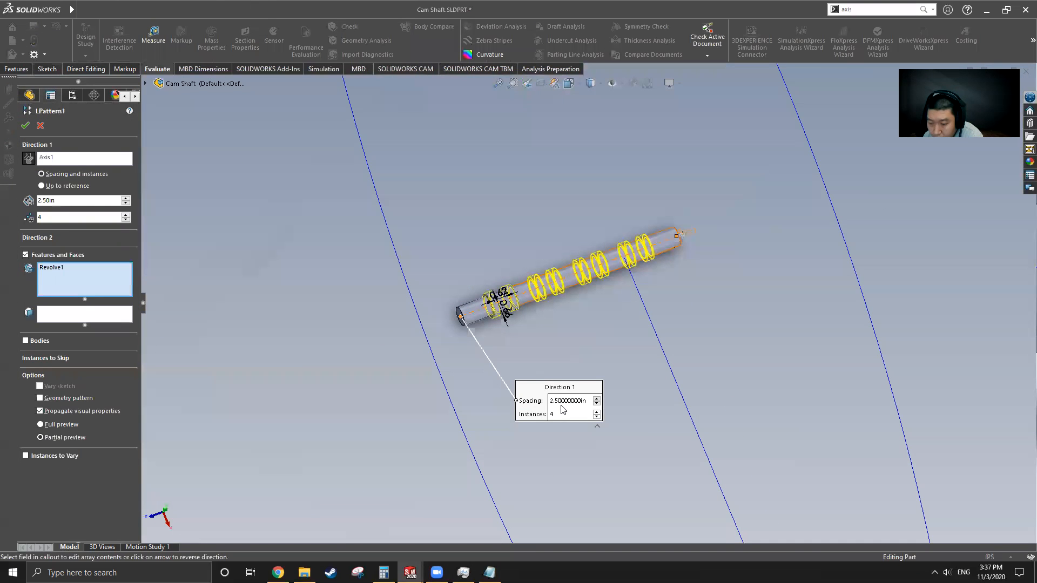
click(40, 125)
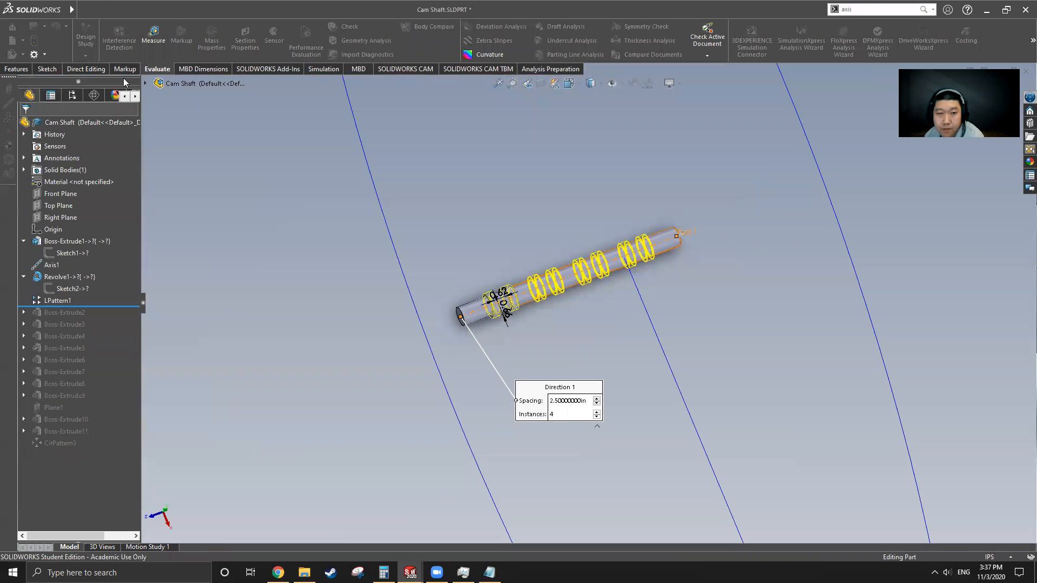
click(200, 9)
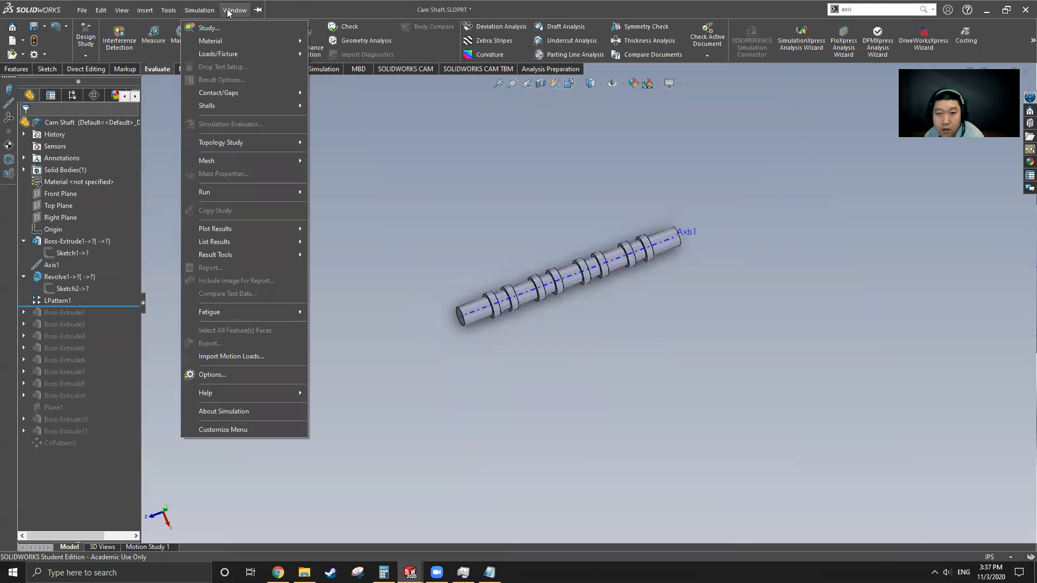
click(254, 150)
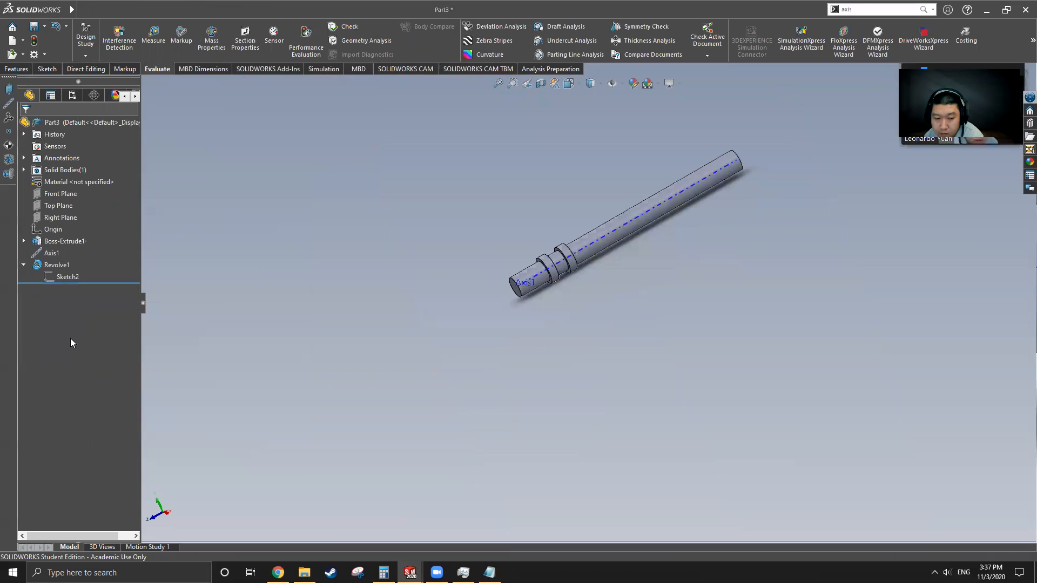
Step: Linear-pattern the Revolve1 collars along the shaft face: 4 instances spaced 2.5 in apart
click(57, 265)
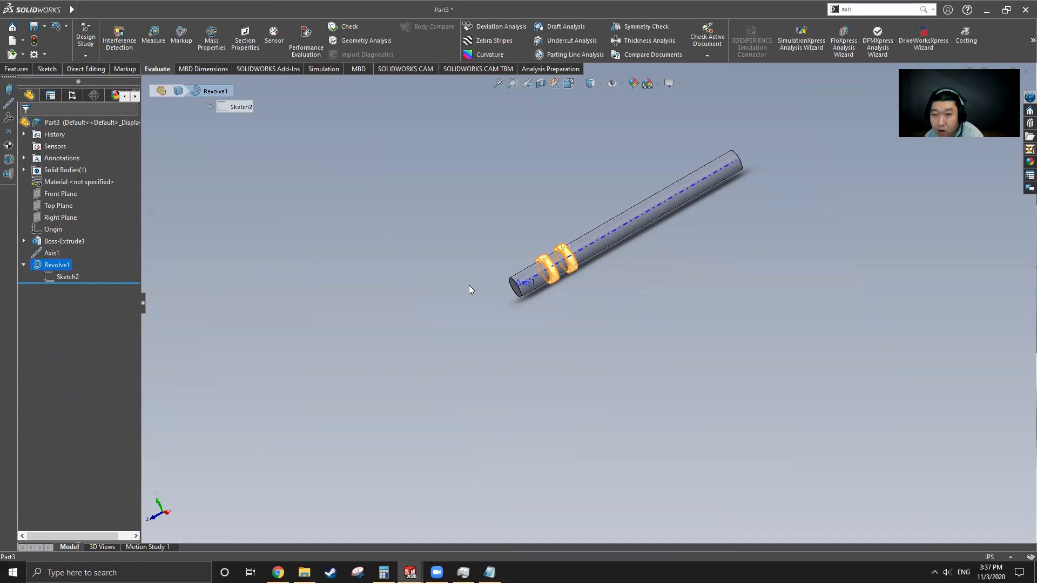
click(17, 69)
click(391, 39)
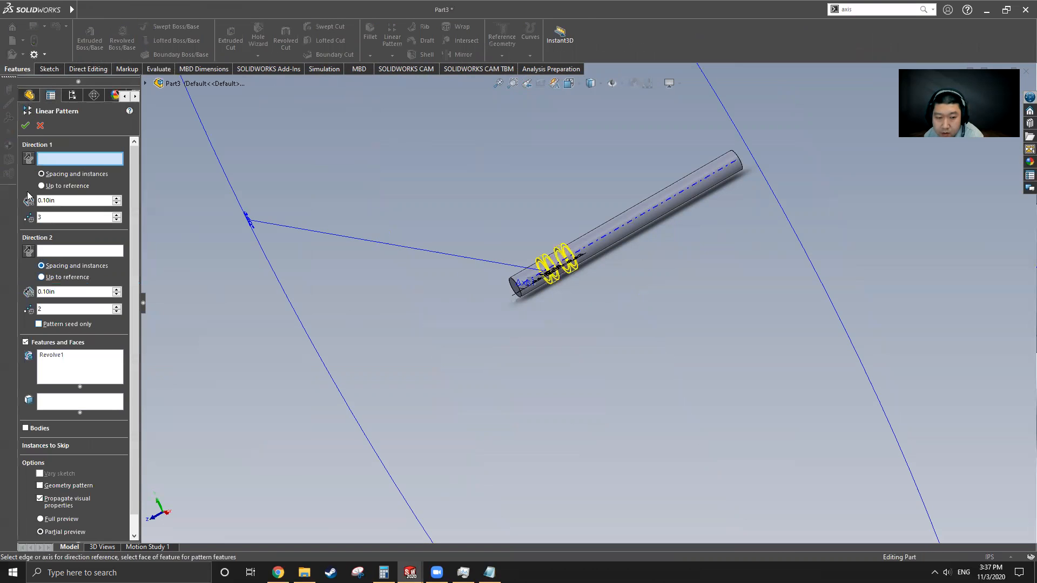
drag(45, 216, 33, 216)
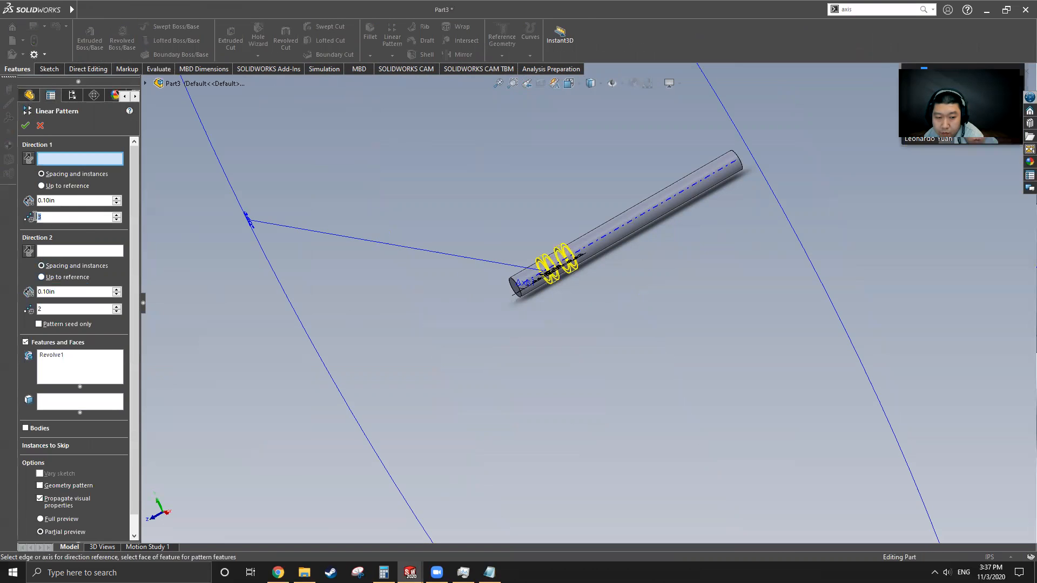
click(621, 231)
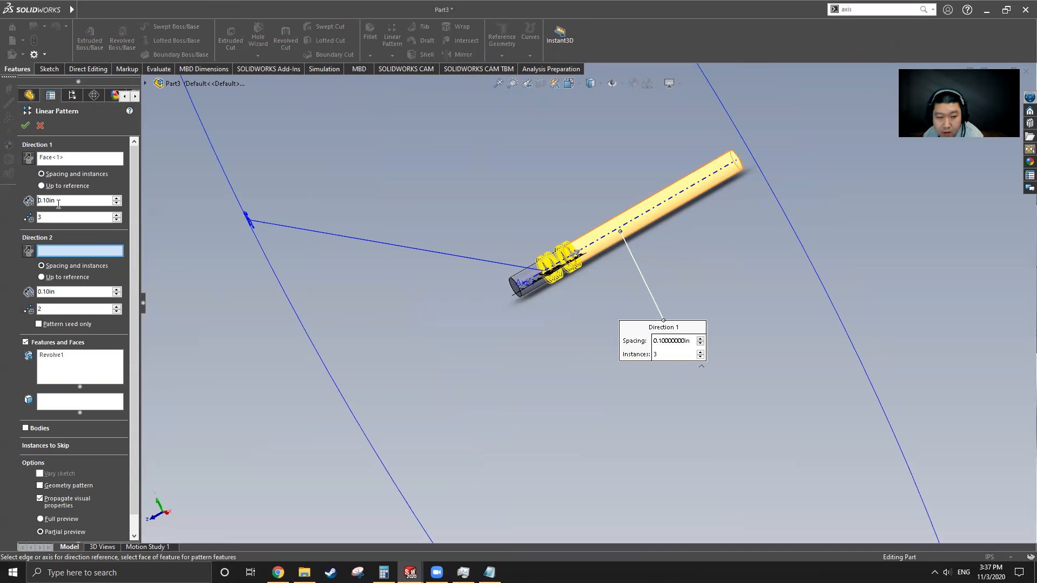
text(2.5)
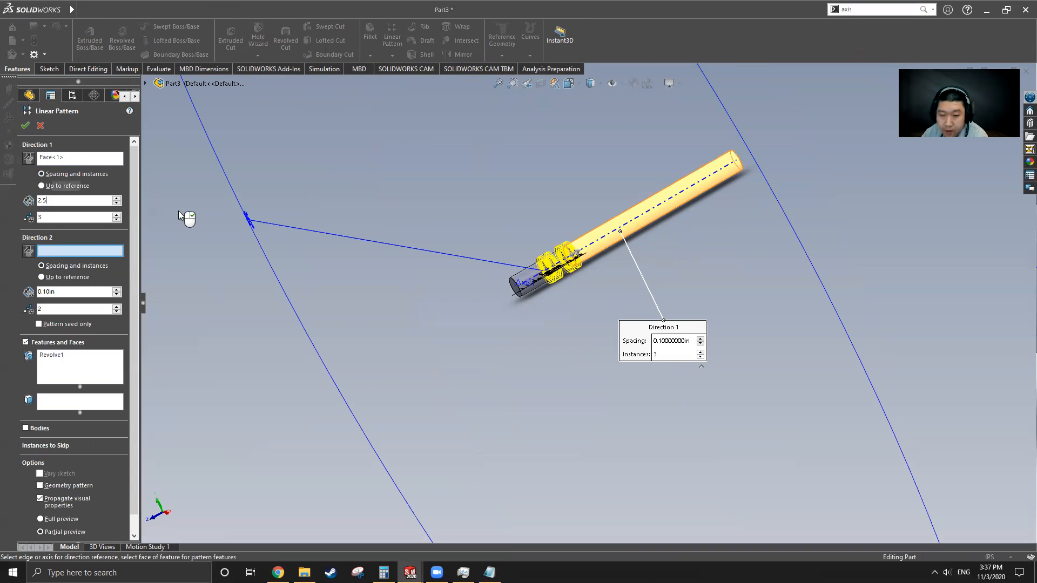
key(Return)
click(38, 217)
text(4)
key(Return)
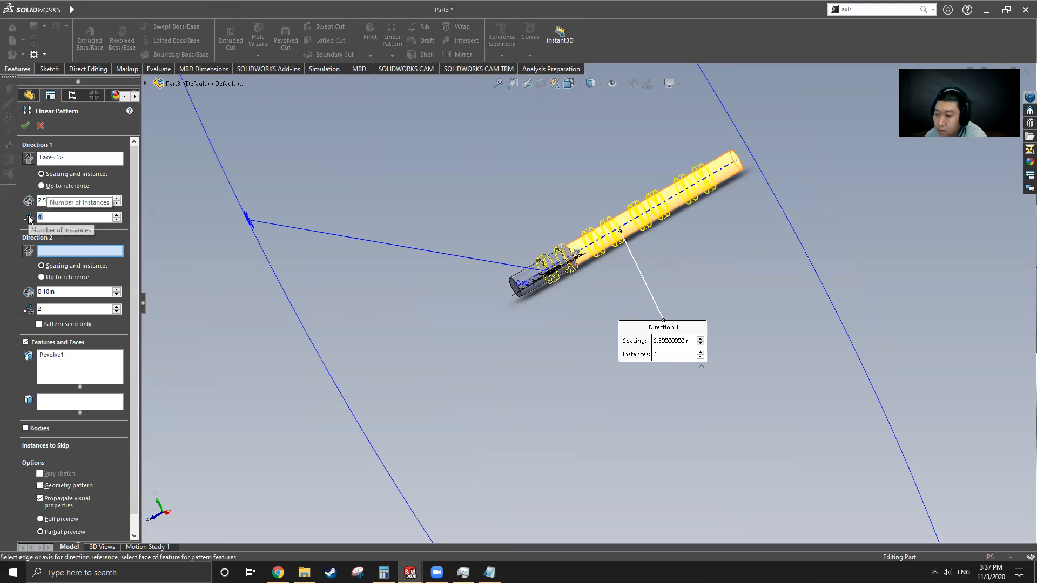
click(25, 126)
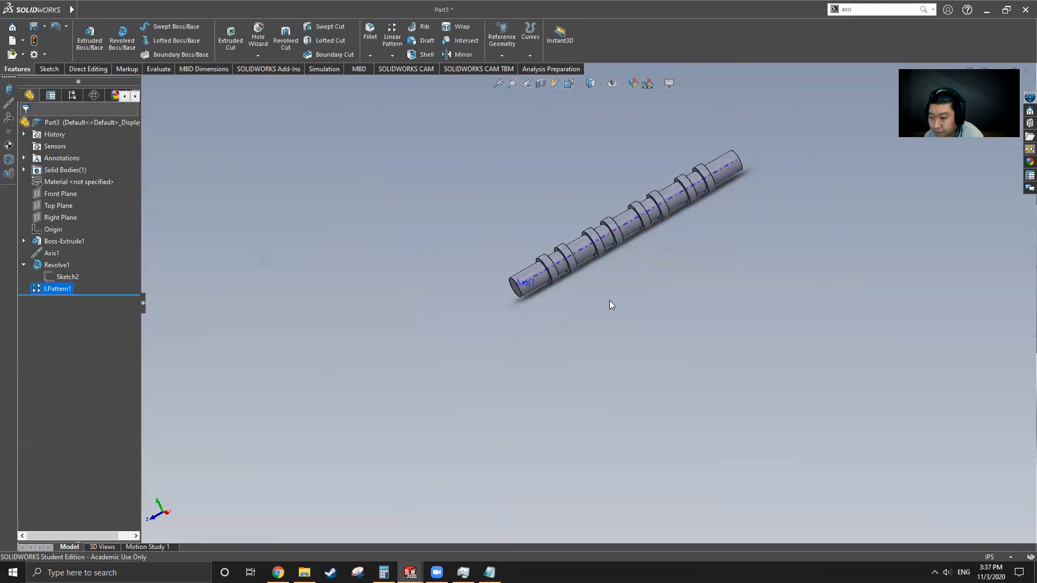
Step: Switch to the original Cam Shaft.SLDPRT document
scroll(709, 183, down, 3)
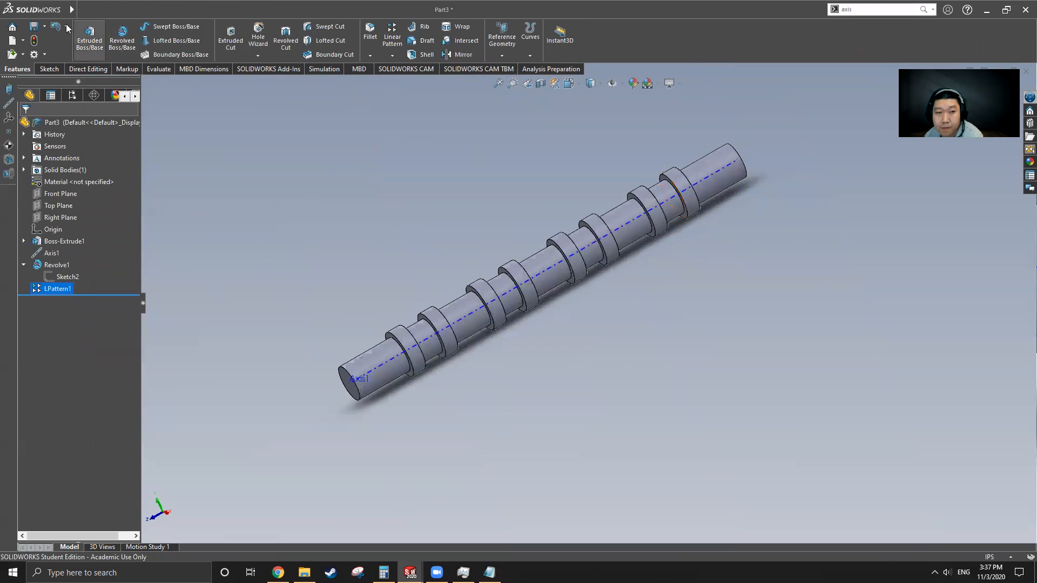
click(223, 11)
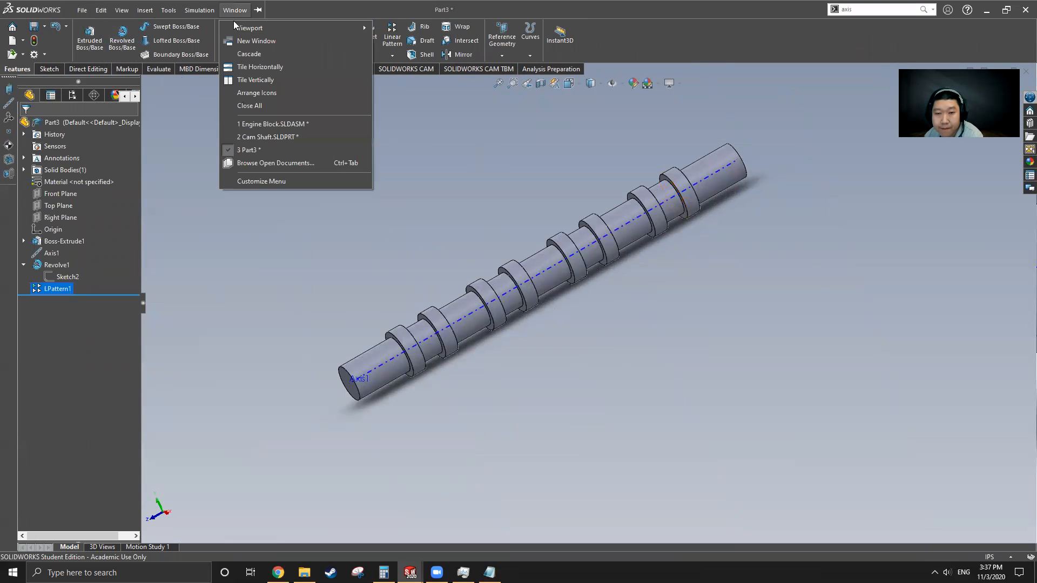
click(263, 137)
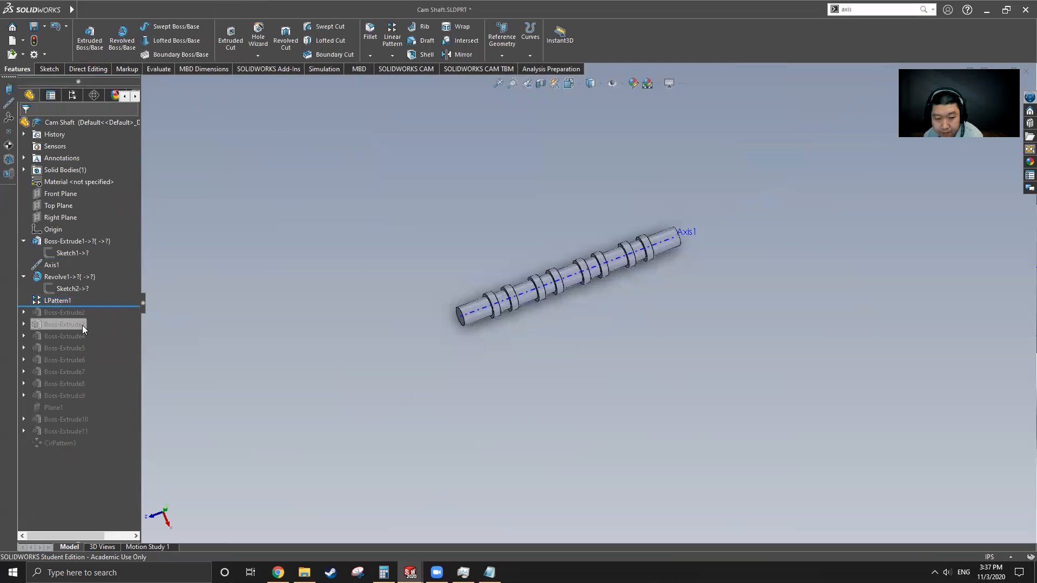
Step: Roll the Cam Shaft history forward past Boss-Extrude2 and select its lobe Sketch3
drag(108, 307, 109, 315)
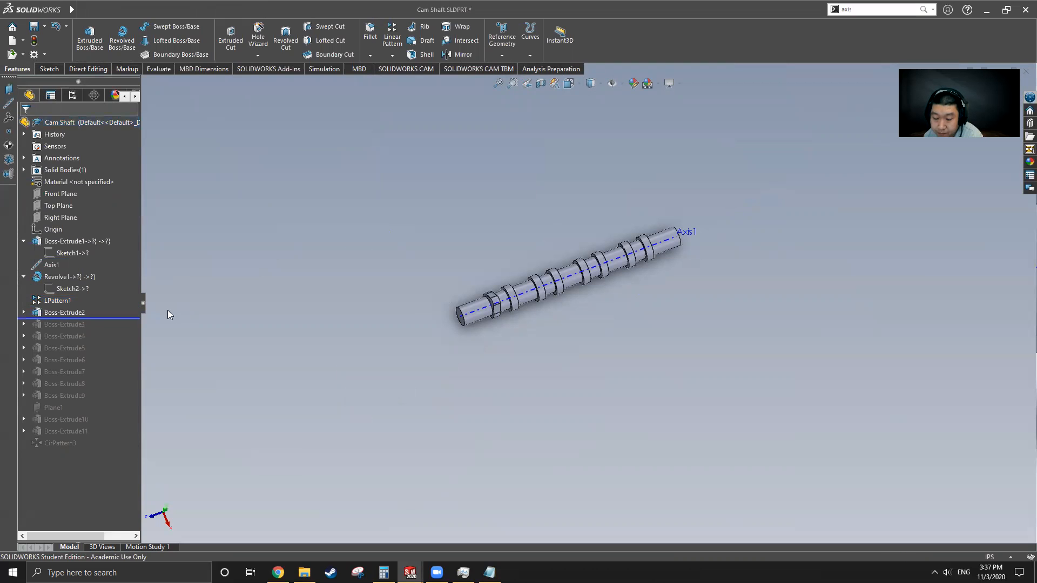
click(70, 311)
scroll(512, 319, down, 5)
middle_drag(564, 344, 597, 294)
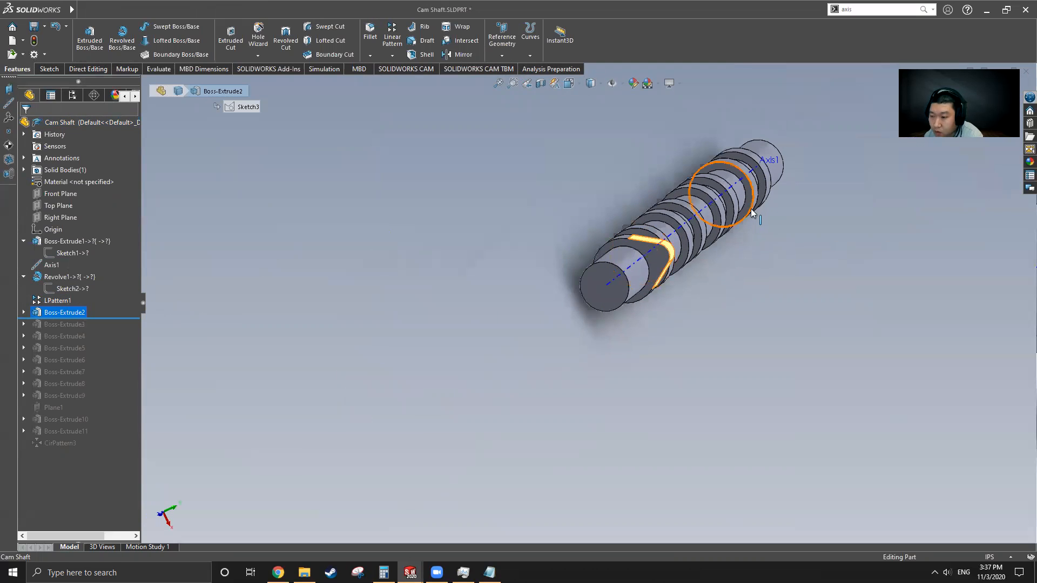
scroll(750, 209, down, 3)
click(23, 312)
click(67, 324)
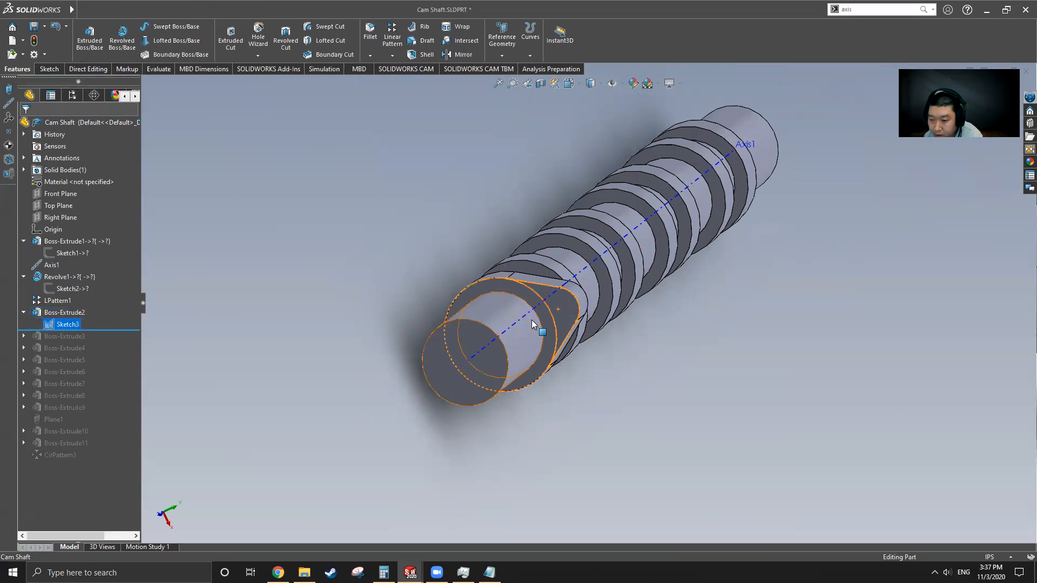
Step: Edit Sketch3 and orbit and zoom to read its 0.75 and R0.25 dimensions
right_click(73, 324)
click(99, 293)
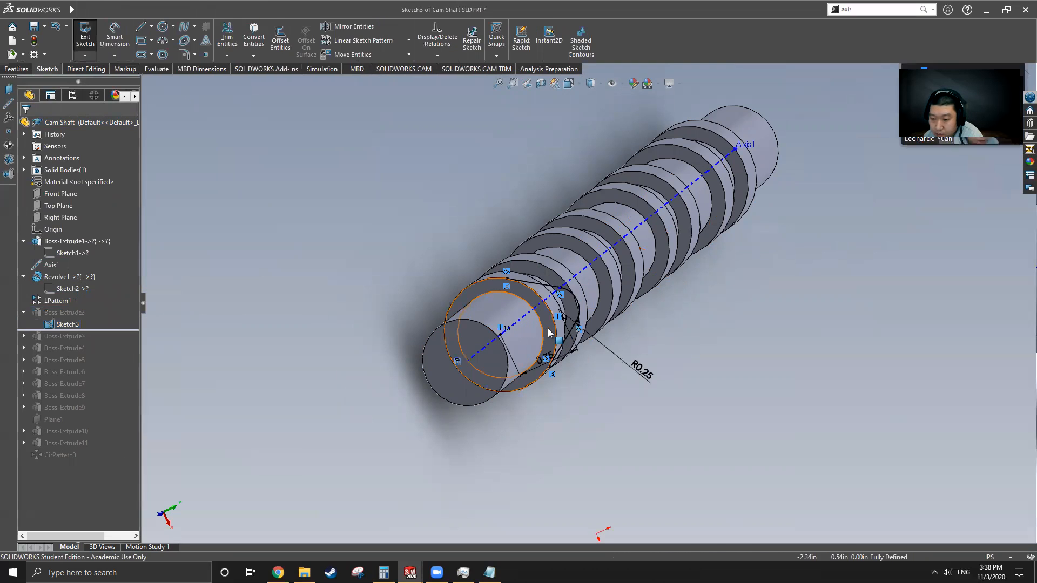
middle_drag(630, 387, 591, 329)
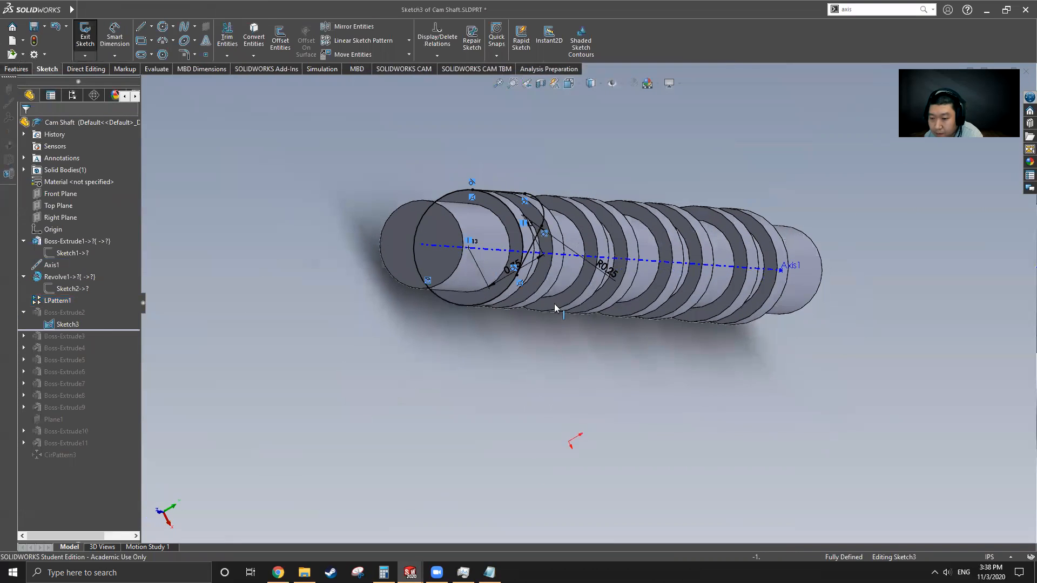
scroll(541, 278, down, 4)
scroll(541, 277, down, 3)
scroll(556, 294, up, 1)
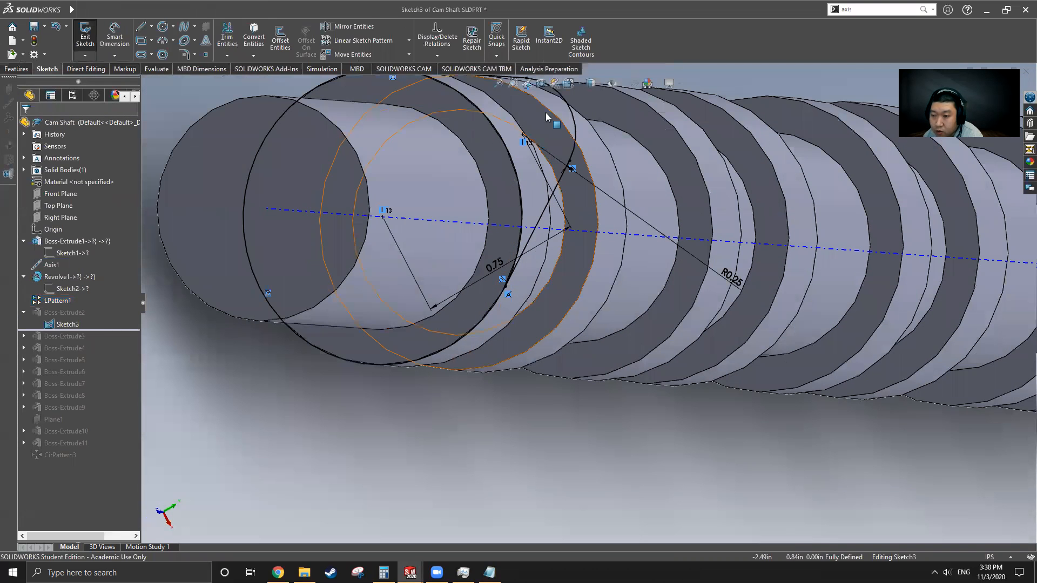
scroll(597, 305, up, 1)
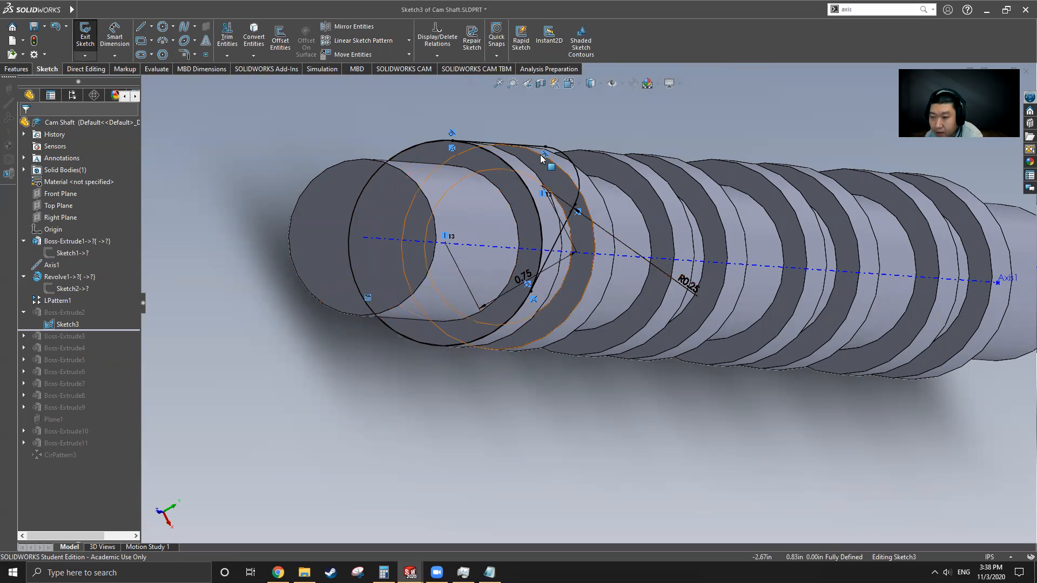
middle_drag(573, 204, 577, 229)
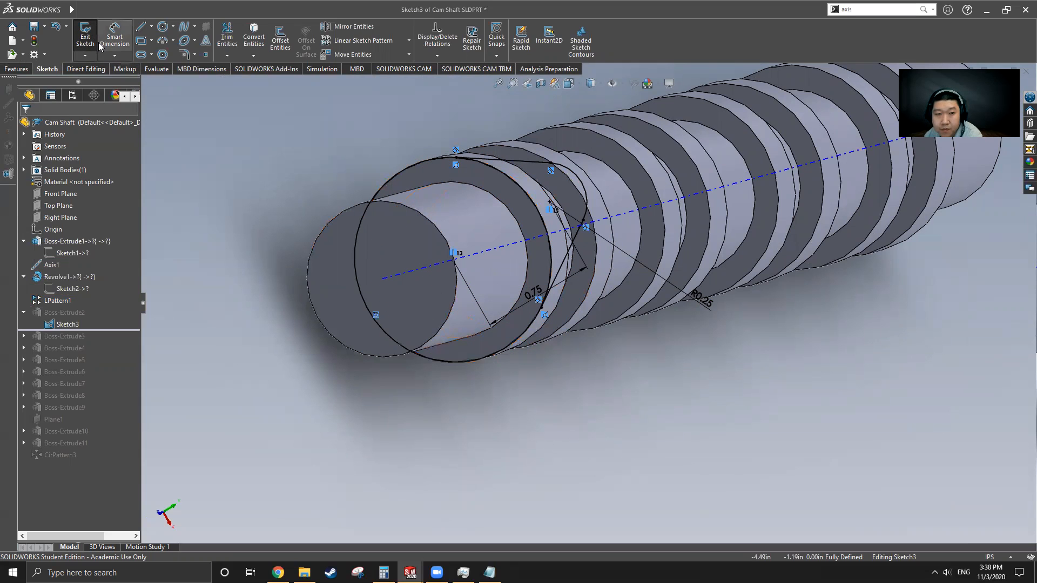
Step: Exit the lobe sketch unchanged and bring up the open-documents list
click(85, 36)
mouse_move(56, 7)
click(214, 11)
Step: Back in Part3, start a sketch on the first ring collar's end face, viewed normal to it
mouse_move(233, 11)
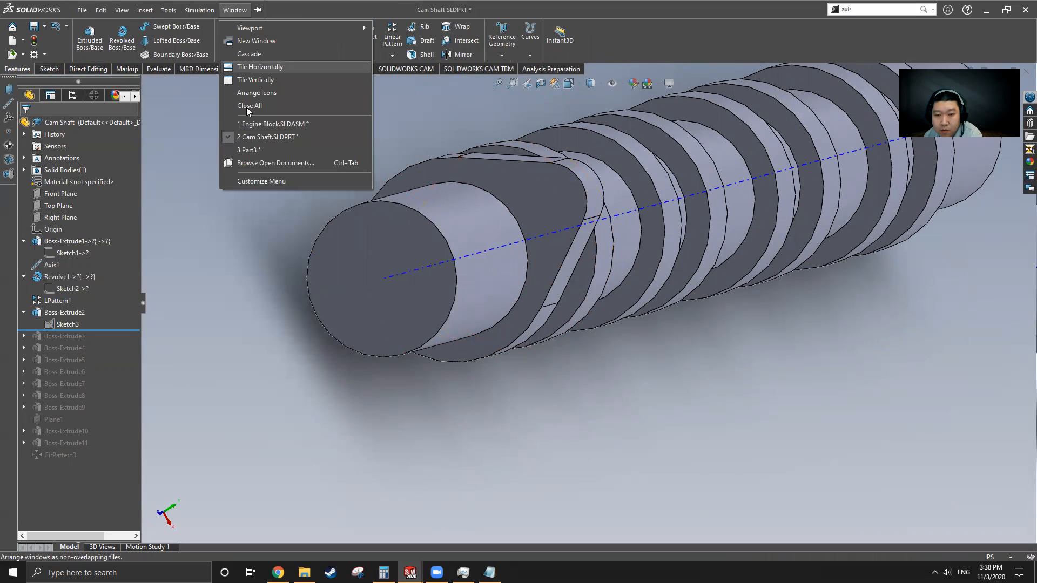
click(249, 149)
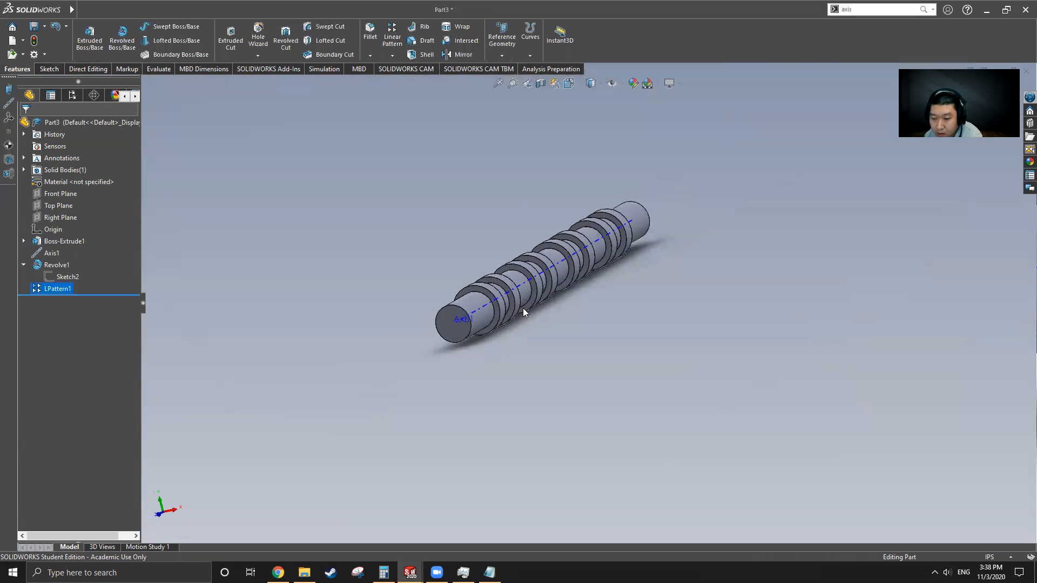
scroll(513, 315, down, 5)
click(501, 309)
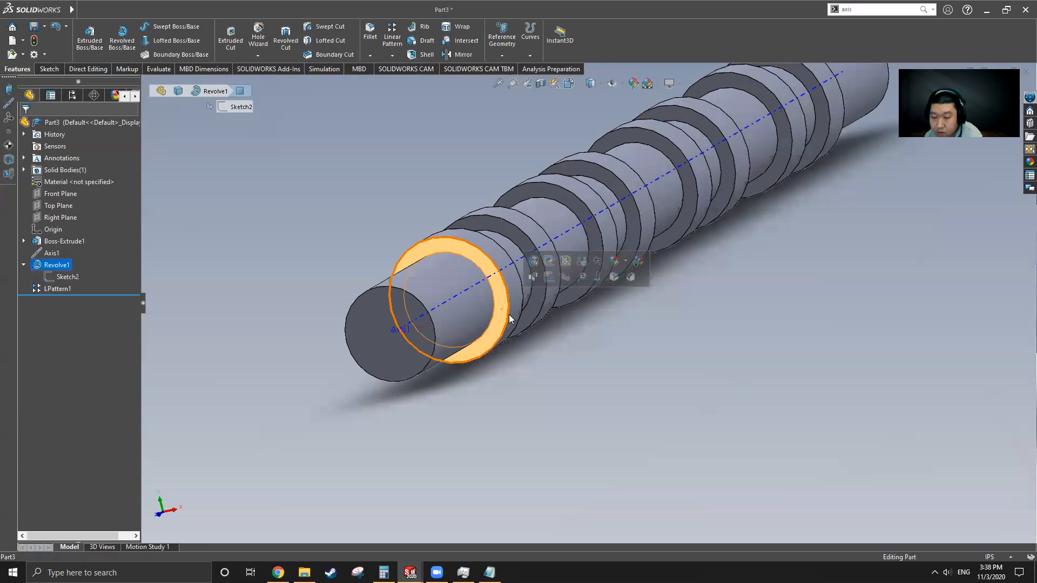
click(53, 73)
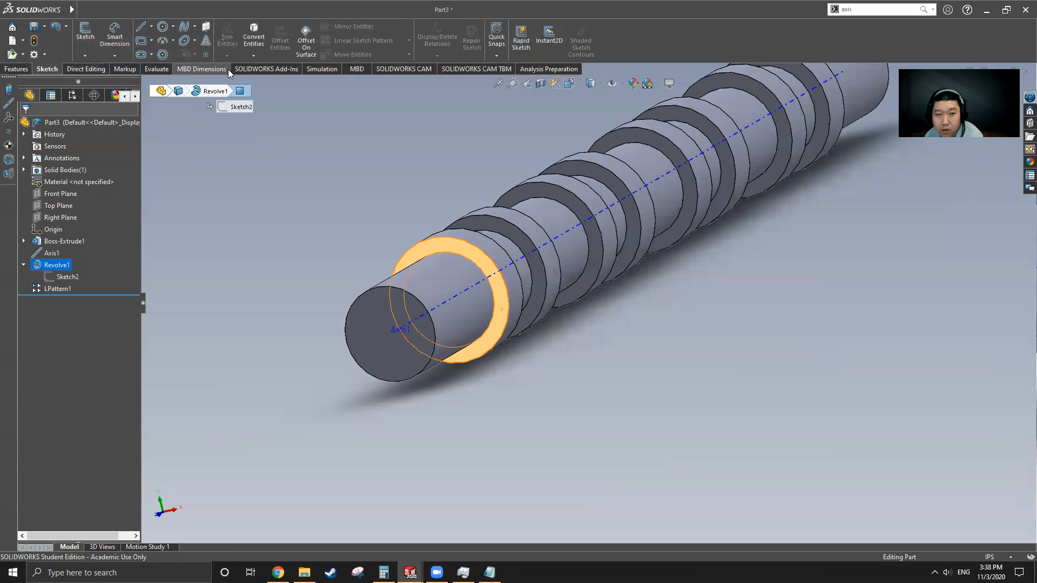
click(164, 29)
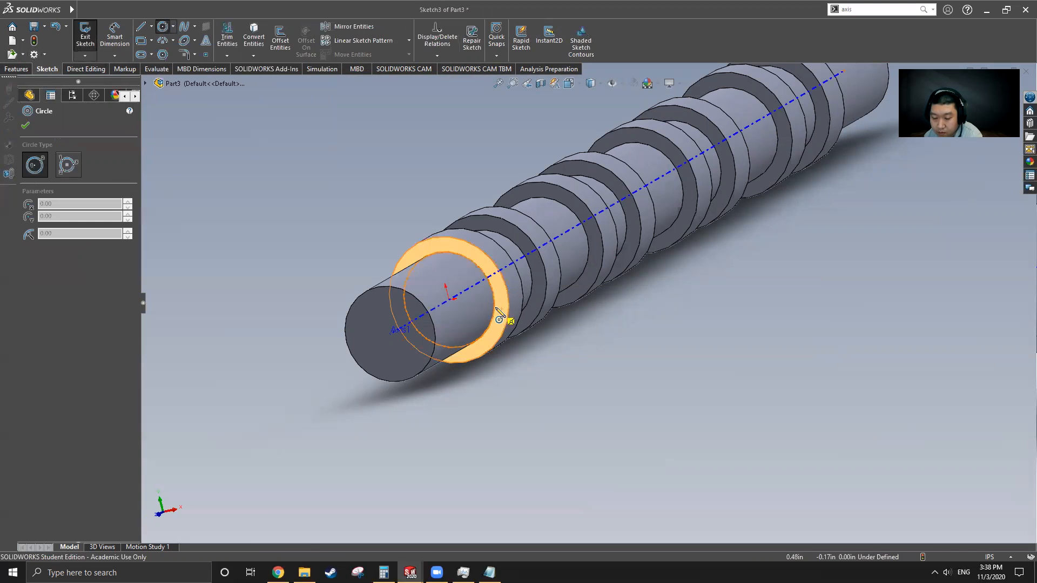
key(ctrl+8)
Step: Draw horizontal and vertical construction centerlines through the ring's centre
scroll(463, 366, up, 4)
scroll(589, 215, down, 3)
click(151, 27)
click(168, 50)
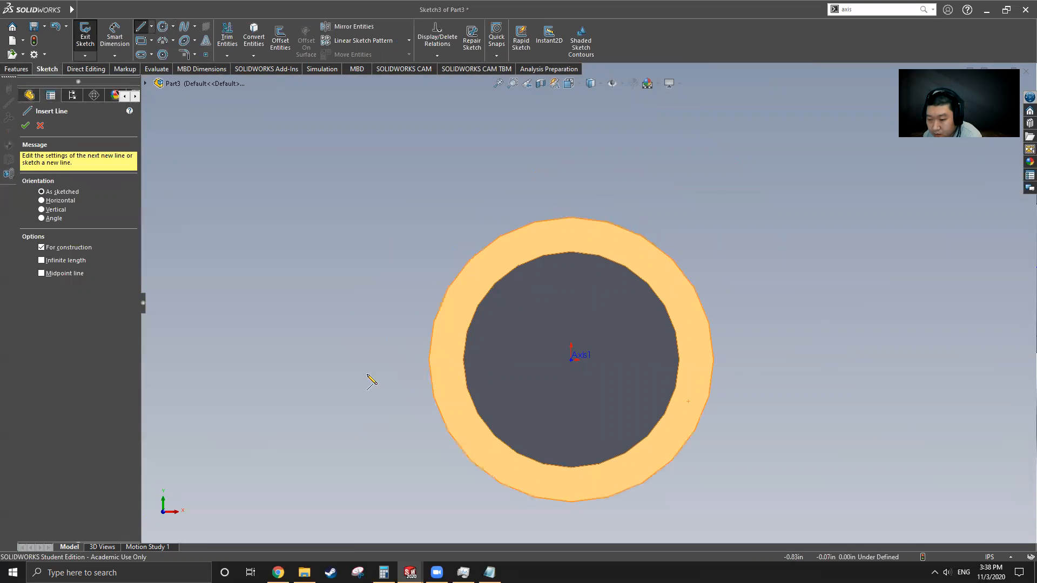
click(417, 359)
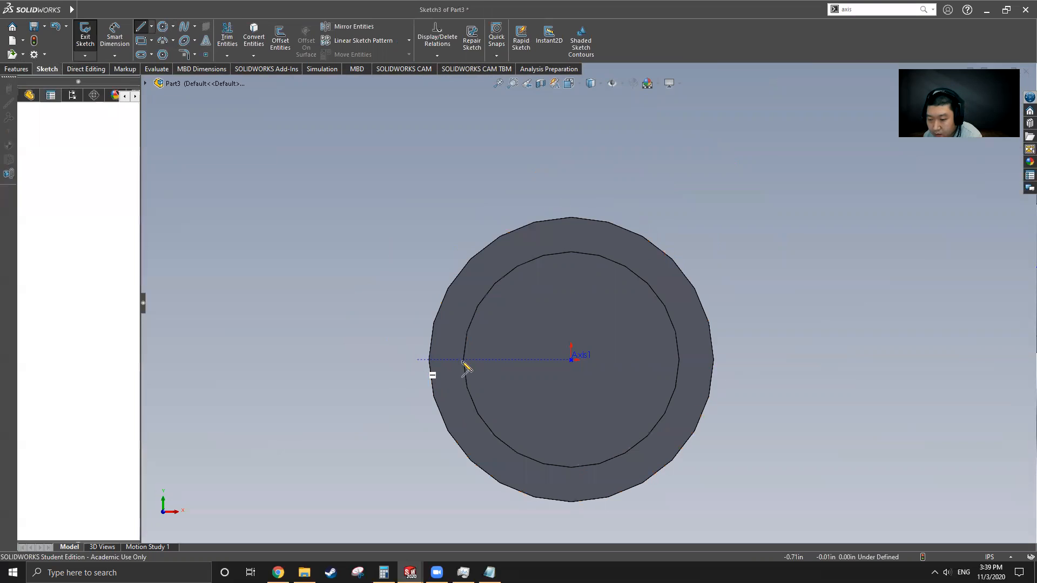
click(741, 359)
key(Escape)
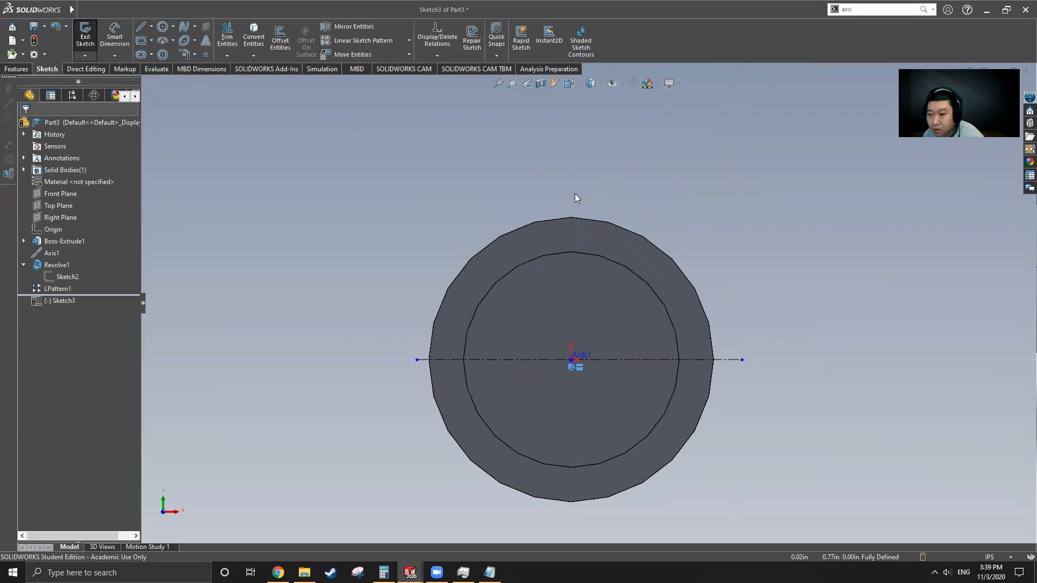
click(152, 27)
click(165, 52)
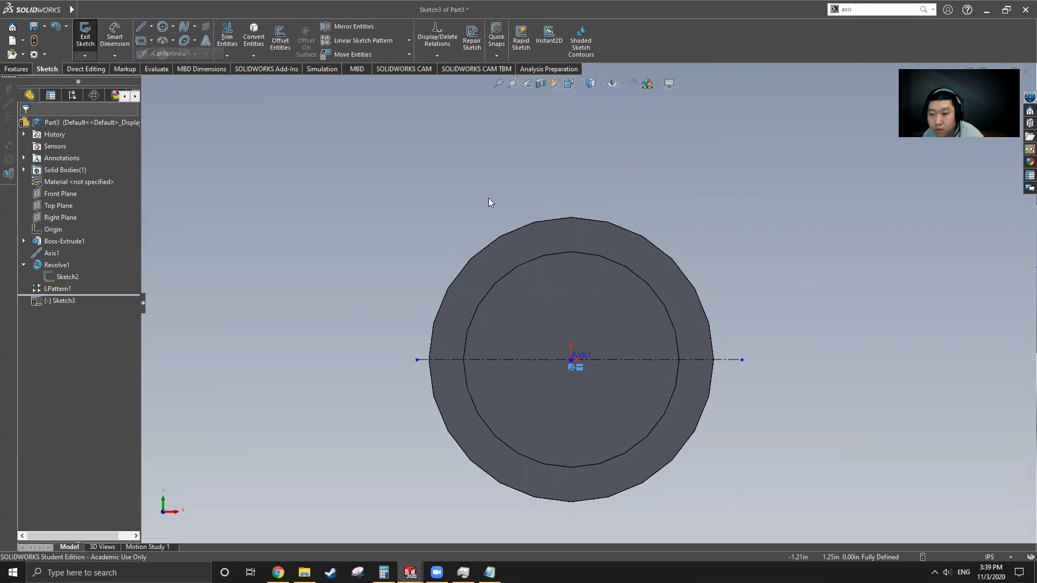
click(571, 197)
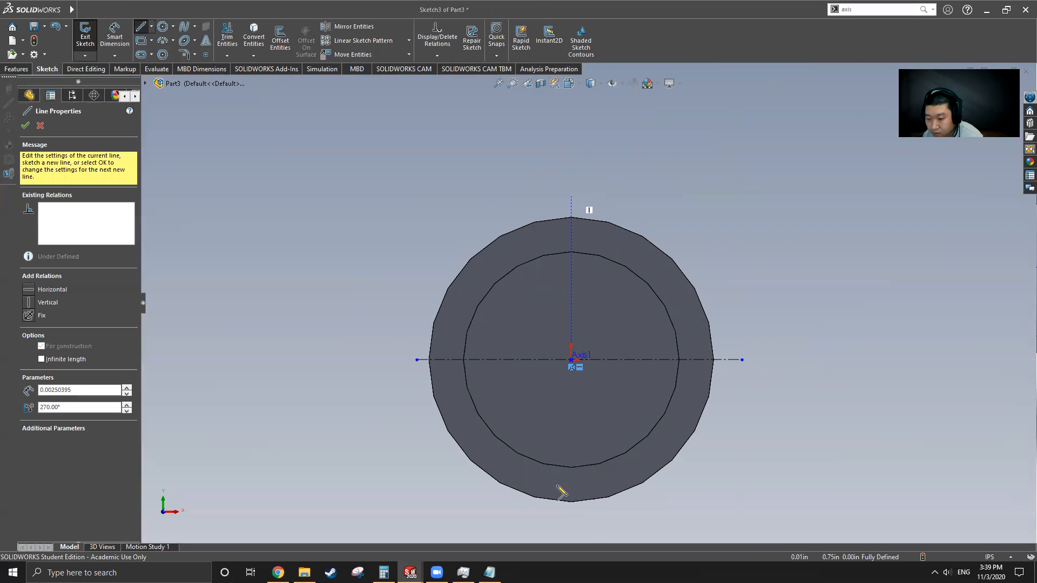
click(571, 526)
key(Escape)
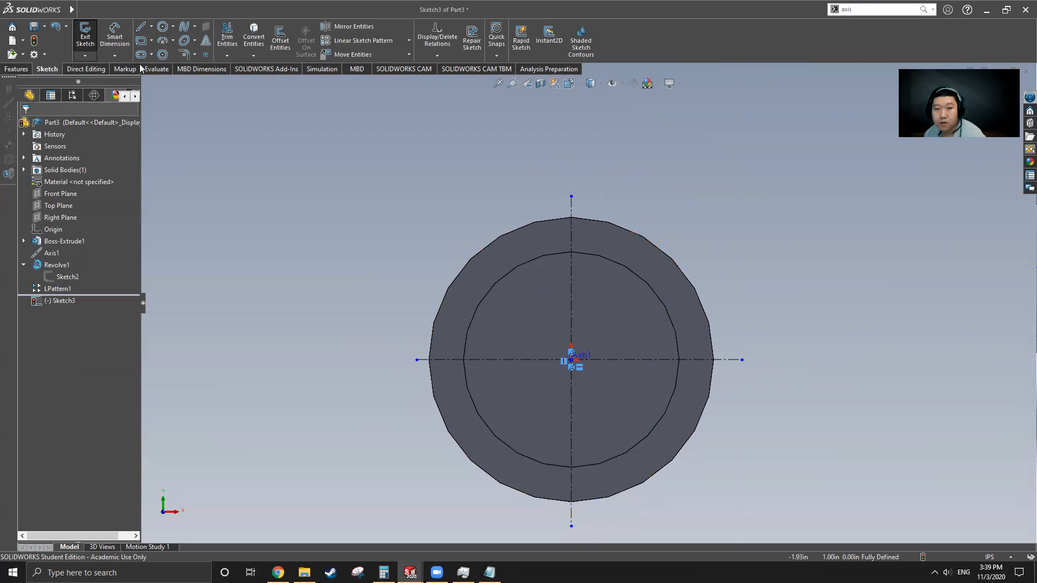
Step: Draw a circle at the ring's top on the vertical centerline and dimension it Ø0.5 in
click(164, 27)
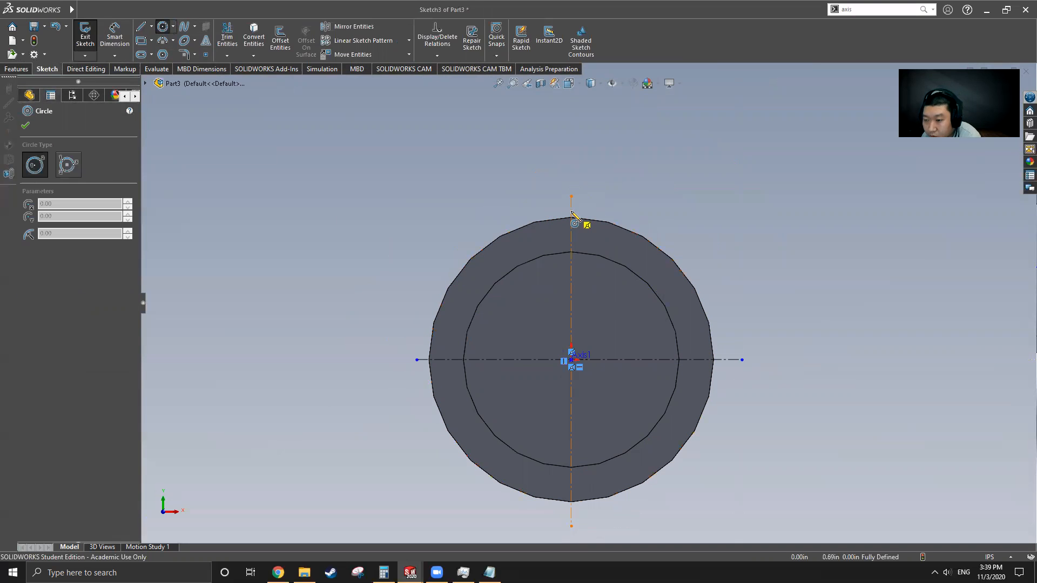
click(572, 212)
click(593, 245)
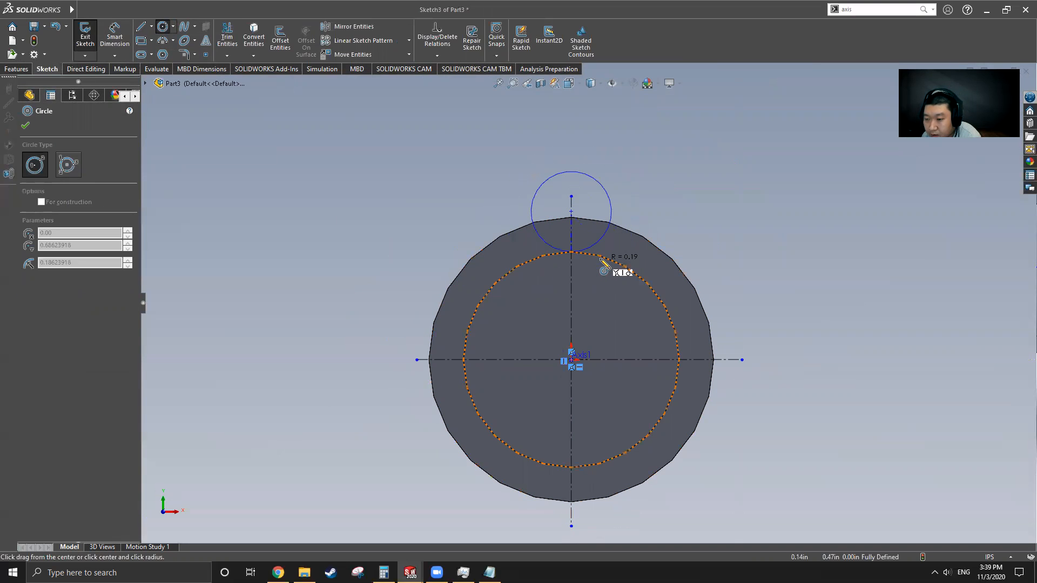
click(609, 275)
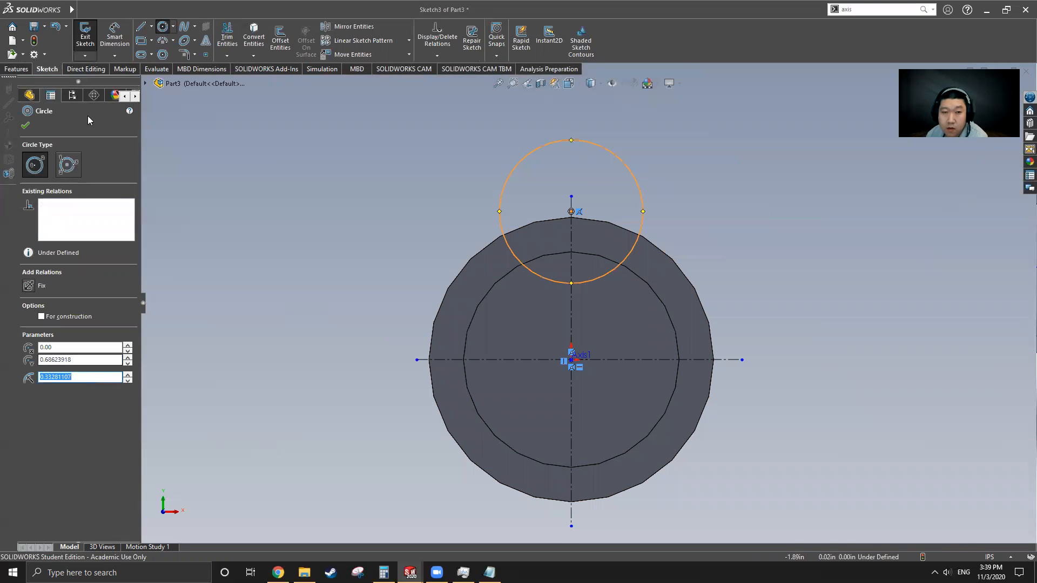
click(115, 37)
click(616, 158)
click(691, 143)
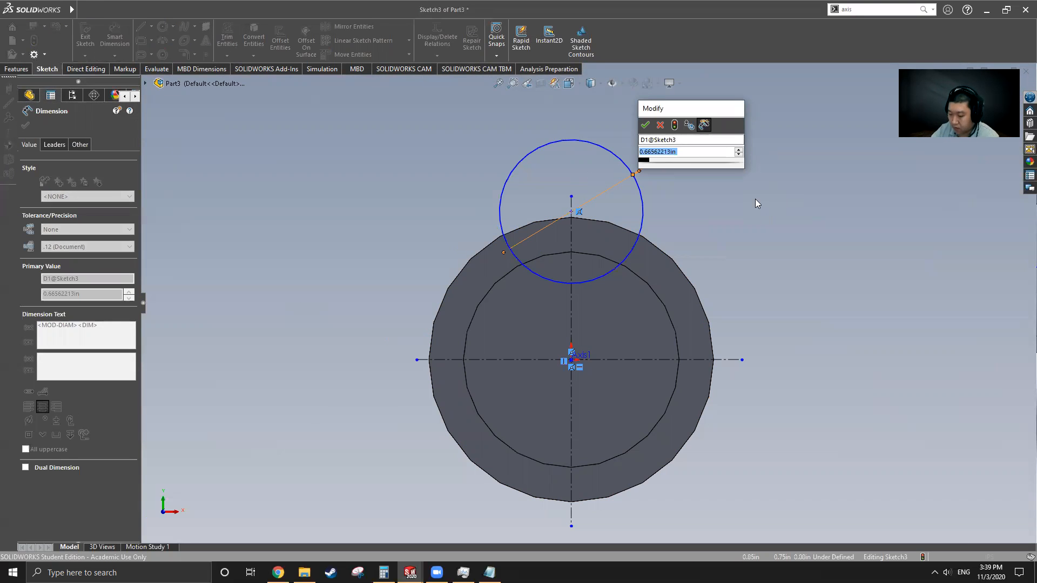
text(.5)
key(Return)
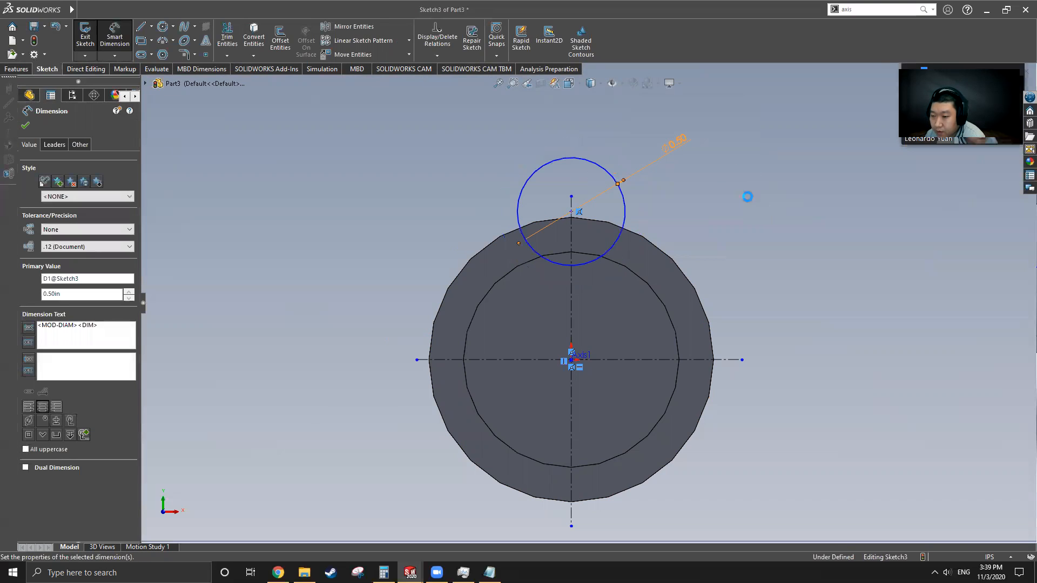
click(119, 42)
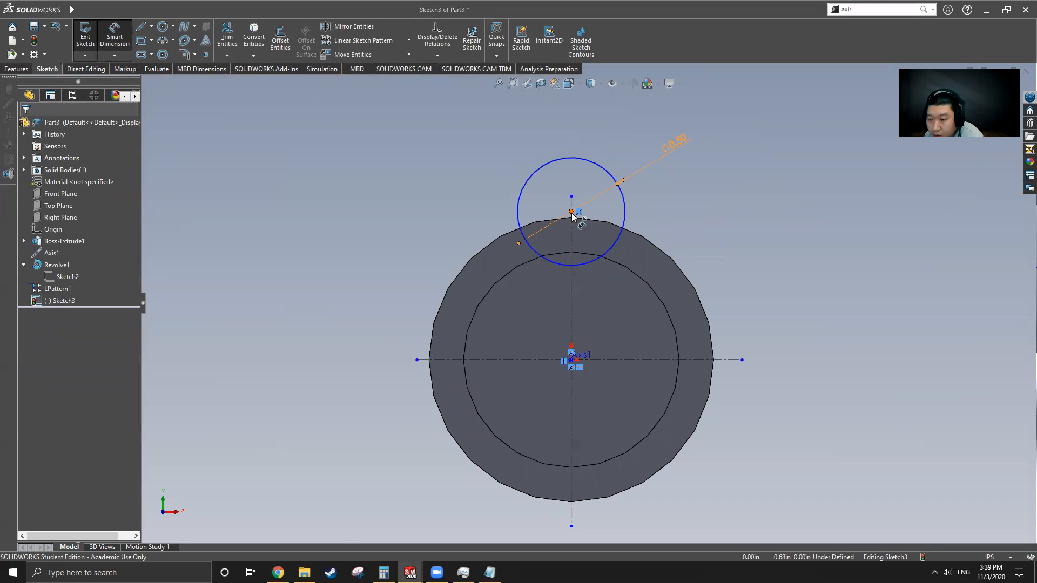
Step: Dimension the small circle's centre 0.75 in above the shaft centre
click(571, 212)
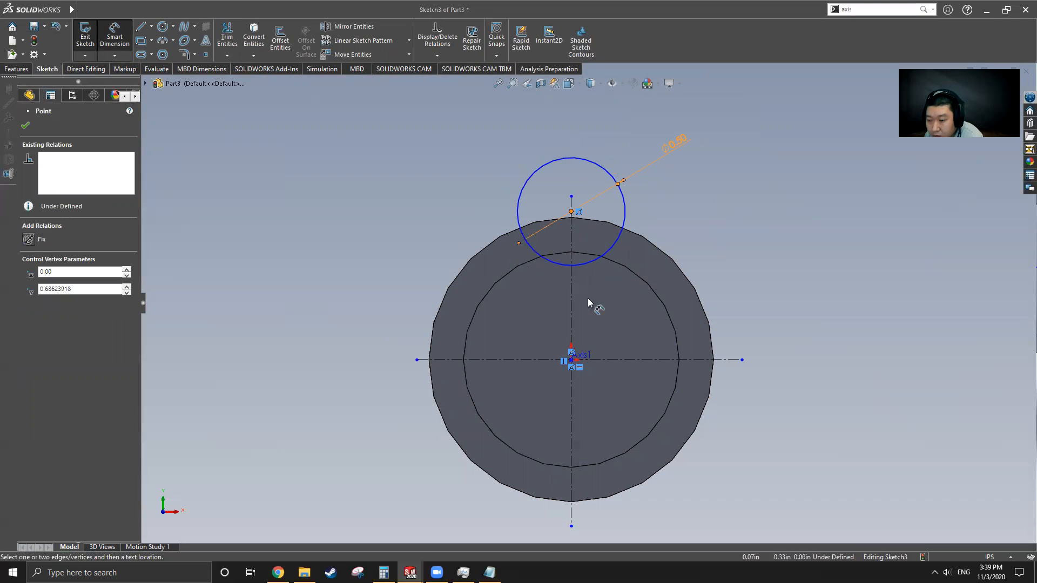
click(572, 365)
click(660, 321)
text(0.75)
key(Return)
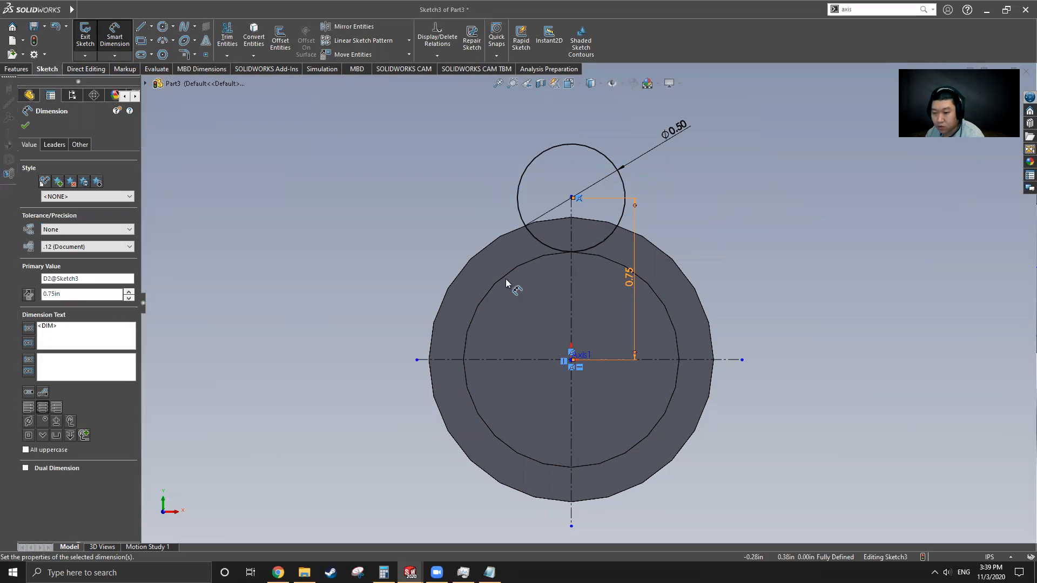
click(140, 26)
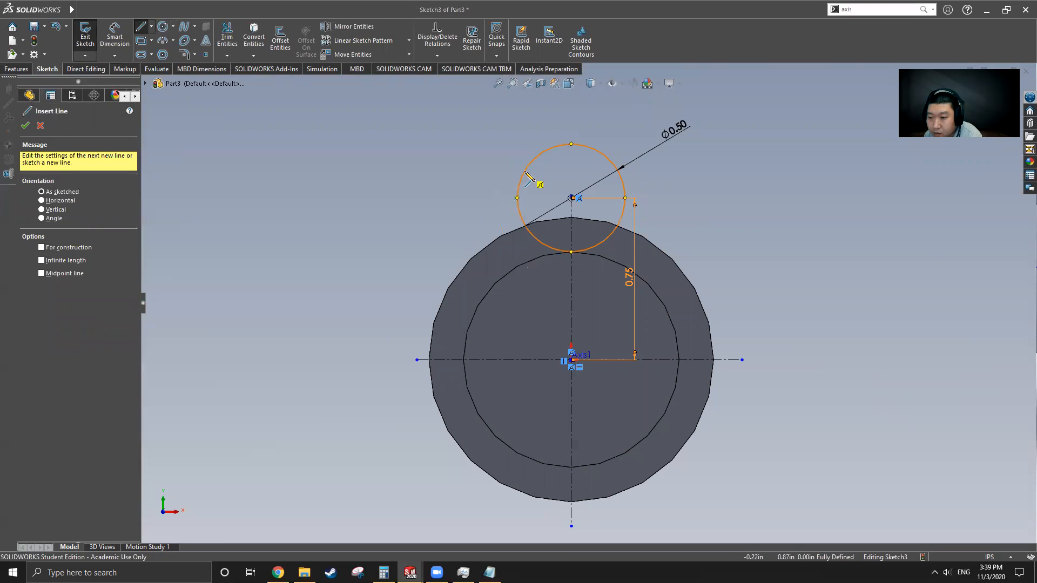
Step: Draw a line tangent to the small circle ending near the inner shaft circle
click(517, 187)
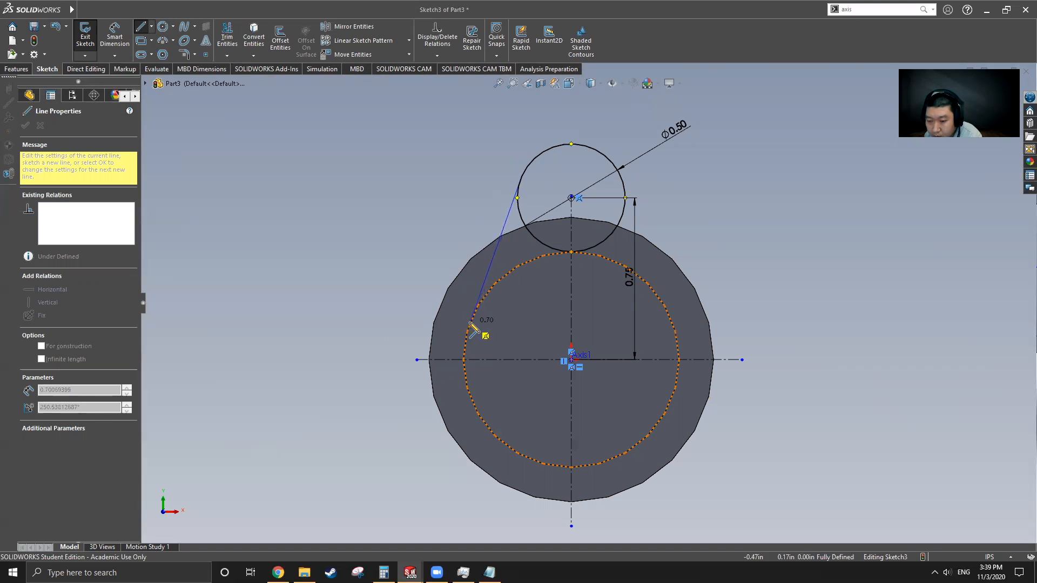
drag(473, 322, 646, 250)
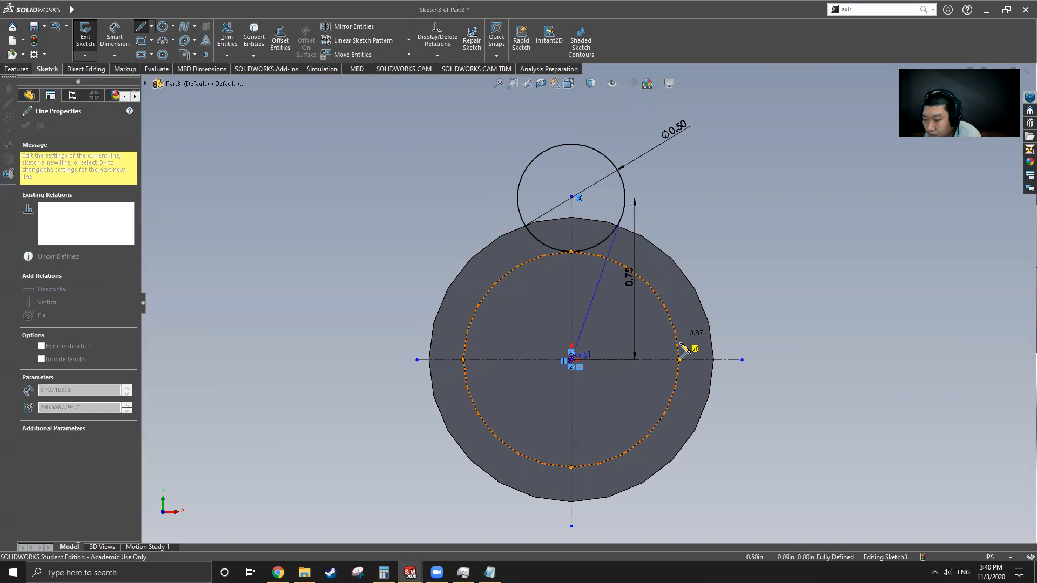
click(662, 292)
key(Escape)
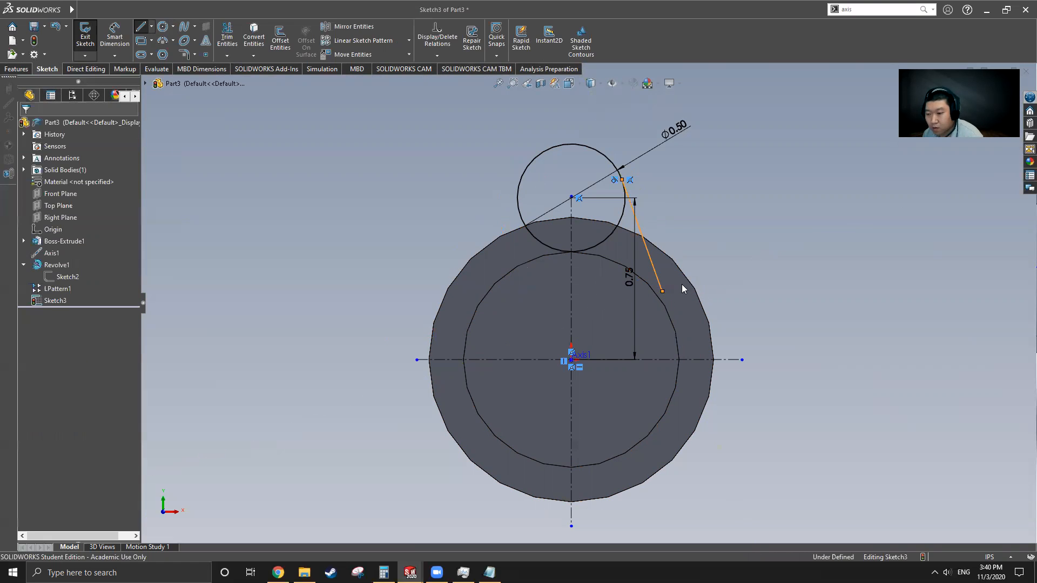
Step: Make the line's lower endpoint coincident with the inner circular edge
click(663, 293)
ctrl+click(665, 307)
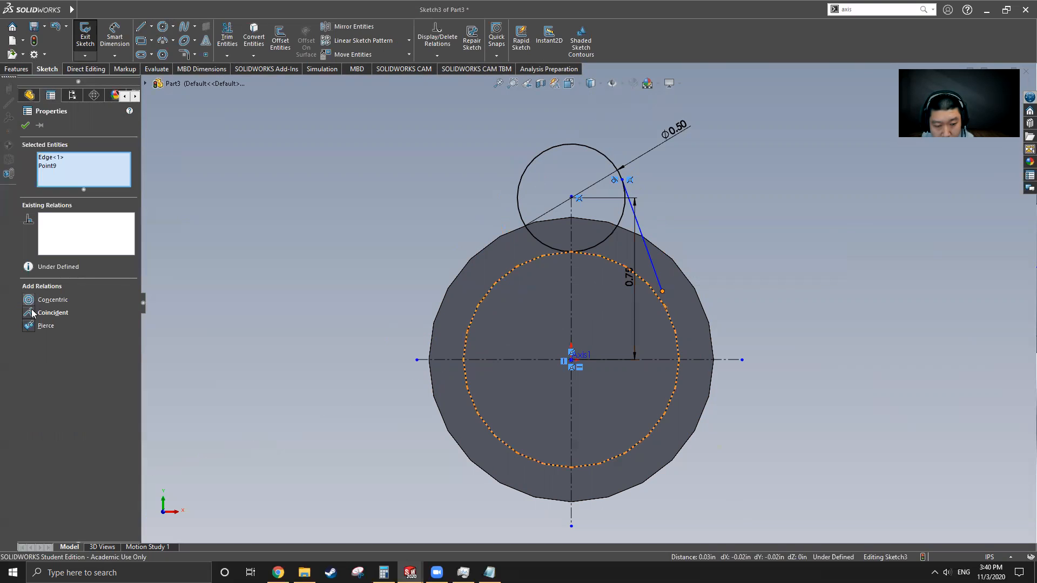
click(31, 313)
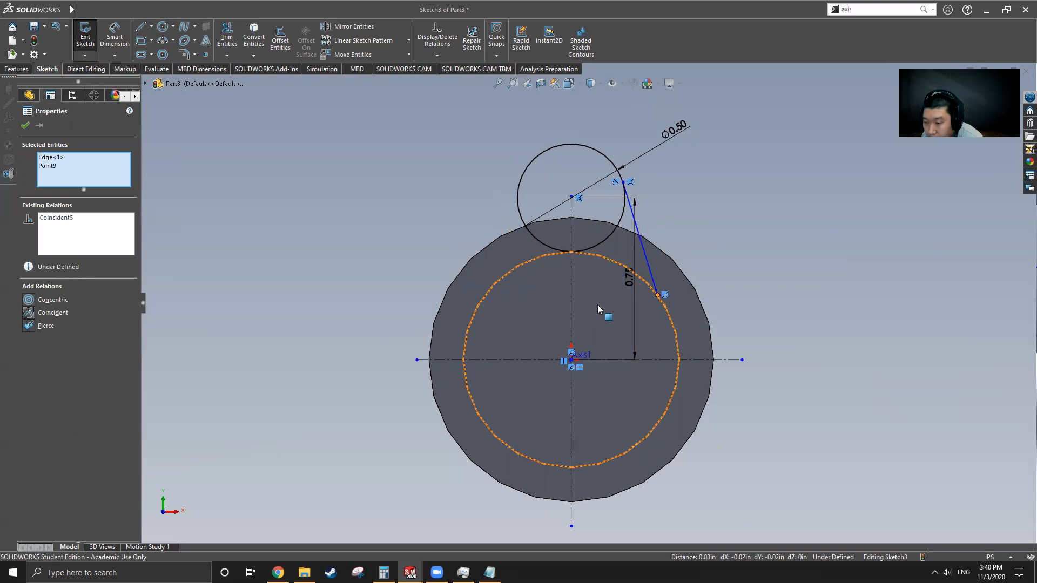
drag(659, 298, 673, 323)
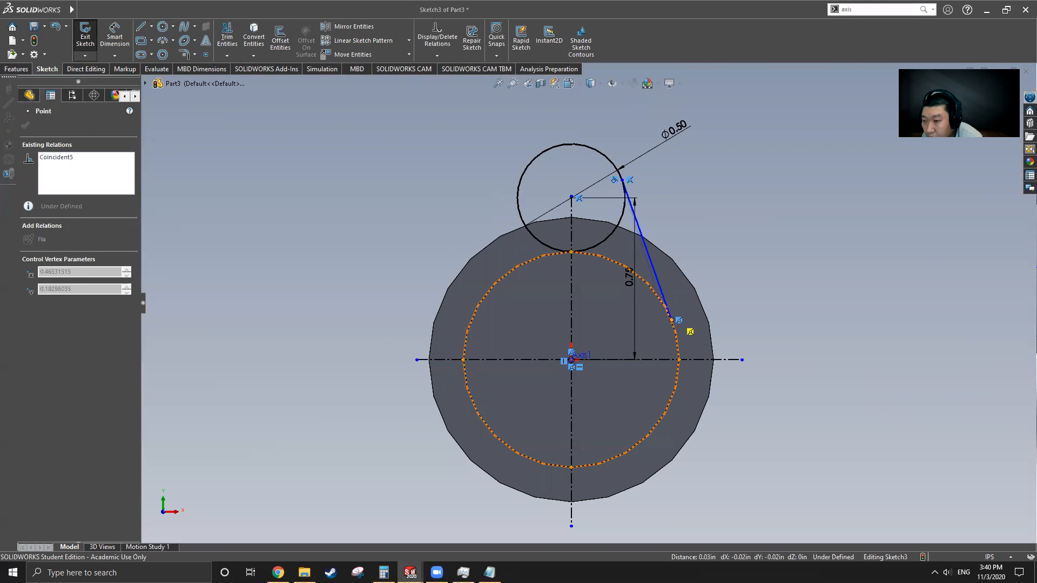
ctrl+click(677, 322)
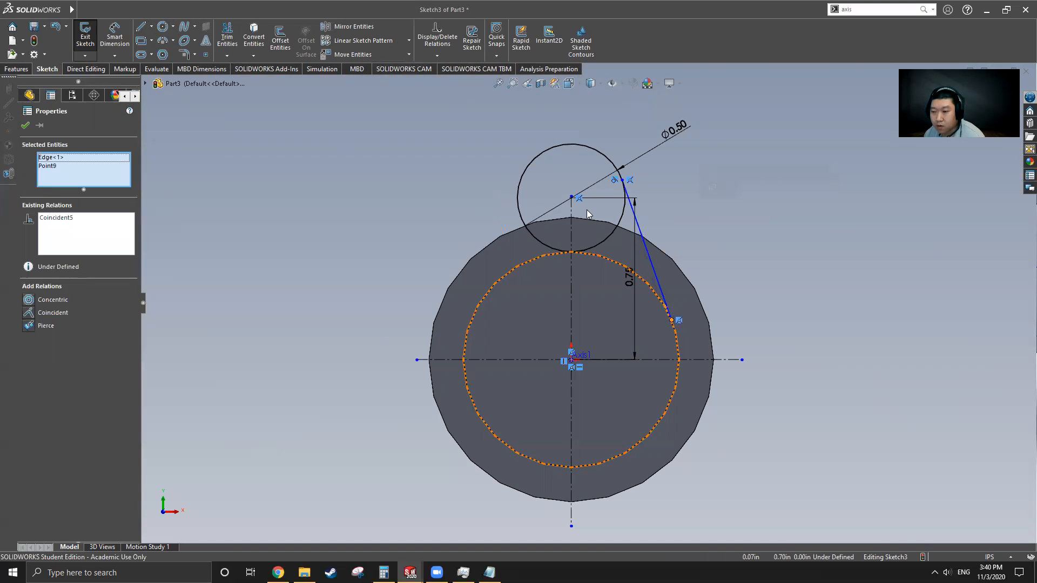
click(26, 127)
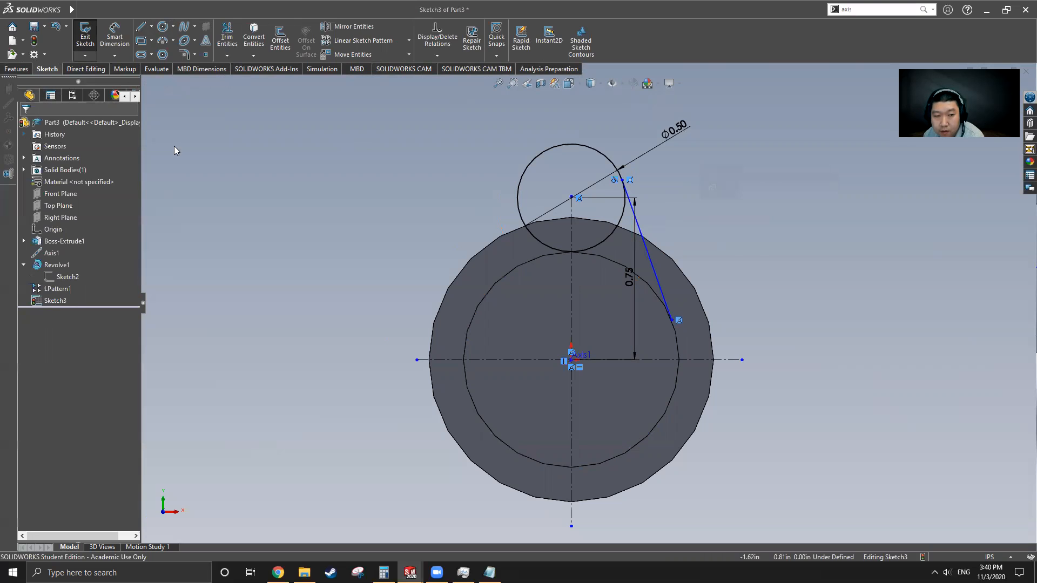
click(671, 321)
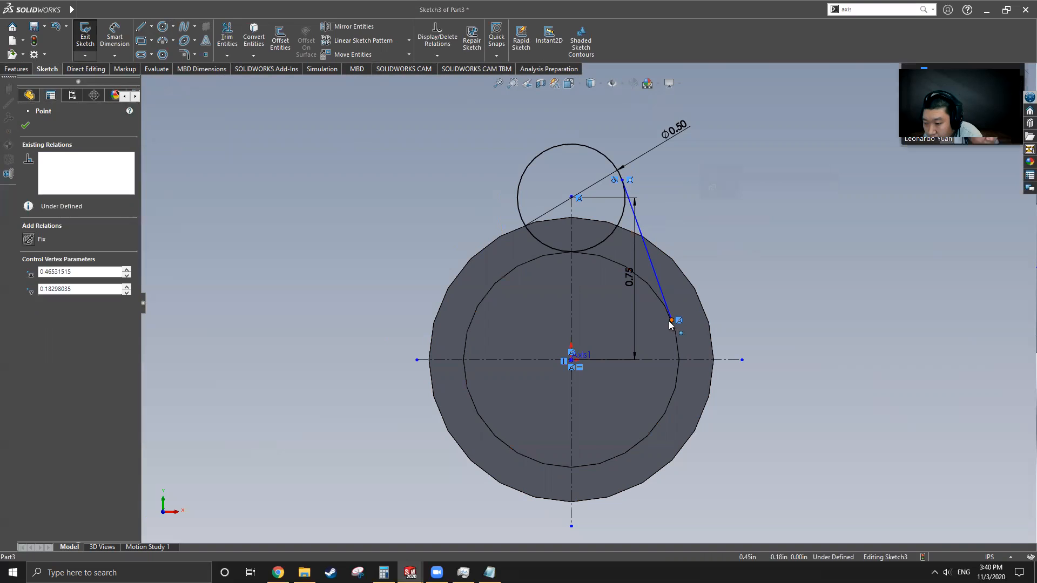
key(Escape)
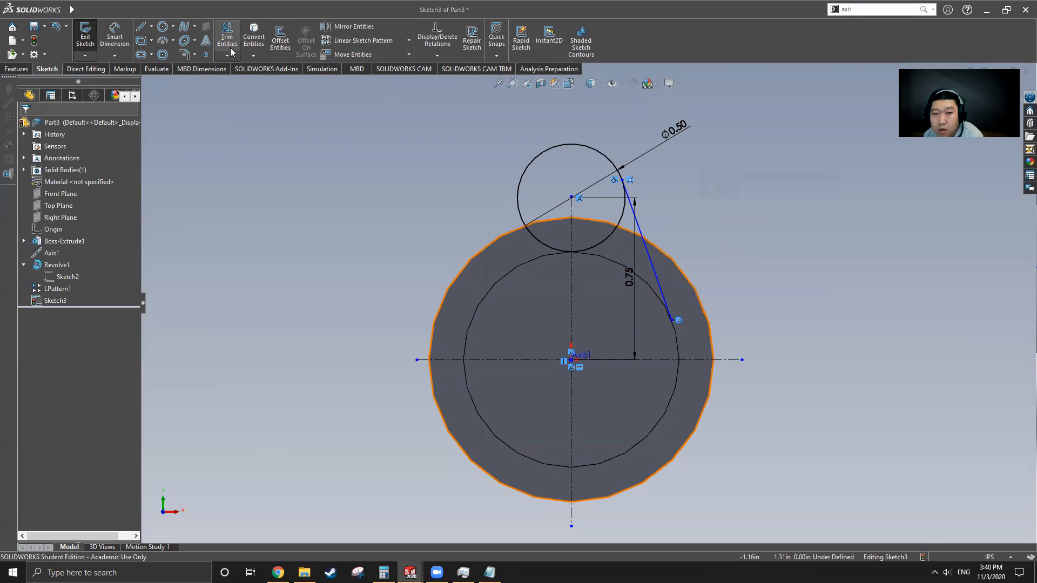
Step: Mirror the tangent line about the vertical centerline to form the lobe's other flank
click(646, 246)
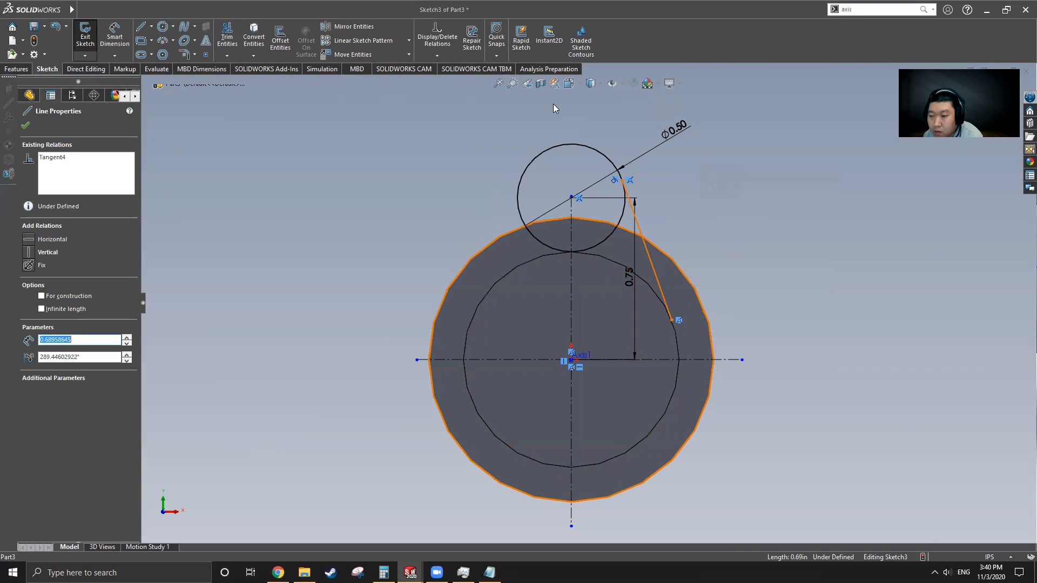
click(352, 26)
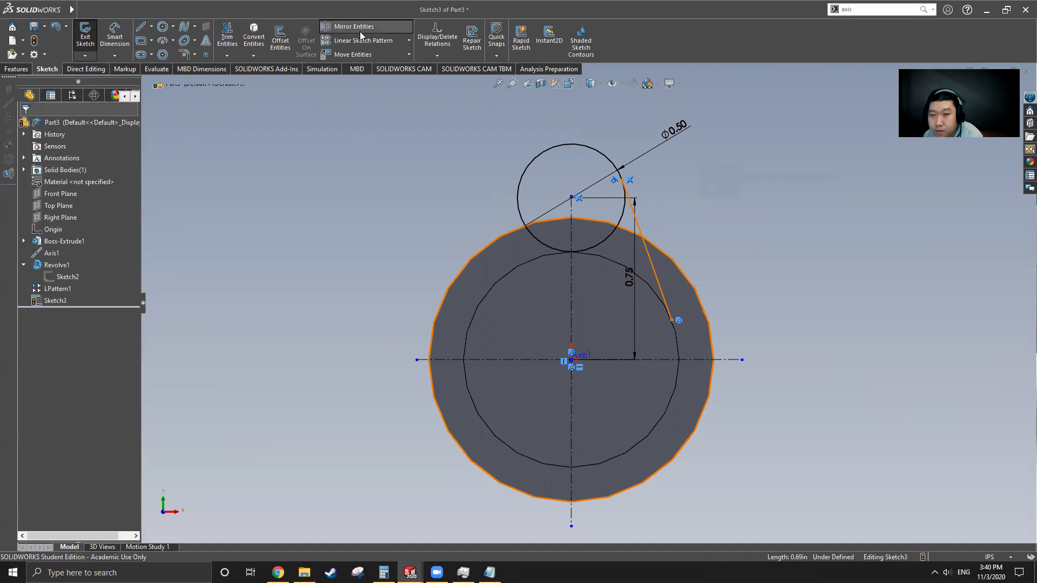
click(570, 265)
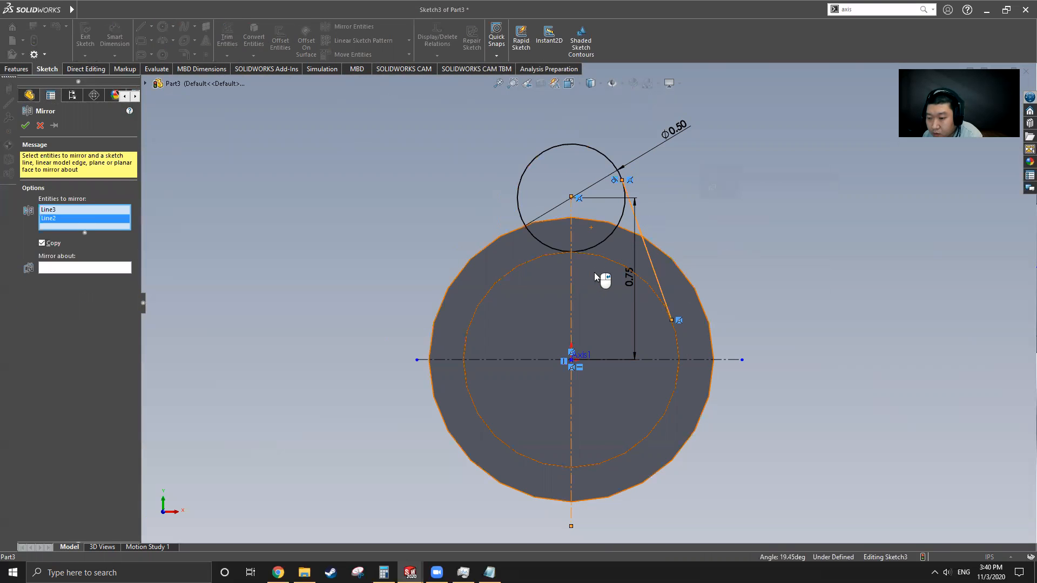
right_click(67, 219)
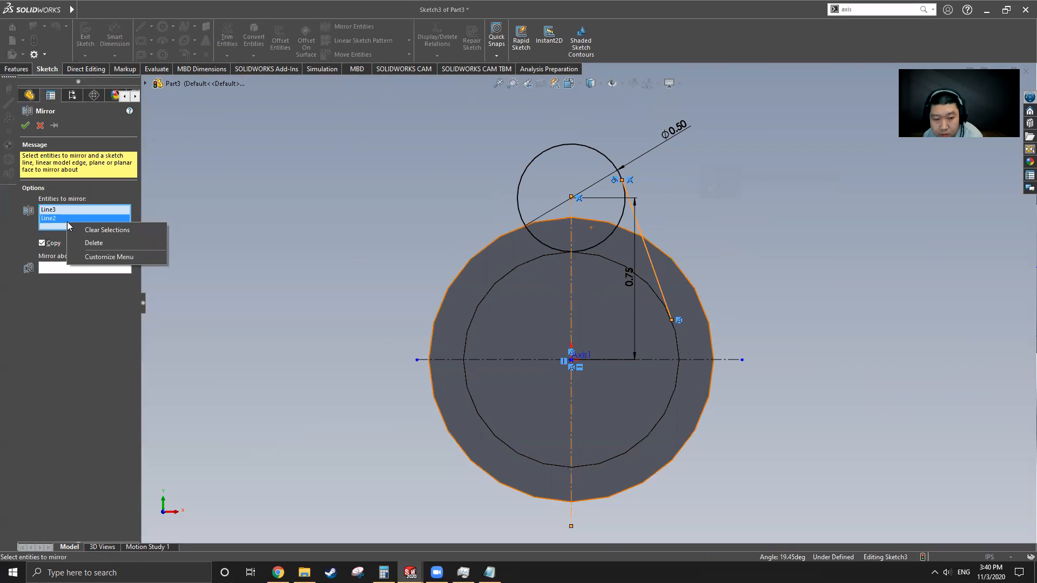
click(98, 243)
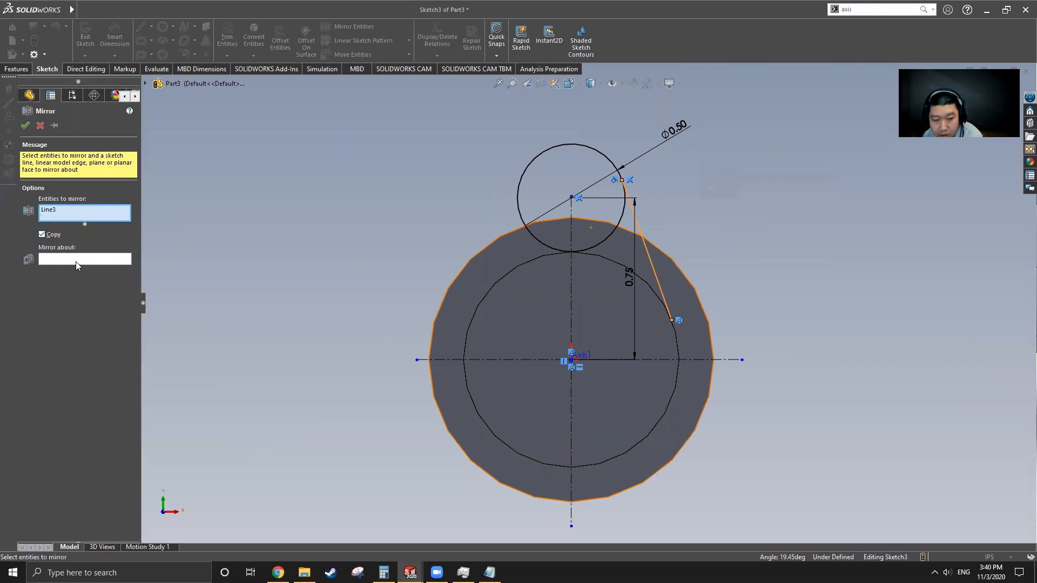
click(54, 261)
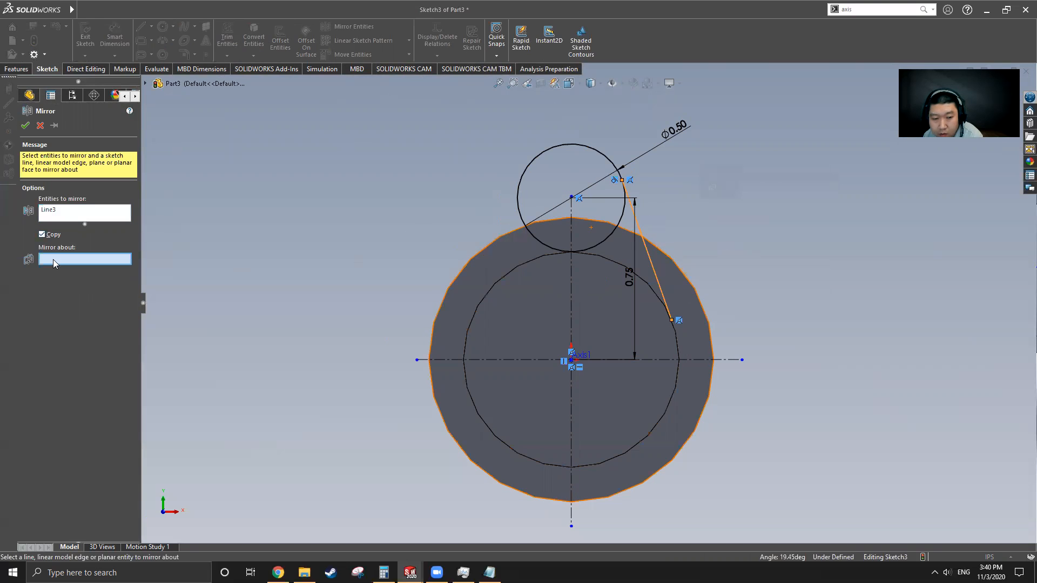
click(572, 308)
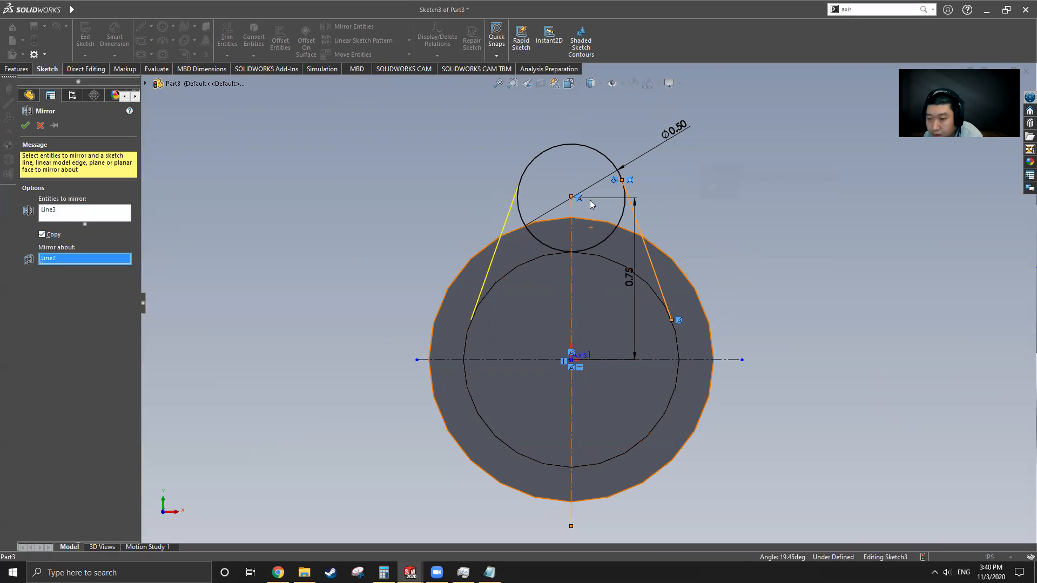
click(25, 127)
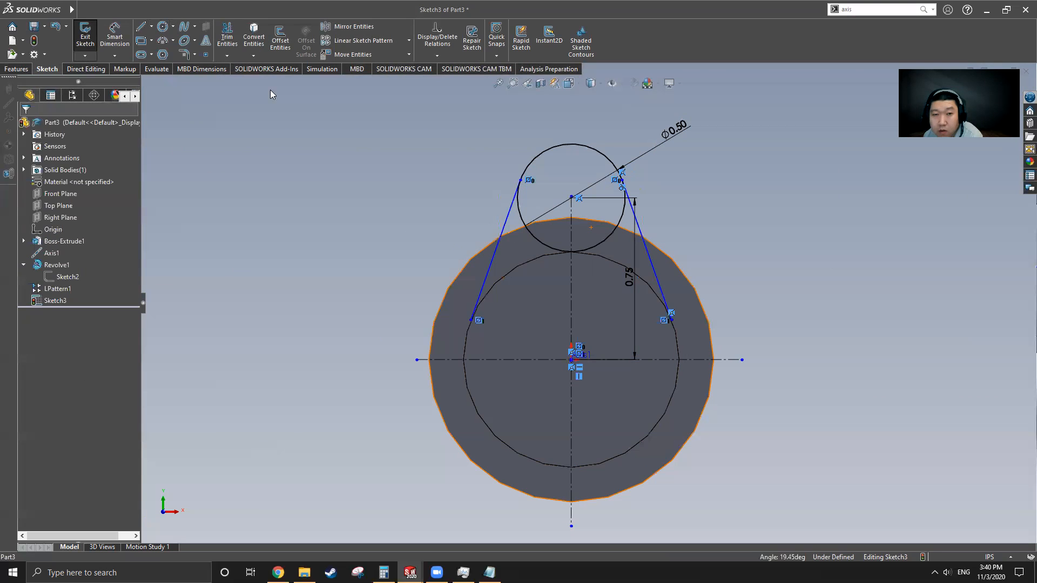
click(248, 39)
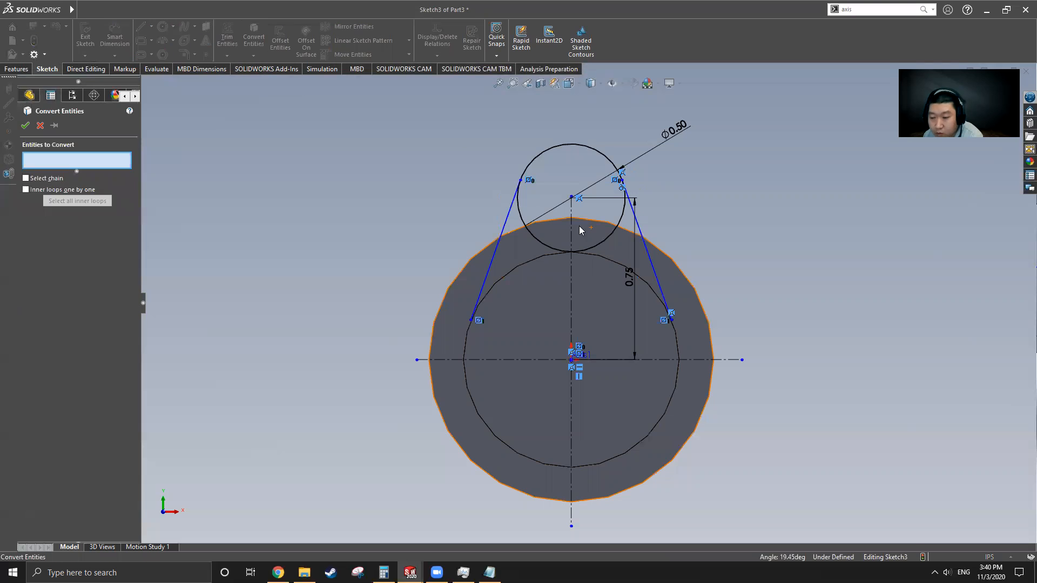
Step: Convert the inner shaft edge into the sketch and power-trim the unwanted circle arcs
click(612, 264)
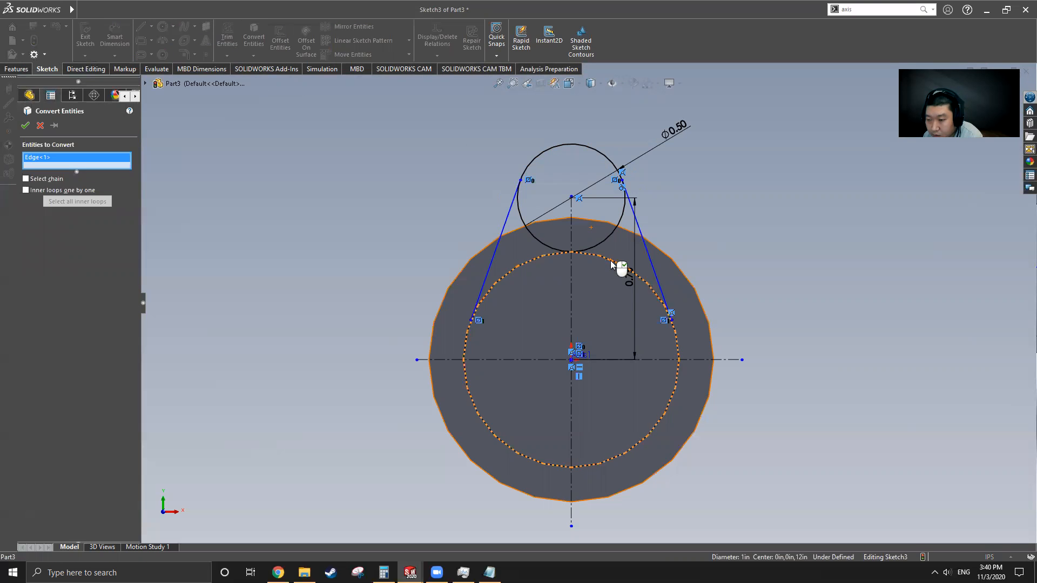
click(25, 126)
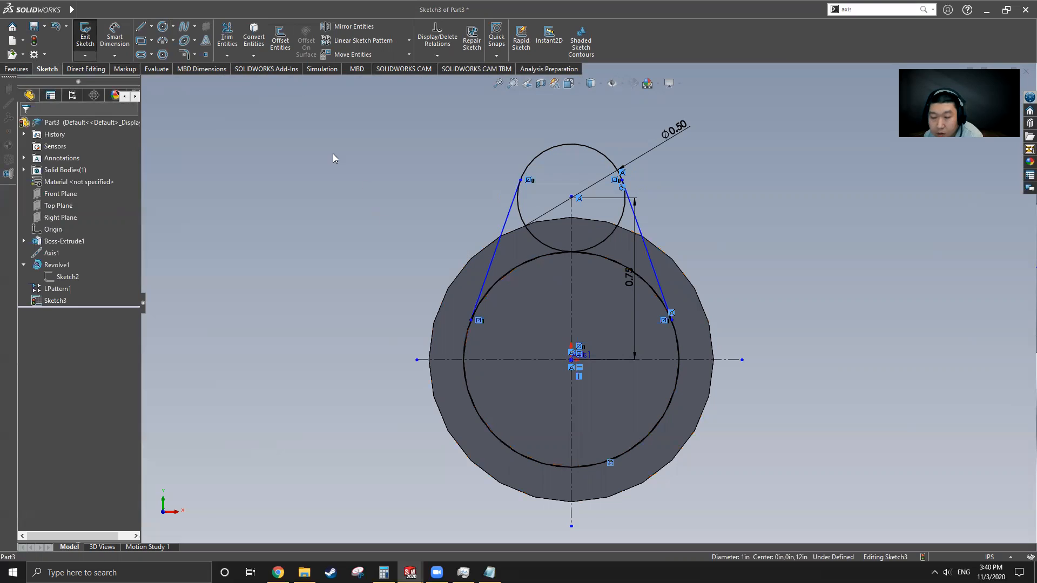
click(227, 37)
mouse_move(592, 233)
mouse_down()
mouse_move(603, 271)
mouse_move(587, 283)
mouse_move(531, 281)
mouse_move(548, 229)
mouse_move(626, 259)
mouse_up()
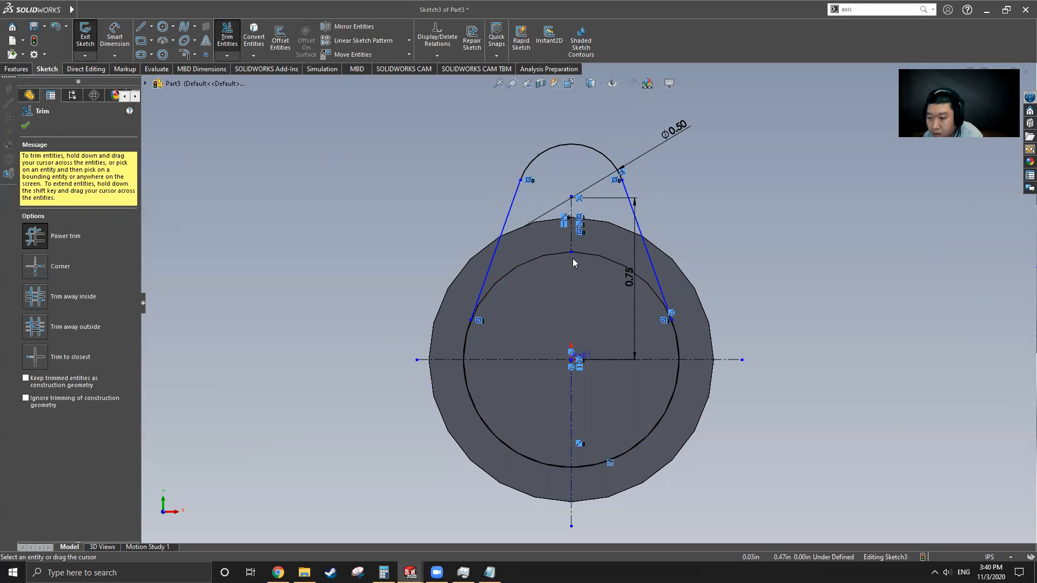
click(26, 125)
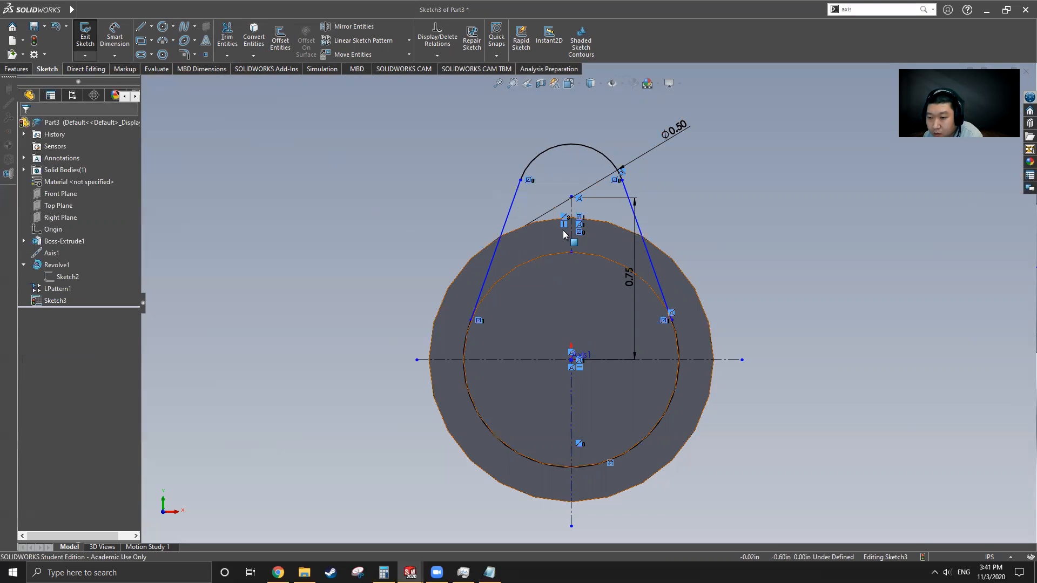
middle_drag(561, 305, 605, 289)
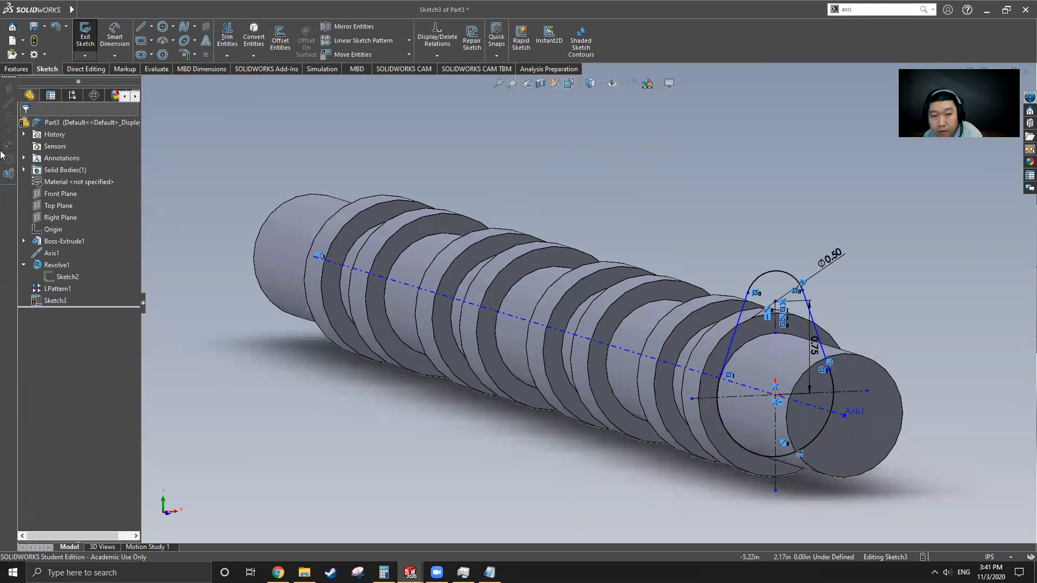
Step: Exit the sketch and boss-extrude Sketch3 to a 0.66 in blind depth
click(85, 35)
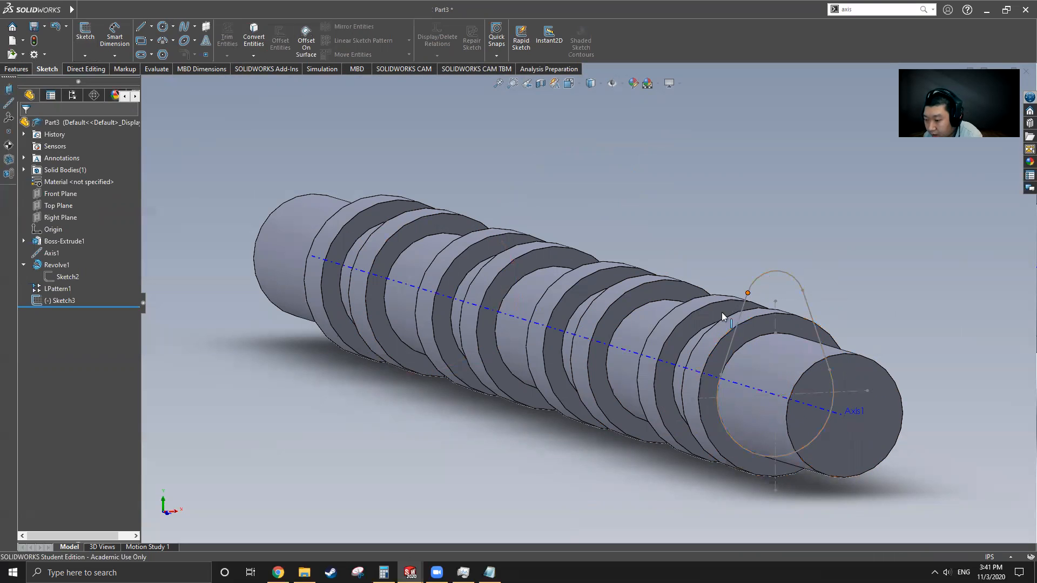
click(27, 71)
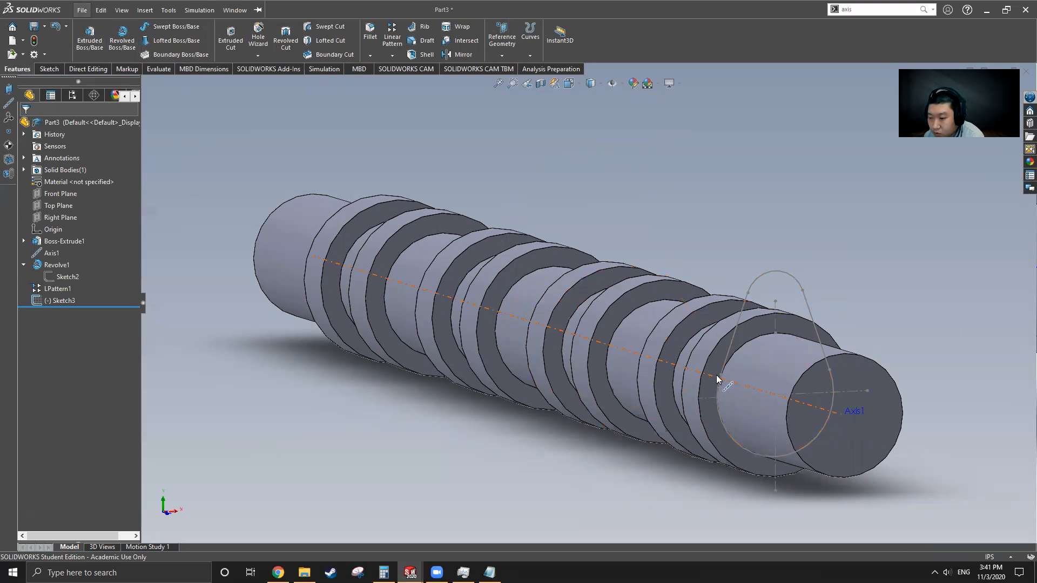
middle_drag(725, 375, 650, 355)
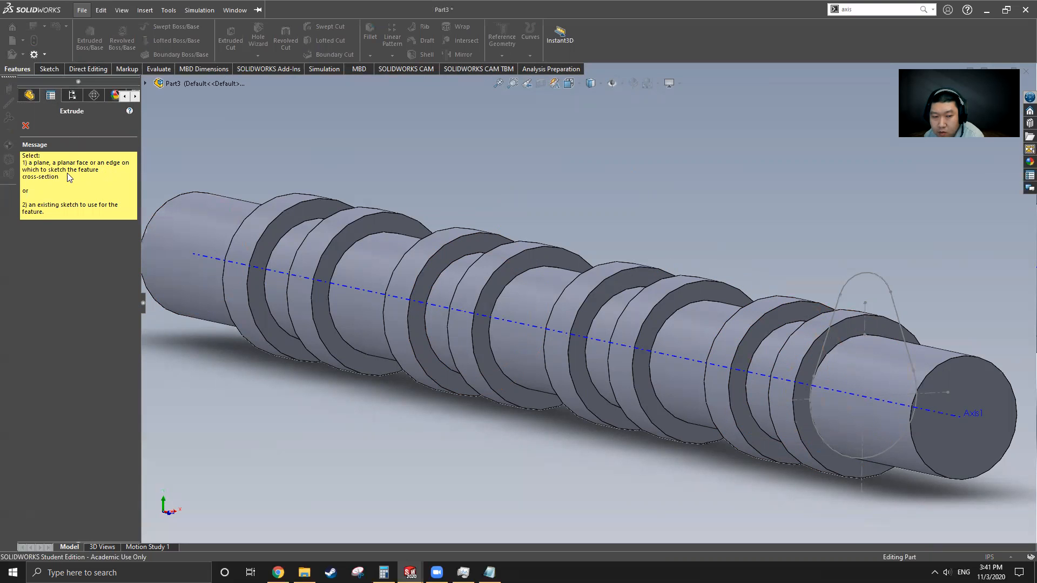
click(26, 126)
click(63, 300)
click(90, 37)
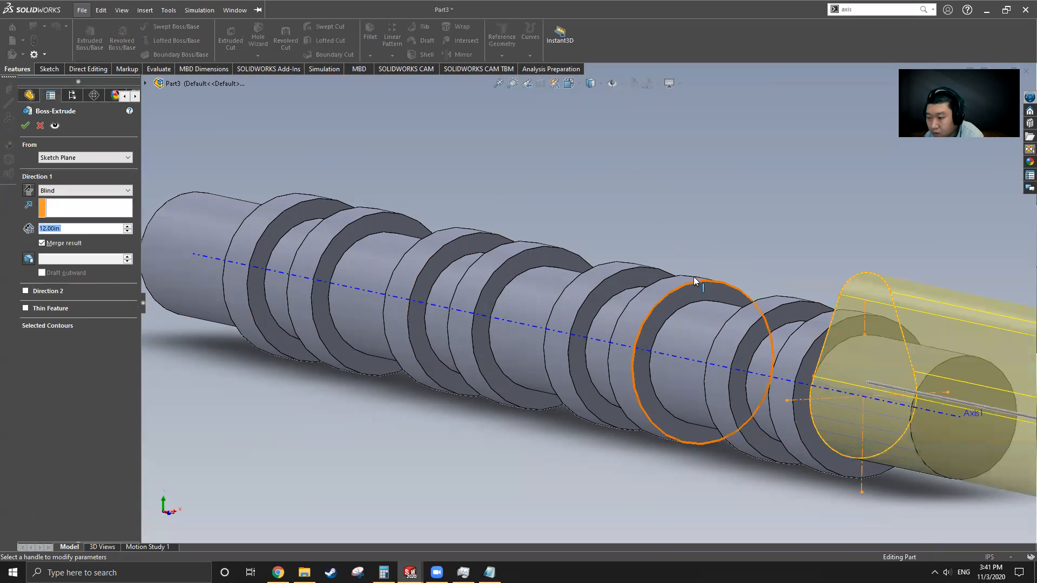
scroll(698, 283, up, 4)
text(0.66)
key(Return)
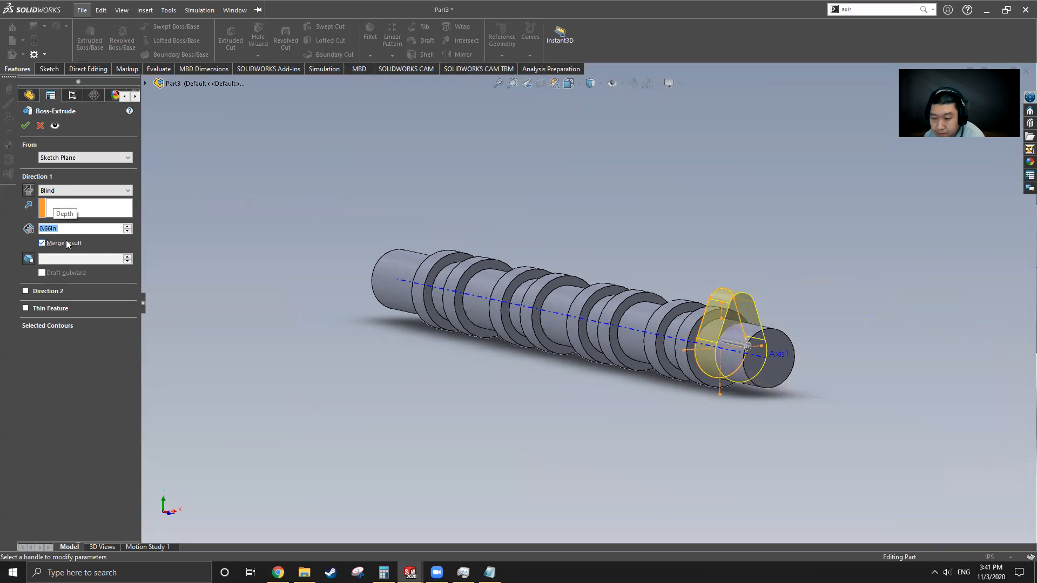
middle_drag(716, 358, 319, 213)
Step: Cancel the unfinished Boss-Extrude of the lobe
click(23, 8)
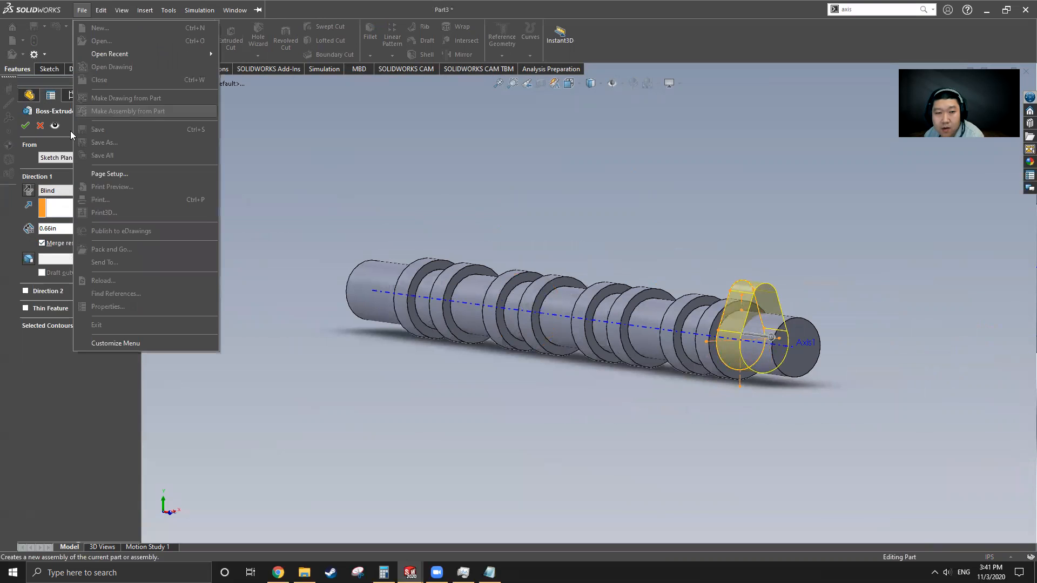
click(42, 127)
click(42, 128)
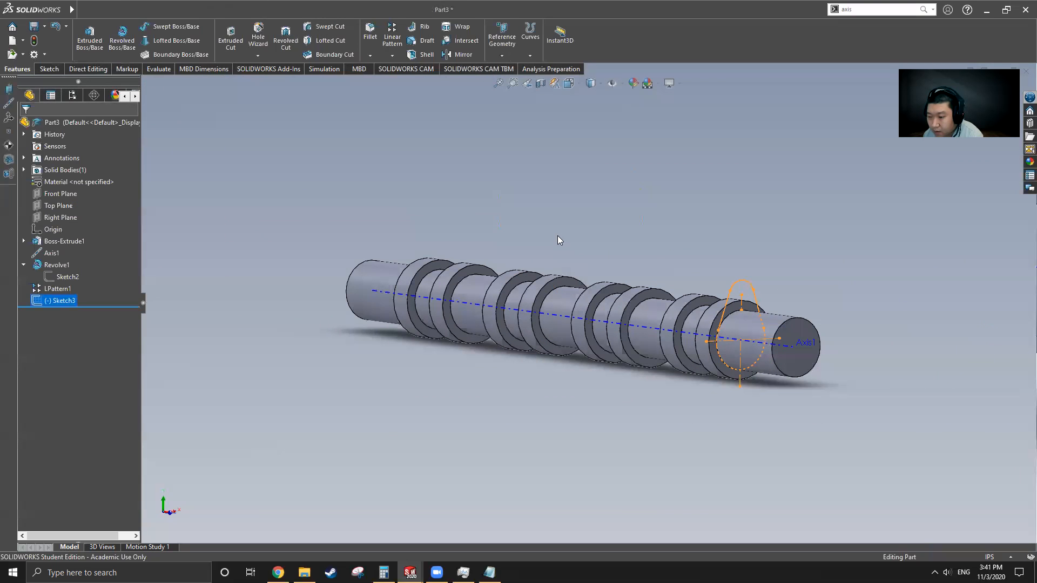
Step: Switch to the original Cam Shaft and orbit it to compare the lobe side-on
mouse_move(33, 12)
click(235, 10)
click(269, 137)
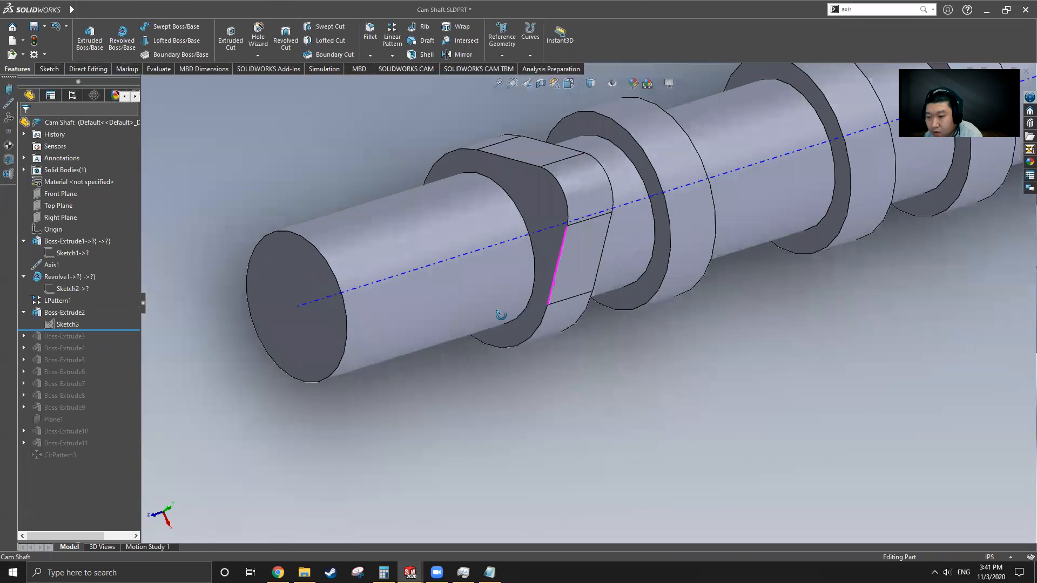
middle_drag(501, 315, 554, 225)
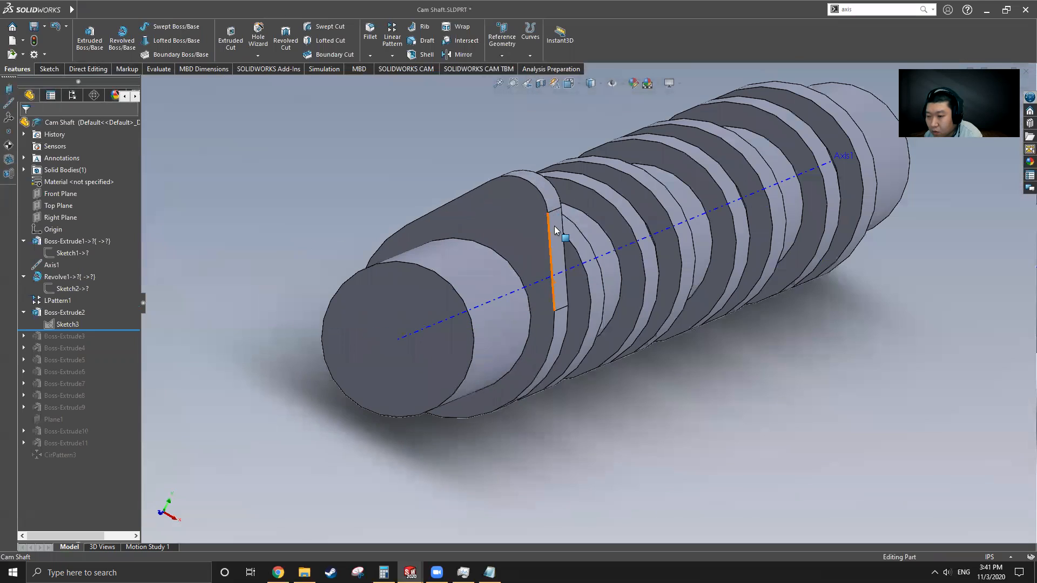
scroll(588, 311, up, 2)
mouse_move(71, 9)
click(235, 10)
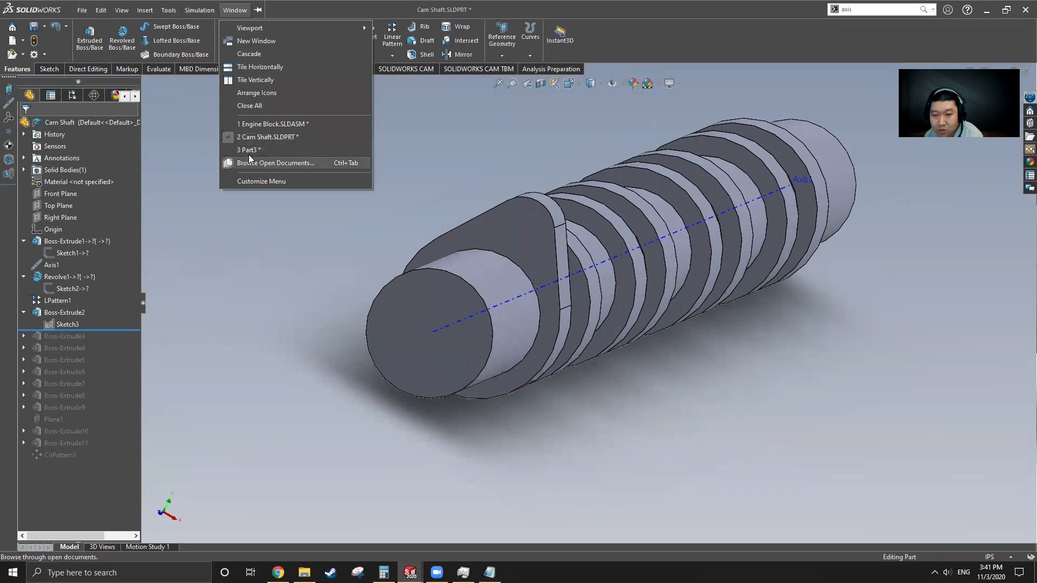
click(607, 381)
middle_drag(586, 335, 479, 311)
scroll(570, 324, up, 4)
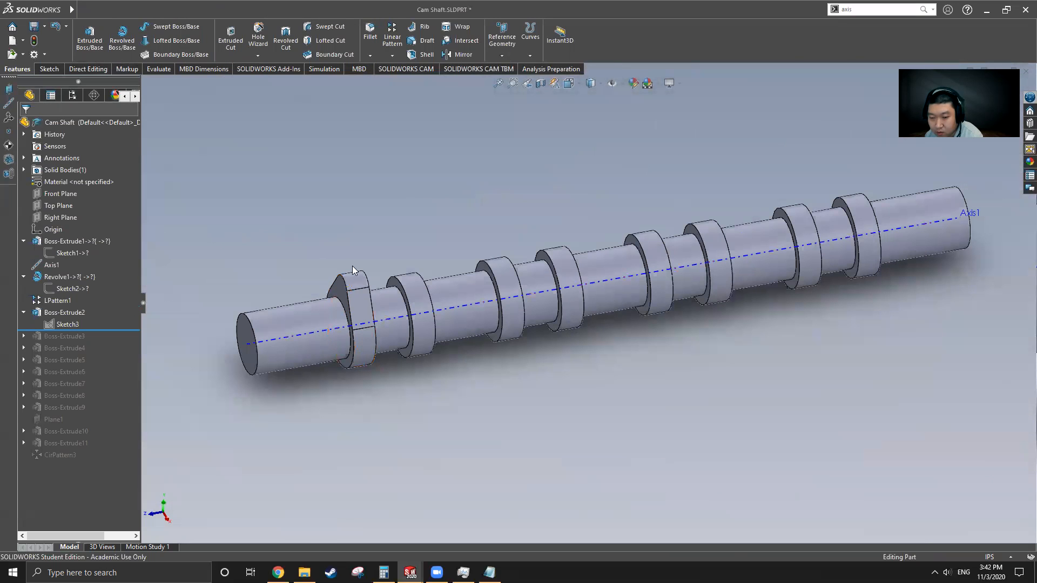
Step: Return to Part3 and delete Sketch3
mouse_move(202, 8)
click(242, 8)
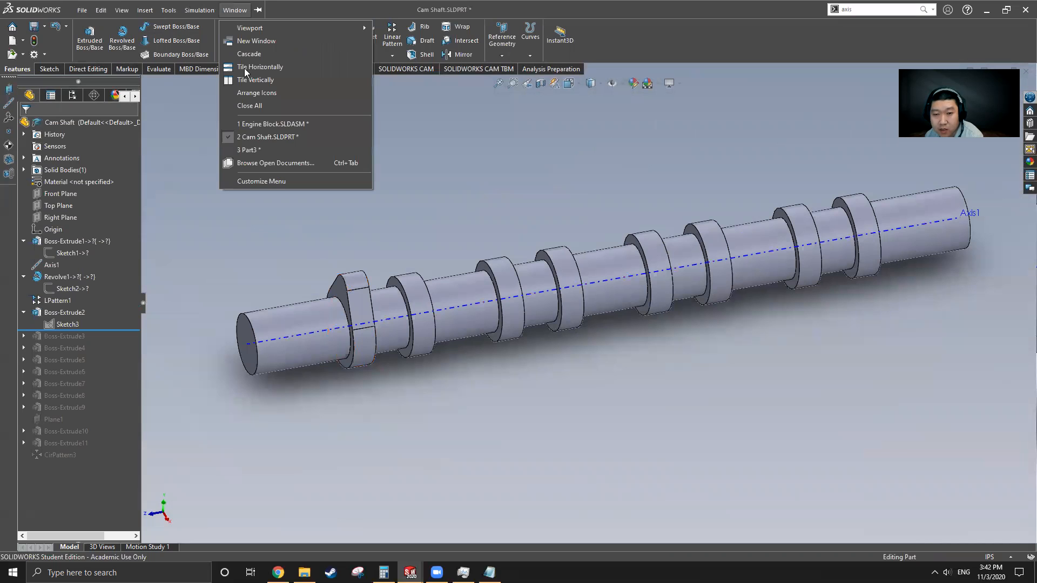
click(249, 149)
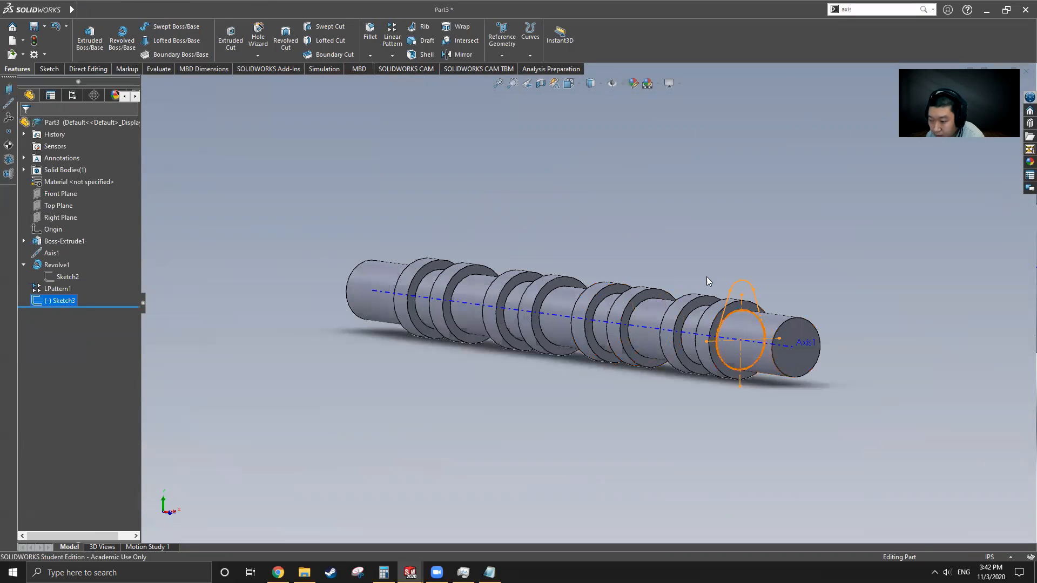
scroll(770, 326, down, 2)
middle_drag(727, 300, 575, 321)
right_click(64, 301)
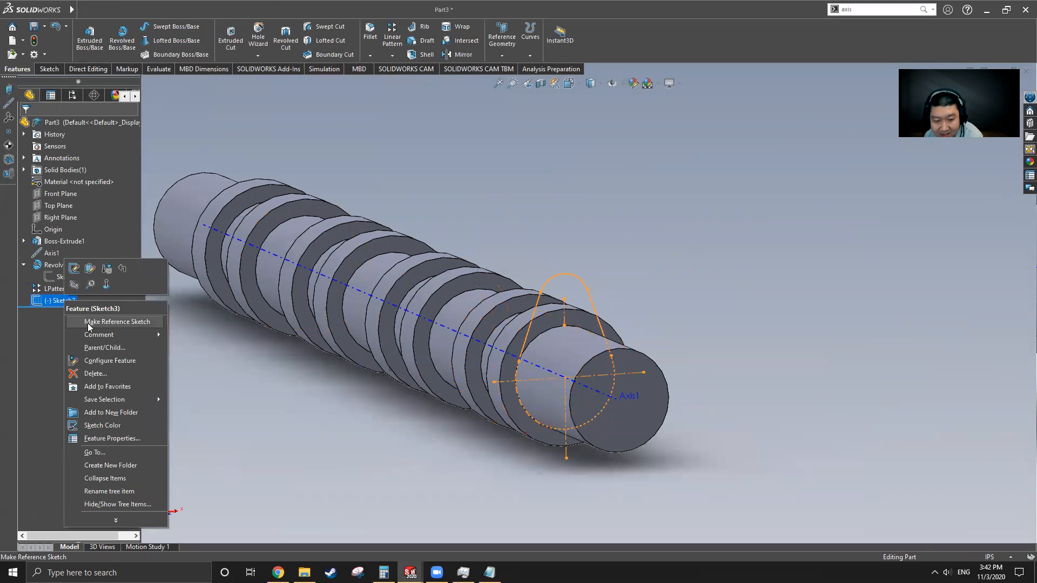
click(95, 374)
click(585, 233)
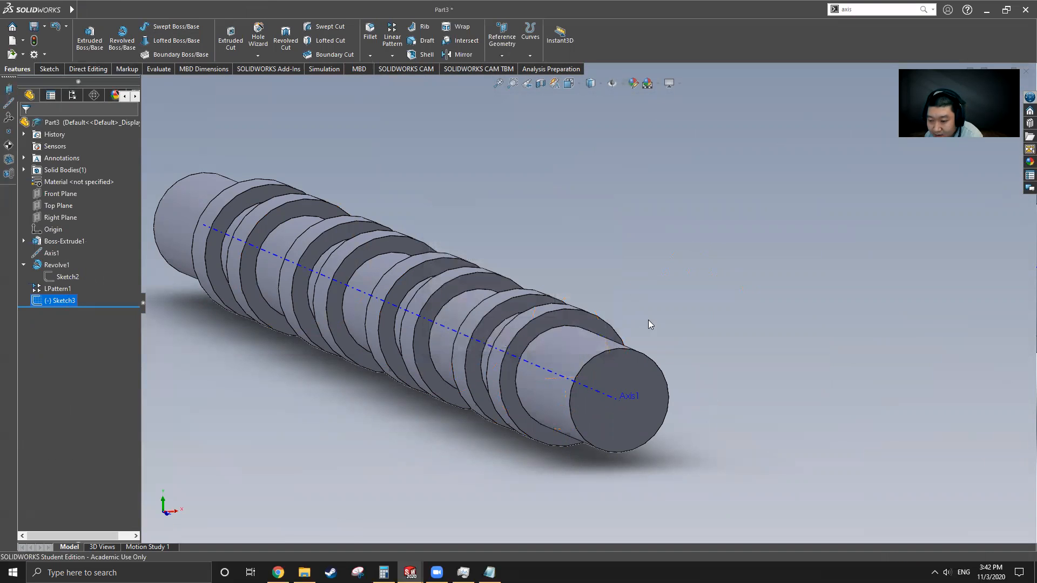
Step: Start a new sketch on the end collar's ring face, viewed normal to it
click(551, 319)
click(50, 70)
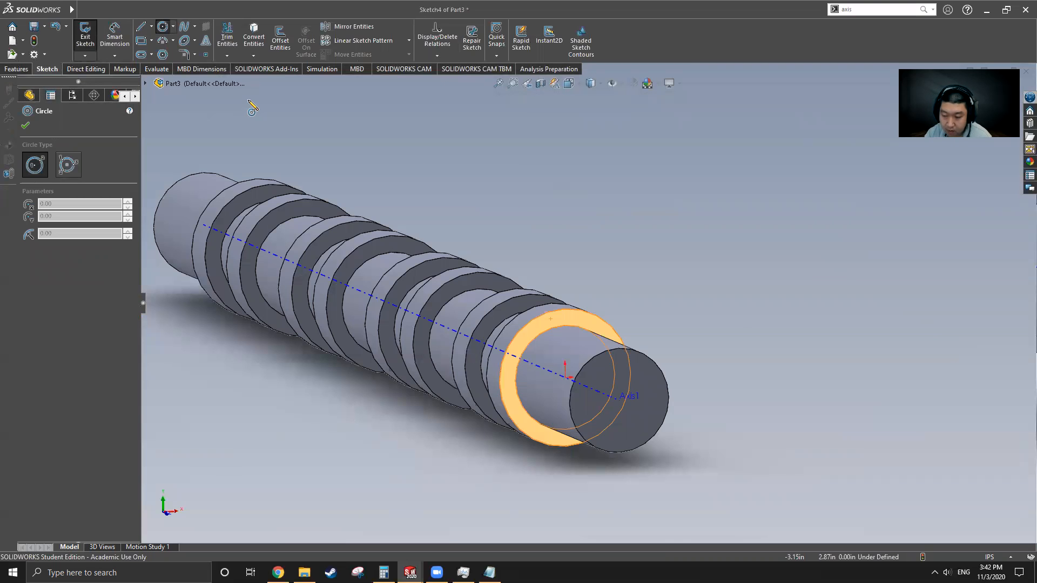
key(ctrl+8)
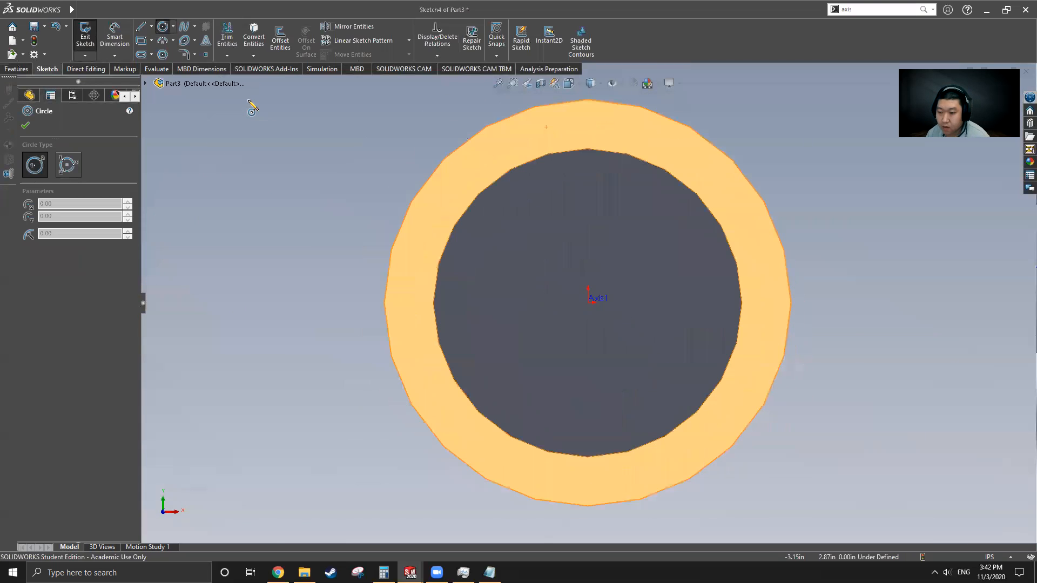
Step: Draw horizontal and vertical centerlines crossing at the shaft axis (Axis1)
click(152, 26)
click(162, 53)
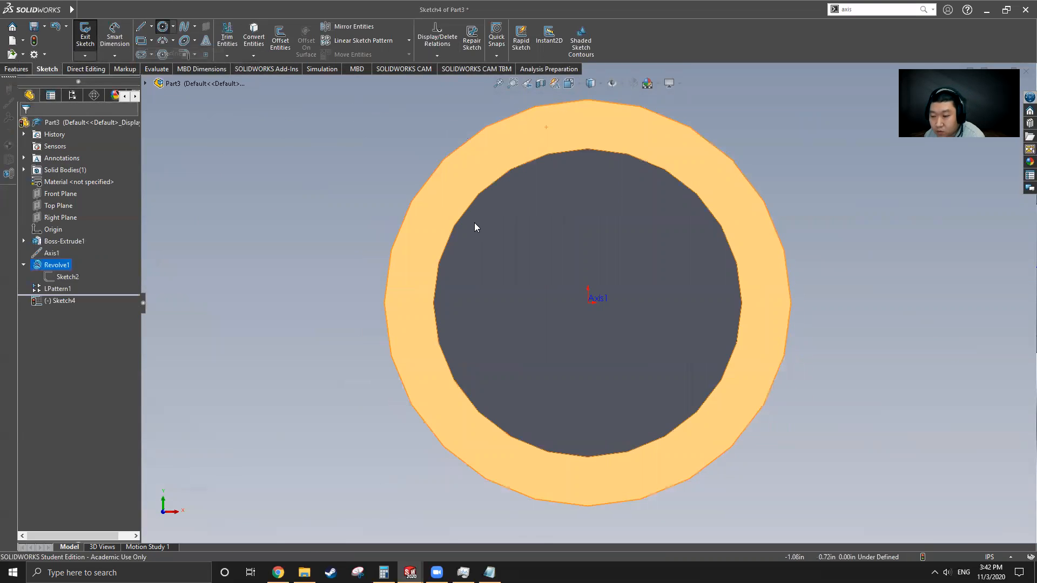
click(362, 303)
click(836, 303)
scroll(639, 338, up, 3)
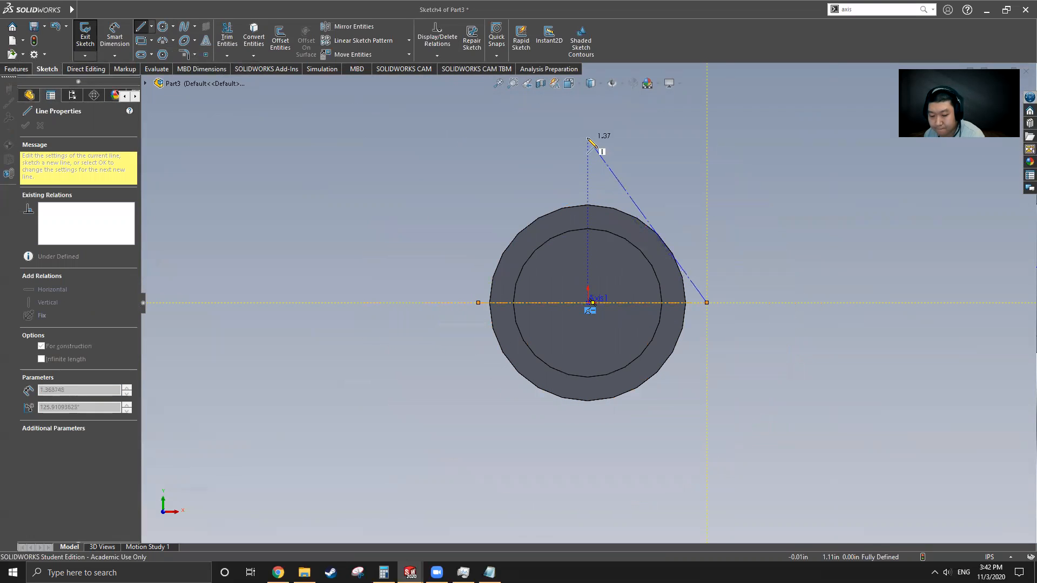
key(Escape)
key(Escape)
click(151, 26)
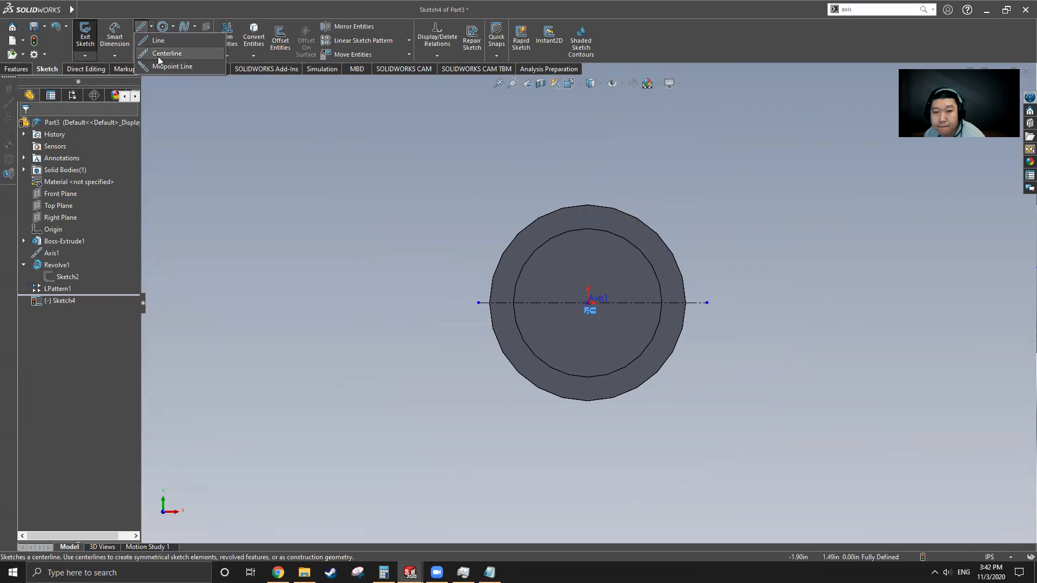
click(162, 53)
click(587, 173)
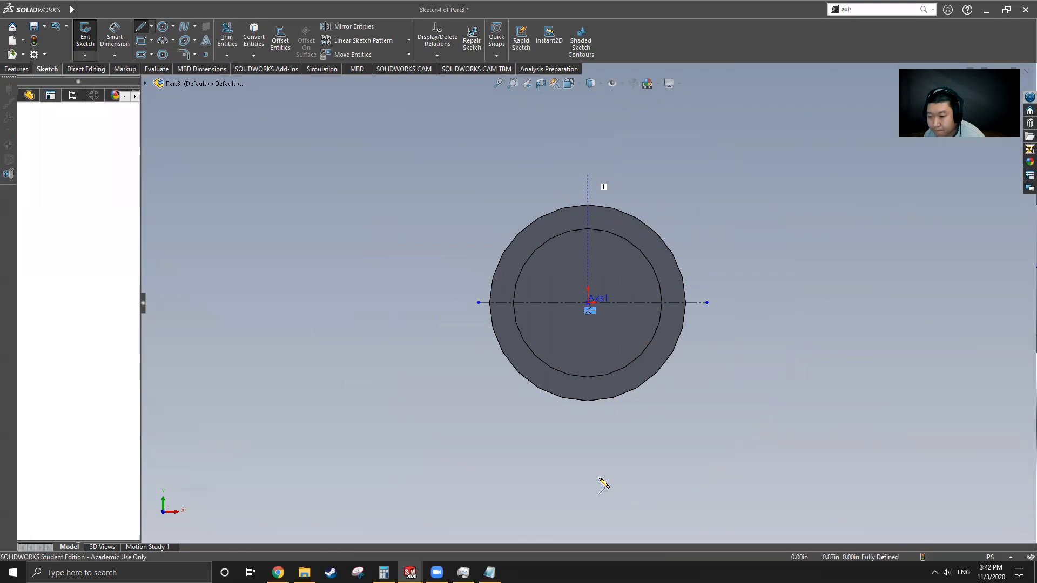
click(588, 432)
key(Escape)
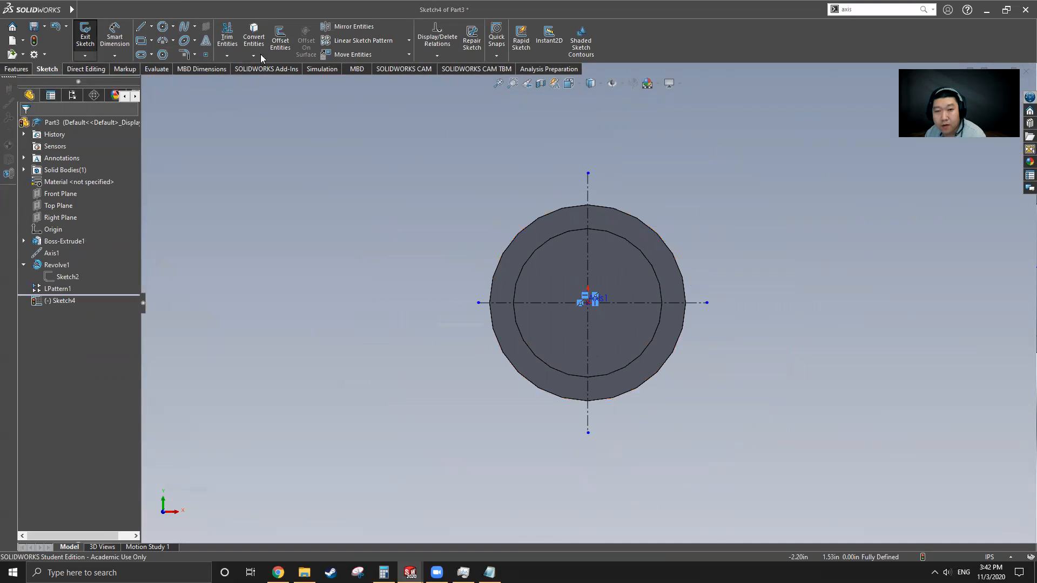
Step: Convert the collar's outer circular edge into the sketch
click(254, 37)
click(636, 219)
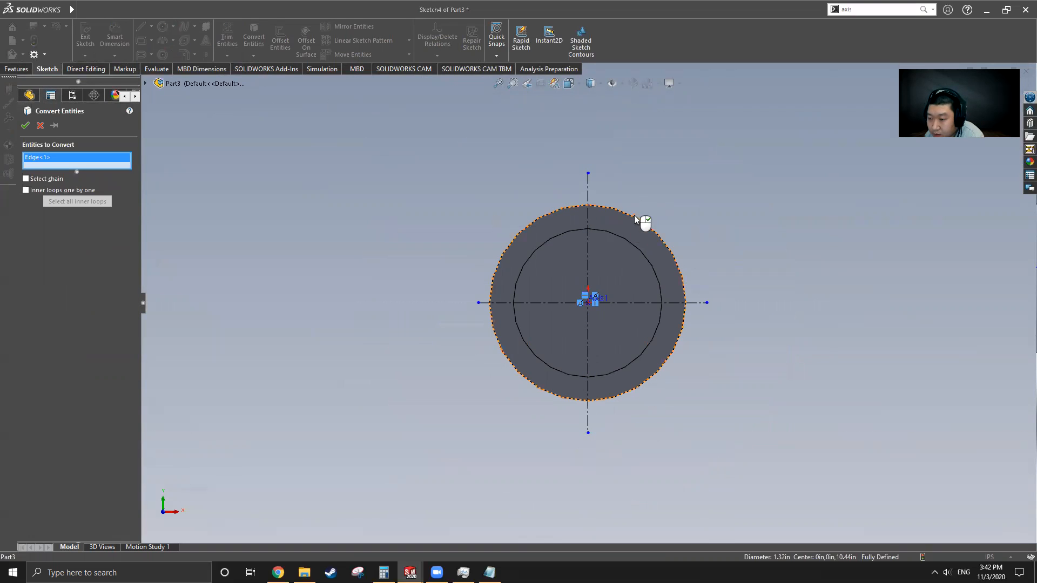
click(25, 126)
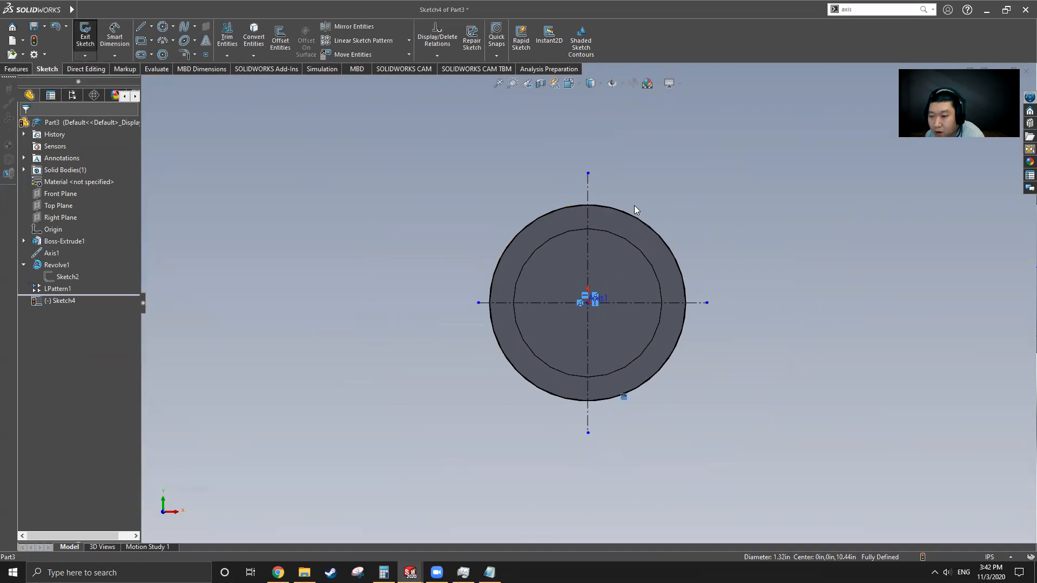
scroll(612, 219, down, 3)
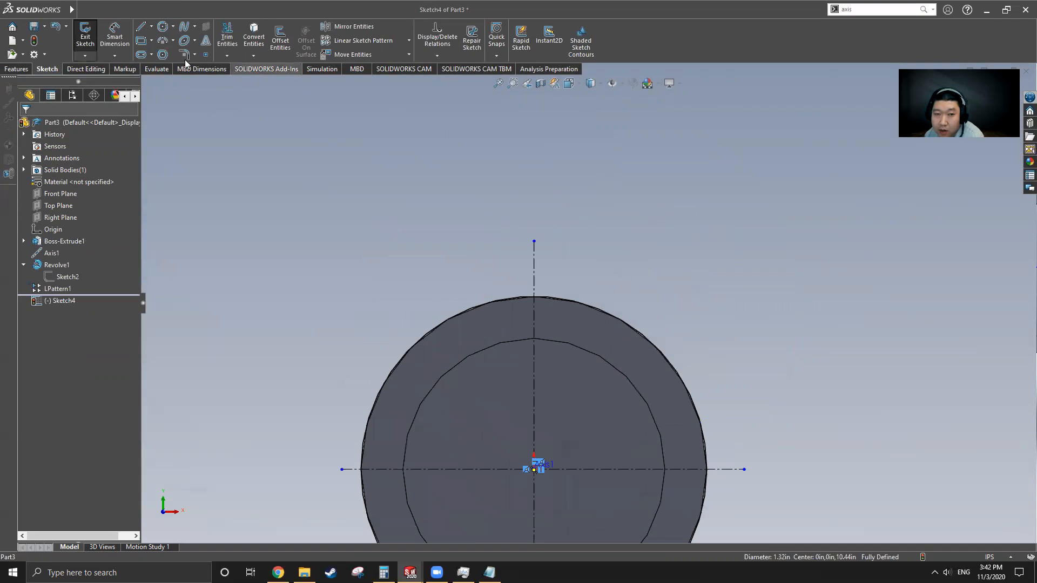
Step: Draw a circle on the vertical centerline above the shaft and dimension it Ø0.50
click(163, 27)
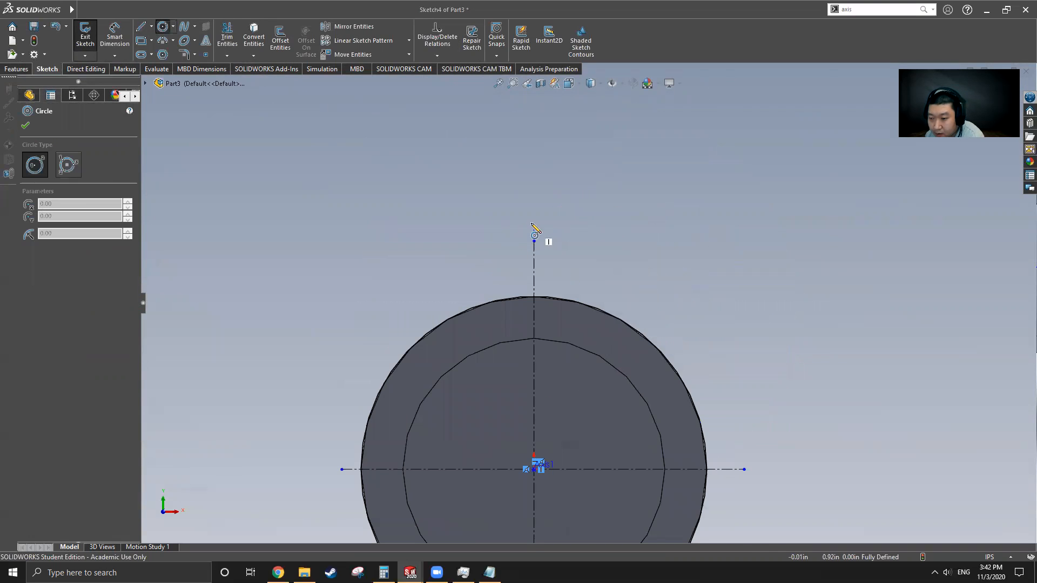
mouse_move(533, 206)
mouse_down()
mouse_move(579, 281)
mouse_move(575, 270)
mouse_move(594, 269)
mouse_up()
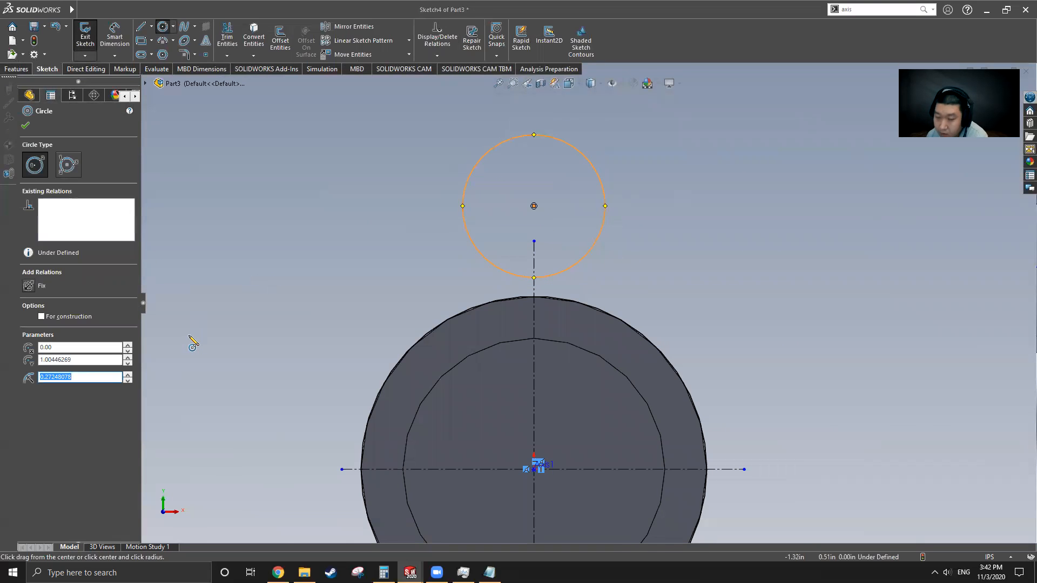
click(115, 37)
click(574, 146)
click(646, 139)
key(Return)
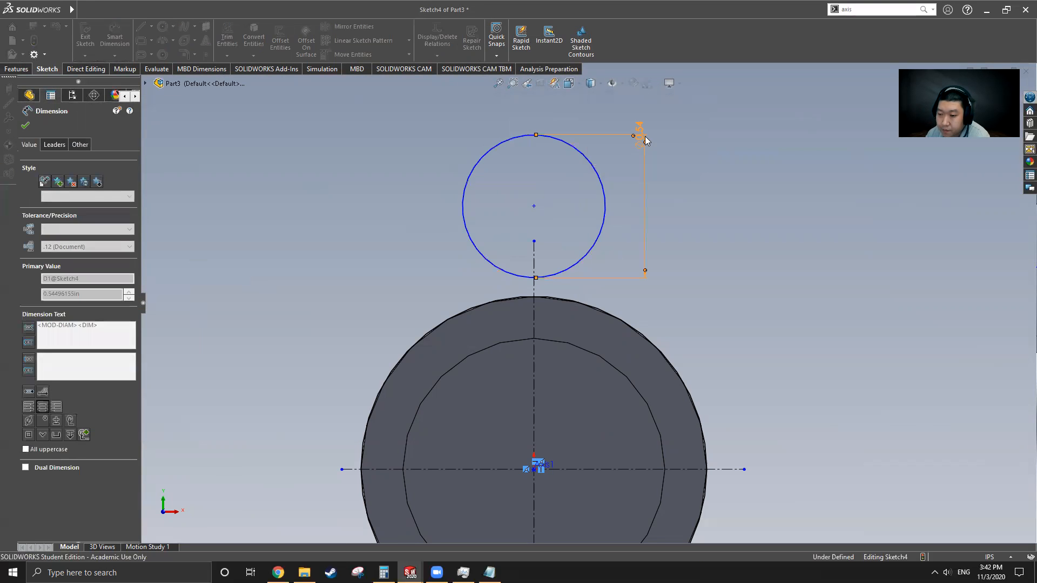
Step: Dimension the circle's centre 0.75 above the shaft origin
click(534, 206)
click(534, 469)
click(475, 324)
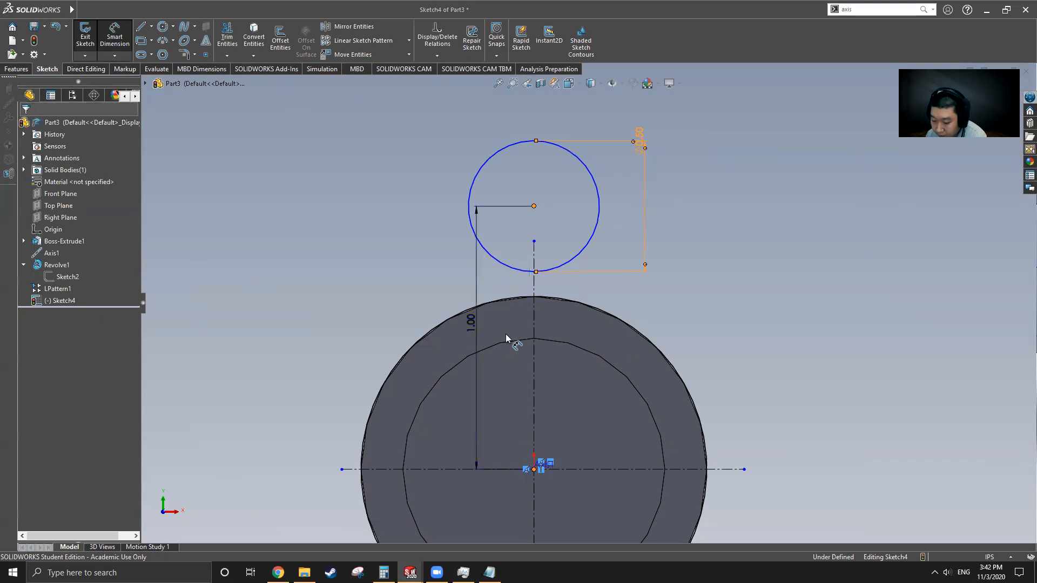
text(.75)
key(Return)
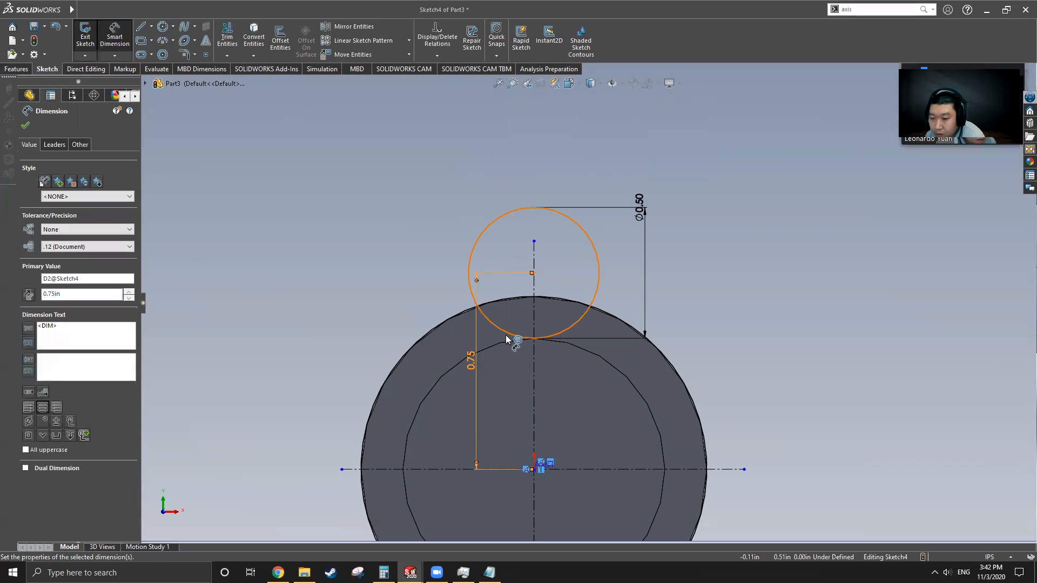
click(141, 26)
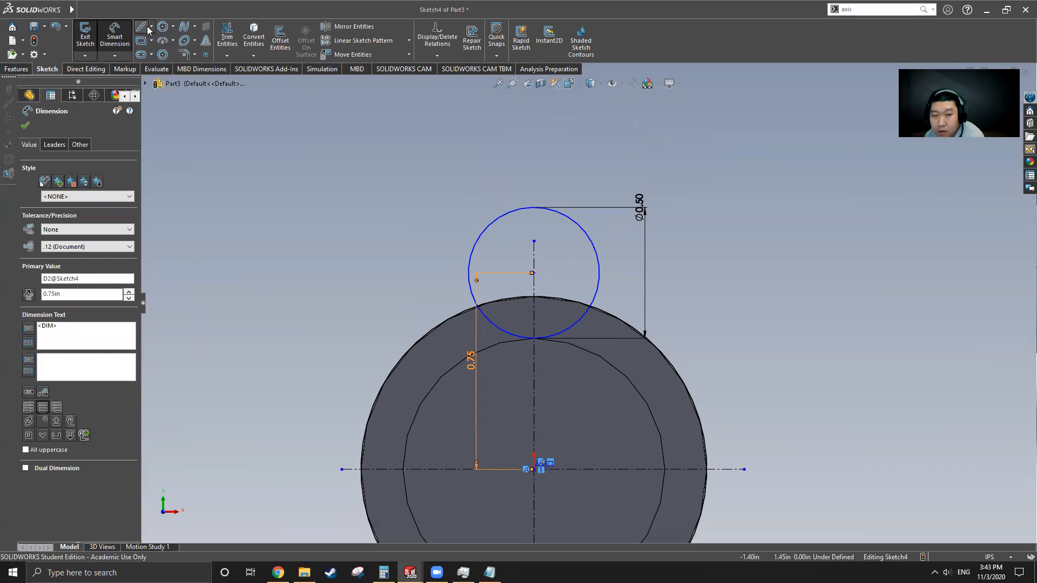
Step: Draw a tangent line from the small circle to the collar edge and mirror it about the vertical centerline
click(471, 253)
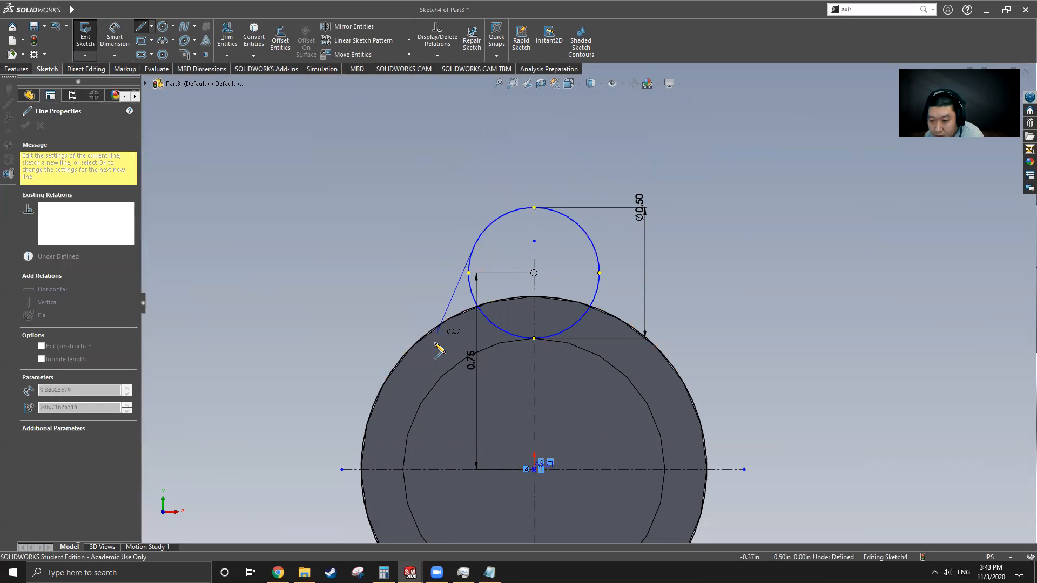
click(389, 375)
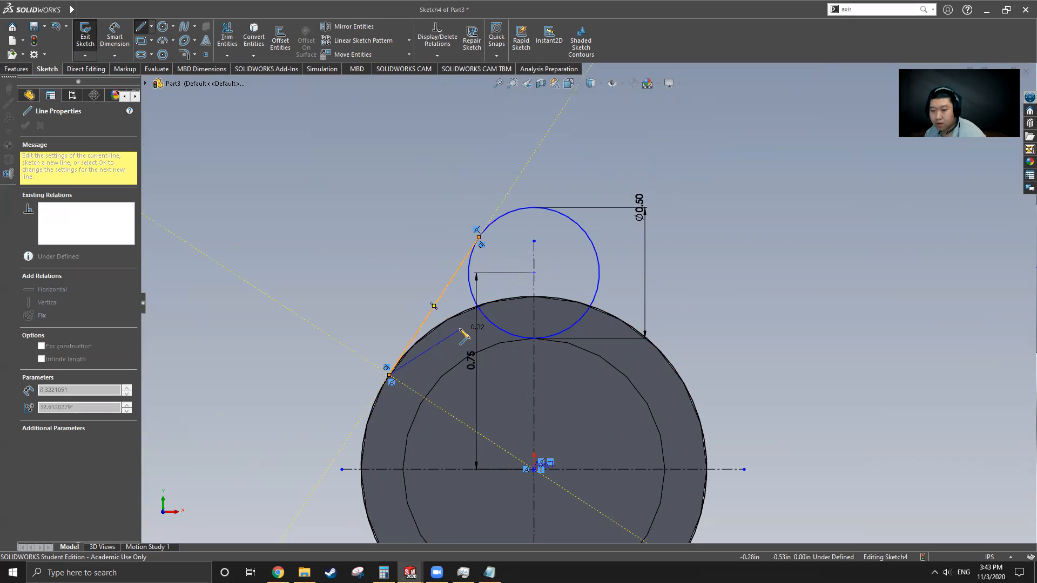
key(Escape)
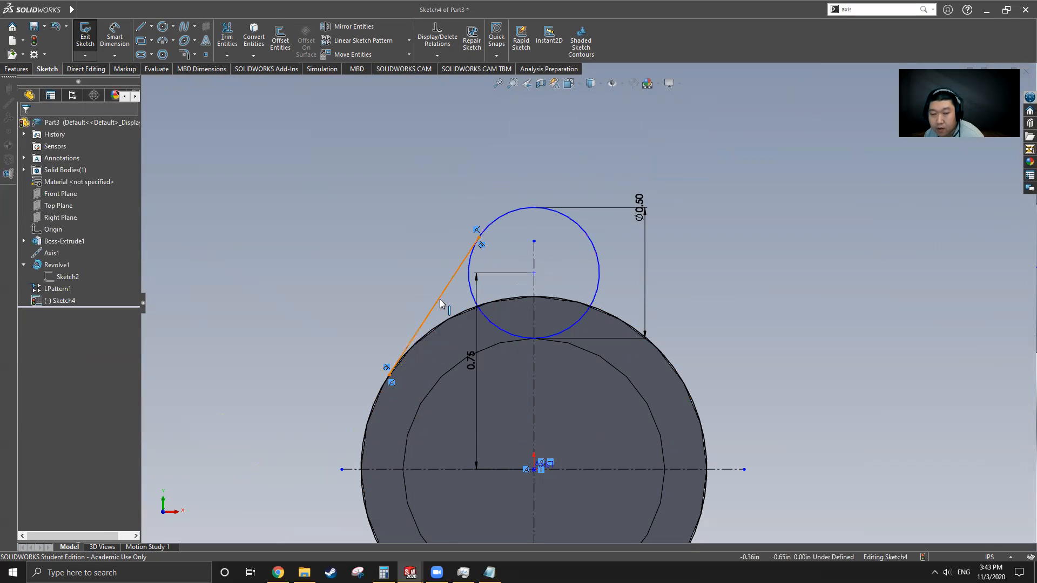
click(440, 300)
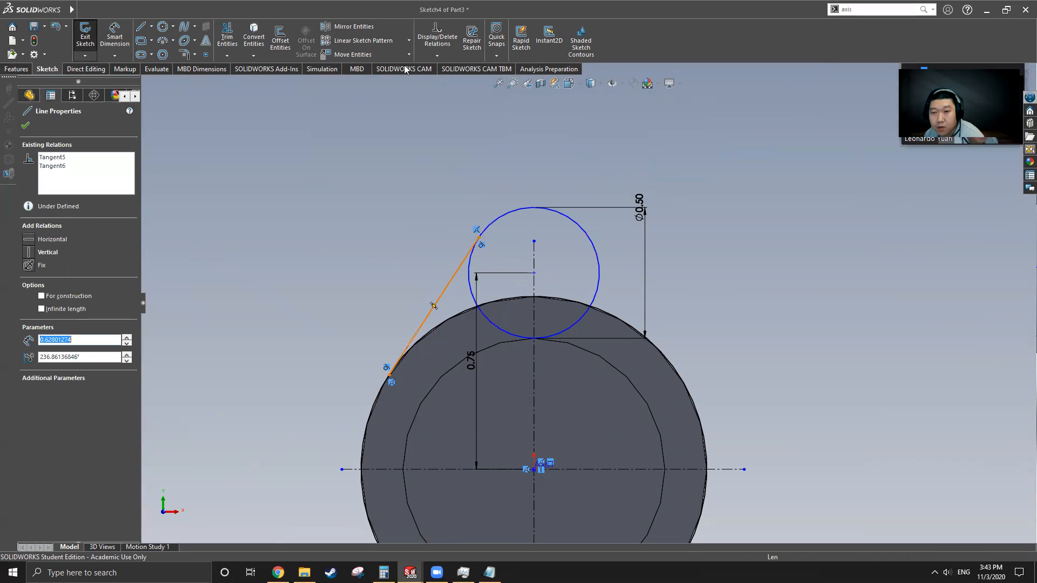
click(348, 27)
click(79, 261)
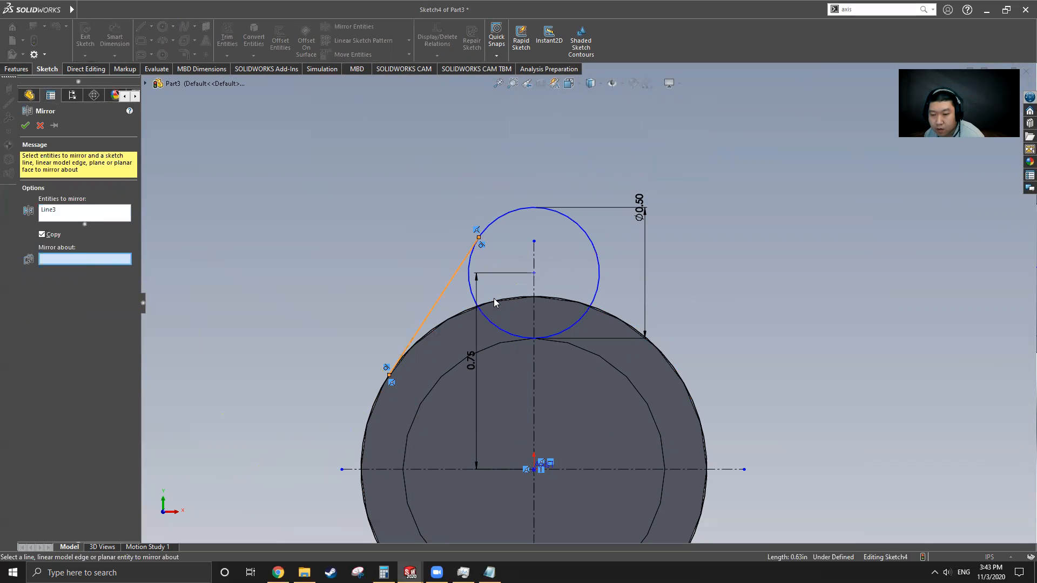
click(534, 291)
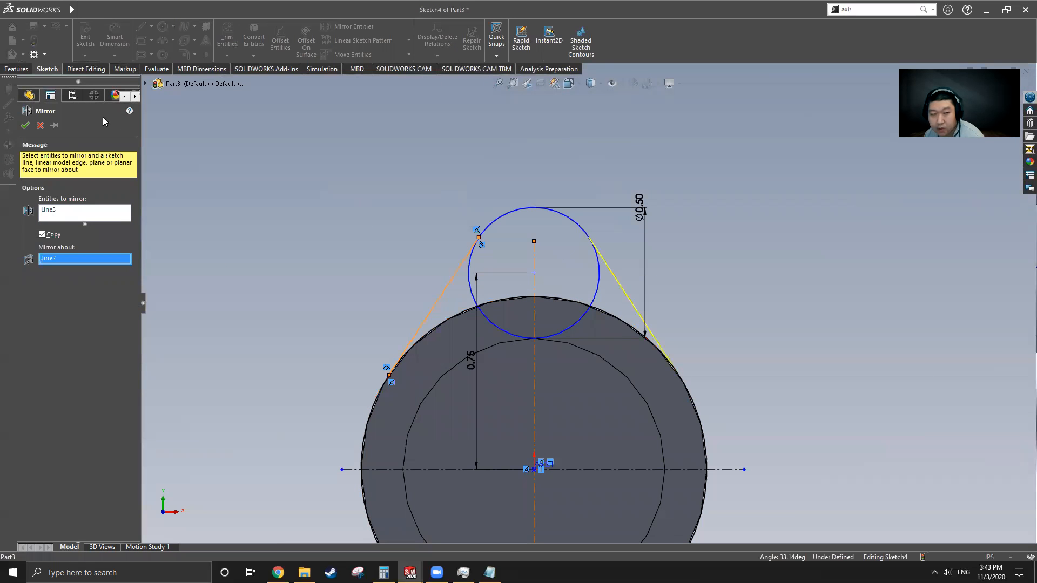
click(25, 127)
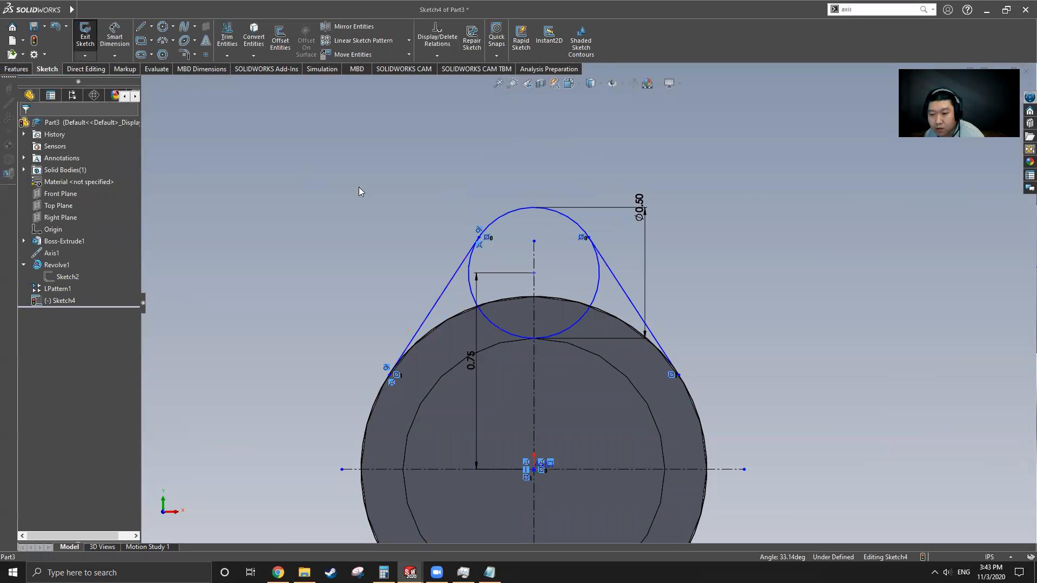
Step: Power-trim the small circle's extra arcs to leave a closed lobe outline
click(219, 35)
scroll(528, 250, up, 2)
scroll(607, 370, down, 3)
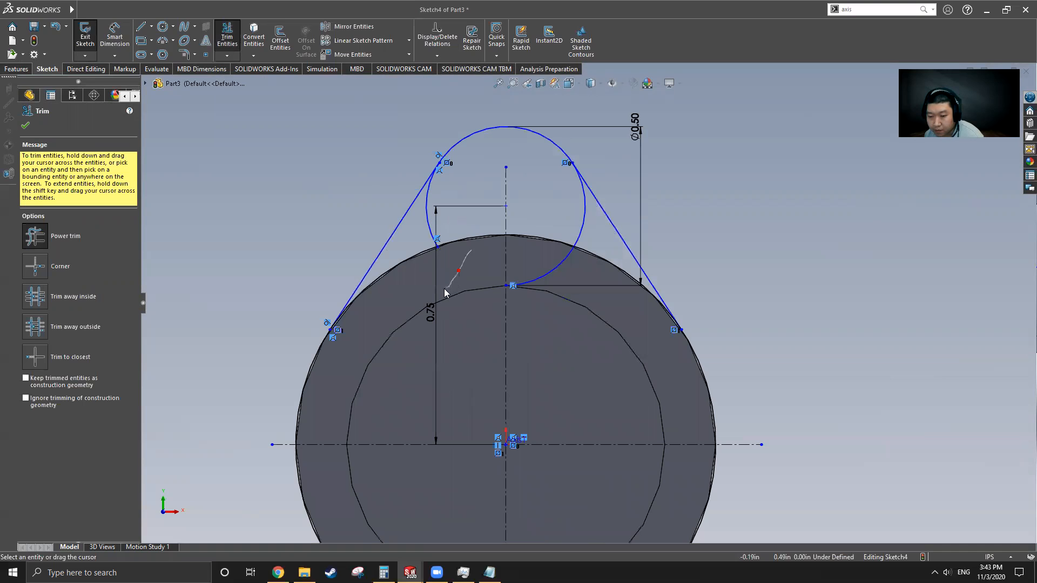
mouse_move(420, 279)
mouse_down()
mouse_move(410, 251)
mouse_move(430, 220)
mouse_up()
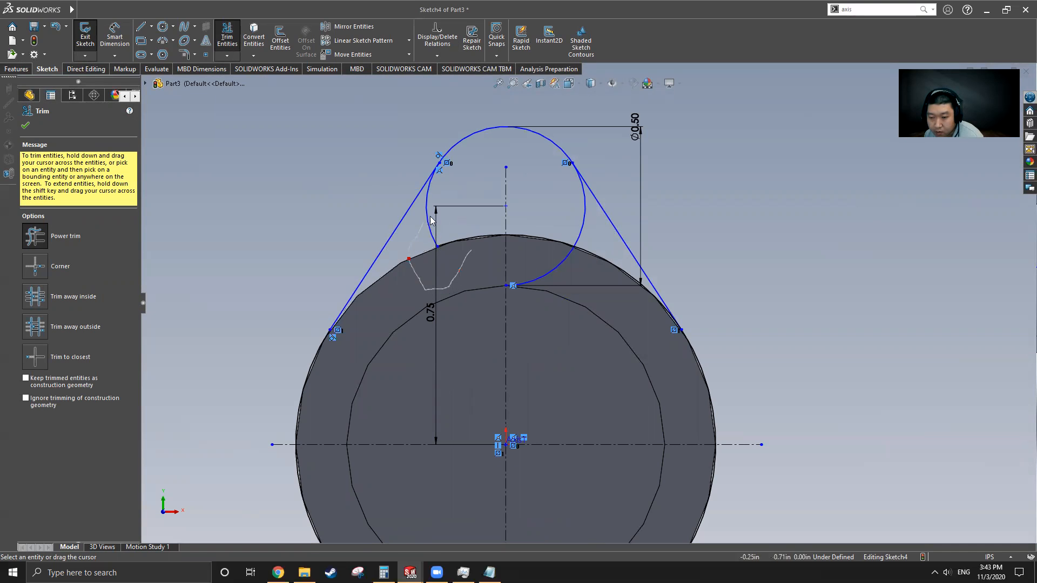
mouse_move(522, 240)
mouse_down()
mouse_move(558, 285)
mouse_move(582, 217)
mouse_move(572, 236)
mouse_up()
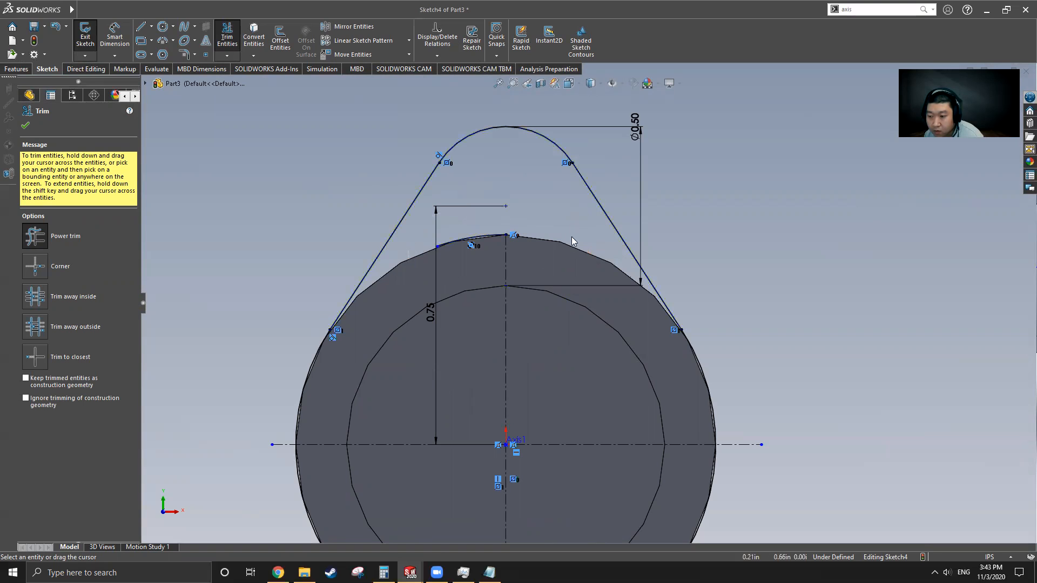
click(25, 126)
scroll(567, 281, down, 5)
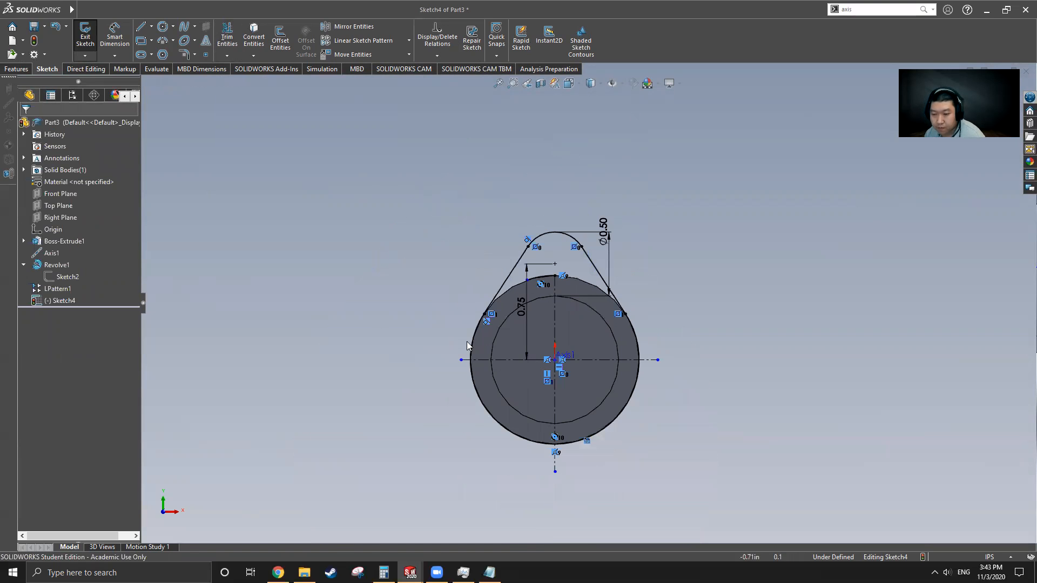
Step: Cancel the extrusion and trim the leftover short arc from the cam sketch
mouse_move(581, 391)
middle_down()
mouse_move(572, 345)
mouse_move(583, 352)
middle_up()
click(16, 70)
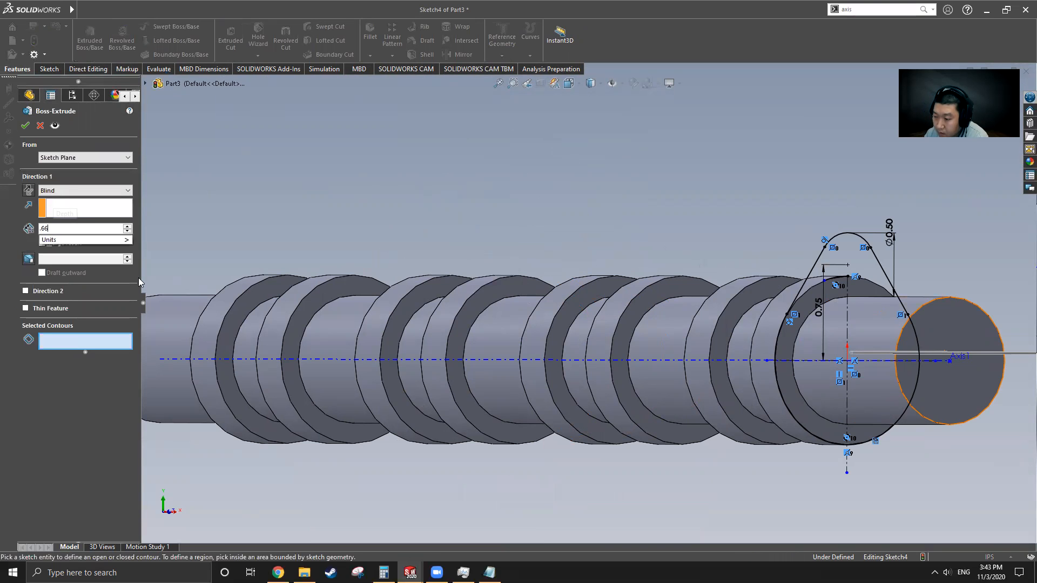
scroll(590, 303, up, 2)
mouse_move(678, 324)
middle_down()
mouse_move(755, 328)
mouse_move(665, 320)
middle_up()
scroll(686, 303, down, 8)
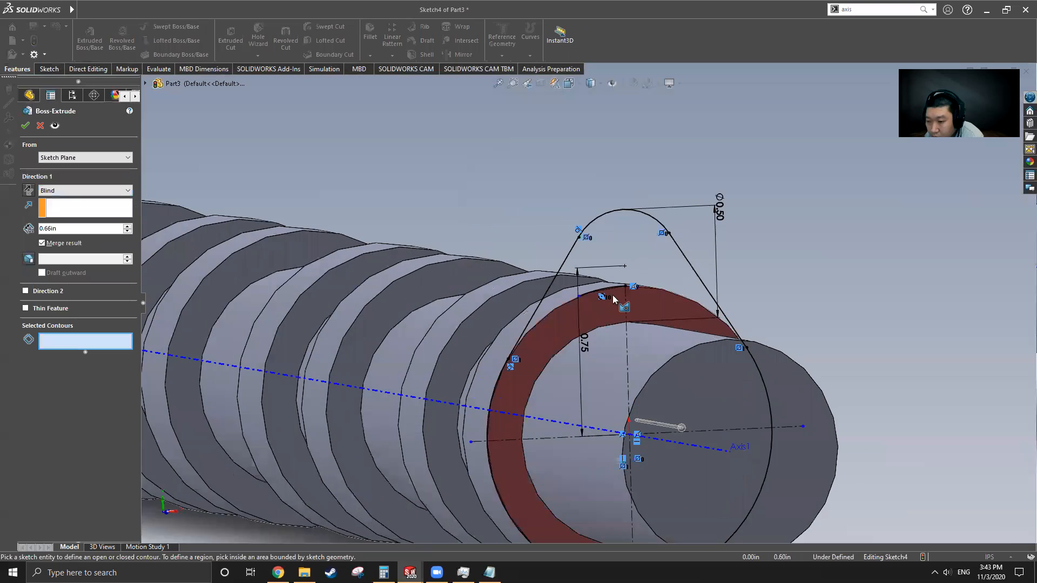
click(40, 127)
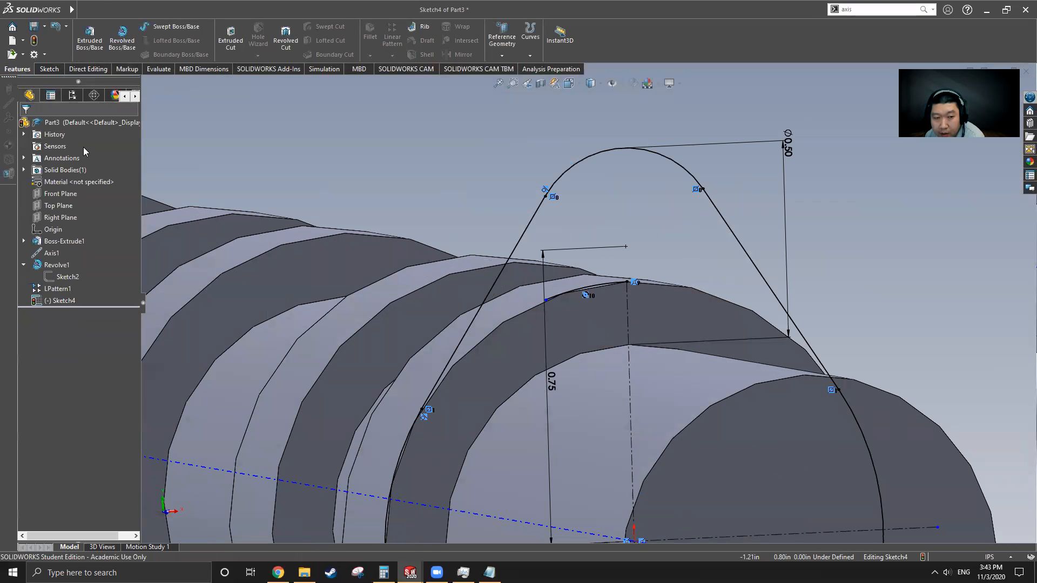
click(48, 69)
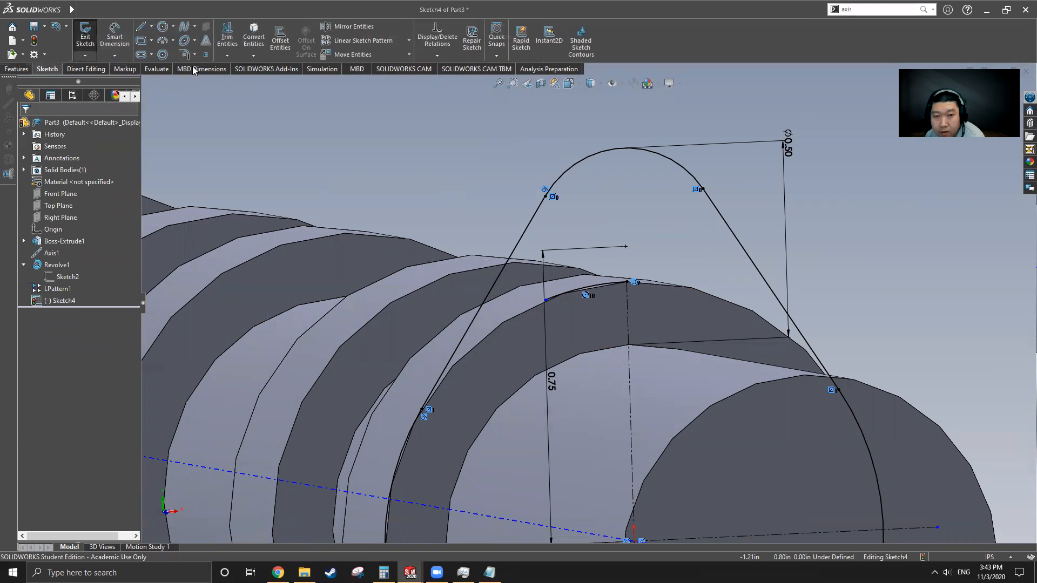
click(227, 37)
drag(591, 290, 591, 301)
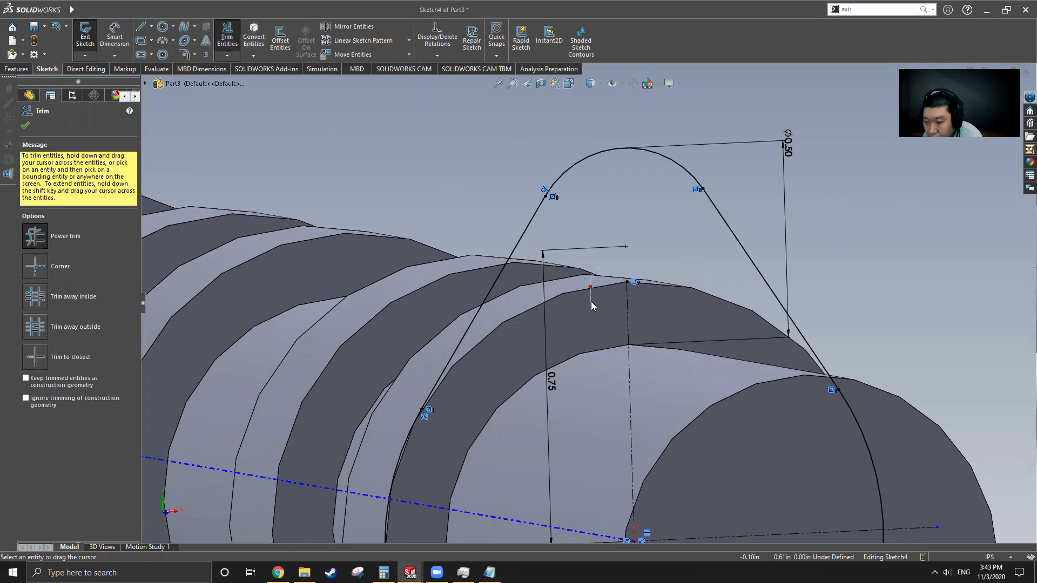
click(25, 126)
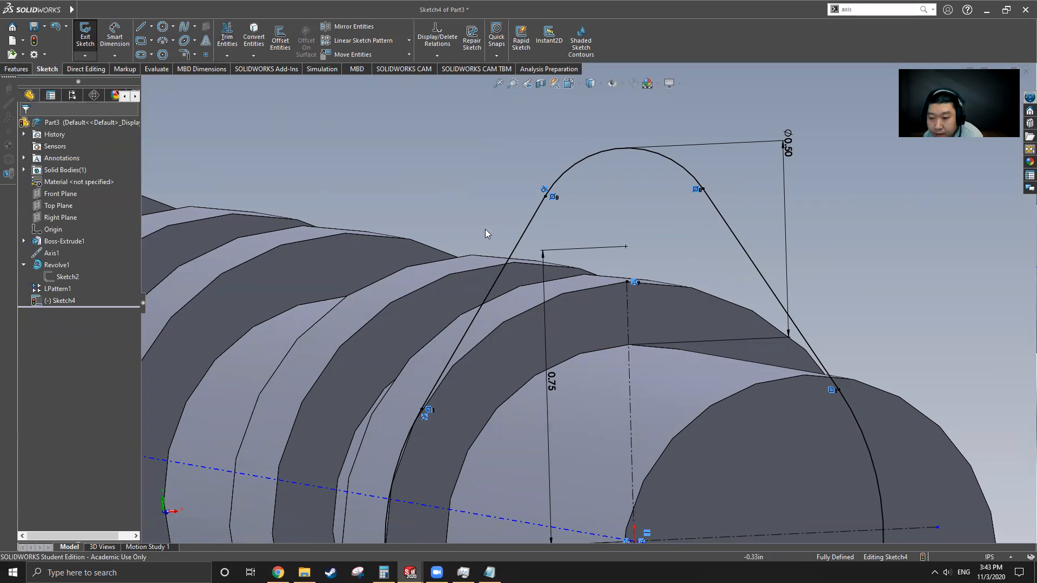
Step: Extrude the cam profile as a blind boss at 0.66 in, checking the extrusion direction
scroll(591, 303, up, 2)
click(17, 69)
click(89, 38)
scroll(561, 302, up, 3)
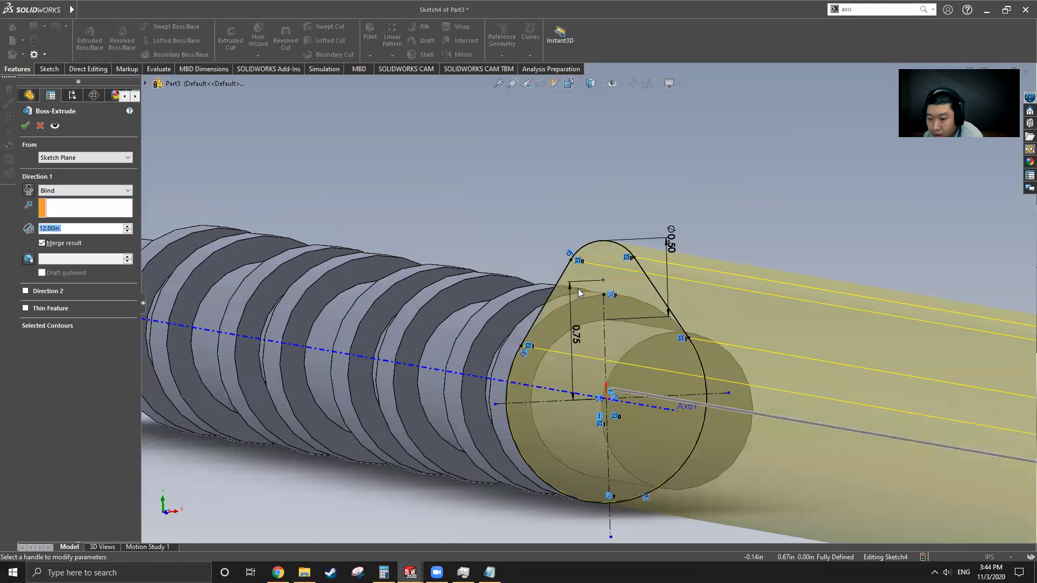
text(.66)
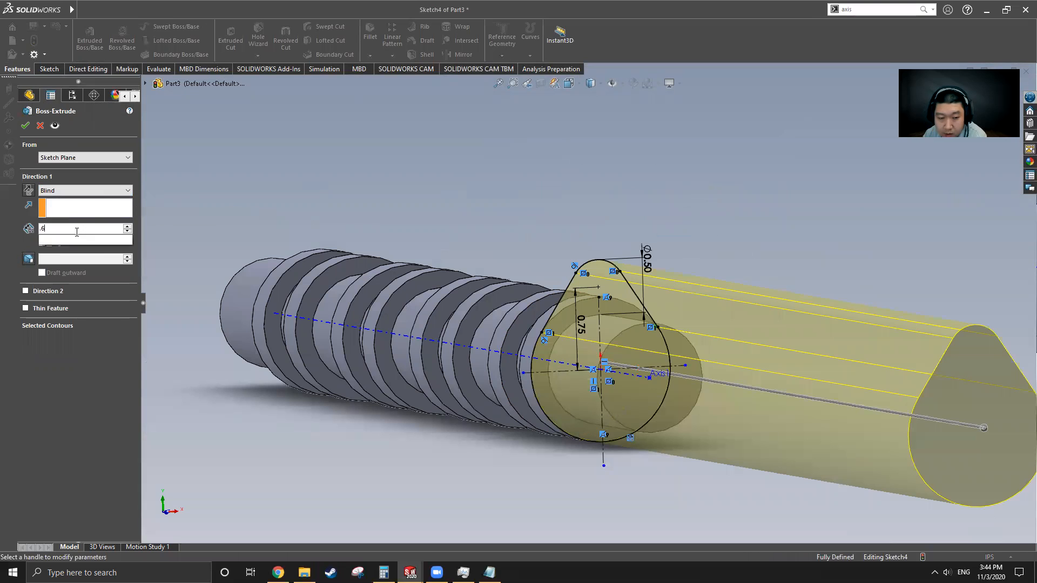
key(Return)
middle_drag(587, 397, 648, 371)
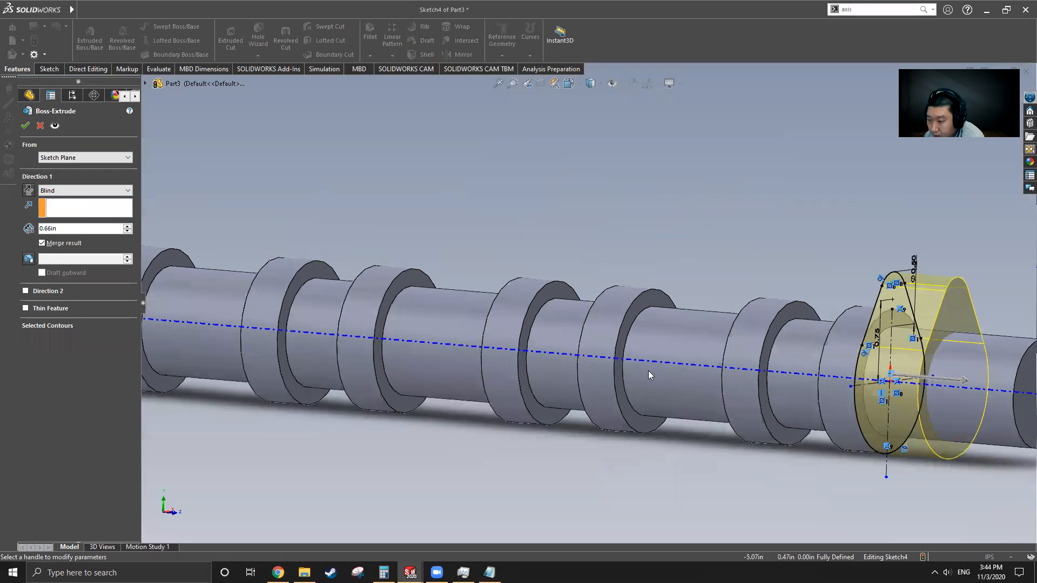
click(29, 191)
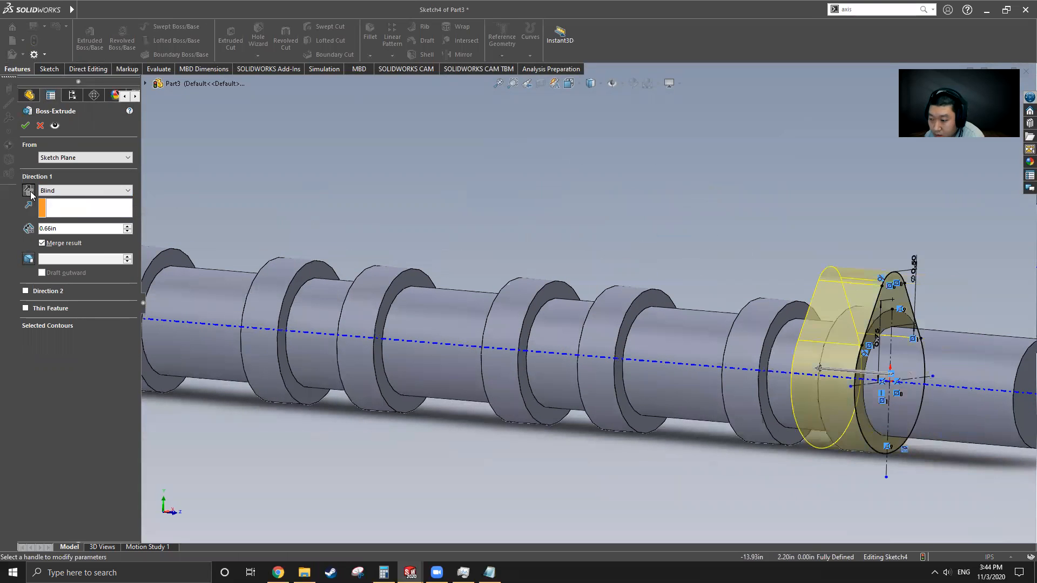
click(29, 191)
click(28, 192)
Step: Change the lobe's extrusion depth to 0.38 in and confirm the boss
middle_drag(737, 395, 789, 399)
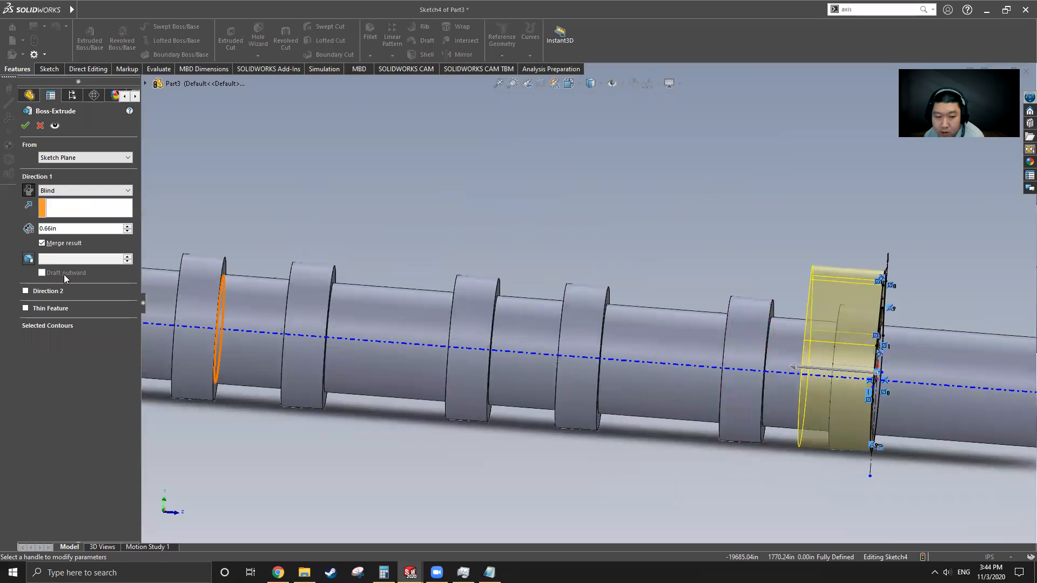
double_click(61, 228)
text(.38)
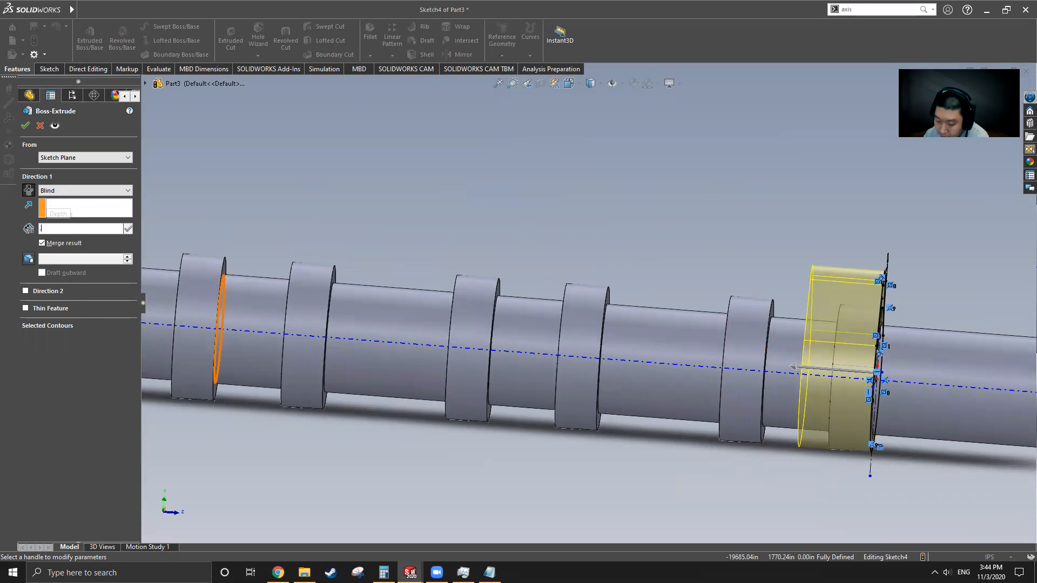
key(Return)
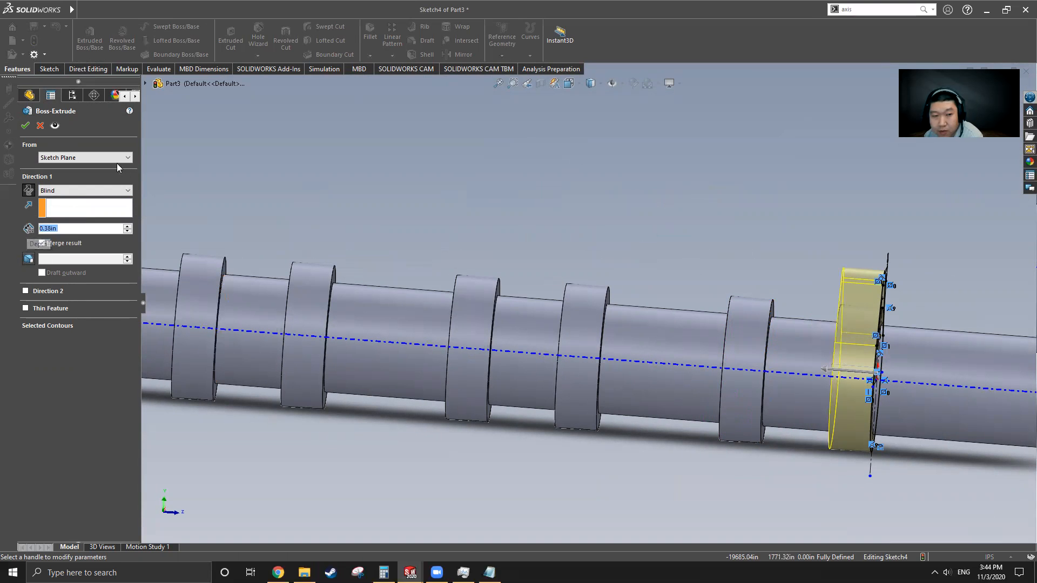
key(Return)
scroll(826, 356, up, 2)
middle_drag(799, 354, 737, 331)
Step: Switch to the original Cam Shaft and roll its history forward to show the Boss-Extrude3 lobe
mouse_move(56, 8)
click(215, 10)
mouse_move(237, 12)
click(252, 136)
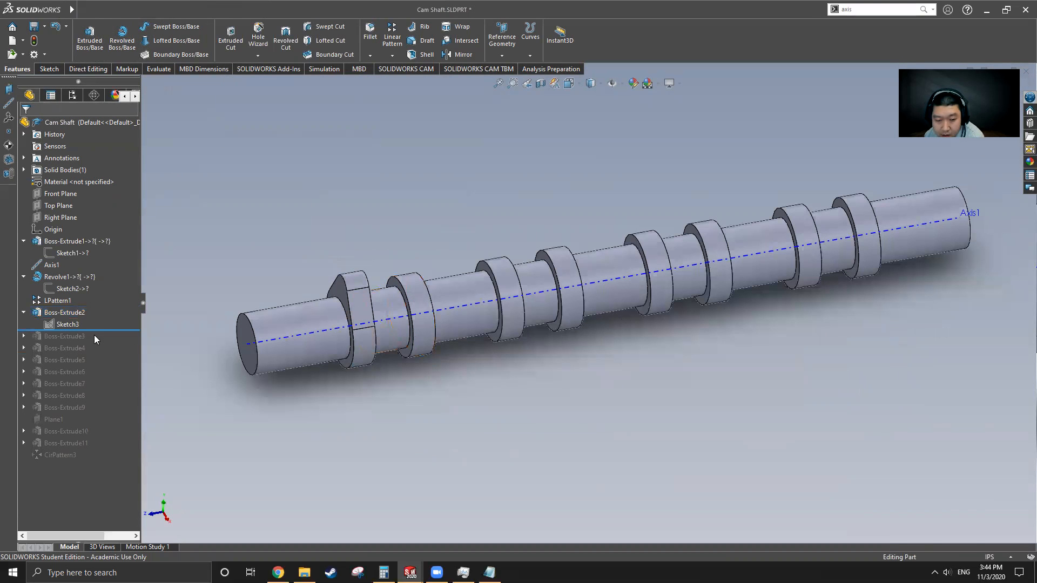
drag(101, 330, 102, 342)
middle_drag(432, 353, 511, 336)
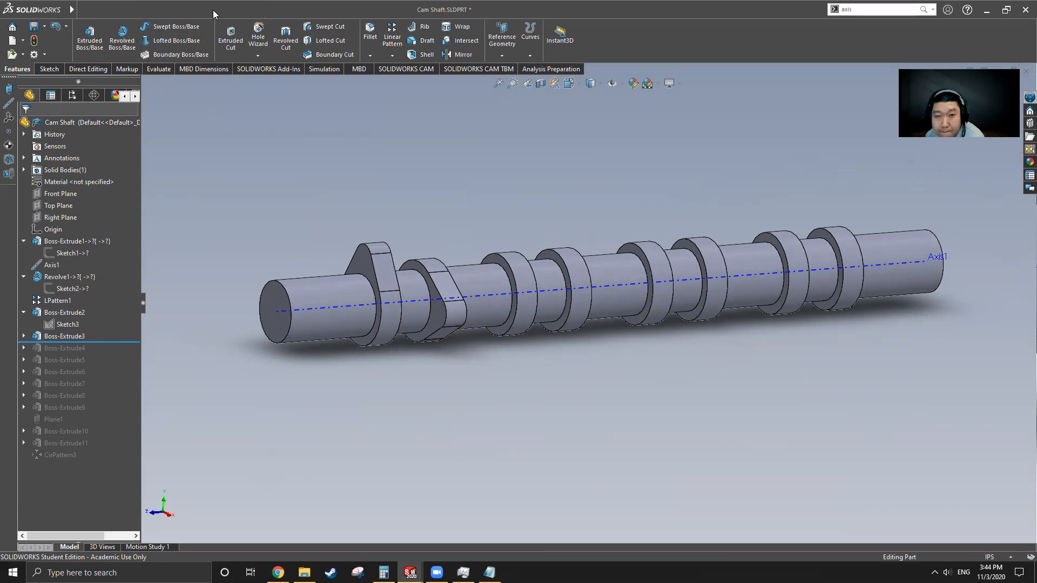
Step: Return to Part3 and begin a new centerline sketch on the collar face
click(235, 10)
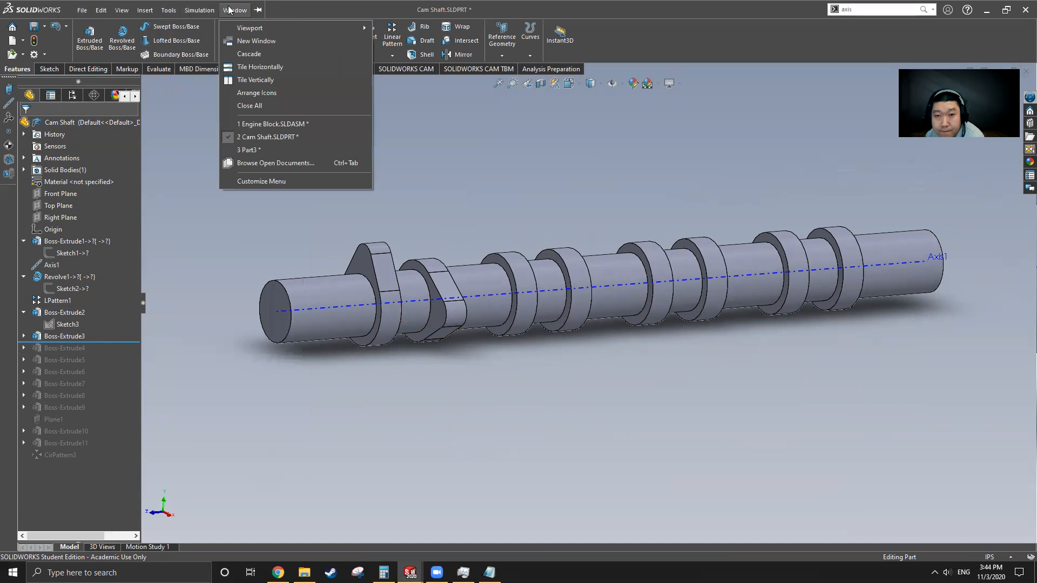
click(262, 150)
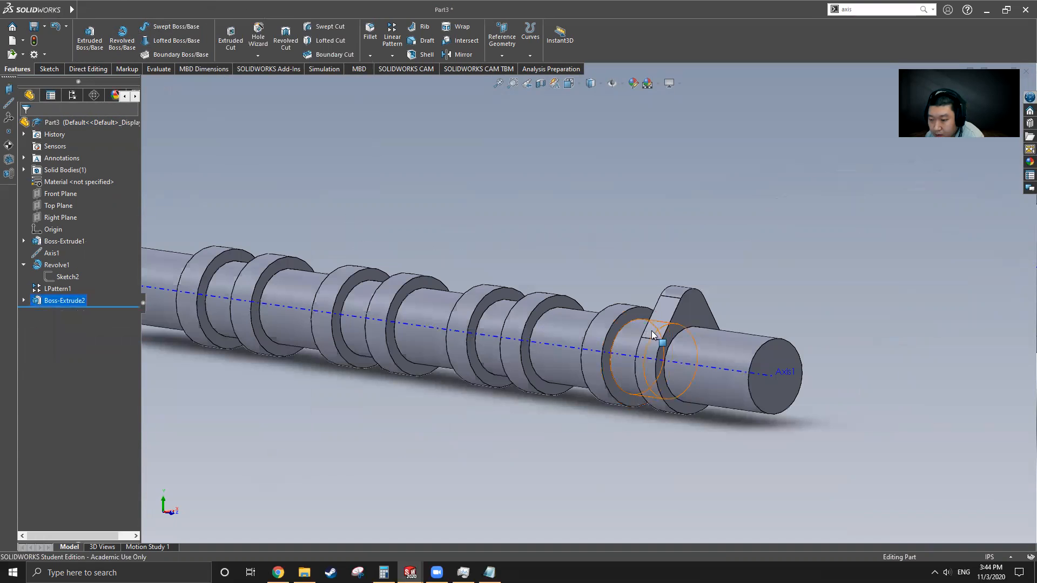
middle_drag(654, 336, 554, 424)
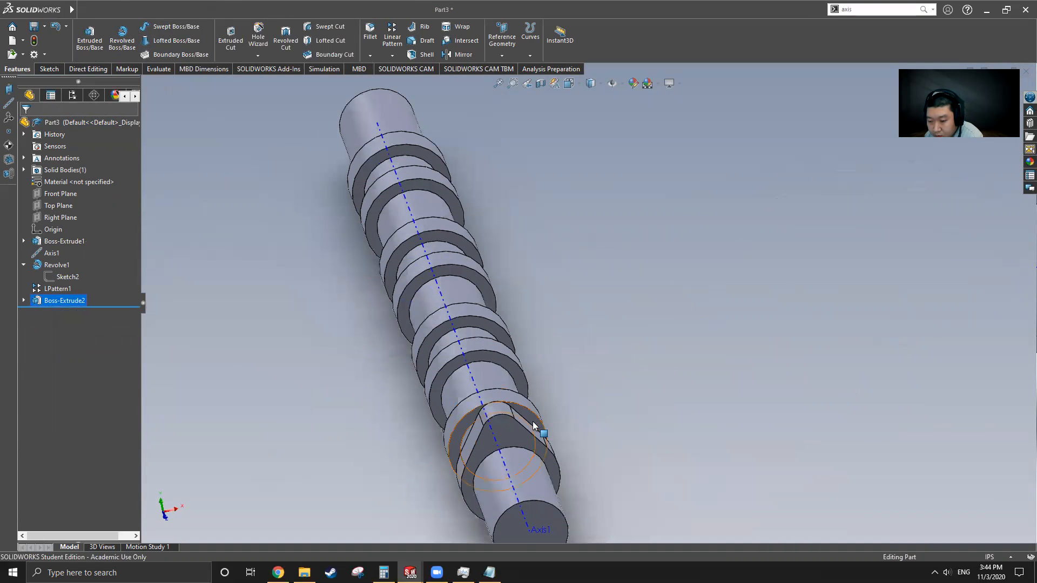
click(534, 427)
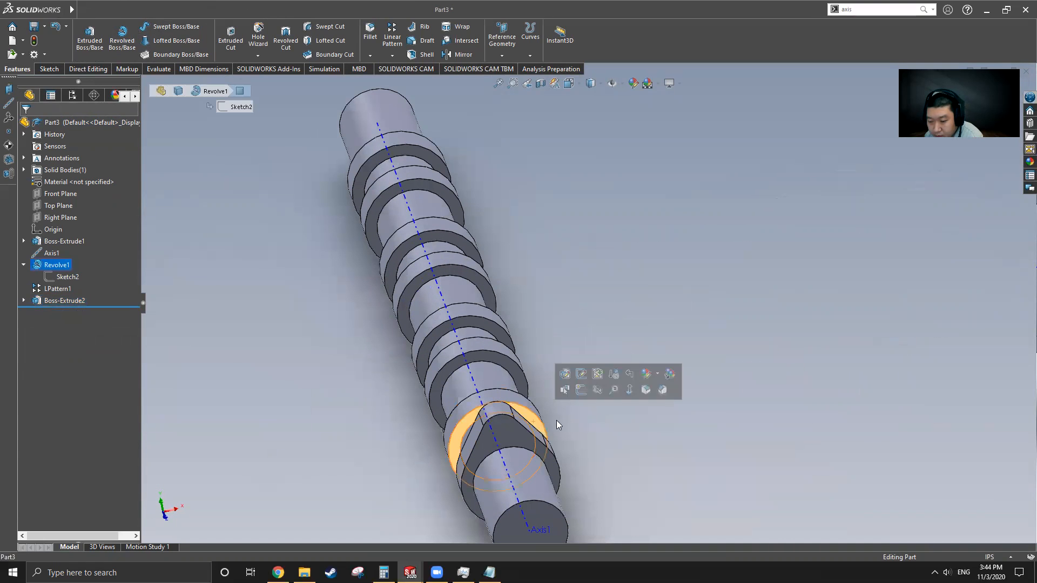
click(49, 68)
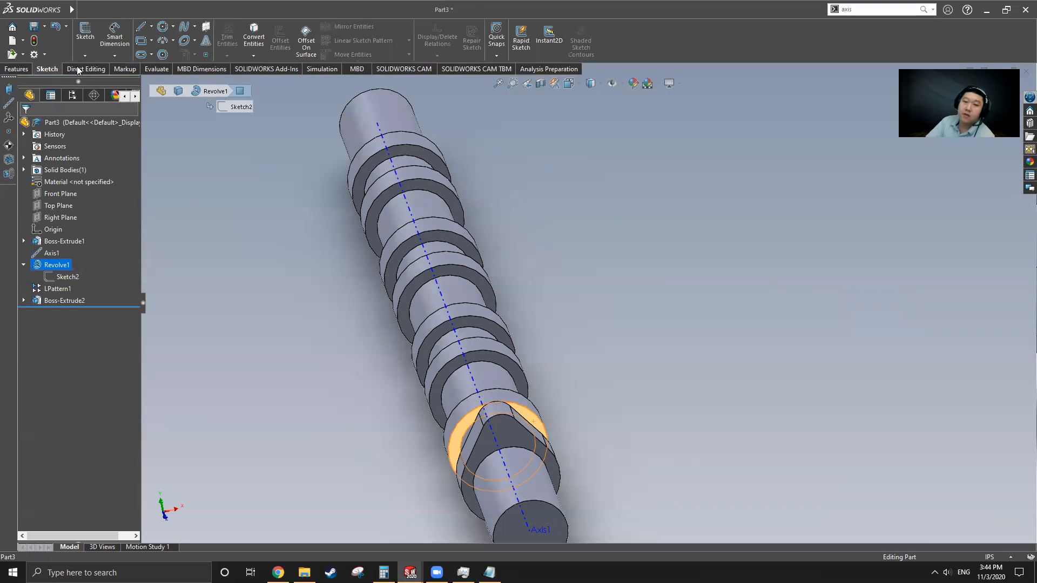
click(152, 26)
click(162, 53)
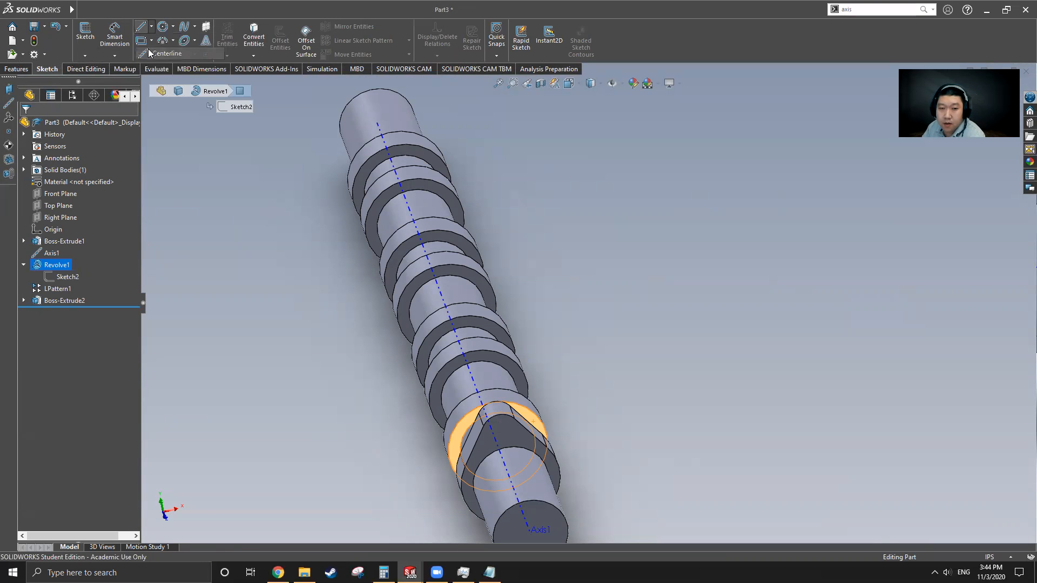
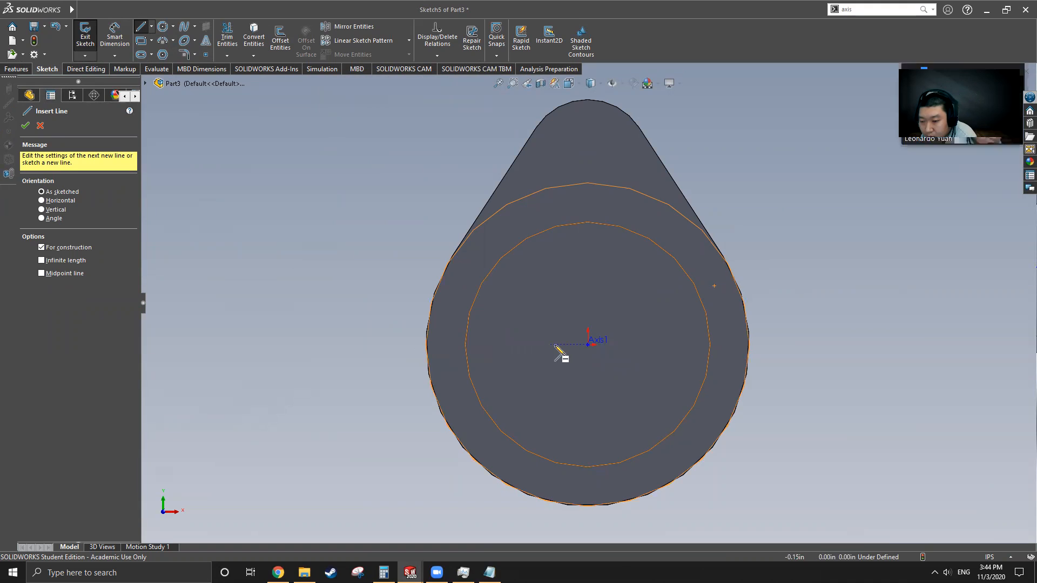
Step: Draw a horizontal centerline through Axis1 across the part
click(551, 344)
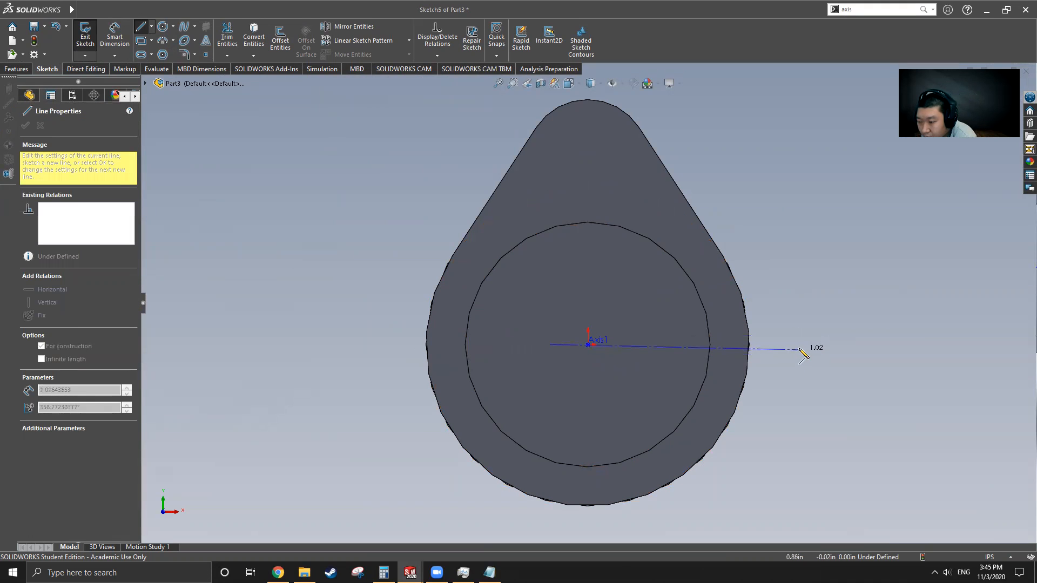
click(800, 344)
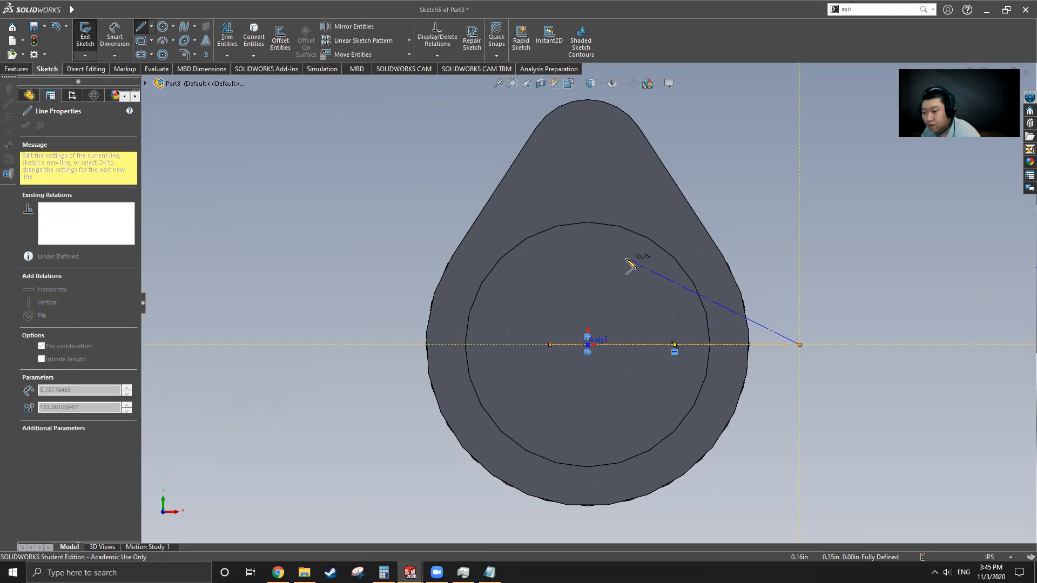
key(Escape)
scroll(510, 286, up, 3)
scroll(775, 332, down, 2)
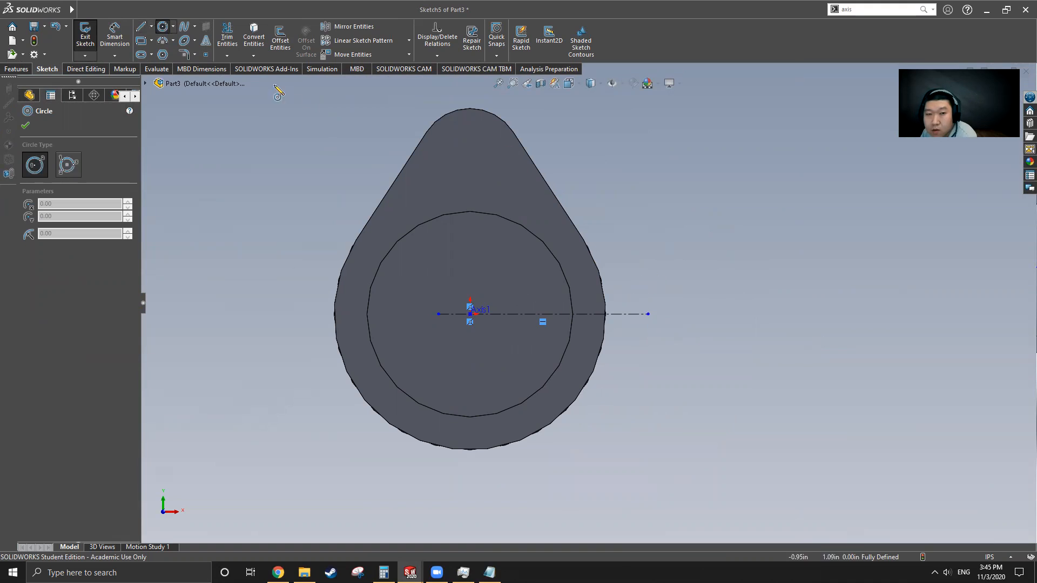
Step: Convert the part's outer edge into sketch geometry, giving the teardrop outline
click(247, 33)
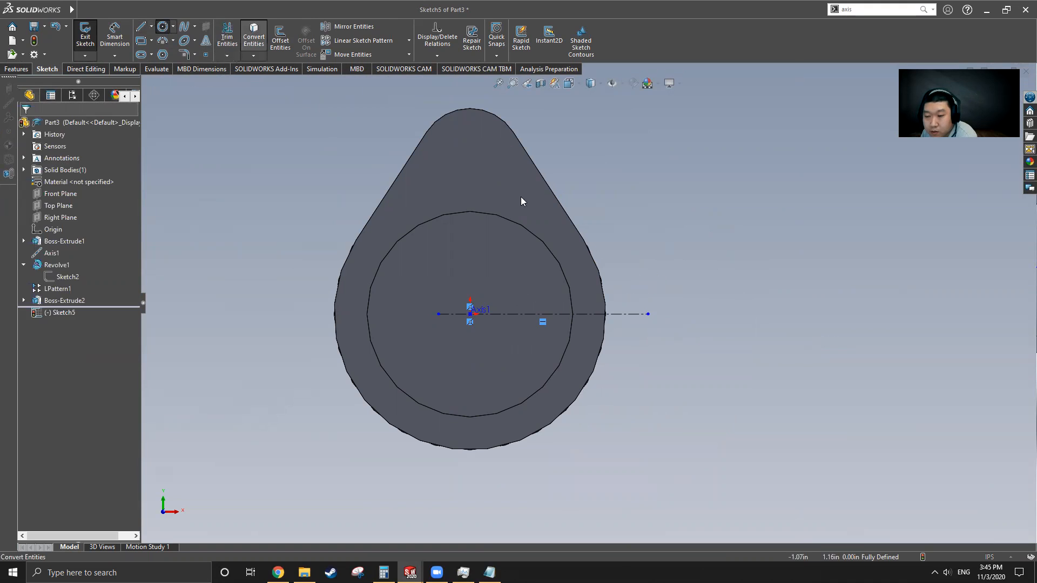
click(605, 297)
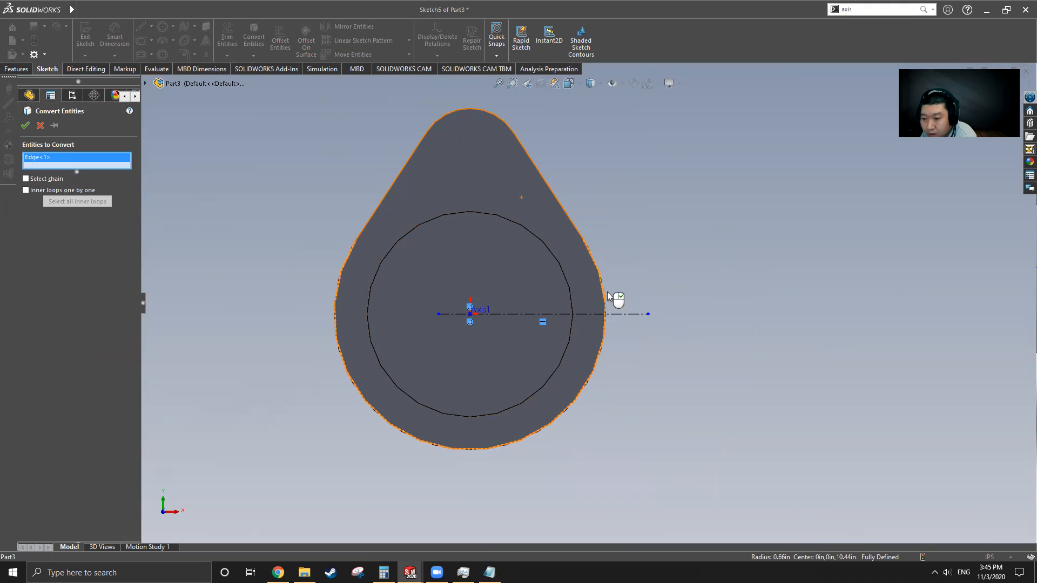
click(26, 126)
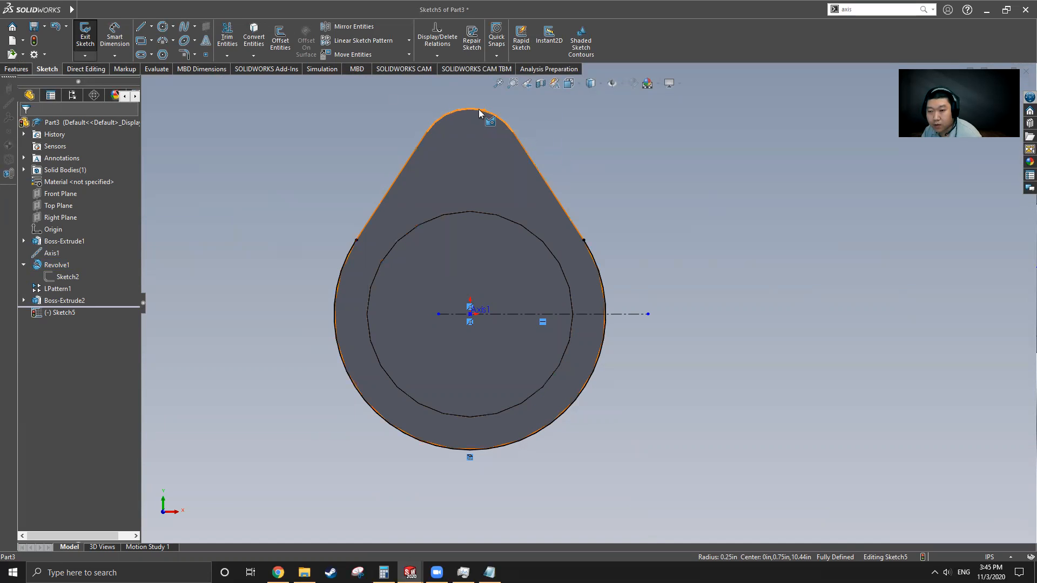
click(590, 253)
key(Escape)
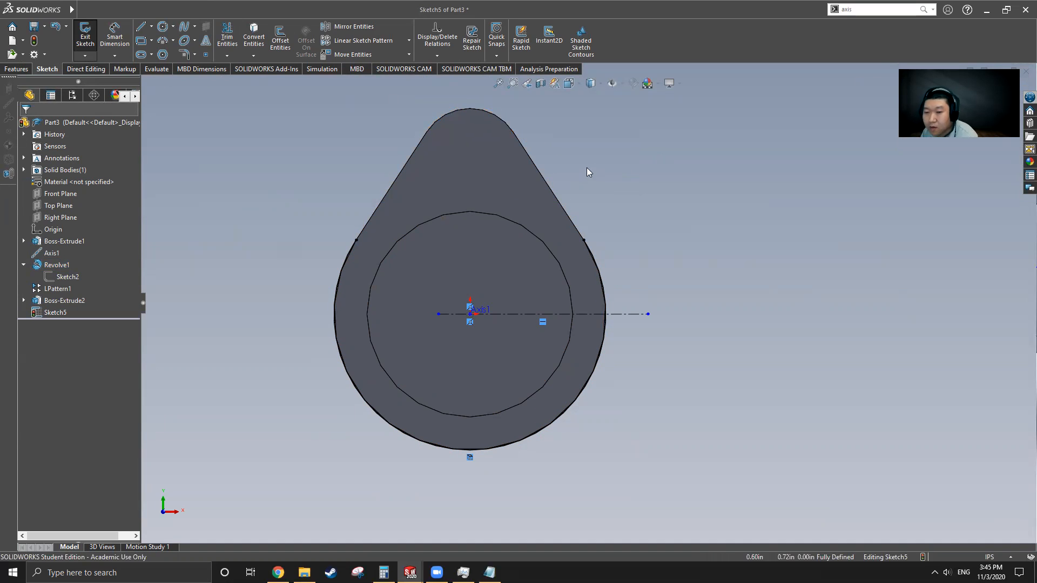
Step: Draw a small circle on the centerline and dimension its diameter to 0.50
click(164, 27)
click(642, 314)
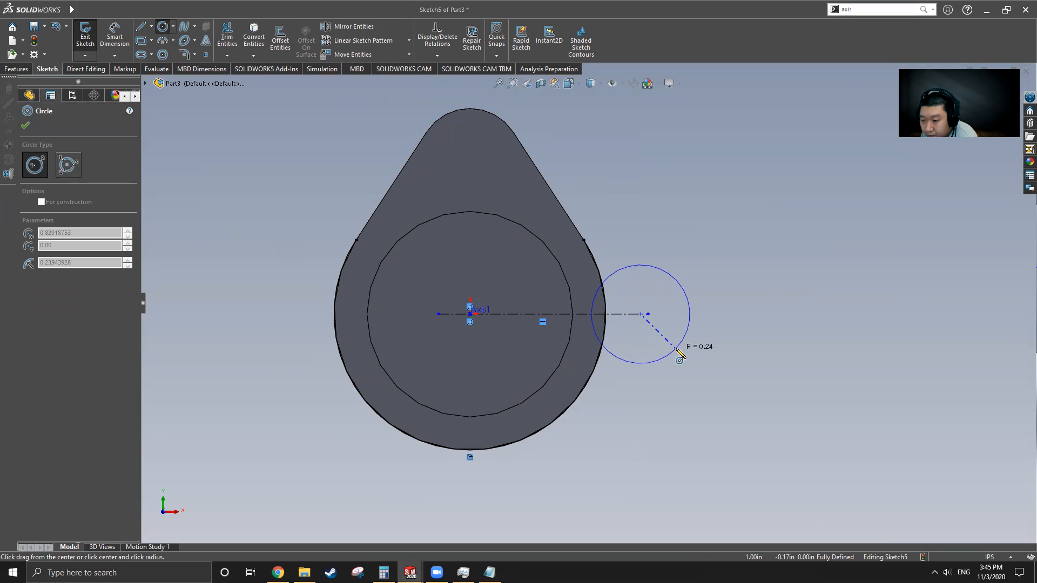
click(676, 352)
key(Escape)
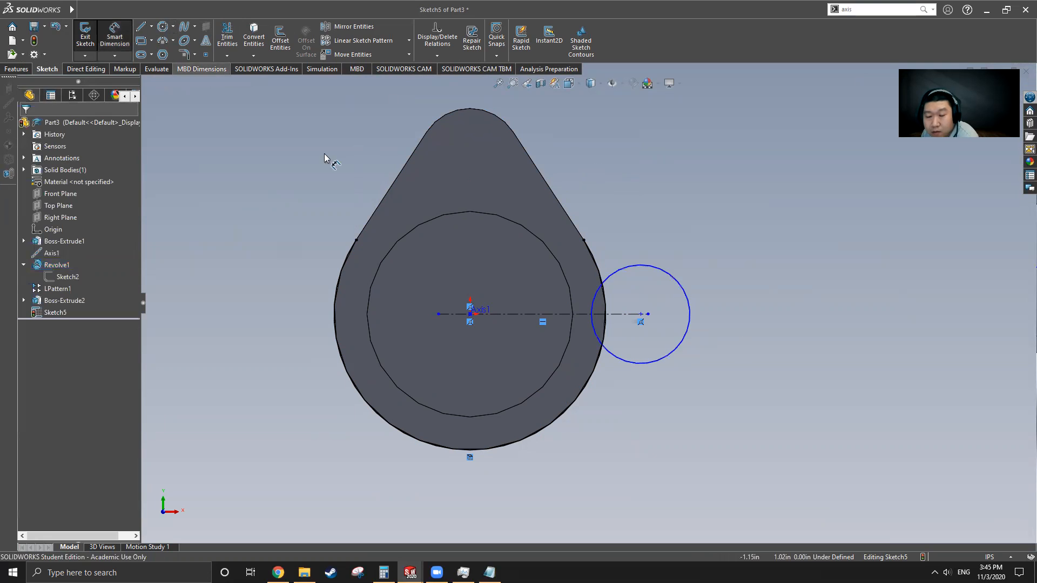
click(650, 269)
click(649, 216)
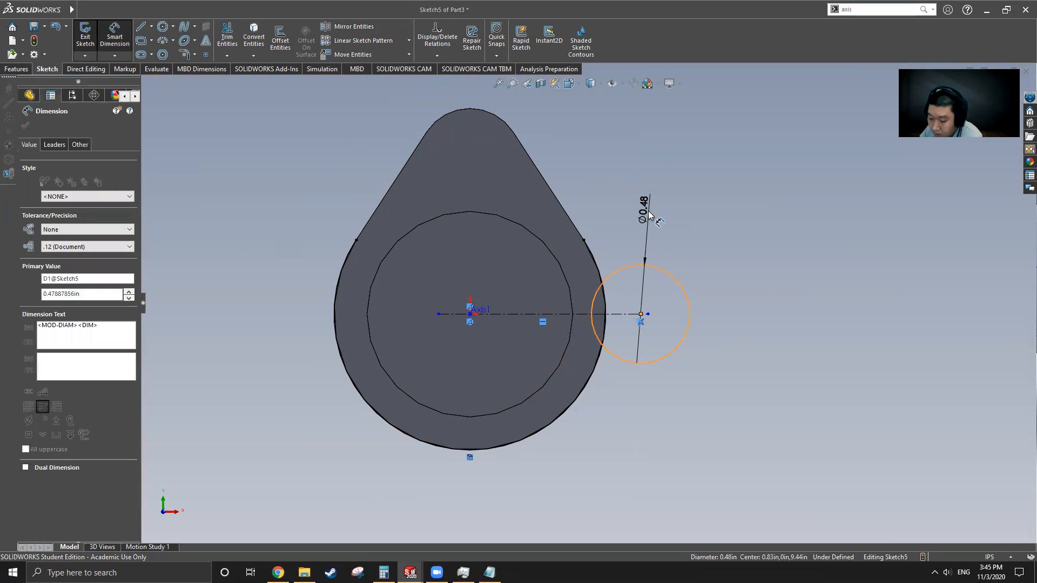
text(.5)
key(Return)
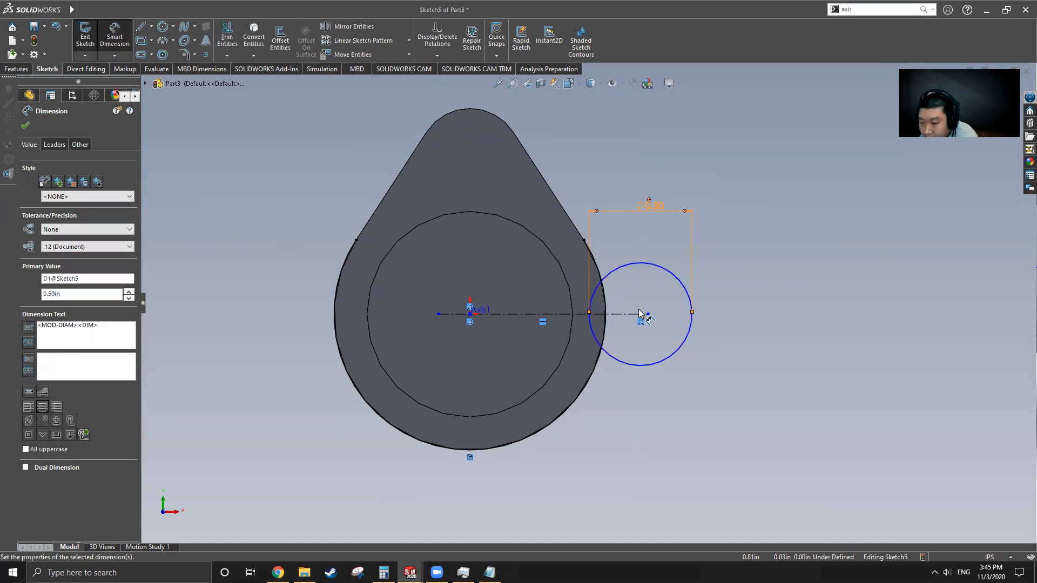
Step: Dimension the small circle's centre 0.75 from the sketch origin
click(640, 313)
click(470, 314)
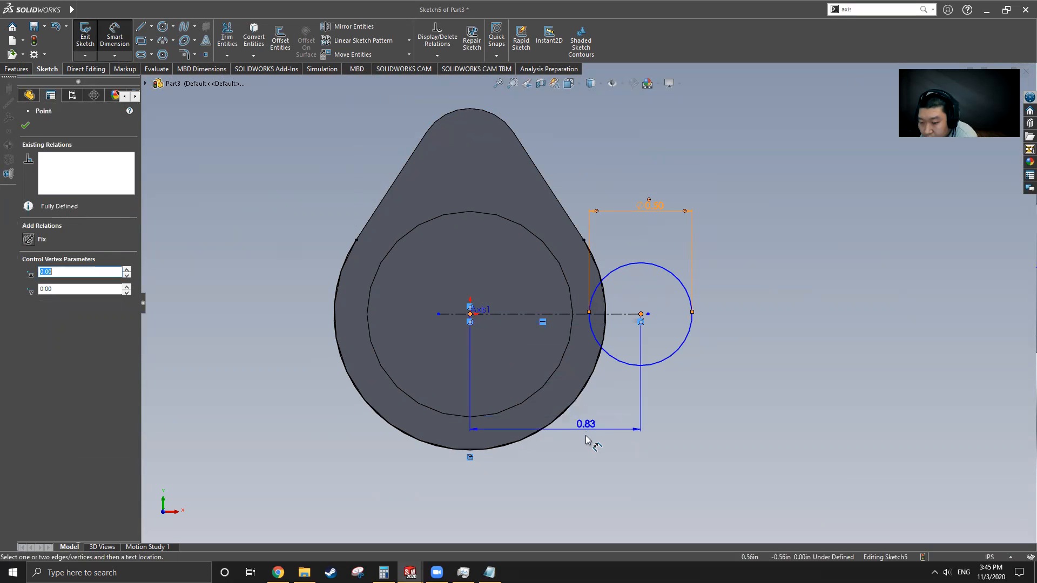
click(588, 438)
key(Return)
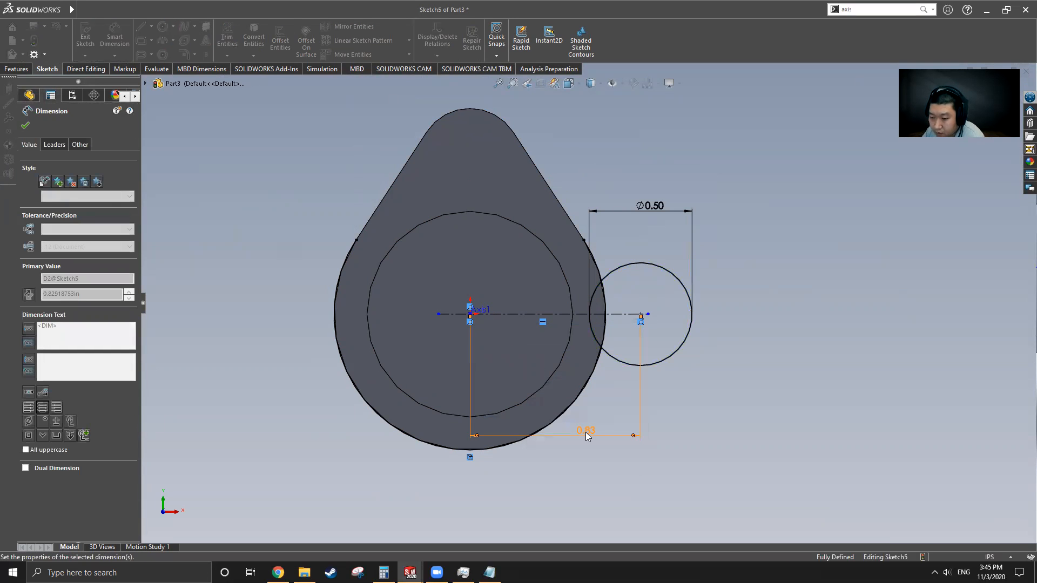
text(.75)
key(Return)
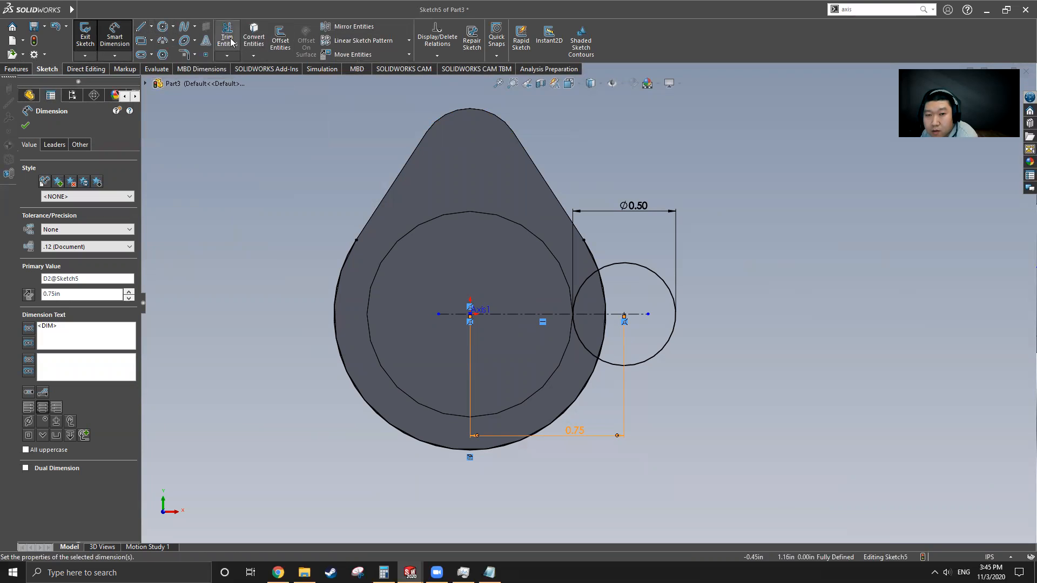
click(229, 40)
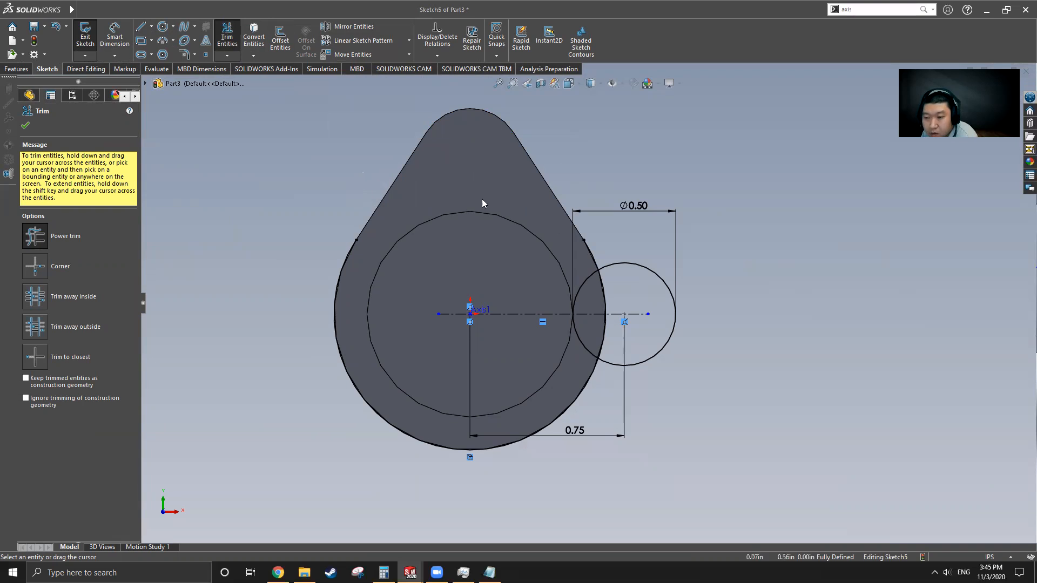
Step: Trim away the outline segment inside the small circle
click(164, 29)
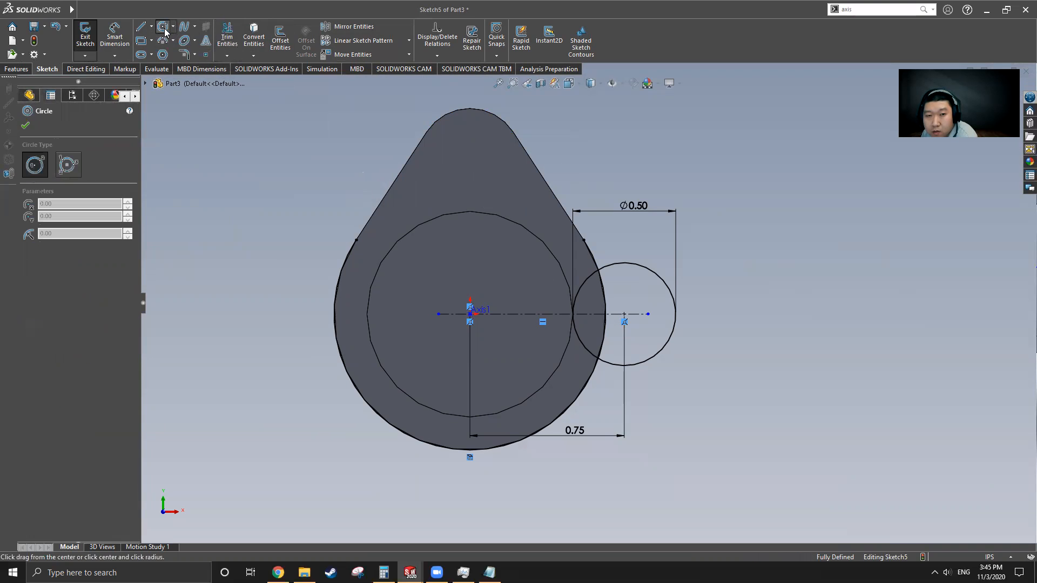
click(227, 38)
drag(498, 233, 330, 282)
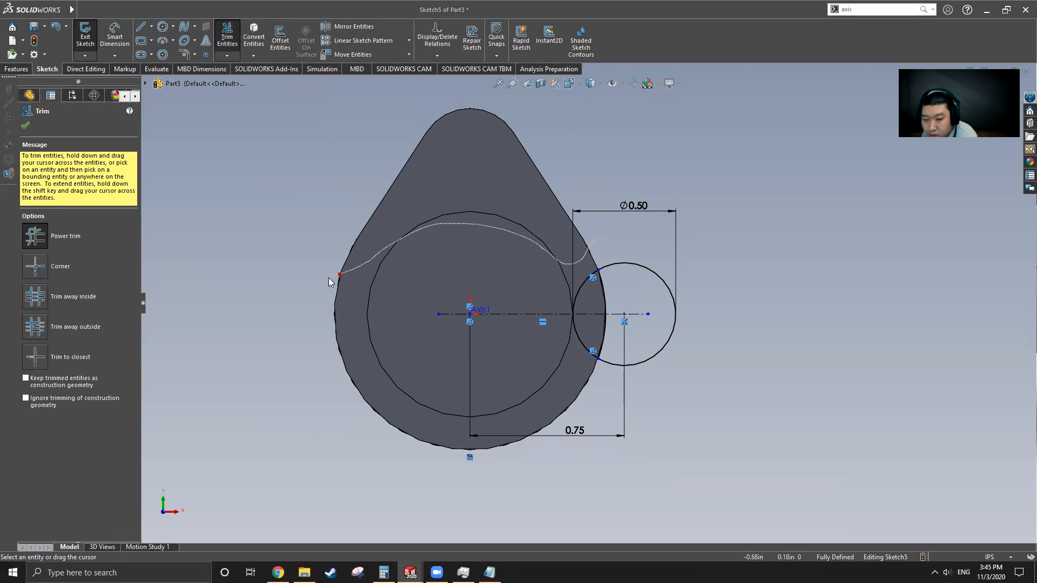
drag(587, 430, 595, 440)
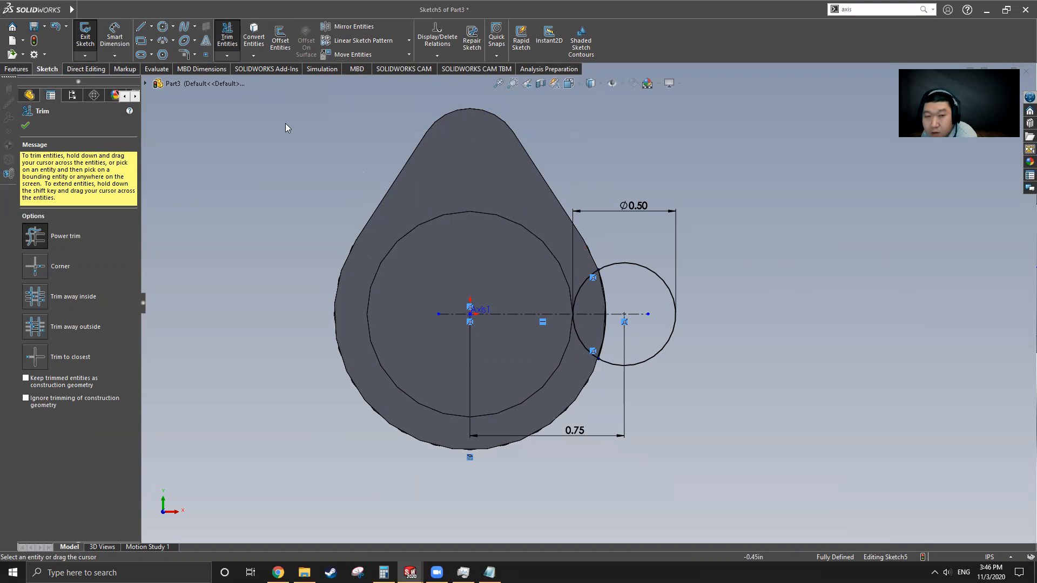
Step: Draw a large circle at the origin and a line tangent to the small circle
click(162, 26)
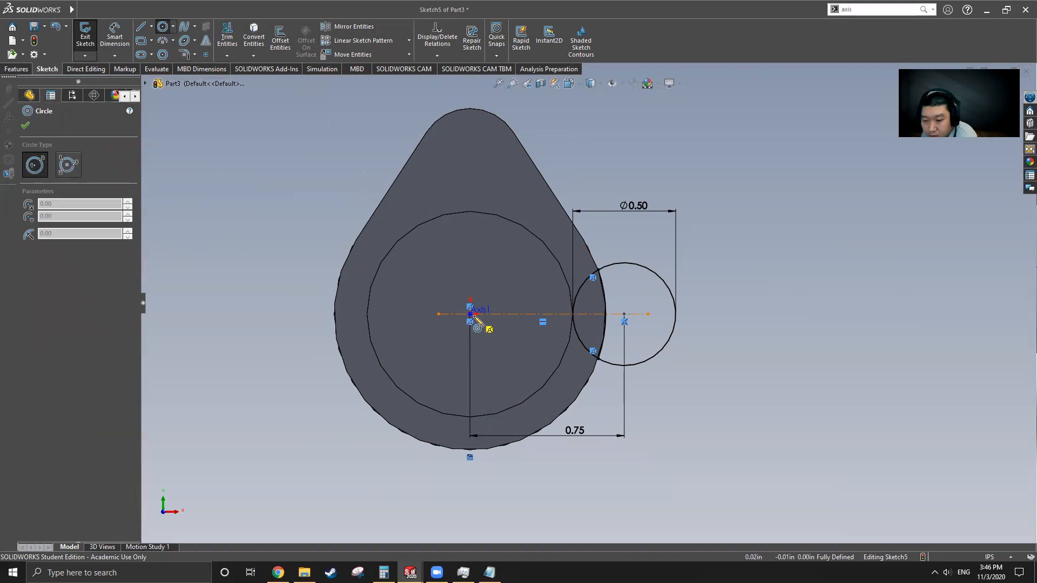
click(469, 314)
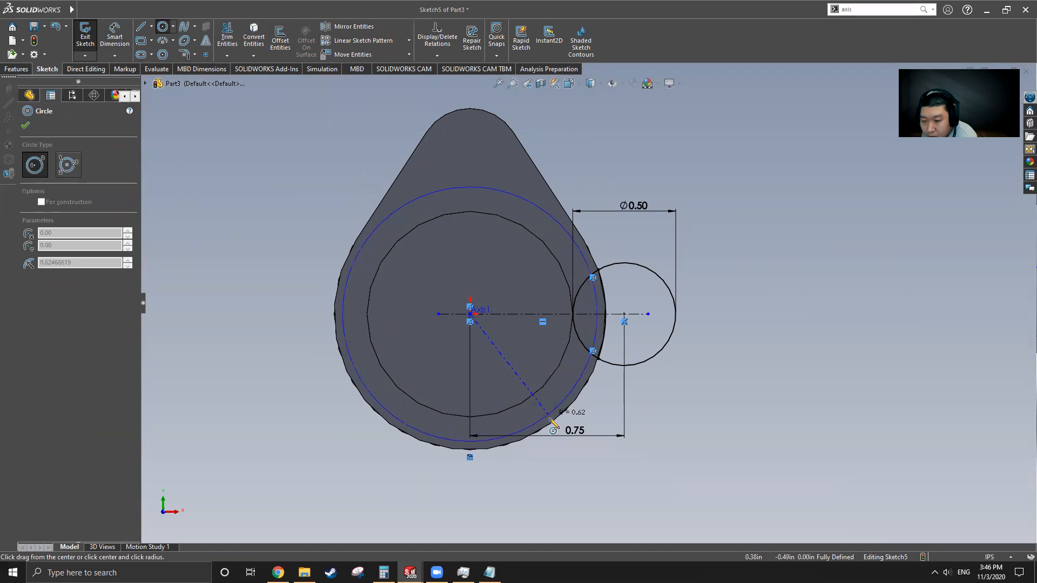
click(560, 414)
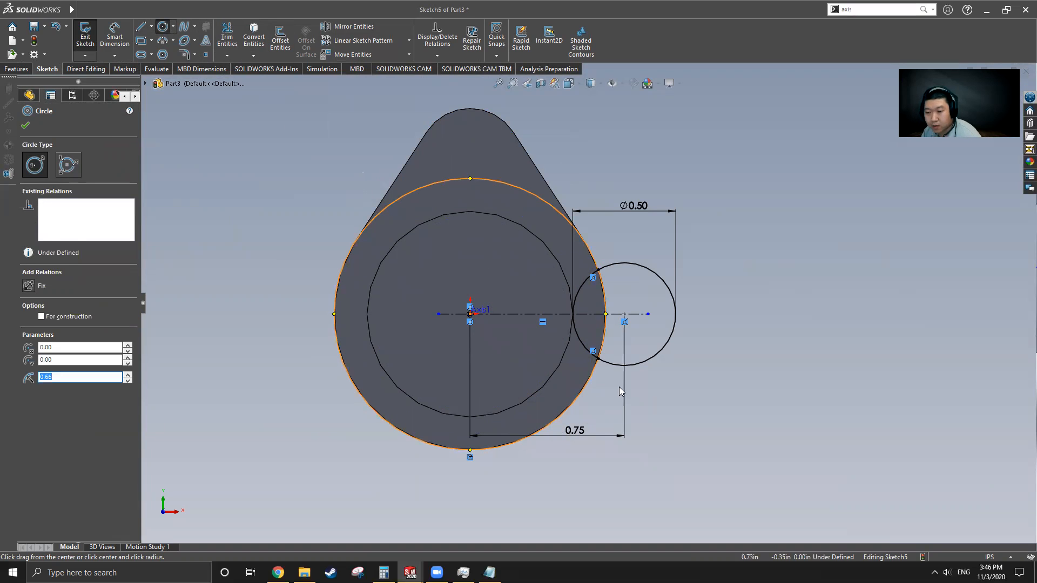
key(Escape)
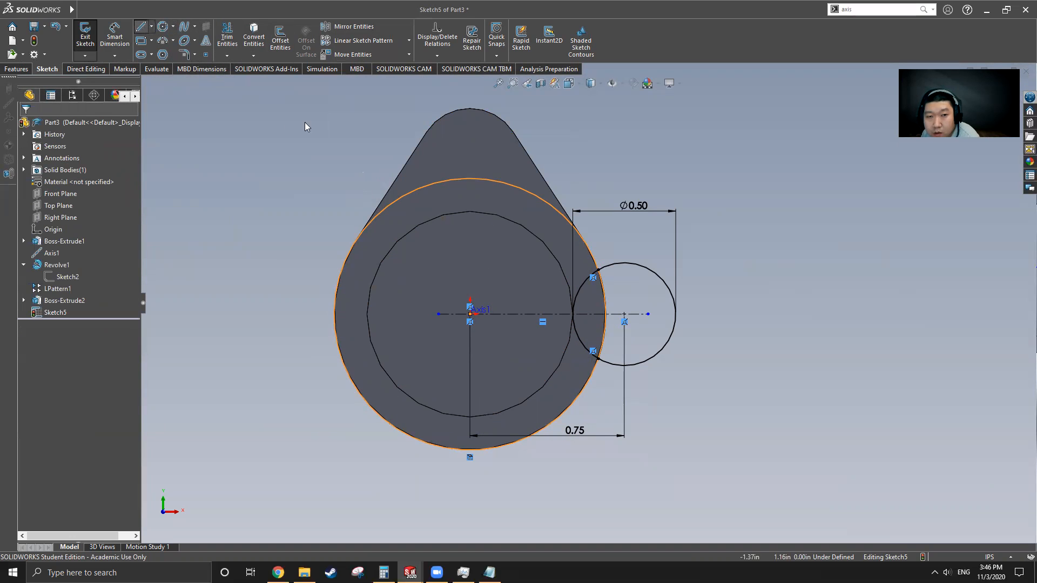
key(l)
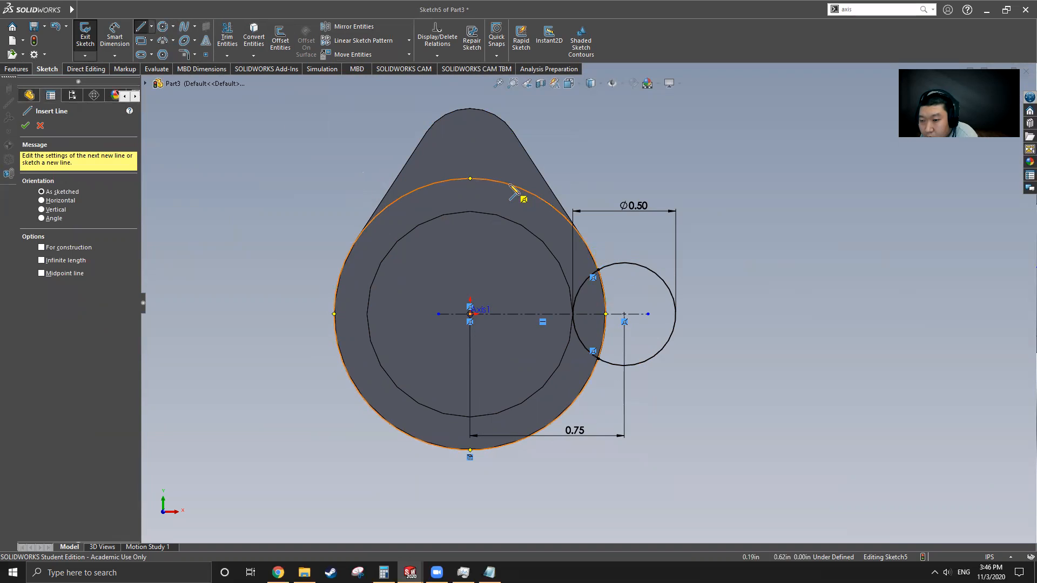
drag(492, 182, 655, 272)
click(653, 271)
key(Escape)
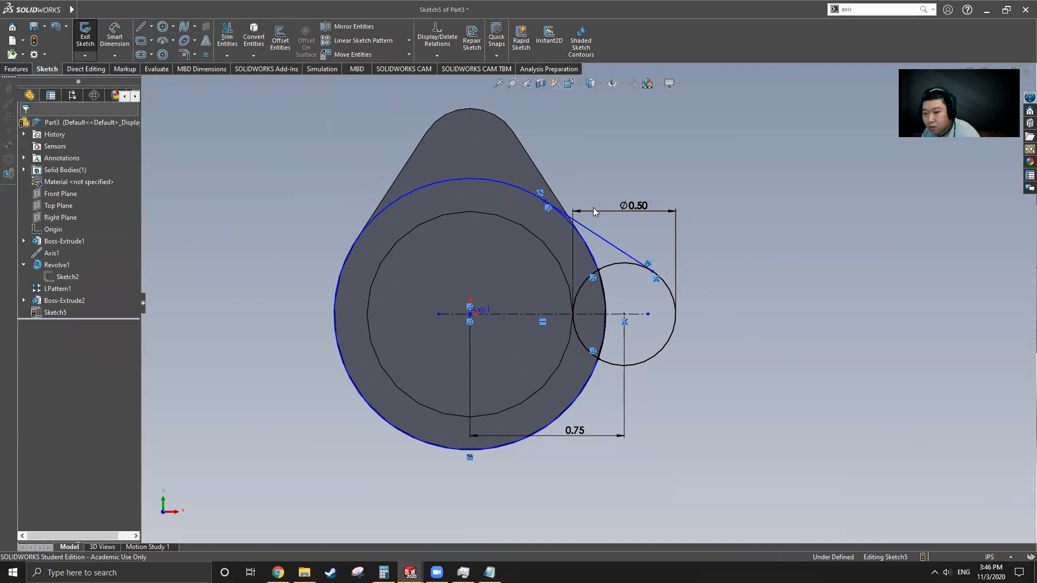
Step: Mirror the tangent line about the horizontal centerline
click(616, 247)
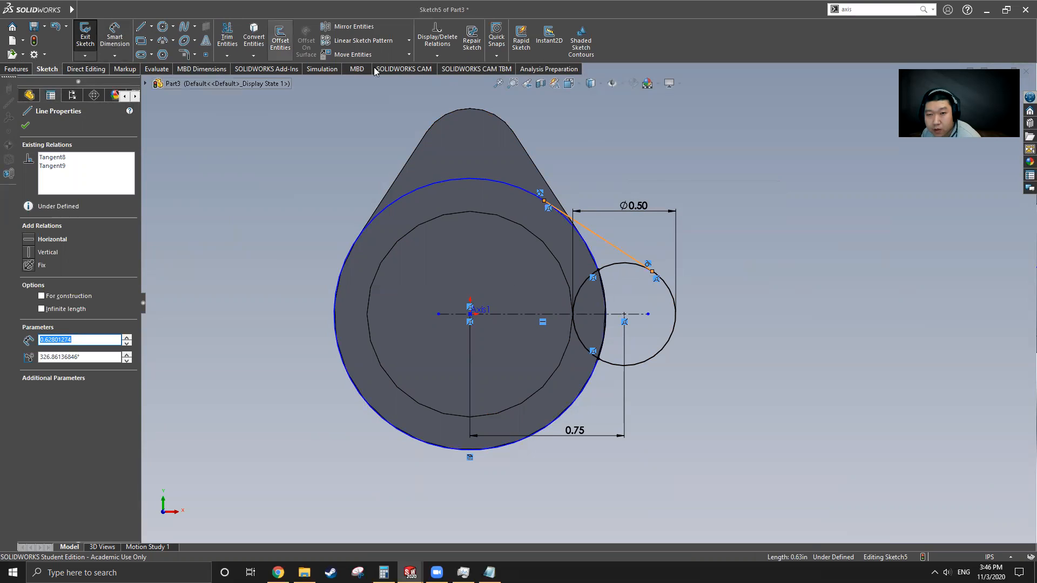
click(353, 26)
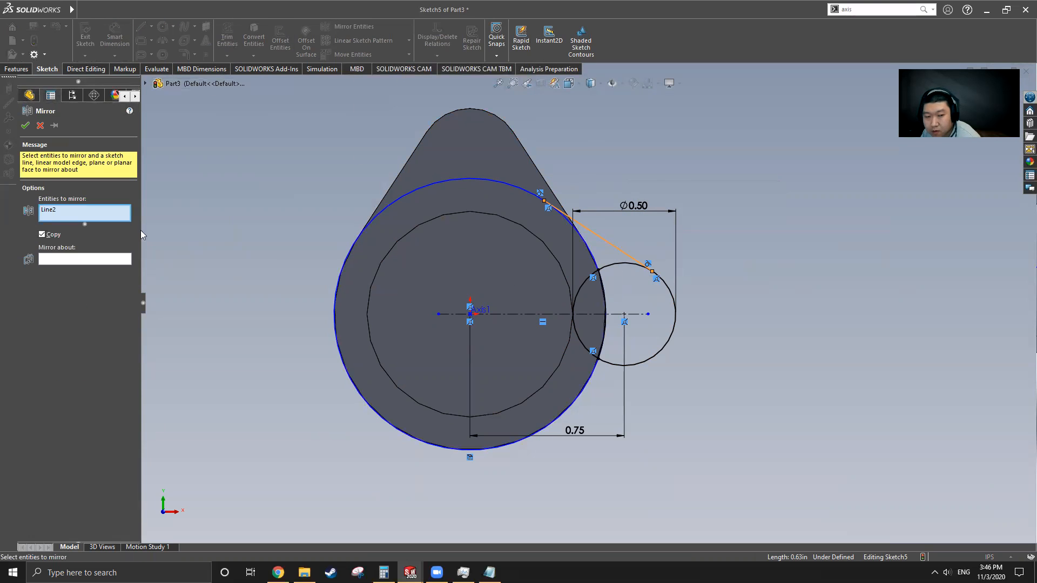
click(69, 260)
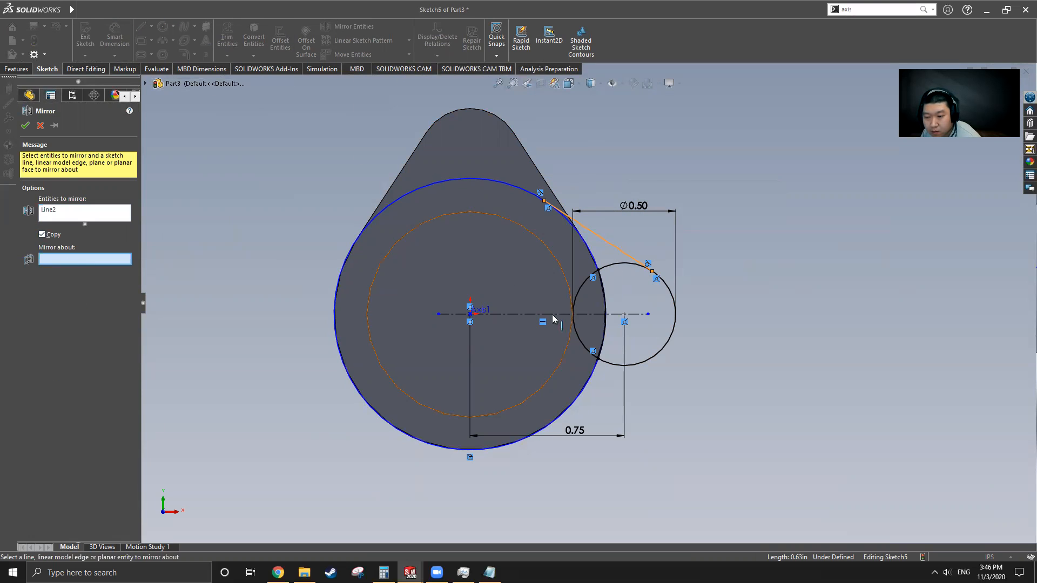
click(603, 316)
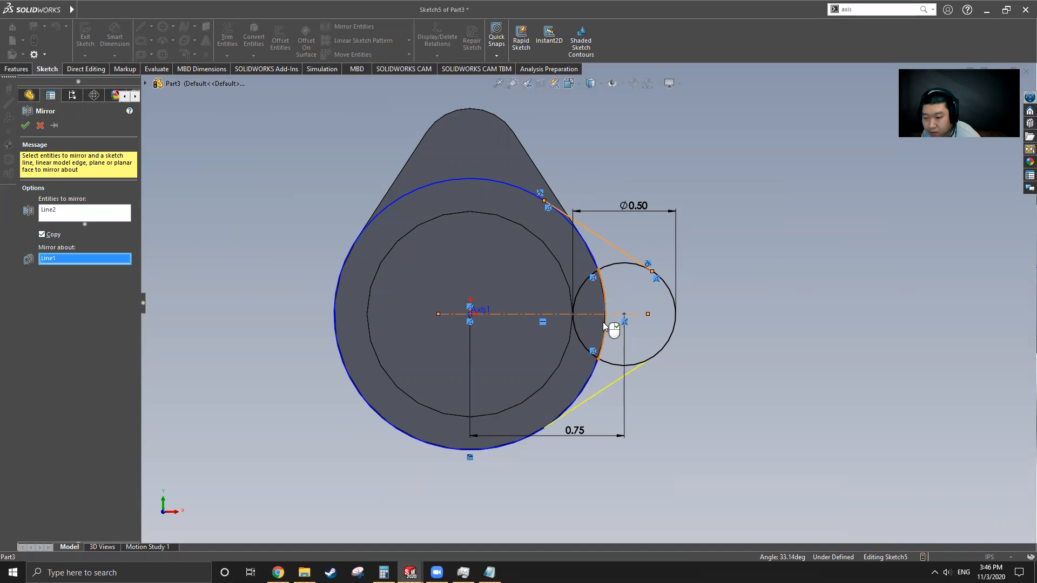
click(30, 130)
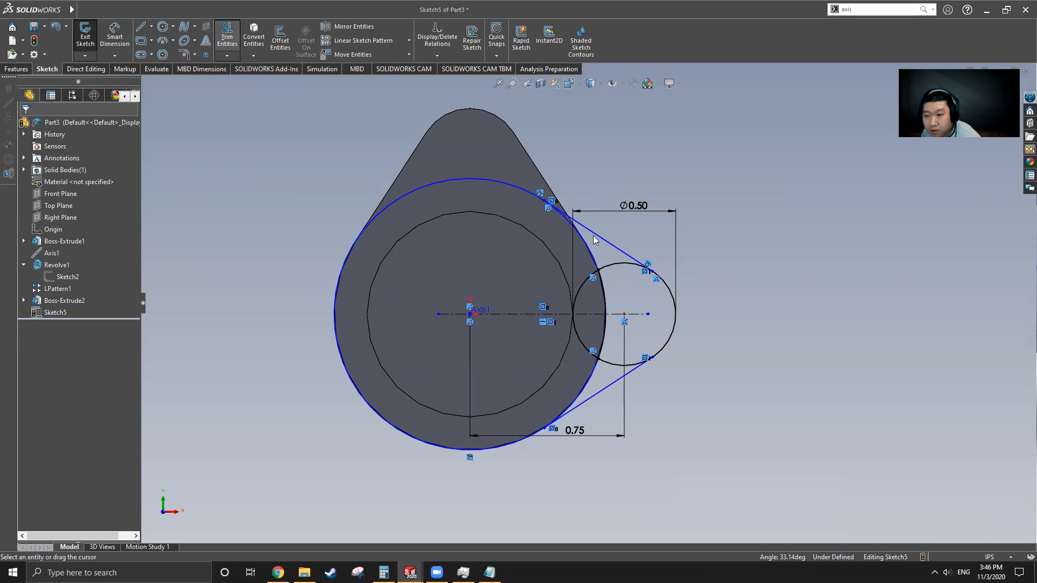
Step: Trim the leftover circle arcs and centerline into one closed lobe profile
mouse_move(623, 286)
mouse_down()
mouse_move(590, 265)
mouse_move(586, 332)
mouse_up()
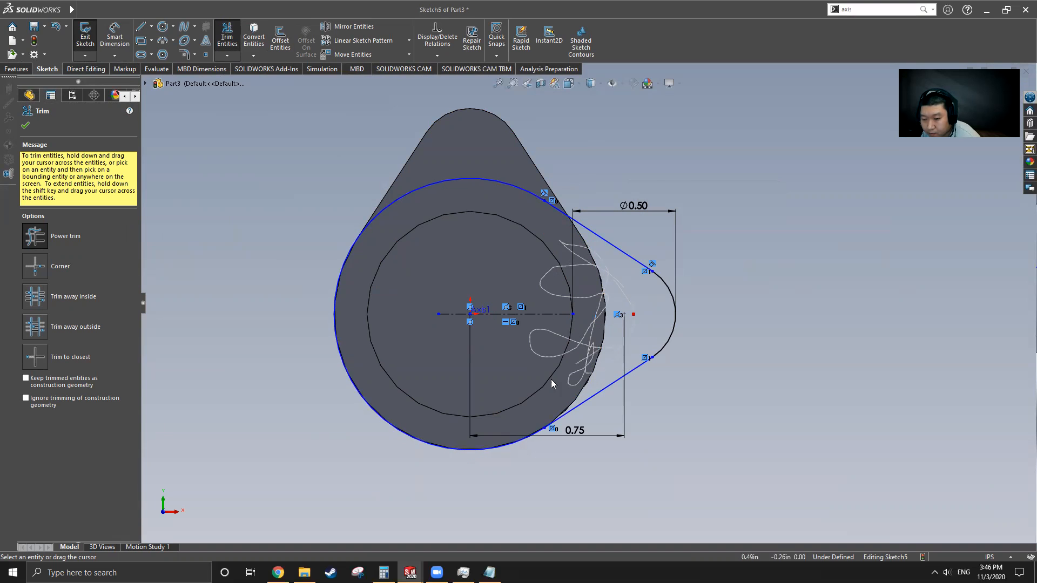
drag(551, 391, 565, 378)
click(25, 126)
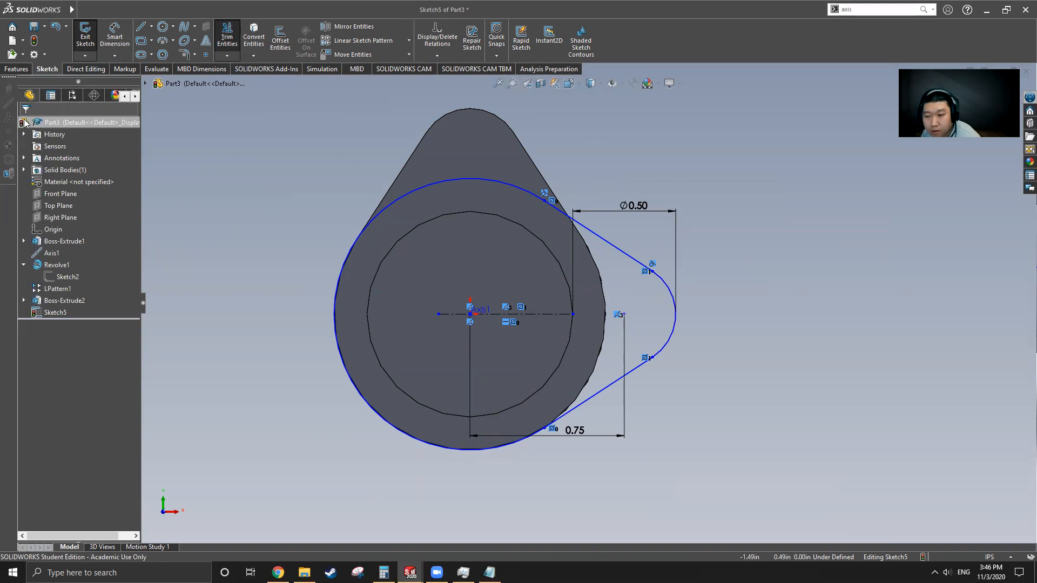
click(18, 70)
Step: Extrude the lobe profile Blind 0.38 in with reversed direction as Boss-Extrude3
middle_drag(528, 262, 499, 249)
click(89, 35)
scroll(577, 300, up, 3)
middle_drag(491, 298, 469, 340)
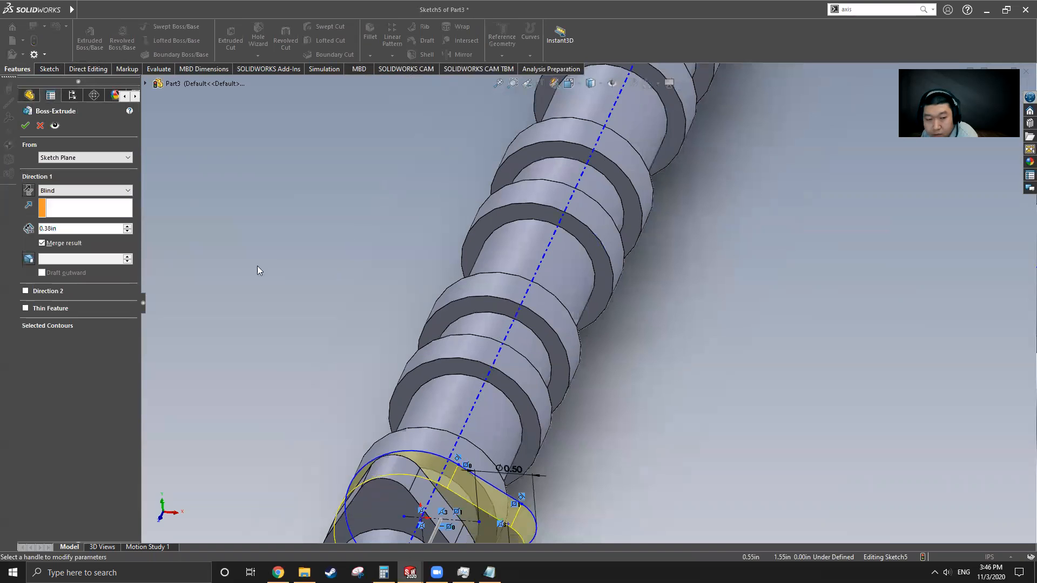
click(32, 191)
scroll(561, 260, up, 2)
middle_drag(514, 411, 416, 481)
click(25, 126)
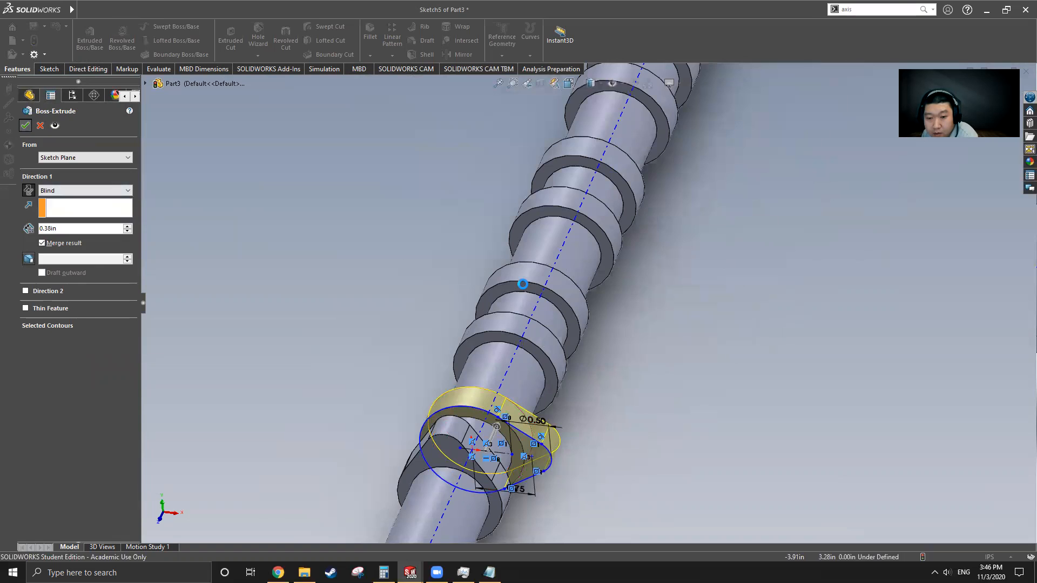
scroll(621, 320, up, 5)
middle_drag(577, 354, 509, 315)
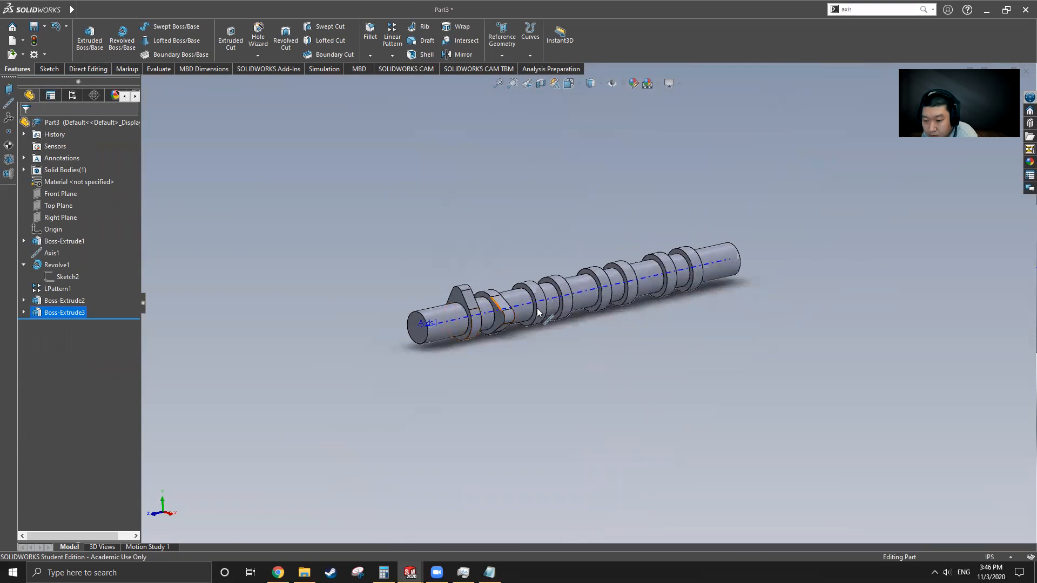
Step: Stay on Part3 and orbit the camshaft to a steep diagonal view
mouse_move(72, 9)
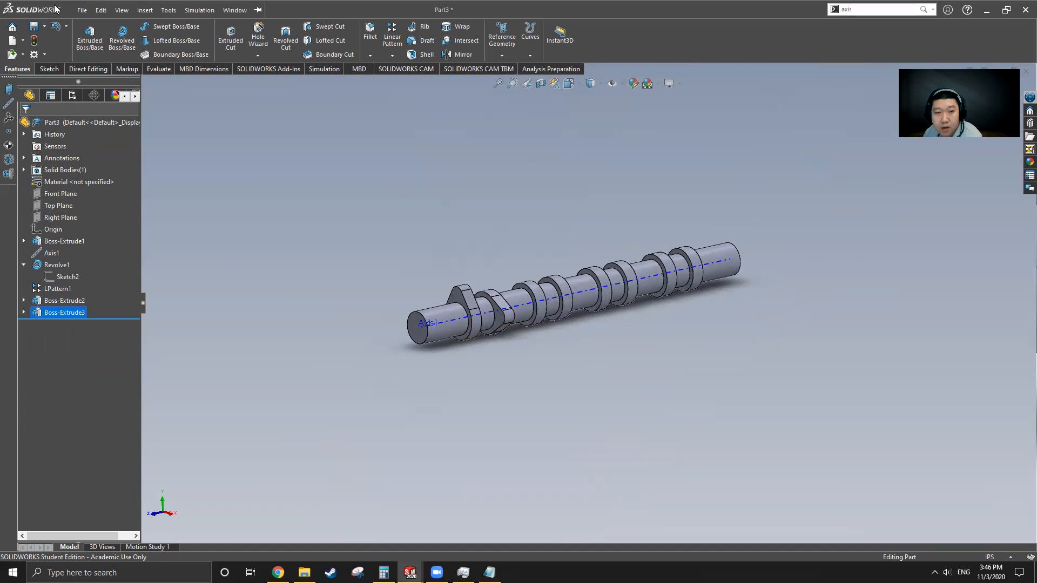
click(235, 10)
click(287, 153)
middle_drag(366, 297, 479, 342)
Step: Switch to Cam Shaft and roll its history forward to show Boss-Extrude4
mouse_move(72, 10)
click(123, 10)
mouse_move(232, 9)
click(284, 137)
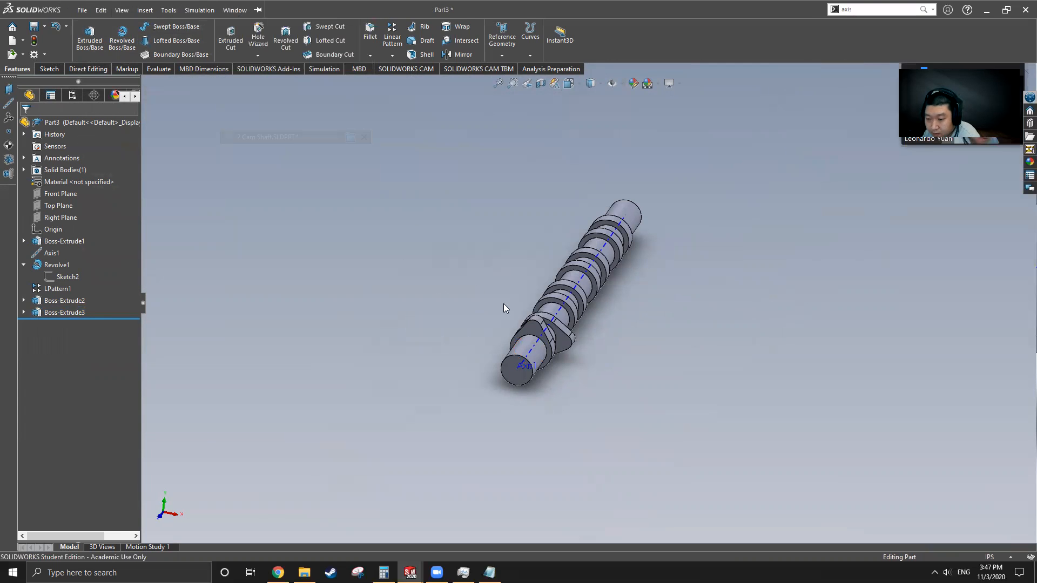
middle_drag(476, 331, 462, 347)
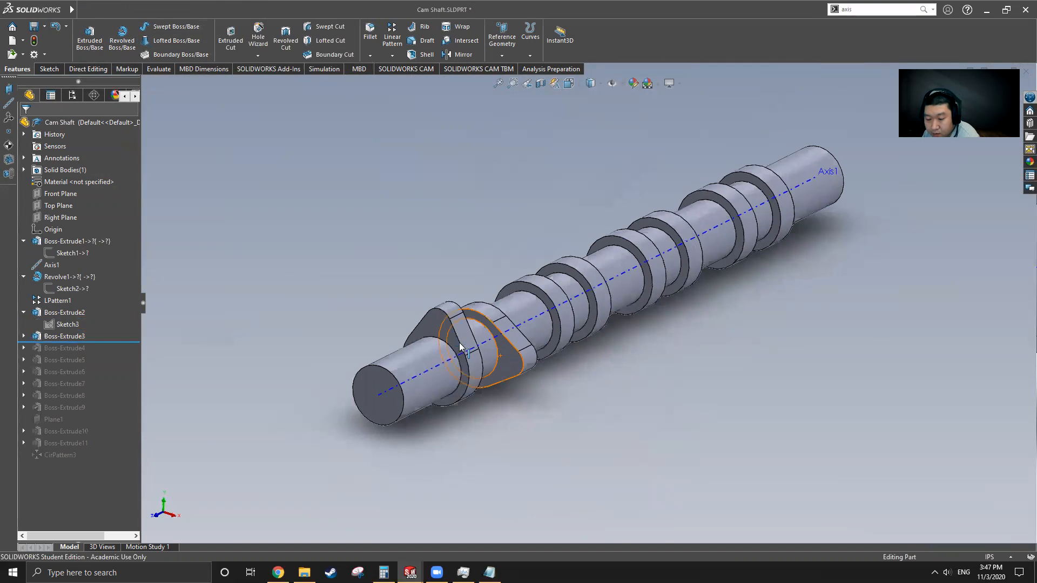
drag(104, 342, 103, 354)
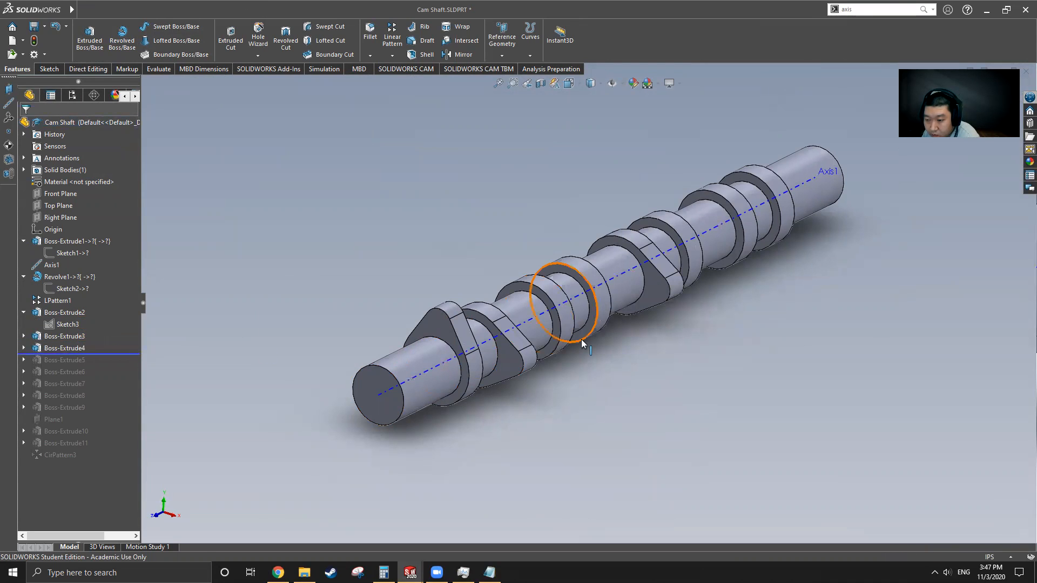
click(65, 348)
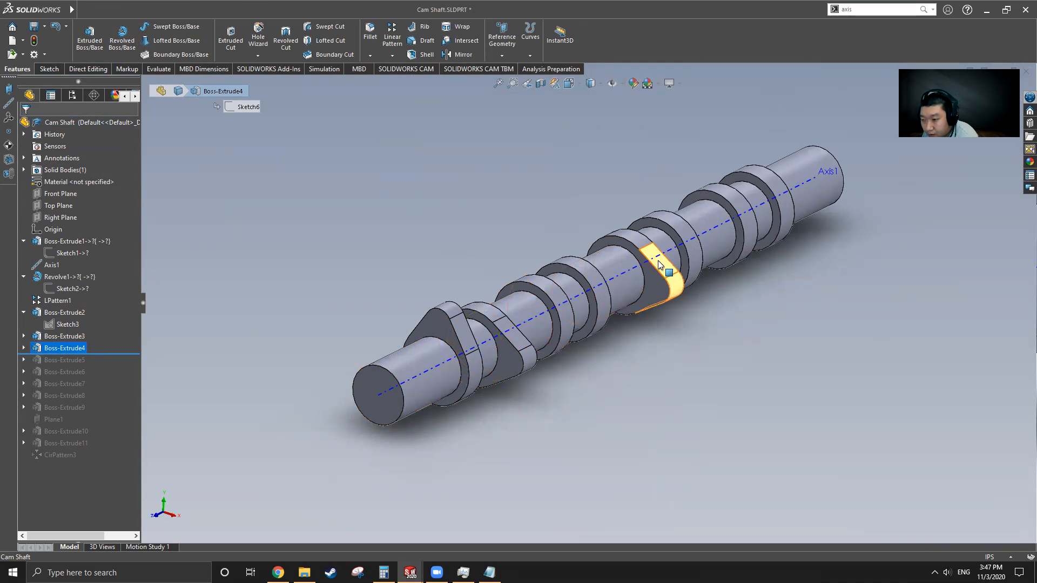
click(531, 220)
Step: Return to the Part3 document
mouse_move(71, 9)
click(168, 10)
mouse_move(235, 10)
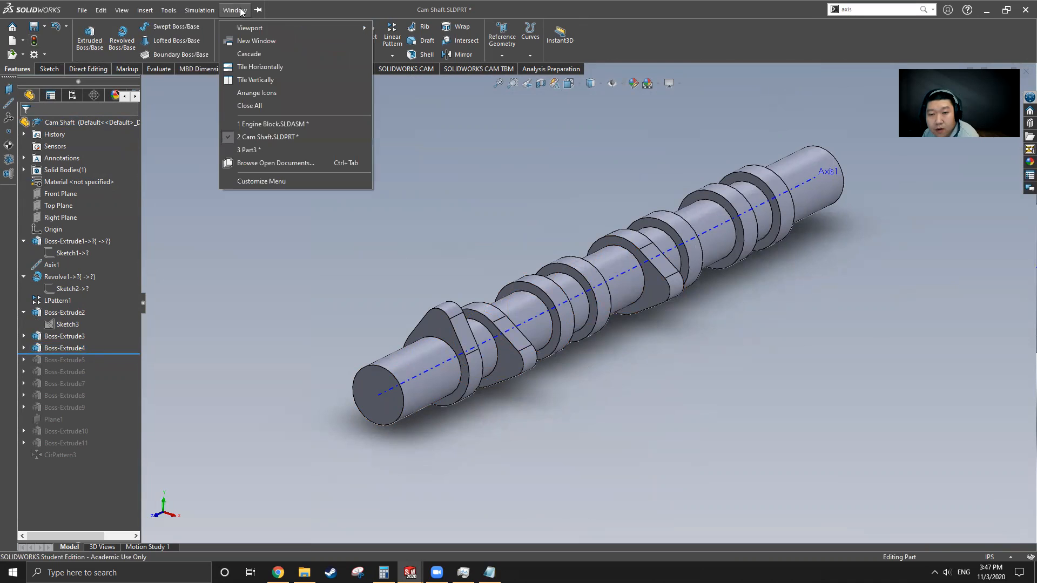
click(268, 150)
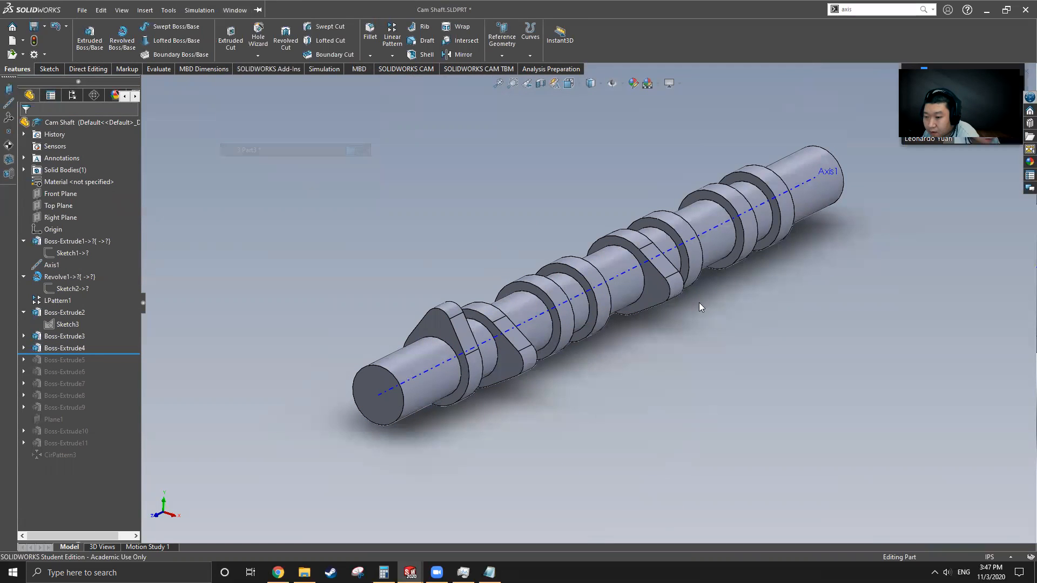
scroll(602, 300, down, 3)
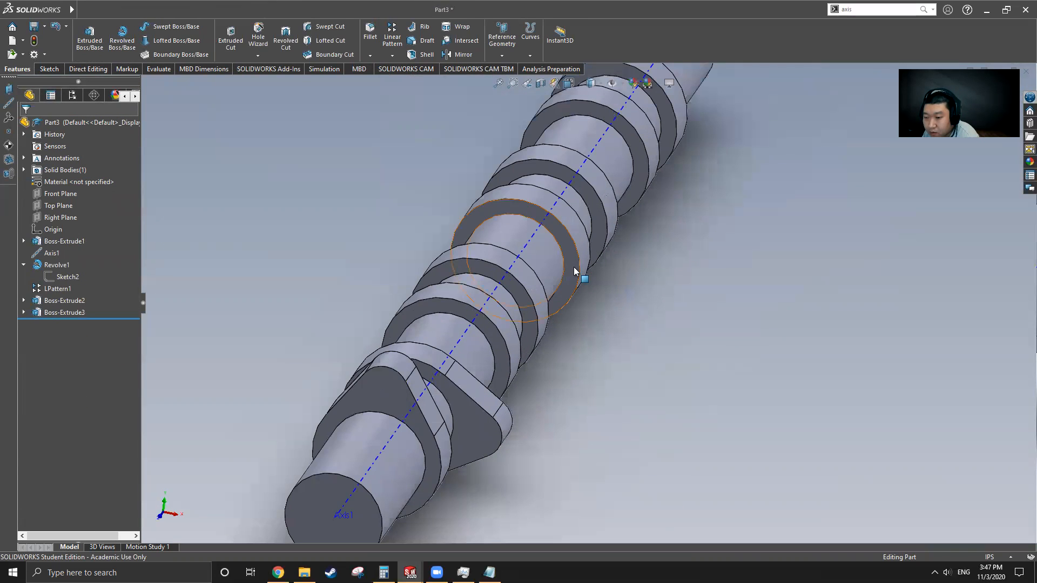
Step: Start Sketch6 on the collar ring face with the Centerline tool
click(574, 267)
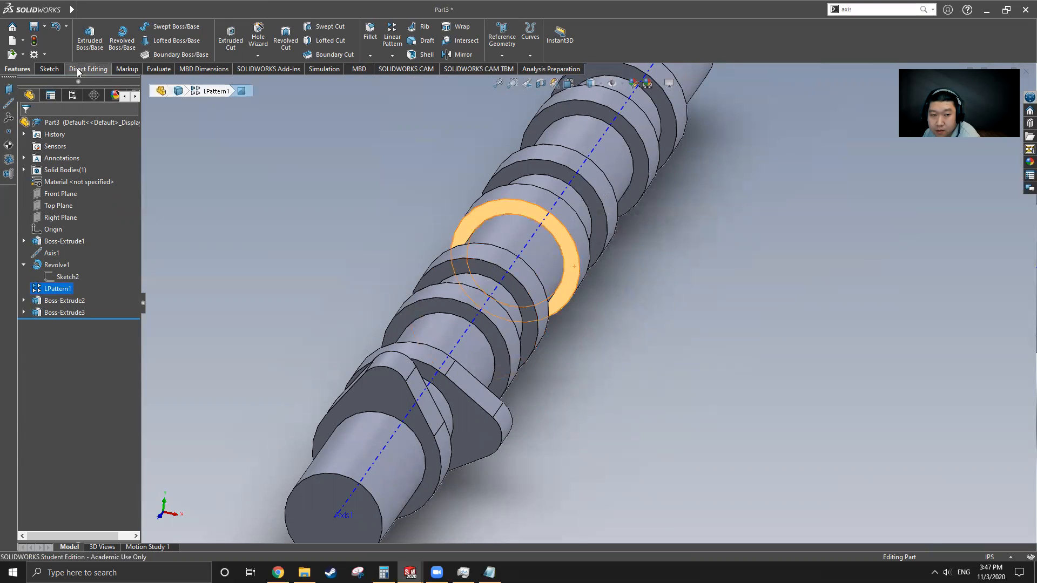
click(49, 68)
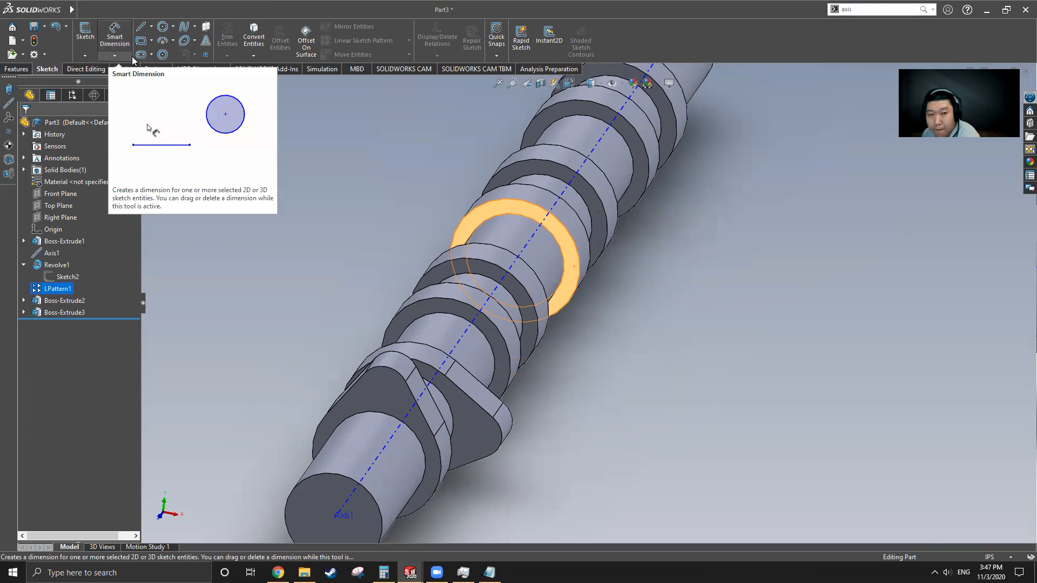
click(151, 26)
click(153, 53)
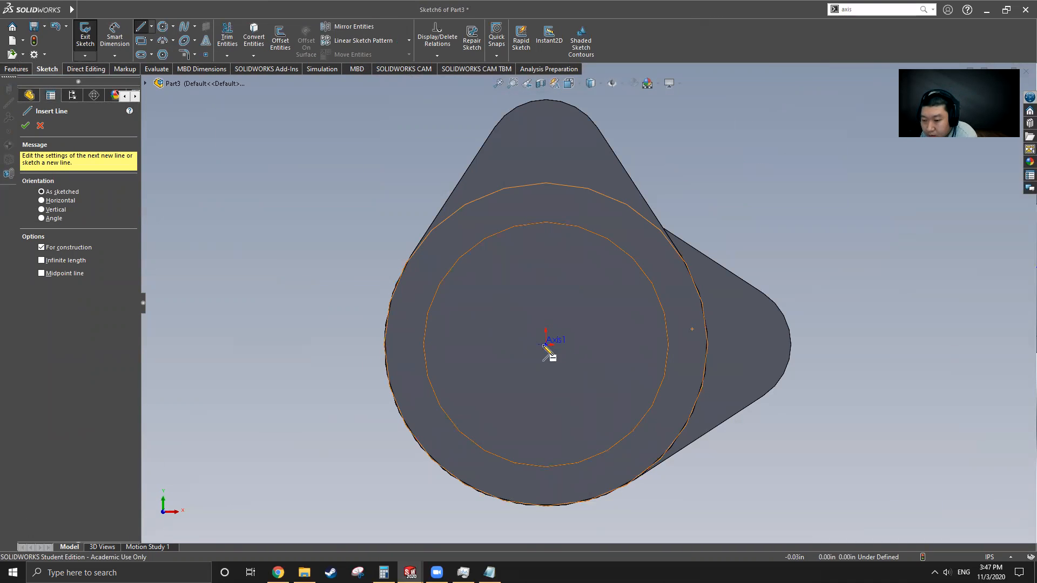
key(Escape)
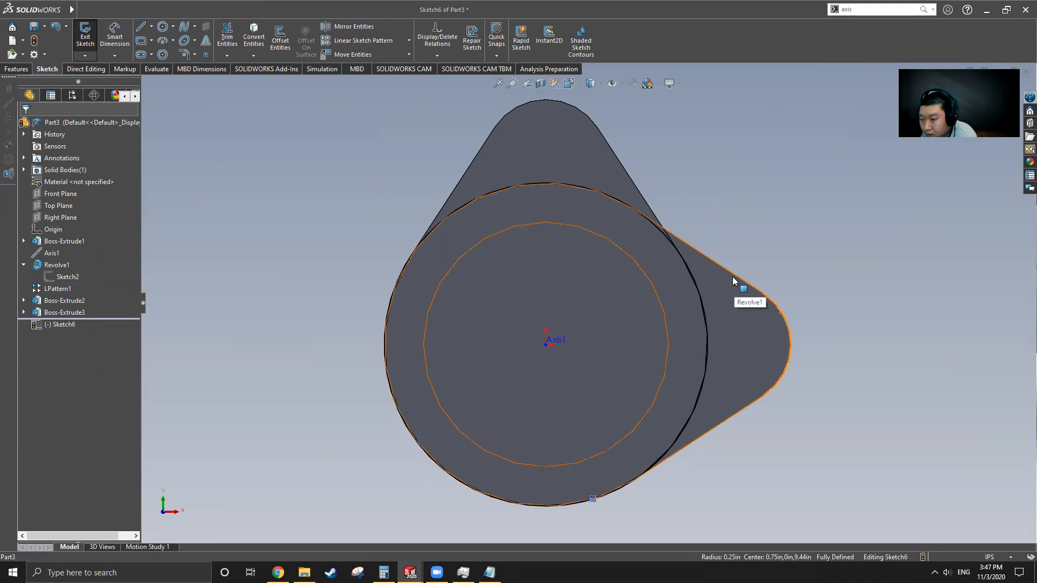
Step: Select the lobe edges and outer collar circle and apply relations
ctrl+click(792, 349)
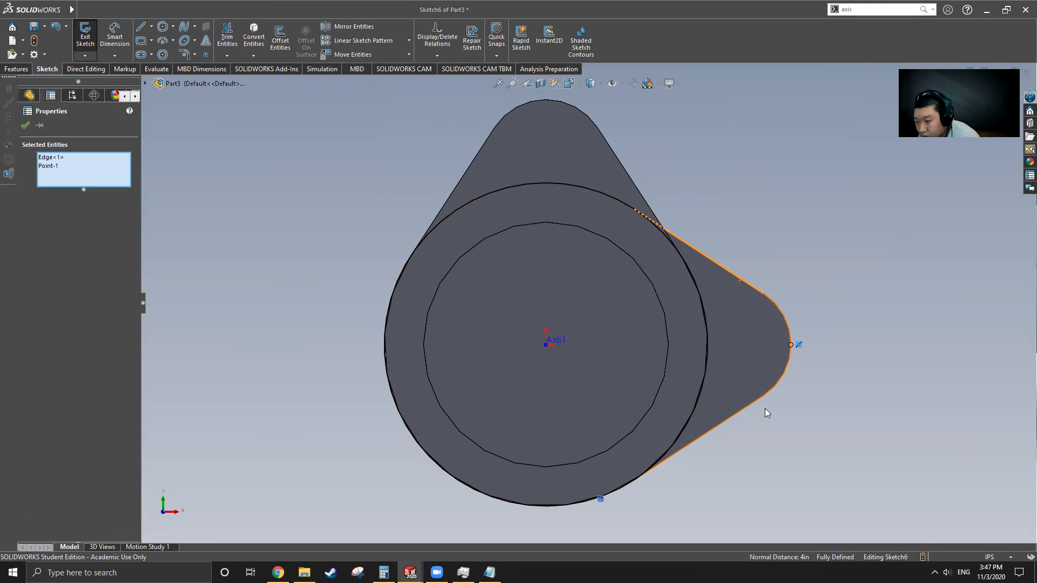
ctrl+click(724, 424)
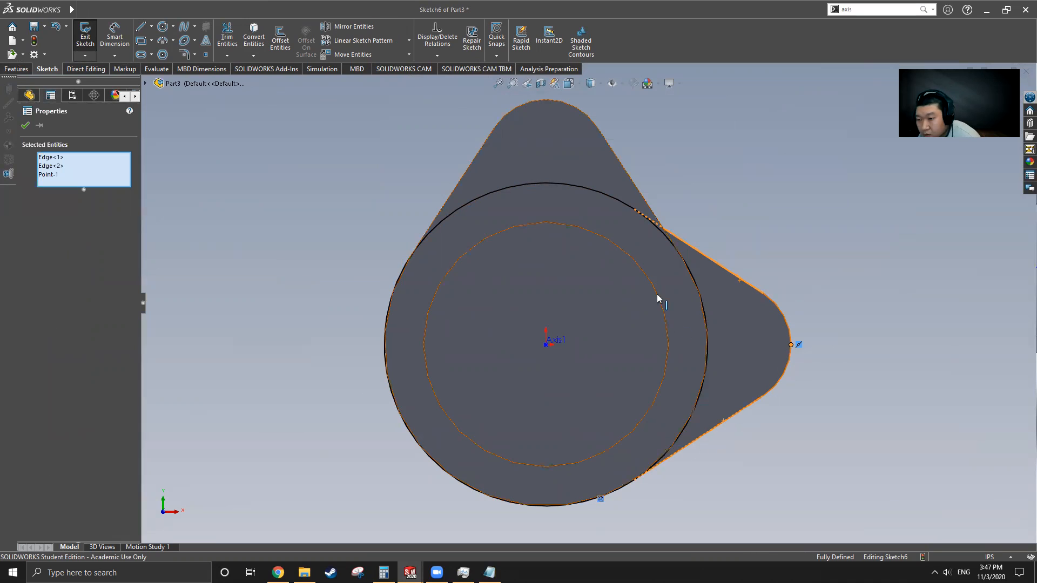
ctrl+click(559, 183)
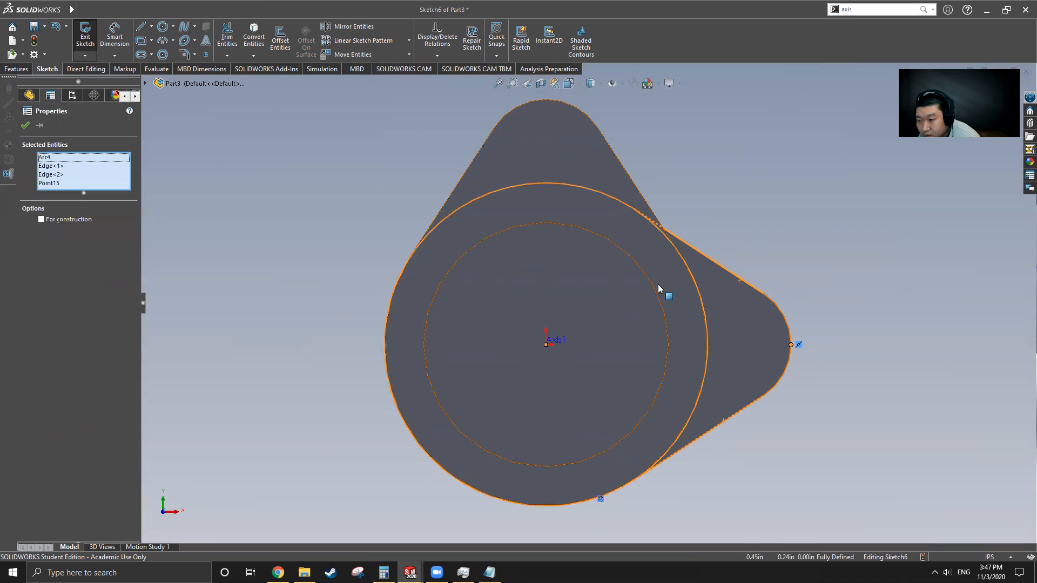
click(25, 126)
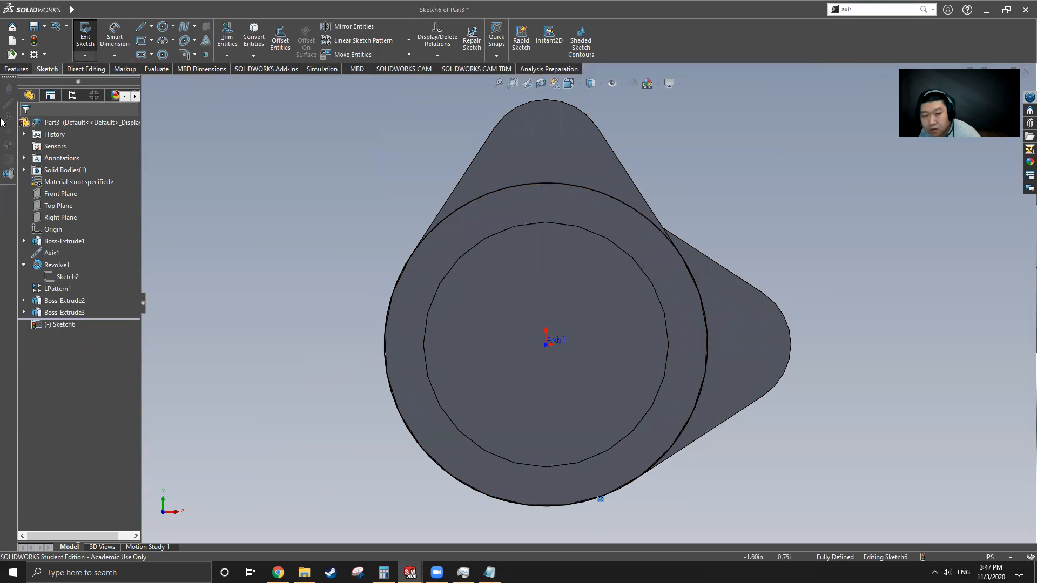
Step: Convert the lobe's upper edge, rounded tip and lower edge, then trim the outer arc
click(254, 37)
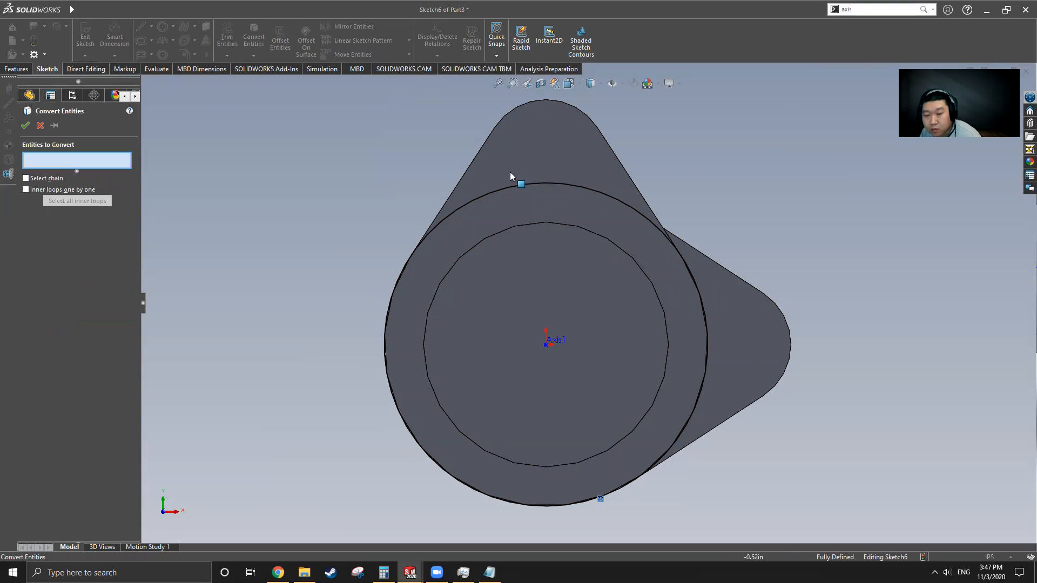
click(715, 266)
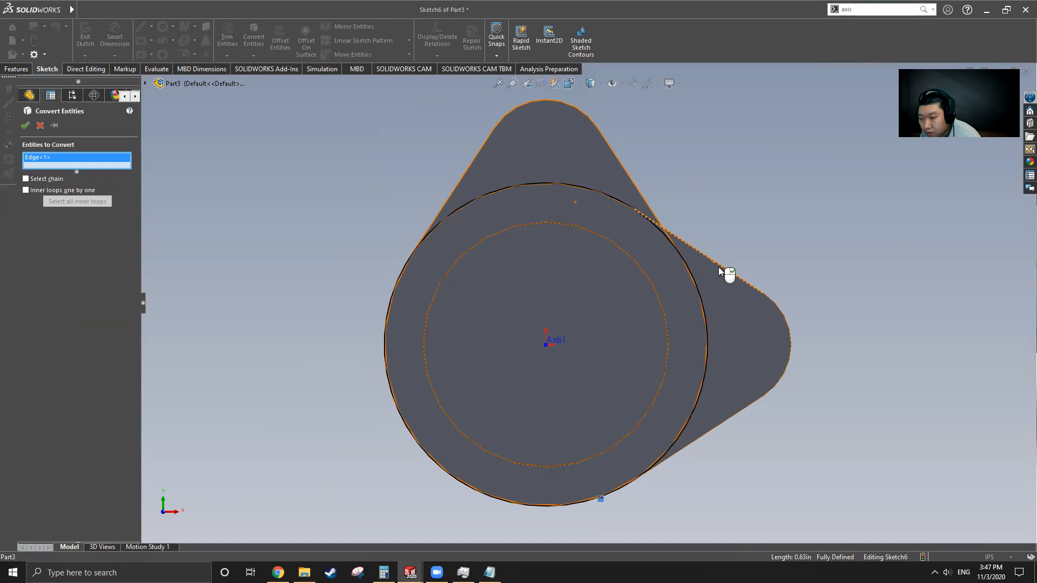
click(788, 325)
click(738, 421)
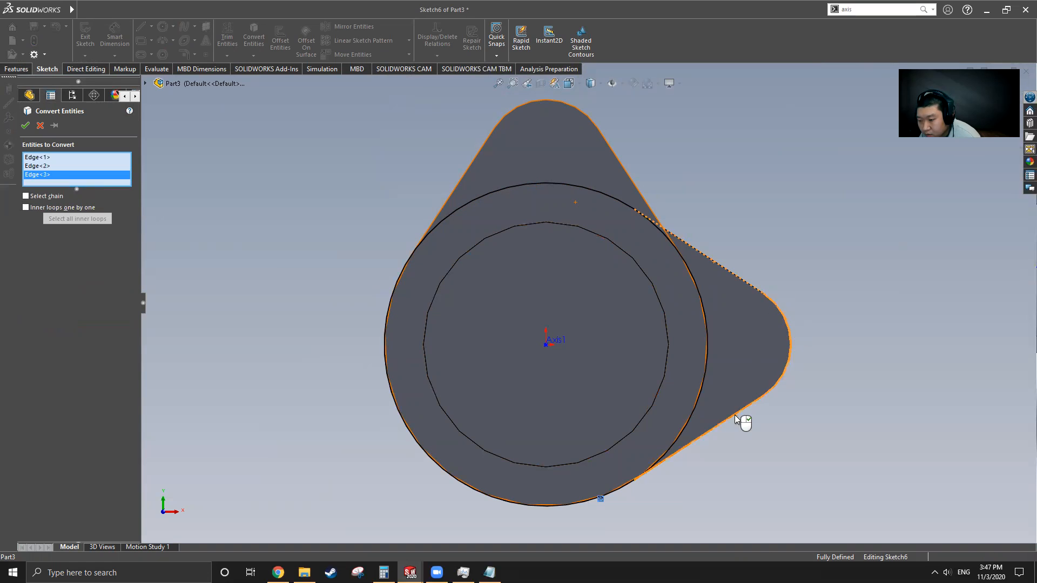
click(25, 130)
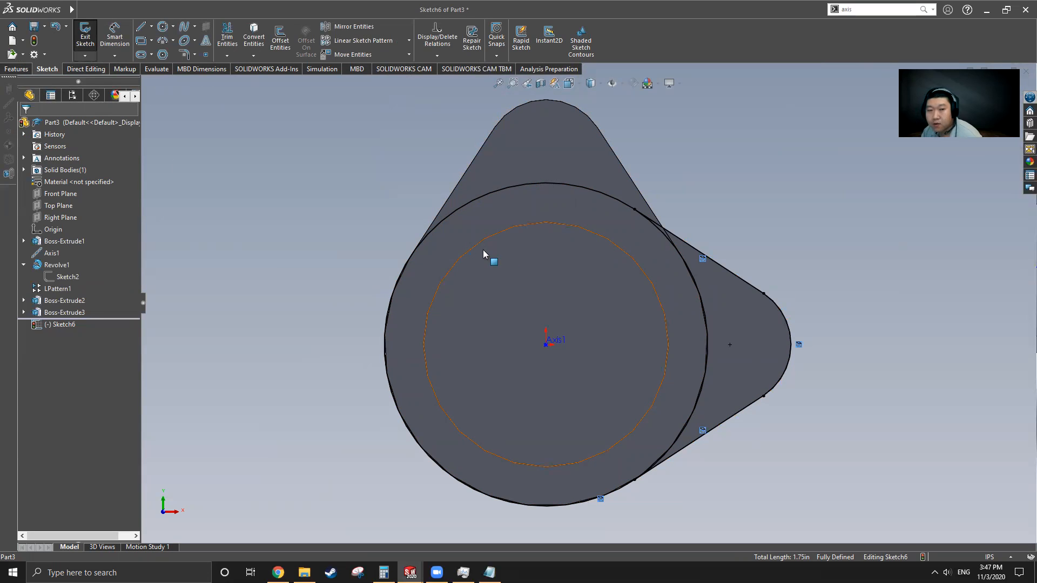
click(227, 37)
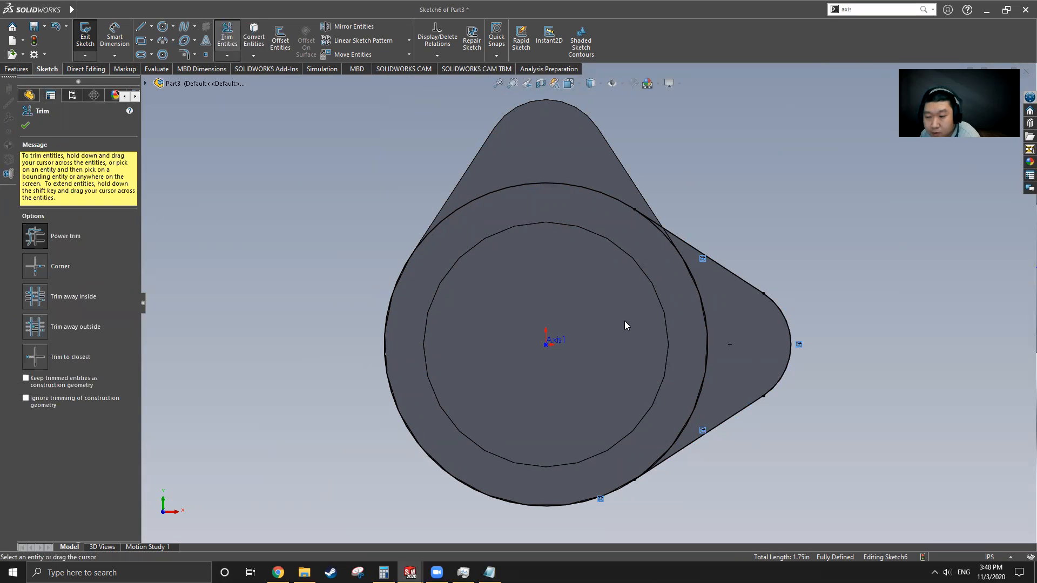
drag(683, 313, 692, 348)
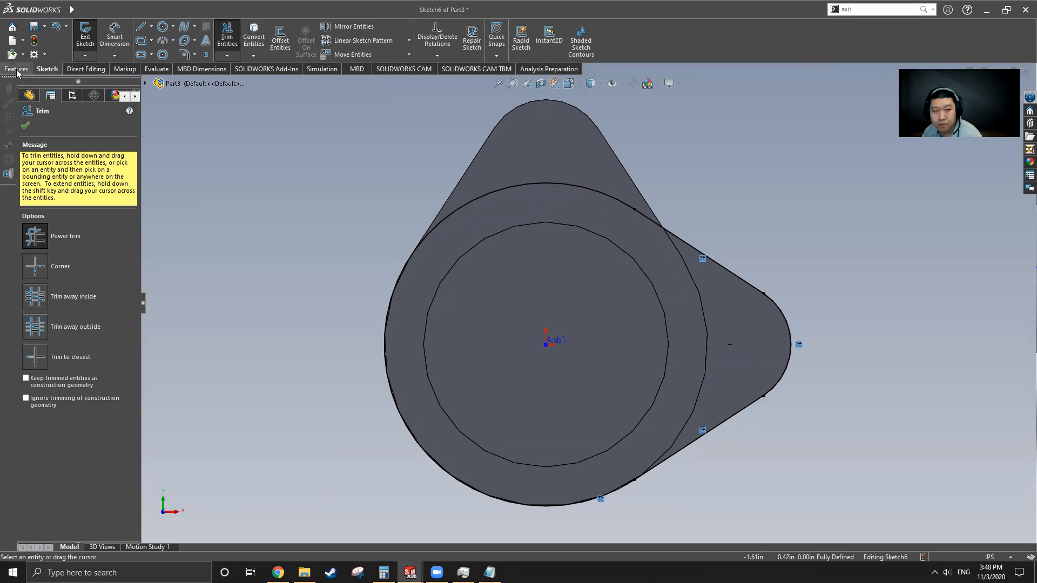
click(25, 127)
Step: Extrude Sketch6 Blind 0.38 in, reversed, creating the Boss-Extrude4 lobe
click(15, 69)
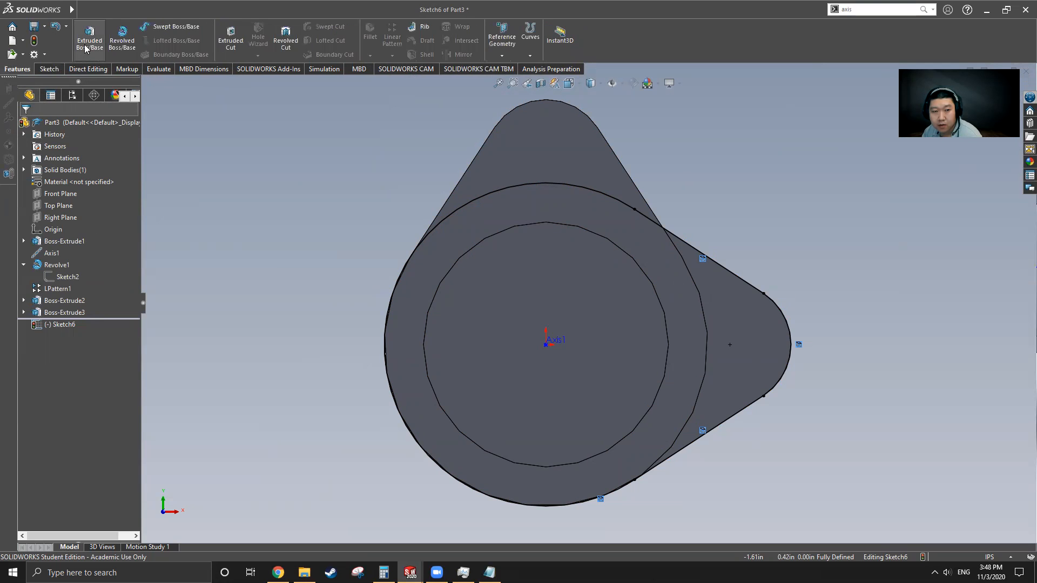
click(85, 48)
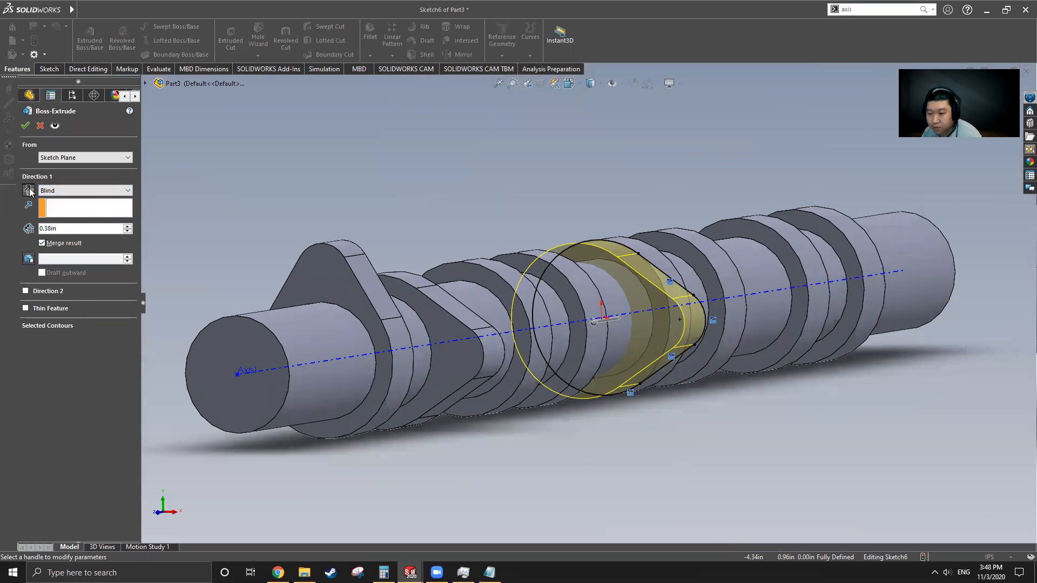
click(29, 190)
click(26, 125)
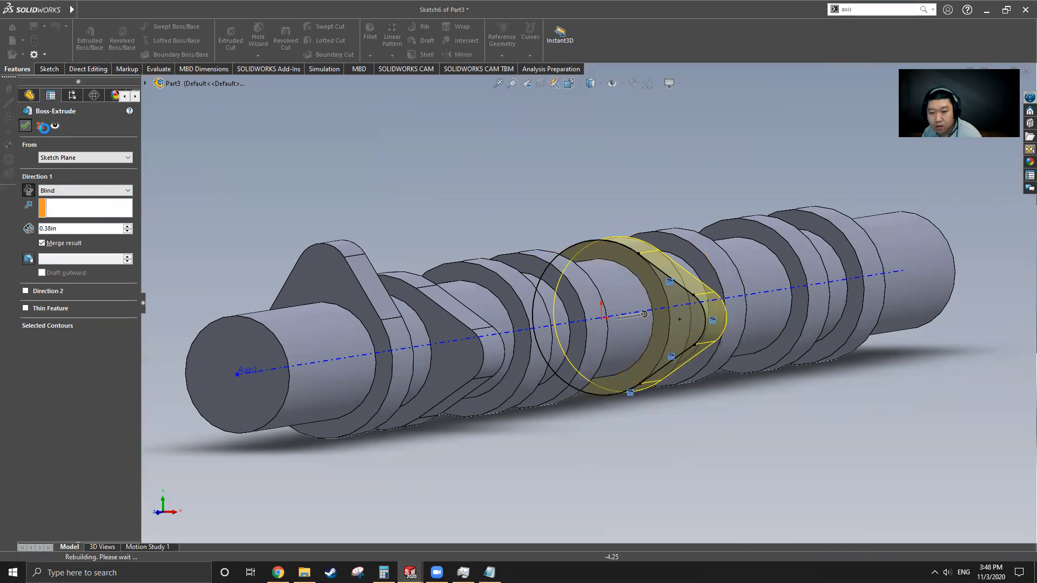
mouse_move(625, 258)
middle_down()
mouse_move(652, 314)
mouse_move(656, 265)
mouse_move(634, 276)
middle_up()
Step: Switch to the Cam Shaft part and inspect its Boss-Extrude5 lobe
mouse_move(38, 16)
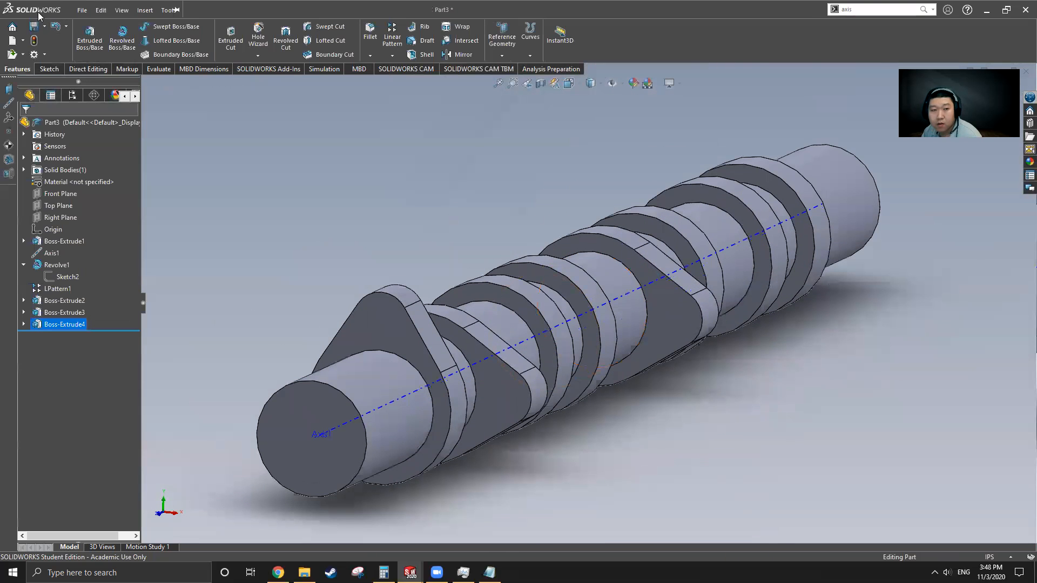
click(235, 10)
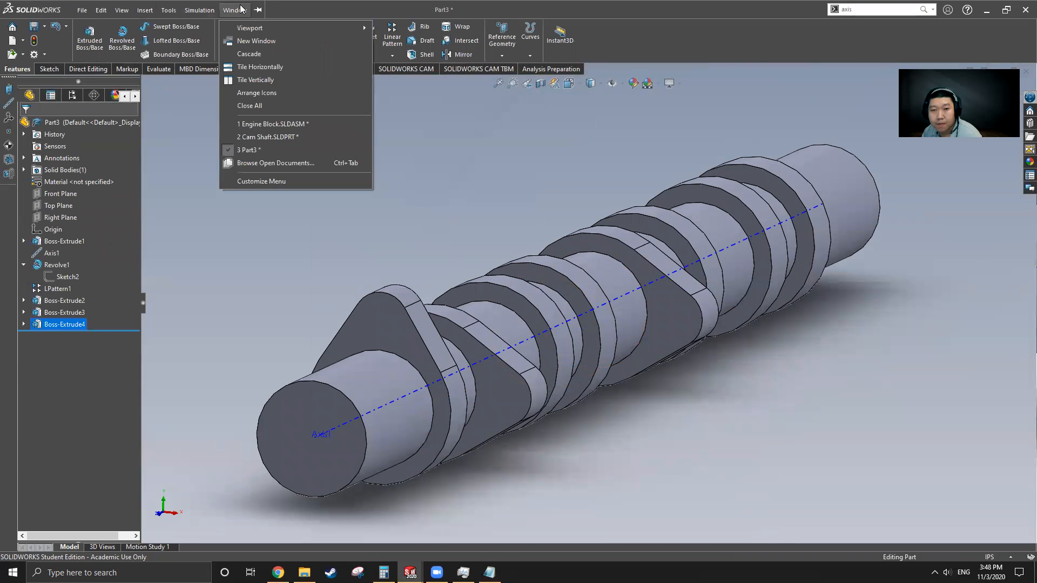
click(270, 136)
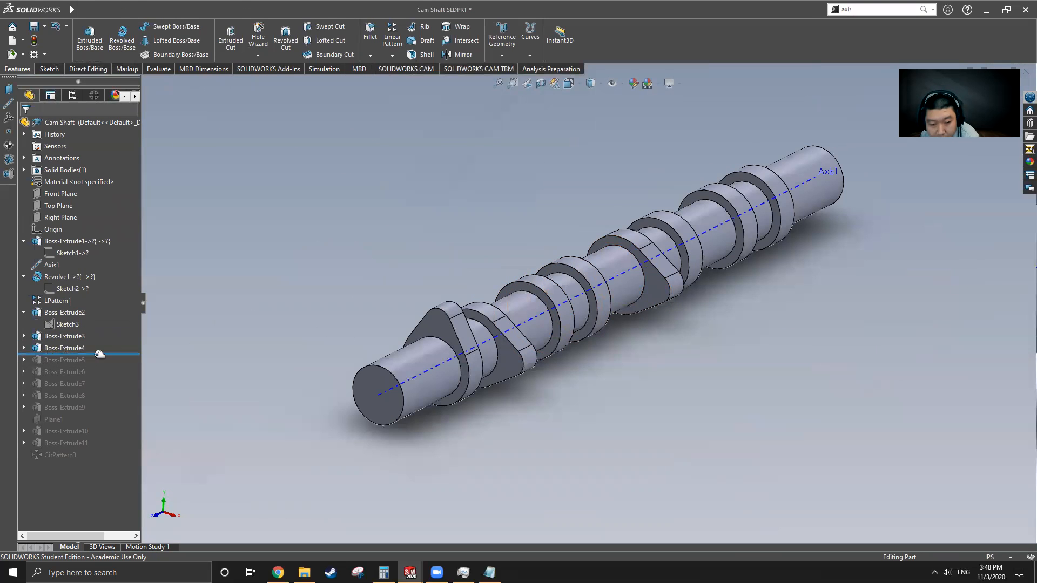
click(62, 360)
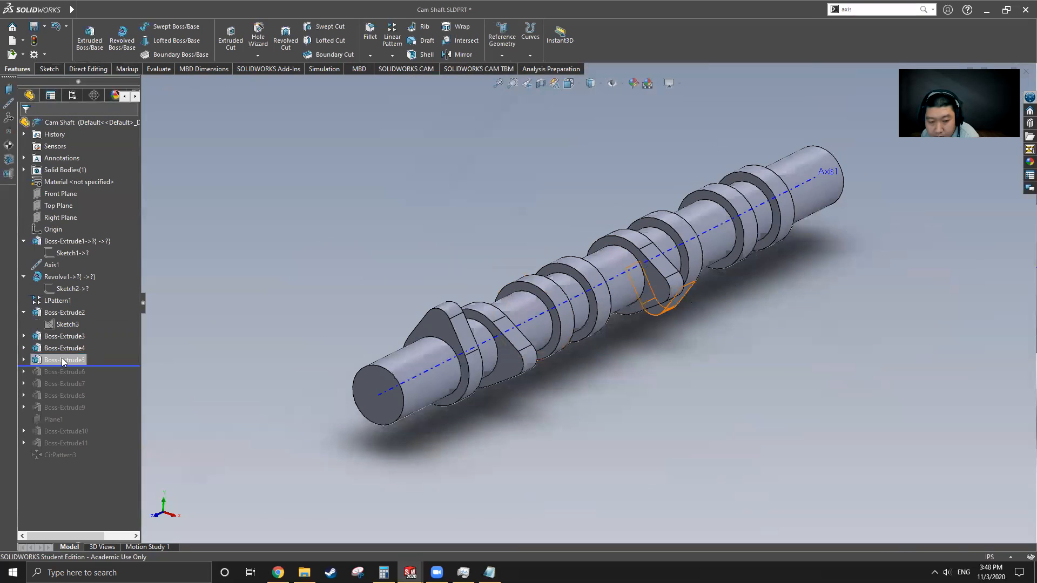
middle_drag(617, 347, 668, 306)
Step: Return to the Part3 document
mouse_move(198, 8)
click(235, 10)
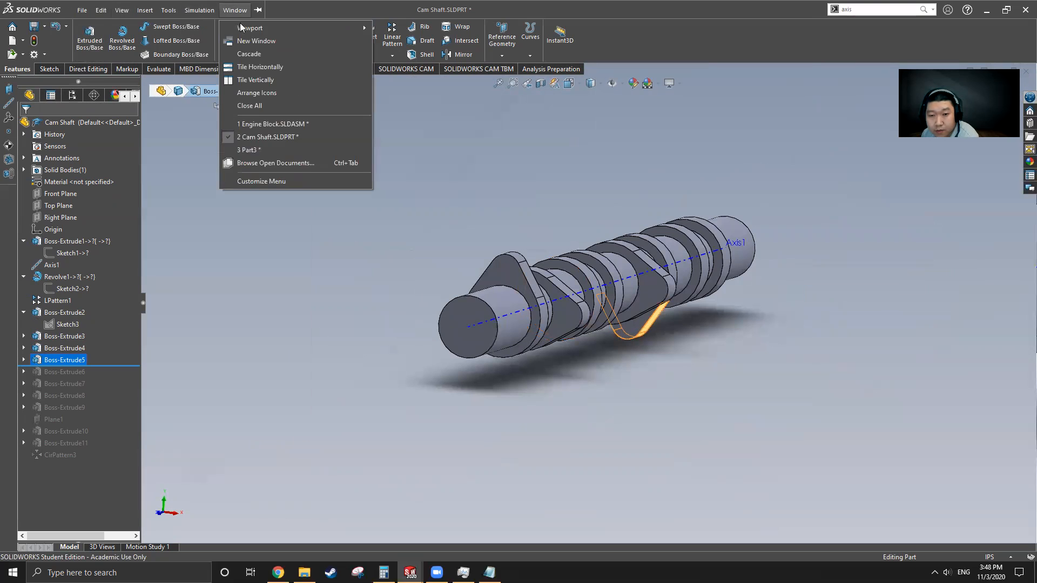
click(266, 147)
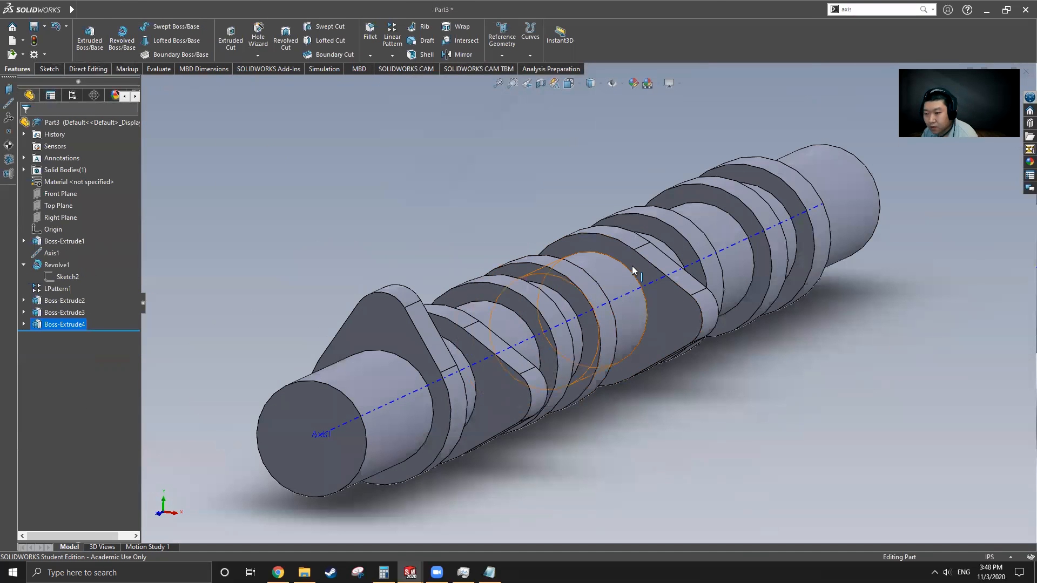
Step: Sketch on the collar face, viewed normal, a vertical centerline through the shaft axis
click(679, 252)
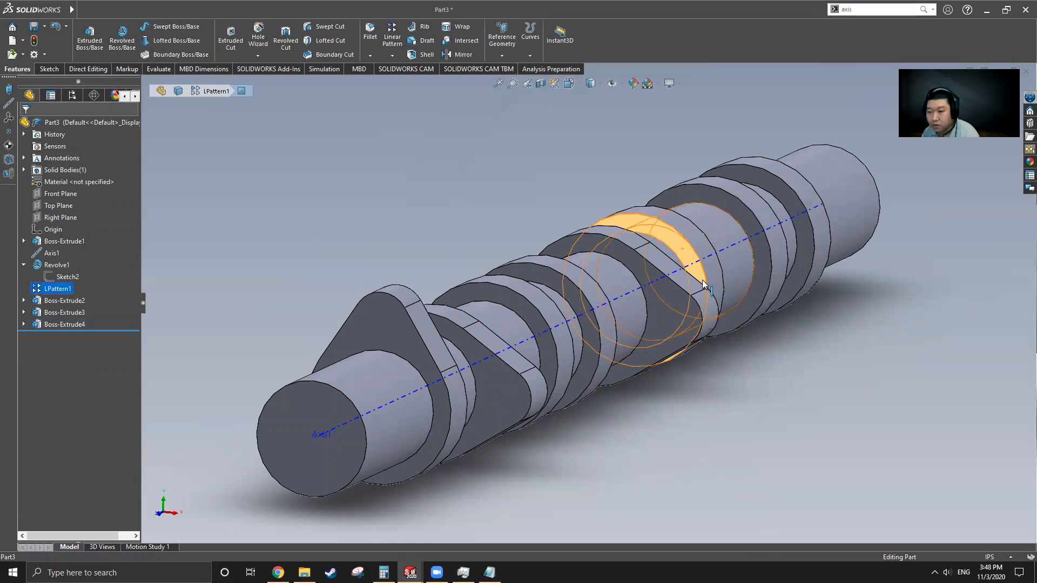
scroll(623, 296, down, 4)
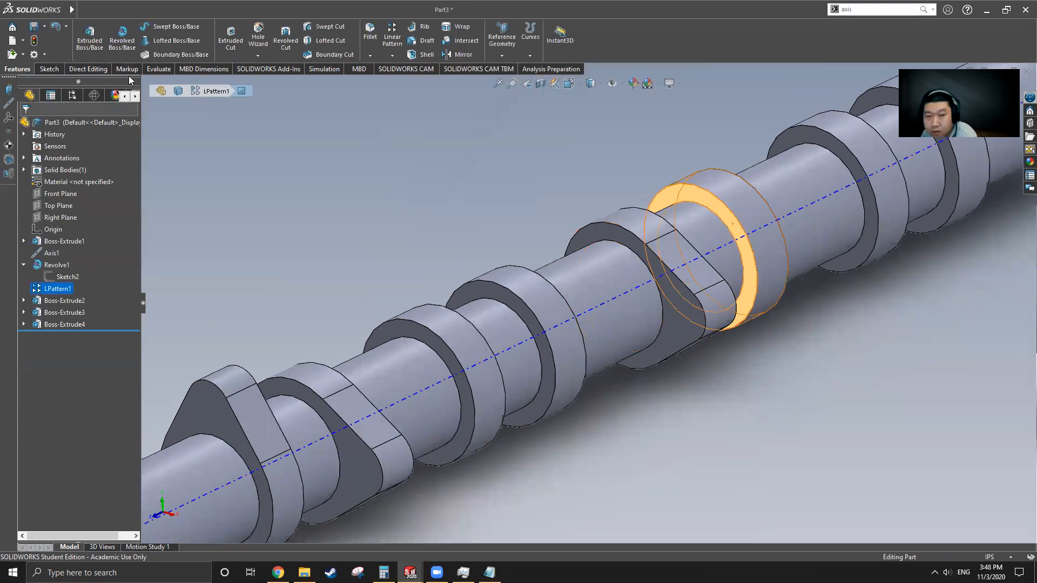
click(47, 69)
click(151, 27)
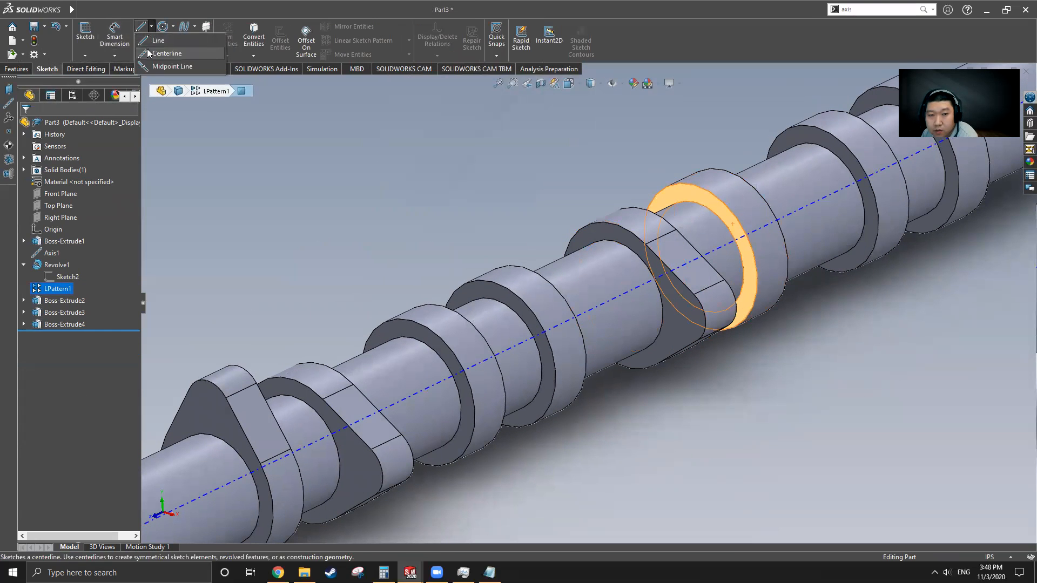
click(155, 56)
key(ctrl+8)
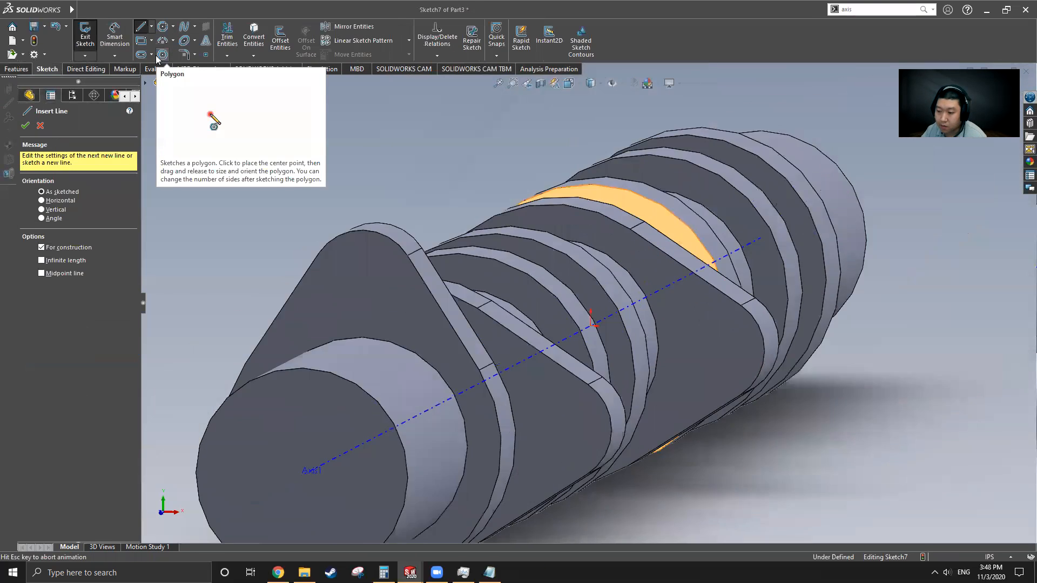
scroll(423, 309, up, 2)
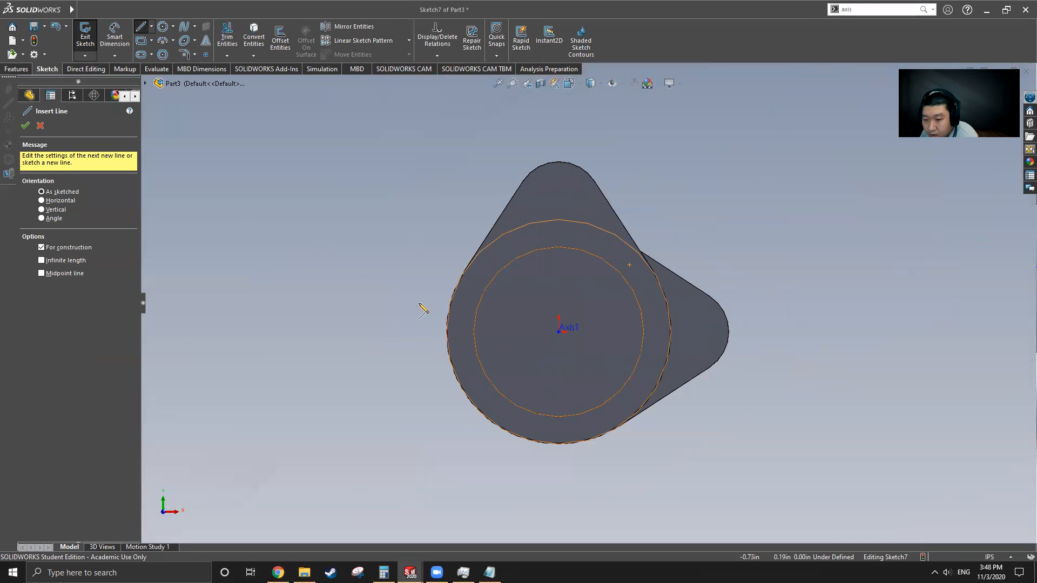
click(558, 199)
click(559, 496)
key(Escape)
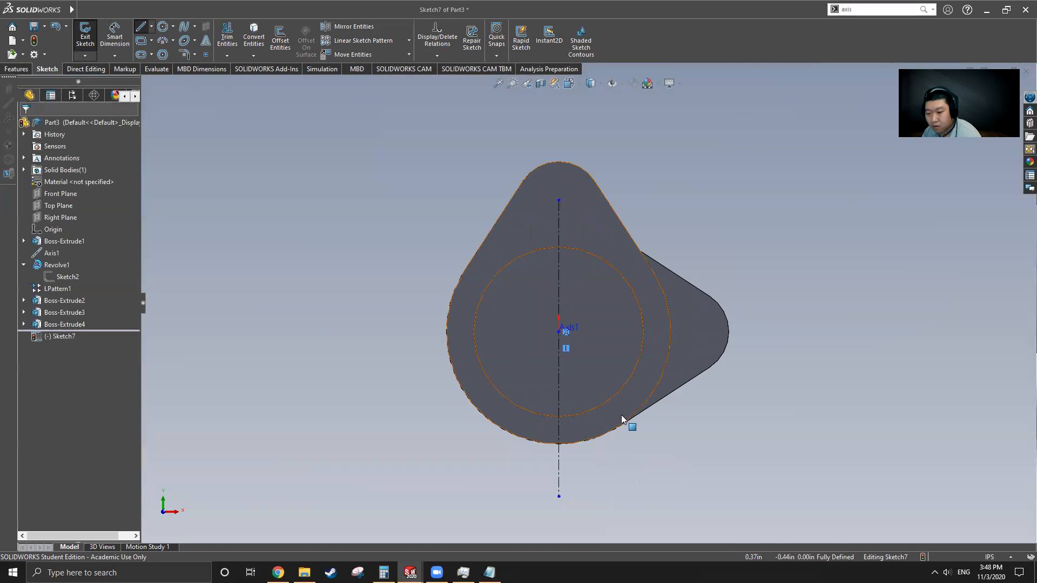
Step: Draw a circle of radius 0.66 centred on the shaft axis
scroll(535, 281, up, 2)
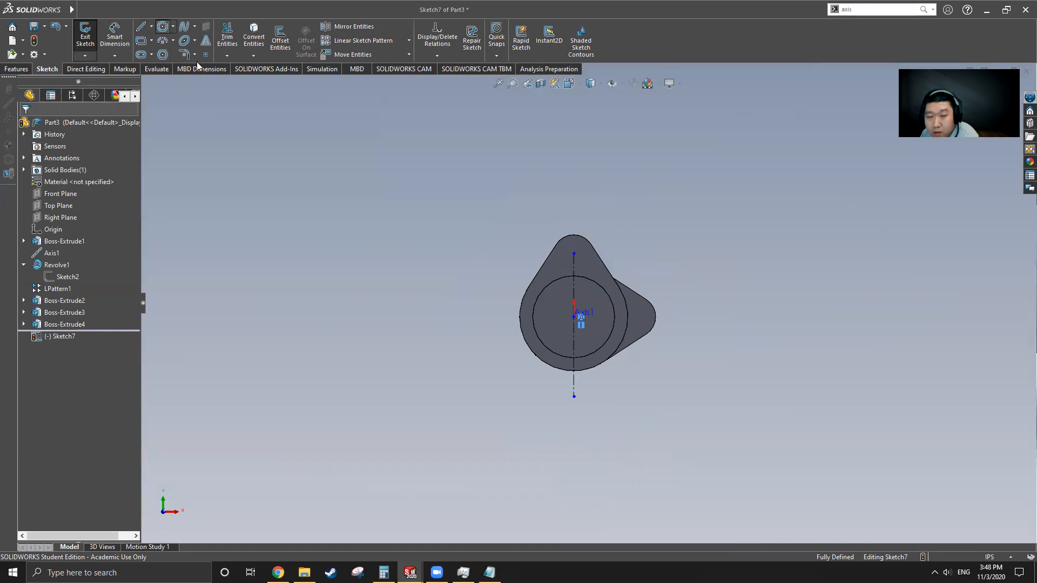
scroll(627, 361, down, 4)
click(485, 245)
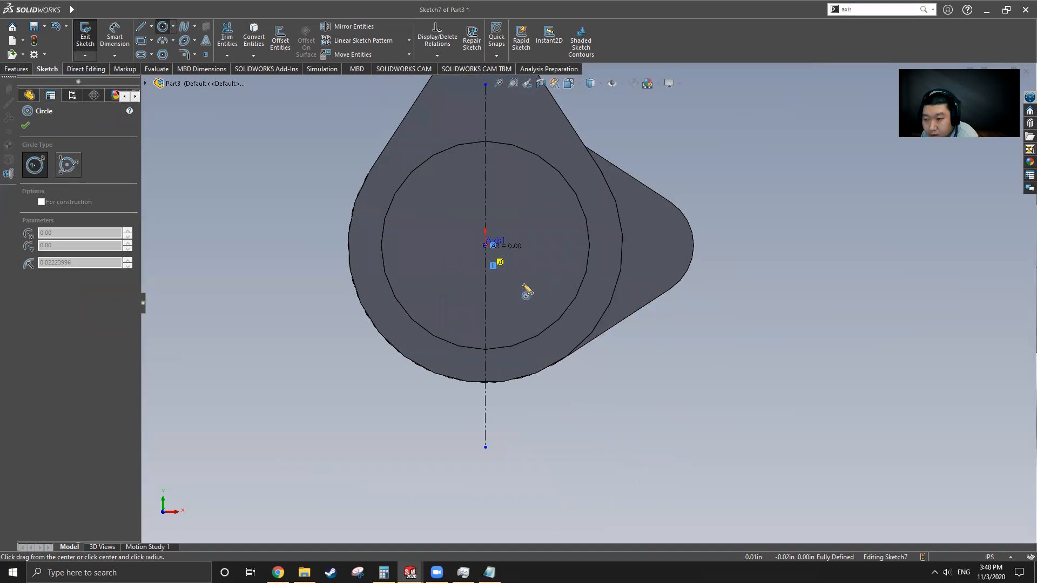
click(576, 355)
key(Escape)
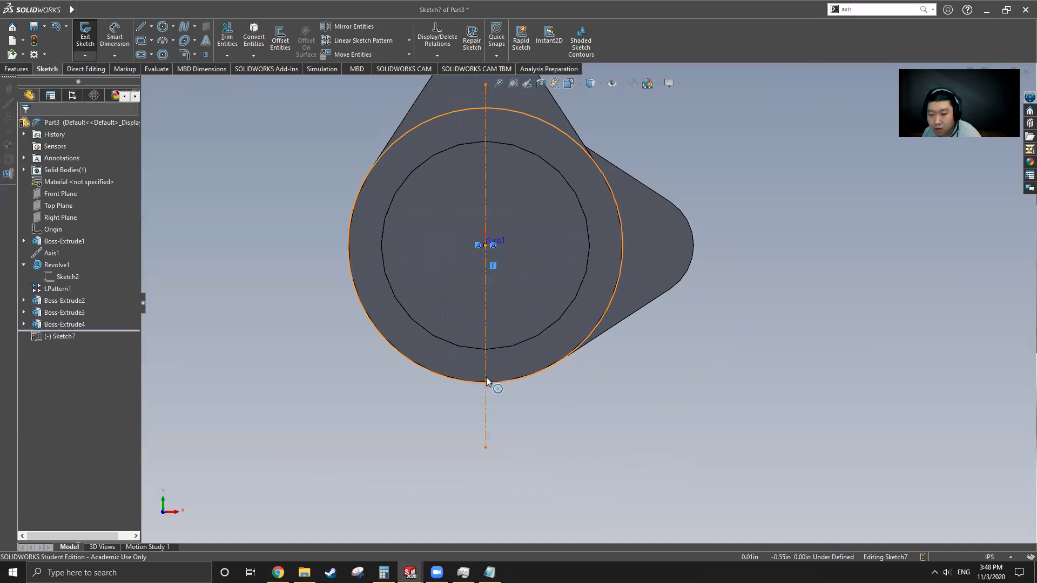
Step: Draw a small circle on the centreline, dimensioned Ø0.50 and 0.75 below the axis centre
click(161, 29)
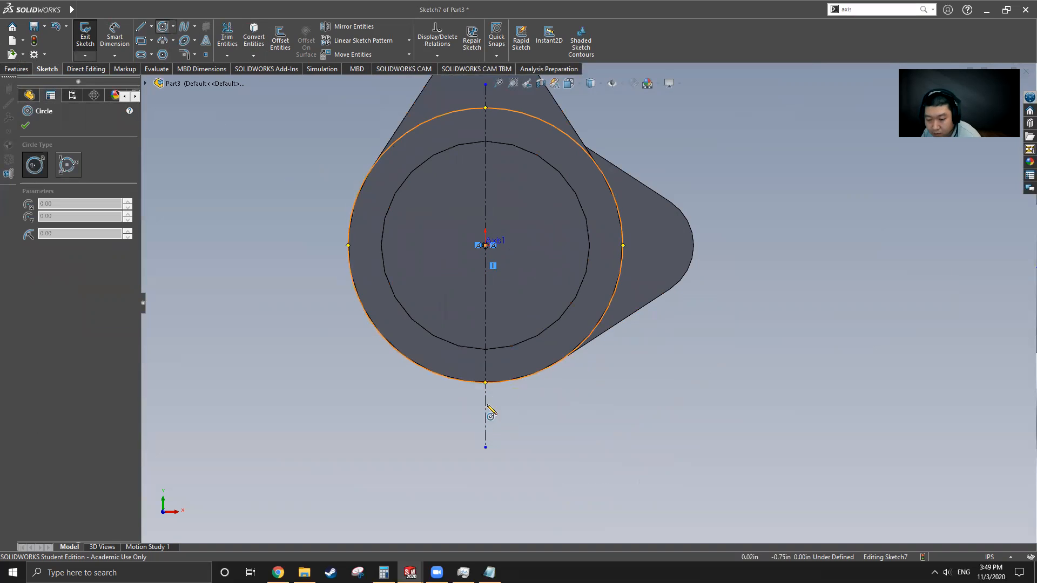
click(485, 433)
click(516, 464)
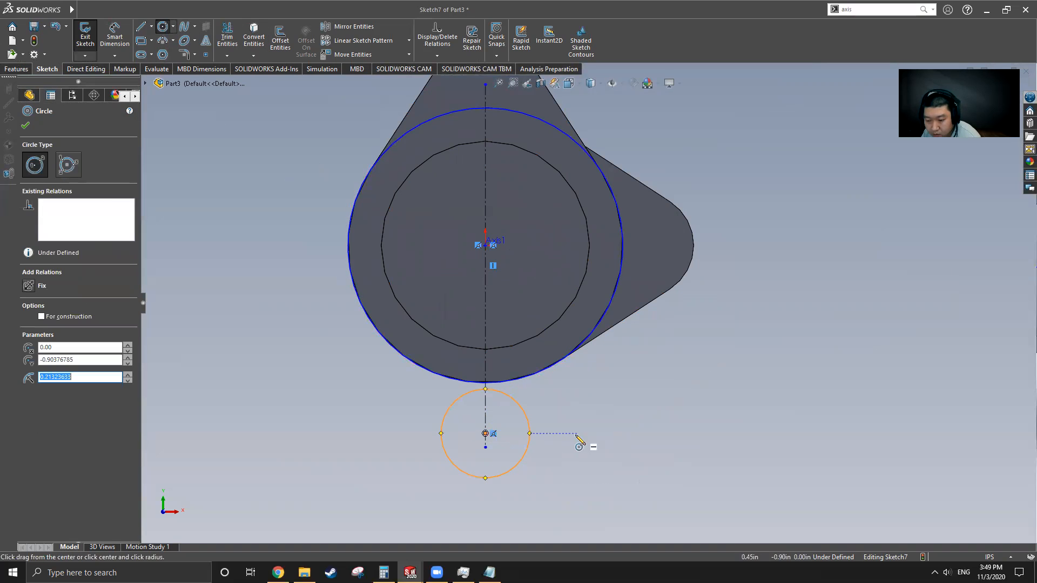
click(115, 37)
click(530, 430)
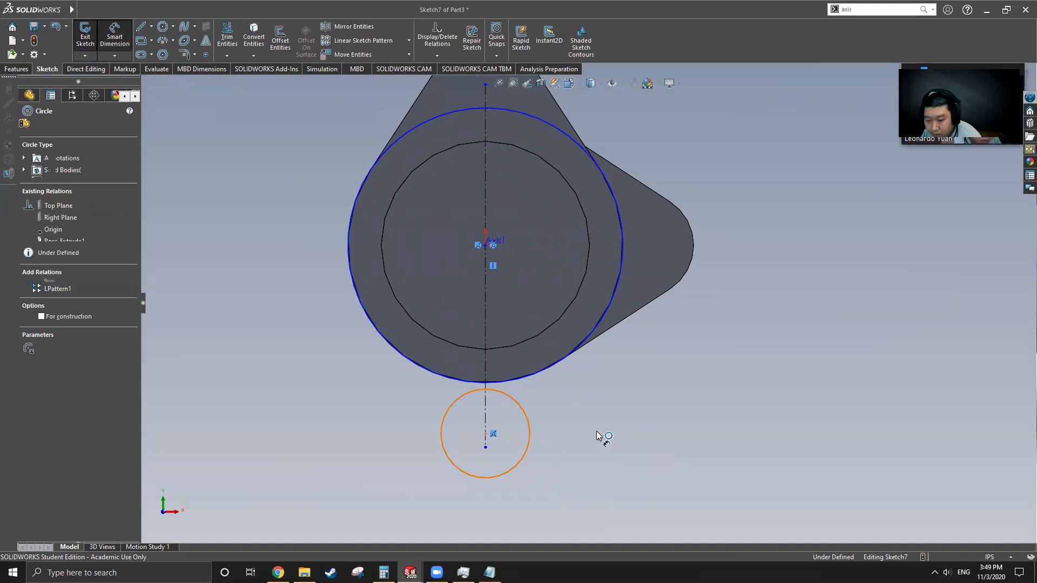
click(596, 431)
text(0.5)
key(Return)
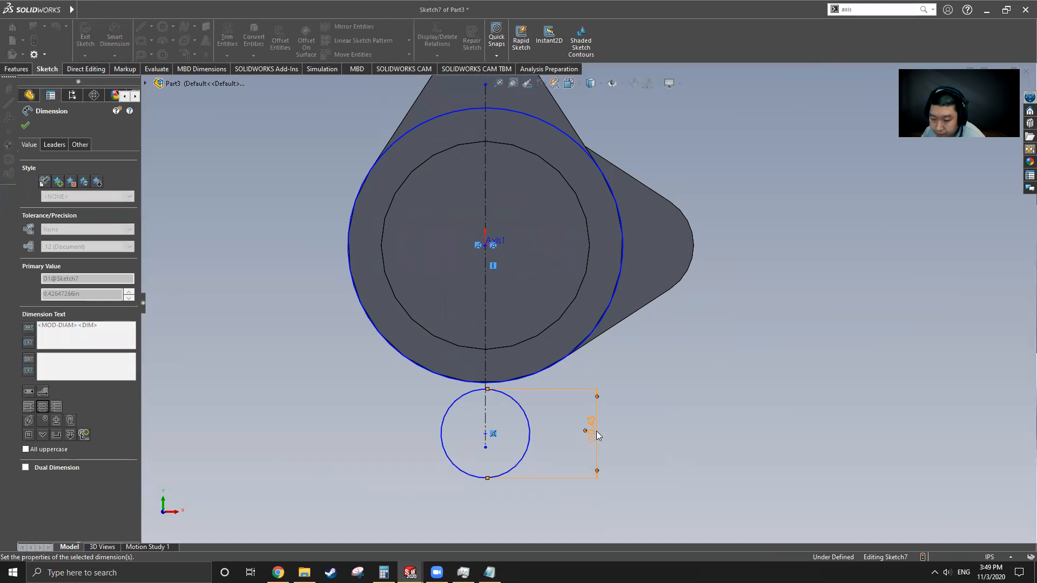
click(485, 434)
click(485, 245)
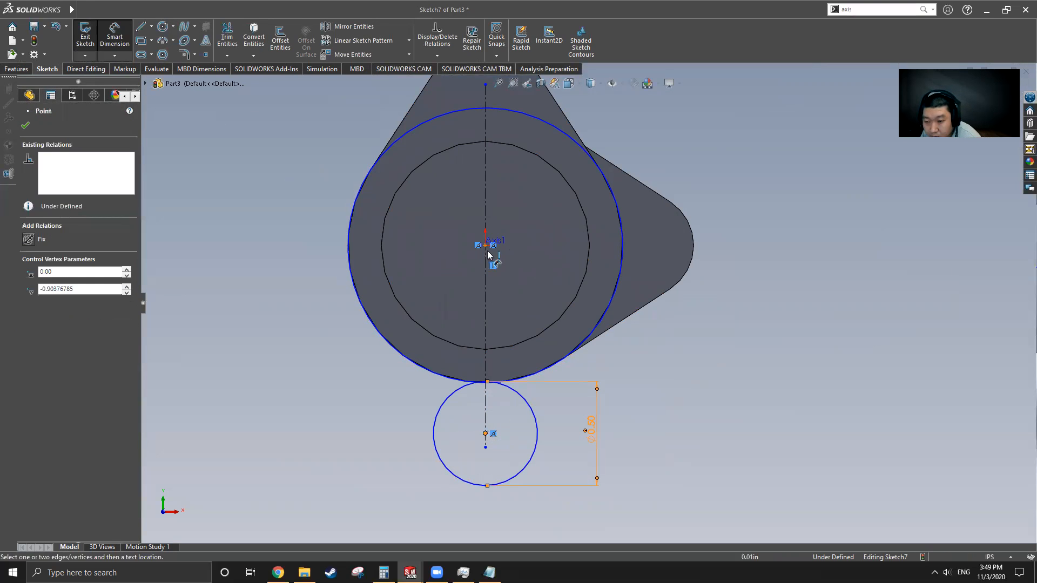
click(320, 324)
text(.75)
key(Return)
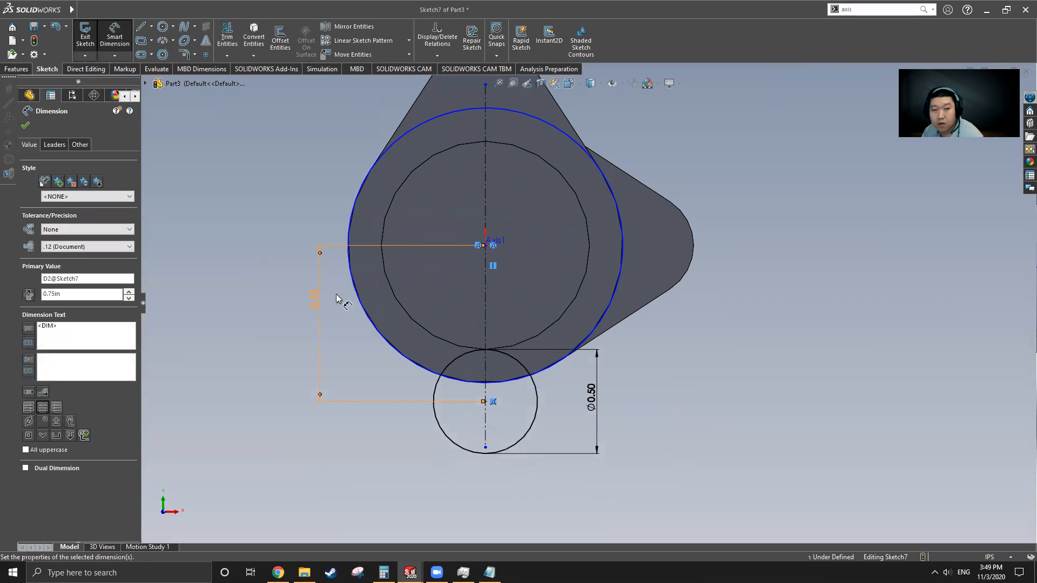
Step: Draw a tangent line from the large circle to the small one and mirror it about the vertical centreline
click(143, 33)
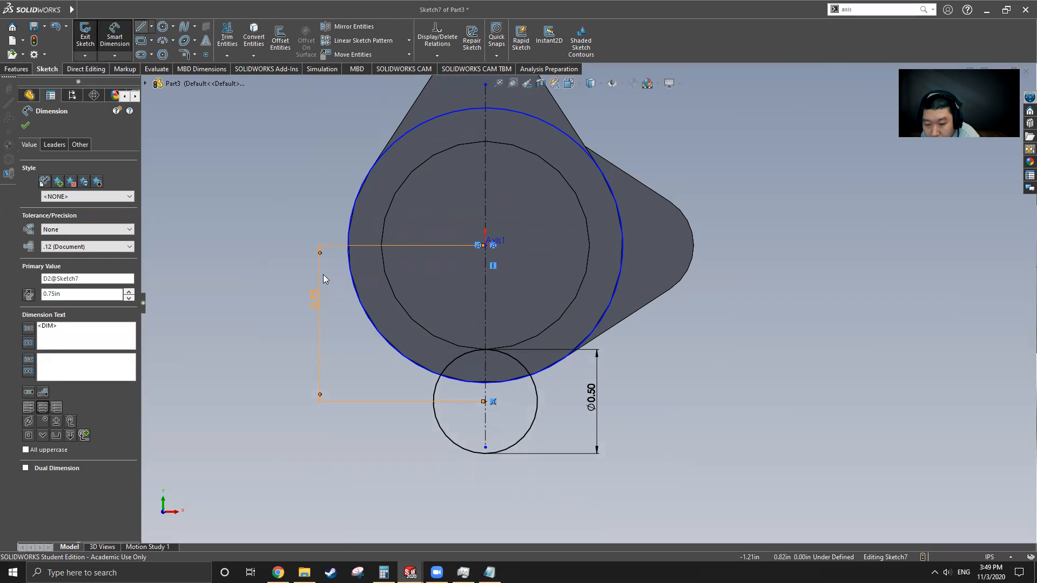
click(372, 324)
click(442, 431)
key(Escape)
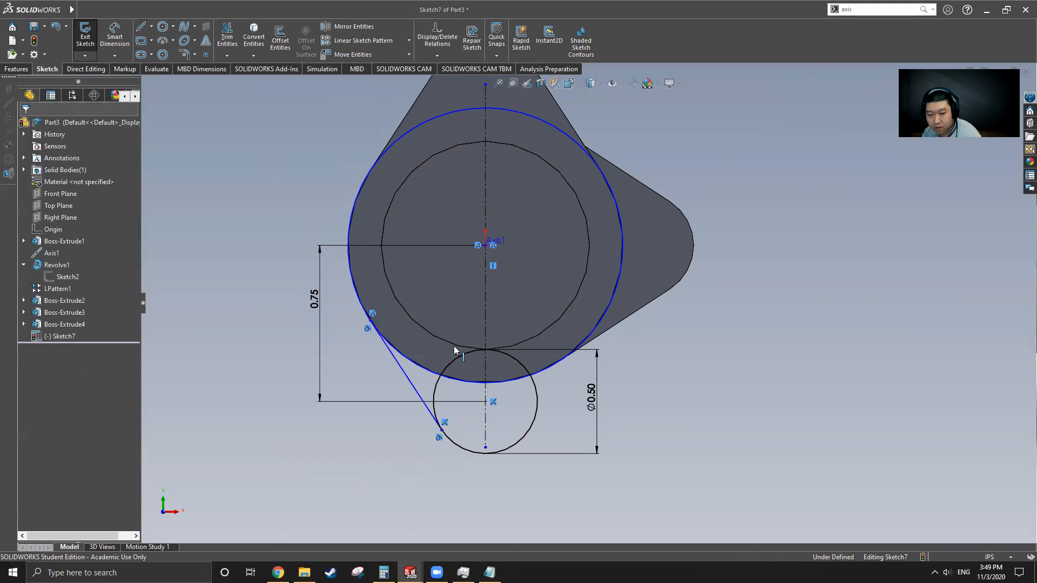
click(400, 366)
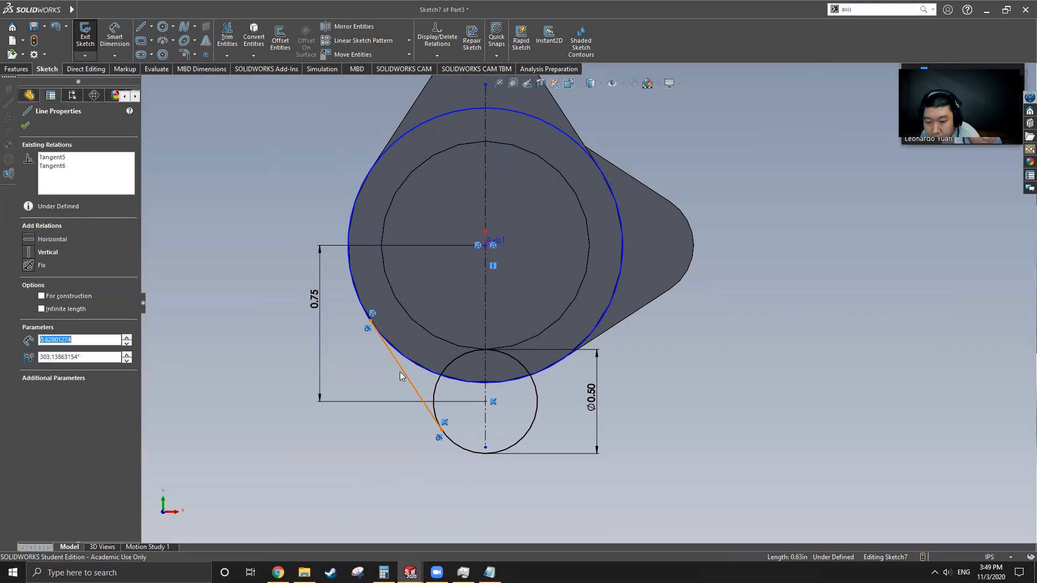
click(350, 27)
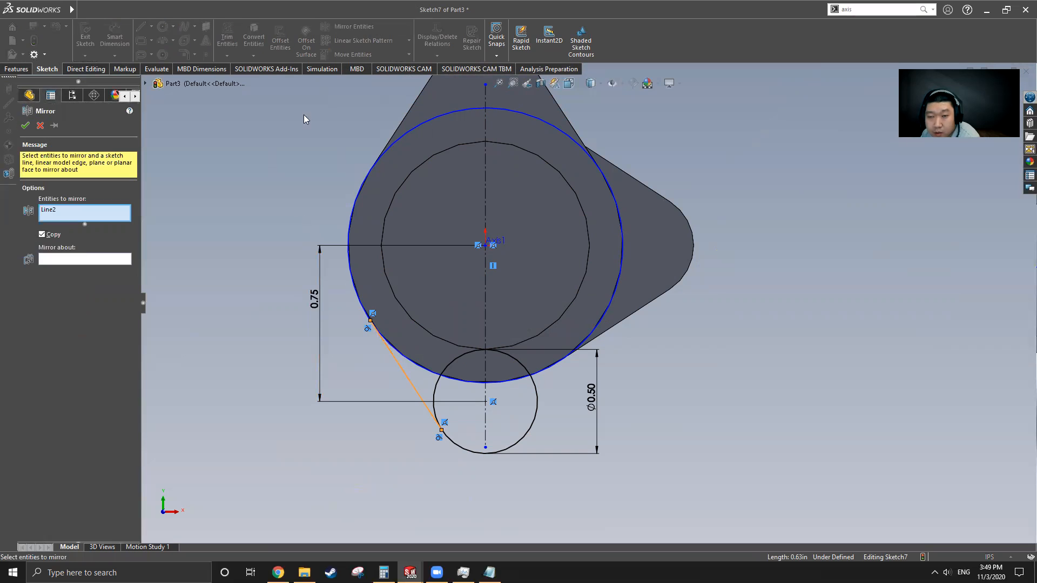
click(73, 260)
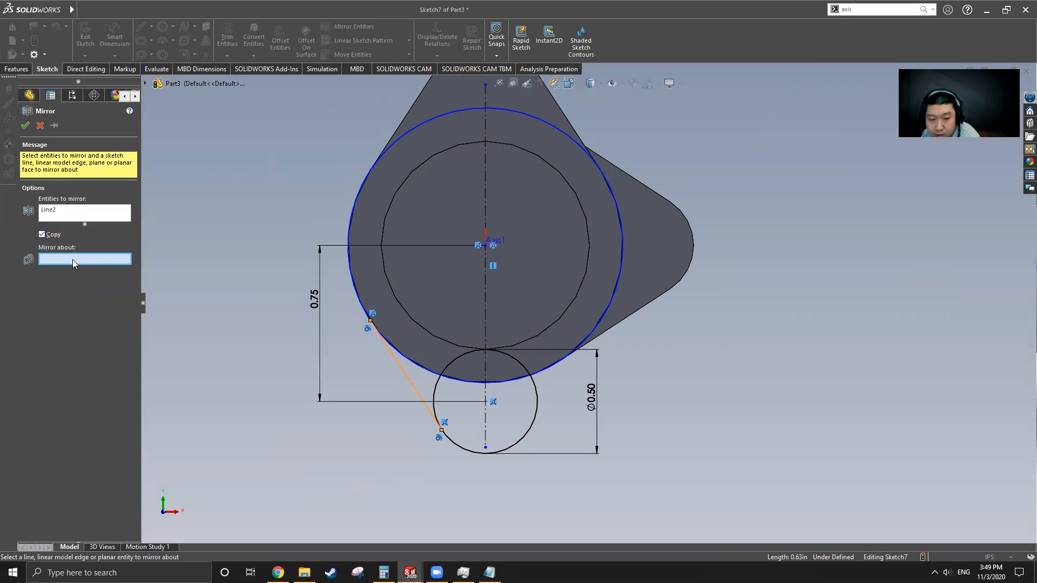
click(485, 314)
click(25, 125)
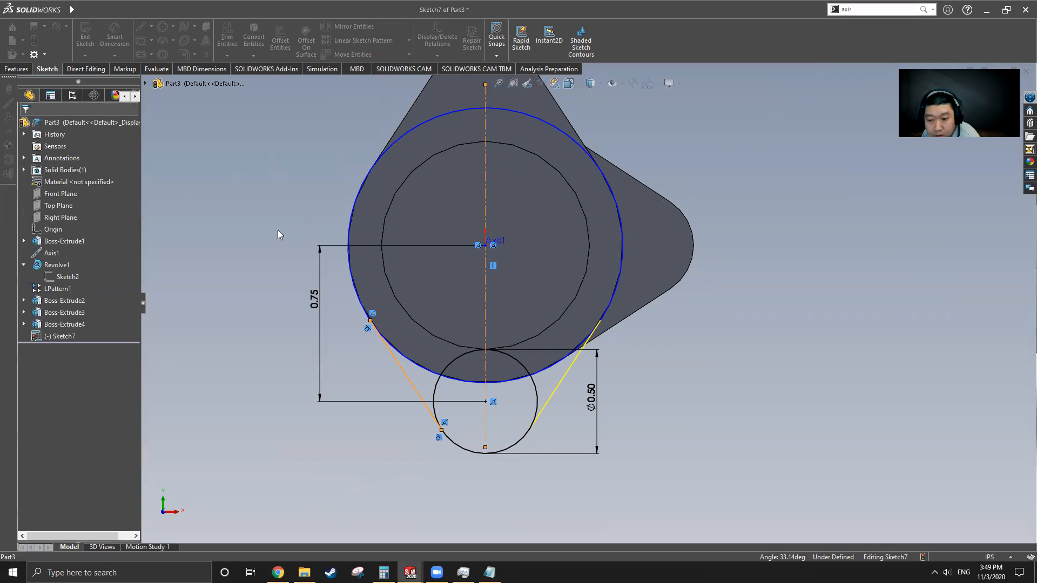
Step: Power-trim away the inner arcs so the outline forms a closed lobe
click(226, 35)
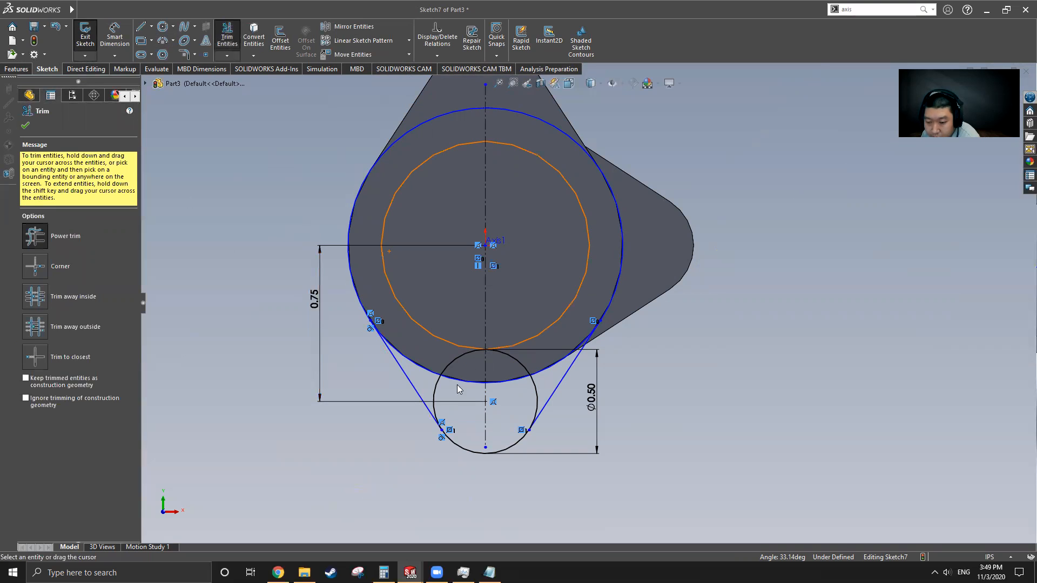
mouse_move(437, 377)
mouse_down()
mouse_move(459, 352)
mouse_move(498, 390)
mouse_up()
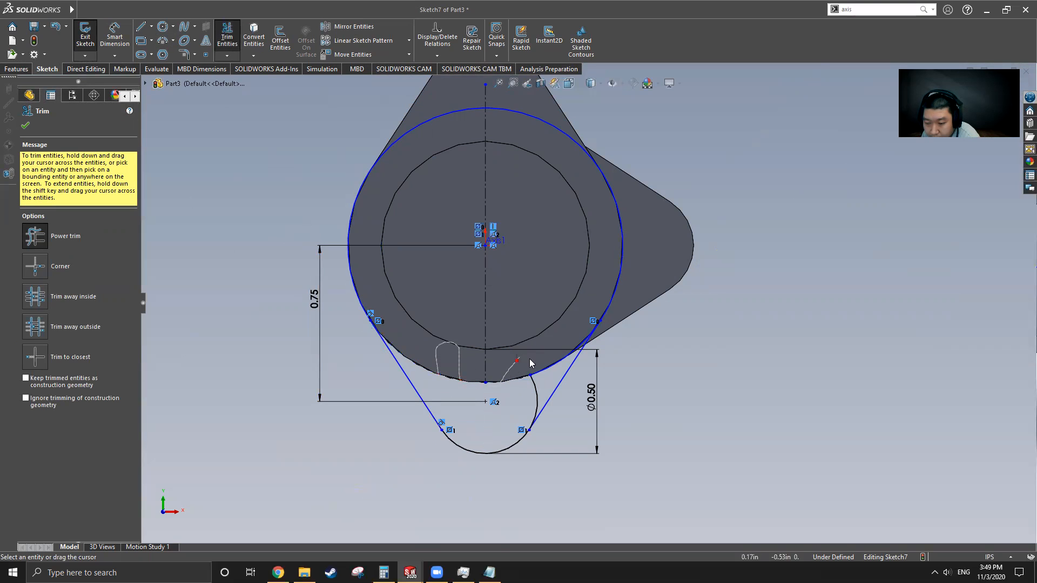
drag(557, 354, 439, 366)
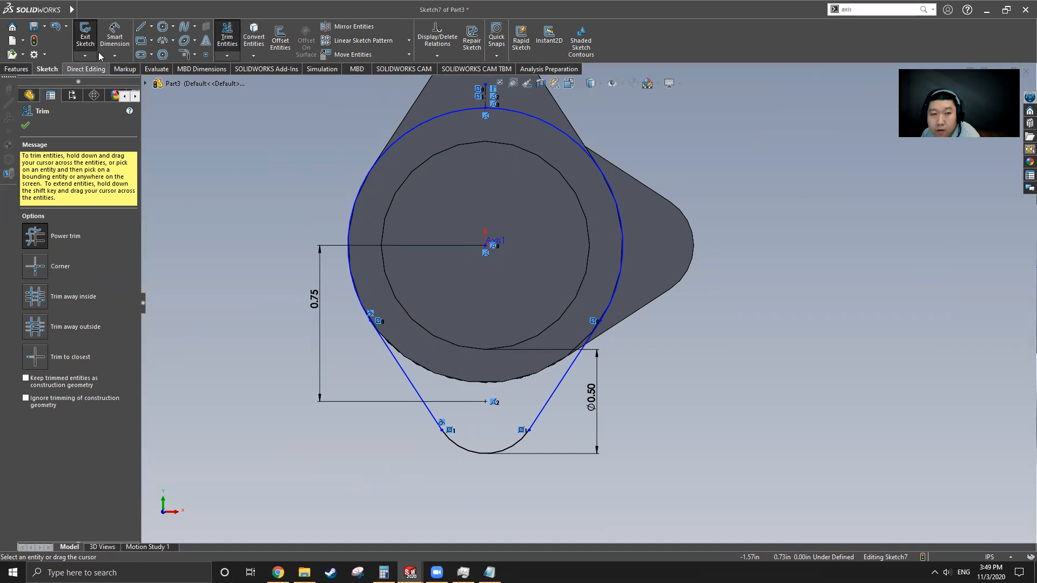
click(30, 96)
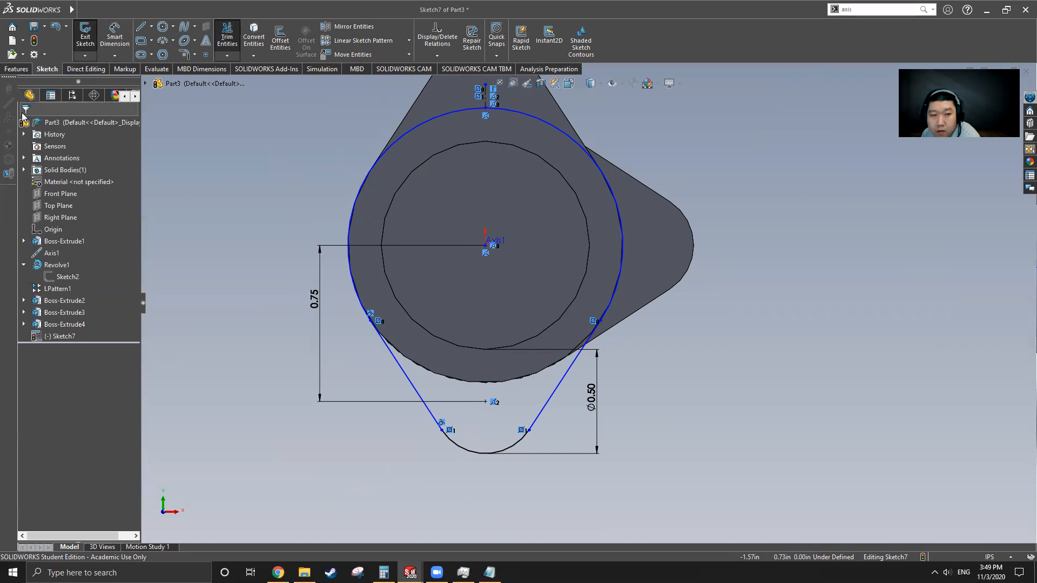
Step: Extrude Sketch7 0.38 in with reversed direction as Boss-Extrude5
click(16, 68)
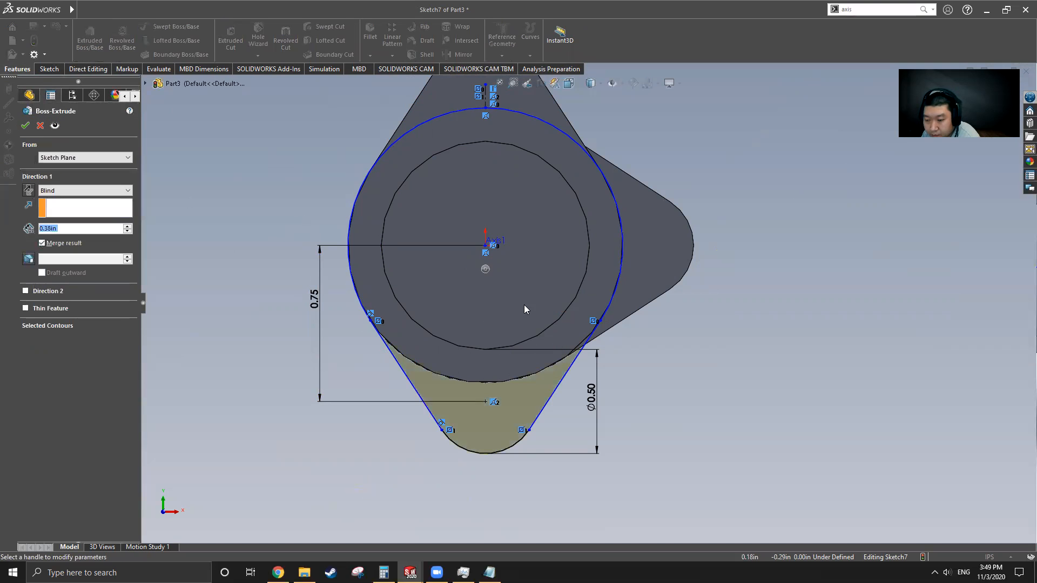
middle_drag(570, 287, 438, 308)
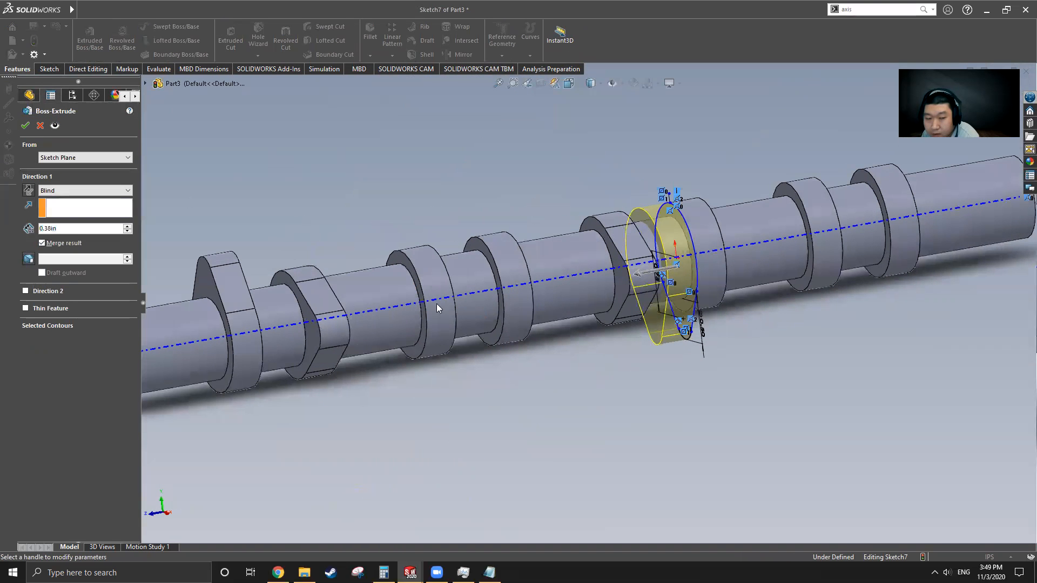
click(29, 192)
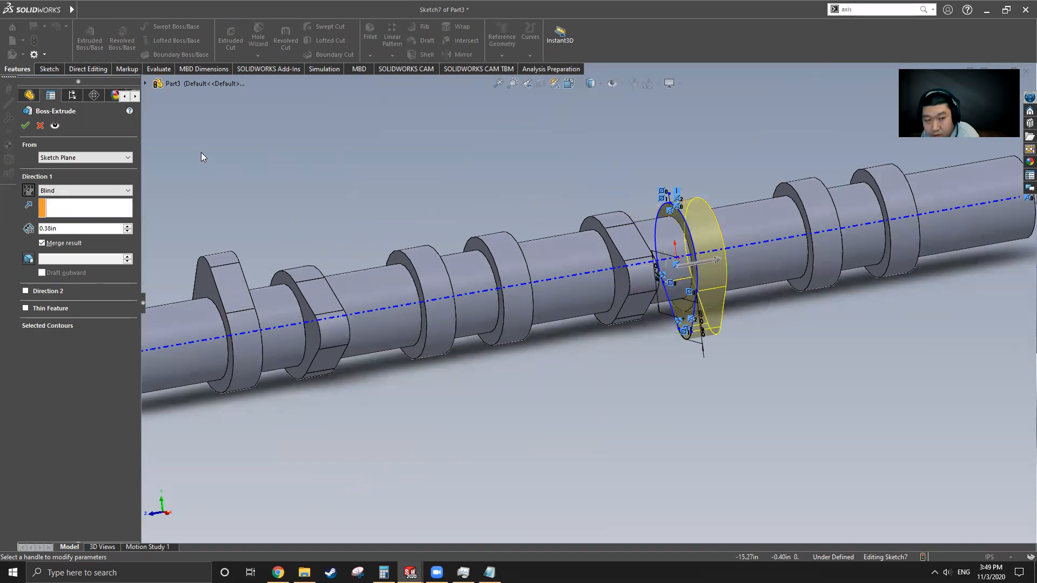
click(26, 130)
scroll(633, 339, up, 2)
middle_drag(635, 340, 655, 331)
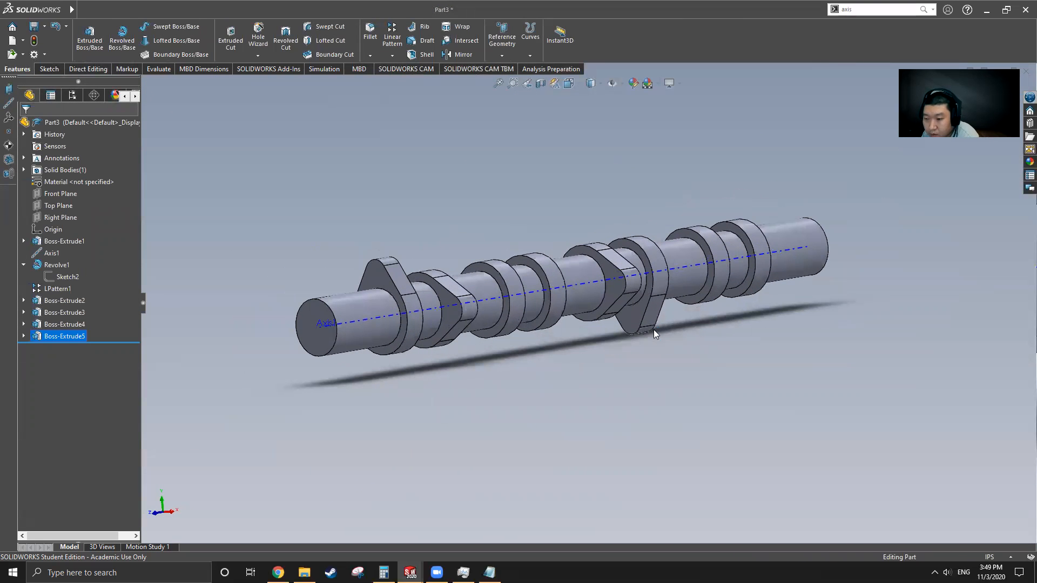
Step: Switch to the Cam Shaft part window and turn the model slightly
mouse_move(24, 12)
click(235, 10)
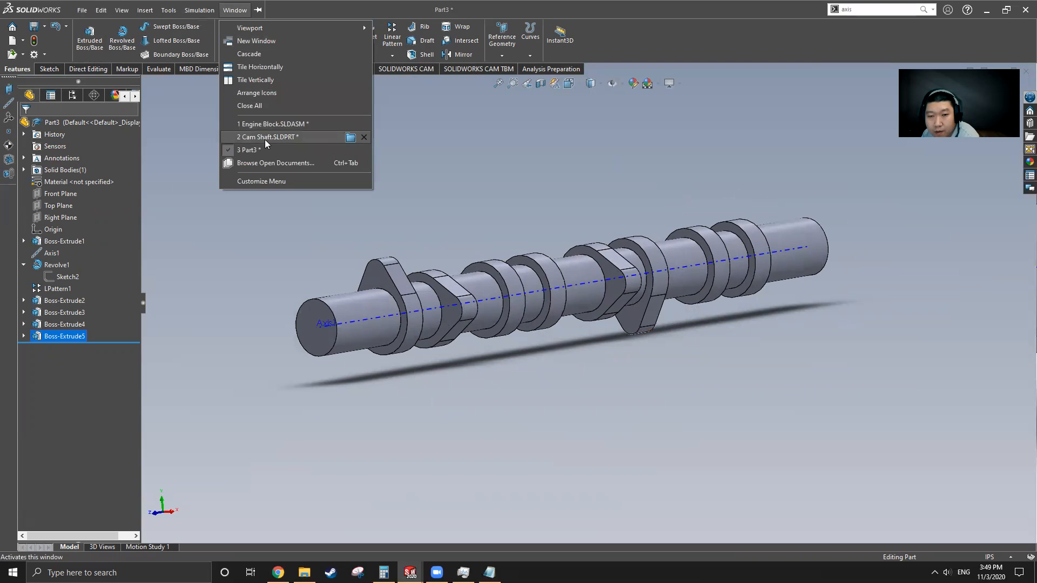
click(265, 139)
middle_drag(530, 293, 748, 378)
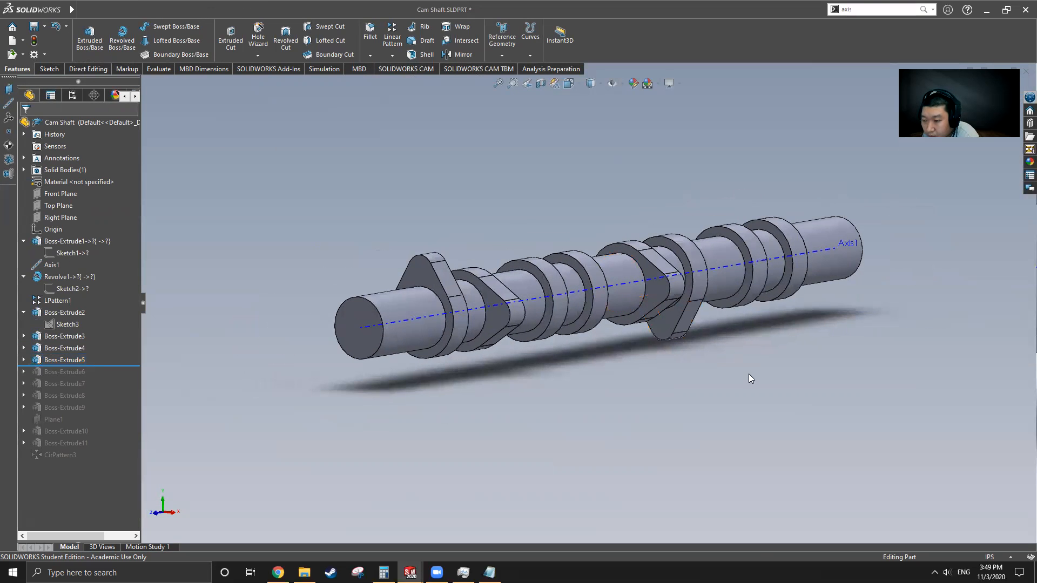
Step: Roll the Cam Shaft history forward to include Boss-Extrude6, then return to the Part3 window
drag(98, 366, 98, 378)
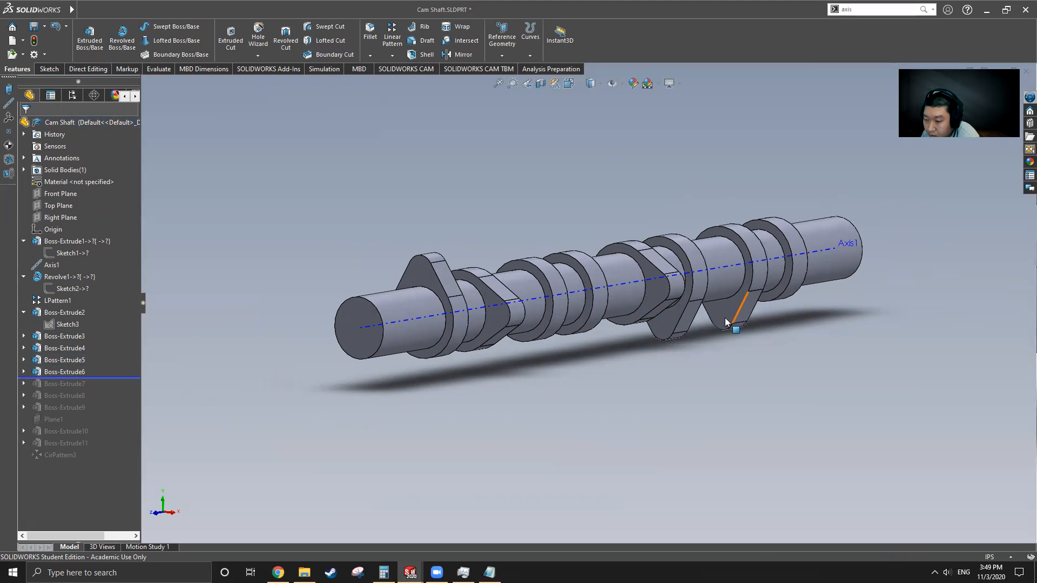
middle_drag(717, 311, 710, 322)
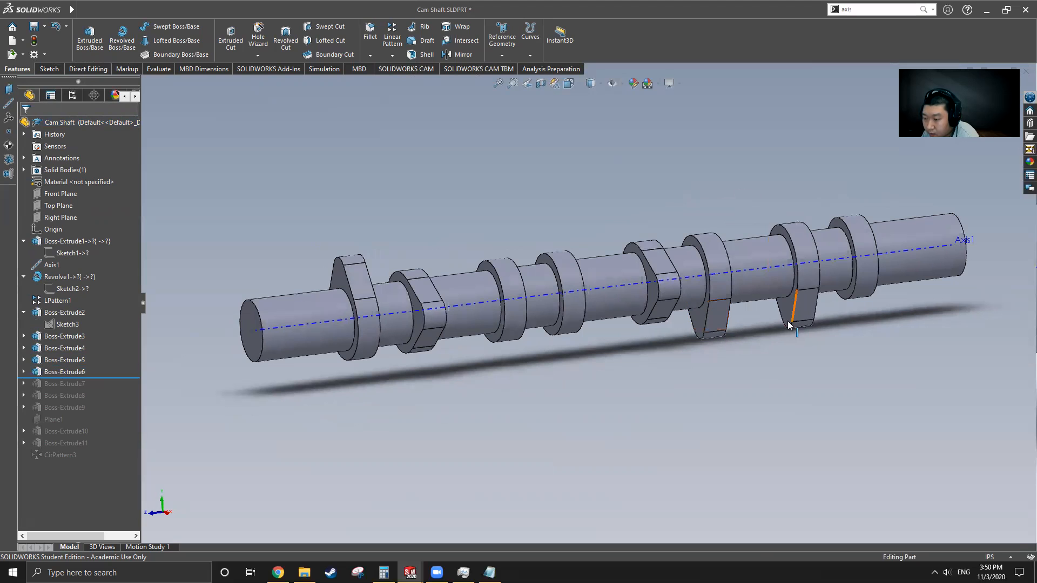
mouse_move(72, 10)
click(235, 10)
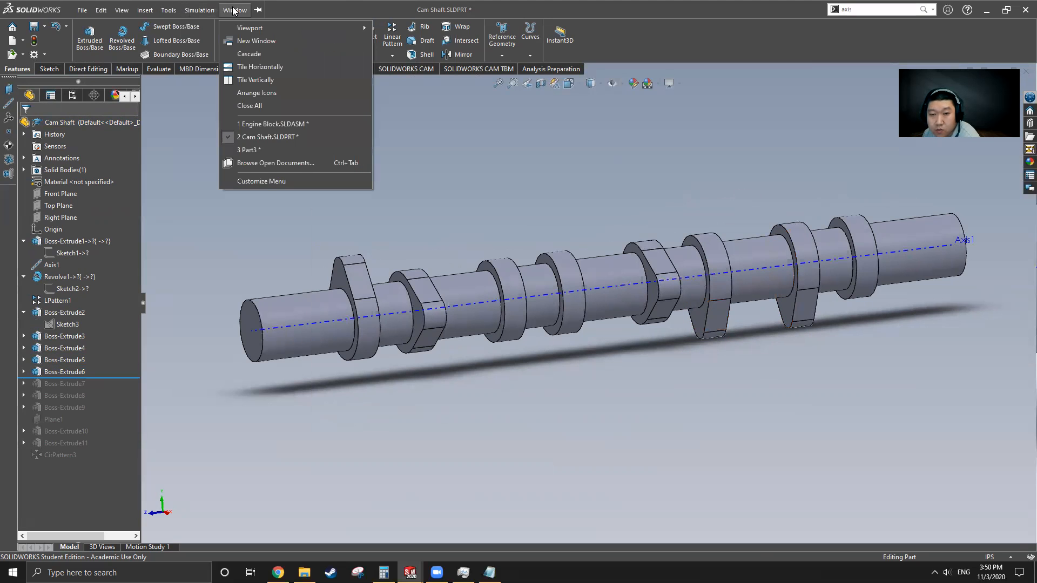
click(270, 152)
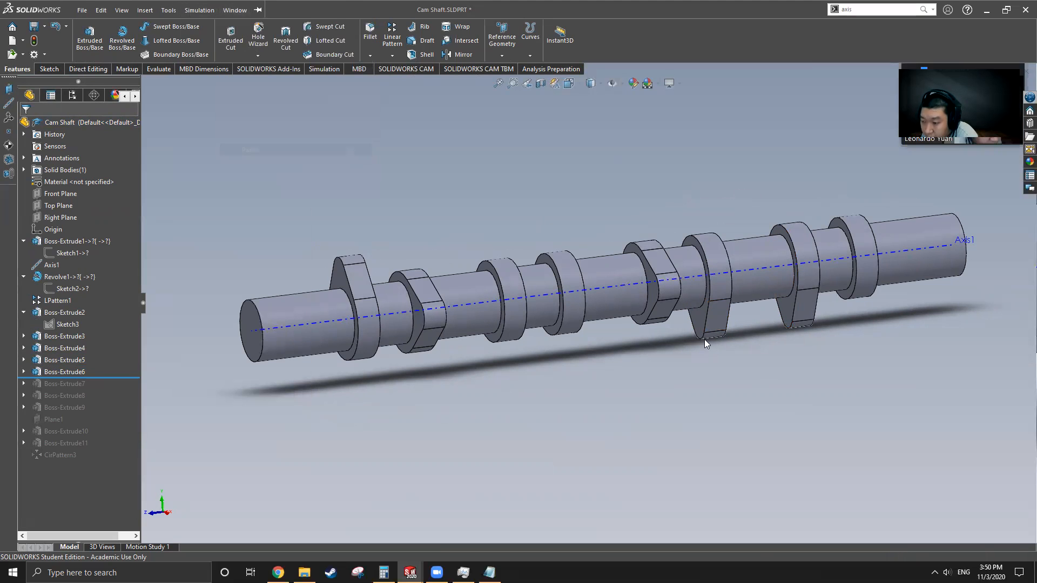
scroll(732, 319, down, 3)
Step: After checking the lobe edge Normal To, start Sketch8 on Part3's collar ring face
click(633, 262)
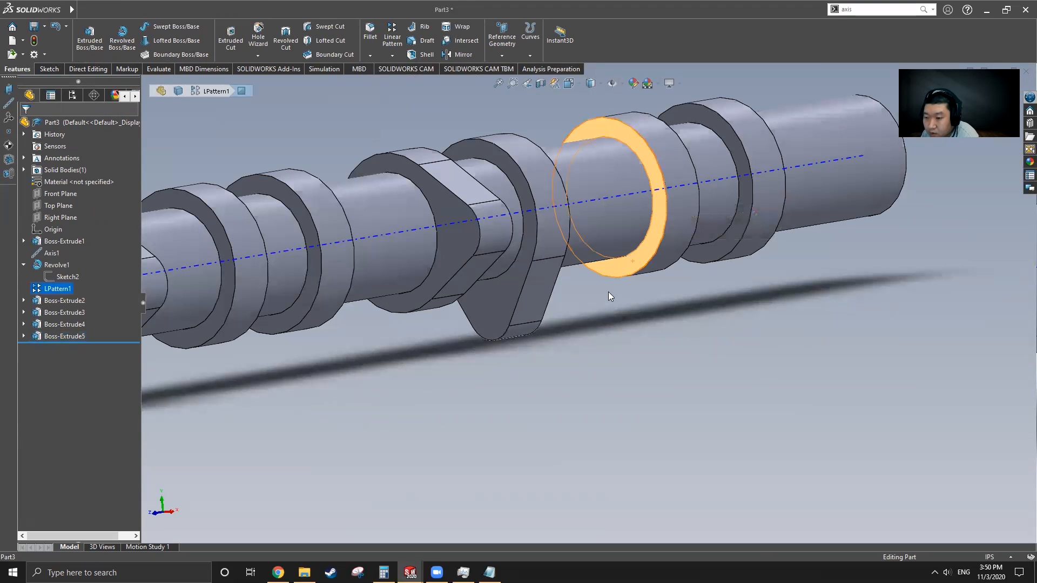
click(39, 71)
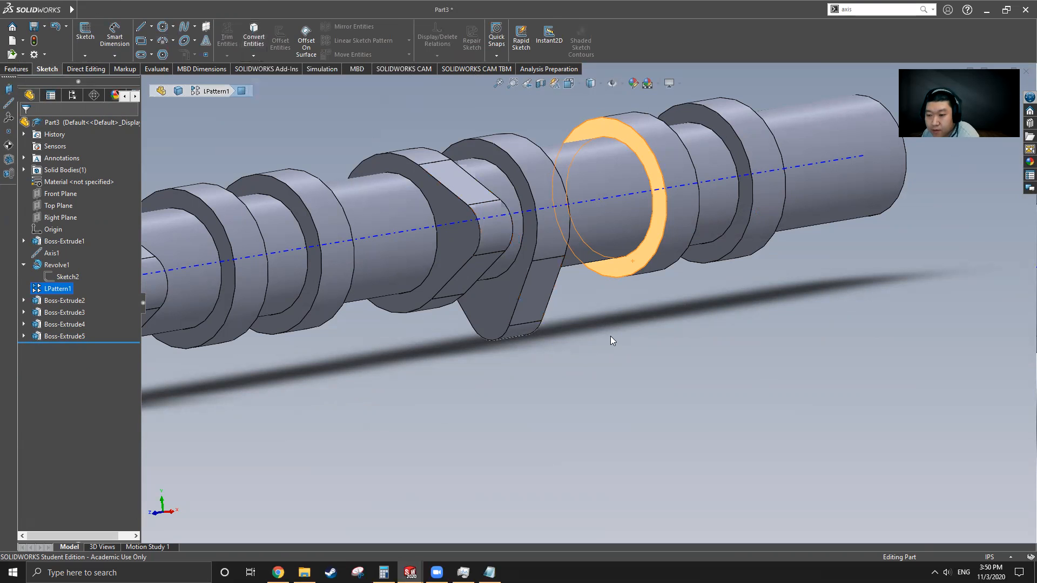
key(ctrl+8)
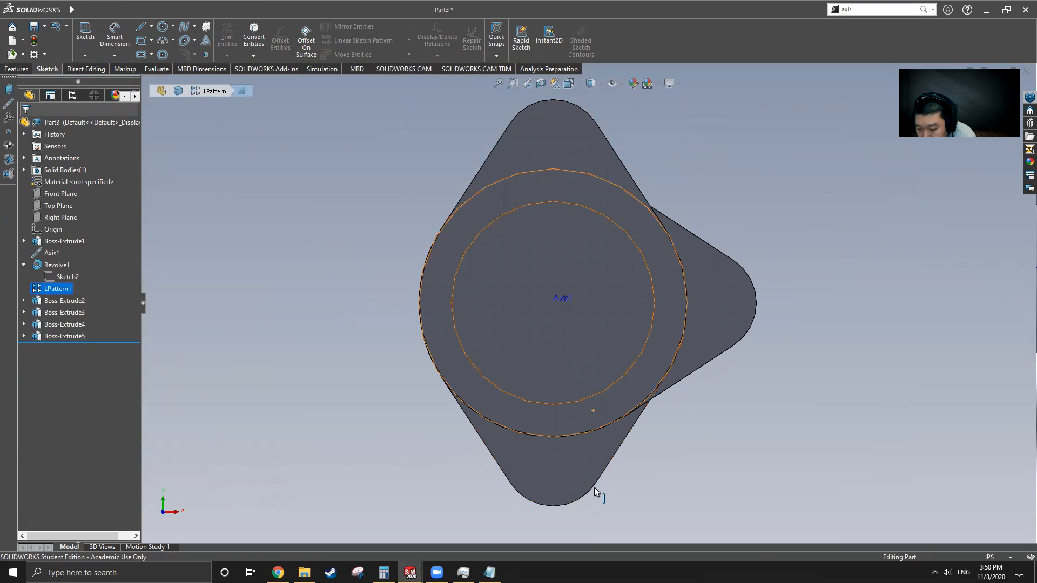
click(591, 491)
click(253, 35)
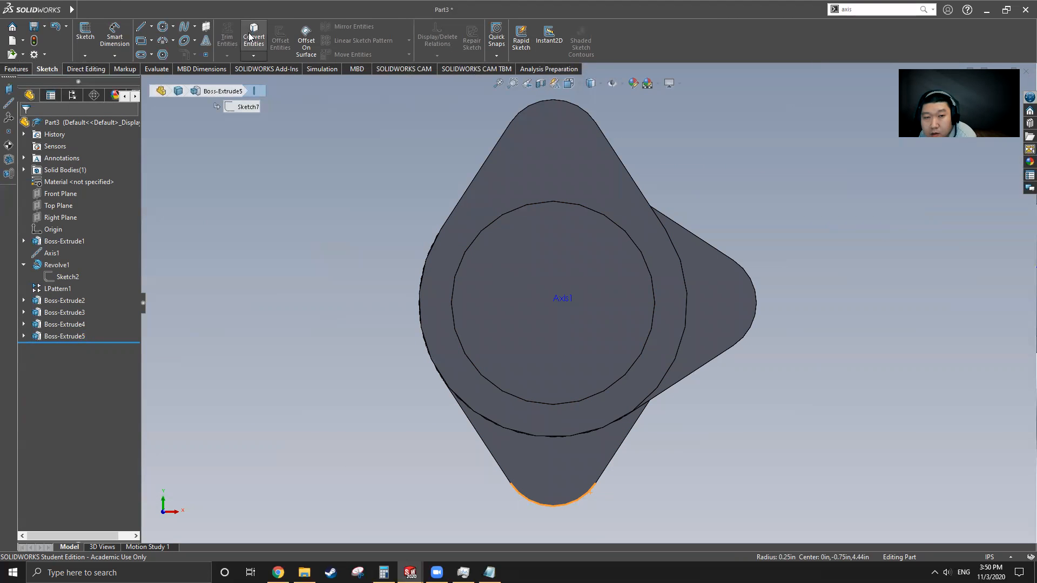
middle_drag(596, 315, 724, 340)
click(735, 340)
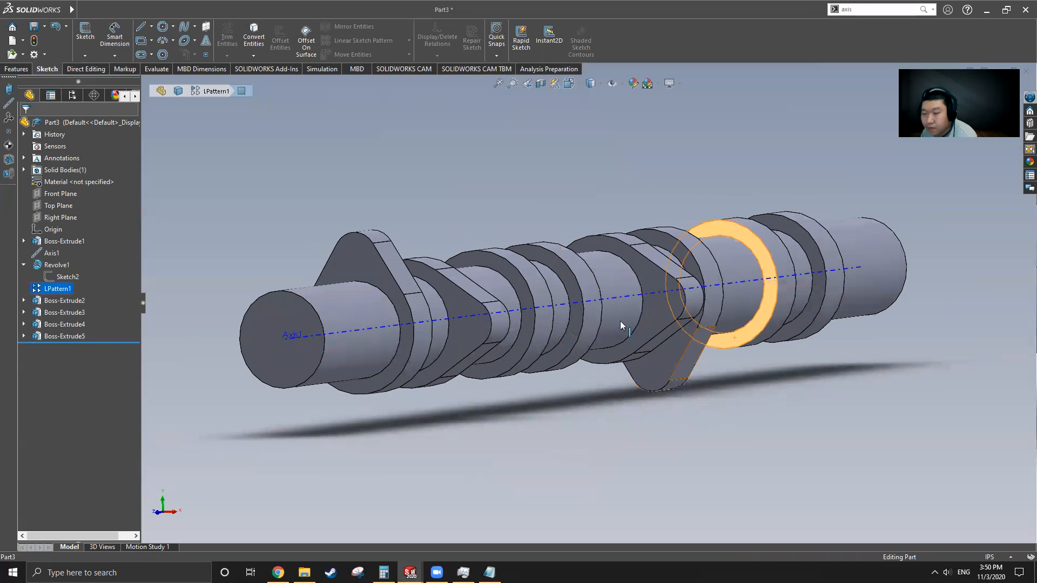
click(87, 31)
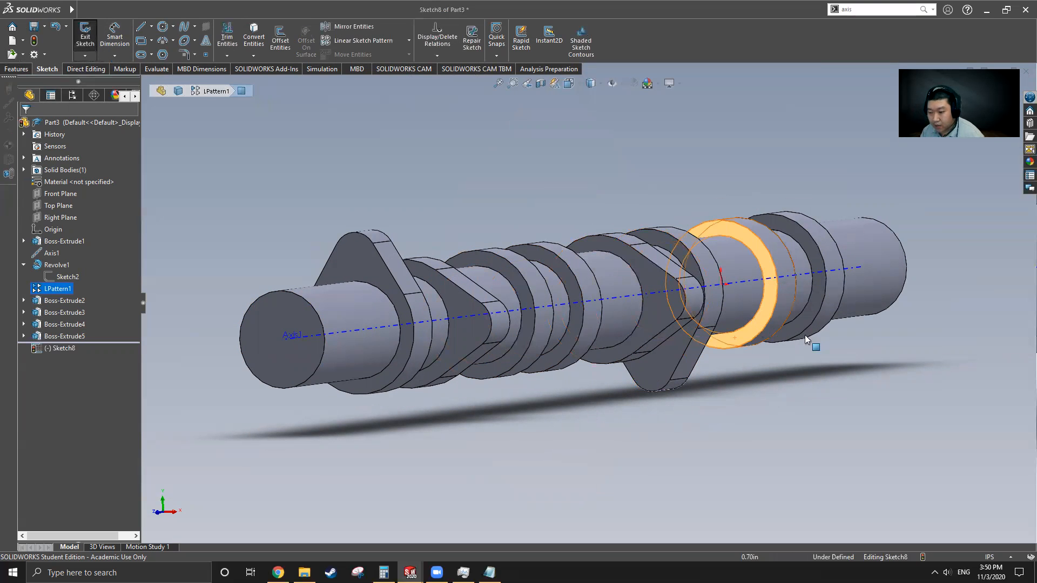
Step: Draw a horizontal construction centerline through the axis, viewed Normal To
click(152, 27)
click(165, 54)
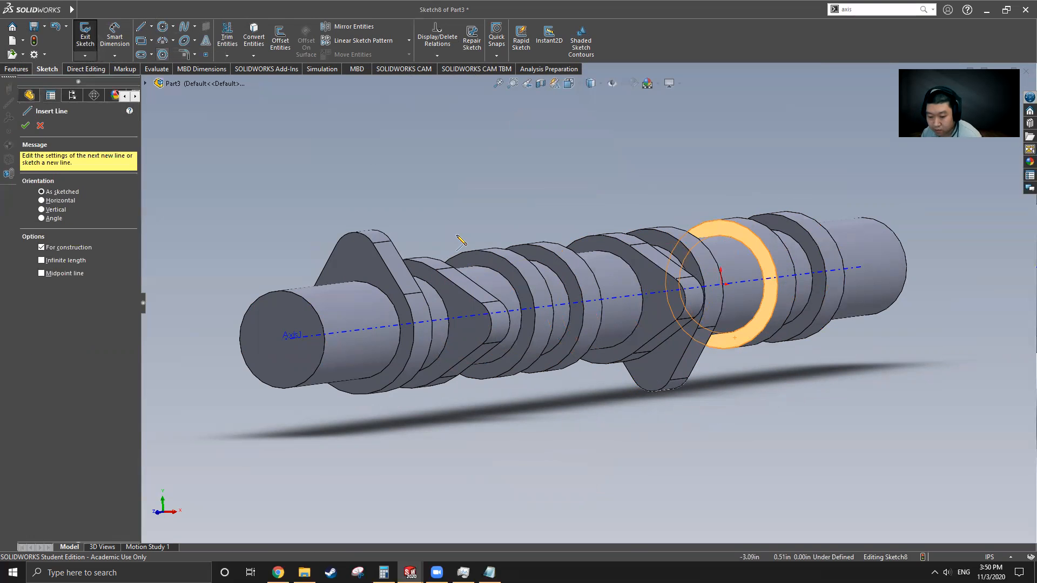
key(ctrl+8)
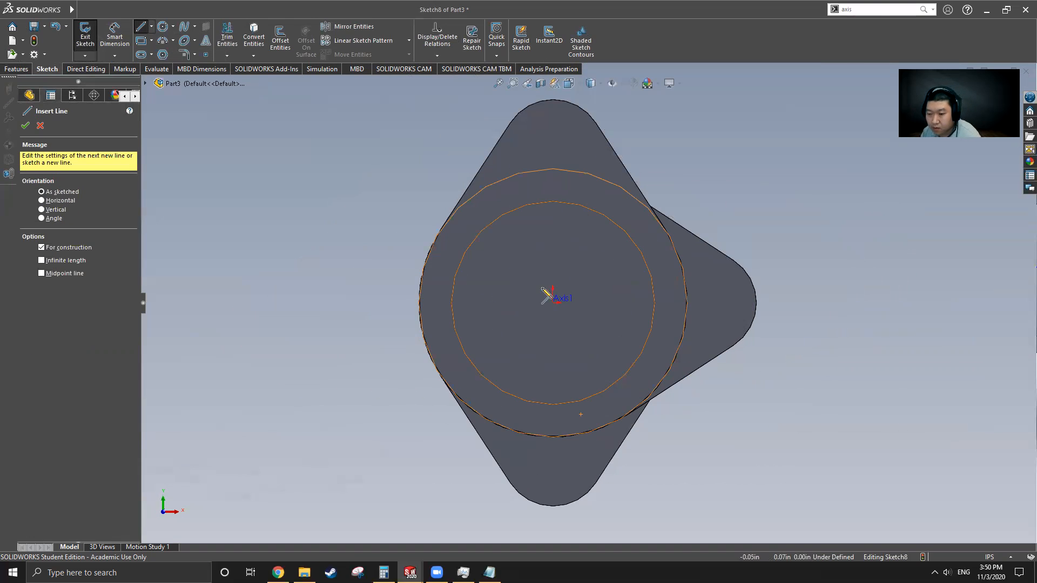
click(389, 303)
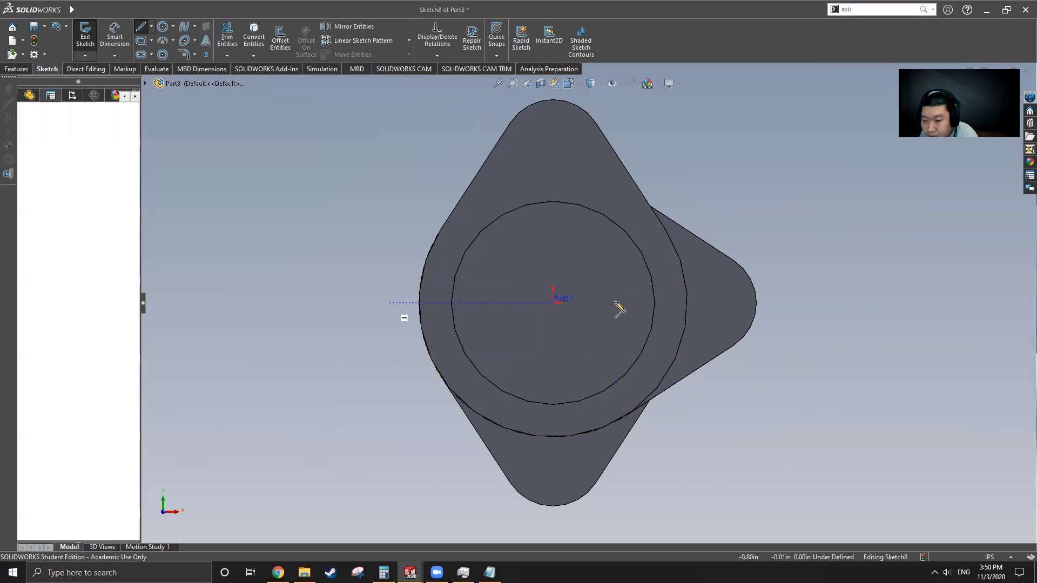
click(776, 303)
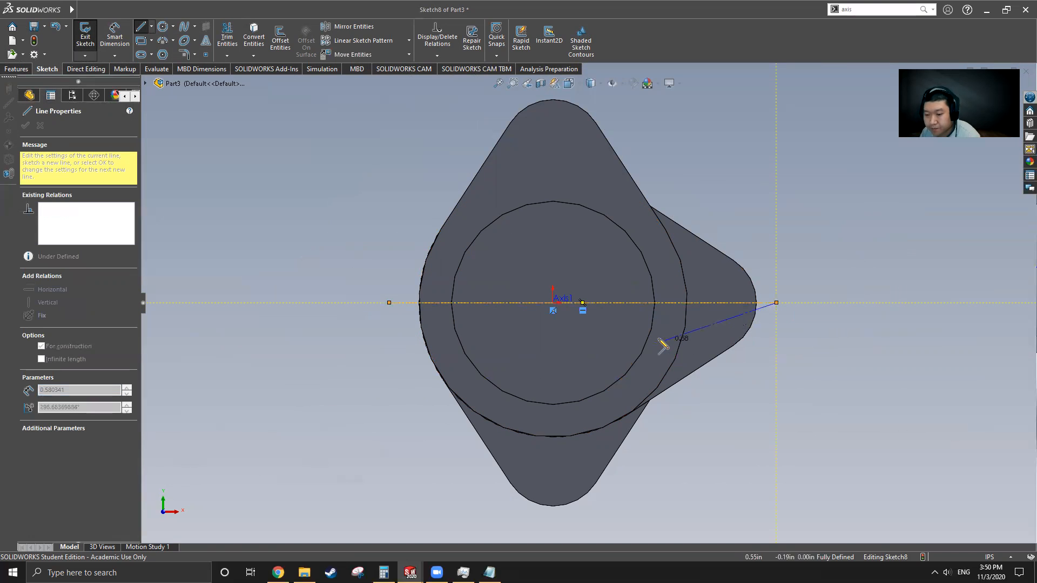
key(Escape)
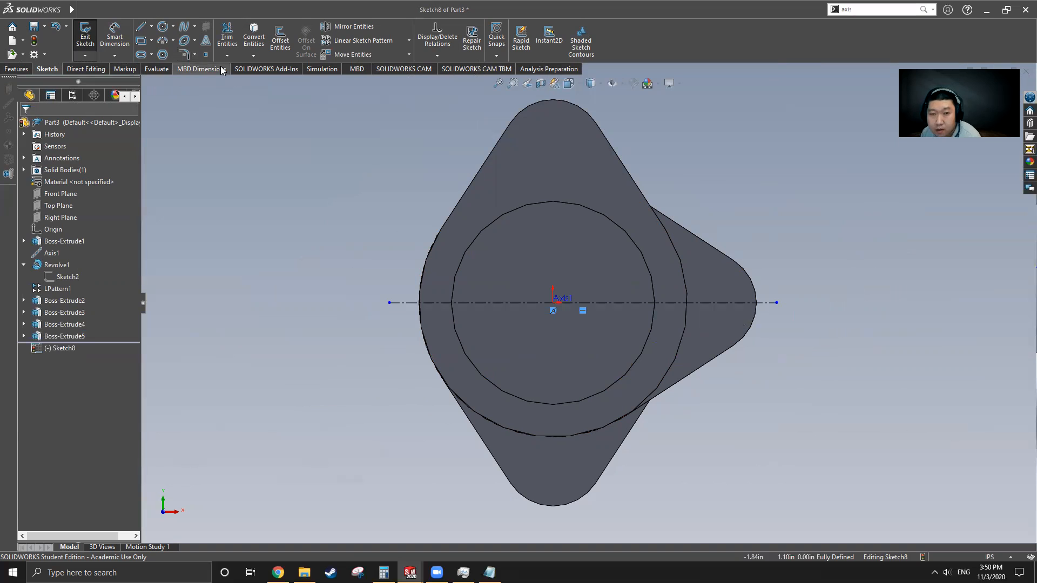
Step: Convert the lobe's bottom tip edge, lower-right diagonal edge and large axis circle into the sketch
click(253, 38)
click(557, 507)
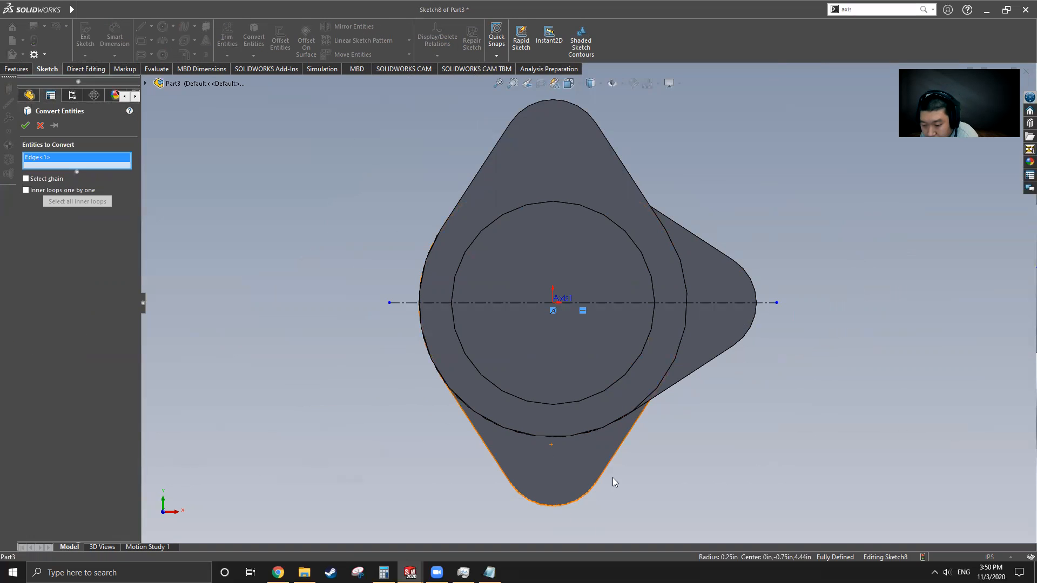
click(602, 464)
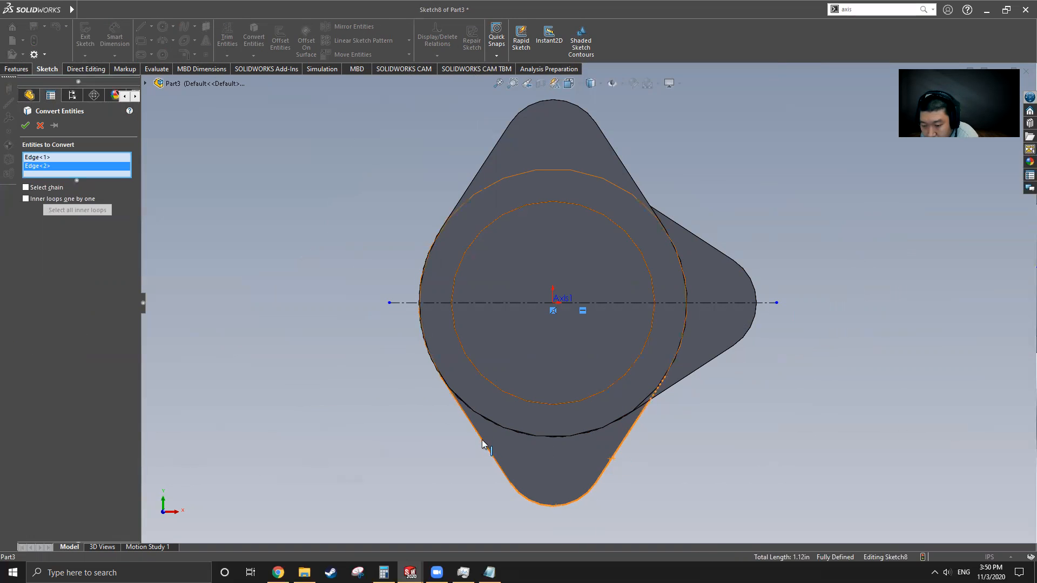
click(464, 400)
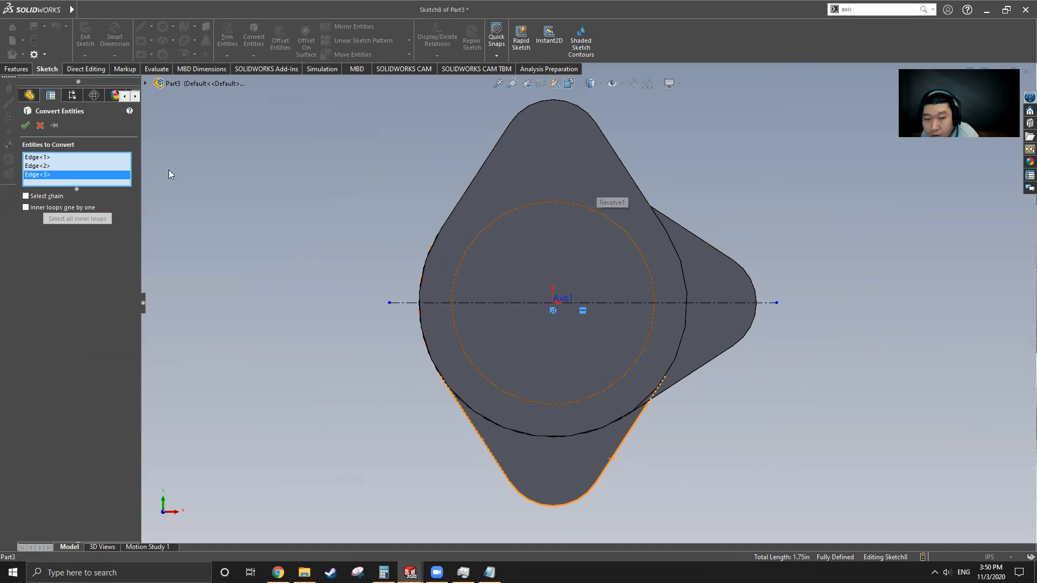
click(25, 126)
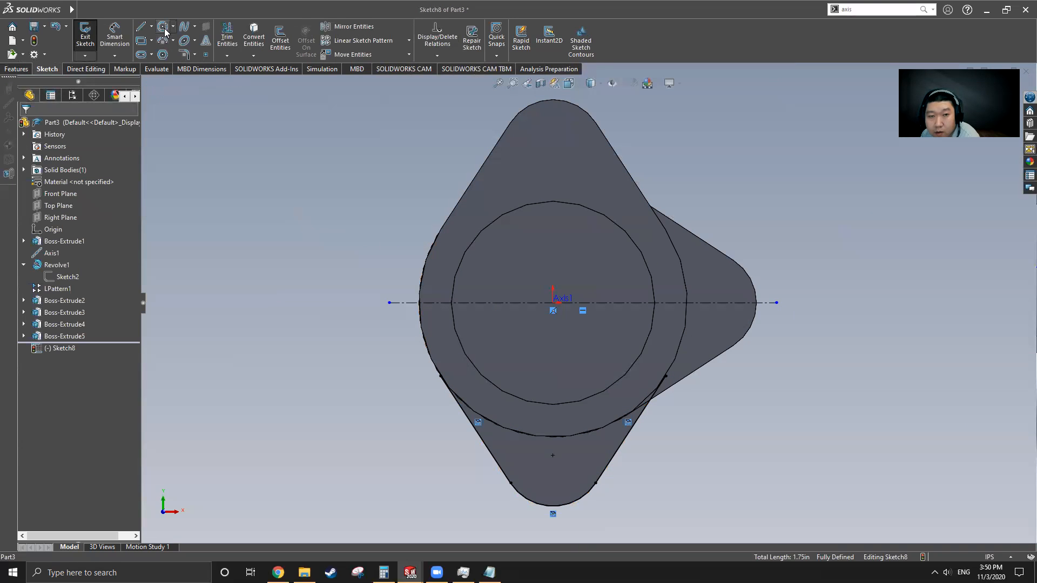
Step: Draw a radius 0.66 circle centred on the axis and power-trim away its lower arc
click(163, 27)
click(553, 303)
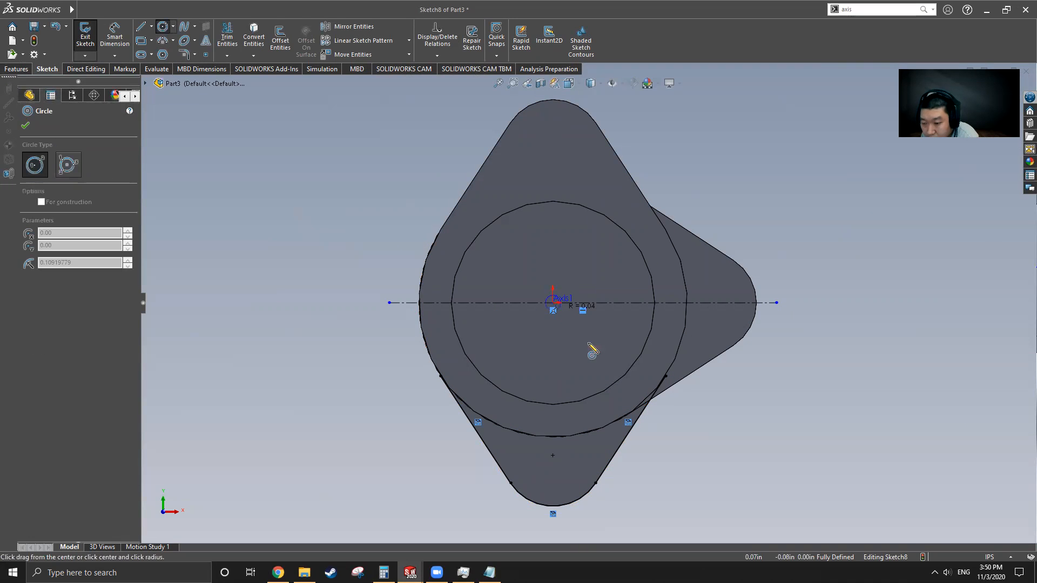
click(645, 403)
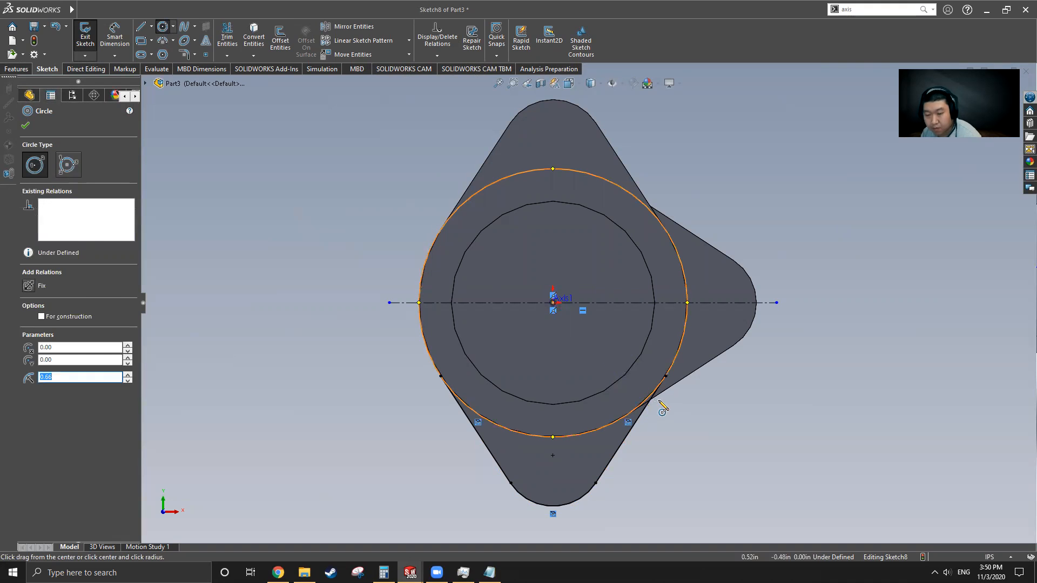
key(Escape)
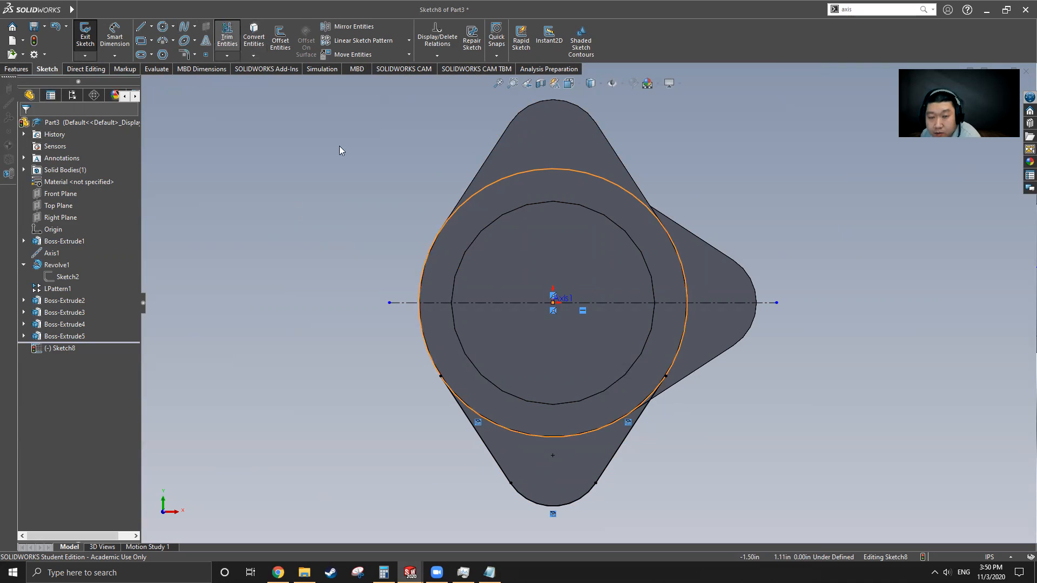
mouse_move(509, 414)
mouse_down()
mouse_move(557, 453)
mouse_move(584, 422)
mouse_up()
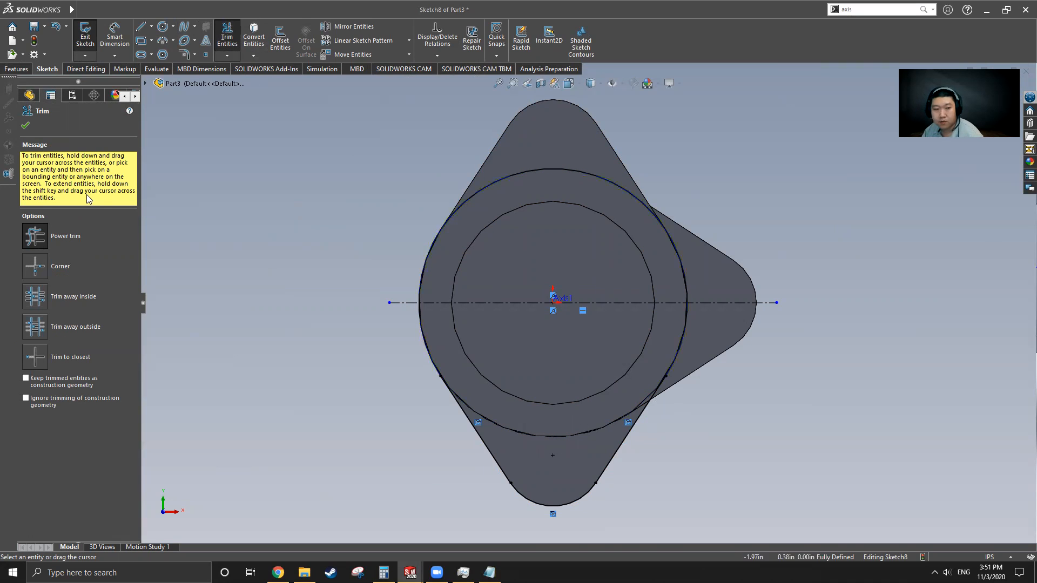
click(26, 126)
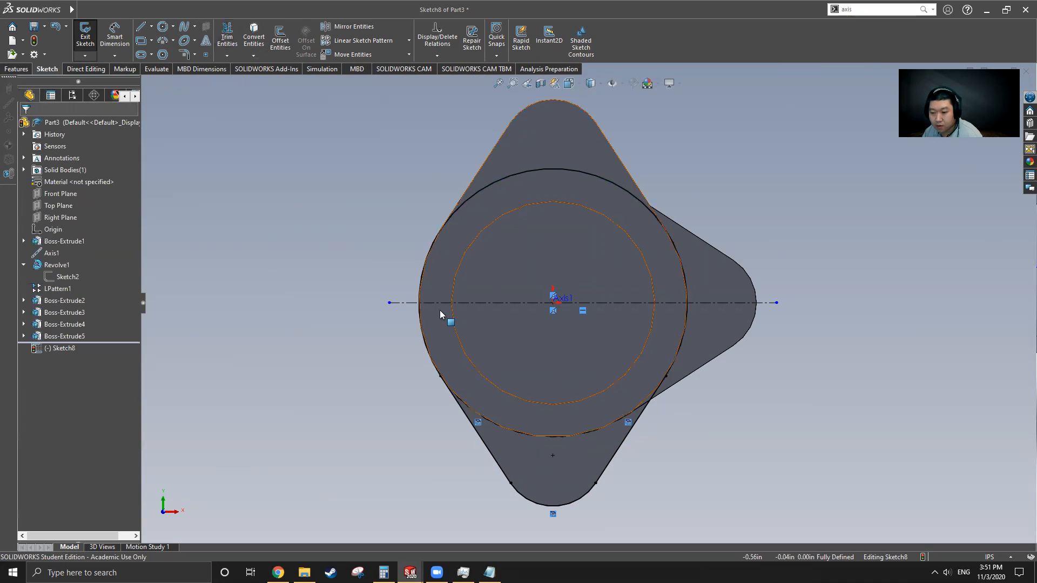
scroll(545, 296, up, 3)
middle_drag(545, 296, 378, 281)
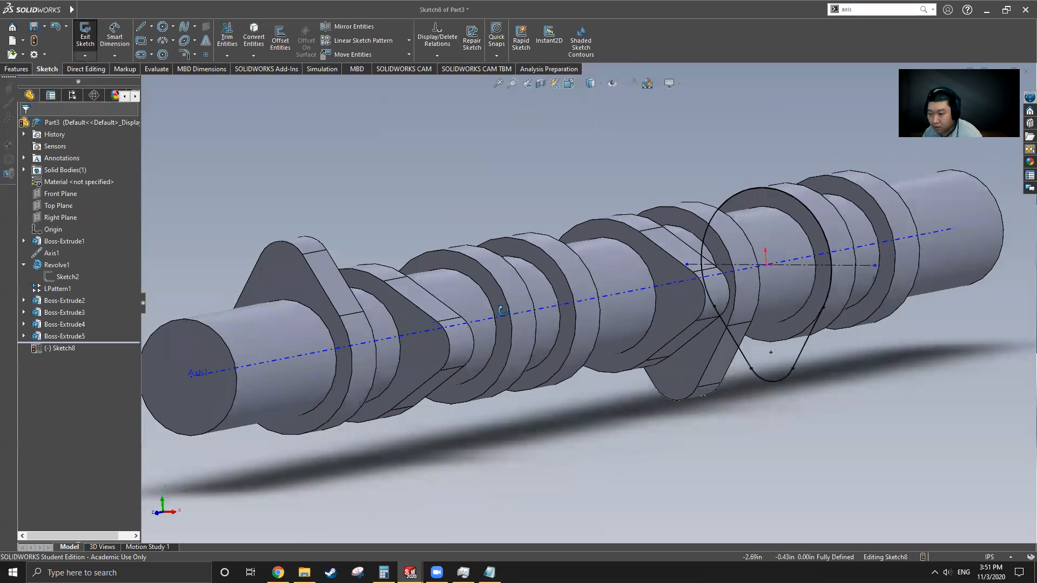
Step: Extrude Sketch8 0.38 in with reversed direction, creating the Boss-Extrude6 lobe
click(16, 69)
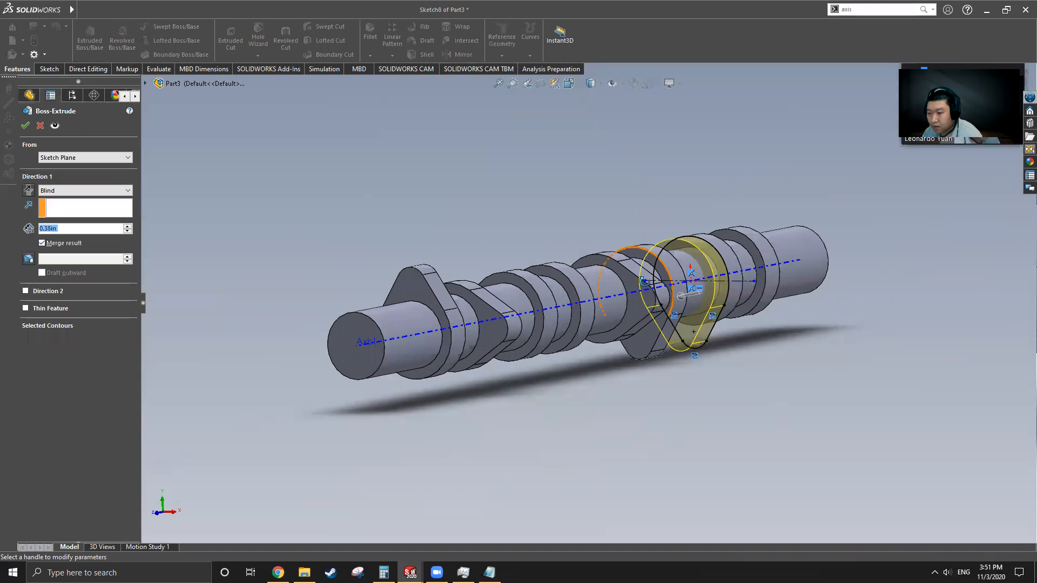
click(29, 192)
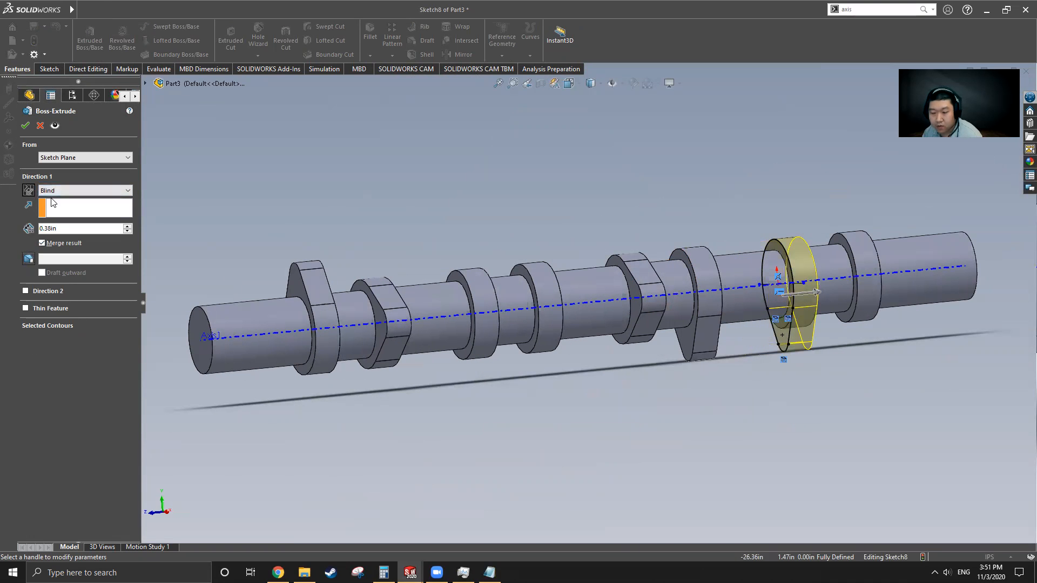
click(22, 127)
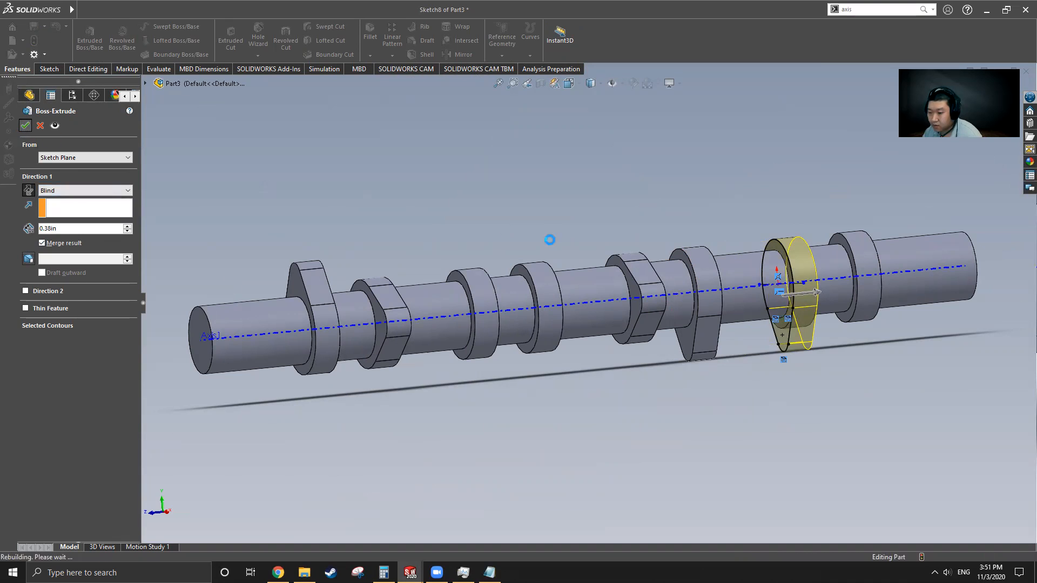
mouse_move(72, 9)
click(235, 10)
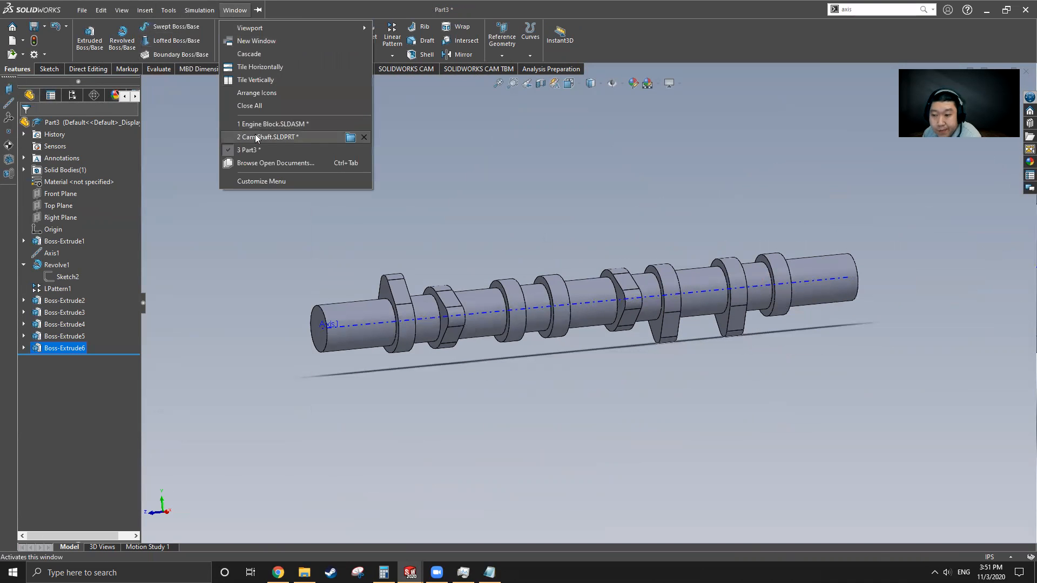
Step: In Cam Shaft, roll history forward past Boss-Extrude7 and inspect it, then return to Part3
click(255, 137)
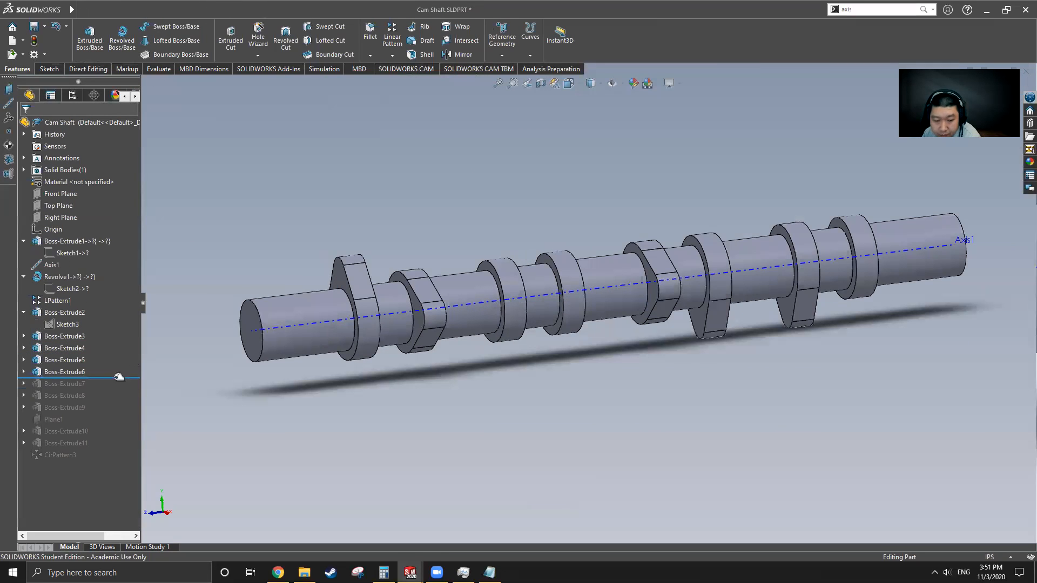
drag(113, 378, 113, 385)
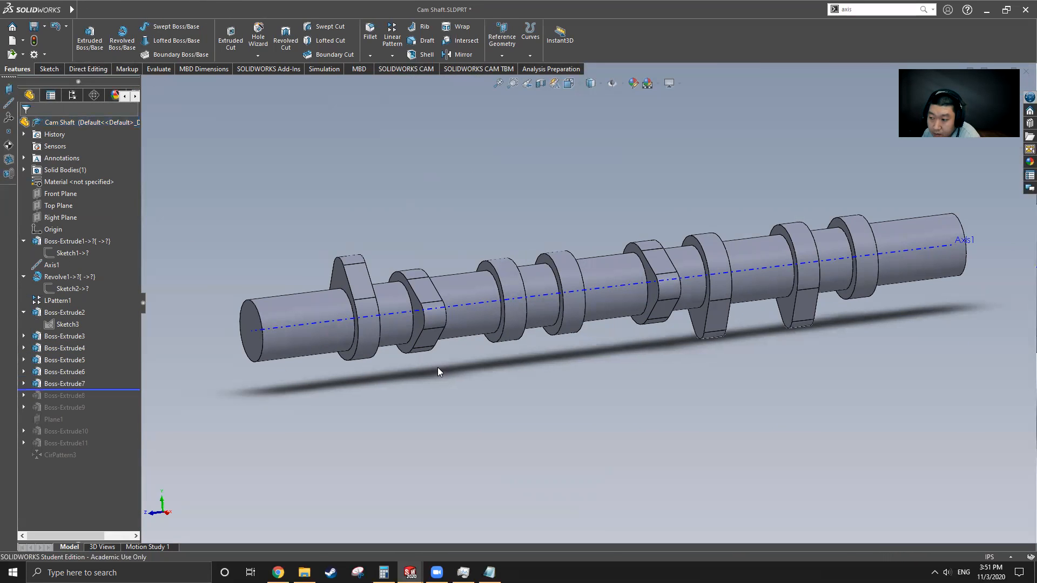
click(65, 383)
mouse_move(636, 326)
middle_down()
mouse_move(724, 306)
mouse_move(735, 318)
middle_up()
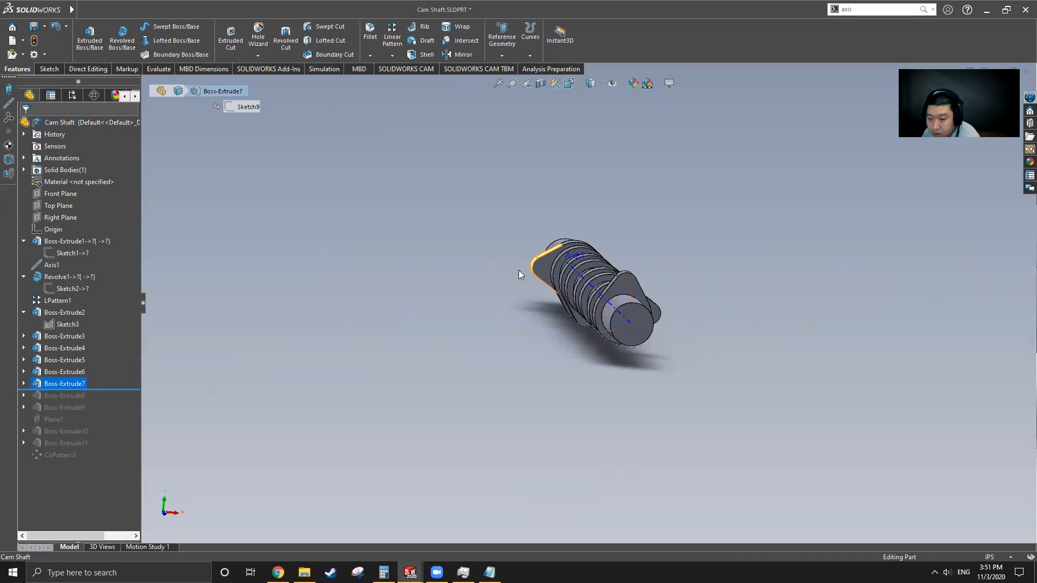
mouse_move(72, 10)
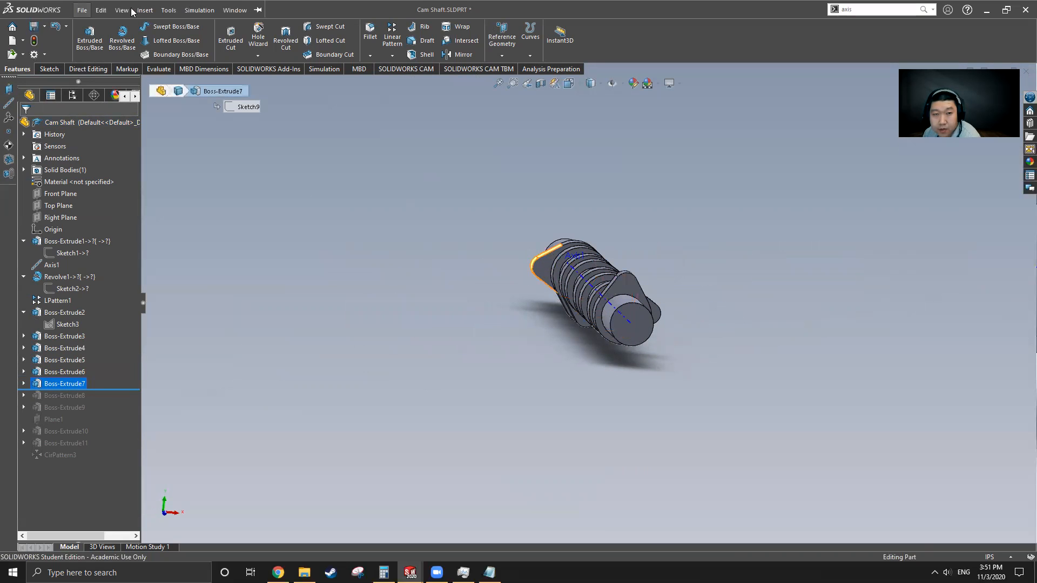
click(234, 9)
click(274, 151)
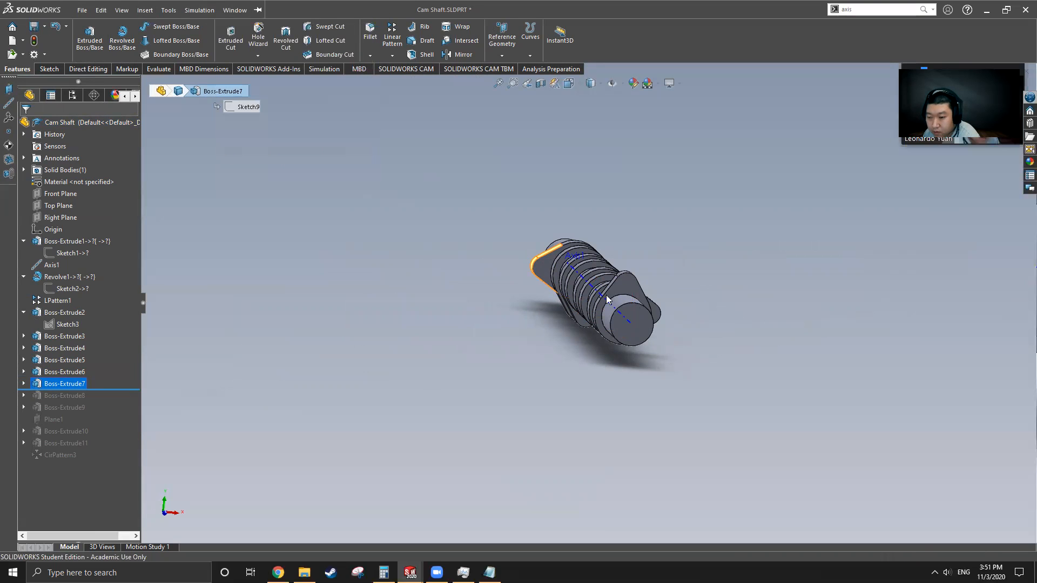
scroll(773, 320, down, 5)
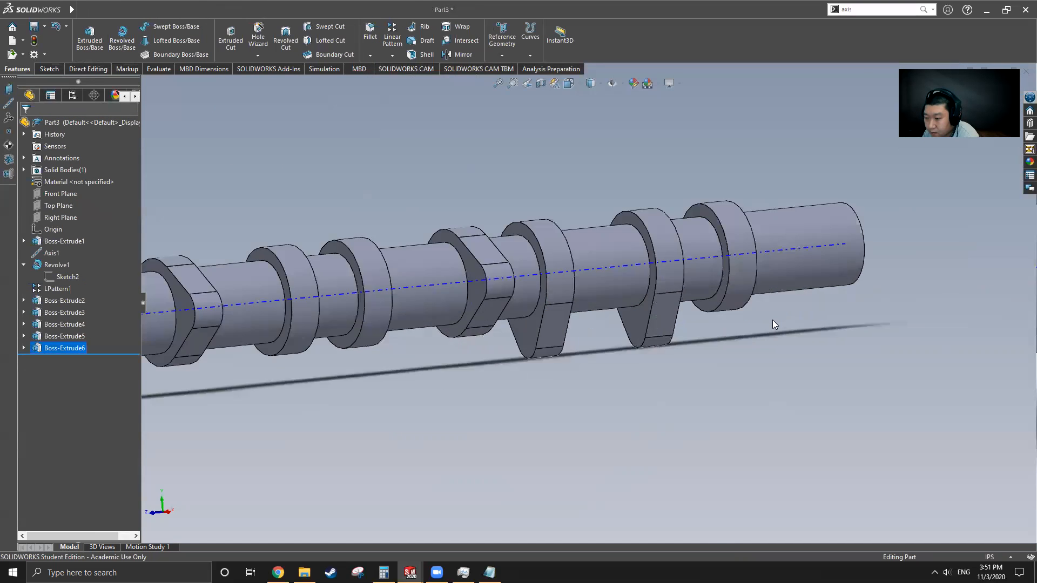
Step: Start a sketch on the collar face and draw a horizontal centerline through the axis
click(630, 292)
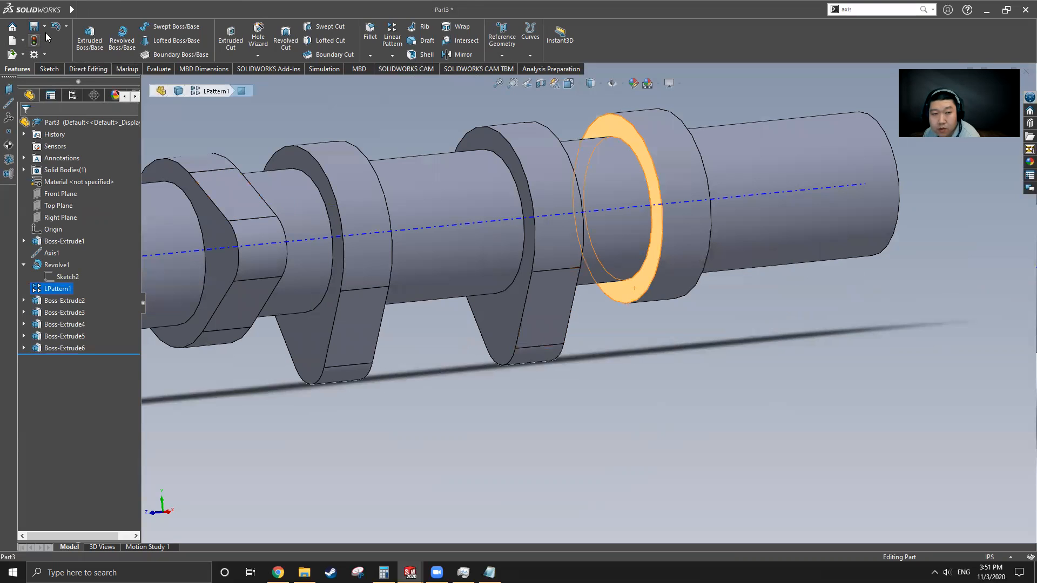
click(50, 69)
click(151, 27)
click(156, 53)
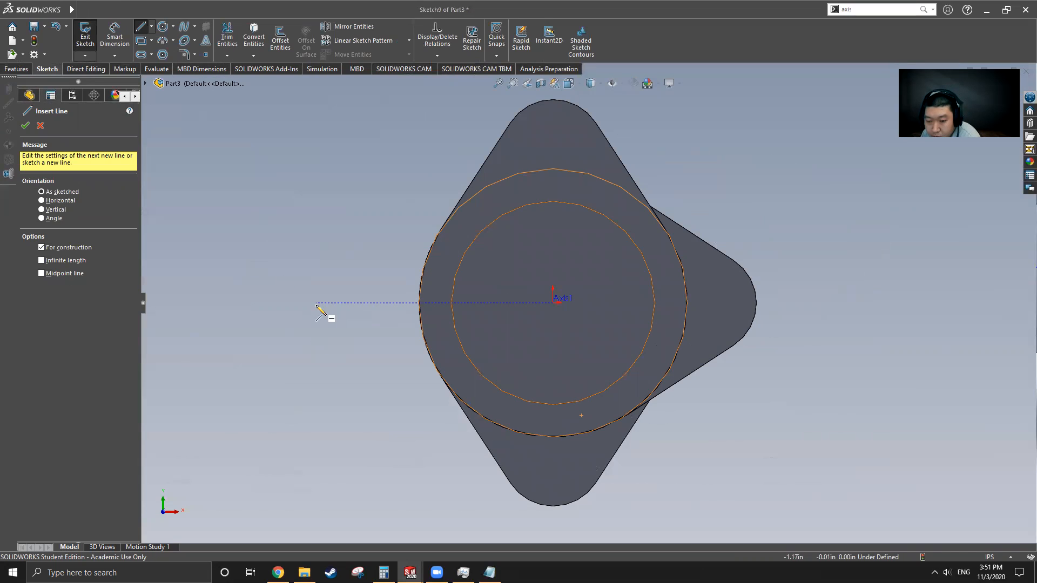
click(317, 303)
click(624, 302)
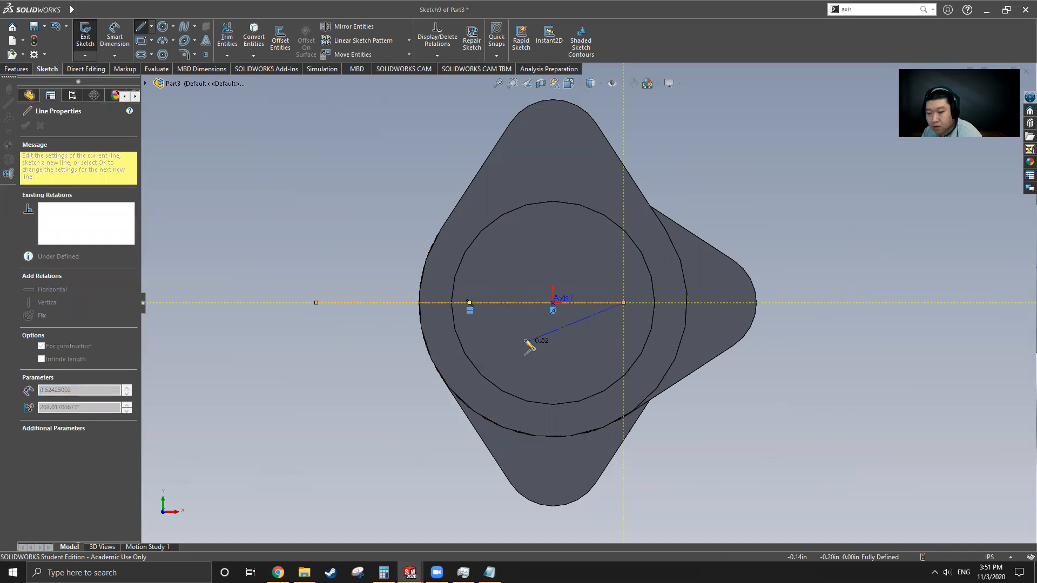
key(Escape)
key(Escape)
Step: Draw a large circle on the collar edge centred on the axis, plus a small circle left of it
click(163, 27)
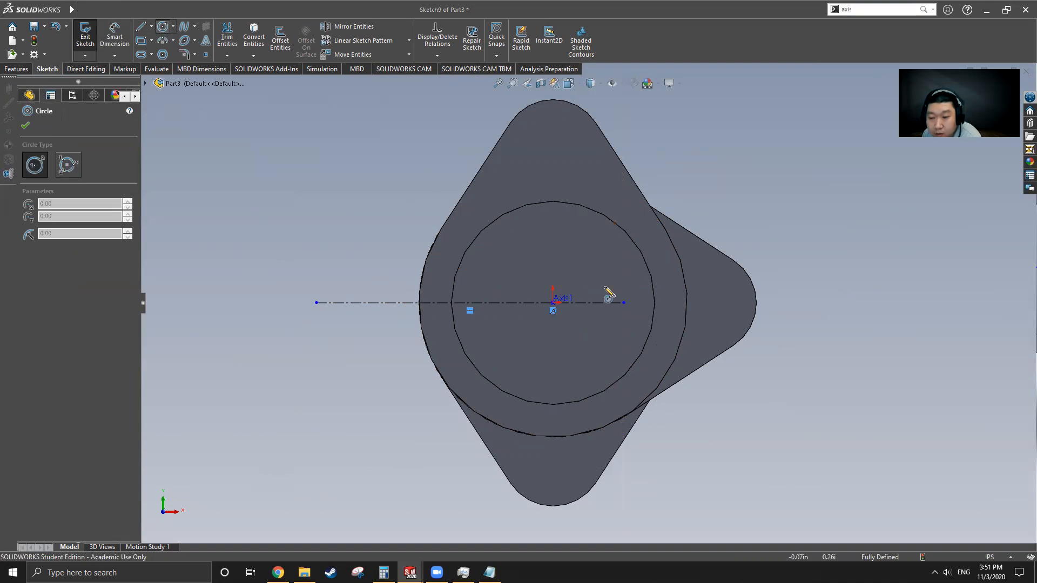
click(554, 303)
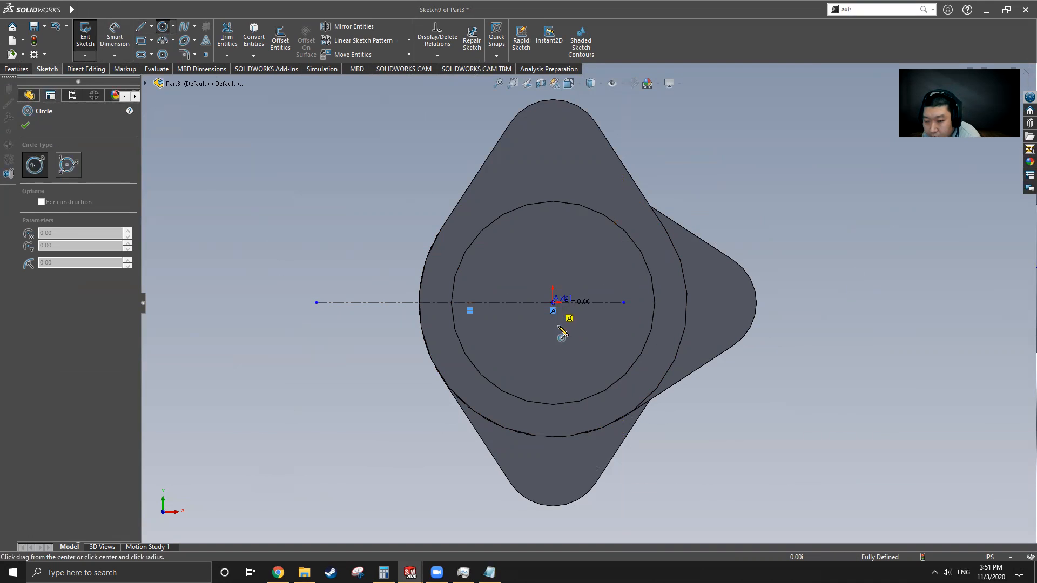
click(620, 422)
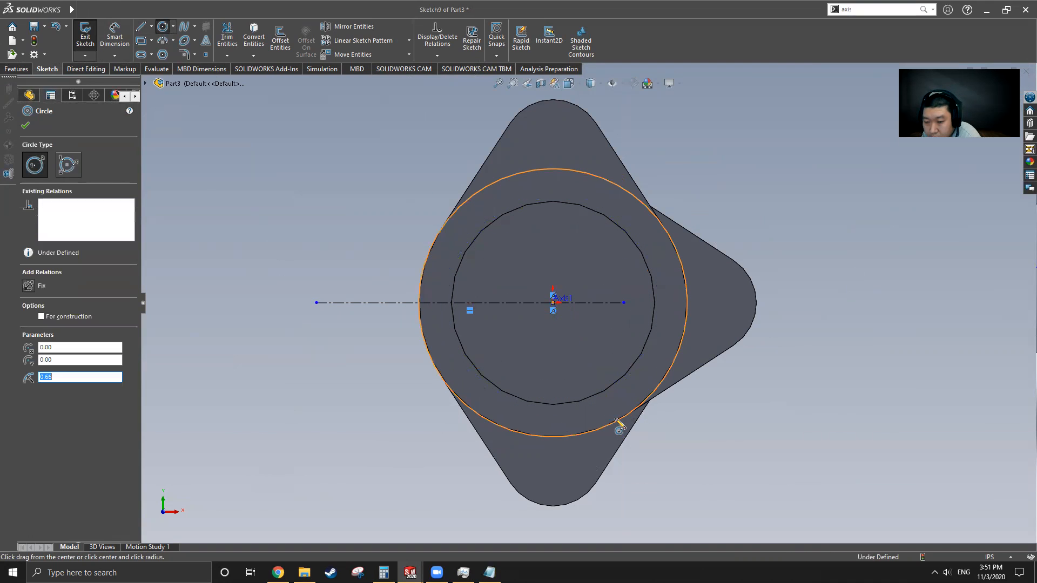
click(347, 303)
click(359, 333)
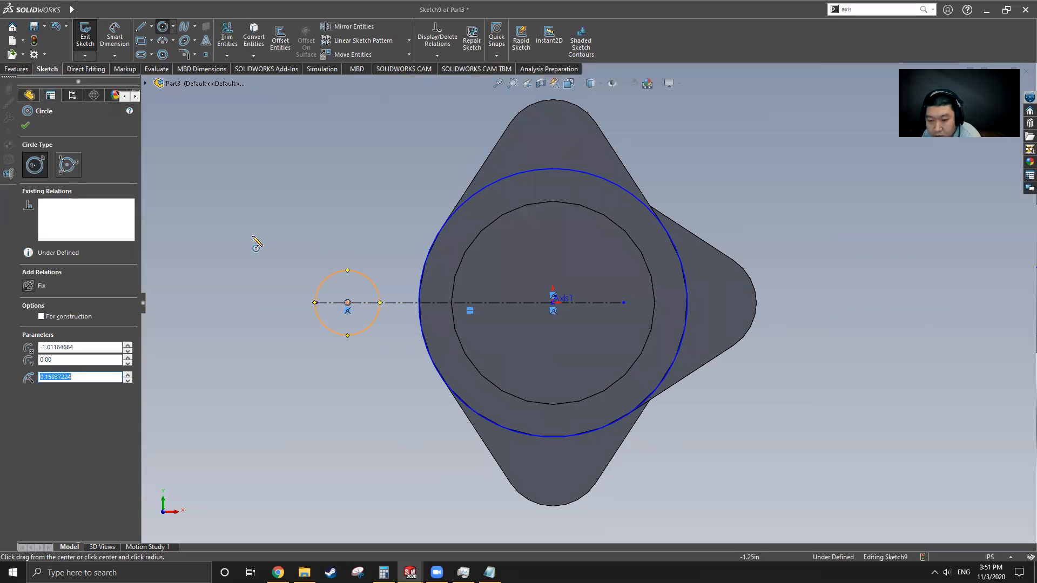
Step: Dimension the small circle Ø0.5 and 0.75 from the axis centre
click(113, 40)
click(357, 273)
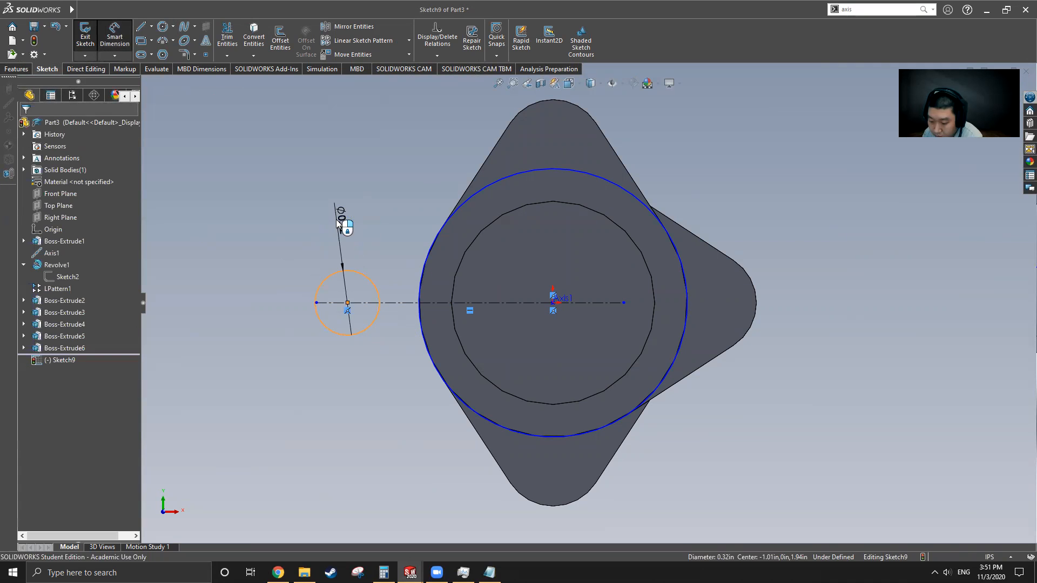
click(337, 222)
text(0.5)
key(Return)
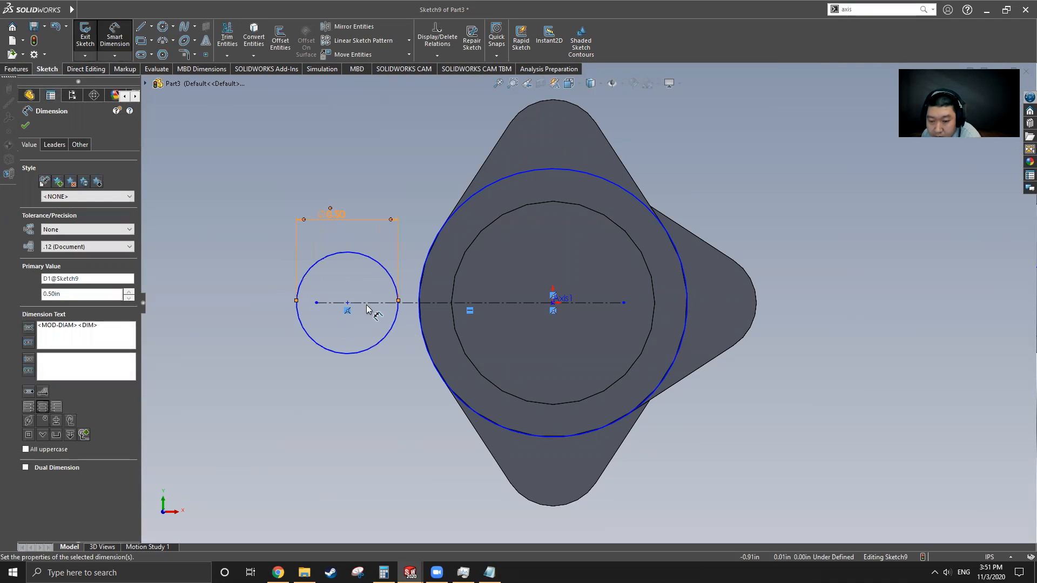
click(347, 303)
click(553, 303)
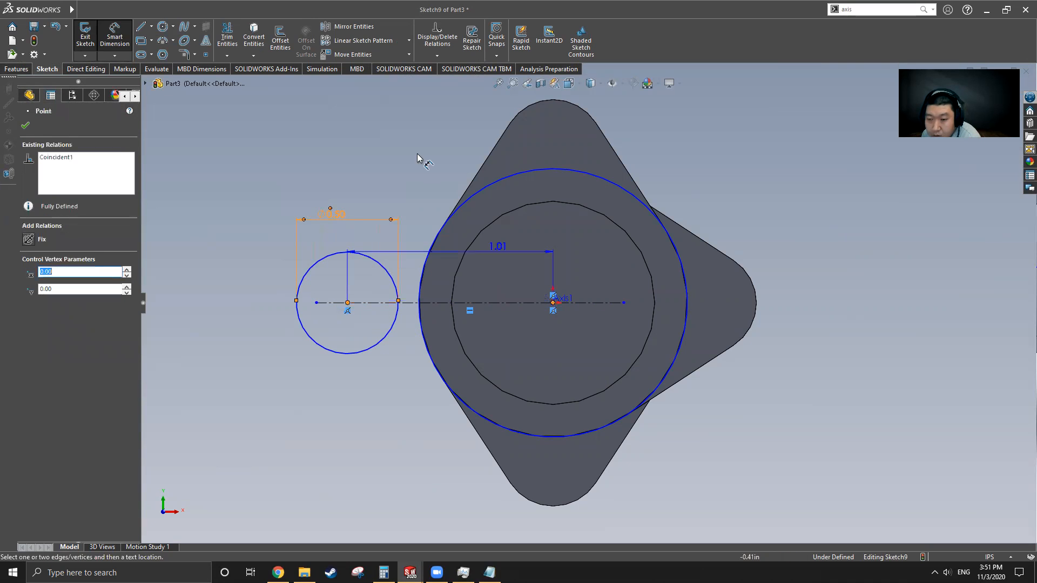
click(419, 146)
text(.75)
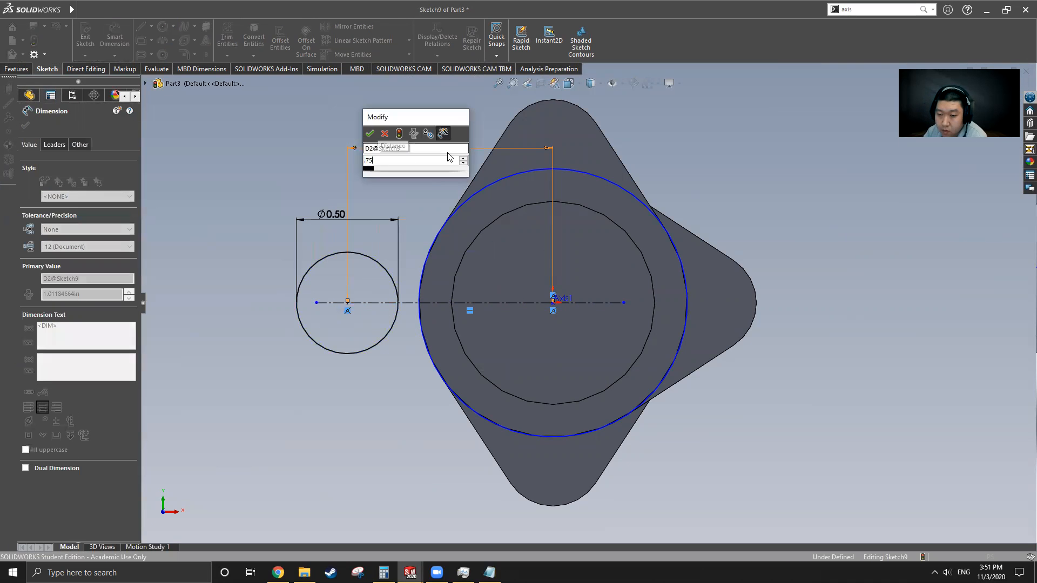
key(Return)
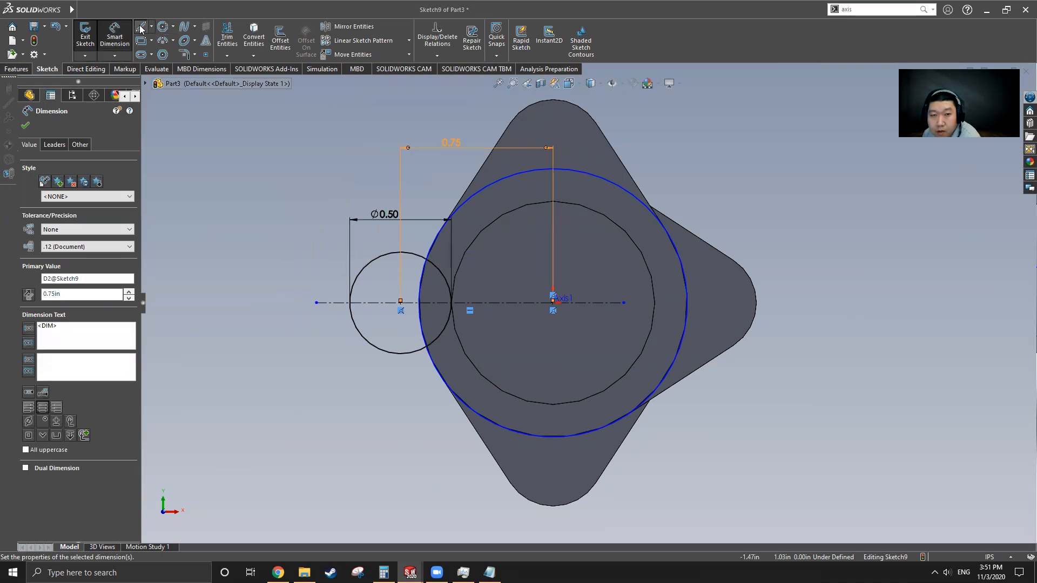
Step: Draw a line tangent to both circles and mirror it about the horizontal centerline
click(141, 27)
click(380, 255)
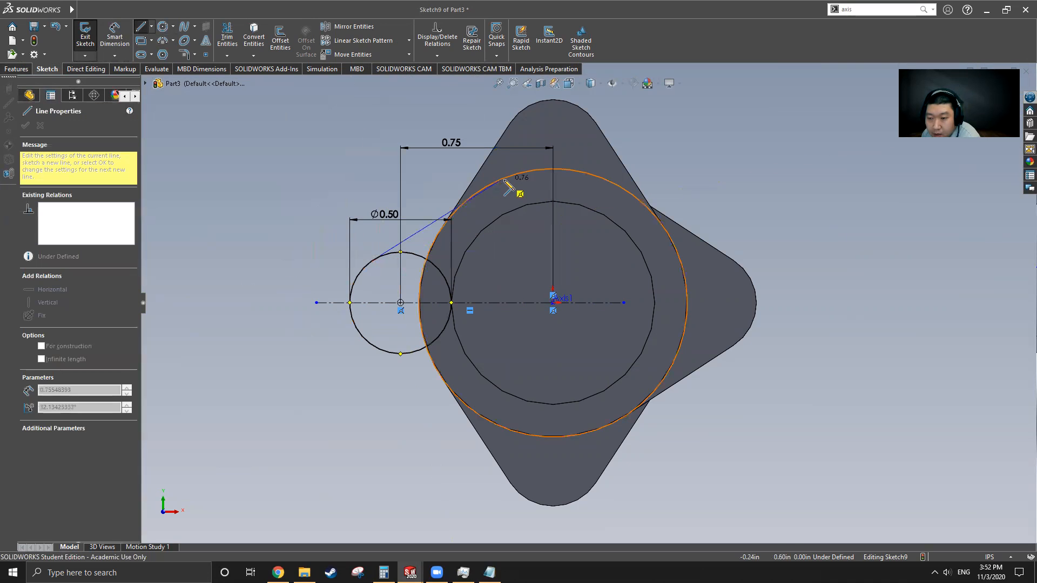
click(479, 190)
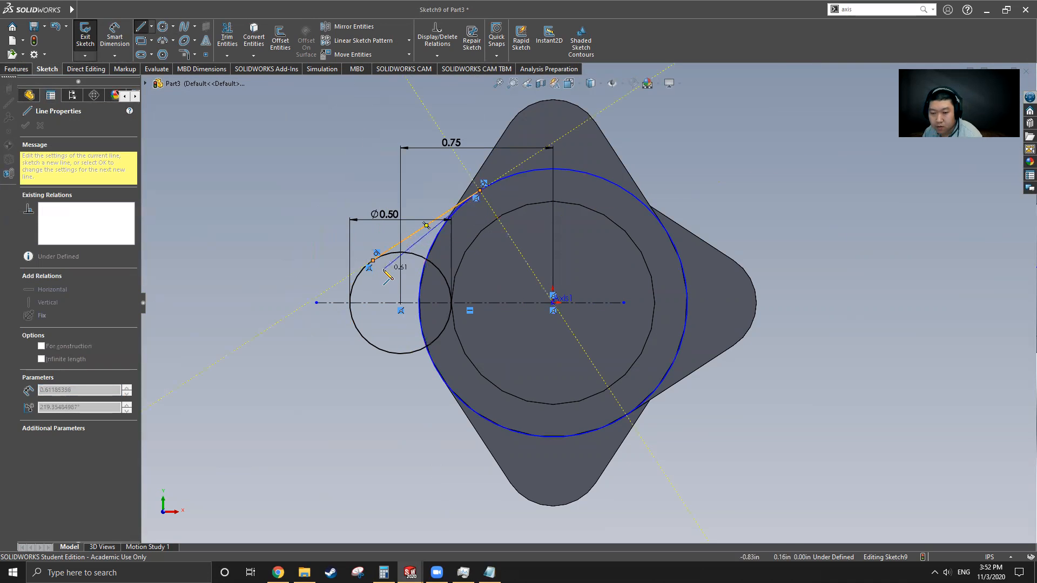
key(Escape)
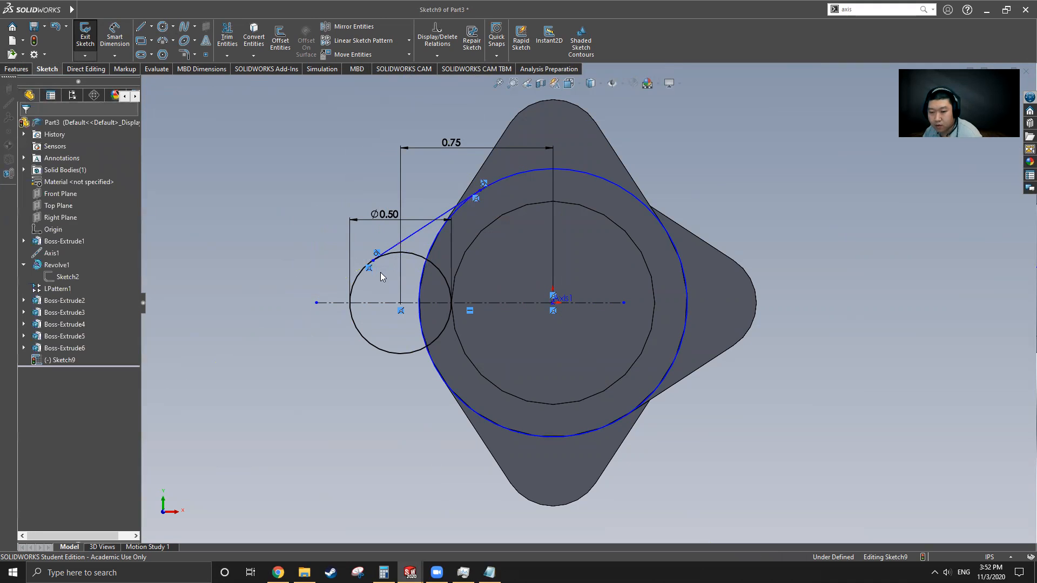
click(414, 231)
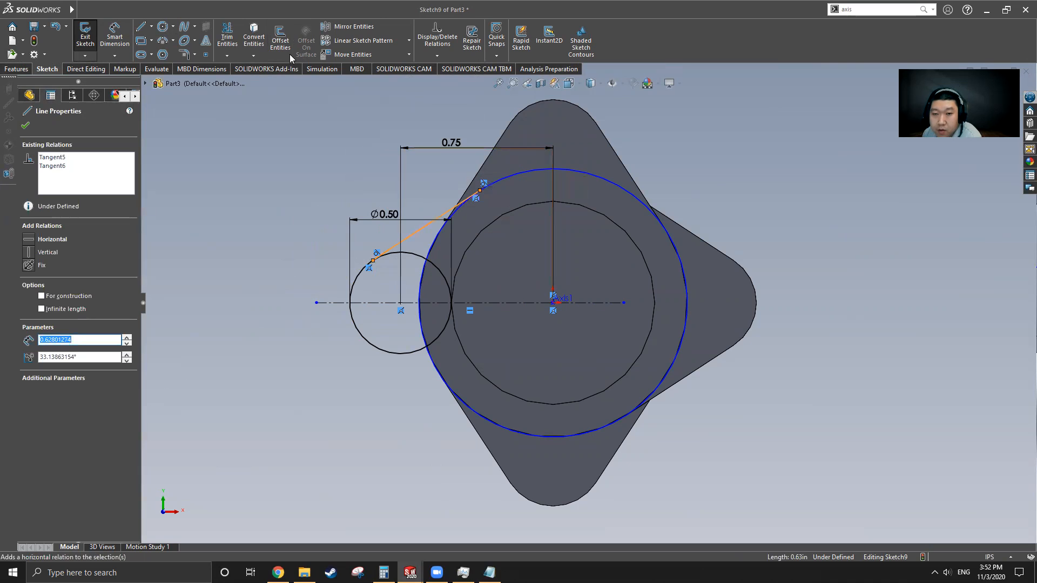
click(354, 27)
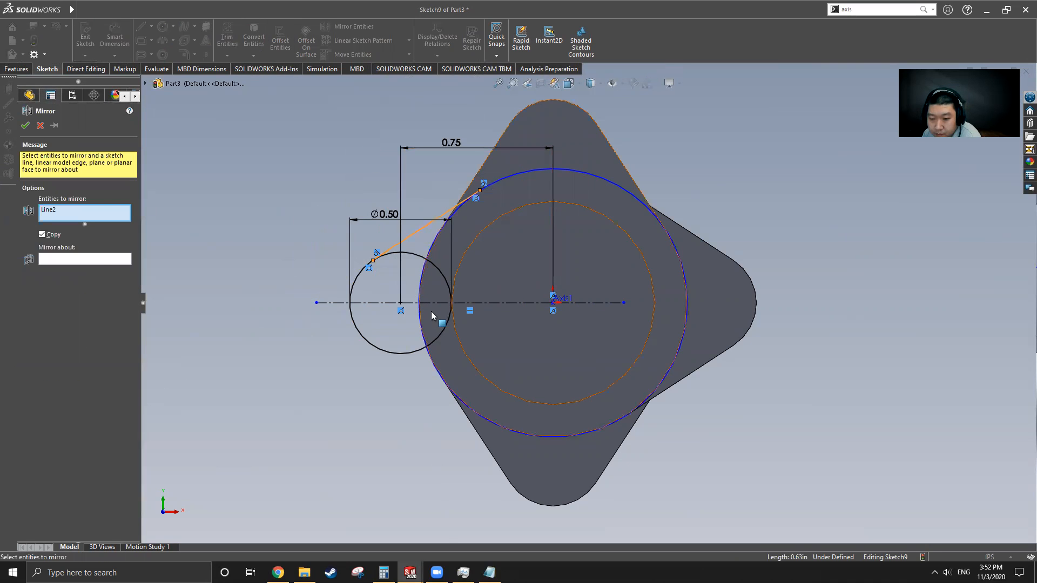
click(84, 260)
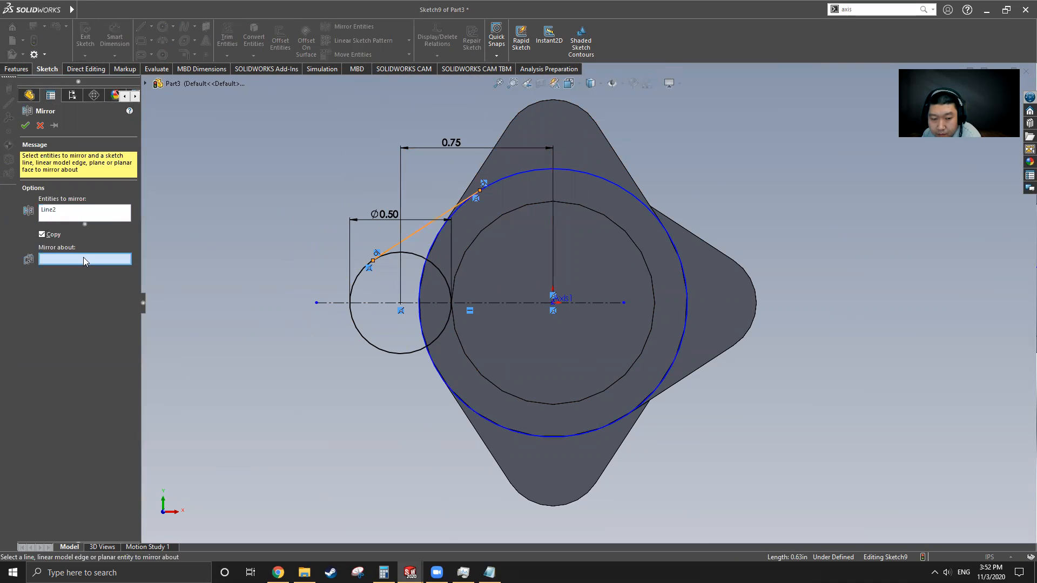
click(433, 304)
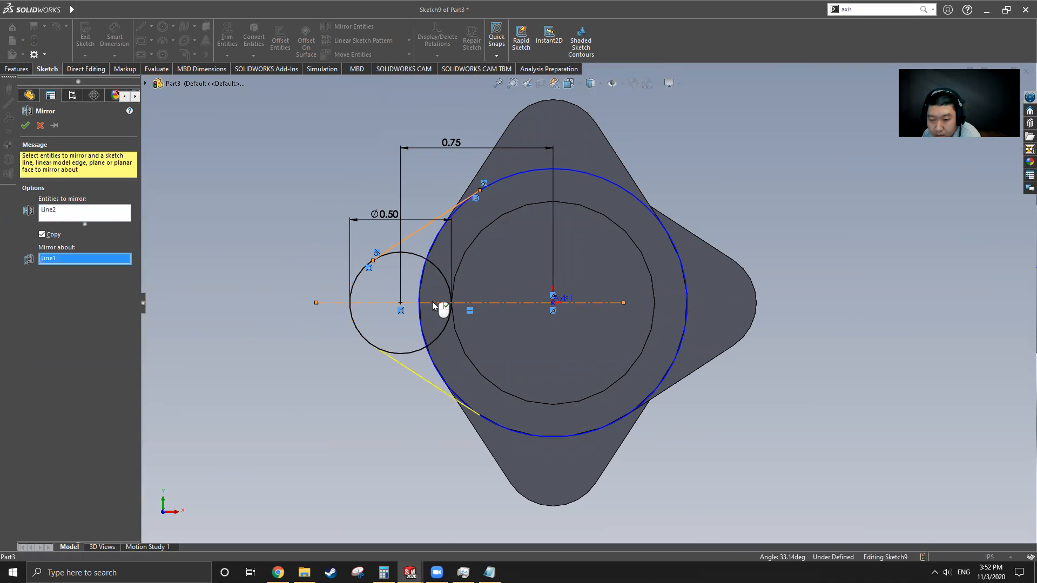
click(24, 125)
click(227, 38)
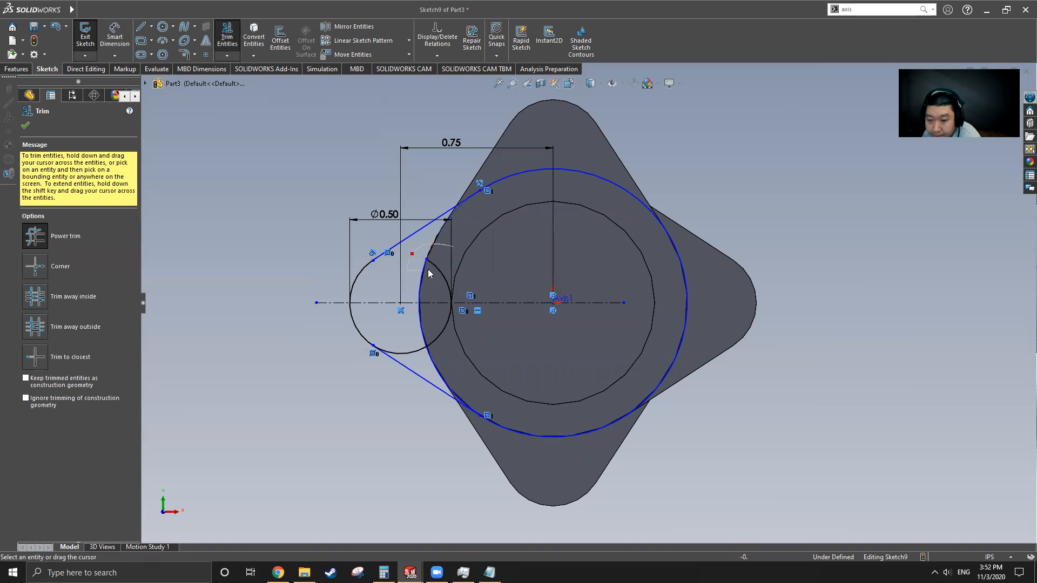
Step: Power-trim the inner arc, stray centerline segment and leftover pieces into a closed lobe
drag(452, 294, 445, 335)
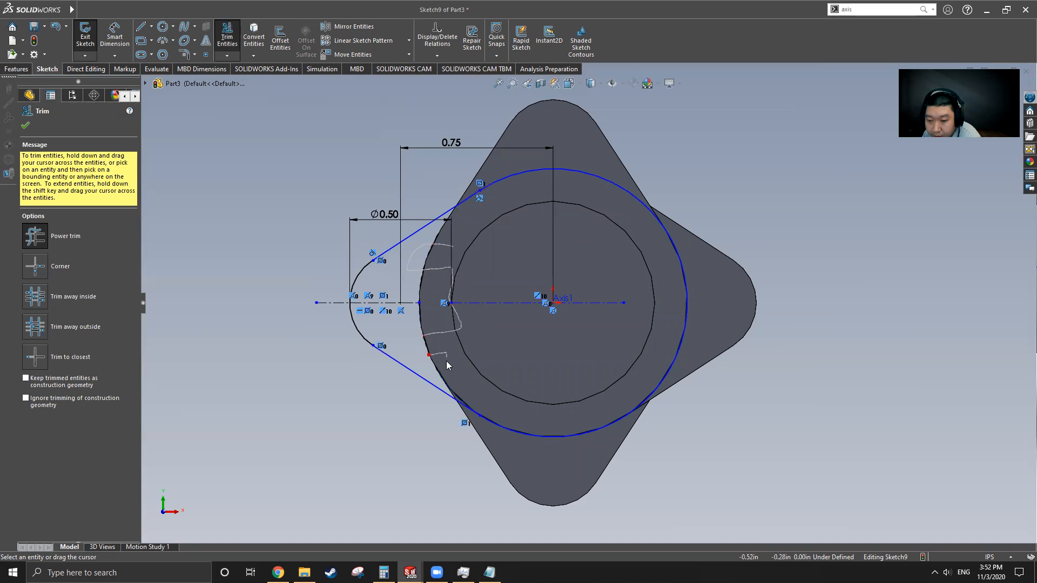
drag(422, 301, 424, 305)
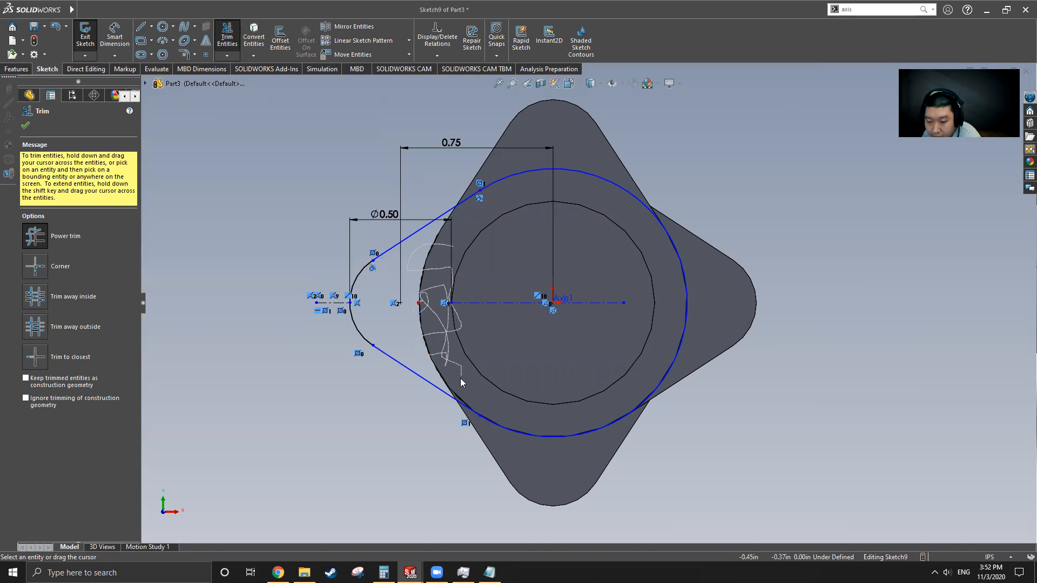
drag(456, 369, 457, 374)
click(25, 127)
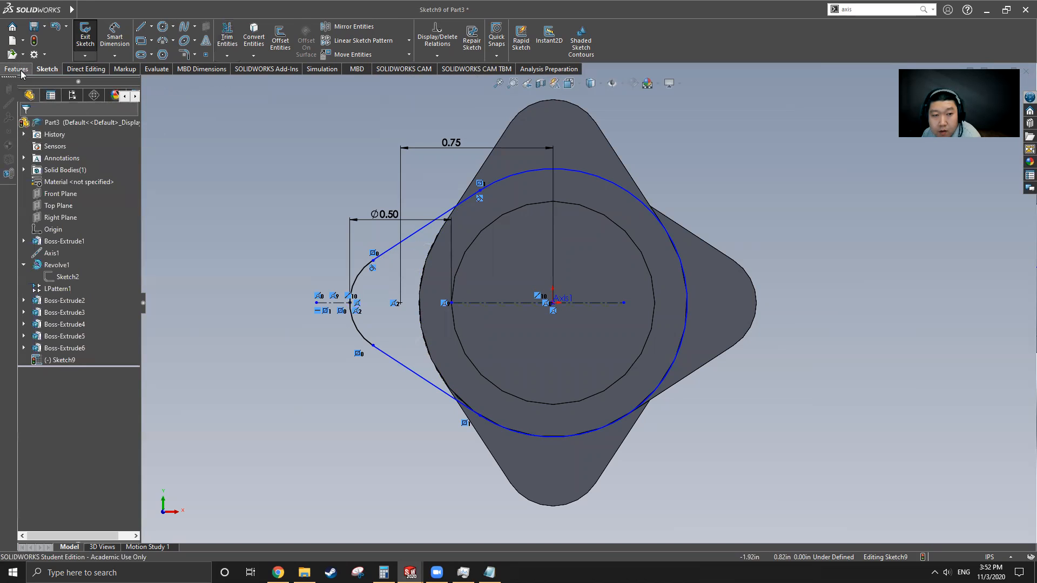
Step: Extrude Sketch9 0.38 in with reversed direction as Boss-Extrude7
click(17, 69)
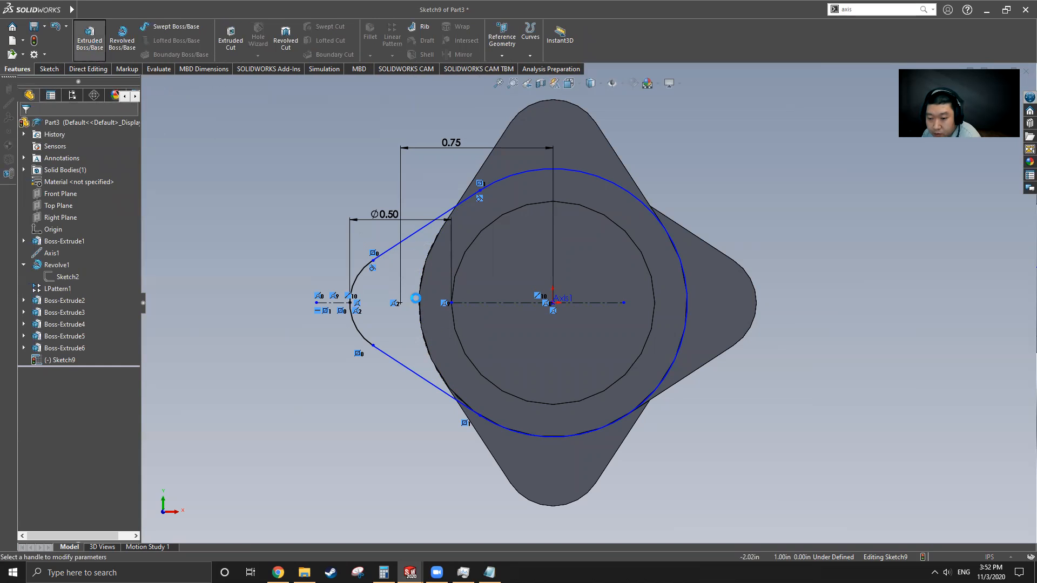
middle_drag(475, 330, 572, 337)
scroll(636, 351, up, 4)
scroll(447, 324, down, 3)
middle_drag(447, 324, 495, 314)
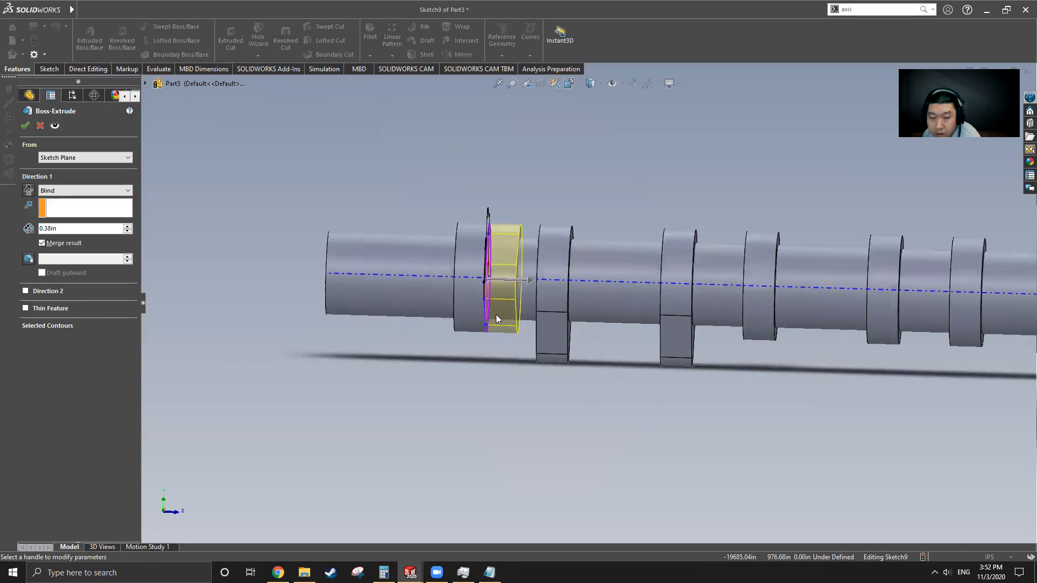
click(28, 191)
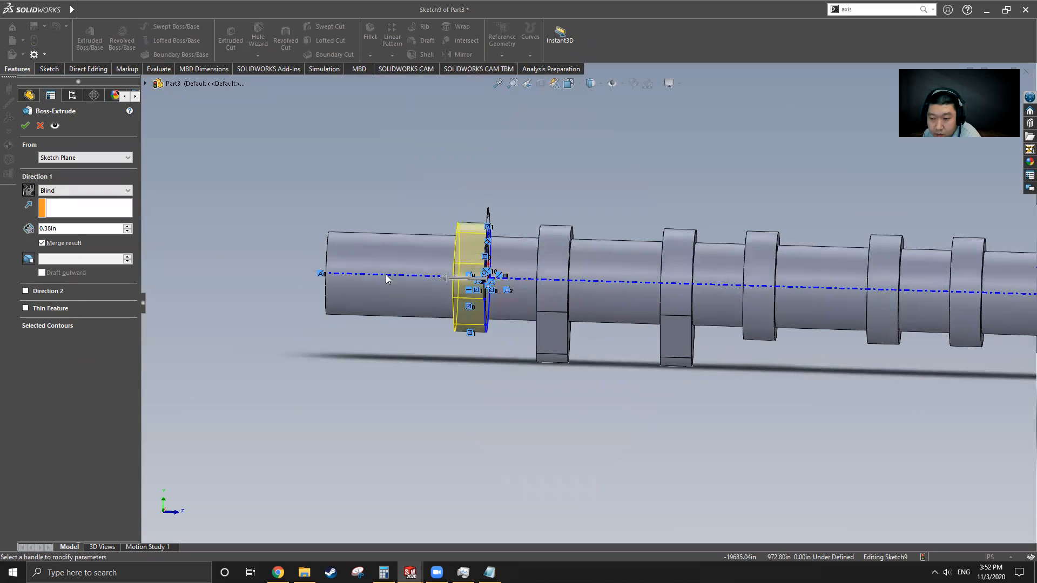
click(26, 126)
scroll(447, 311, down, 4)
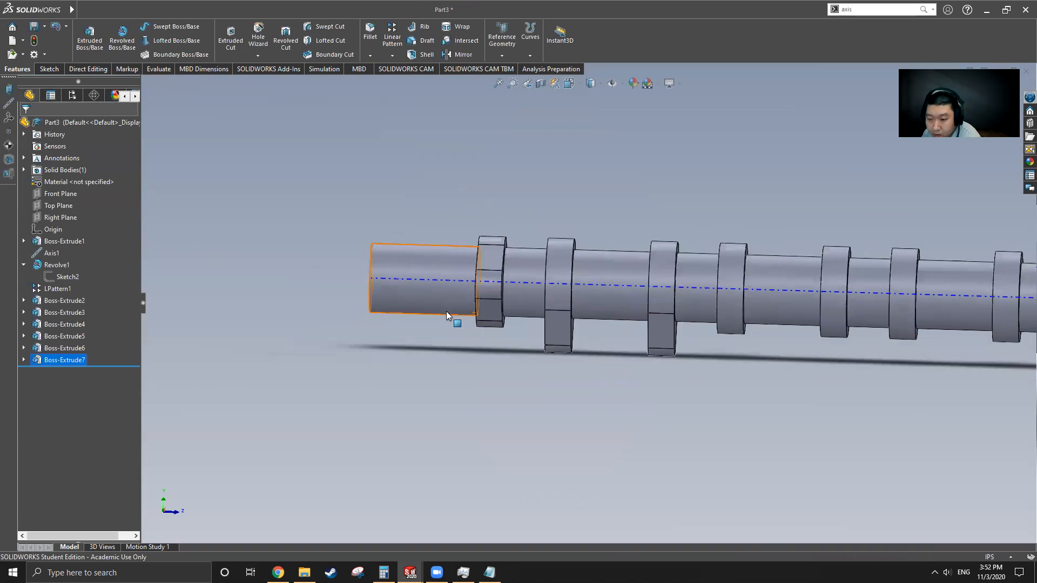
middle_drag(514, 316, 560, 320)
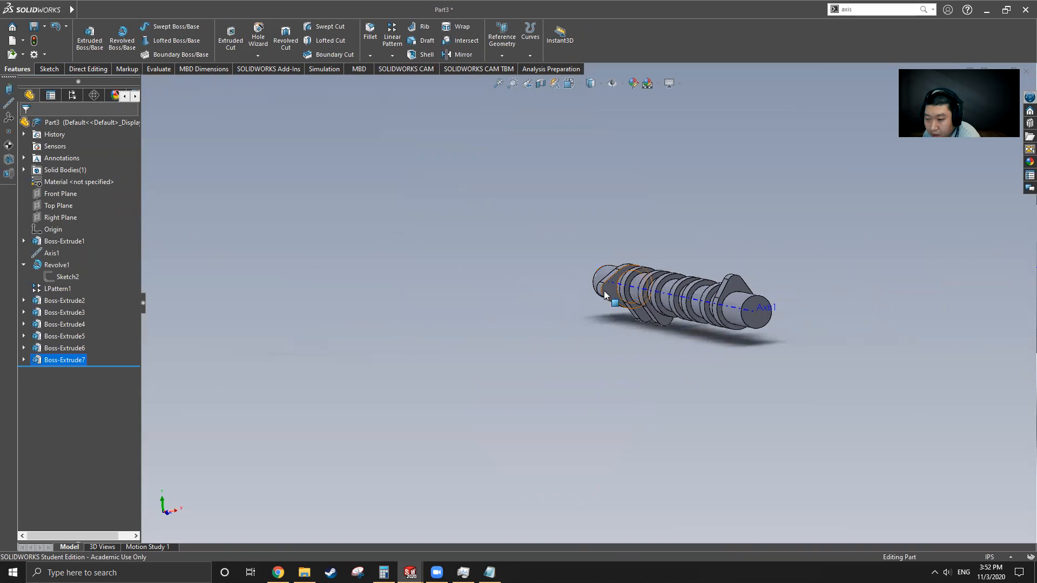
Step: In the Cam Shaft part, roll the feature history forward to include Boss-Extrude8
mouse_move(35, 12)
click(199, 10)
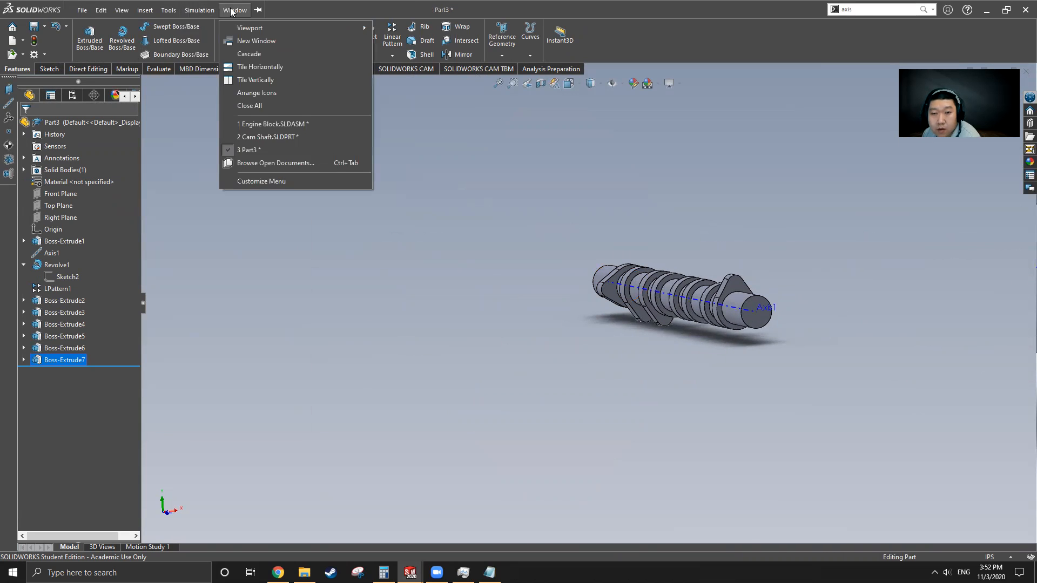
click(275, 138)
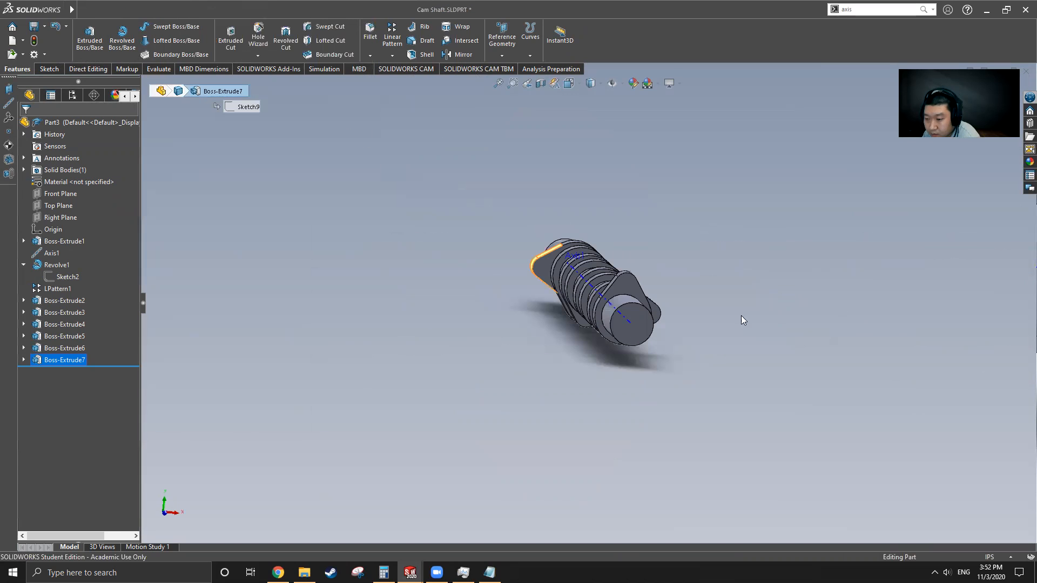
middle_drag(549, 307, 573, 309)
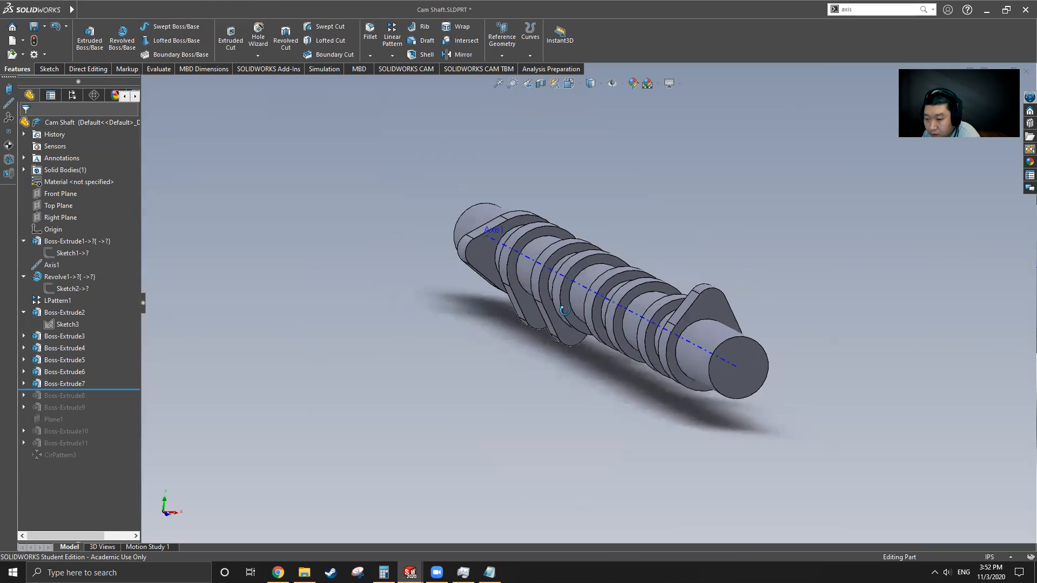
drag(102, 388, 101, 401)
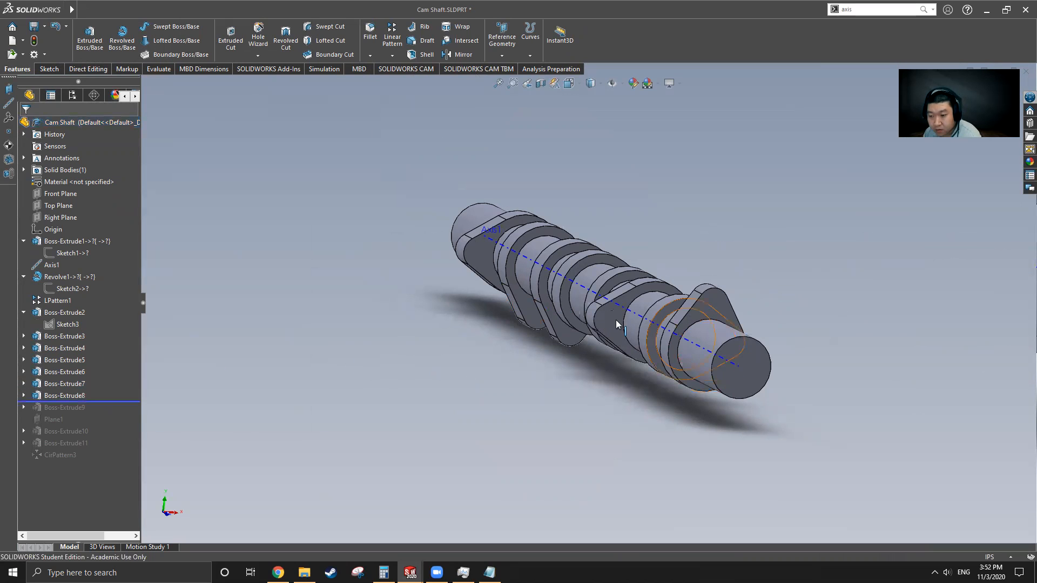
middle_drag(706, 341, 607, 320)
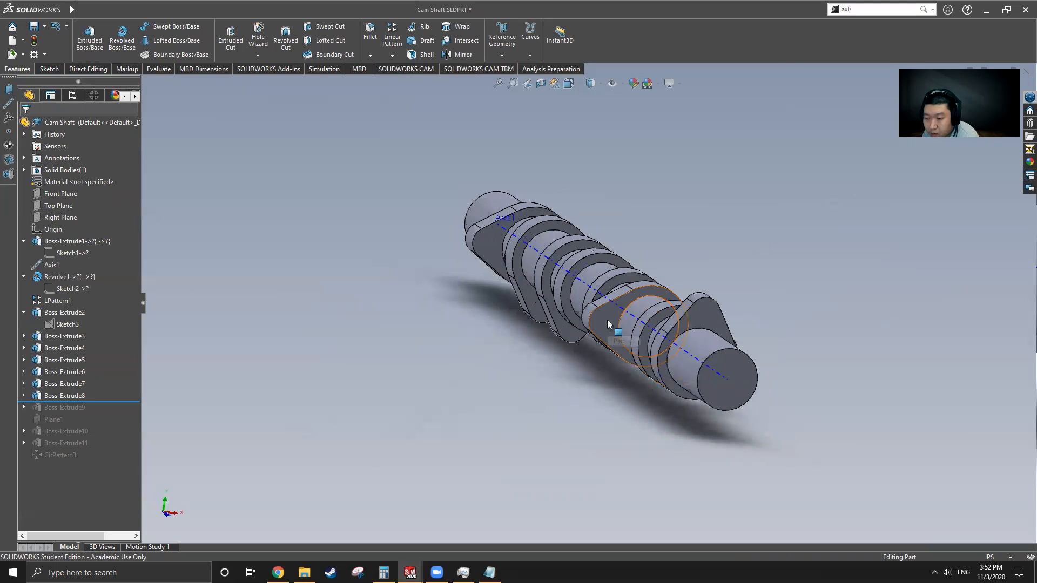
Step: Switch back to the Part3 camshaft document
click(145, 10)
mouse_move(229, 9)
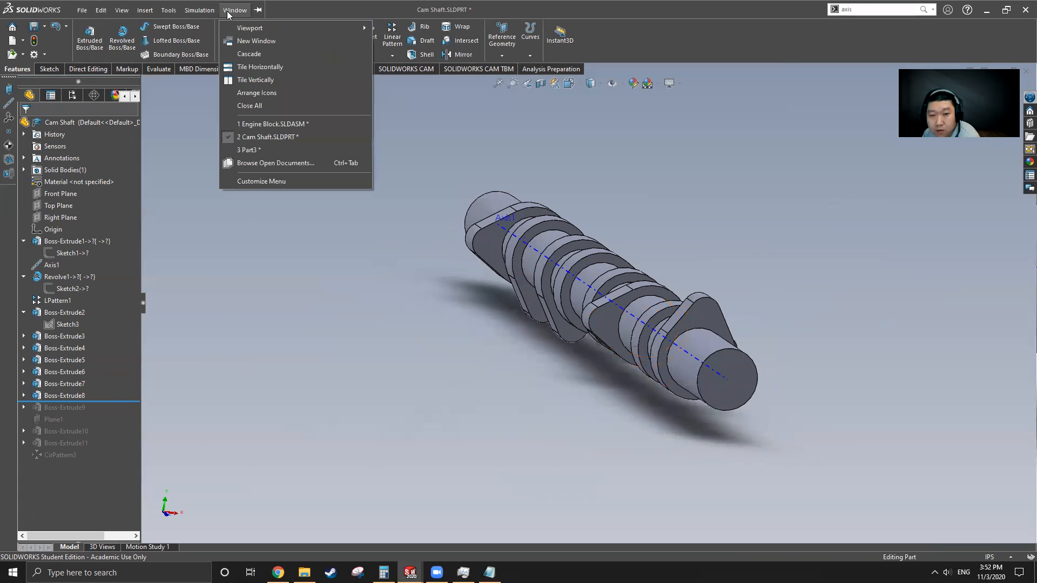
click(261, 151)
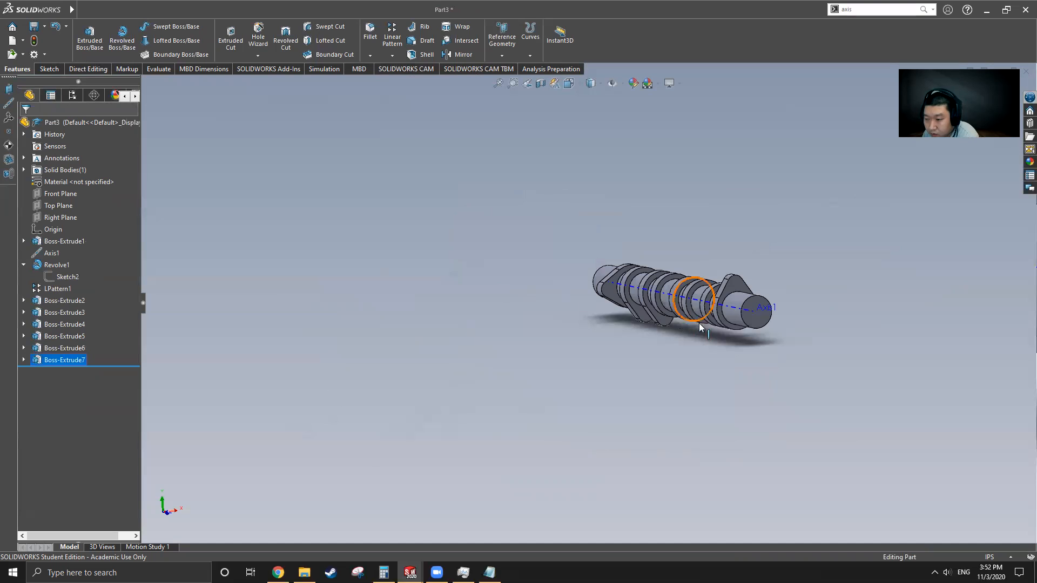
scroll(699, 323, down, 6)
Step: Start a sketch on the collar ring face with a horizontal centerline through the axis
click(604, 261)
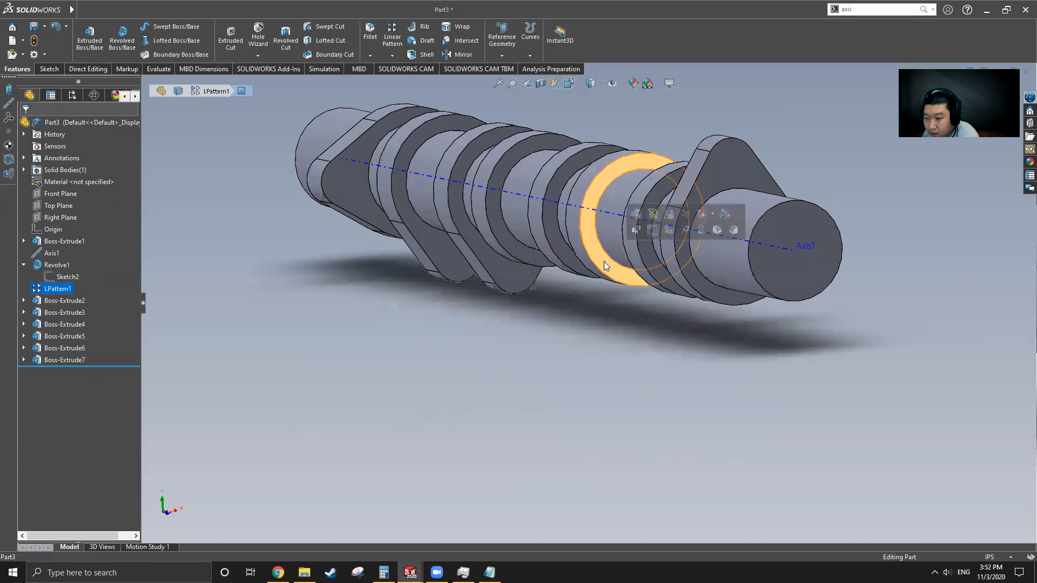
click(48, 69)
click(85, 33)
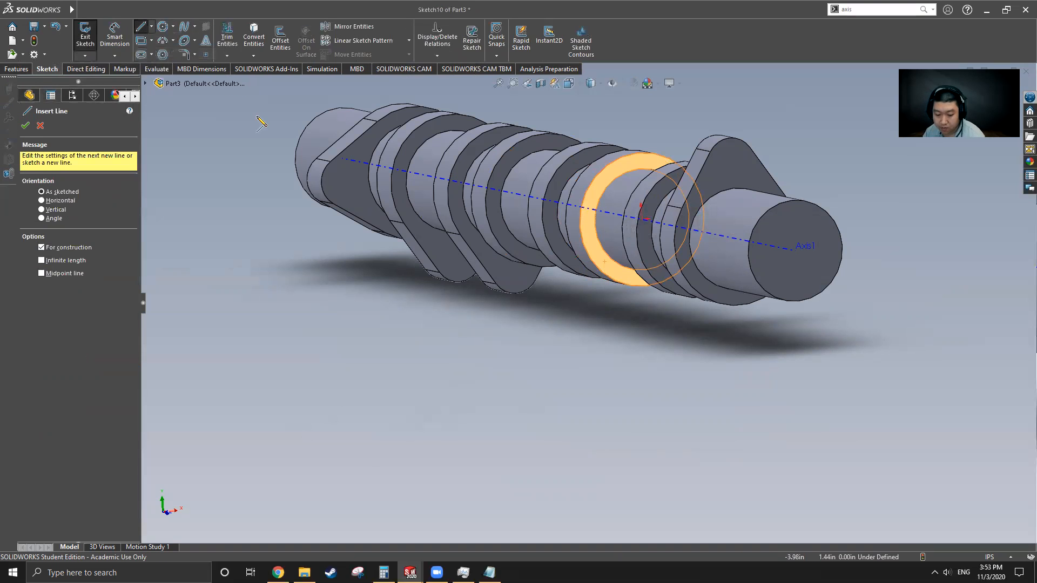
key(ctrl+8)
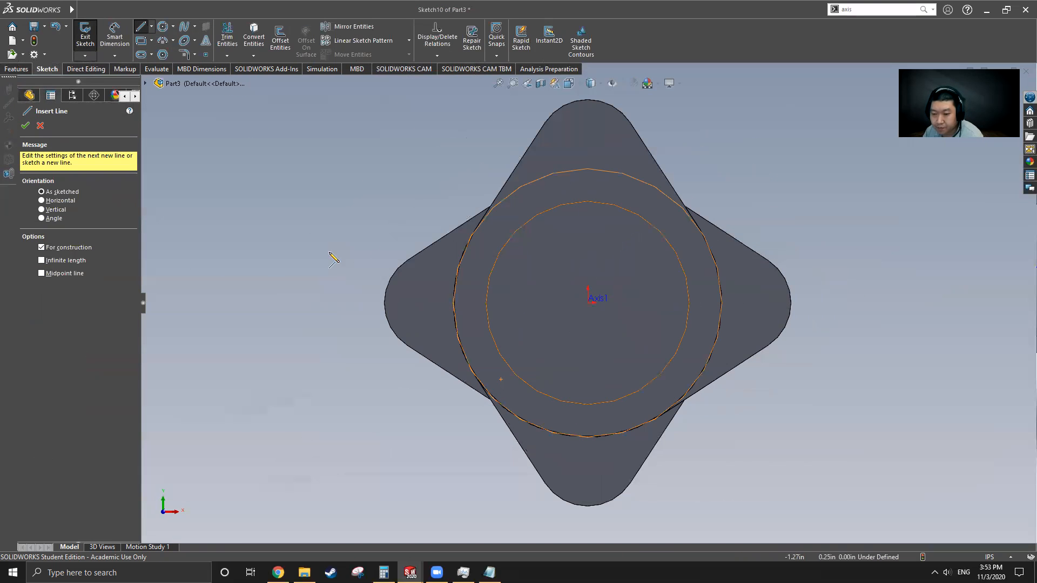
click(357, 303)
click(787, 302)
key(Escape)
key(Escape)
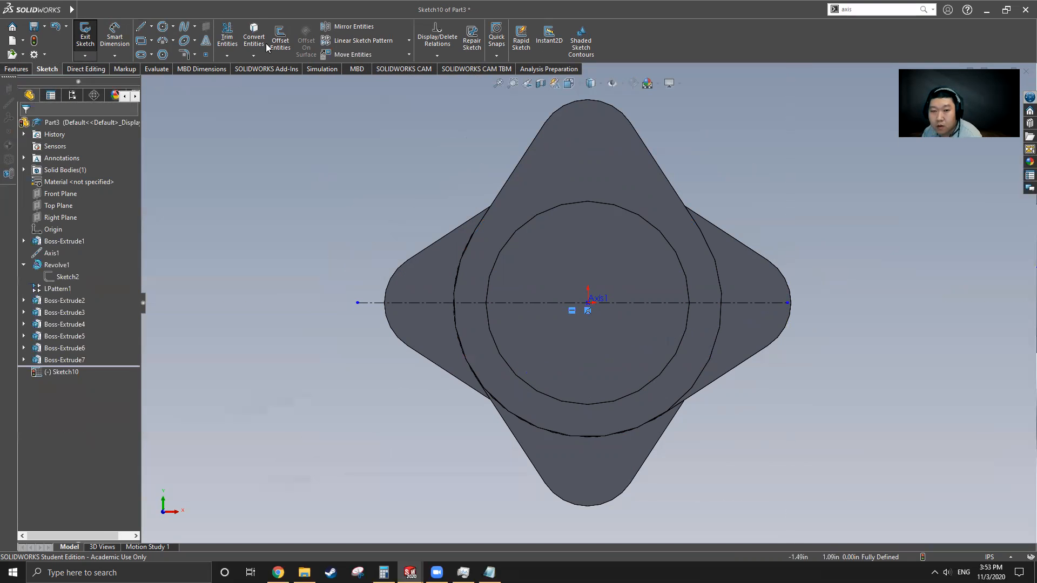
Step: Convert the lobe's tip and two side edges, and add a 0.66 radius circle at the axis
click(386, 283)
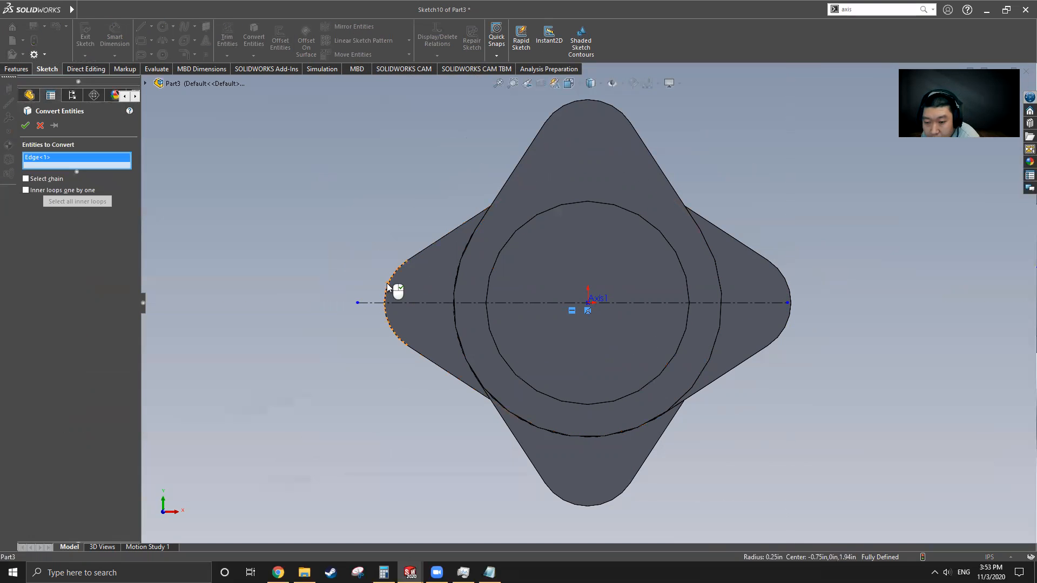
click(422, 348)
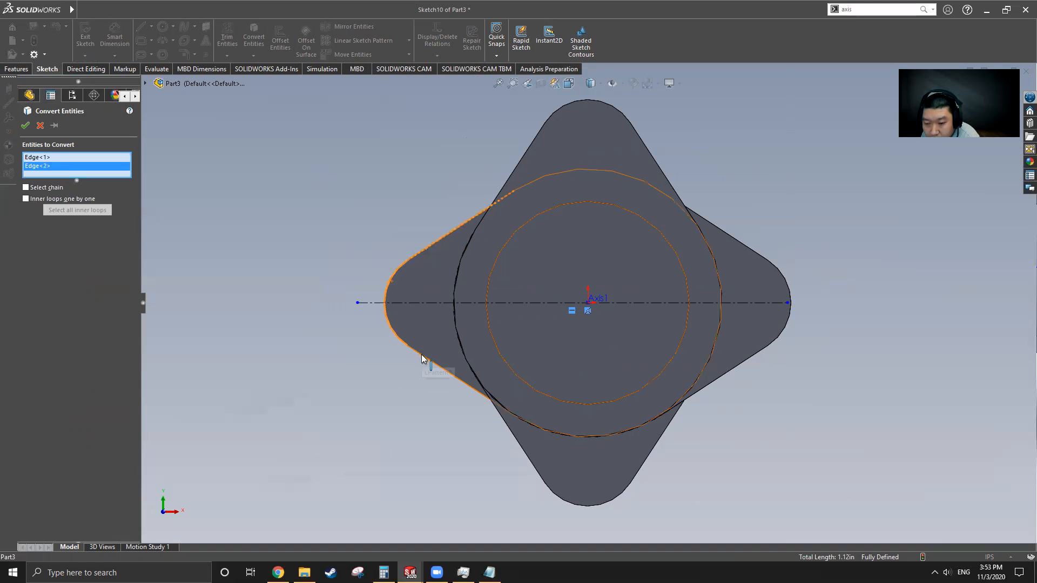
click(426, 361)
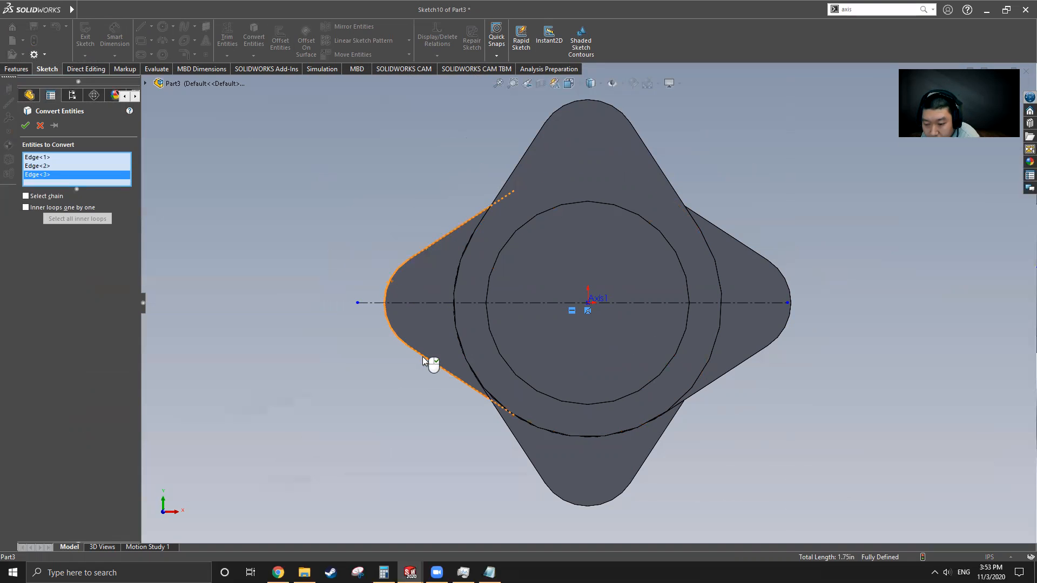
click(25, 127)
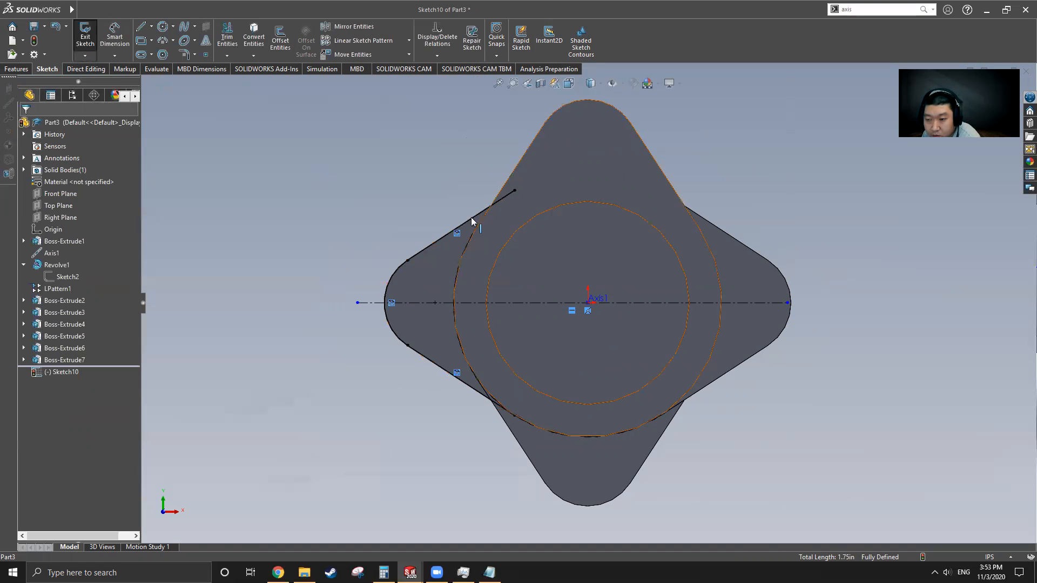
click(161, 28)
click(588, 304)
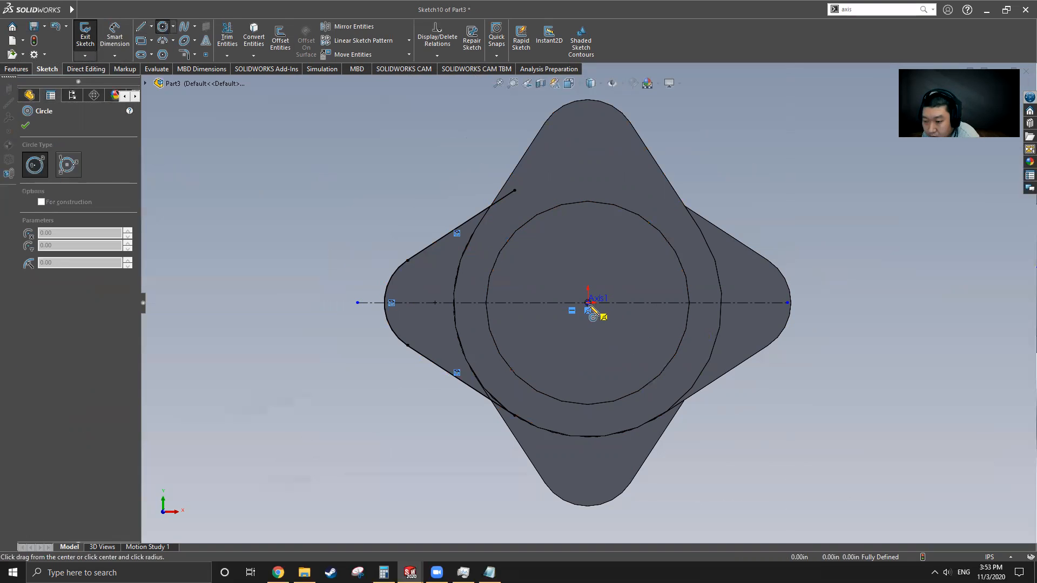
click(679, 396)
key(Escape)
Step: Power-trim the excess line segments inside the circle to close the lobe outline
click(227, 37)
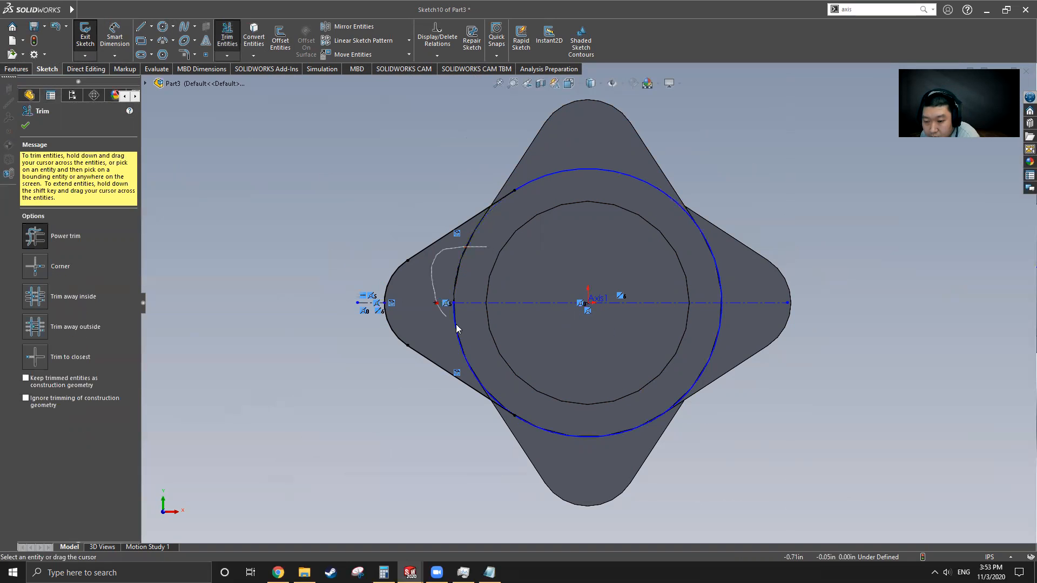
drag(459, 350, 458, 351)
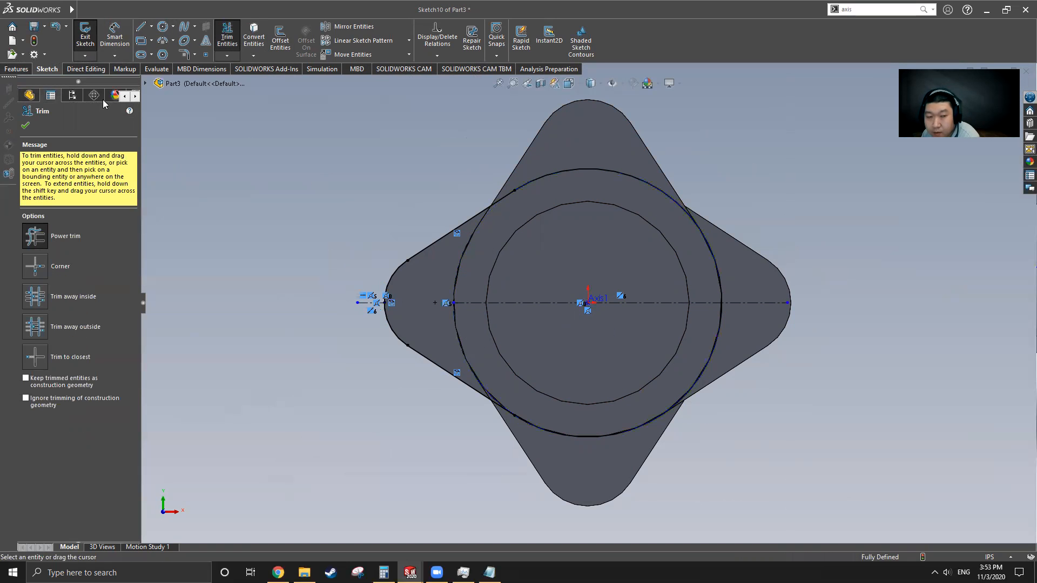
click(26, 125)
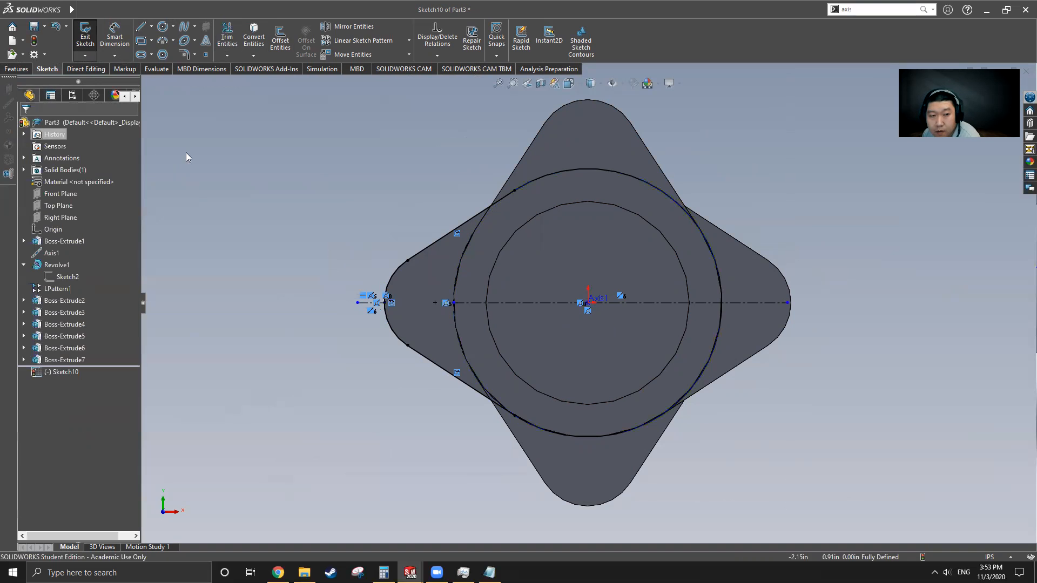
click(21, 70)
click(83, 38)
Step: Extrude Sketch10 blind 0.38 in with reversed direction, creating Boss-Extrude8
middle_drag(497, 341, 697, 364)
scroll(632, 363, up, 5)
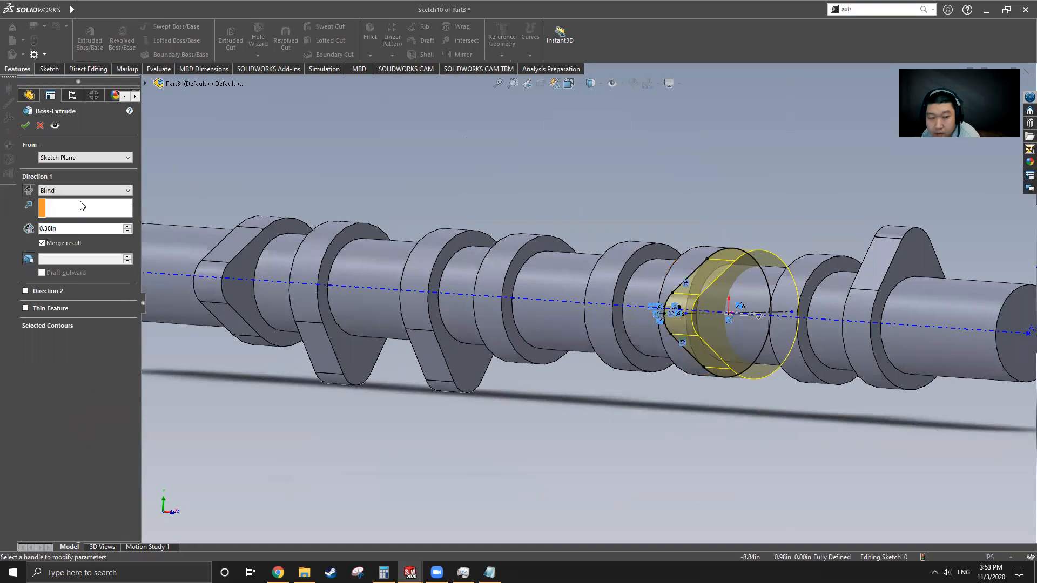
click(28, 192)
click(25, 127)
scroll(589, 303, up, 5)
middle_drag(614, 354, 632, 403)
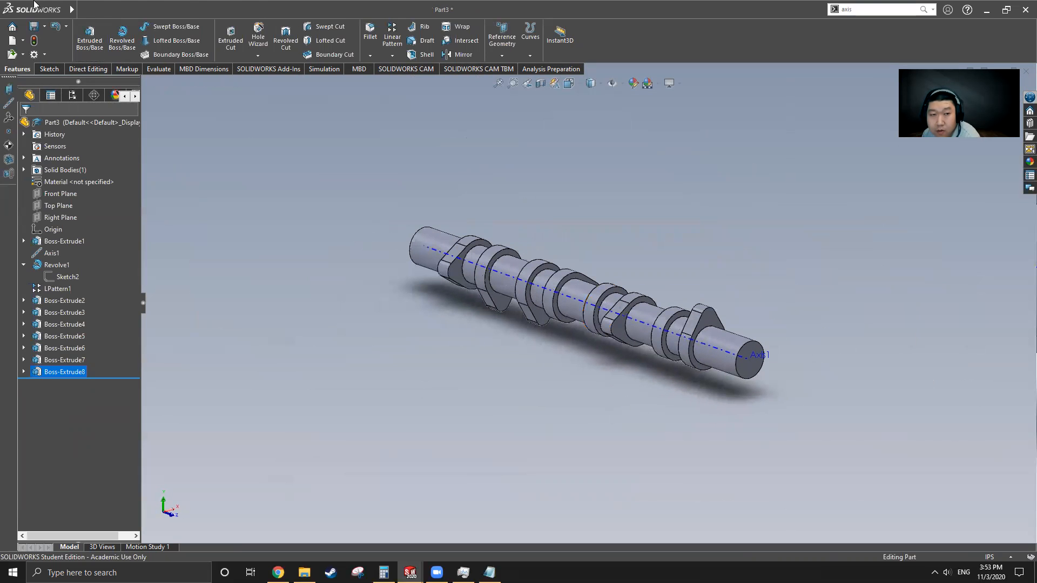
click(146, 11)
Step: In Cam Shaft, roll the history forward to Boss-Extrude9 and select it to inspect its lobe
click(262, 138)
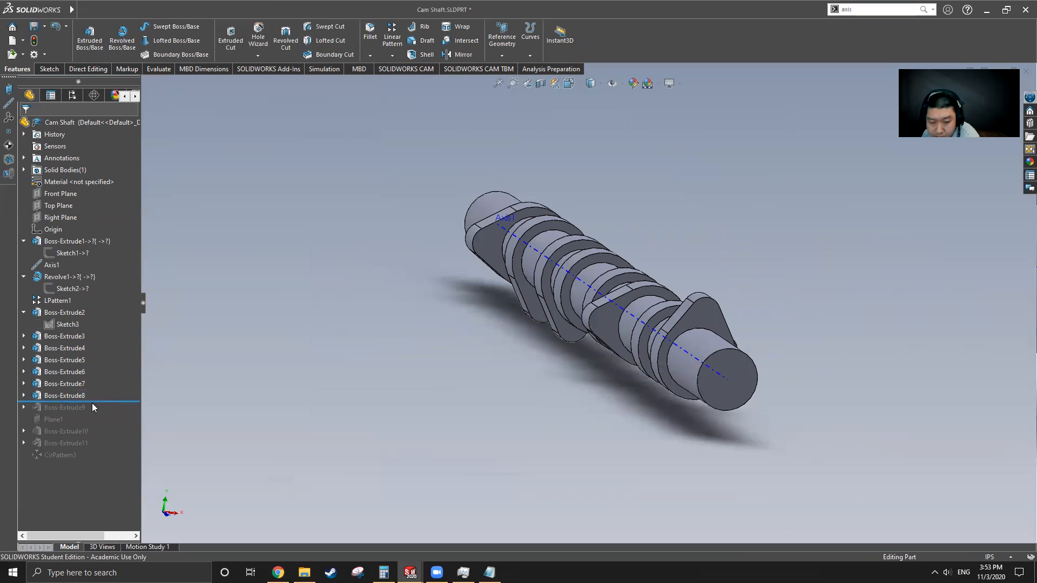
drag(110, 401, 102, 414)
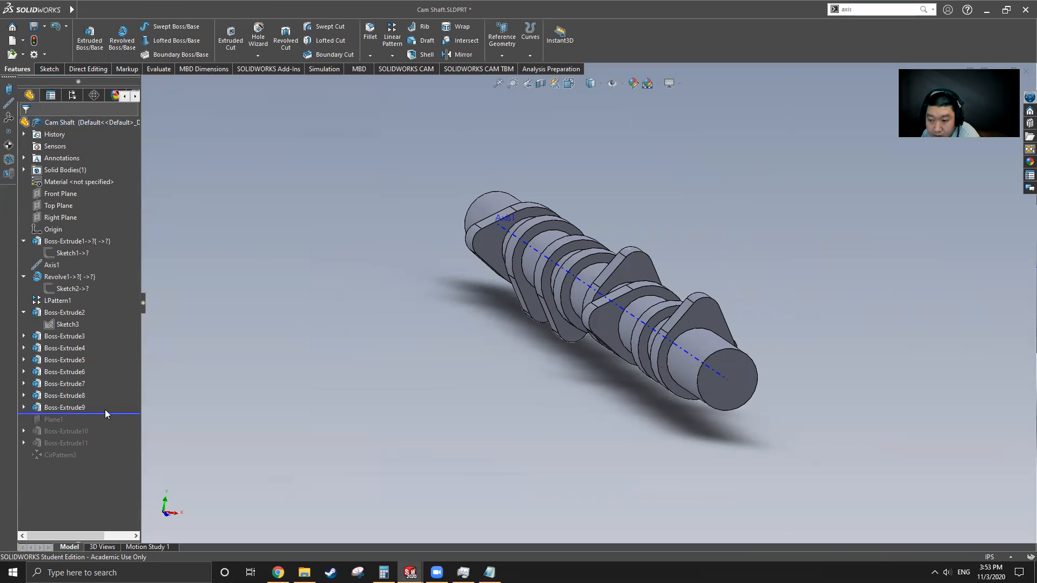
click(50, 407)
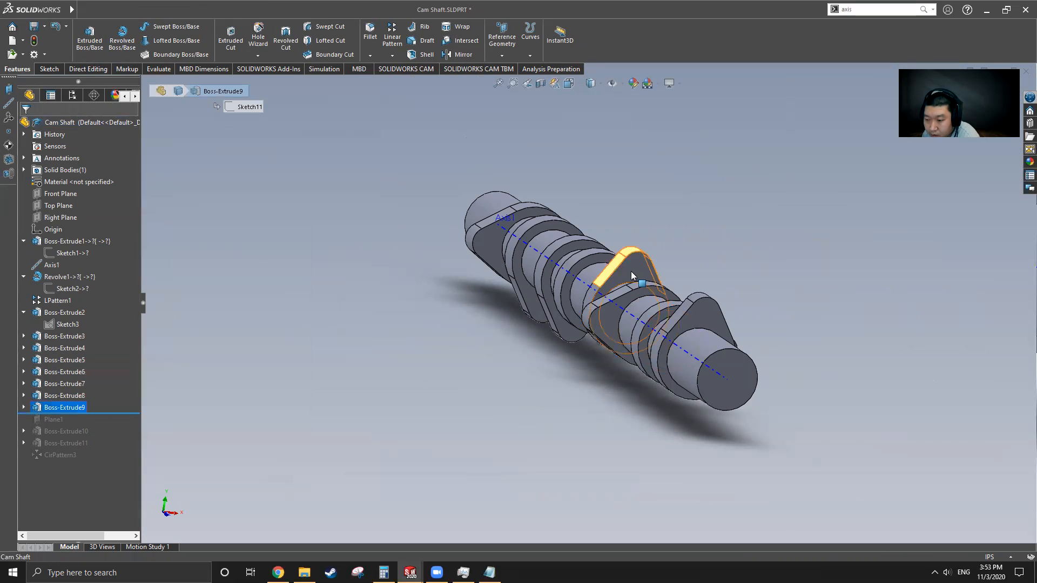
middle_drag(641, 321, 545, 323)
Step: Switch back to the Part3 document and orbit the camshaft
mouse_move(60, 14)
click(235, 10)
click(255, 145)
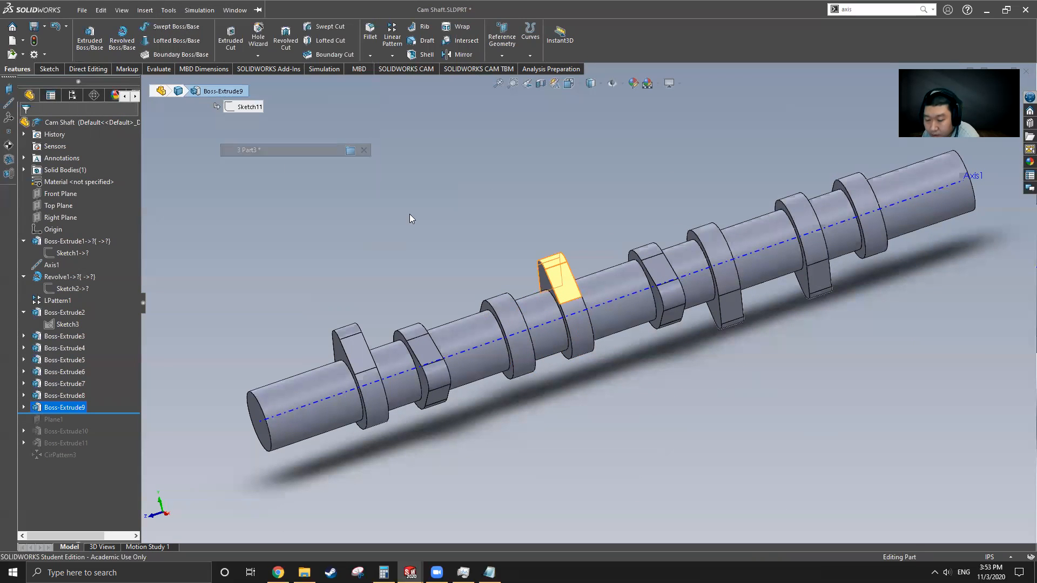
middle_drag(579, 325, 601, 319)
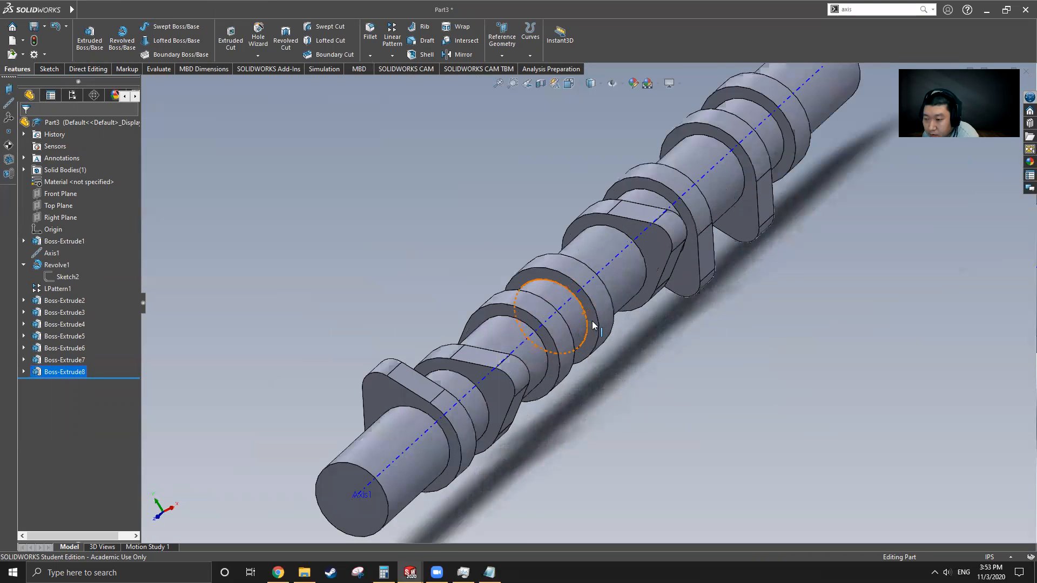
Step: Select the collar ring face and start a sketch with a construction centerline
scroll(603, 317, down, 3)
click(595, 320)
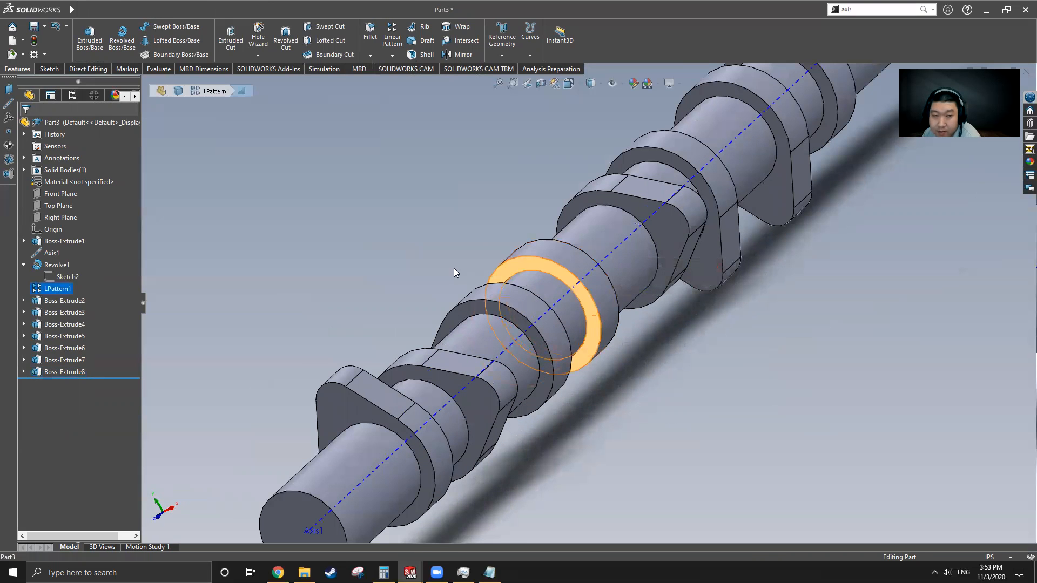
click(48, 69)
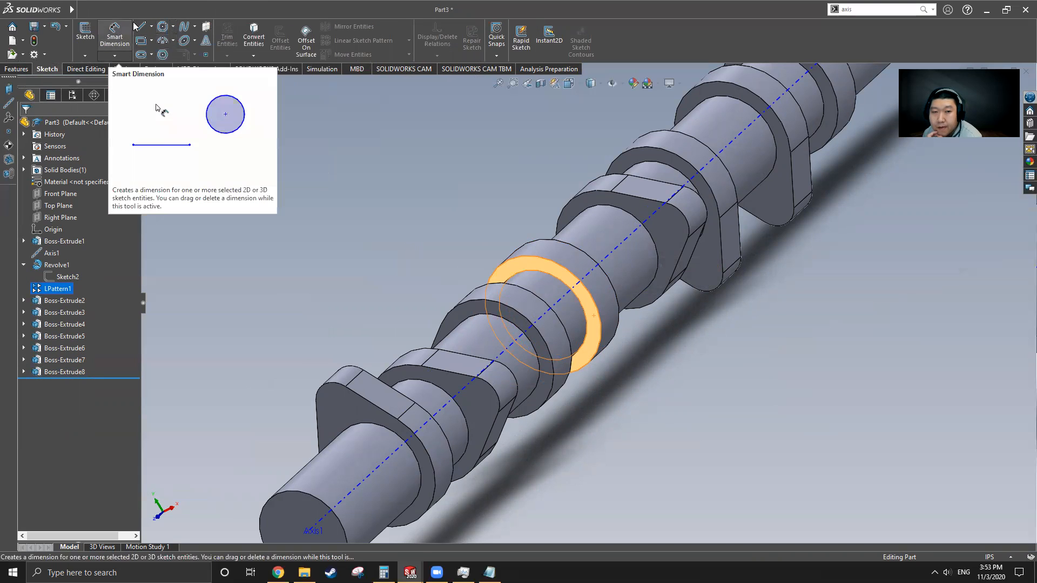
click(151, 26)
click(152, 50)
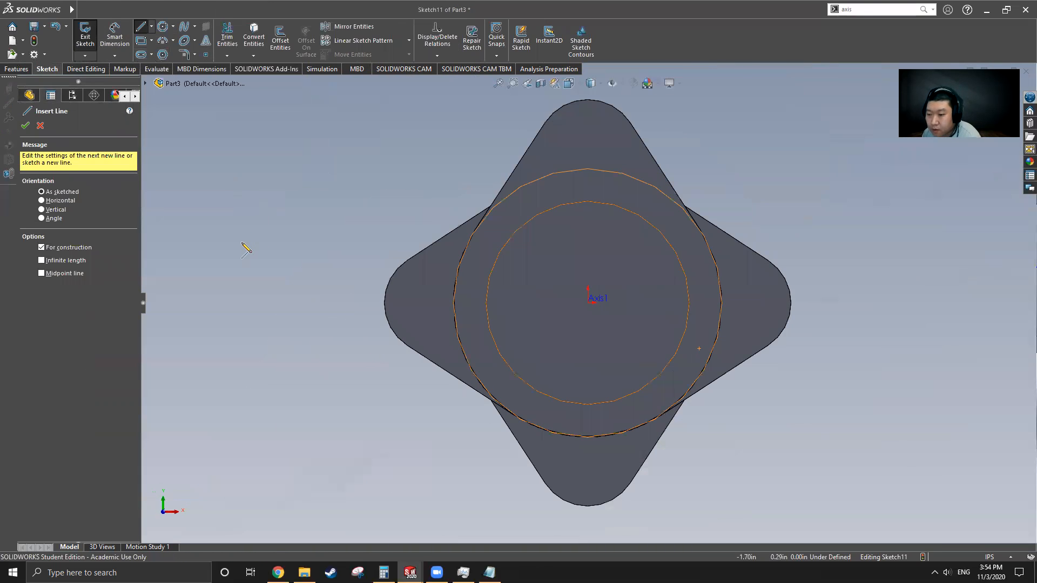
Step: Exit the unfinished sketch and switch to the Cam Shaft document
click(82, 10)
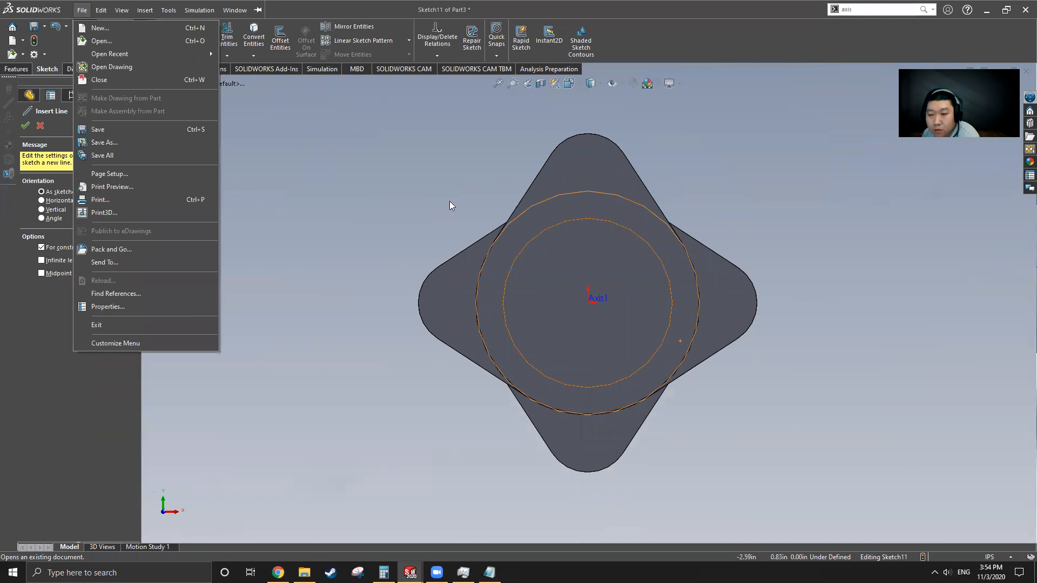
mouse_move(235, 9)
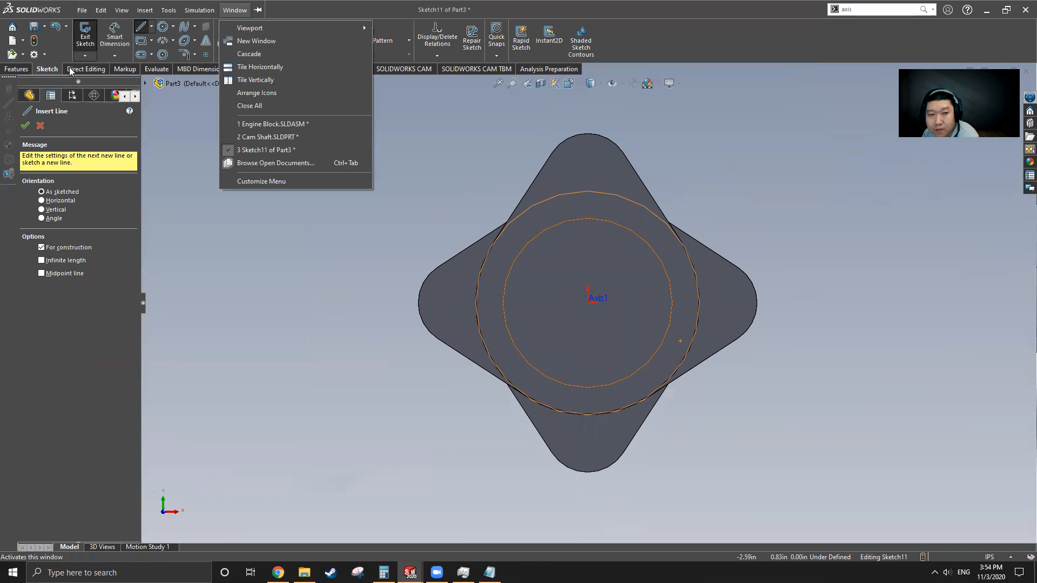
click(84, 36)
click(245, 10)
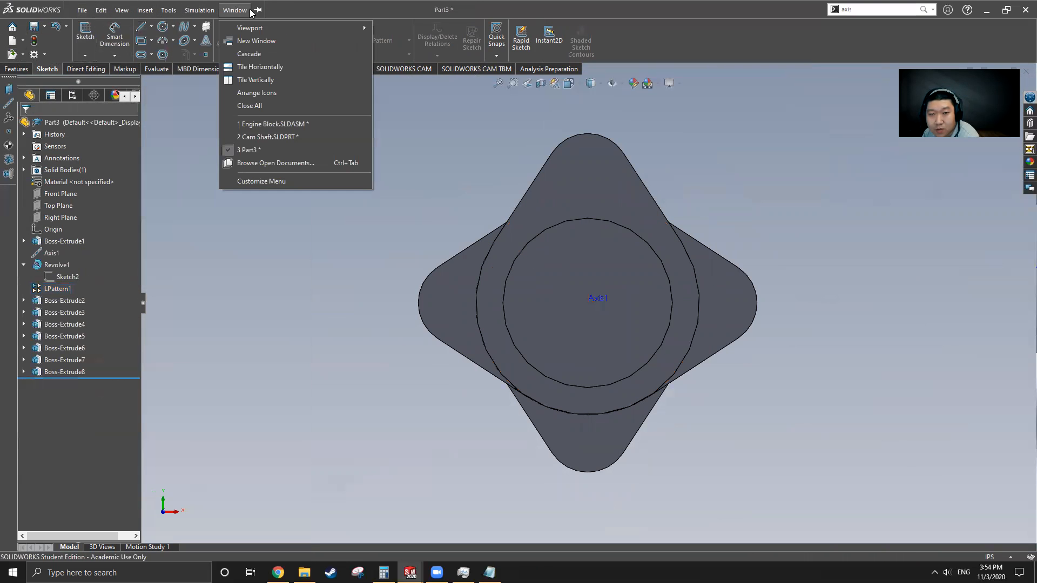
click(253, 136)
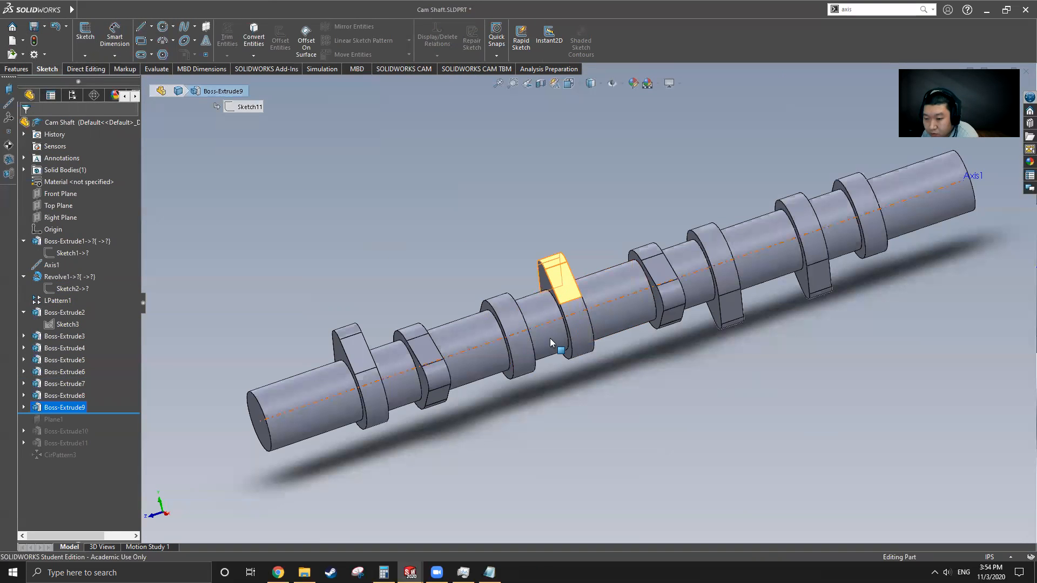
Step: Return to the Part3 document, viewing the shaft at an oblique angle
middle_drag(592, 340, 638, 323)
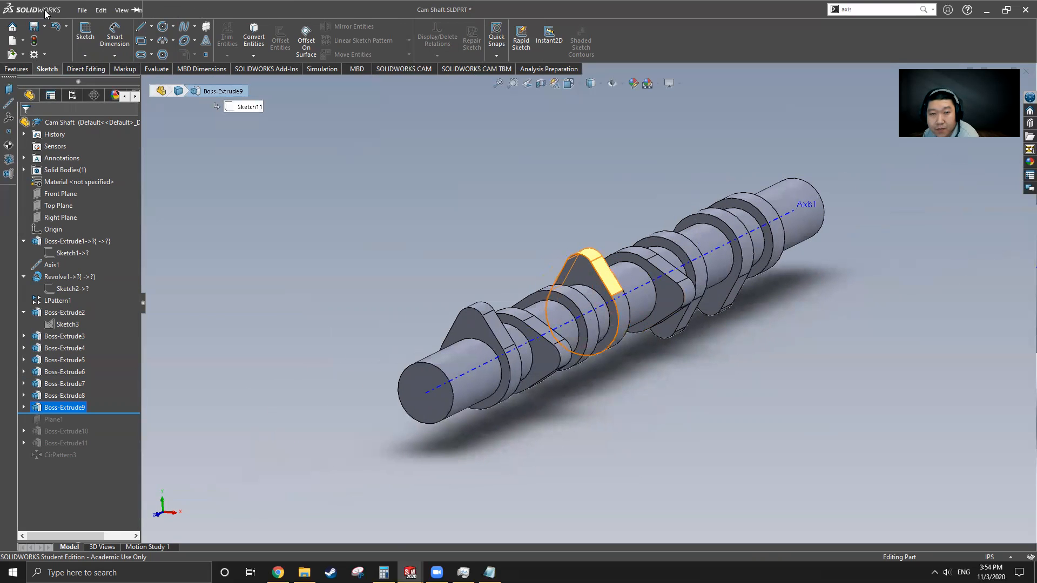
click(212, 11)
mouse_move(233, 11)
click(268, 151)
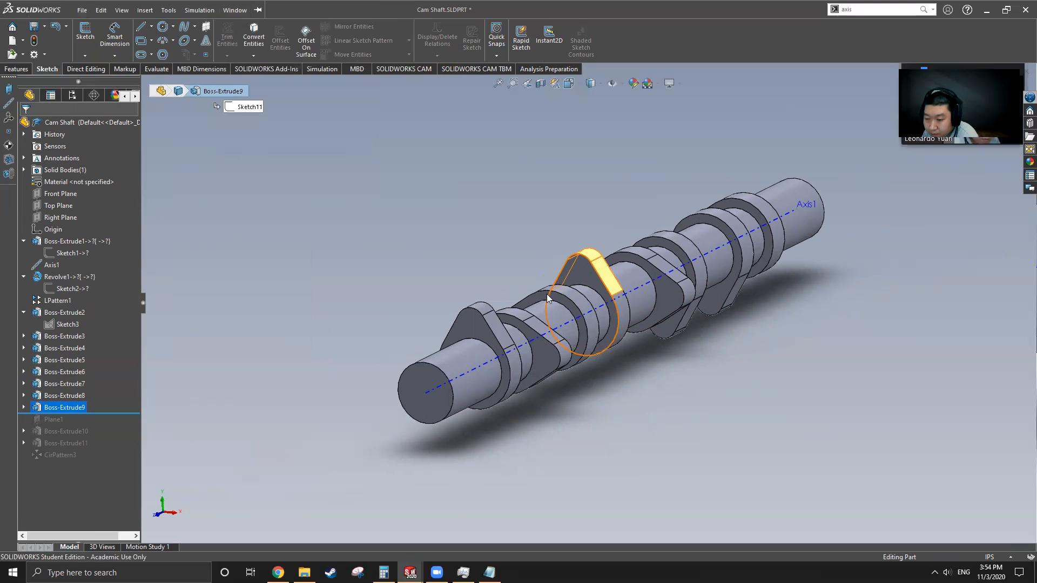
middle_drag(615, 332, 565, 347)
scroll(599, 366, up, 5)
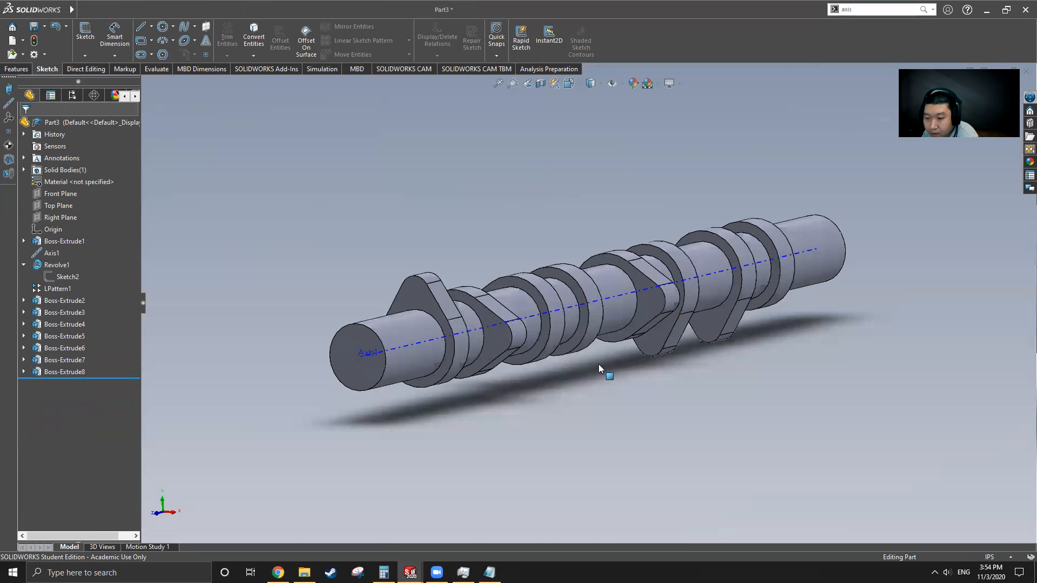
Step: Start a sketch on a patterned collar with a vertical centerline across the shaft
click(574, 290)
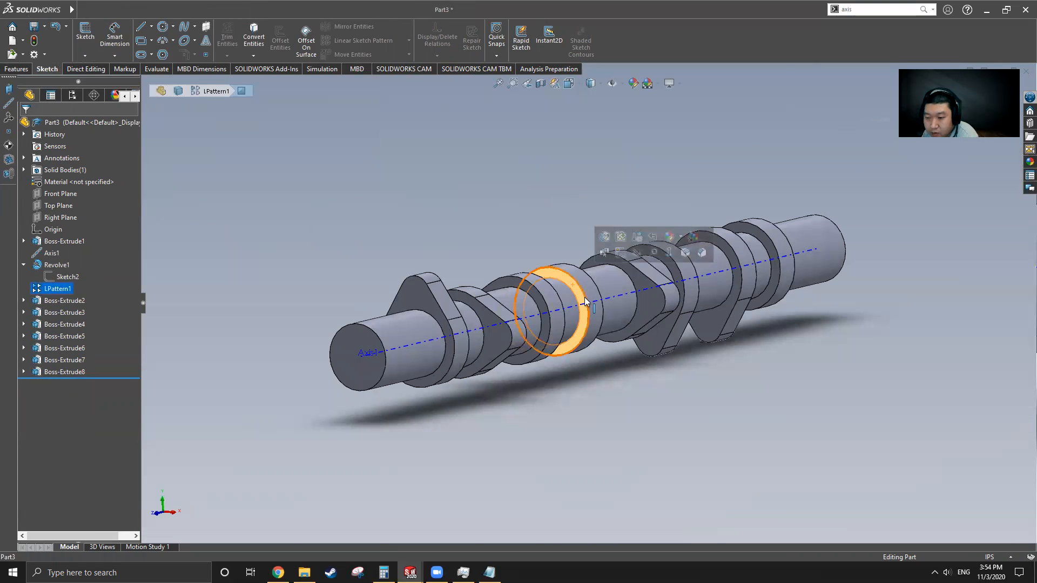
click(142, 30)
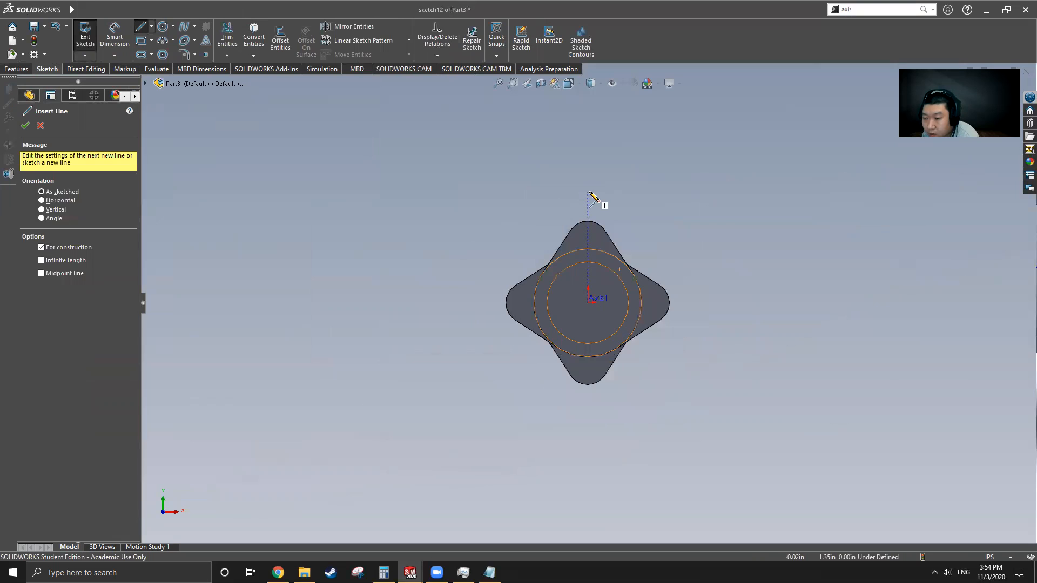
click(587, 192)
click(588, 389)
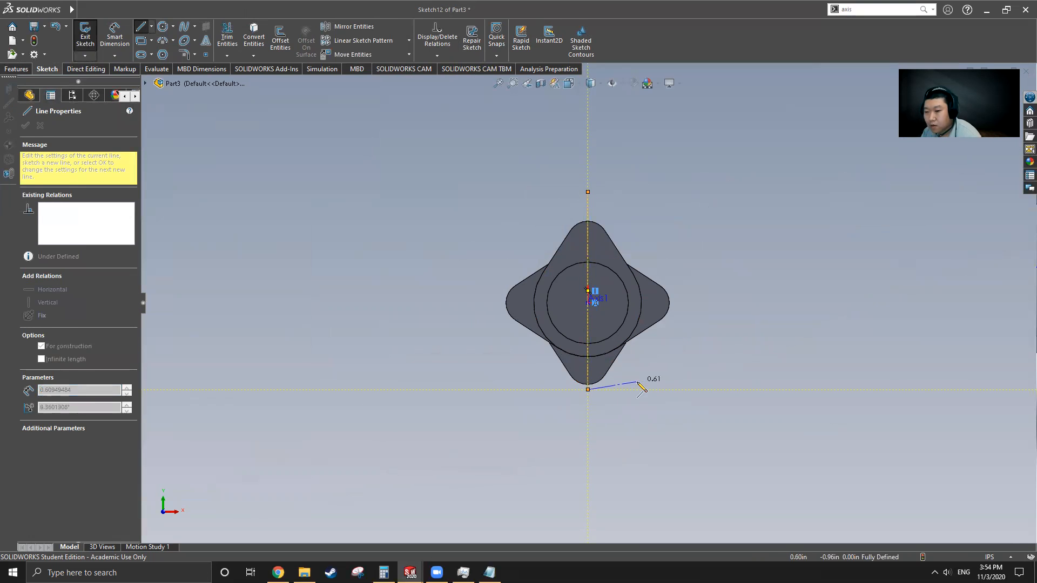
key(Escape)
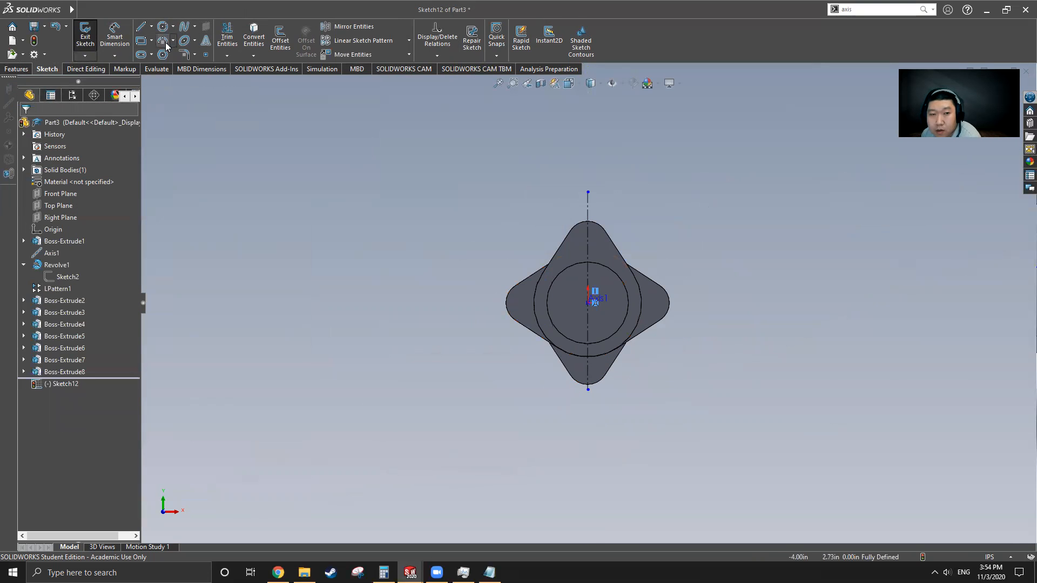
Step: Convert the top lobe's outer edge, the large circular edge and two lobe side edges
click(254, 38)
scroll(643, 300, down, 2)
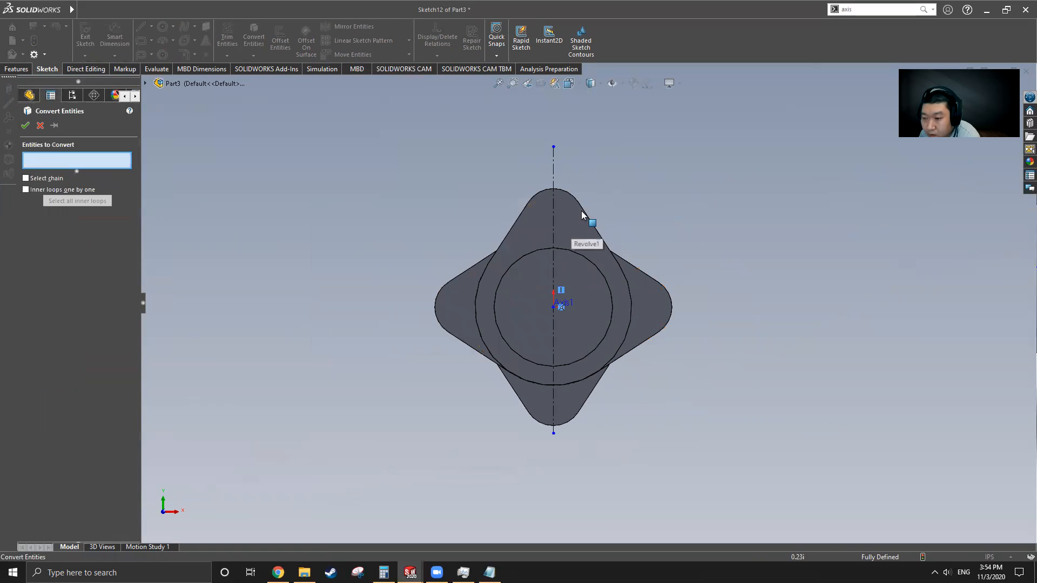
click(587, 217)
click(630, 291)
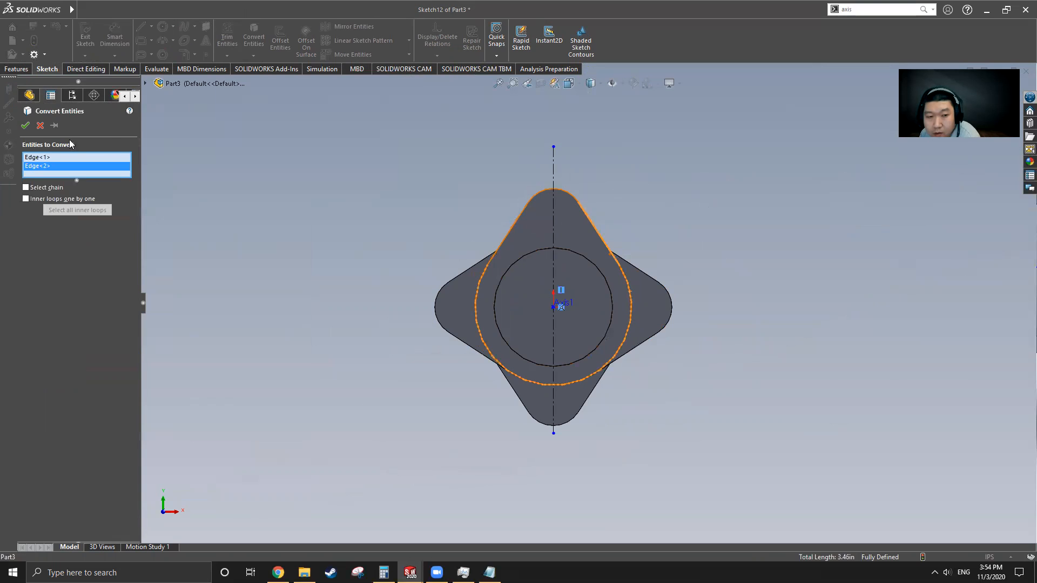
click(25, 126)
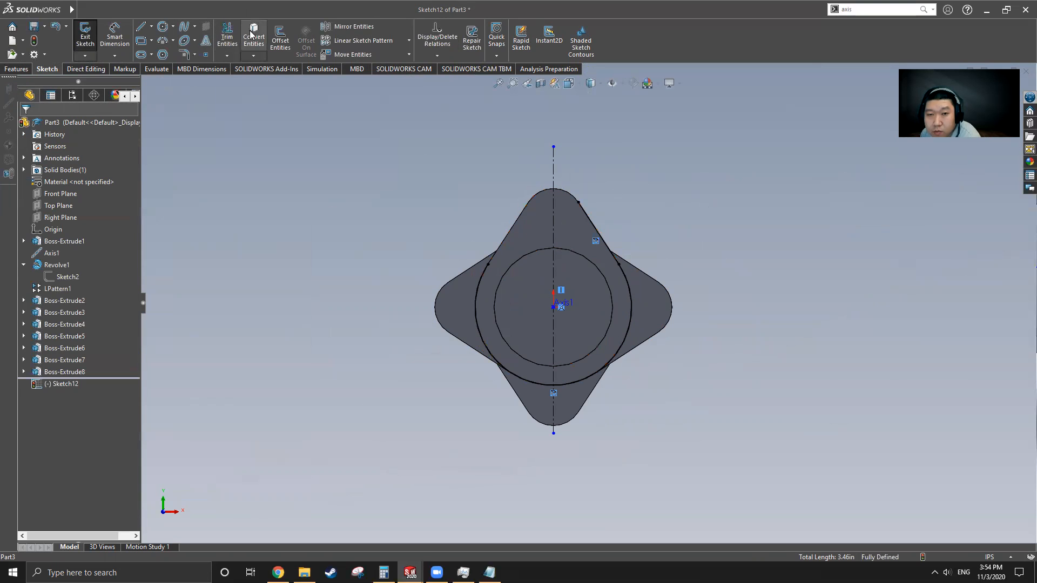
key(Return)
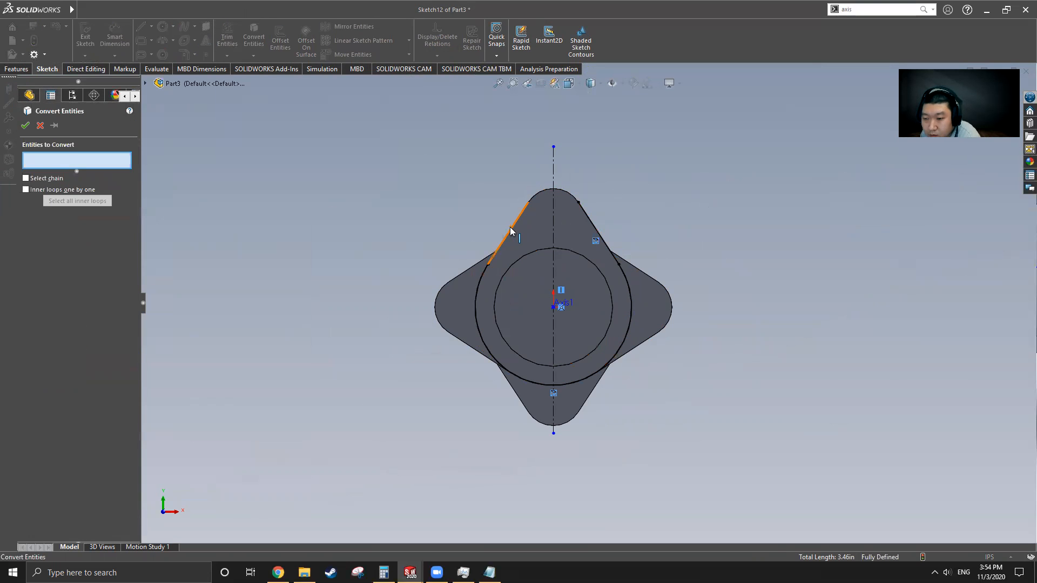
click(510, 227)
click(539, 199)
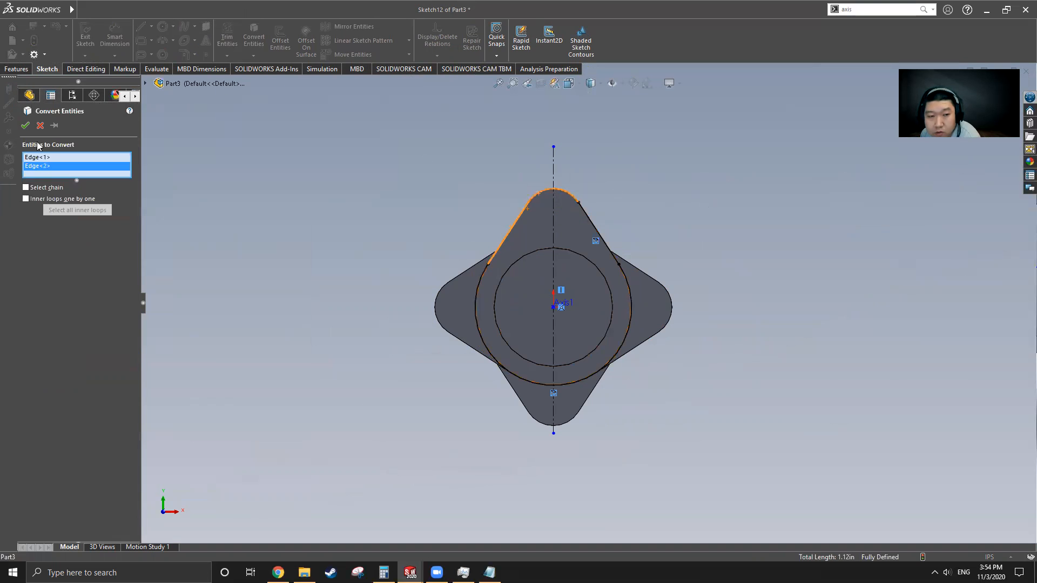
click(25, 125)
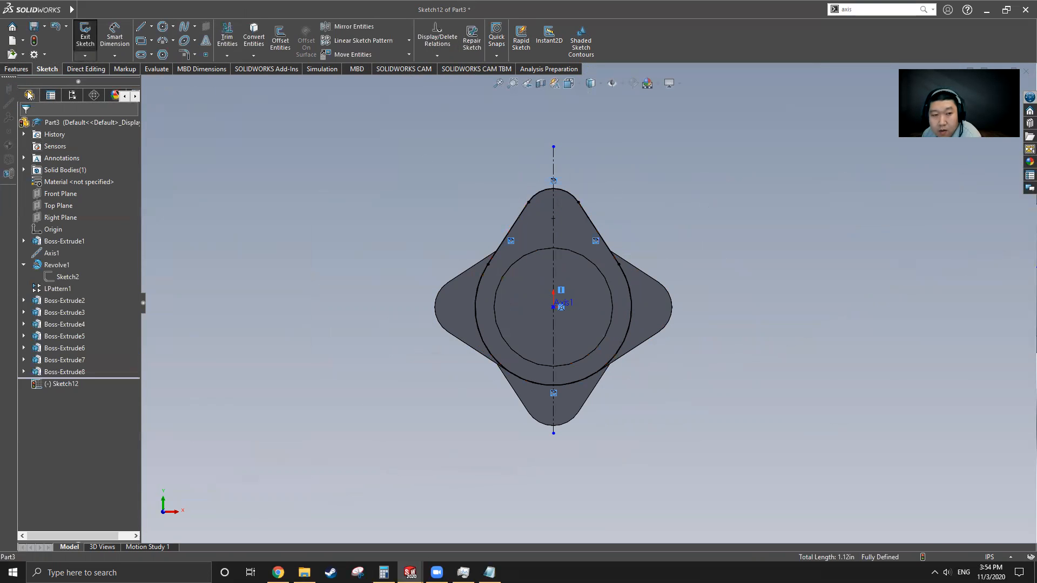
click(16, 70)
mouse_move(573, 316)
middle_down()
mouse_move(635, 338)
mouse_move(617, 343)
middle_up()
key(f)
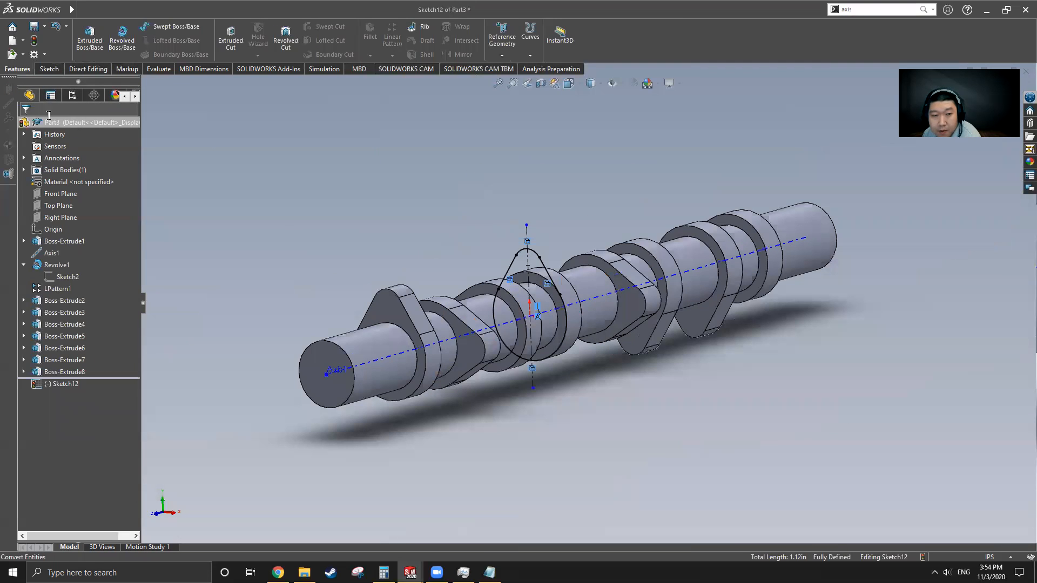
Step: Extrude Sketch12 blind 0.38 in with reversed direction, creating Boss-Extrude9
click(90, 37)
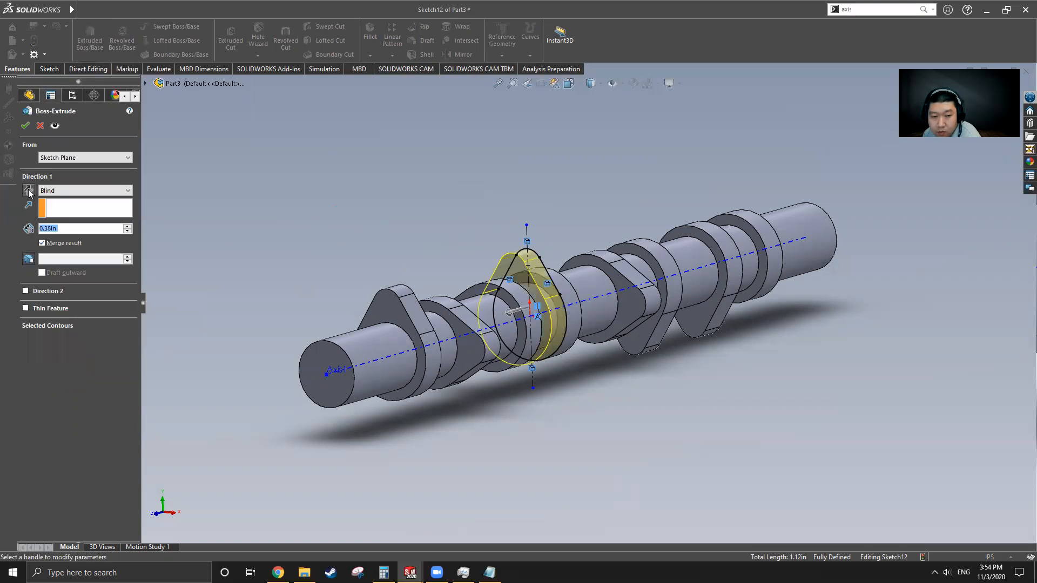
click(29, 191)
click(25, 125)
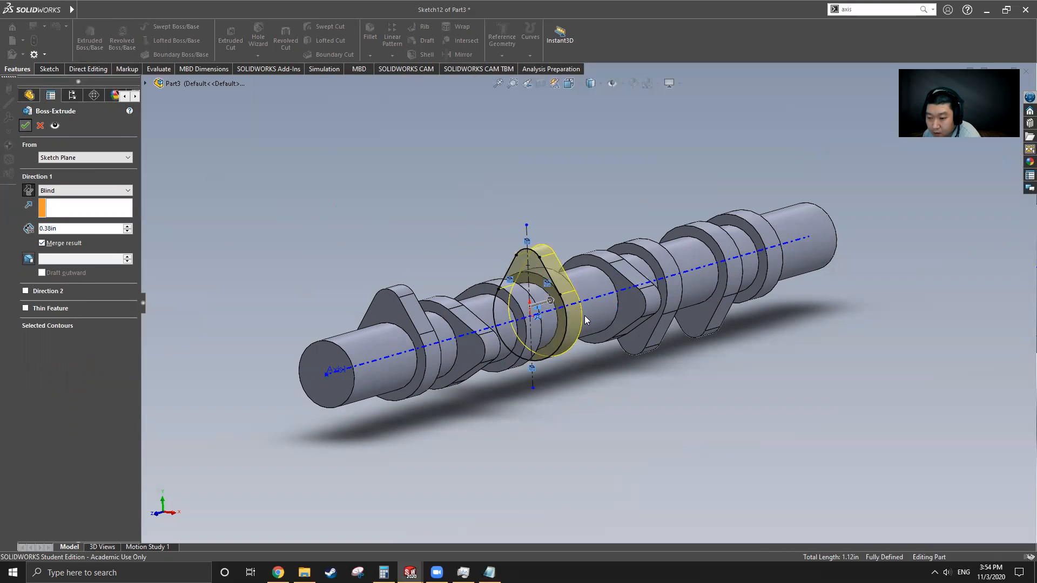
scroll(634, 322, down, 3)
middle_drag(634, 322, 569, 287)
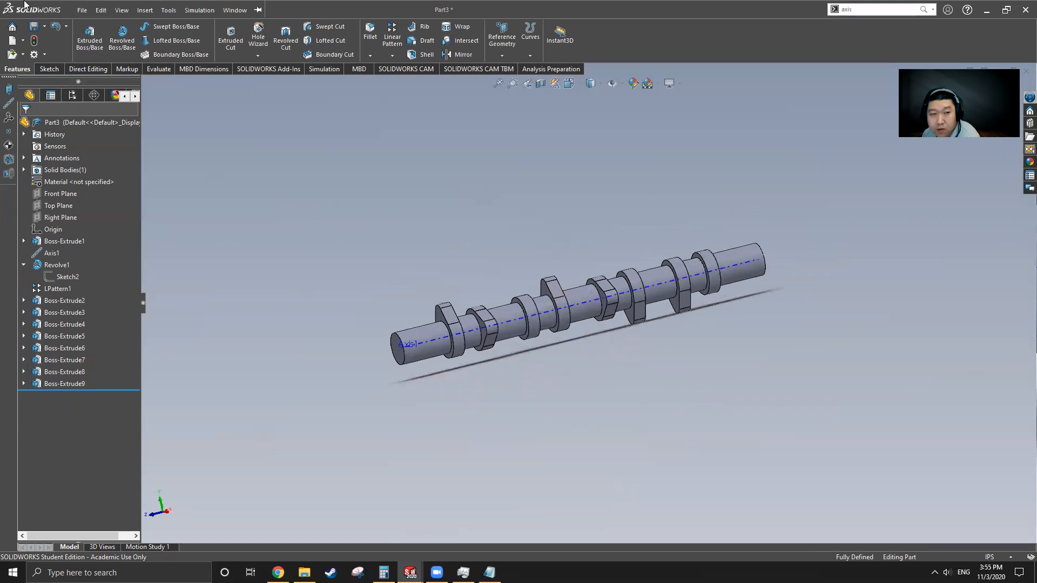
click(169, 9)
Step: In Cam Shaft, roll the history back to just after Plane1 and select it
click(262, 137)
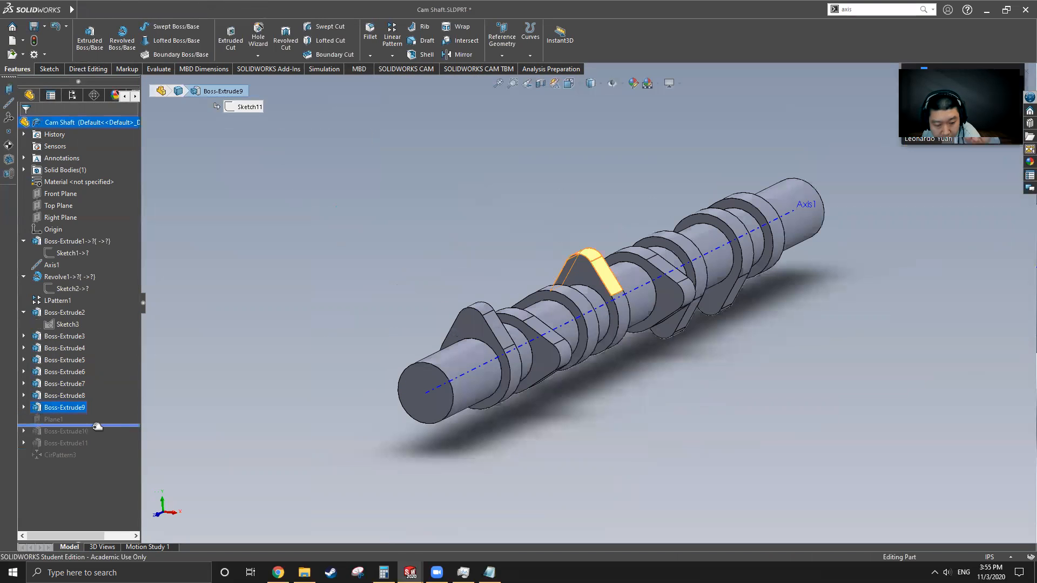
drag(97, 427, 81, 425)
click(63, 419)
middle_drag(464, 374, 438, 356)
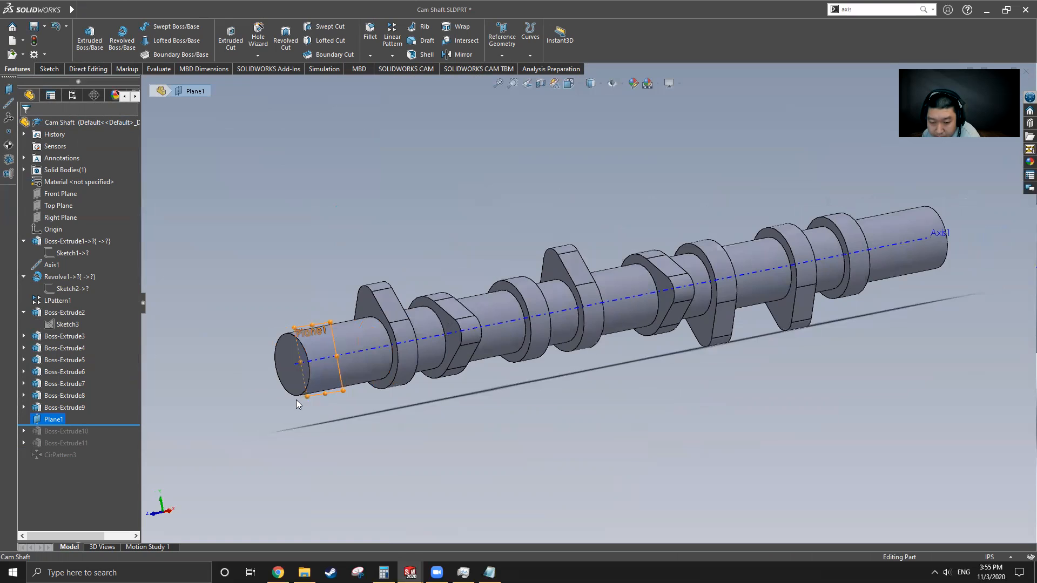
scroll(296, 400, down, 2)
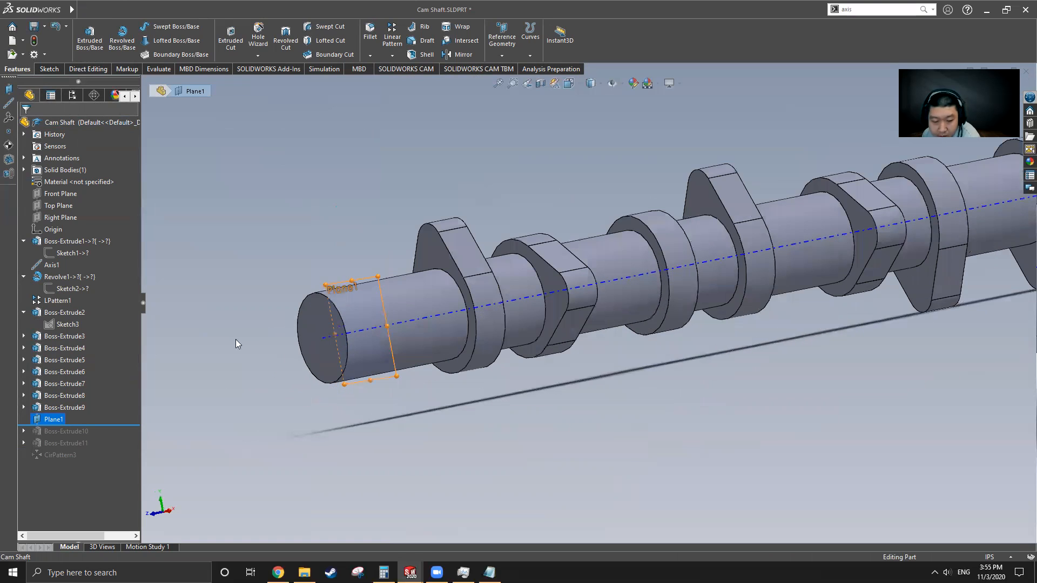
Step: Measure Plane1's distance from the shaft end face, confirming 0.5 in
click(156, 71)
click(151, 41)
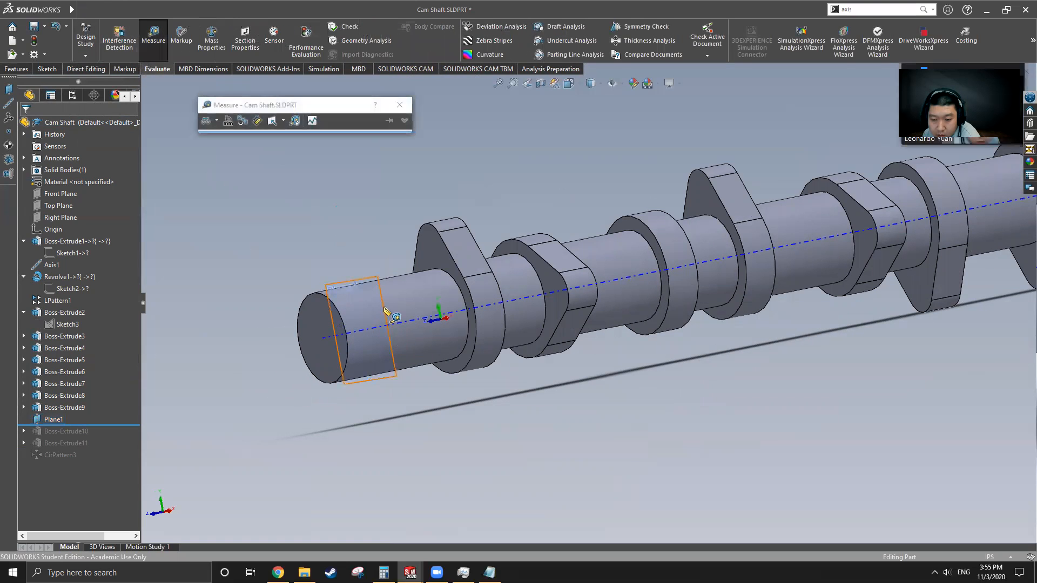
click(324, 326)
middle_drag(317, 386, 331, 411)
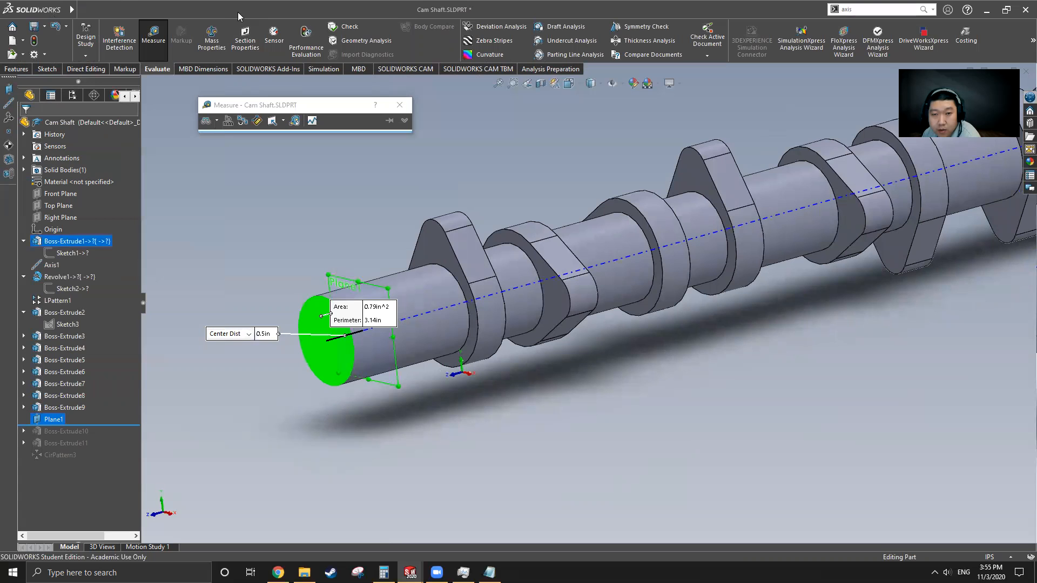
Step: Switch back to the Part3 document
click(220, 9)
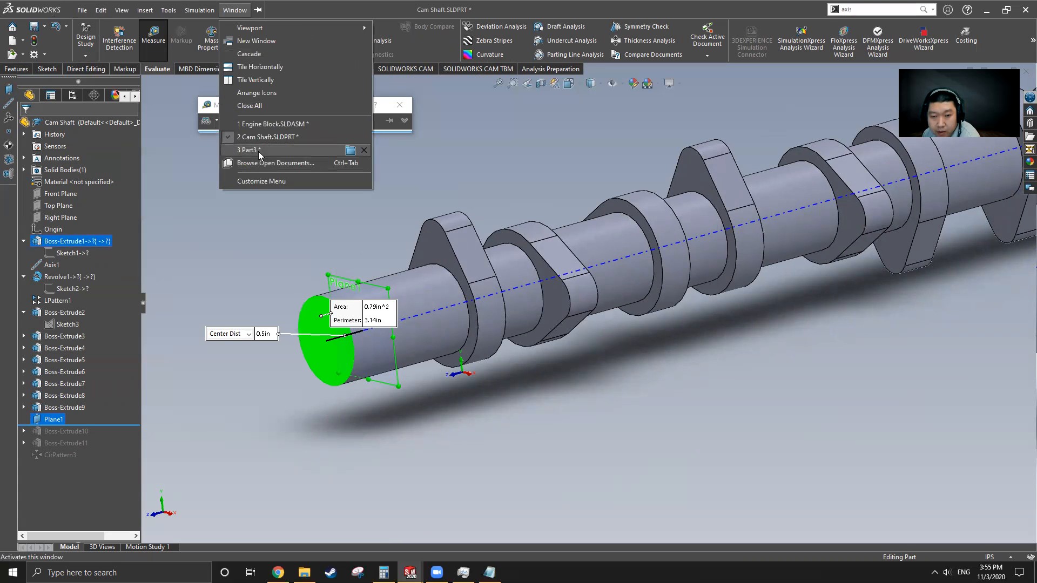
click(258, 152)
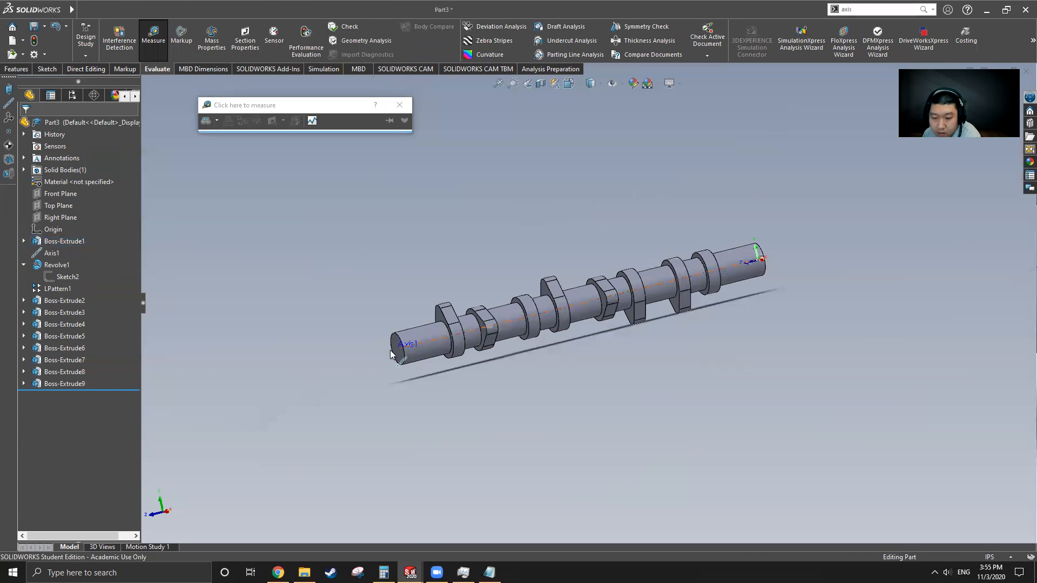
scroll(586, 330, down, 5)
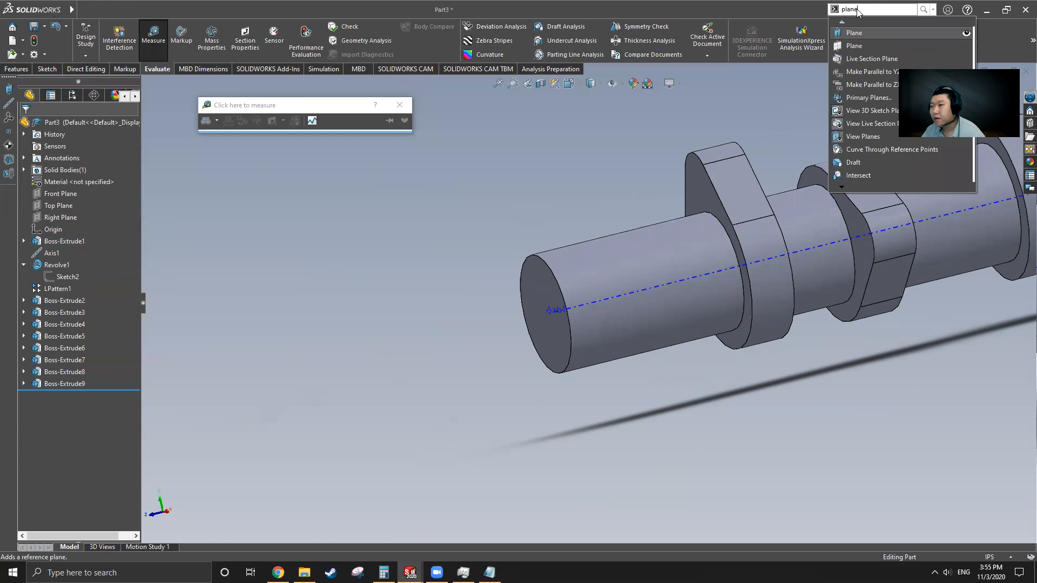
Step: Create Plane1 offset 0.5 in from the shaft end face, flipped toward the lobes
click(862, 33)
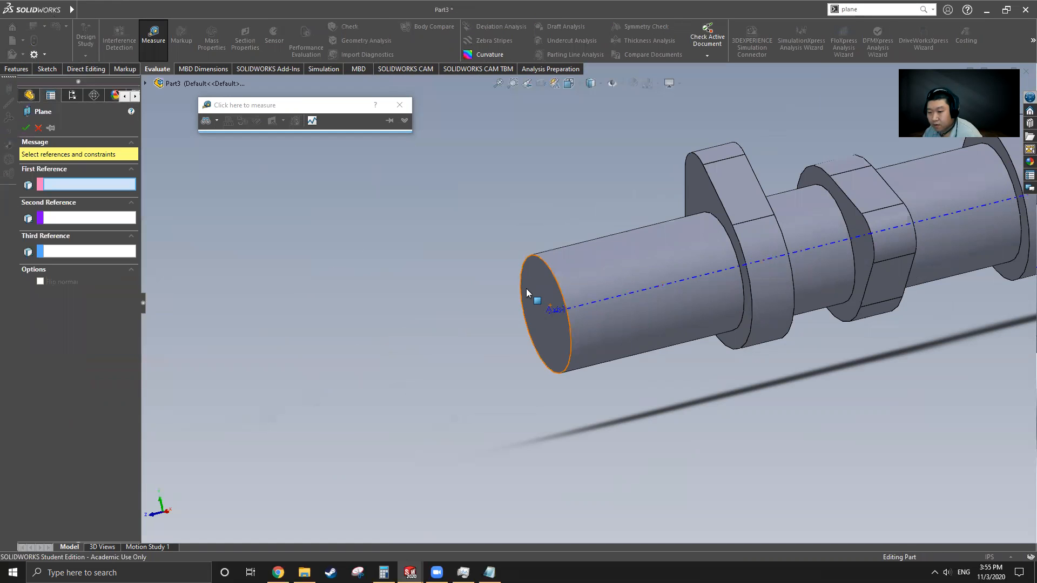
click(539, 299)
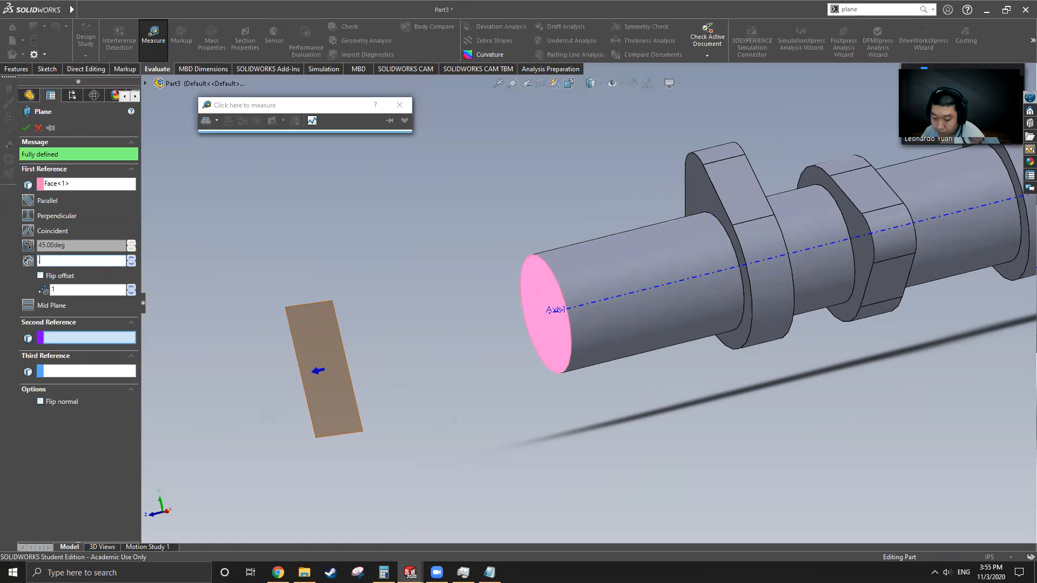
text(.5)
key(Return)
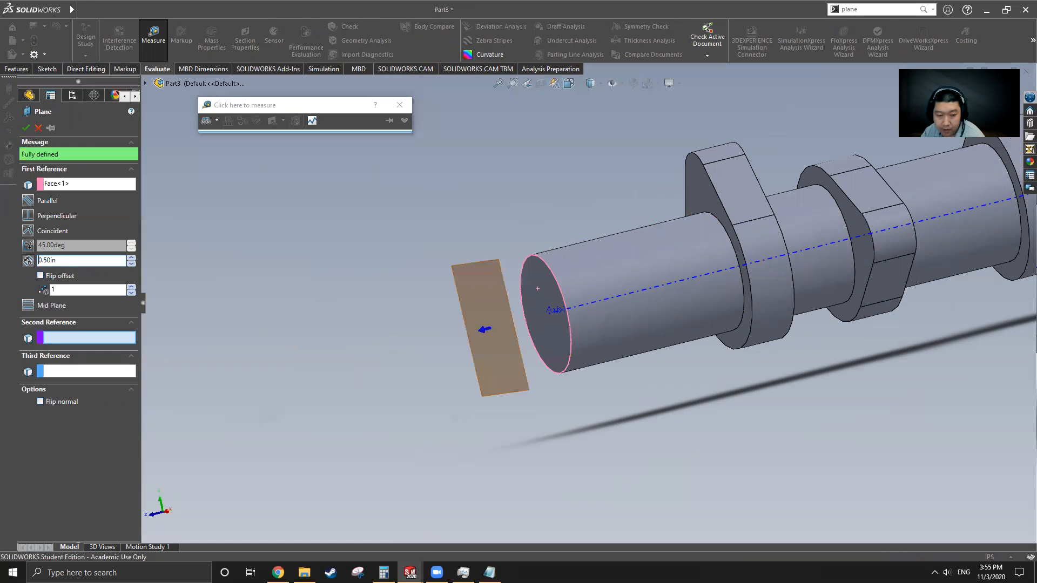
click(42, 277)
scroll(638, 304, up, 3)
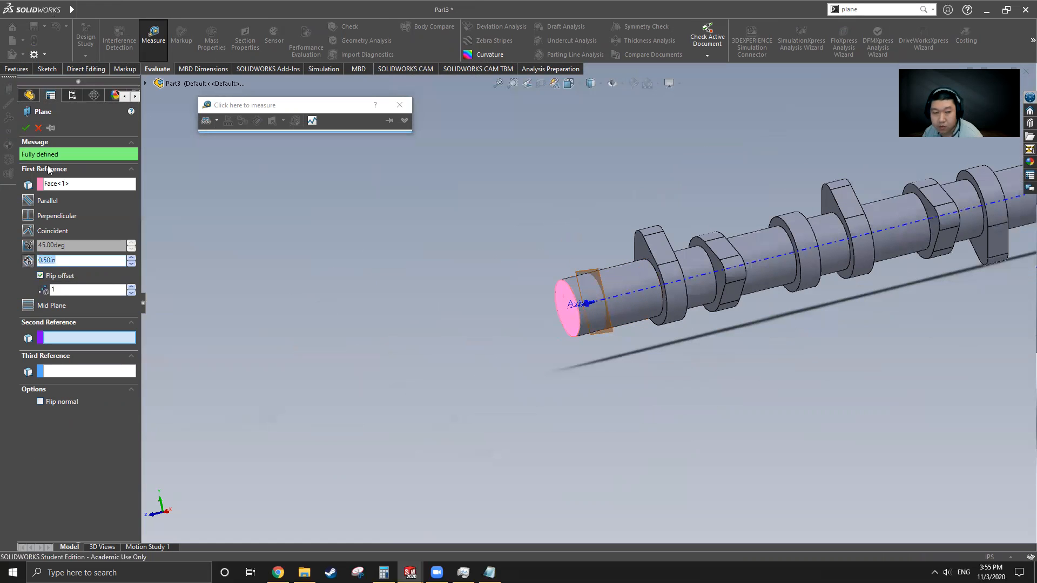
key(Return)
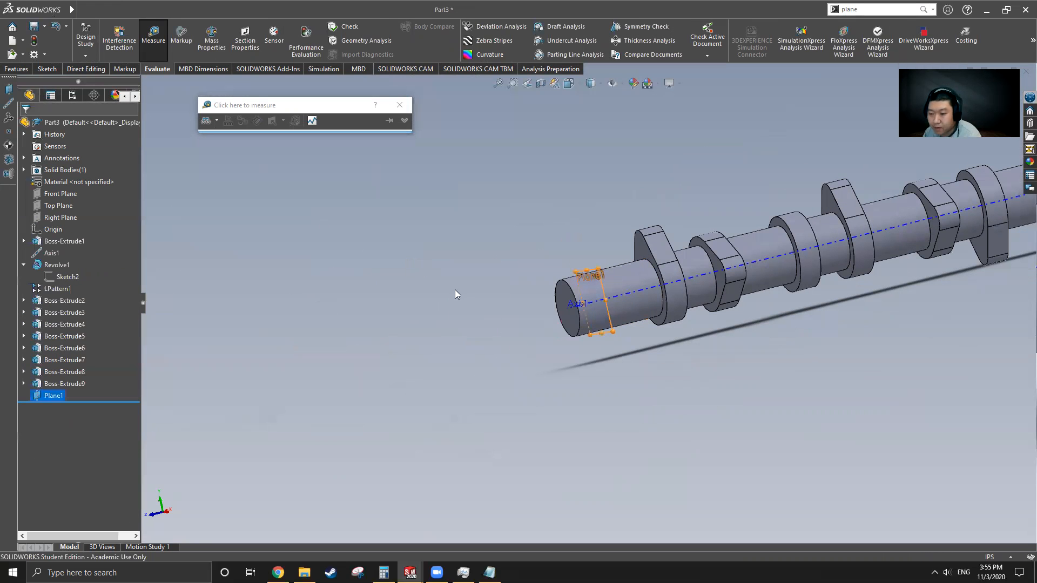
mouse_move(540, 283)
middle_down()
mouse_move(514, 278)
mouse_move(527, 281)
middle_up()
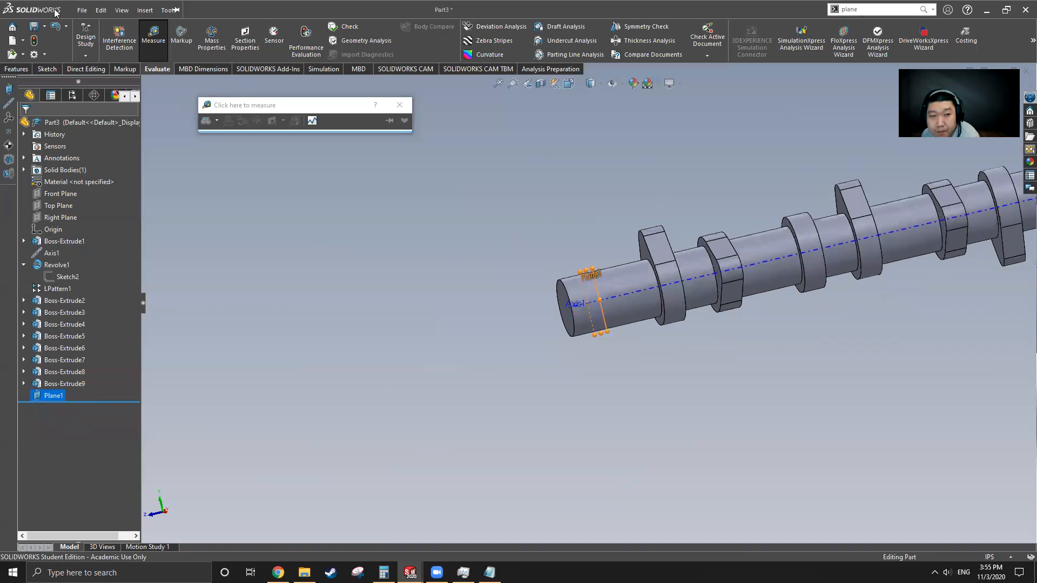
click(235, 10)
click(281, 137)
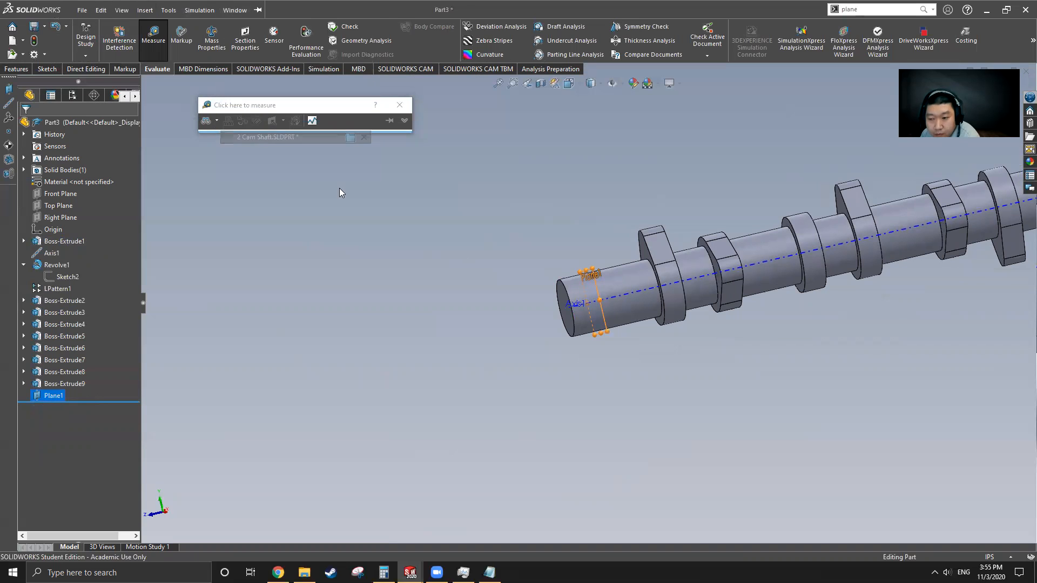
drag(100, 427, 103, 436)
middle_drag(477, 466, 365, 451)
click(57, 423)
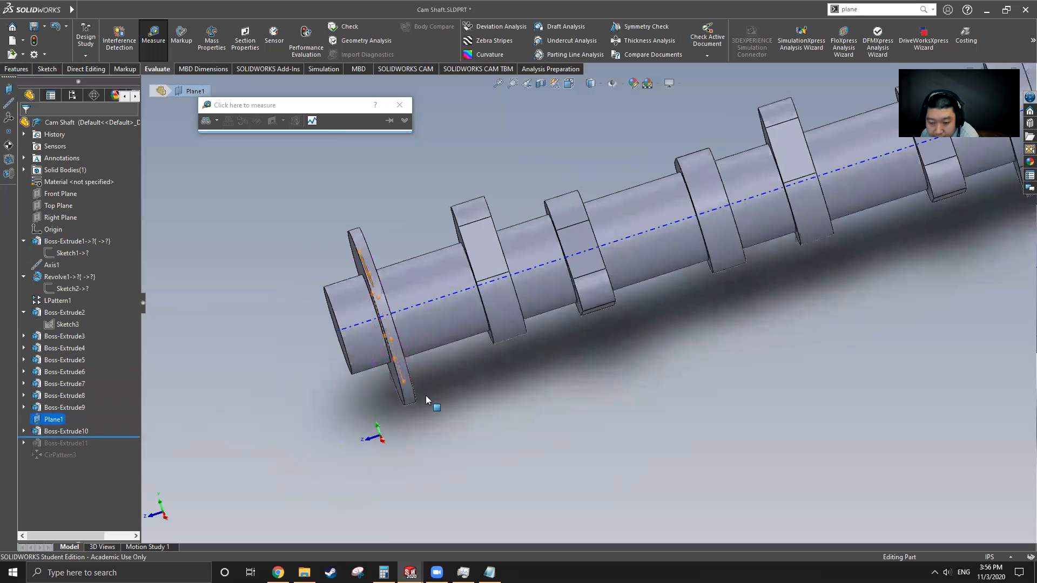
scroll(448, 388, down, 5)
middle_drag(458, 383, 463, 399)
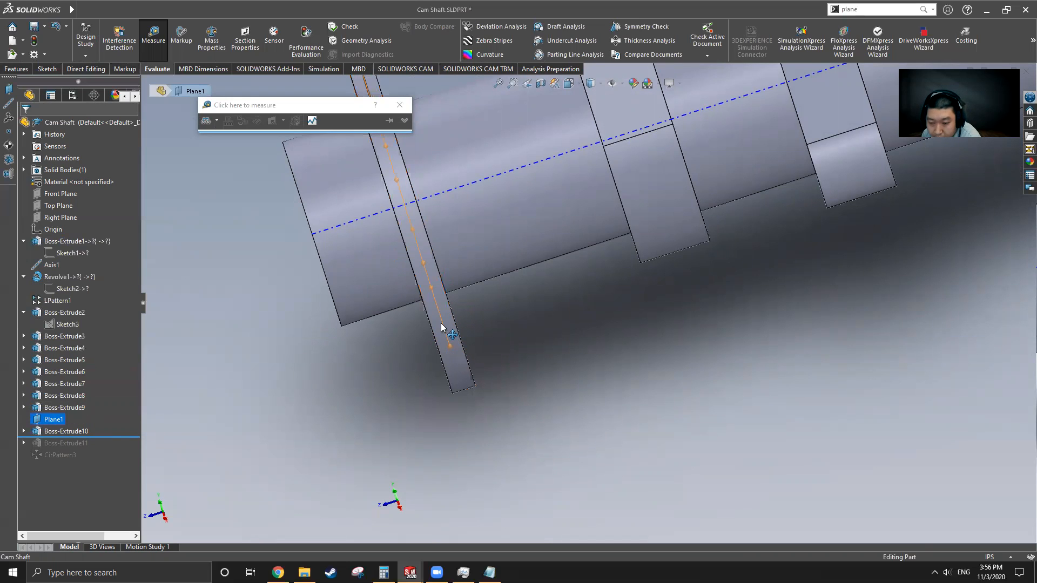
click(298, 391)
scroll(469, 355, up, 3)
middle_drag(471, 356, 540, 345)
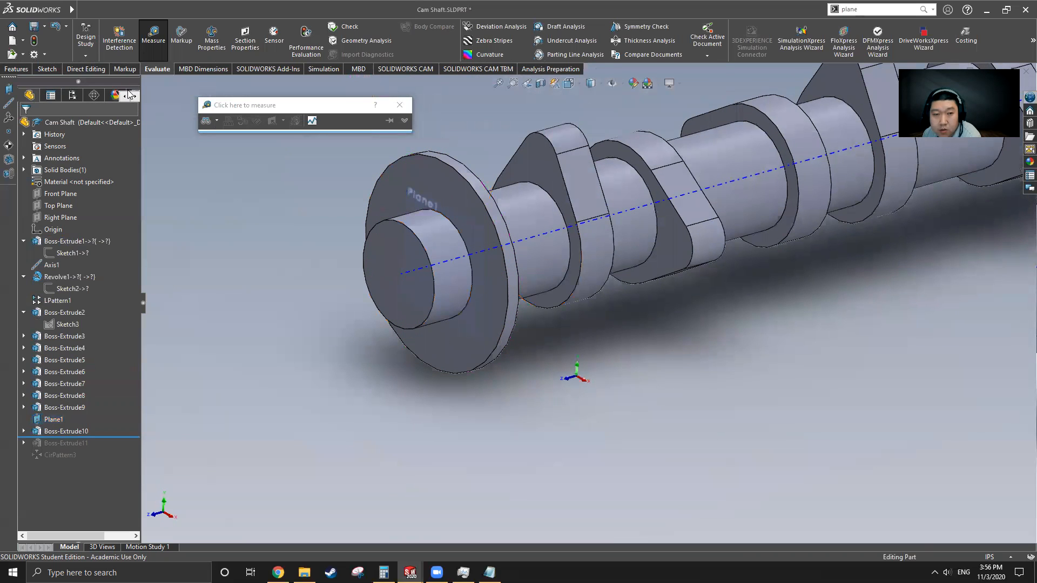
click(153, 35)
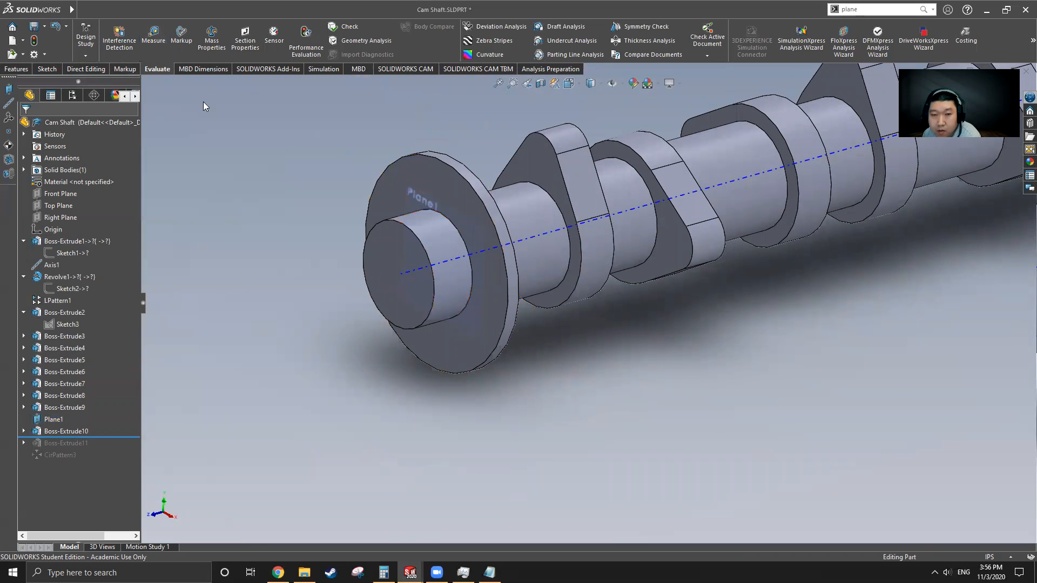
click(153, 35)
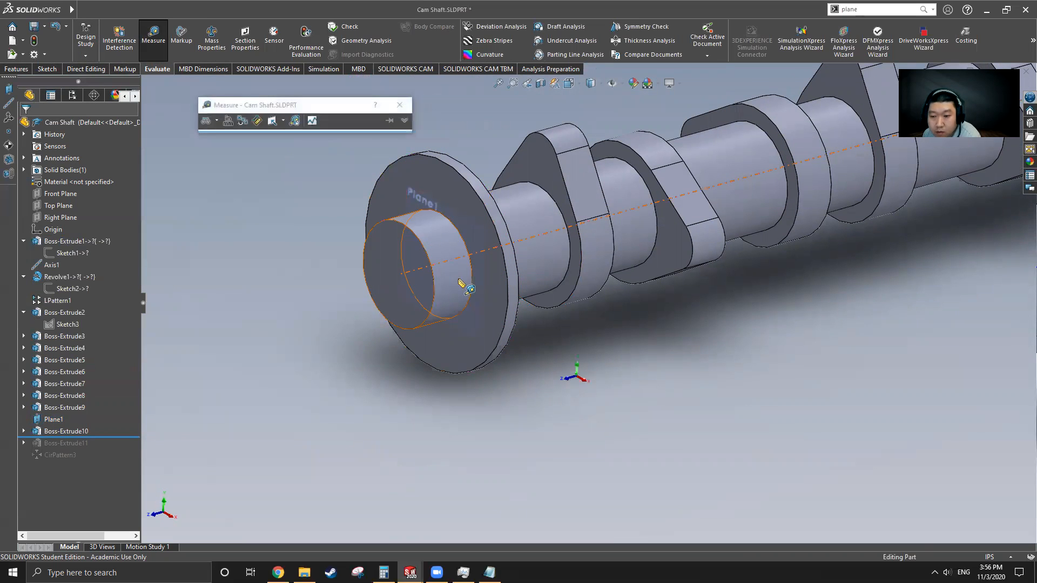
click(499, 344)
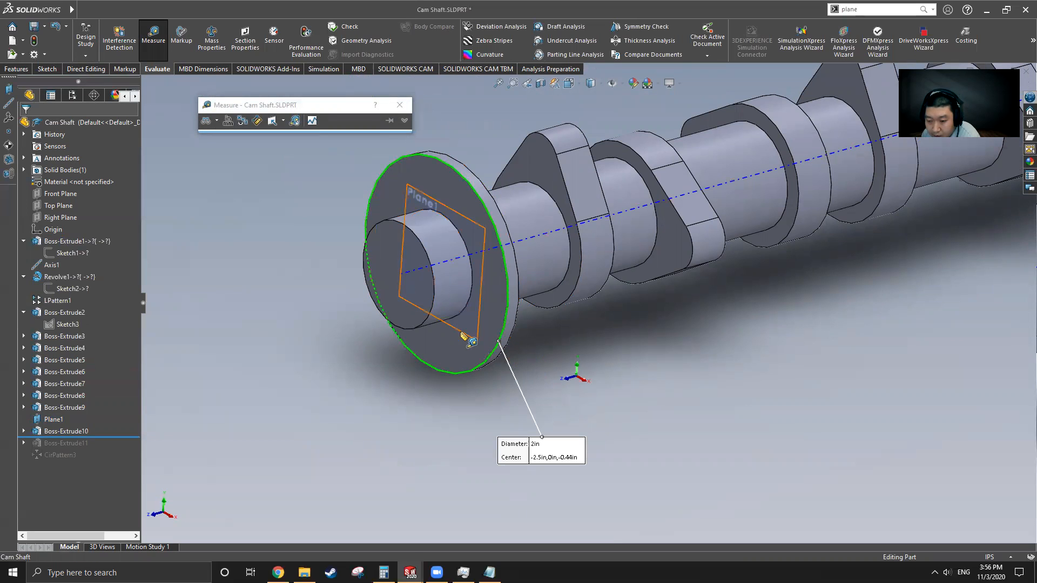
click(457, 329)
click(423, 408)
click(472, 341)
click(433, 366)
middle_drag(441, 373, 459, 372)
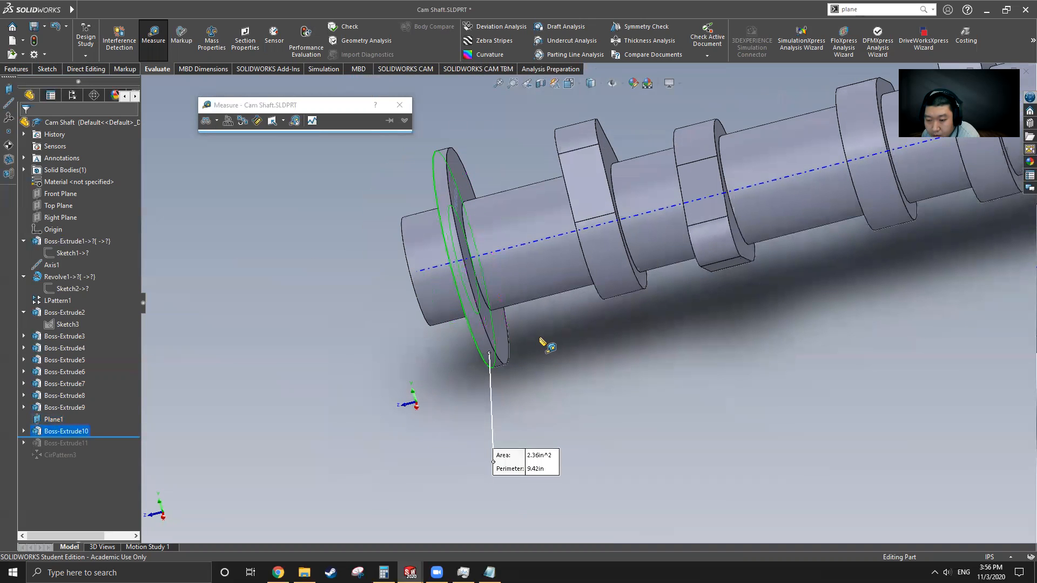
click(500, 338)
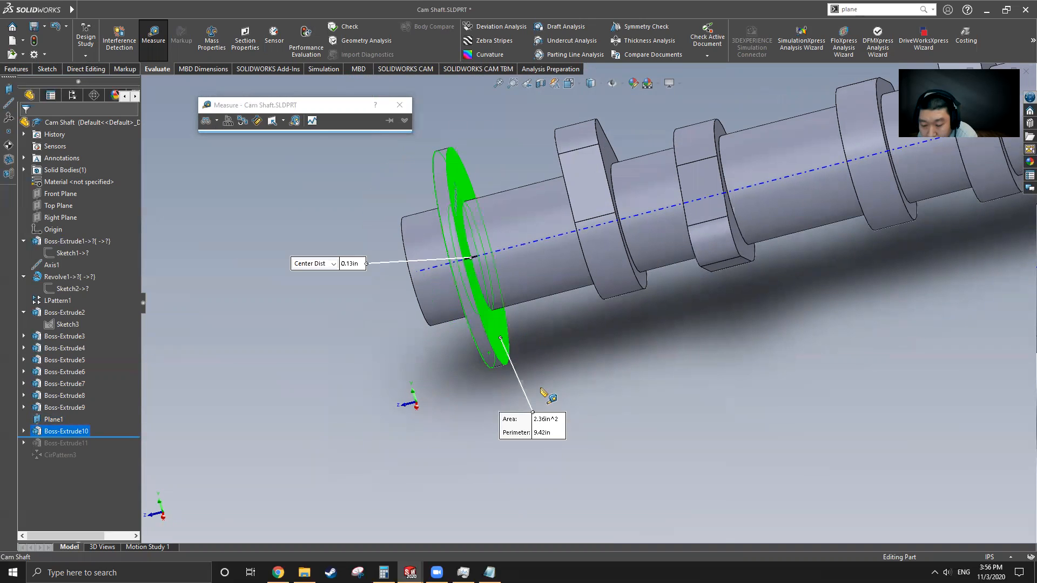
mouse_move(532, 370)
middle_down()
mouse_move(538, 357)
mouse_move(528, 385)
middle_up()
key(alt)
key(f)
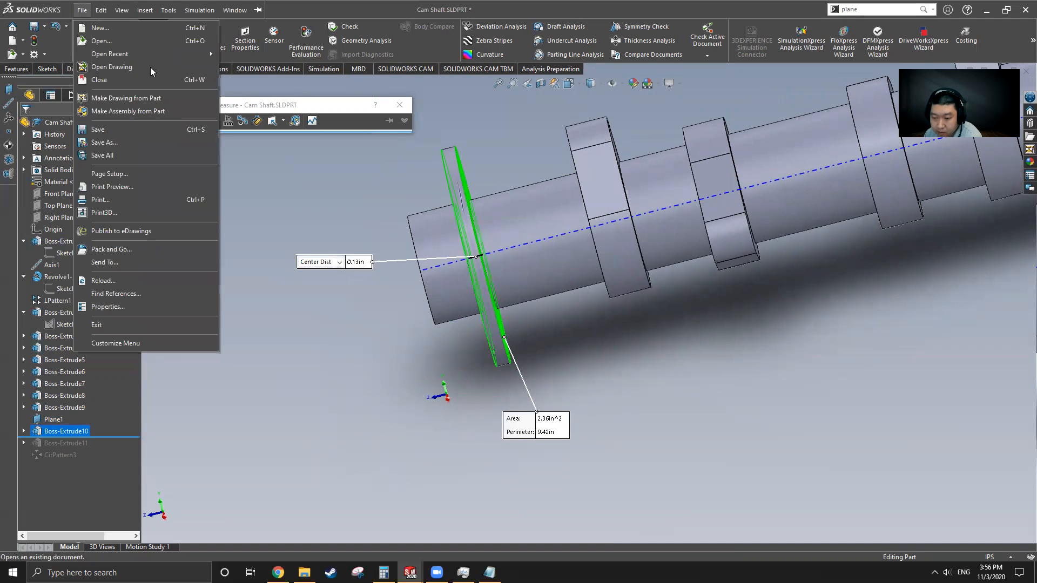
click(475, 373)
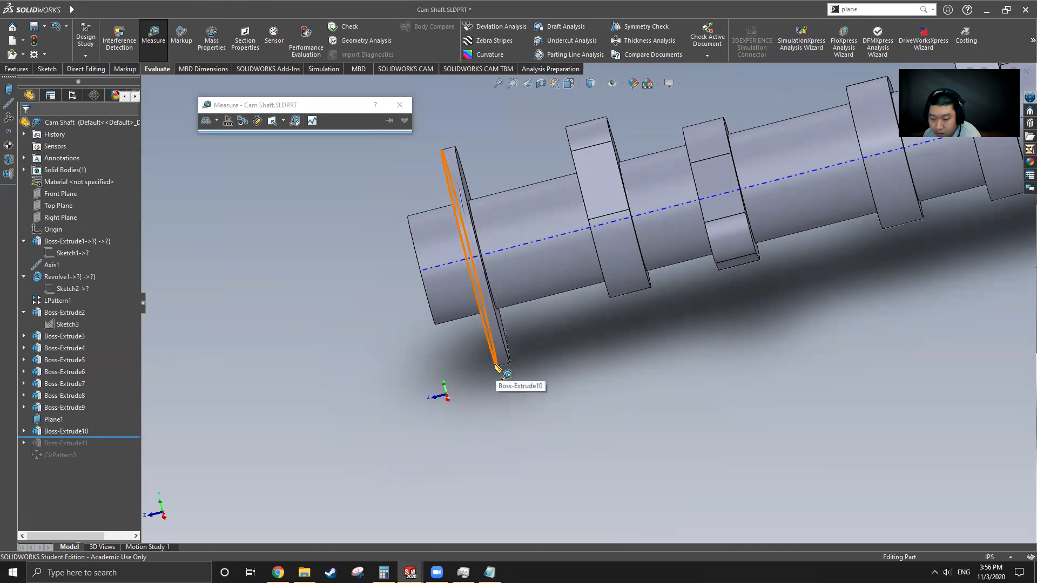
click(496, 364)
click(83, 10)
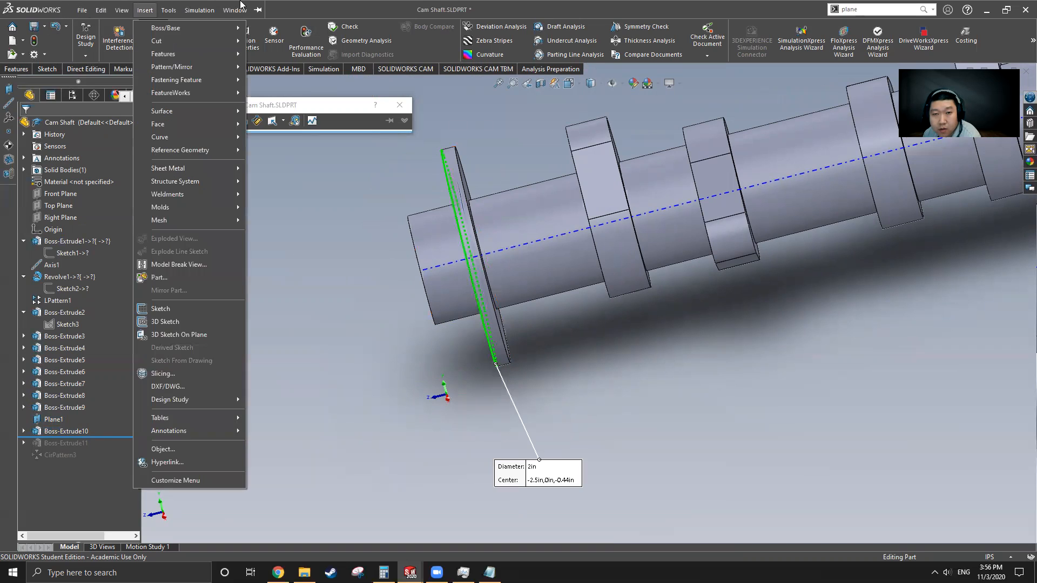
mouse_move(235, 10)
click(248, 150)
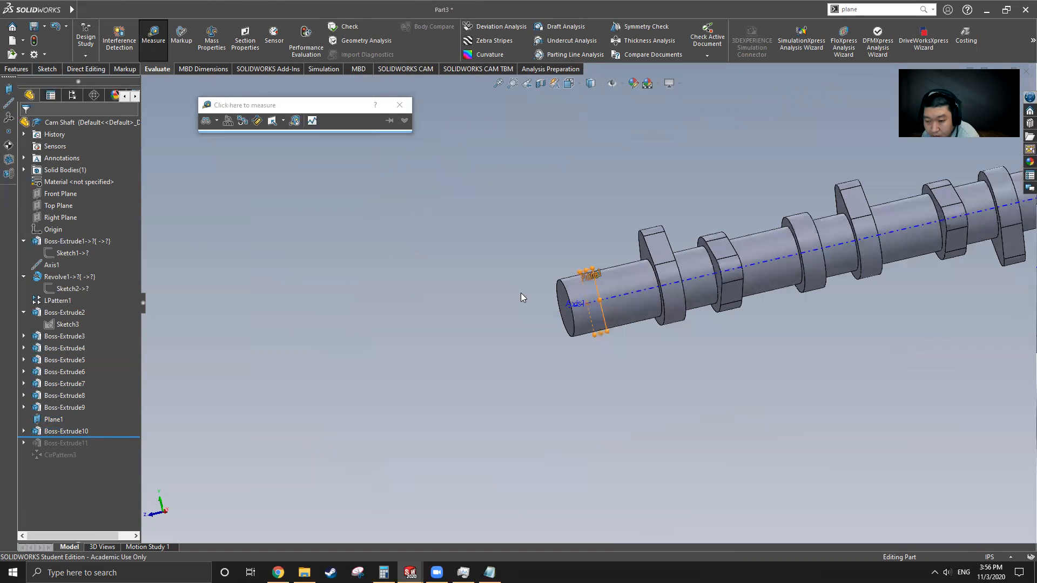
Step: Start a sketch on Plane1 and draw a circle centred on the shaft origin
scroll(670, 346, down, 5)
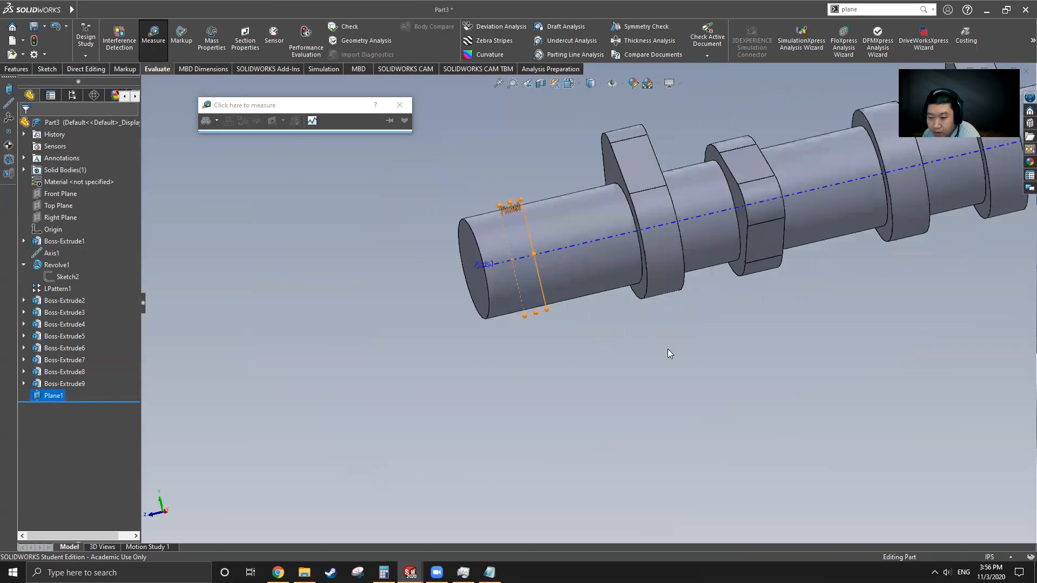
click(53, 393)
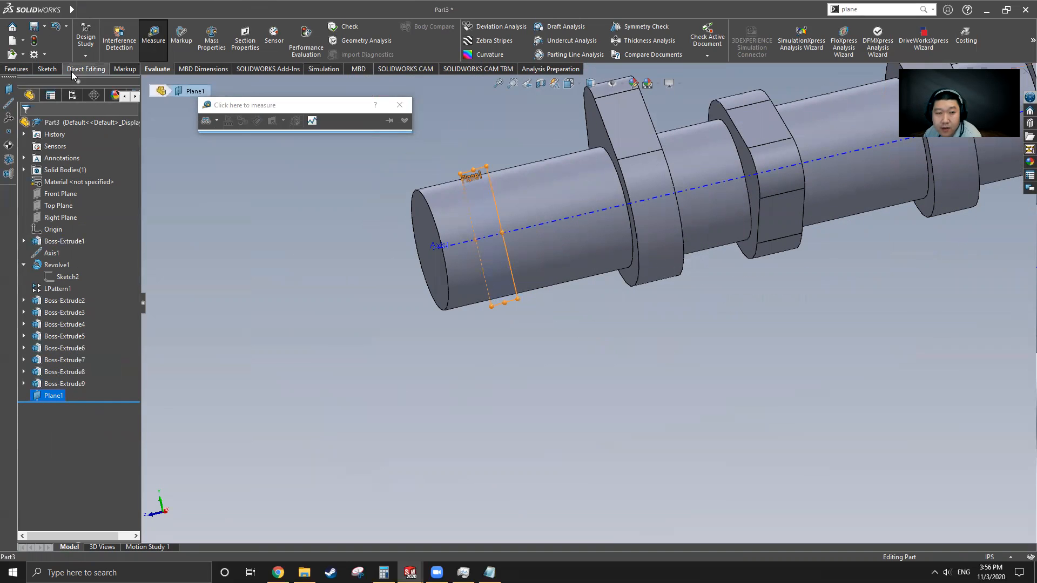
click(47, 69)
click(162, 27)
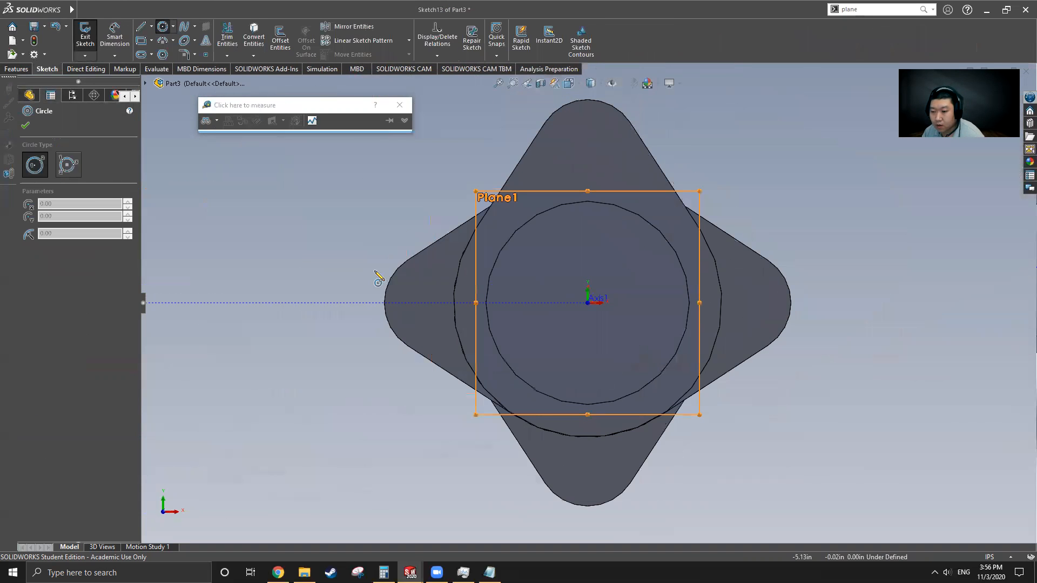
click(590, 306)
click(717, 423)
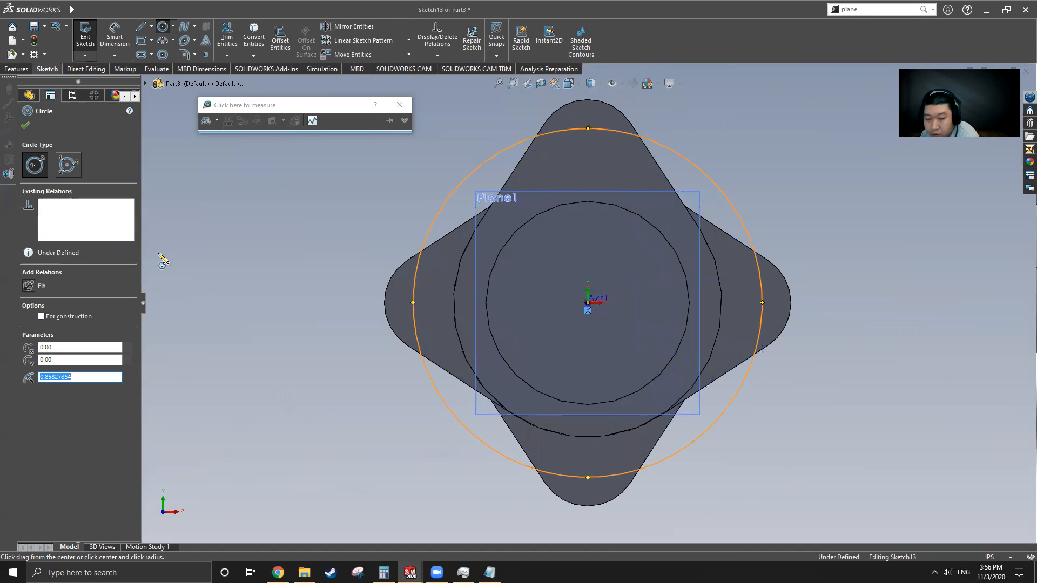
Step: Dimension the circle's diameter to 2 in
click(123, 45)
click(737, 203)
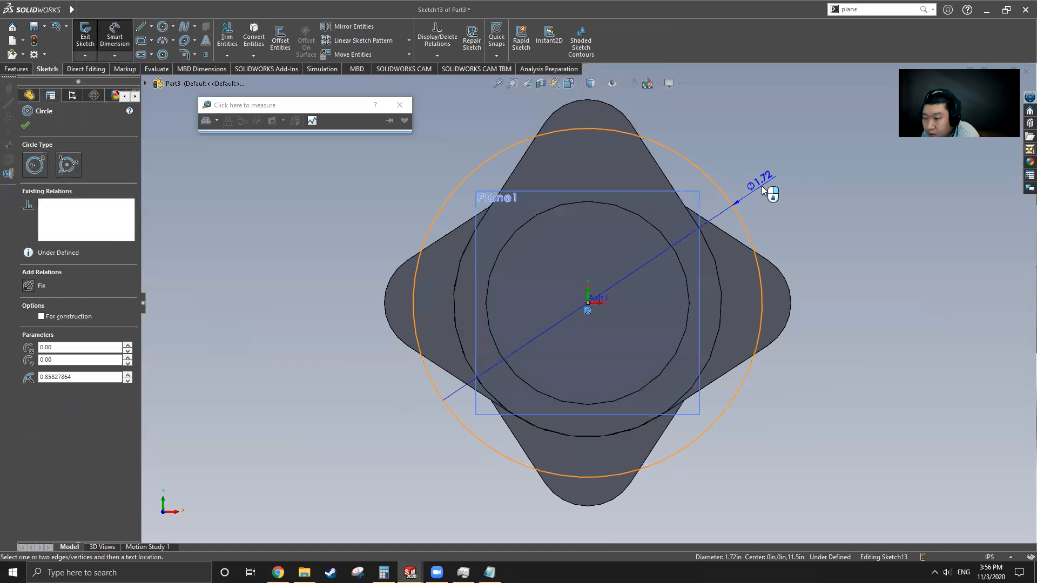
click(800, 190)
text(2)
key(Return)
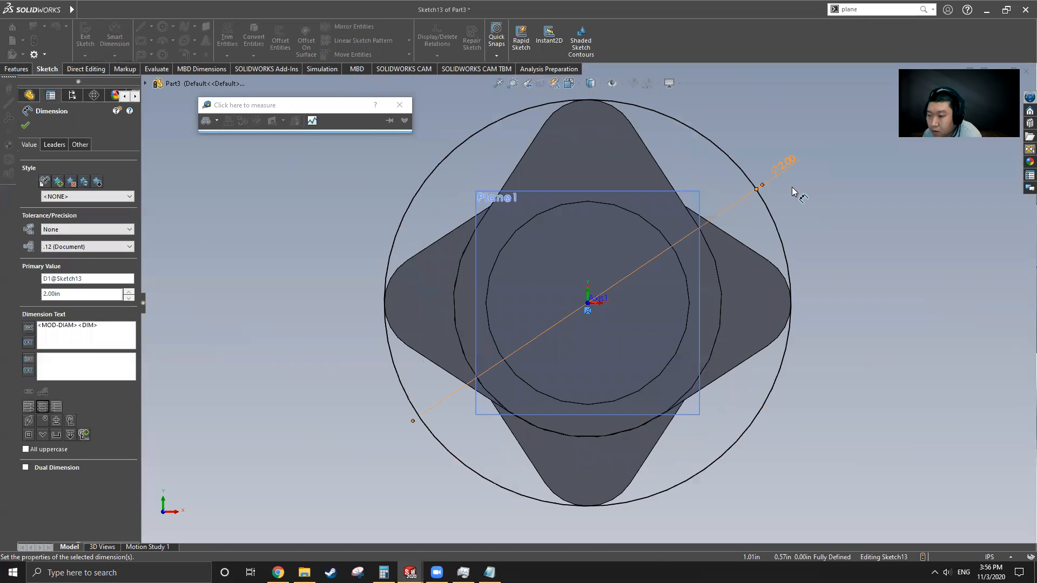
scroll(603, 248, up, 4)
mouse_move(624, 231)
middle_down()
mouse_move(589, 260)
mouse_move(284, 324)
middle_up()
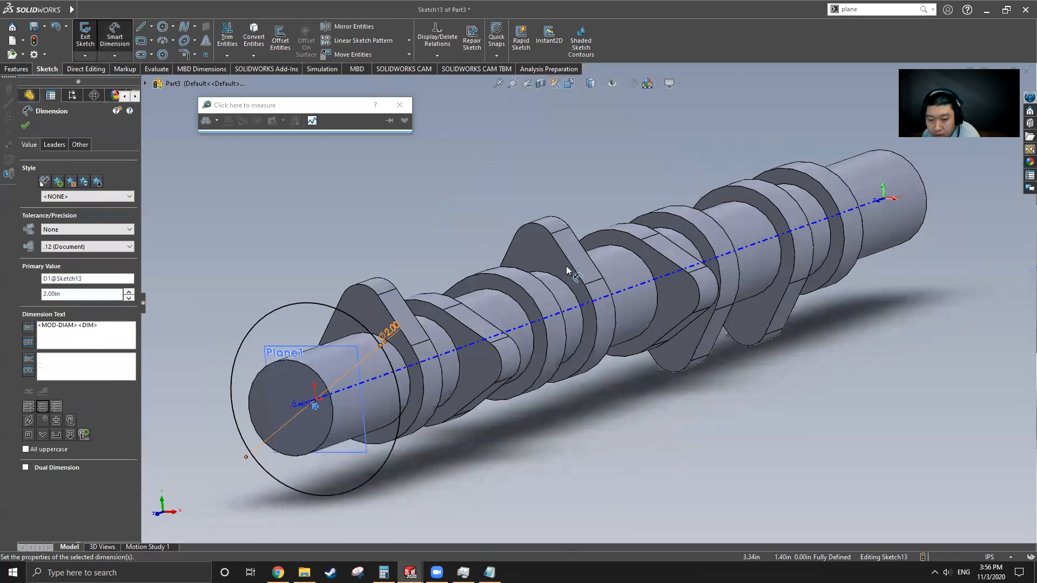
click(25, 126)
Step: Extrude the Ø2 in circle Mid Plane to 0.125 in, forming the Boss-Extrude10 flange
click(16, 68)
click(100, 55)
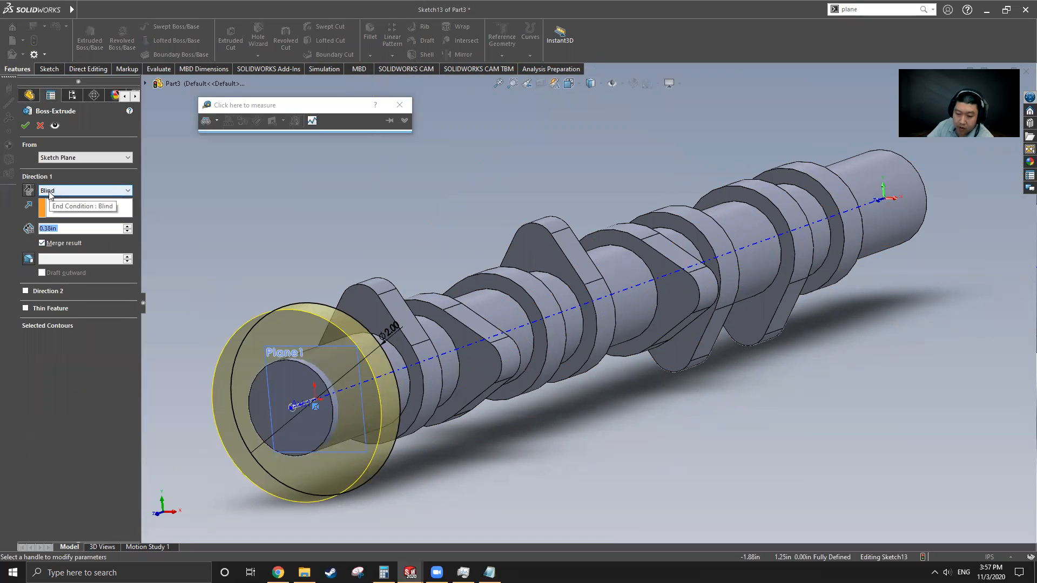
middle_drag(427, 475, 381, 401)
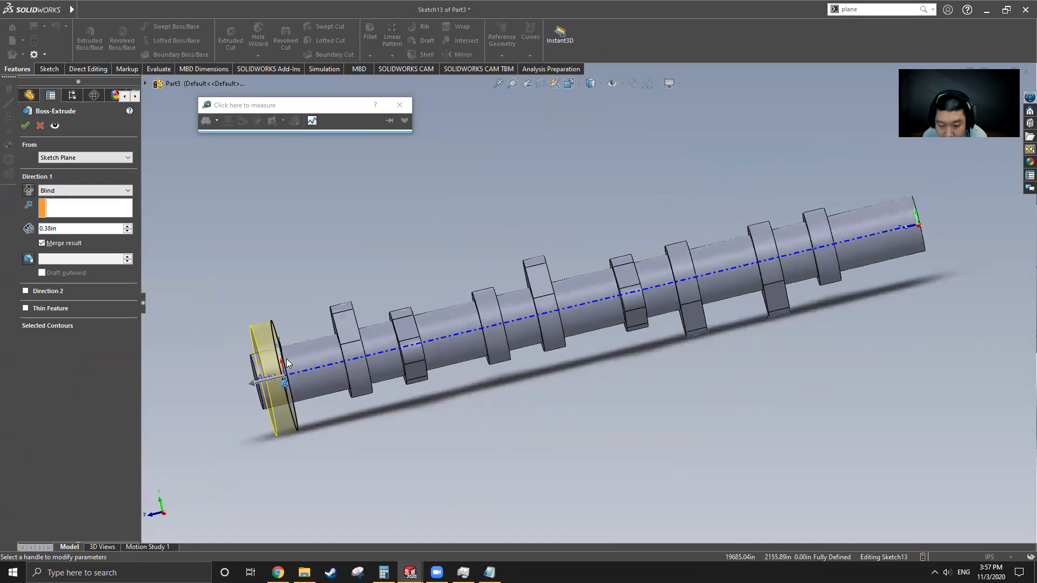
scroll(287, 359, down, 5)
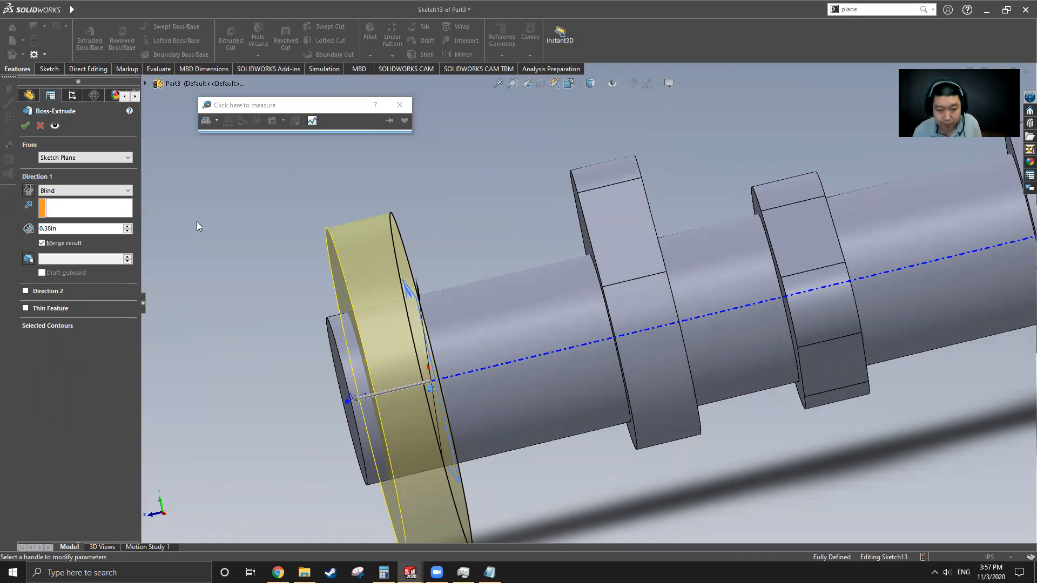
click(88, 190)
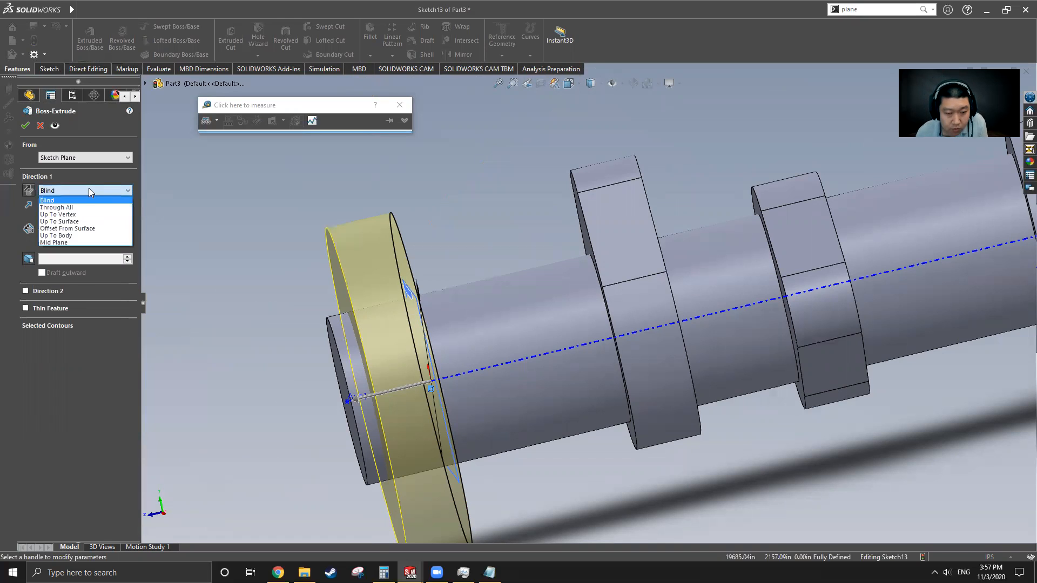
click(70, 243)
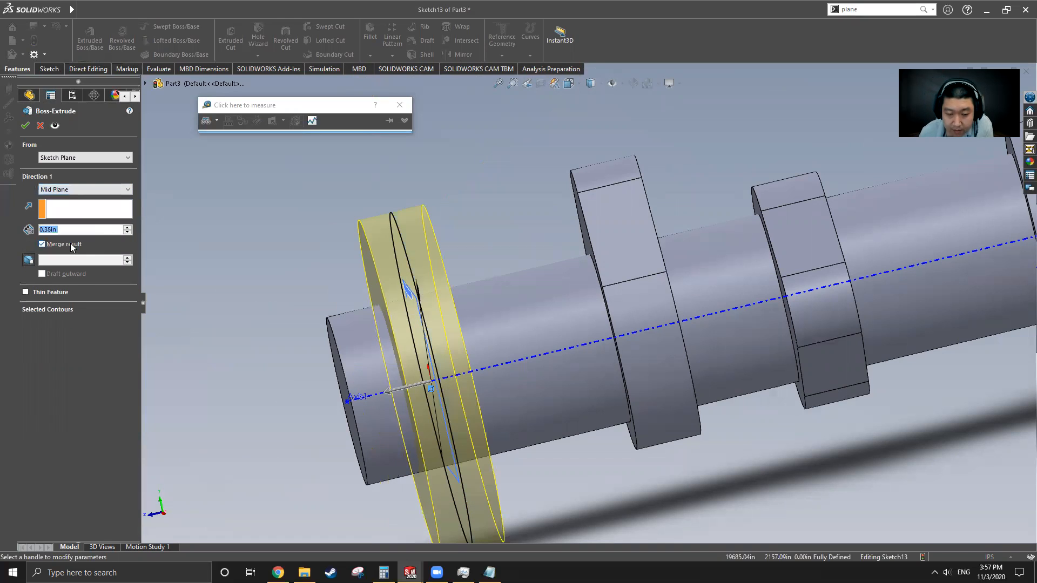
click(70, 190)
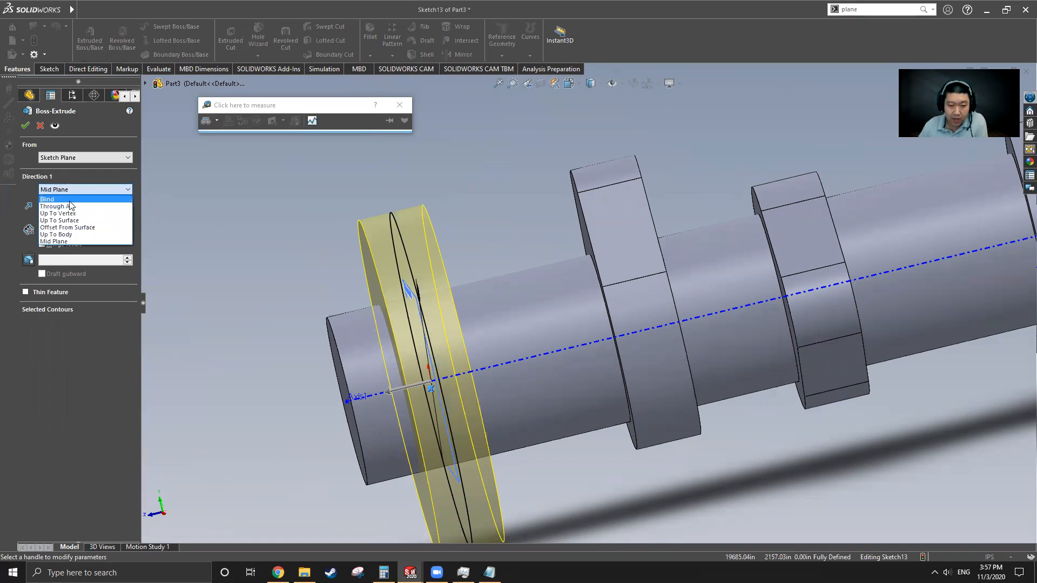
click(69, 241)
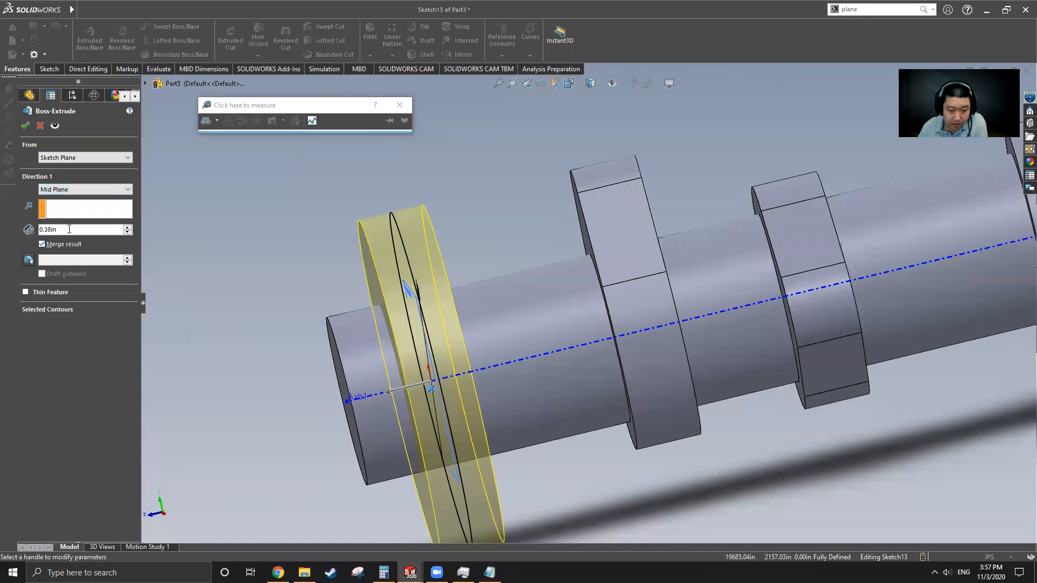
double_click(68, 229)
text(0.125)
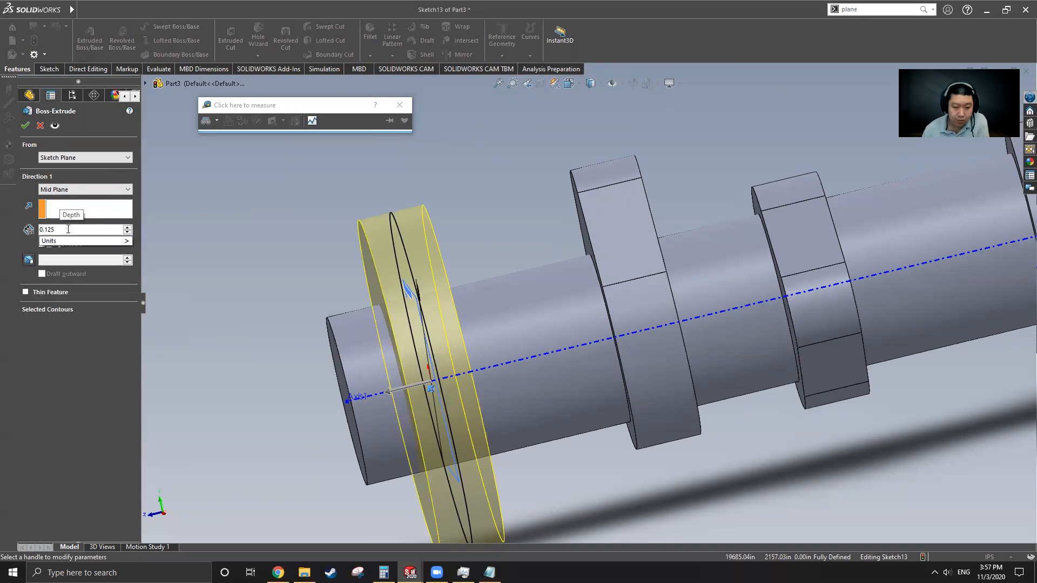
click(30, 128)
click(25, 128)
Step: Orbit Part3 around Plane1 to bring the new end flange face into view
middle_drag(414, 243, 439, 210)
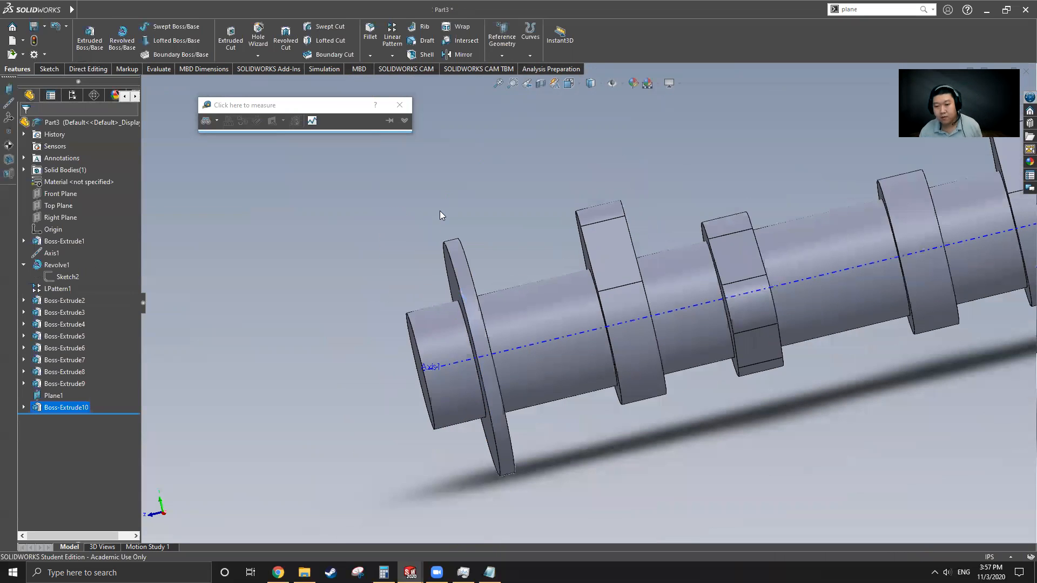
click(54, 395)
middle_drag(490, 363, 484, 358)
scroll(491, 354, down, 5)
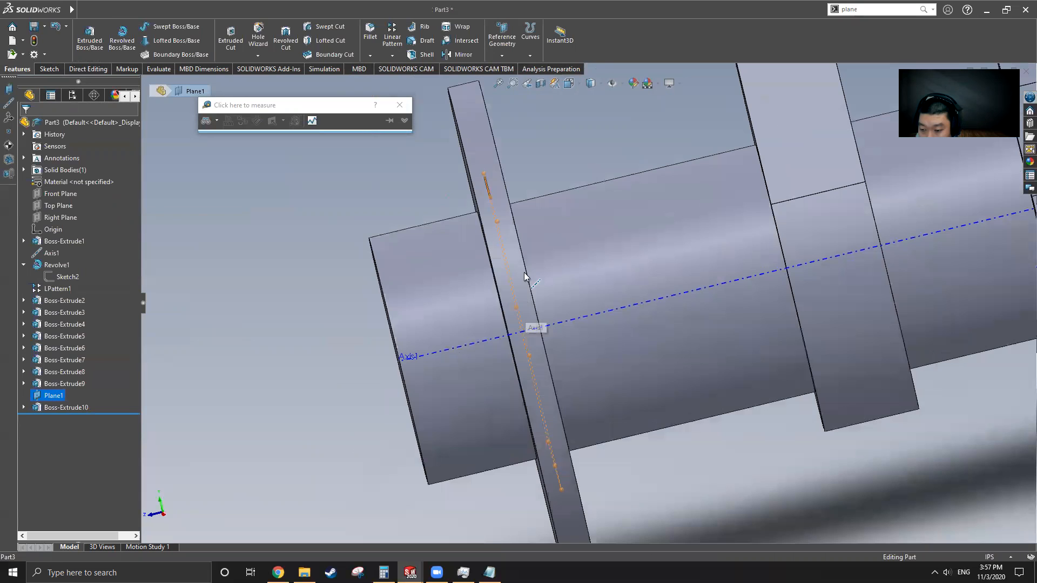
scroll(509, 292, up, 4)
middle_drag(551, 309, 588, 301)
click(454, 217)
Step: Measure the flange face area (2.36 in²) and its 0.13 in thickness
click(158, 69)
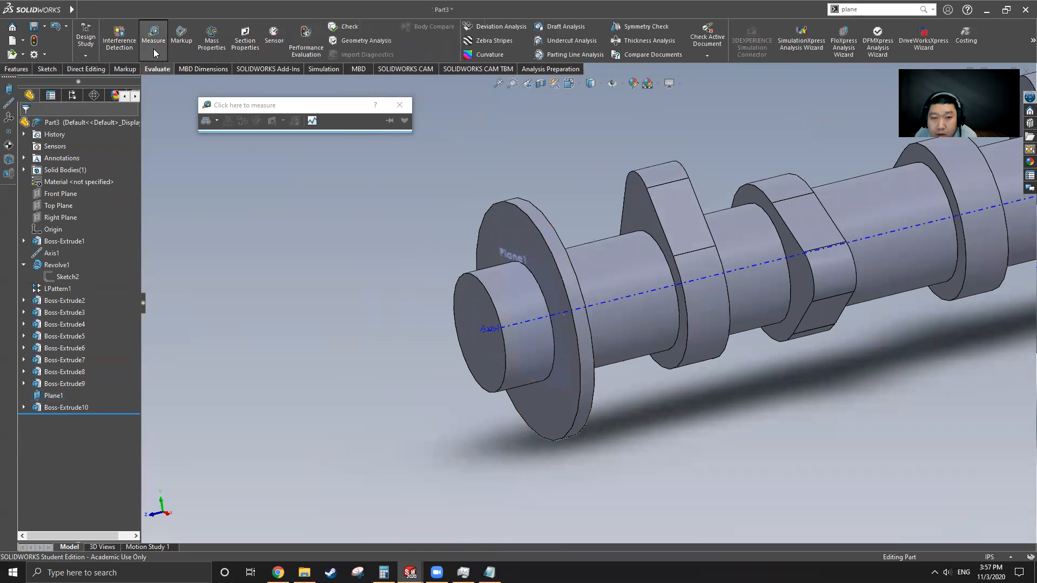
scroll(535, 270, down, 3)
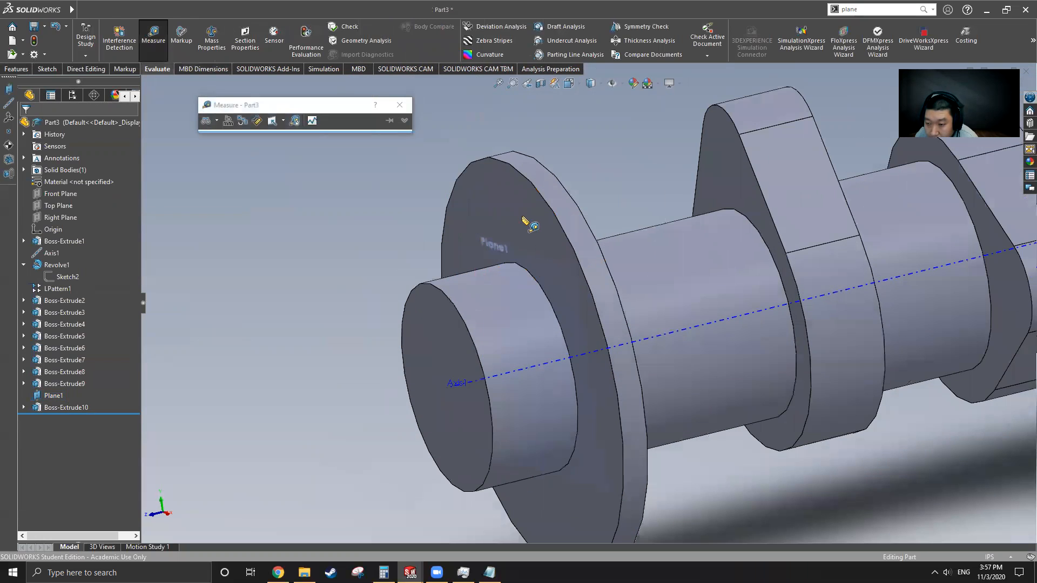
click(497, 185)
middle_drag(562, 228, 652, 215)
click(664, 188)
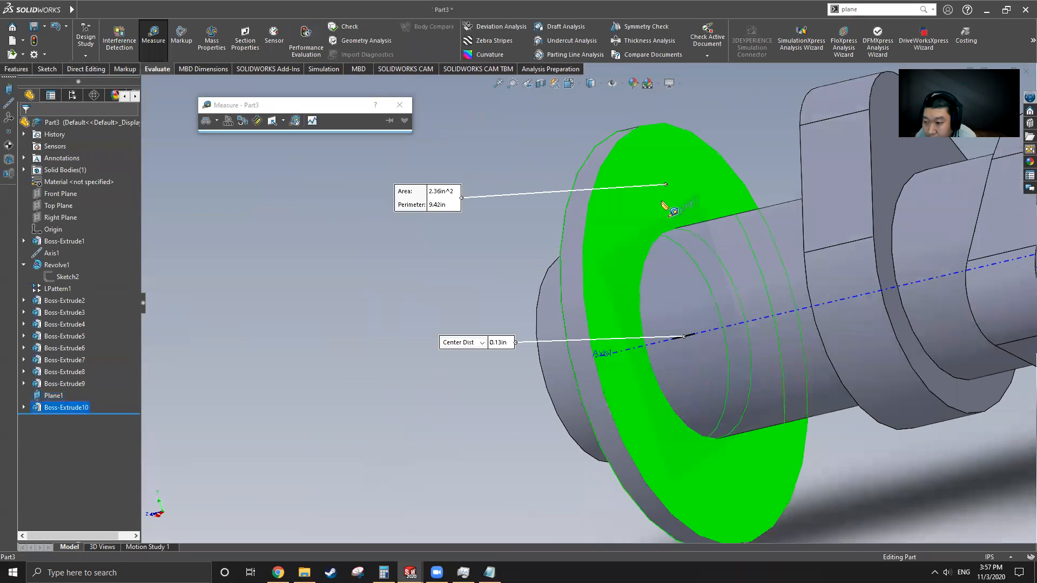
scroll(596, 278, up, 1)
scroll(535, 360, up, 2)
Step: Clear the measured faces and switch to the Cam Shaft.SLDPRT document
key(Escape)
middle_drag(560, 347, 650, 330)
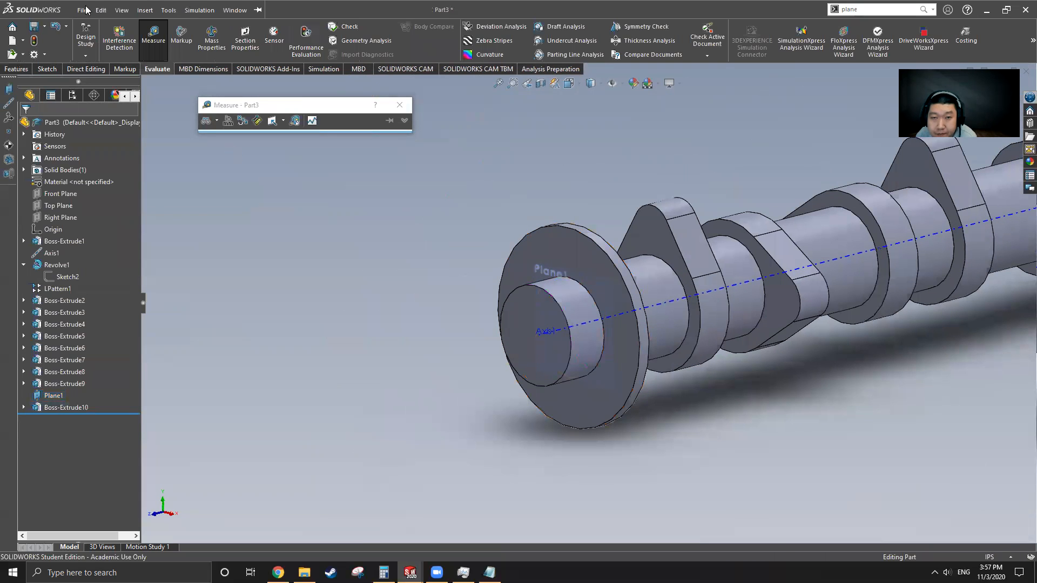
click(235, 9)
click(263, 137)
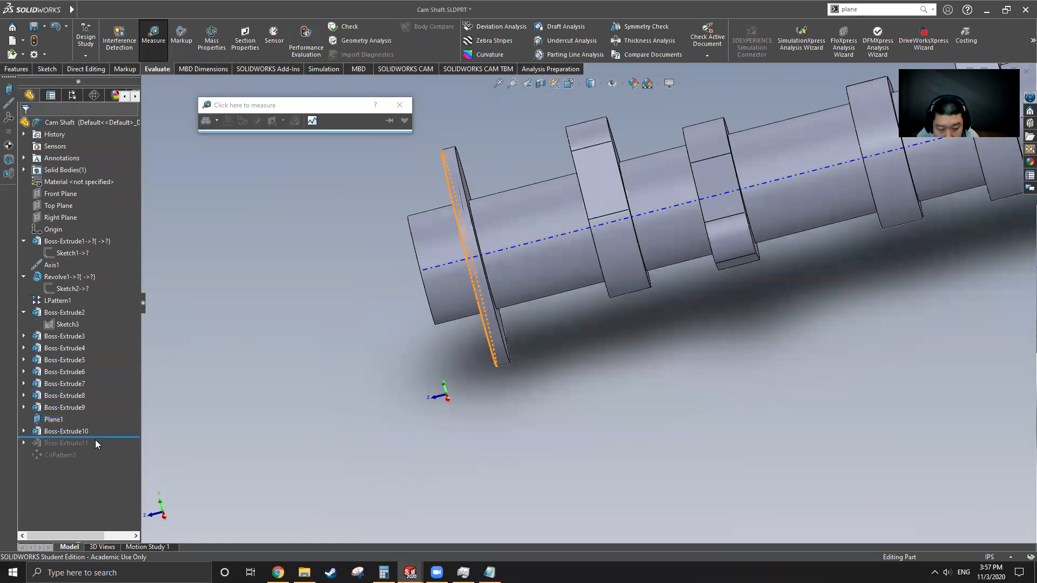
Step: Roll the Cam Shaft part forward to include Boss-Extrude11
drag(106, 437, 107, 443)
click(80, 445)
scroll(487, 278, up, 2)
middle_drag(510, 218, 573, 198)
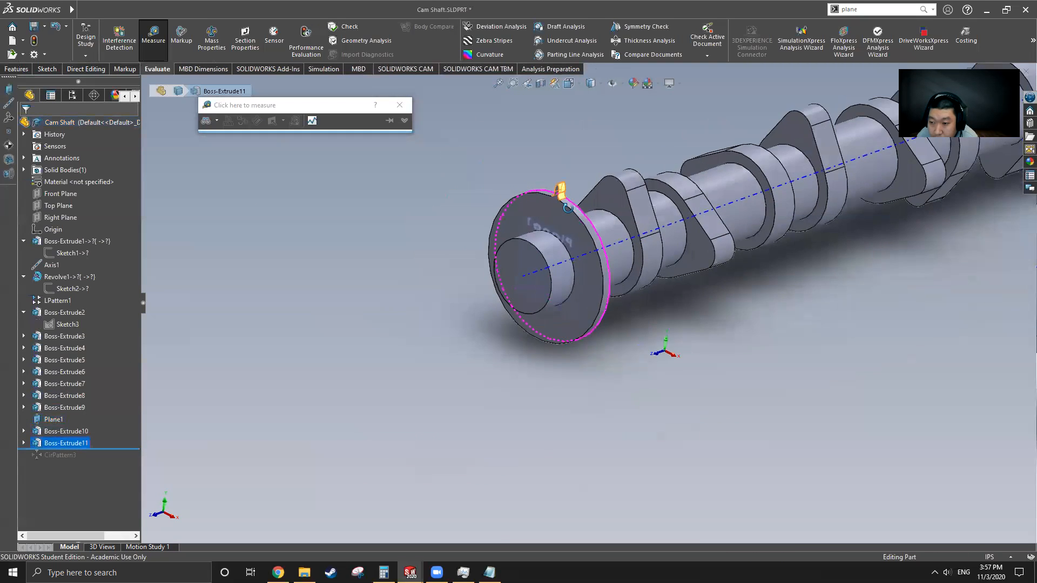
scroll(584, 193, down, 3)
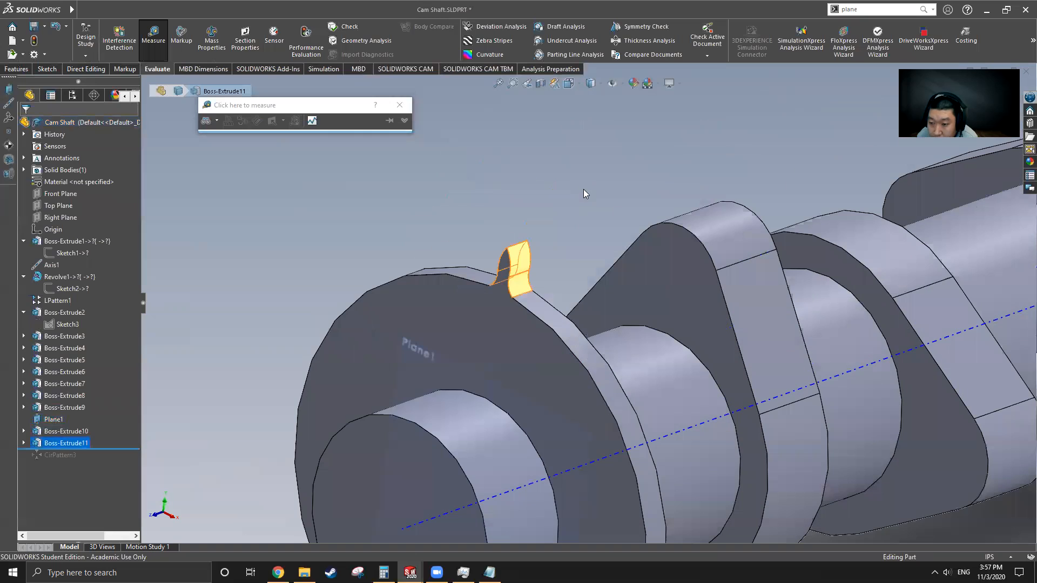
Step: Edit Boss-Extrude11's Sketch13 and view its 7.5° tooth profile
click(23, 443)
click(74, 455)
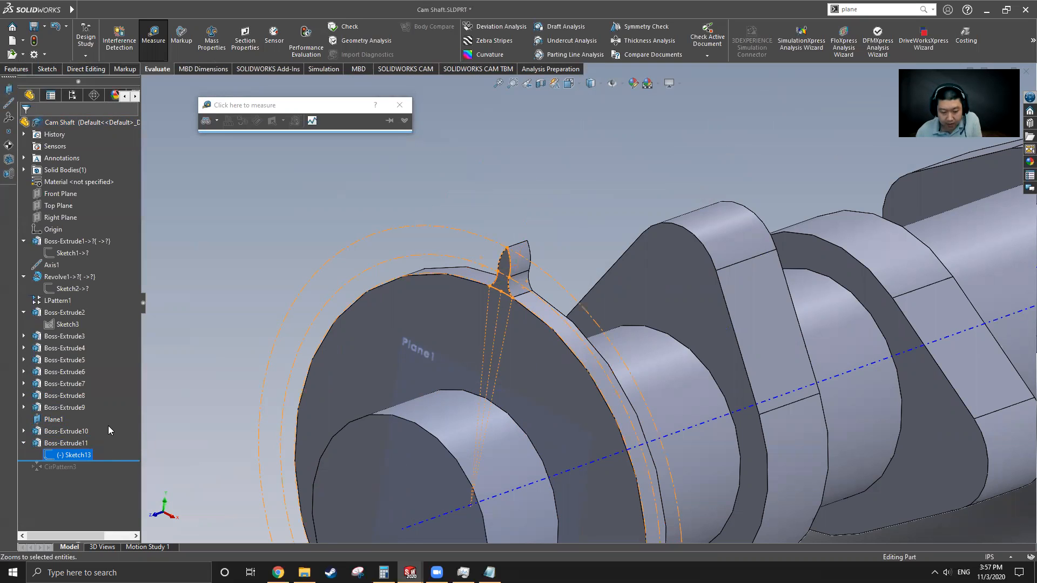
right_click(71, 457)
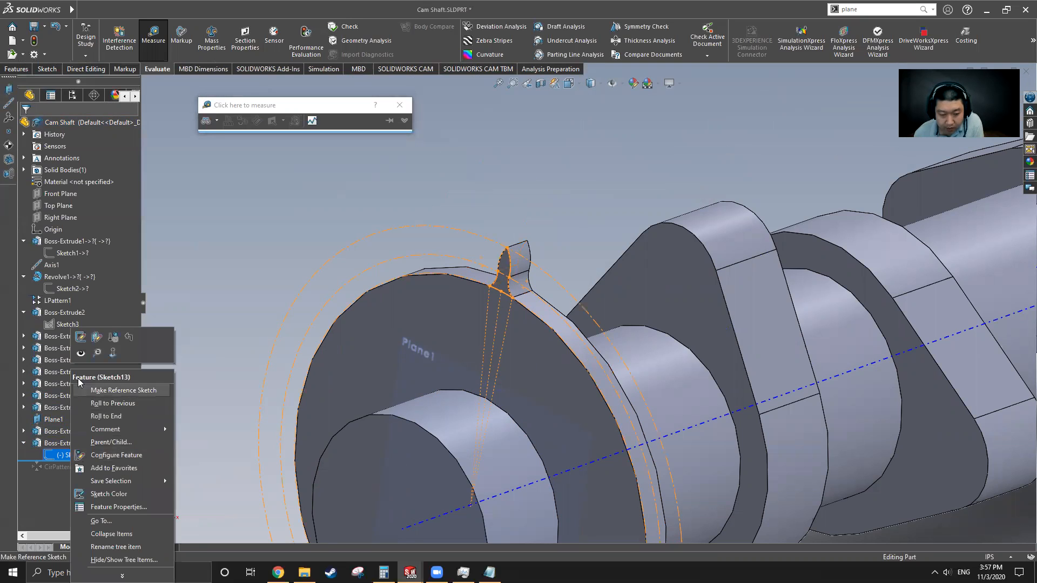
click(81, 346)
middle_drag(642, 388, 670, 346)
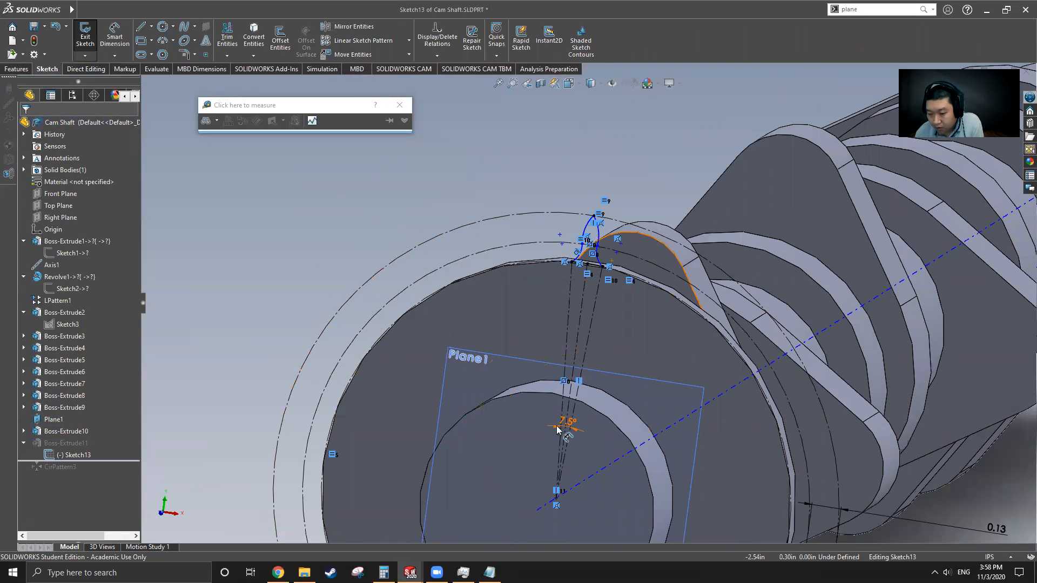
scroll(578, 427, down, 1)
scroll(578, 427, down, 2)
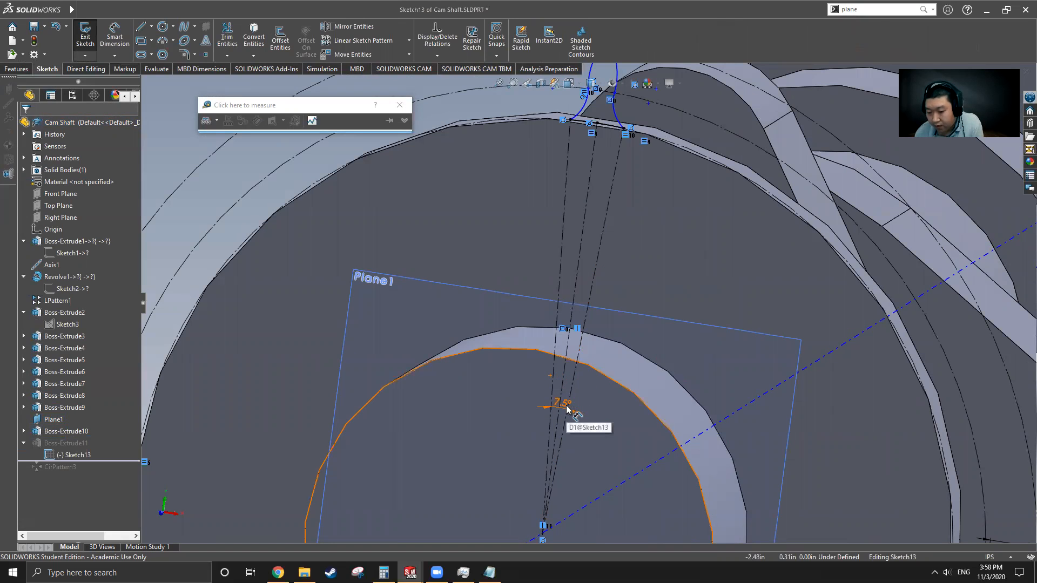
scroll(565, 408, up, 5)
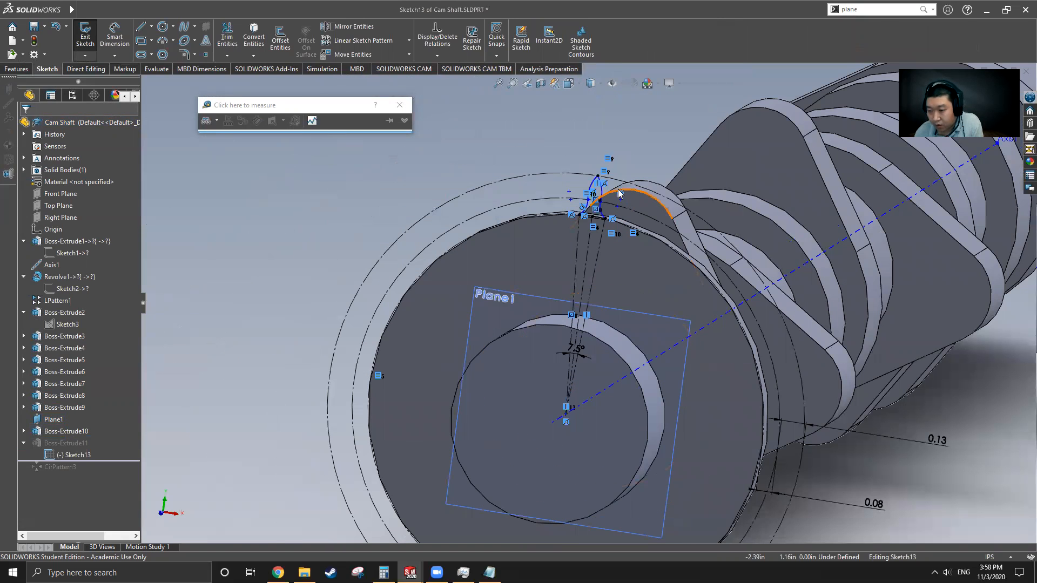
scroll(627, 211, down, 1)
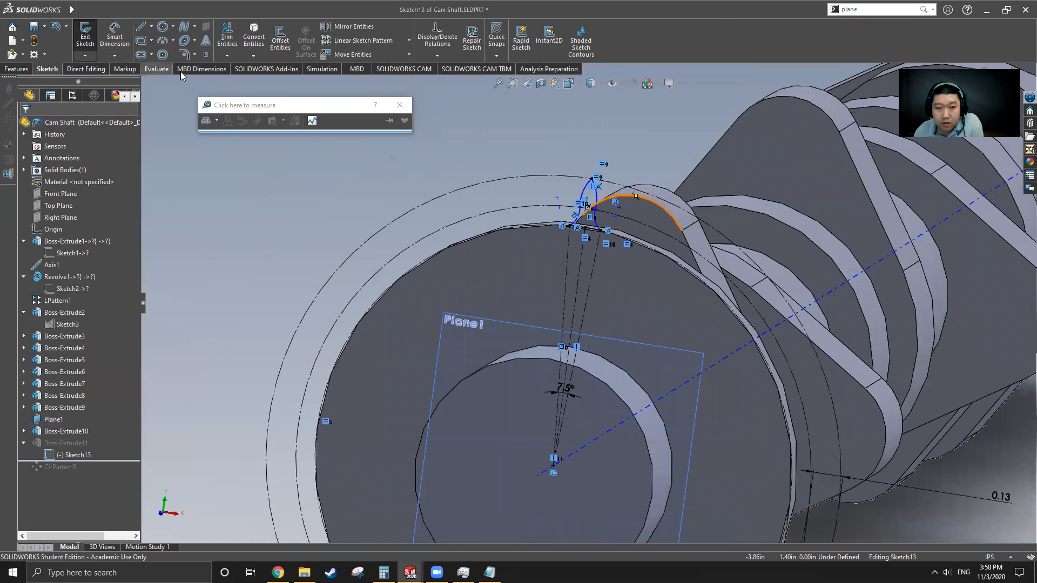
Step: Measure Sketch13's outer and inner construction circles: Ø2.41 in and Ø2.16 in
click(158, 69)
click(155, 37)
click(155, 37)
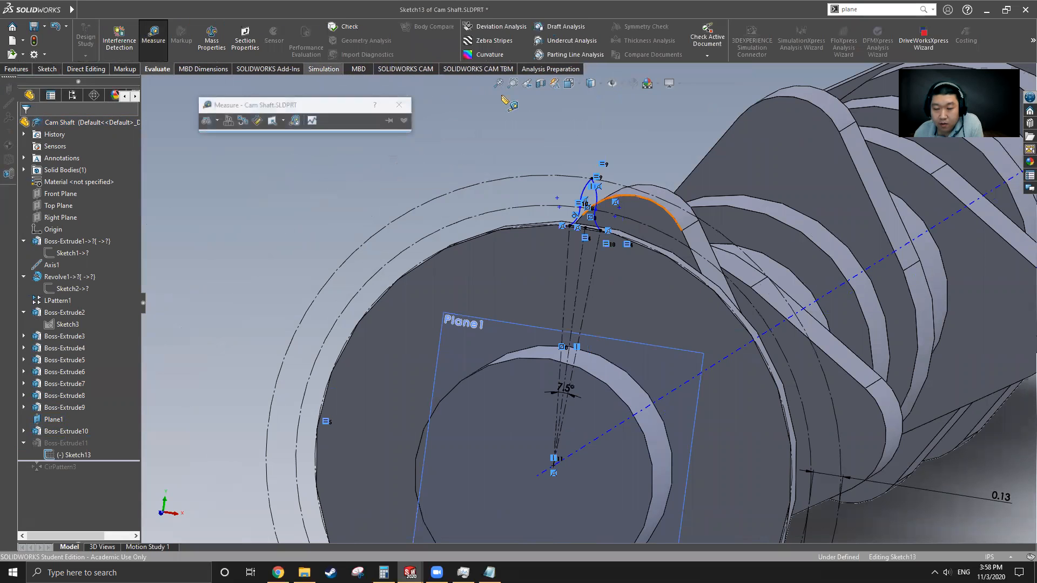
click(674, 207)
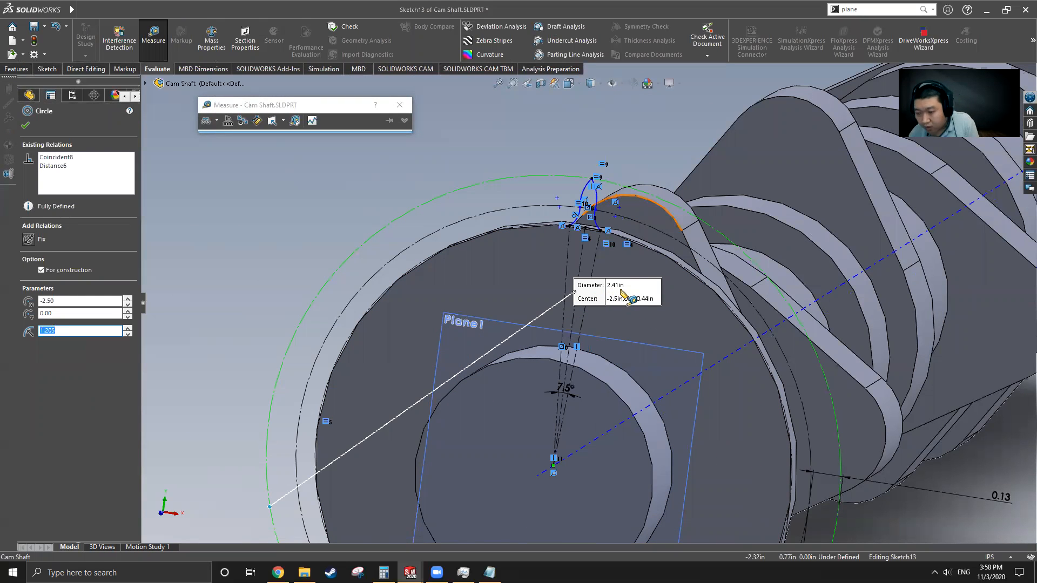
click(642, 224)
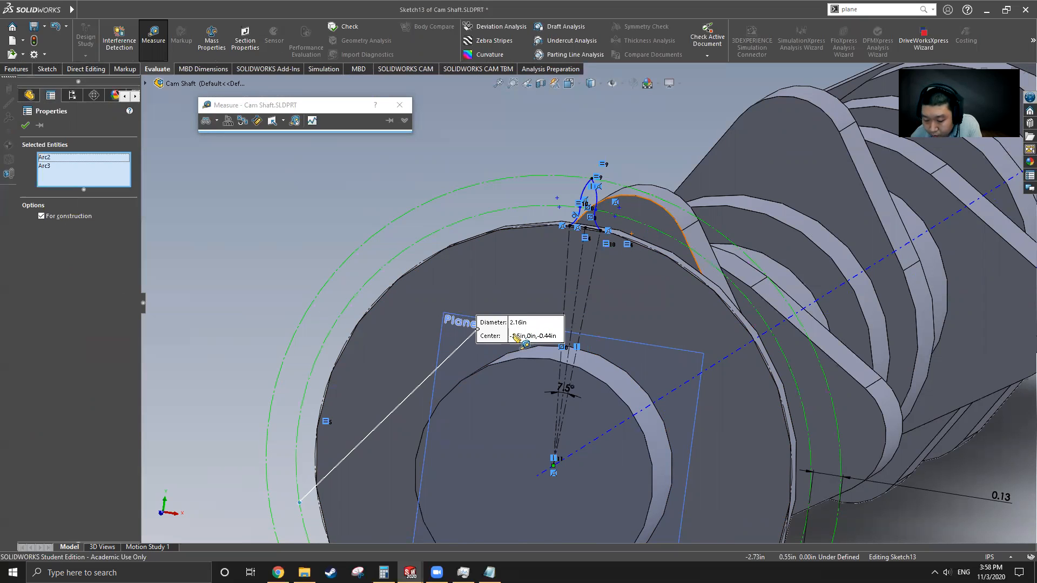
Step: Check the Notepad notes, then return to the sketch
click(489, 573)
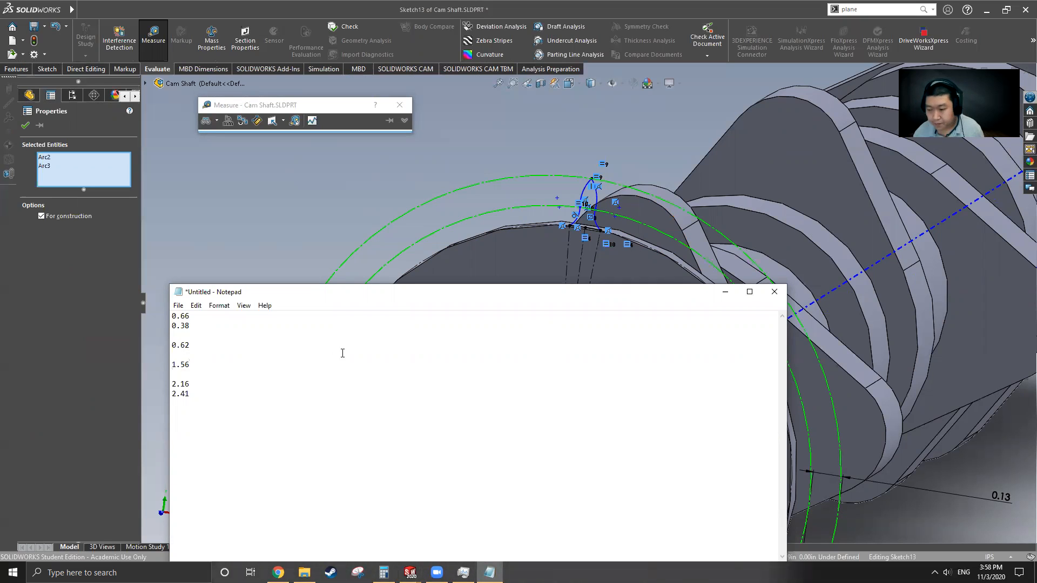
click(726, 291)
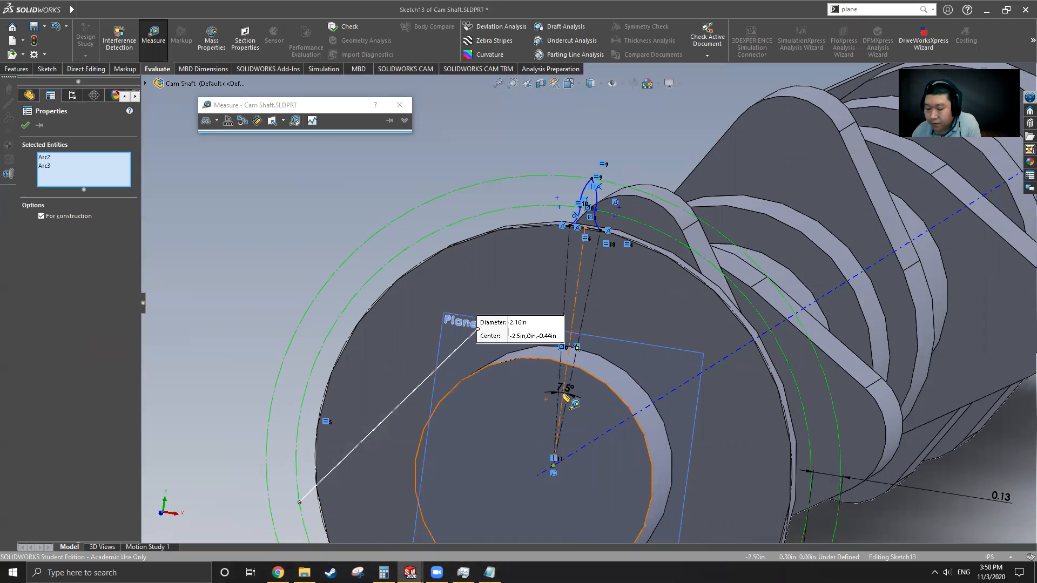
scroll(592, 238, down, 5)
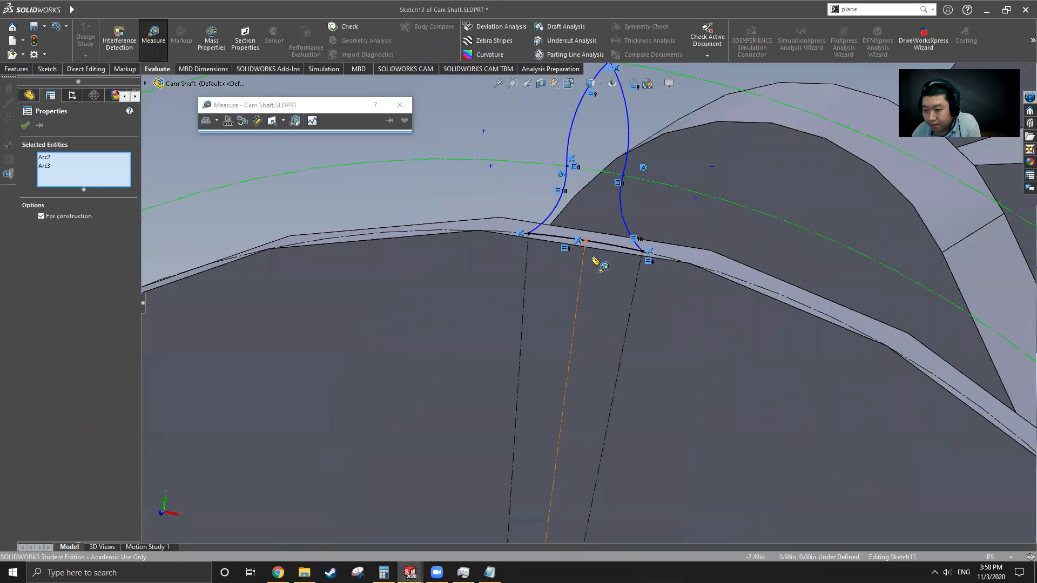
scroll(594, 313, up, 3)
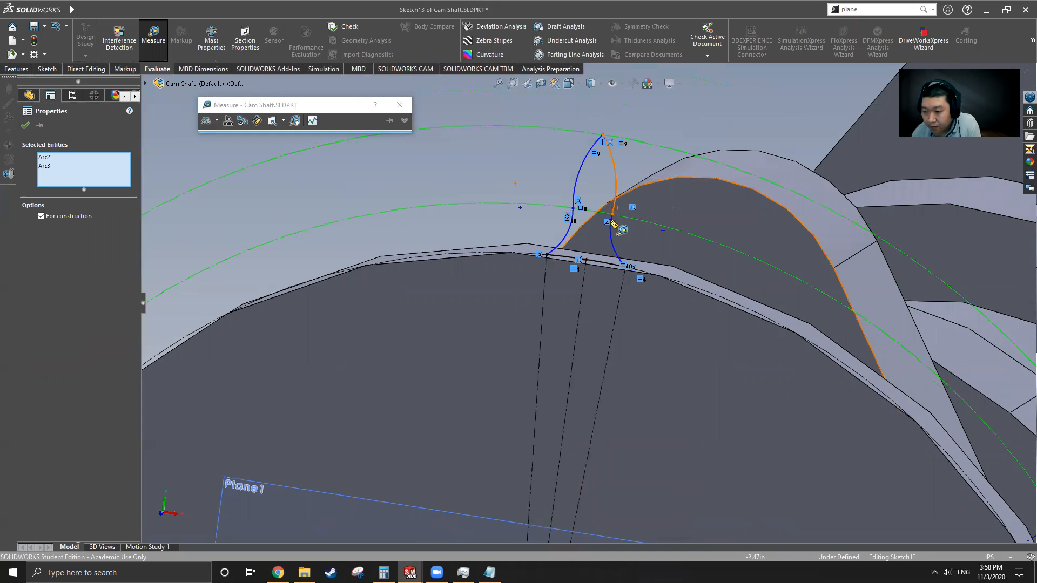
Step: Close the Measure tool and switch back to the Part3 document
click(25, 125)
click(153, 34)
mouse_move(71, 10)
click(240, 10)
click(251, 151)
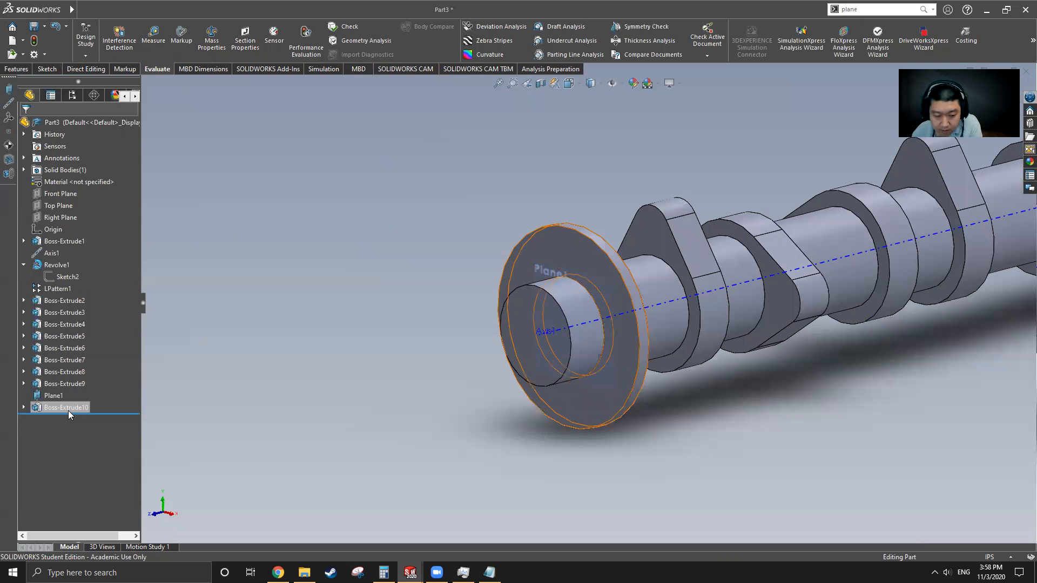
Step: Sketch an origin-centred circle on Part3's Plane1 and dimension it Ø2.16 in
click(67, 408)
click(23, 408)
click(54, 396)
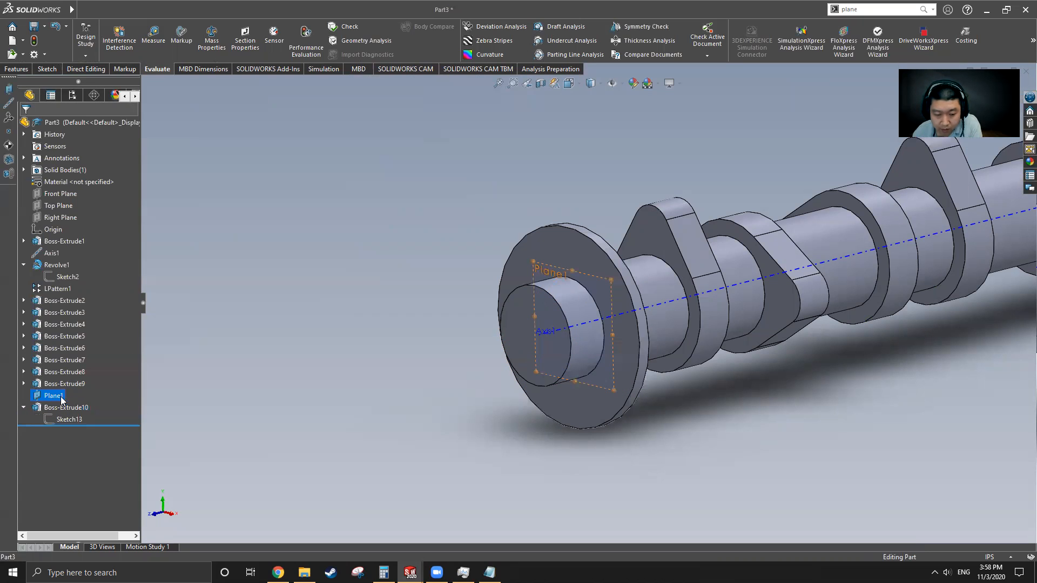
click(47, 69)
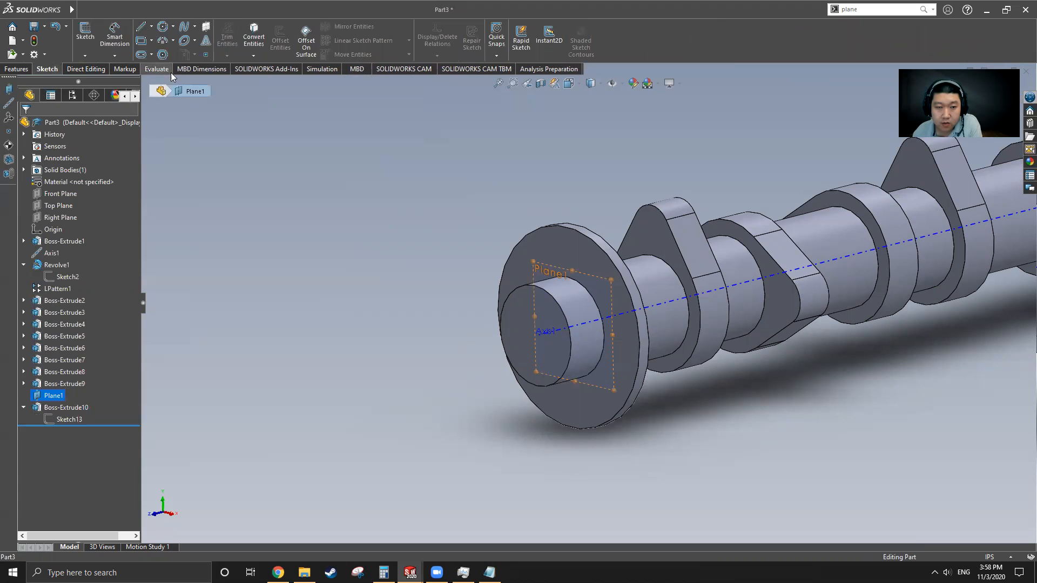
click(164, 29)
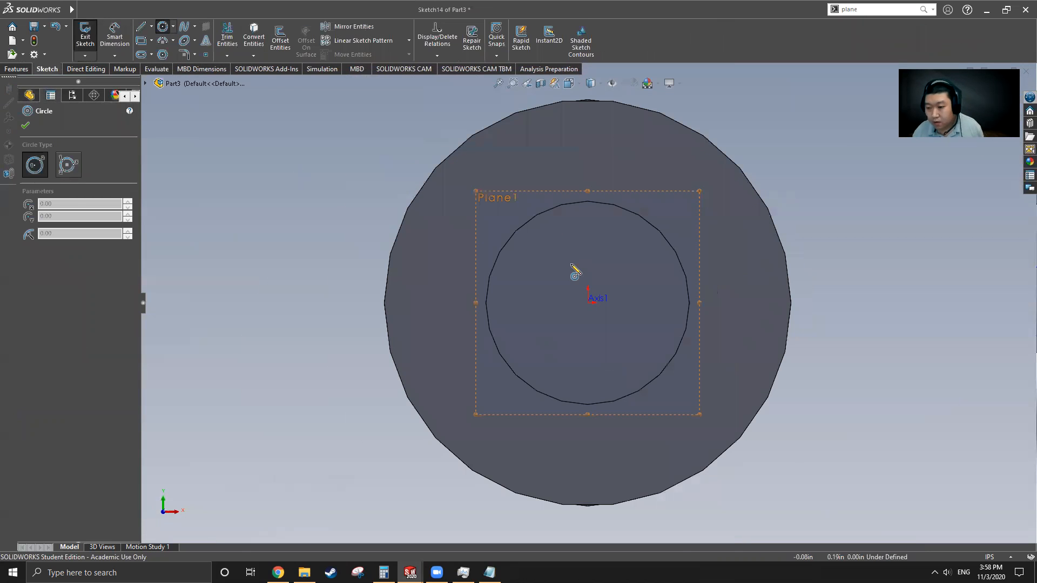
scroll(594, 328, up, 2)
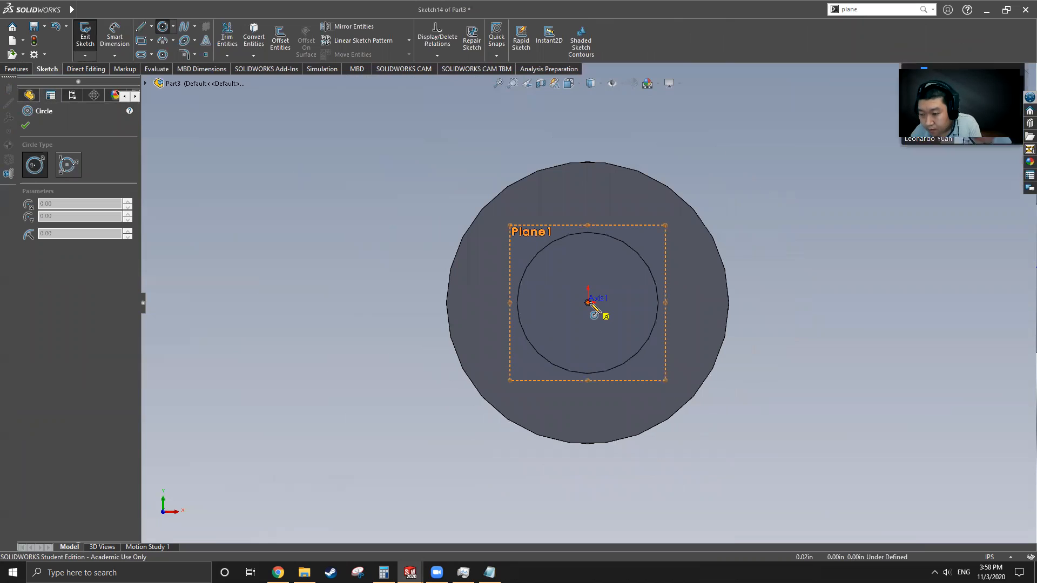
click(588, 302)
click(717, 412)
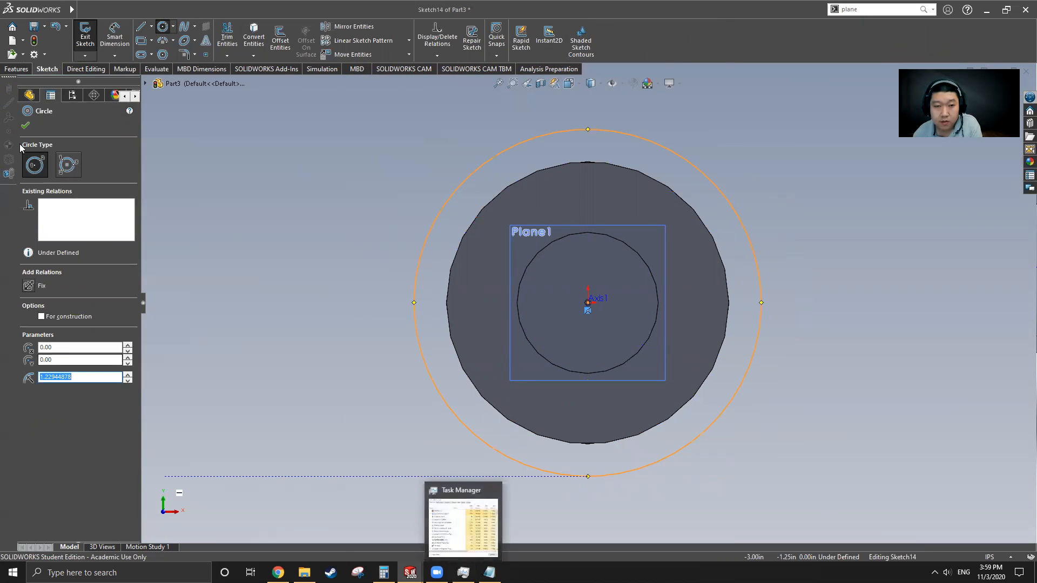
click(114, 36)
click(716, 181)
click(756, 171)
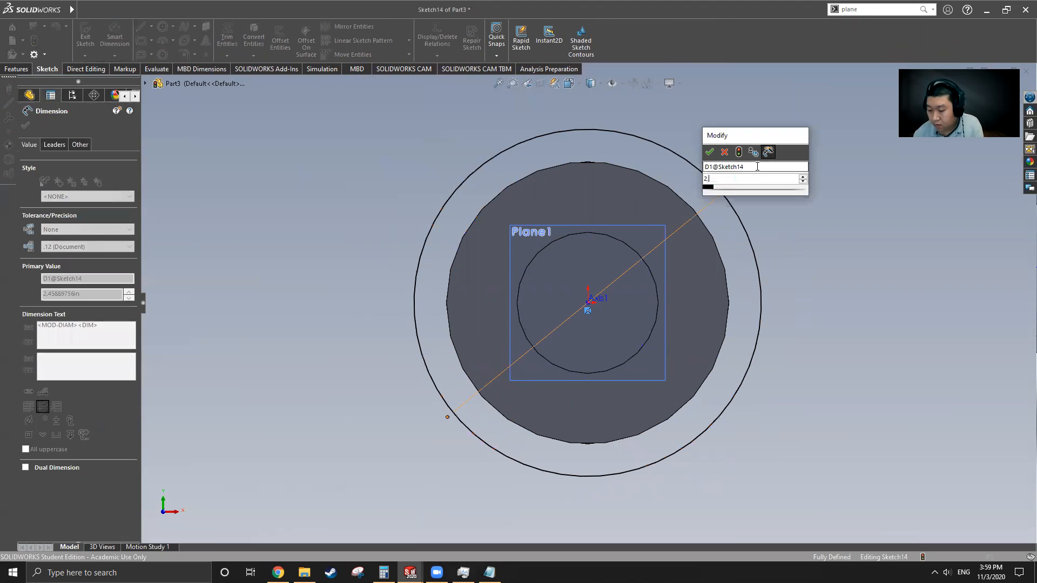
key(Return)
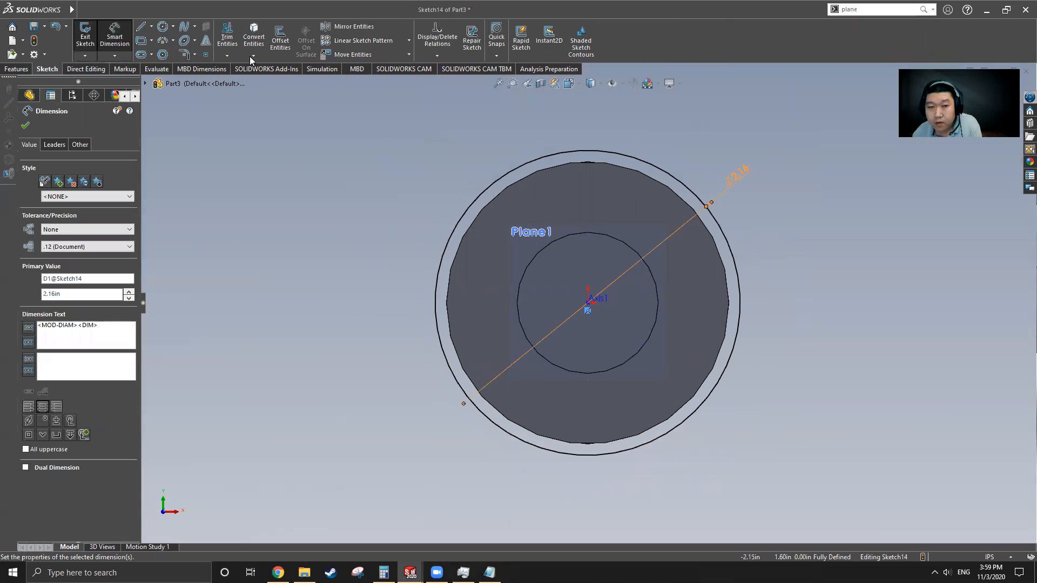
Step: Add a second origin-centred circle dimensioned Ø2.41 in, then select both circles
click(163, 28)
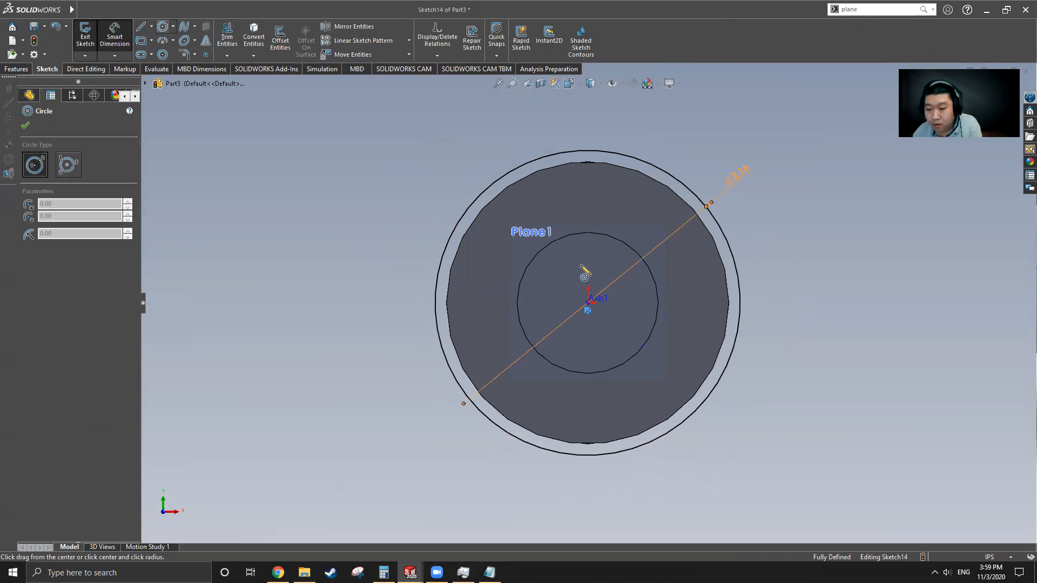
click(588, 303)
click(743, 408)
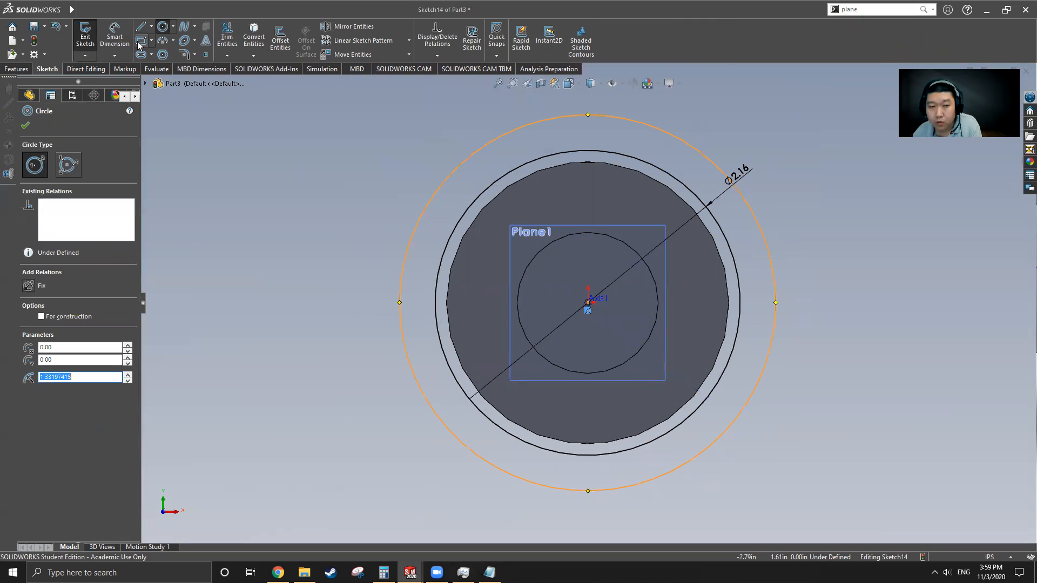
click(114, 34)
click(680, 134)
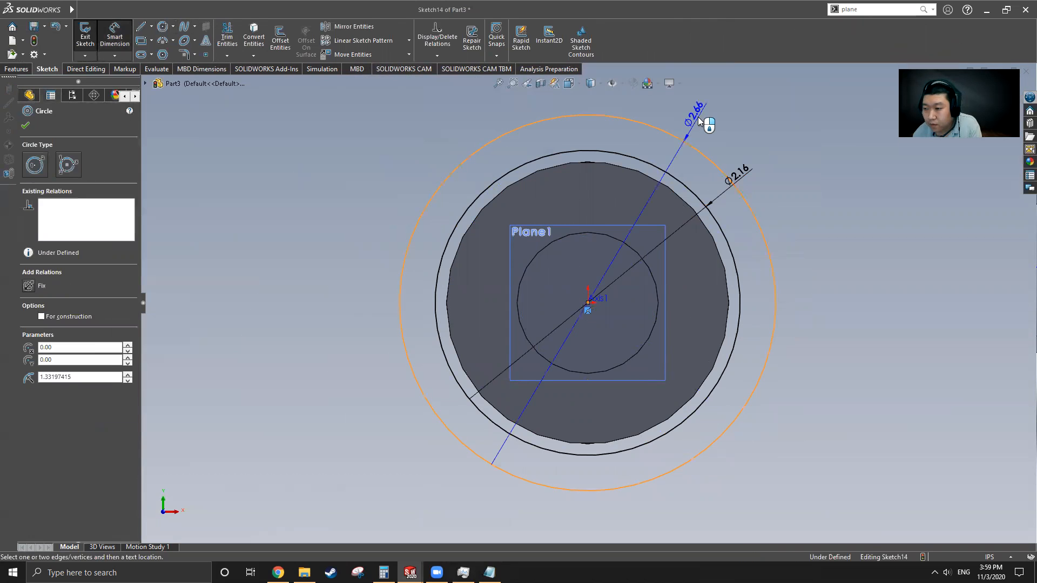
click(729, 126)
key(Return)
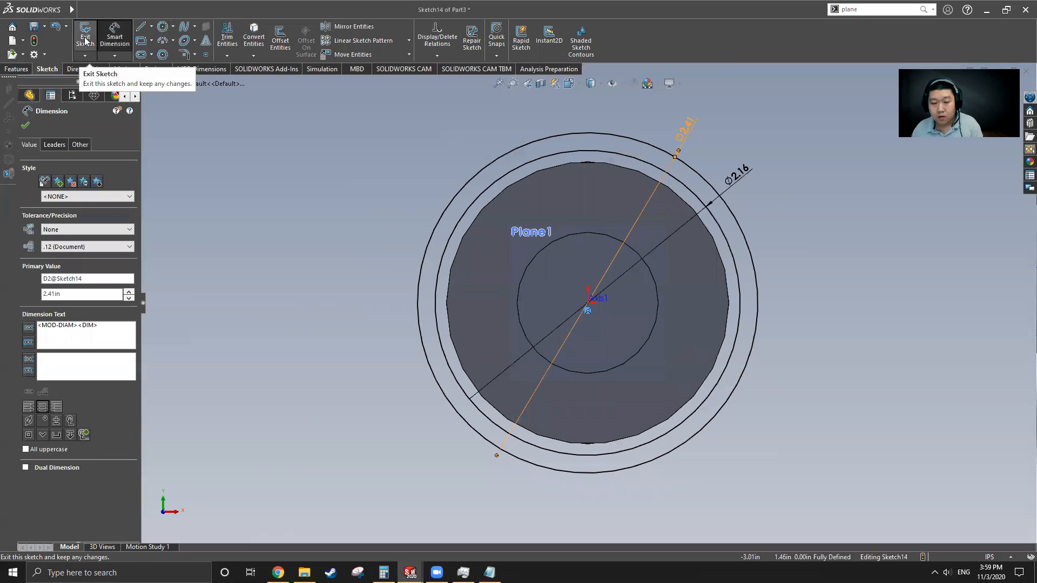
ctrl+click(624, 158)
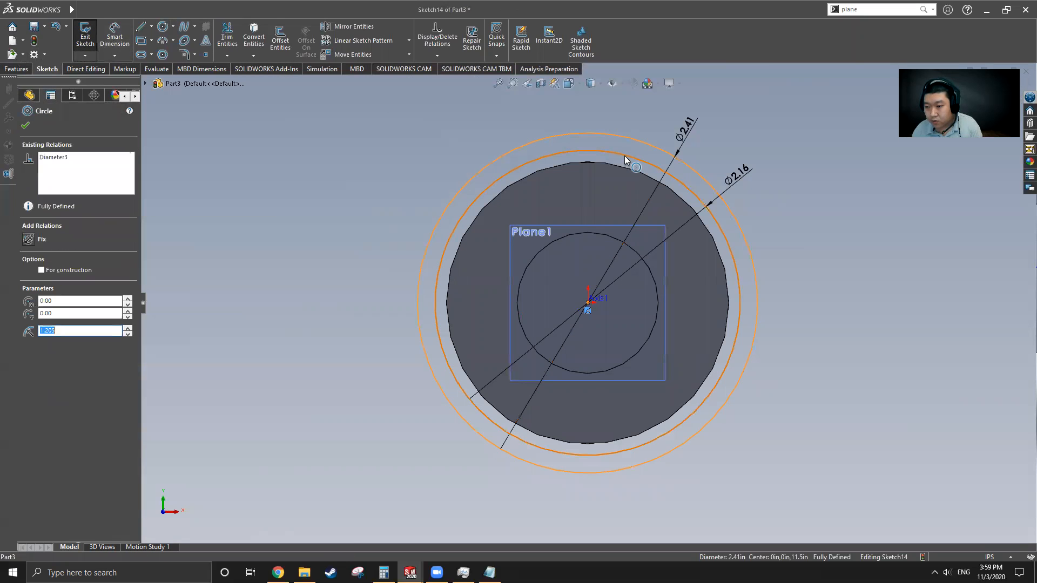
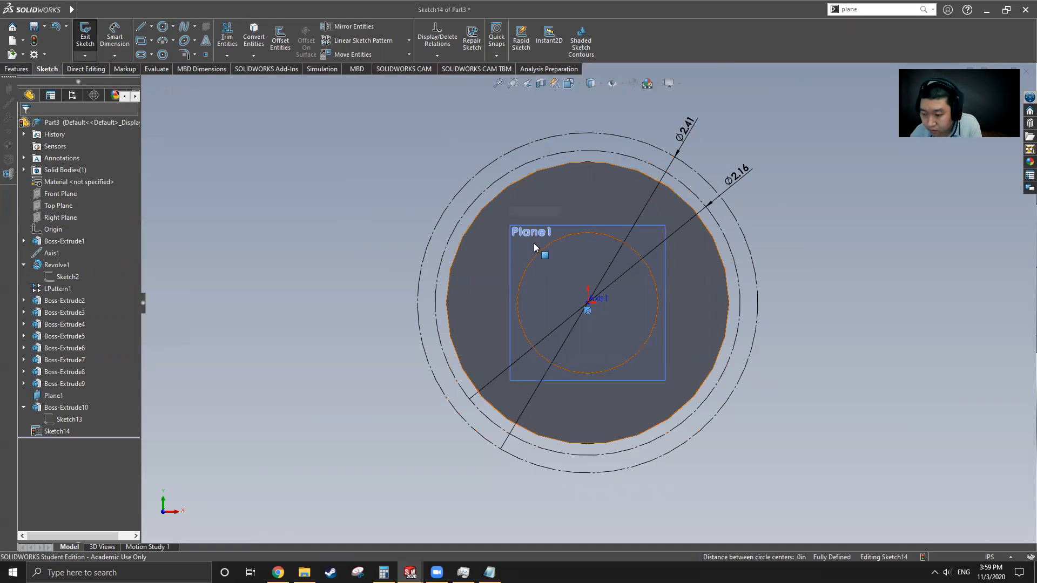
Step: Draw a vertical centerline through the origin spanning the whole part
click(141, 26)
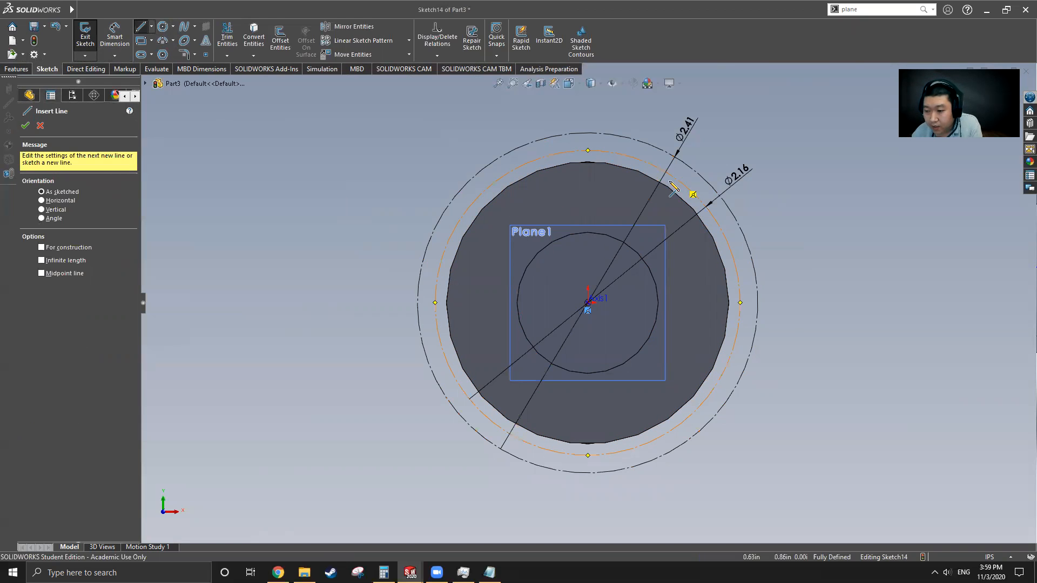
click(152, 28)
click(165, 53)
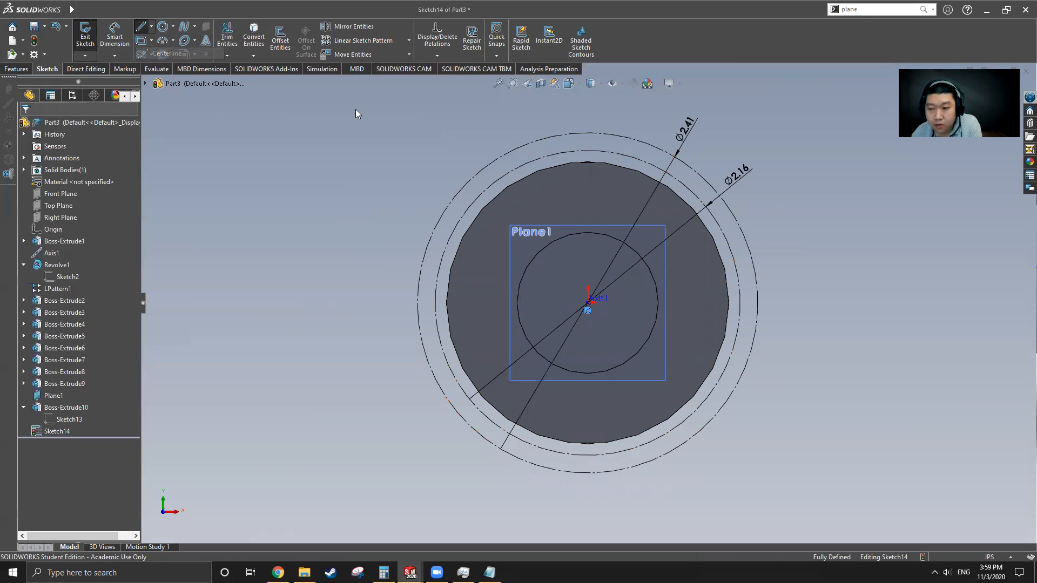
click(588, 114)
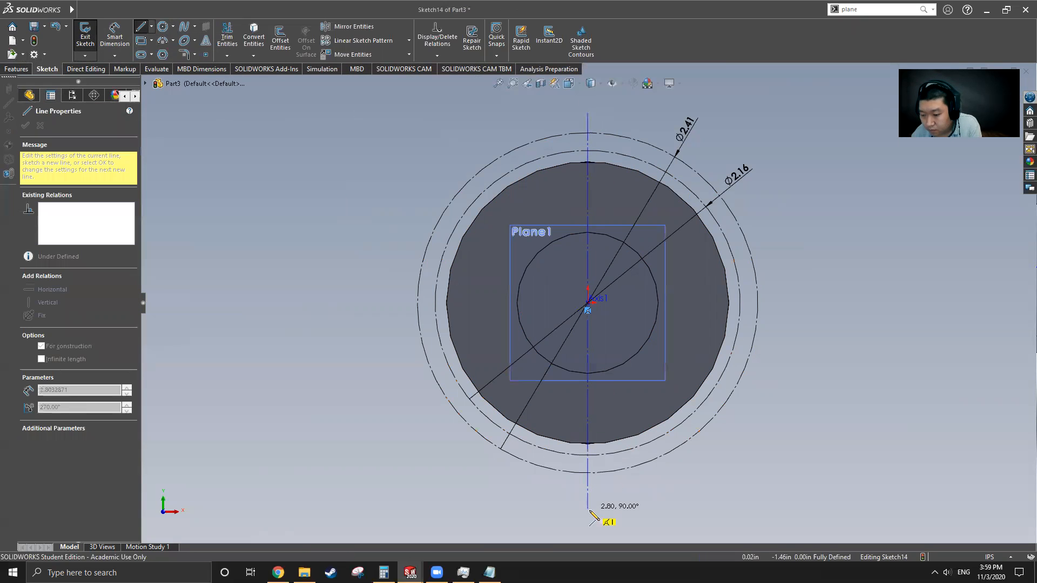
click(588, 511)
key(Escape)
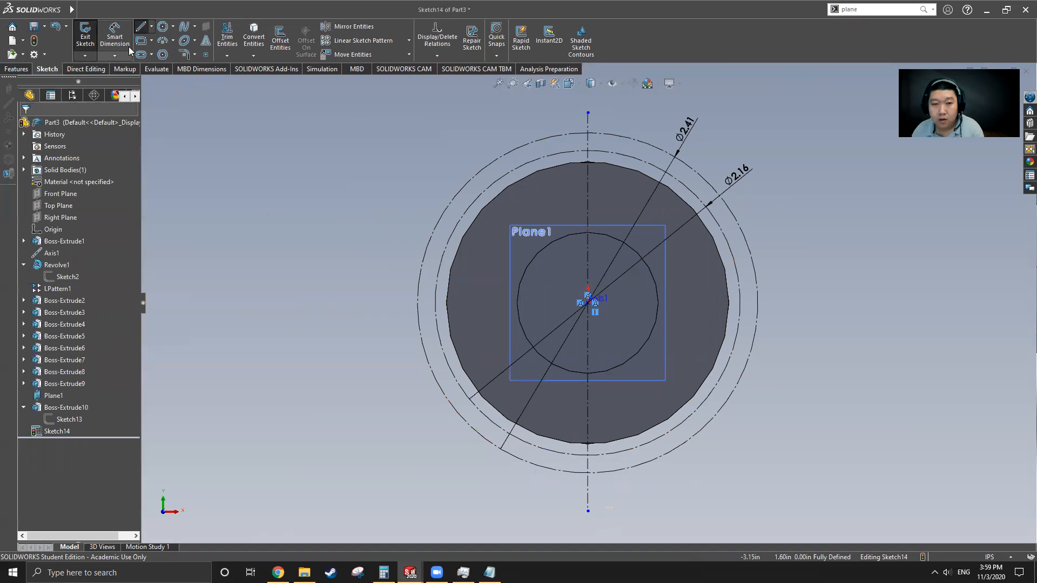
Step: Draw a line from the sketch origin to the disc's top edge
click(142, 30)
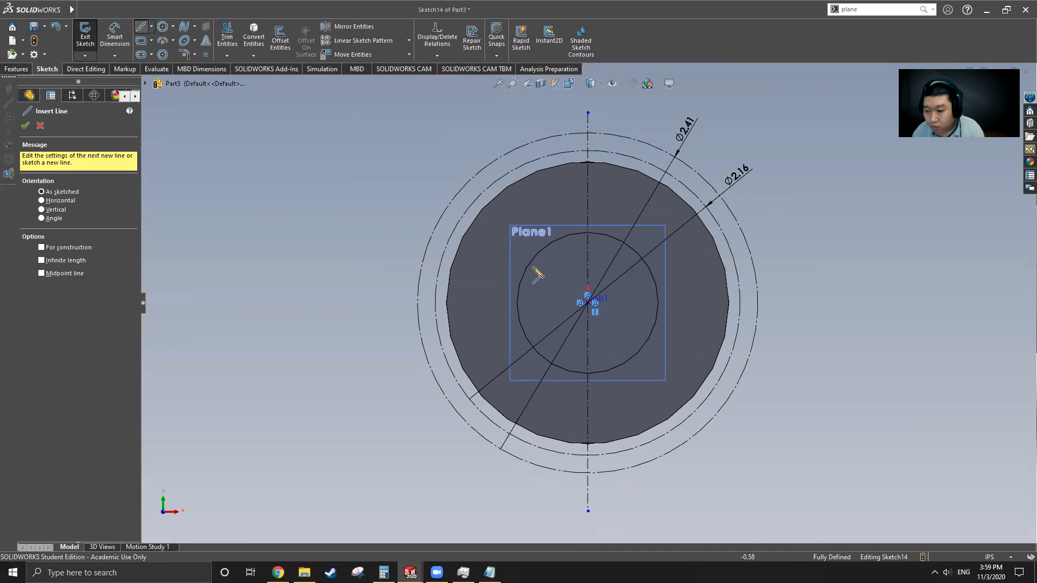
click(589, 302)
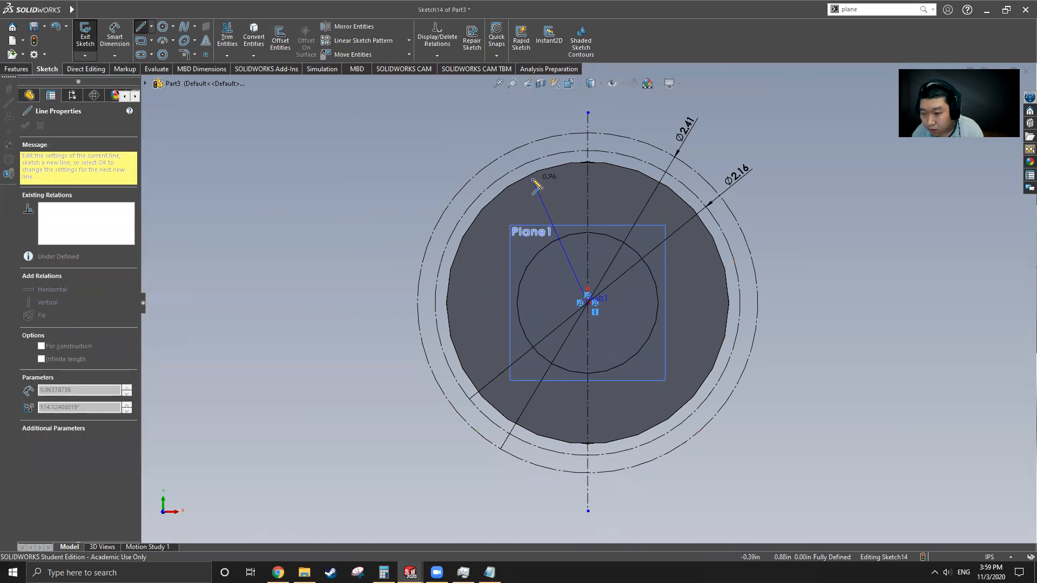
click(553, 167)
key(Escape)
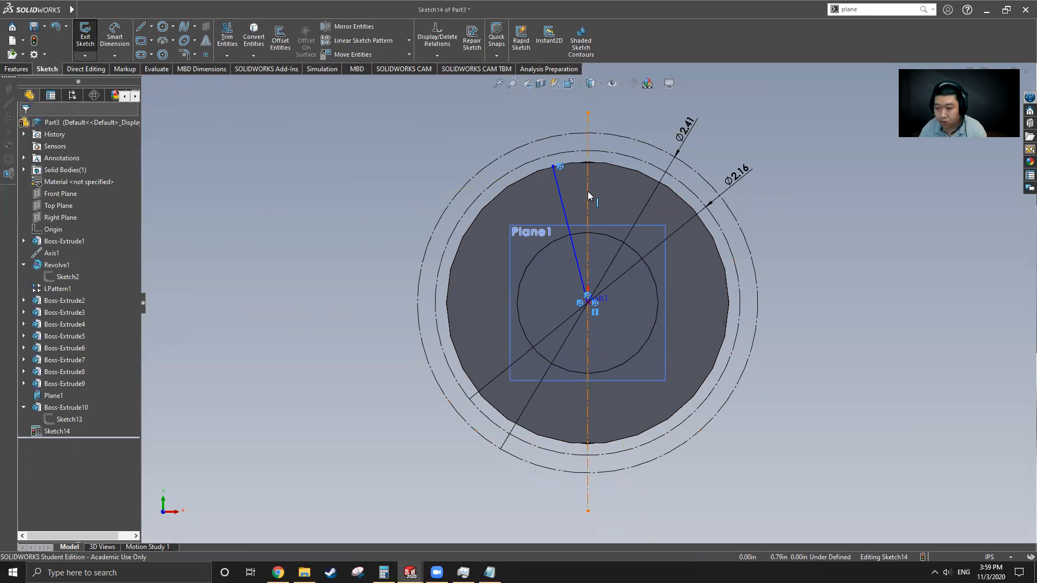
Step: Mirror the angled line about the vertical centerline
click(557, 178)
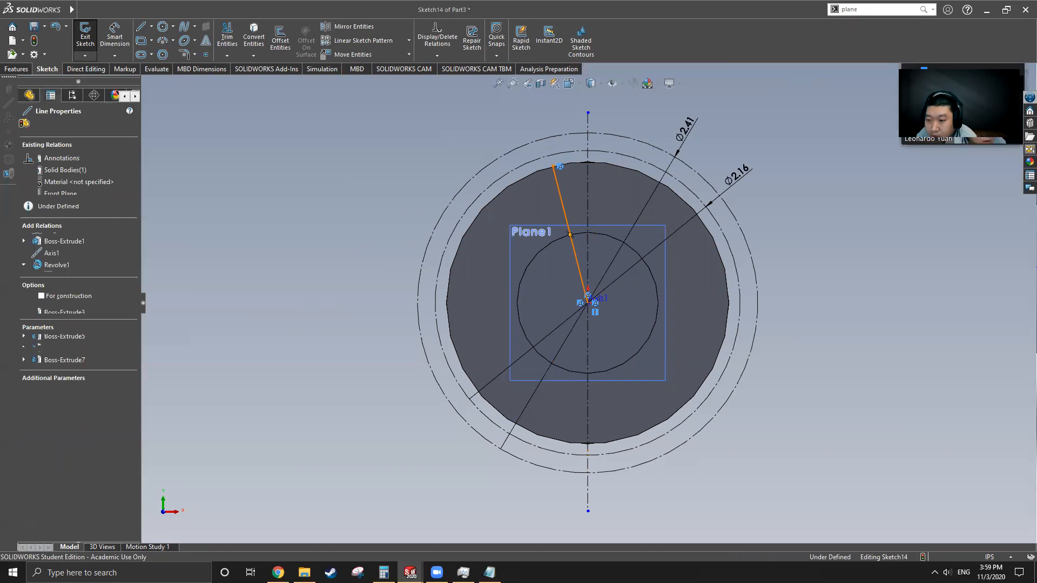
click(344, 29)
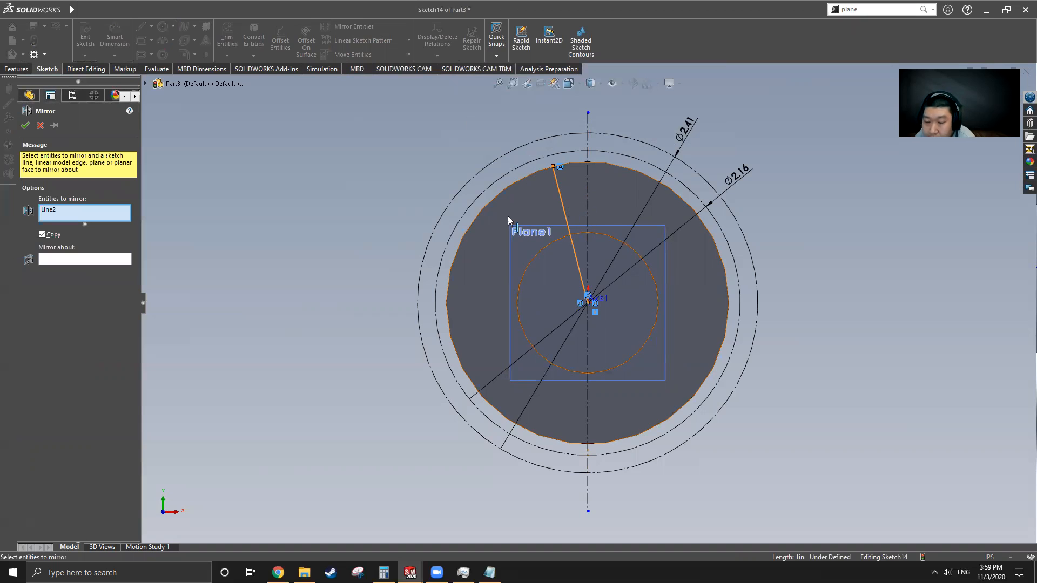
click(91, 258)
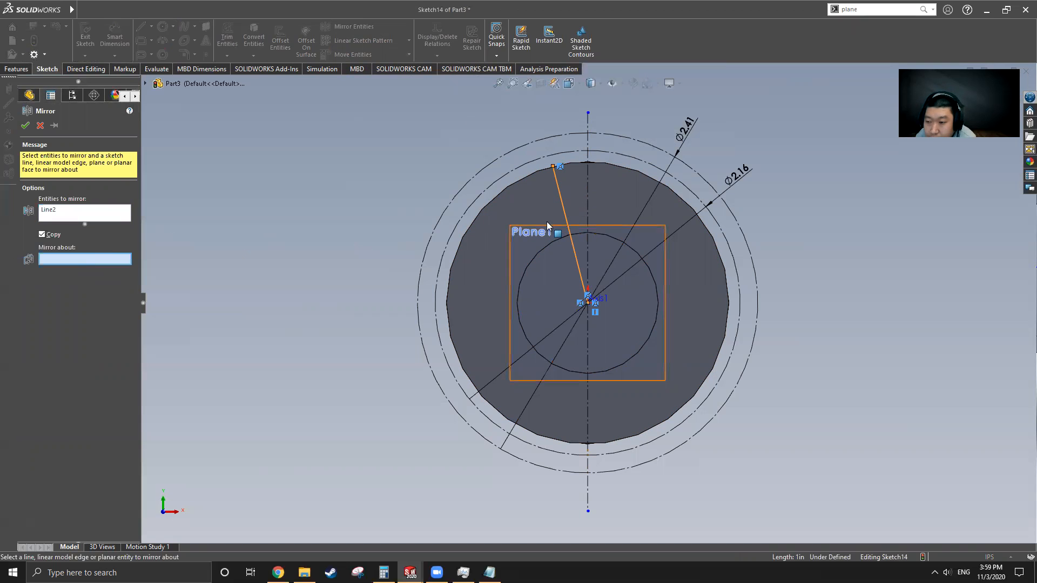
click(588, 193)
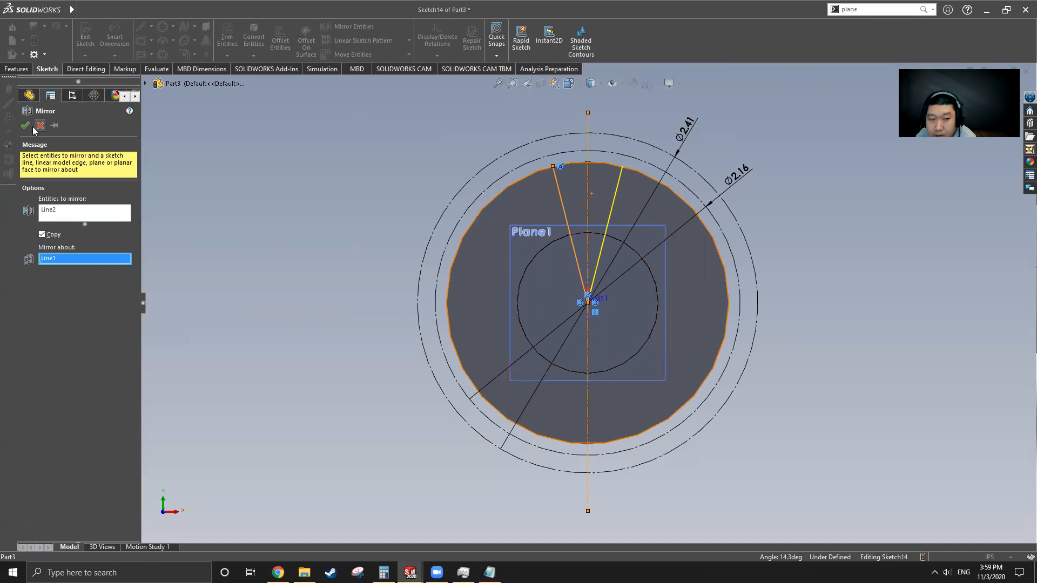
click(25, 125)
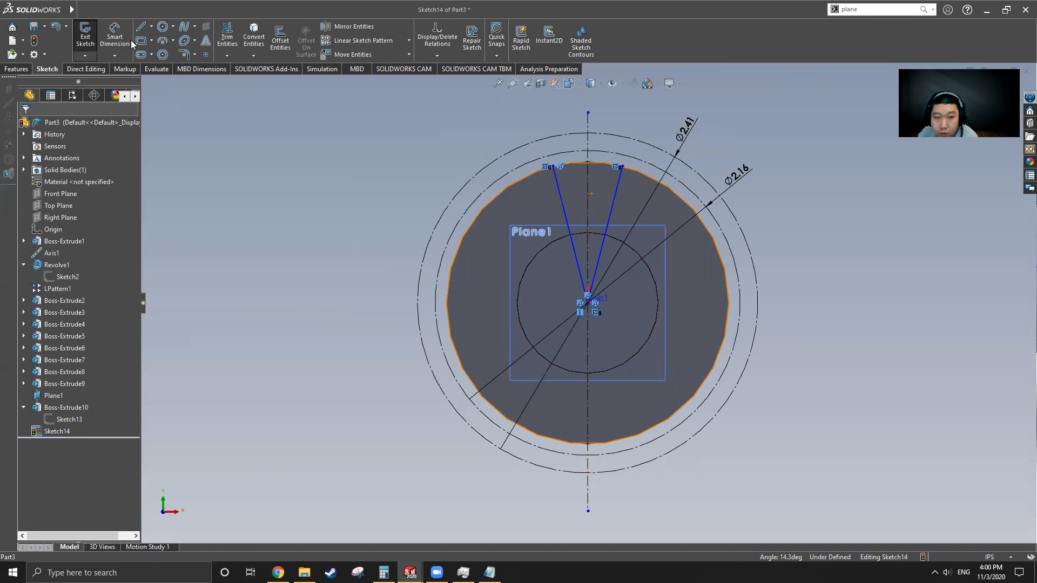
Step: Dimension the angle between the two V lines as 7.5°
click(156, 69)
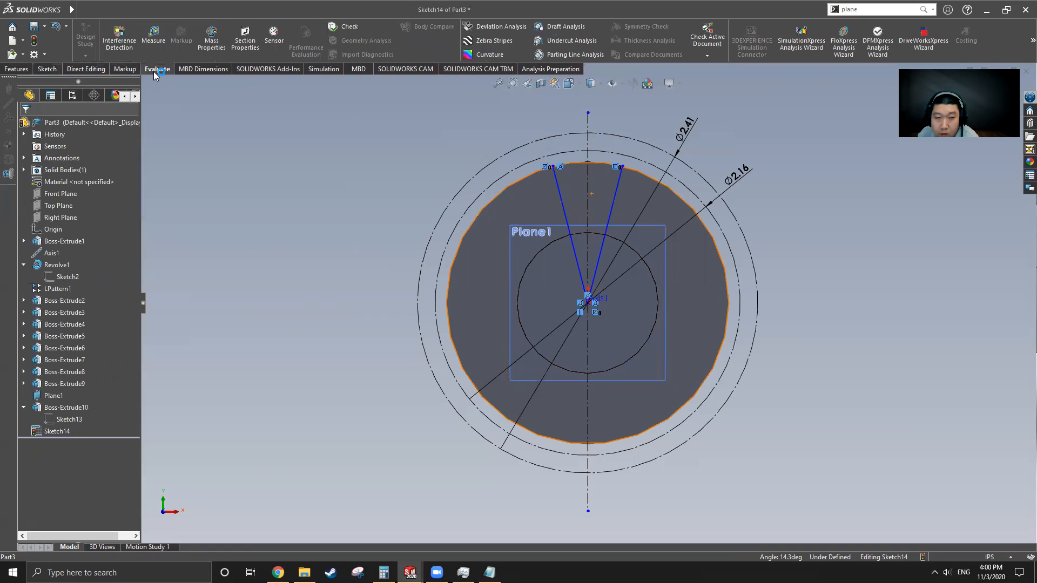
click(39, 71)
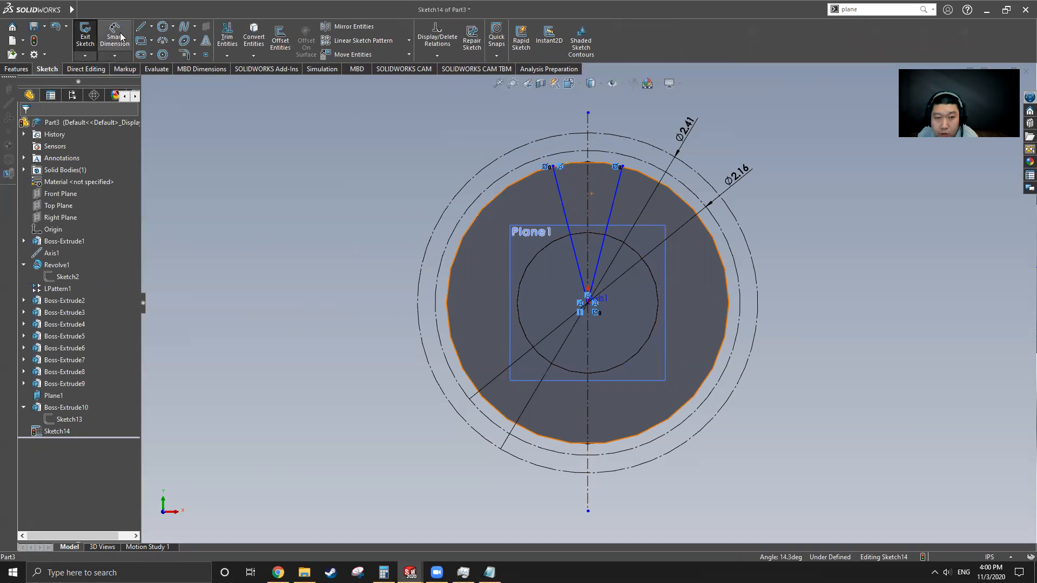
click(561, 210)
click(613, 204)
click(568, 122)
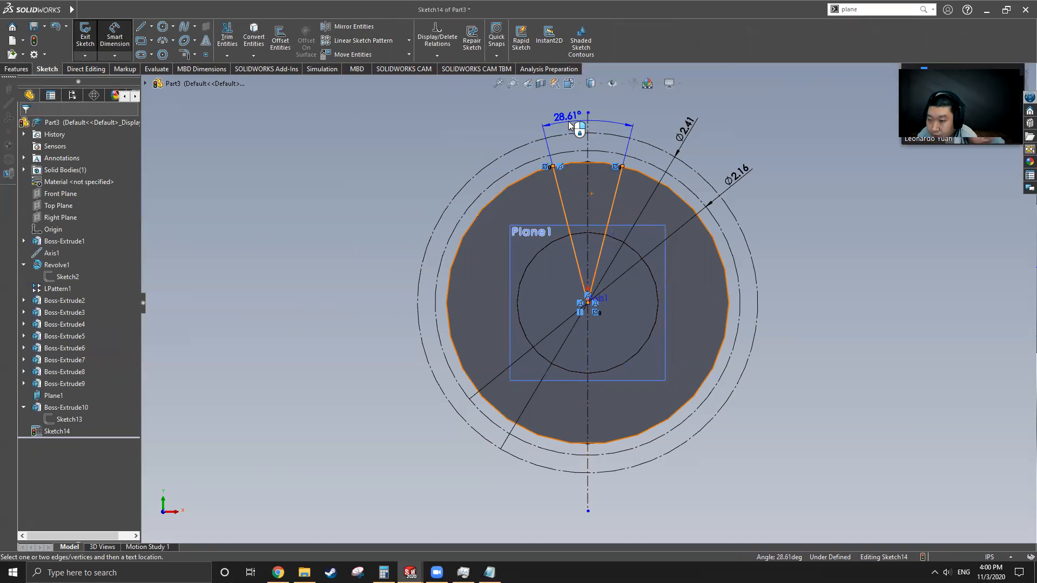
click(569, 122)
text(7.5)
key(Return)
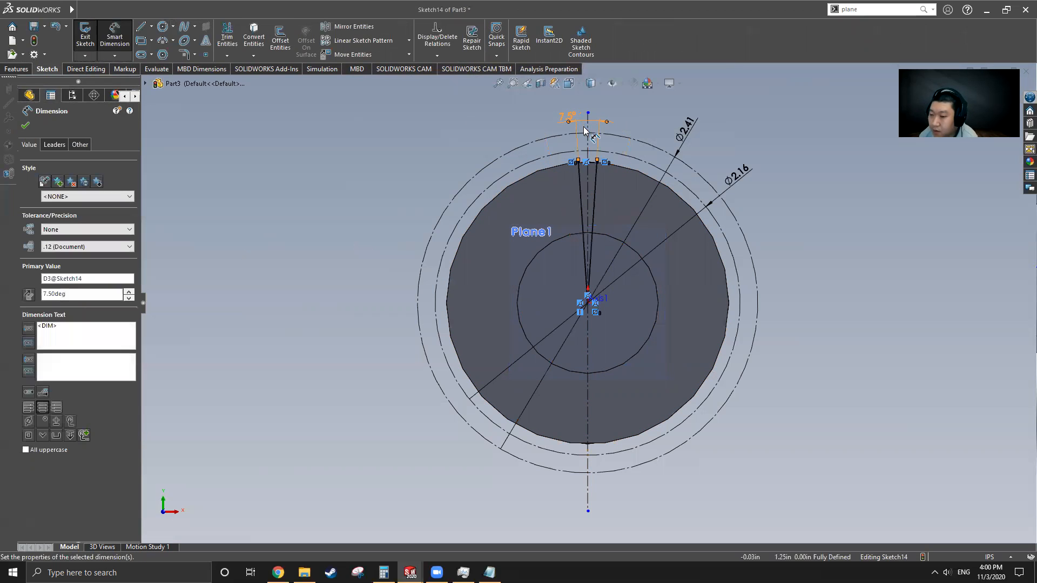
scroll(597, 200, down, 4)
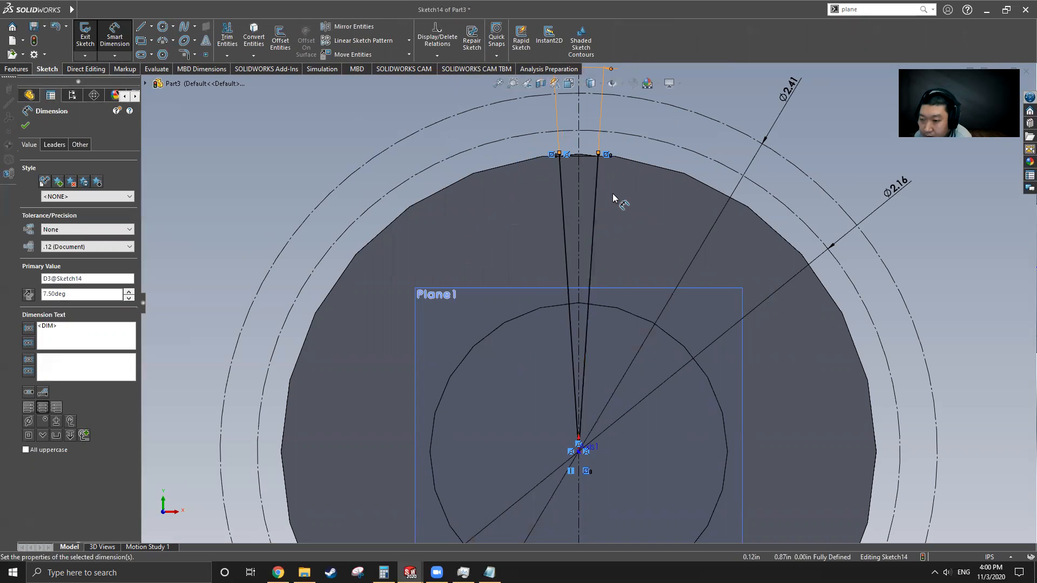
scroll(583, 299, up, 3)
click(26, 126)
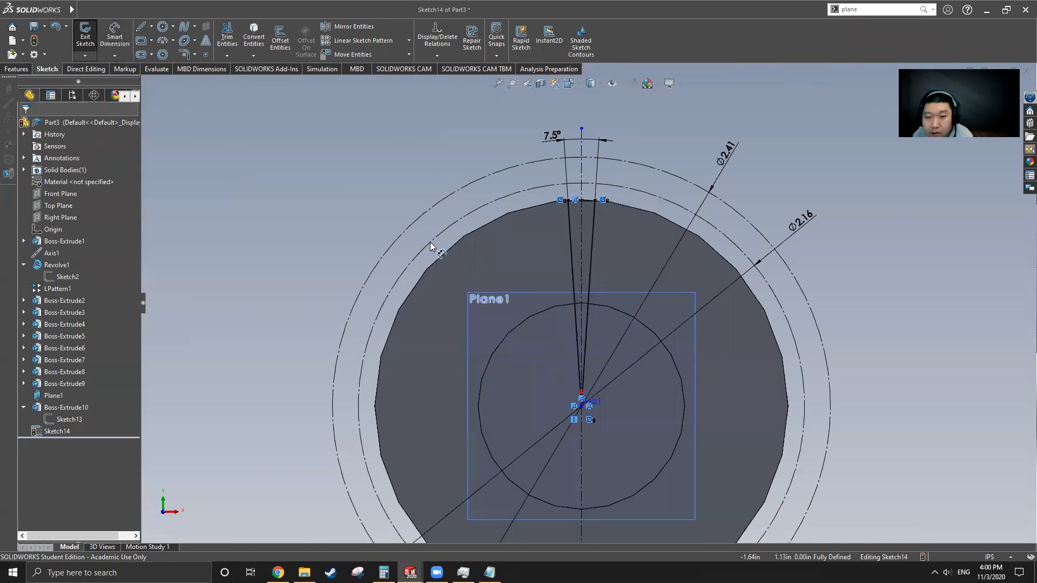
Step: Convert both angled lines to construction geometry
click(572, 252)
ctrl+click(590, 252)
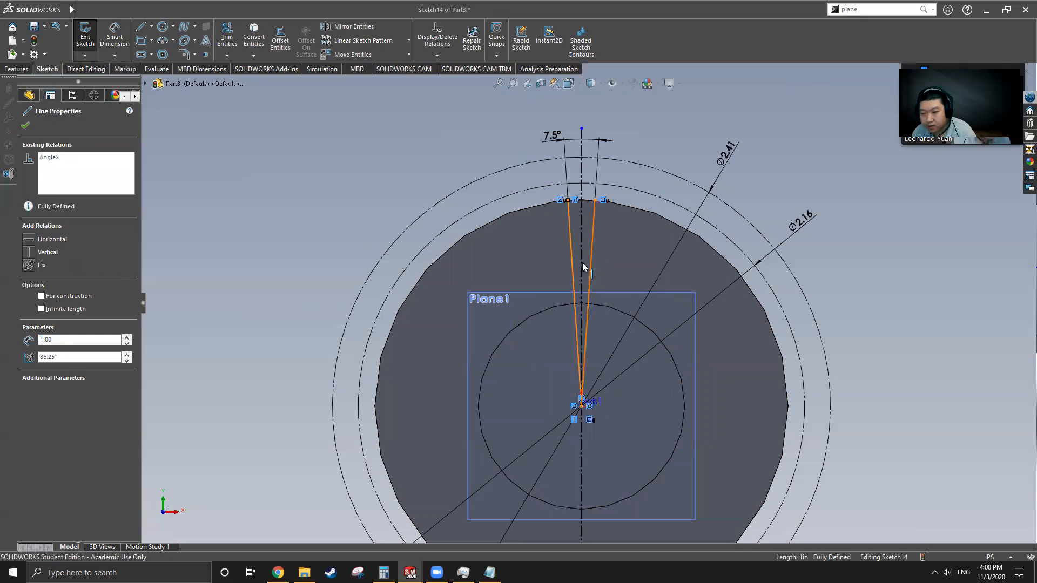
click(41, 409)
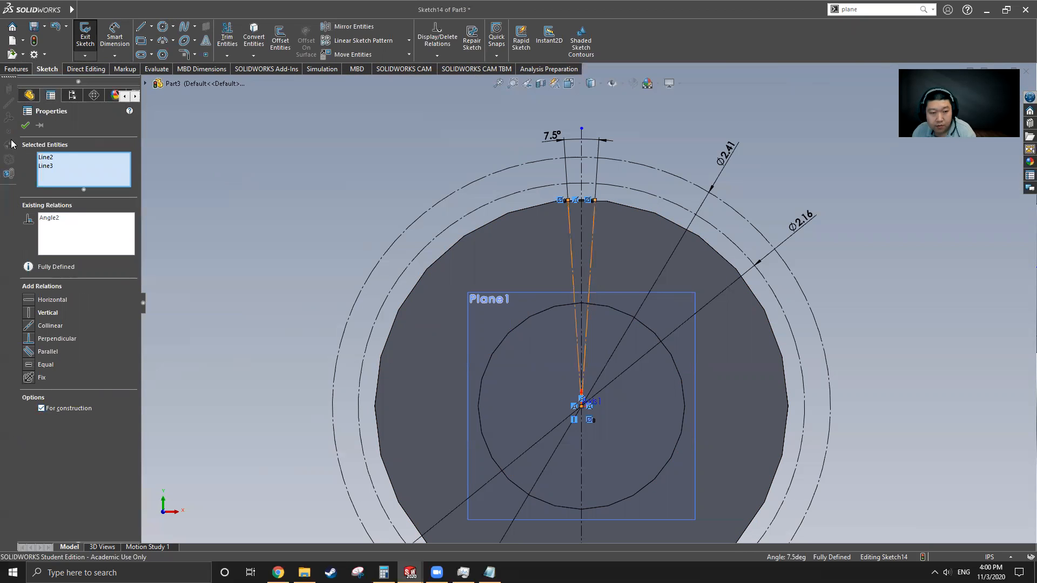
click(25, 126)
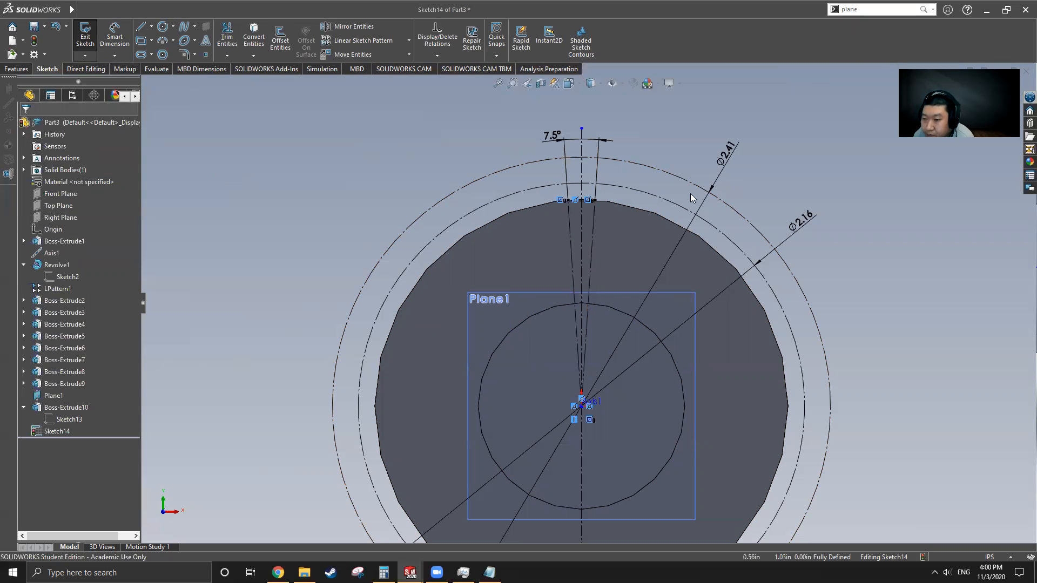
scroll(638, 156, down, 5)
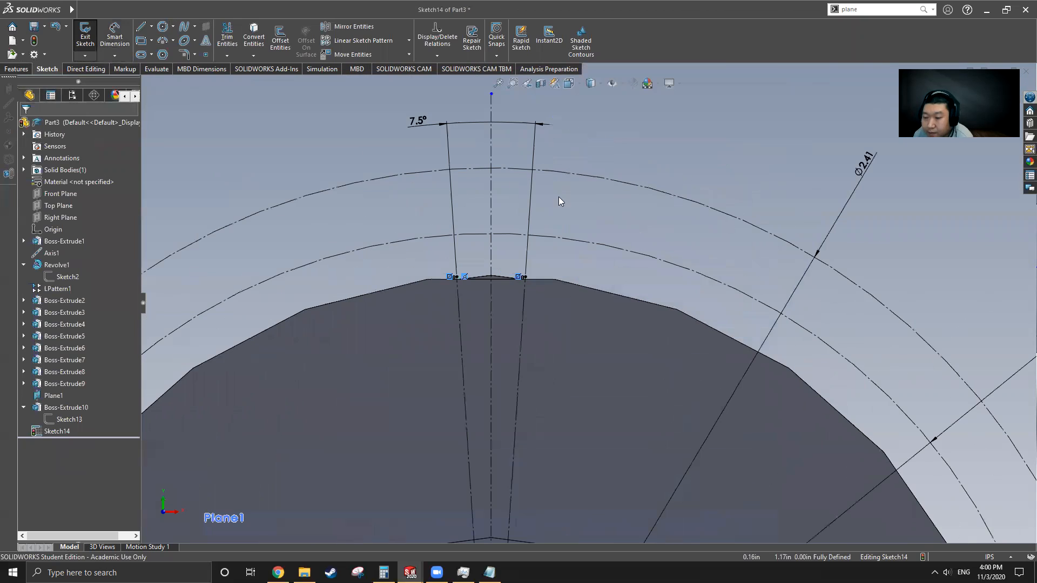
Step: Draw two 3-point arcs forming one tooth flank, lower and upper, up to the tip
click(163, 42)
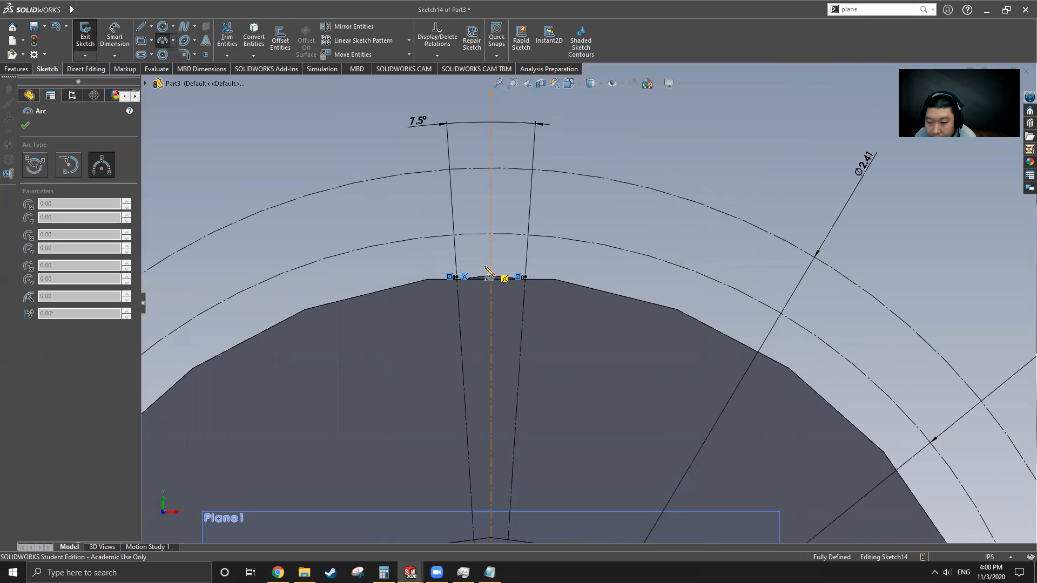
scroll(486, 279, down, 3)
click(505, 204)
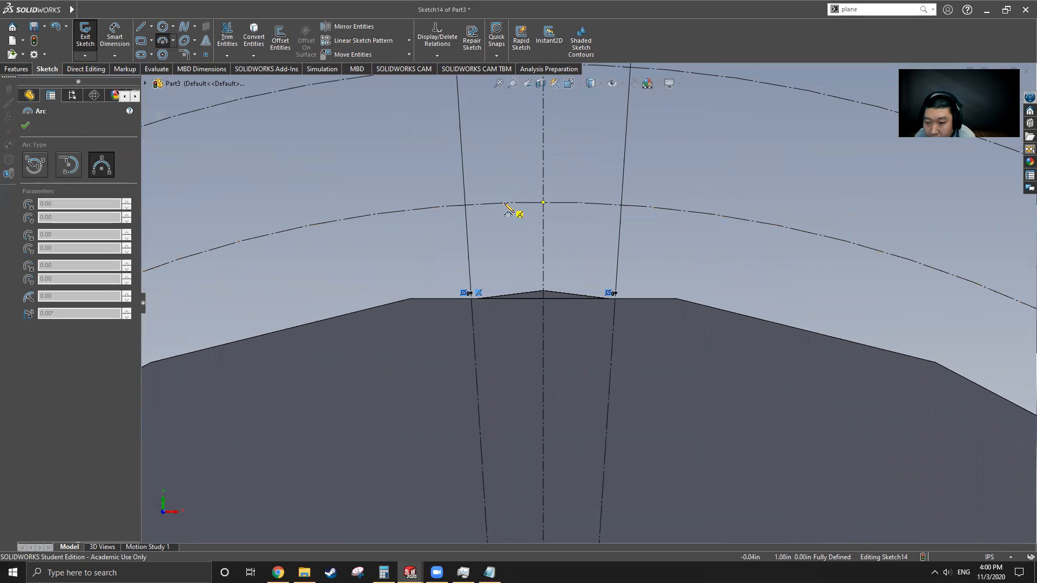
click(471, 293)
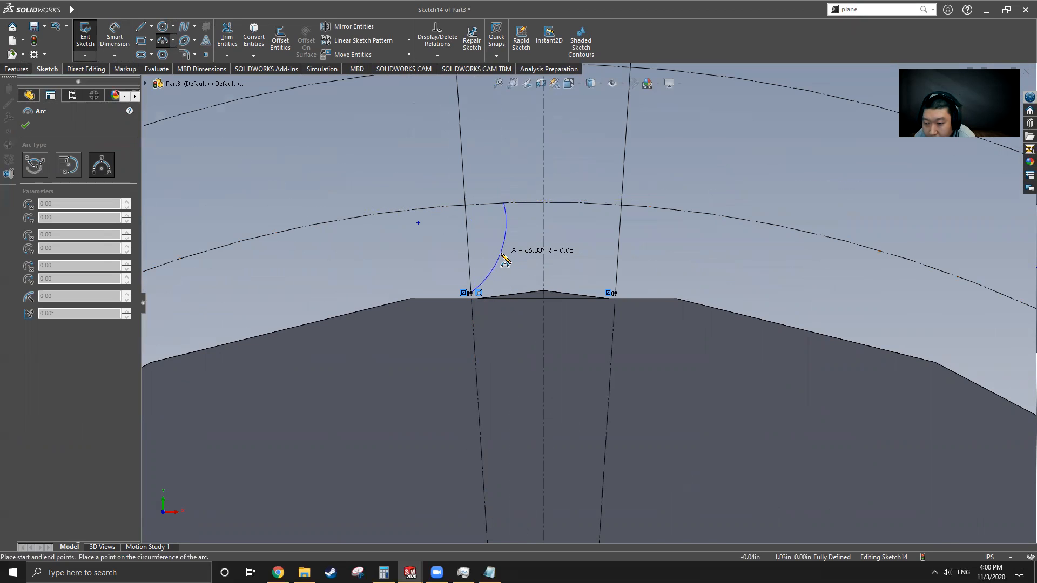
click(505, 261)
scroll(559, 181, up, 2)
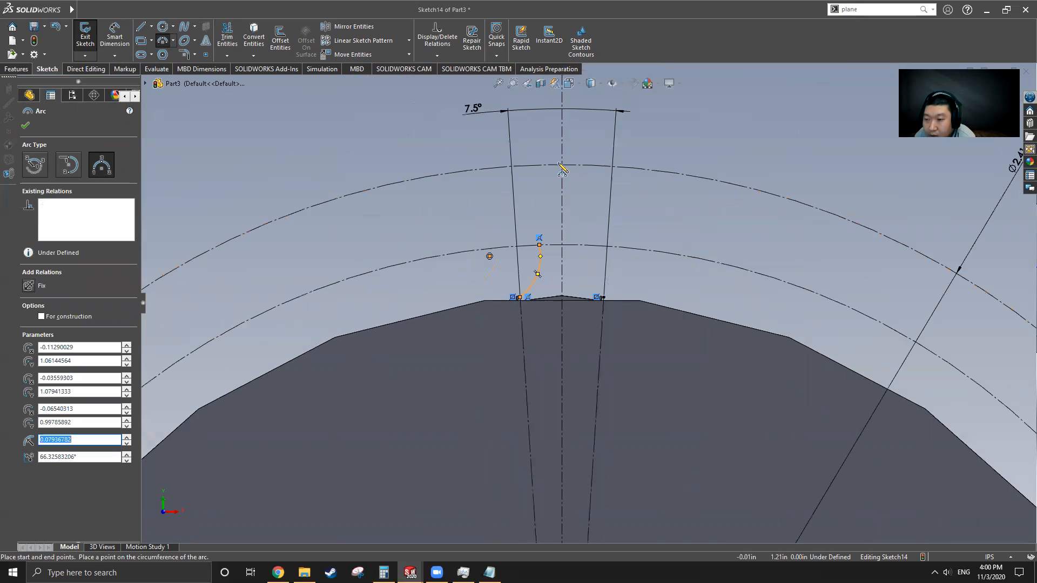
scroll(561, 170, down, 2)
click(529, 325)
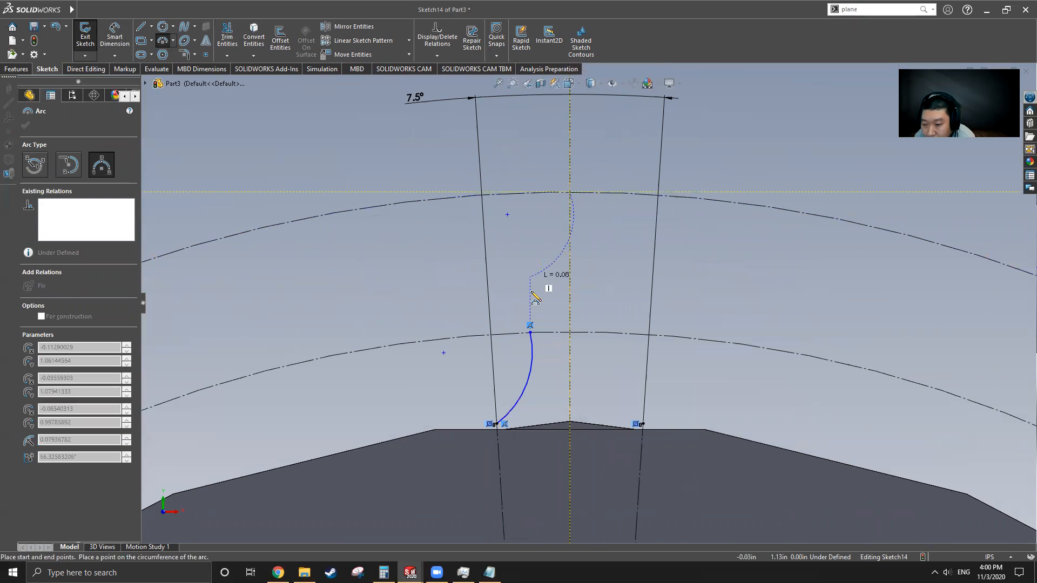
click(531, 332)
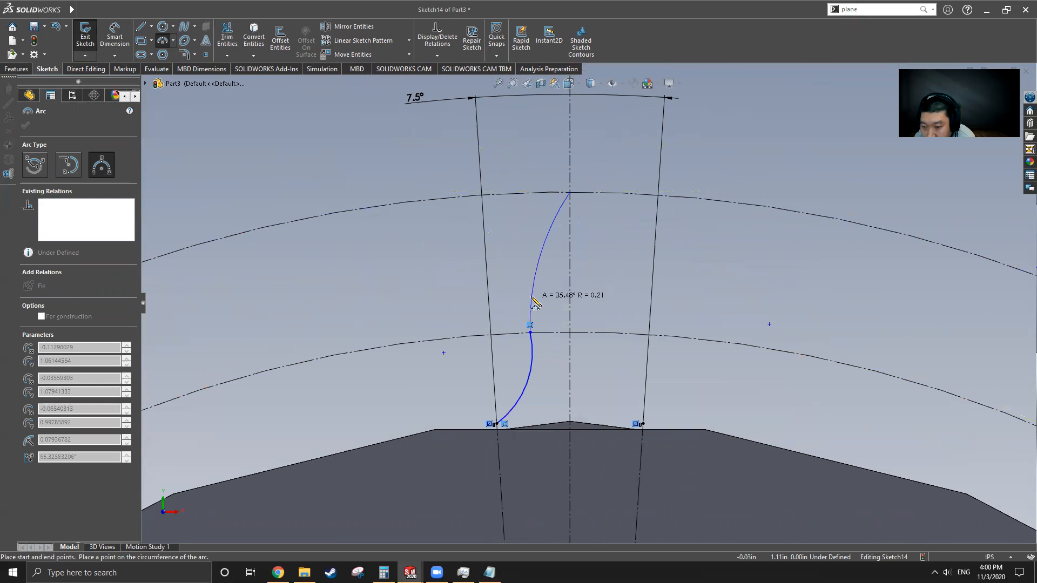
click(543, 252)
key(Escape)
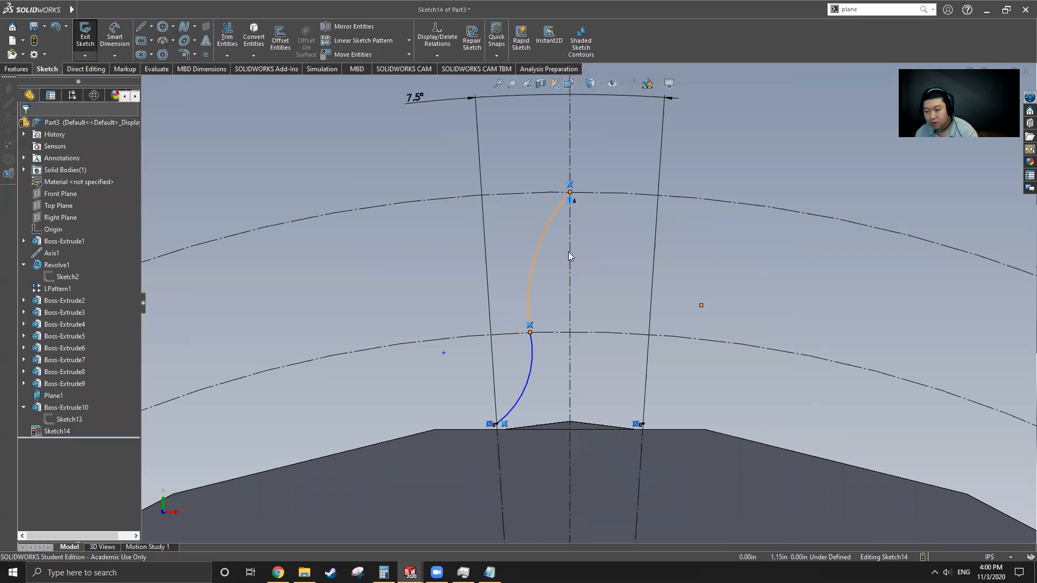
Step: Mirror both flank arcs about the vertical centerline to create the opposite flank
click(521, 395)
click(534, 267)
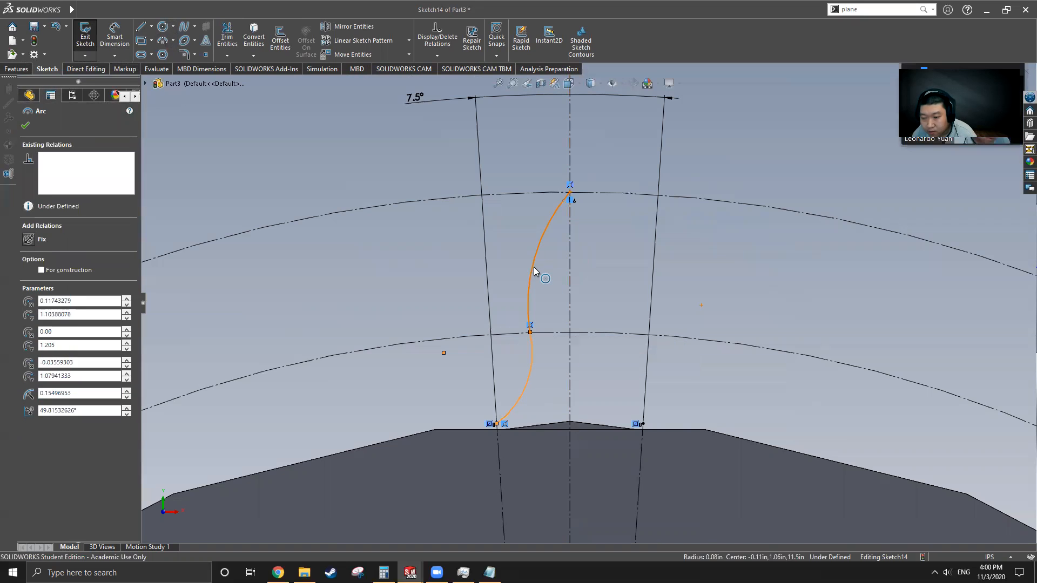
click(354, 26)
click(69, 263)
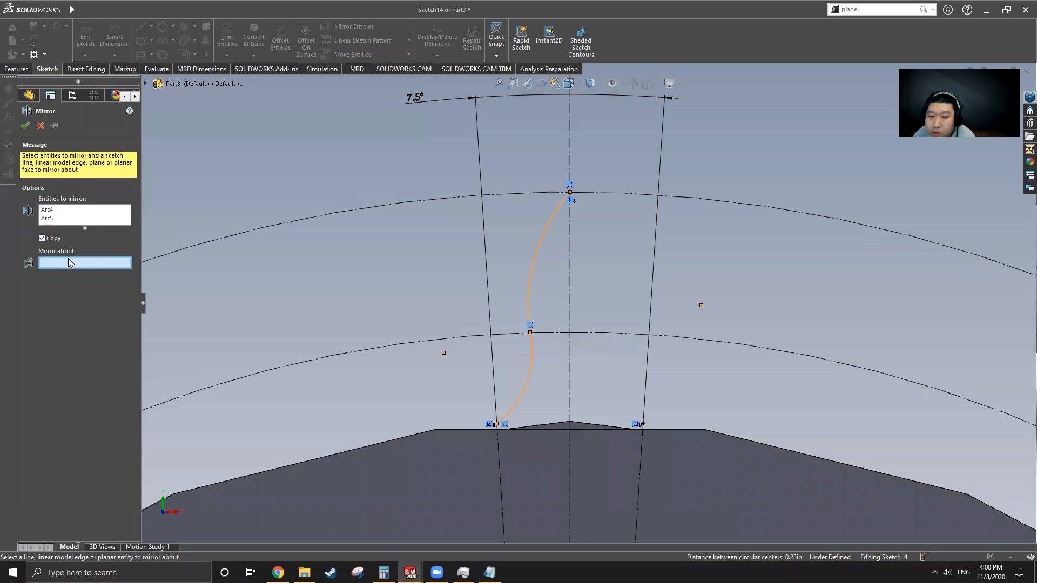
click(572, 149)
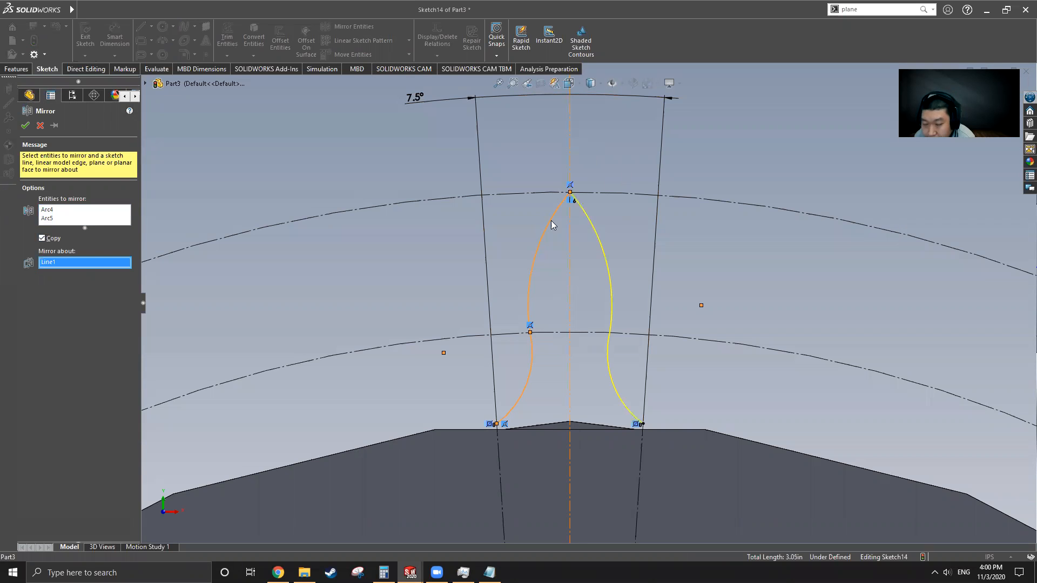
click(24, 125)
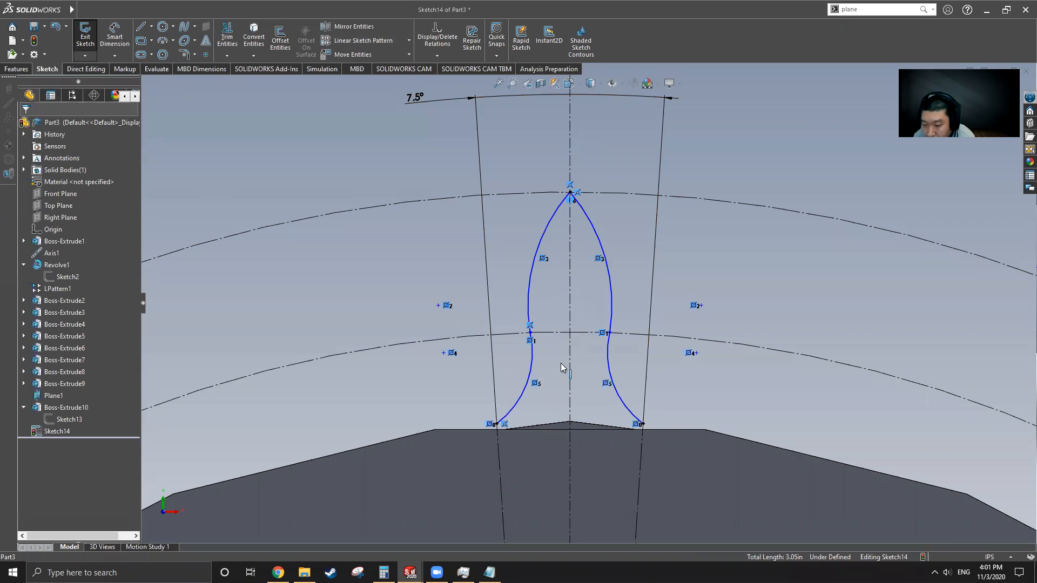
Step: Drag the flank's middle control point inward toward the tooth centre
scroll(594, 267, up, 2)
scroll(588, 315, down, 3)
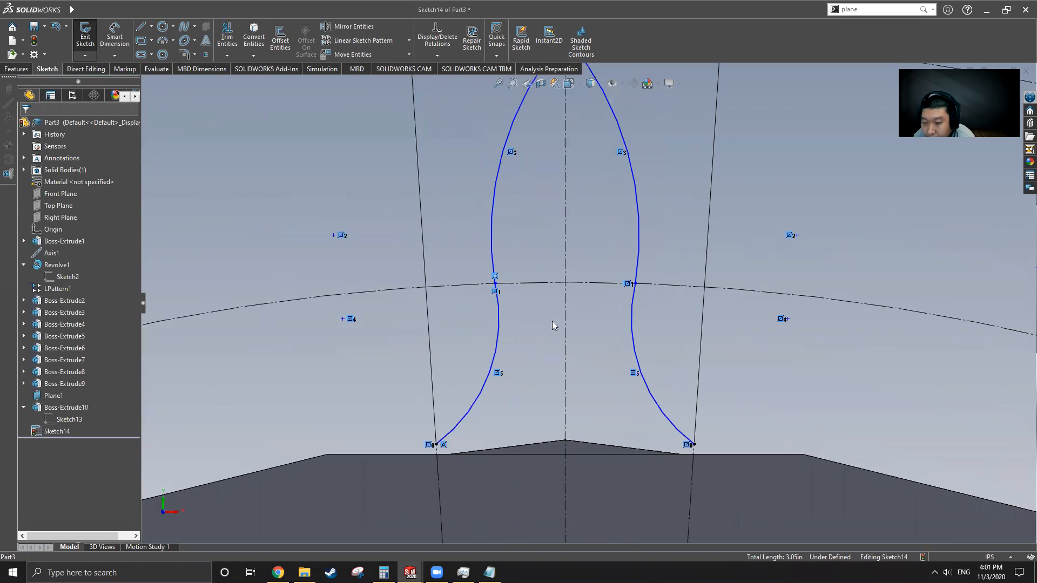
click(495, 284)
mouse_move(495, 284)
mouse_down()
mouse_move(479, 286)
mouse_move(530, 287)
mouse_move(510, 289)
mouse_up()
scroll(569, 319, up, 2)
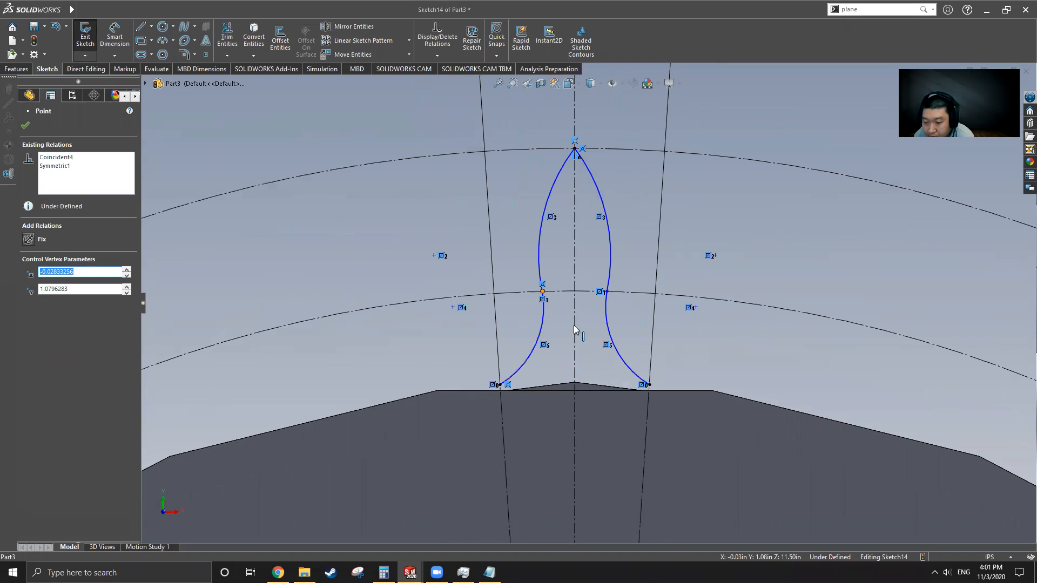
scroll(587, 305, up, 2)
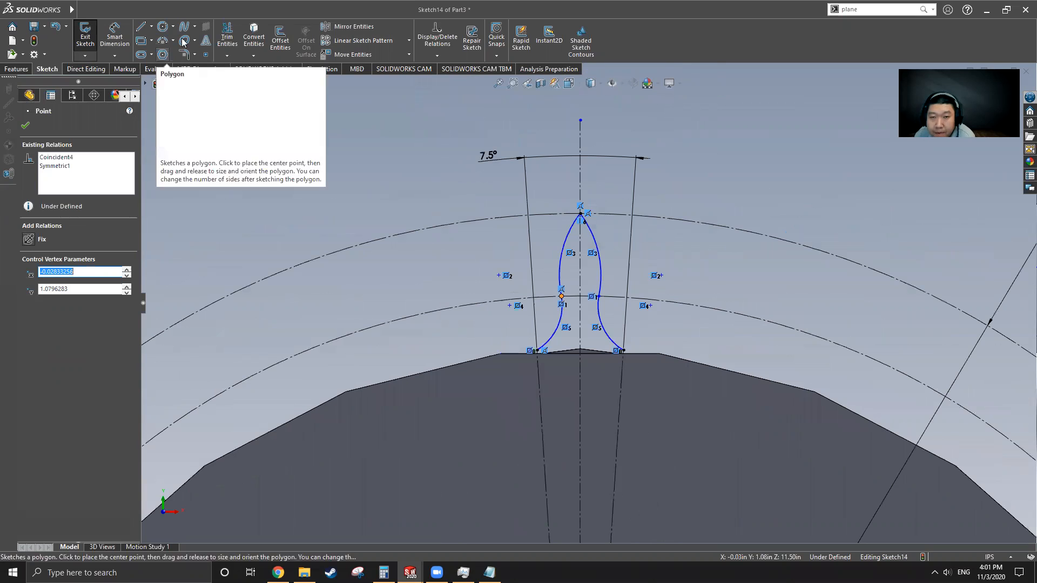
Step: Project the gear blank's outer edge into the sketch and trim it away on both sides of the tooth
click(255, 43)
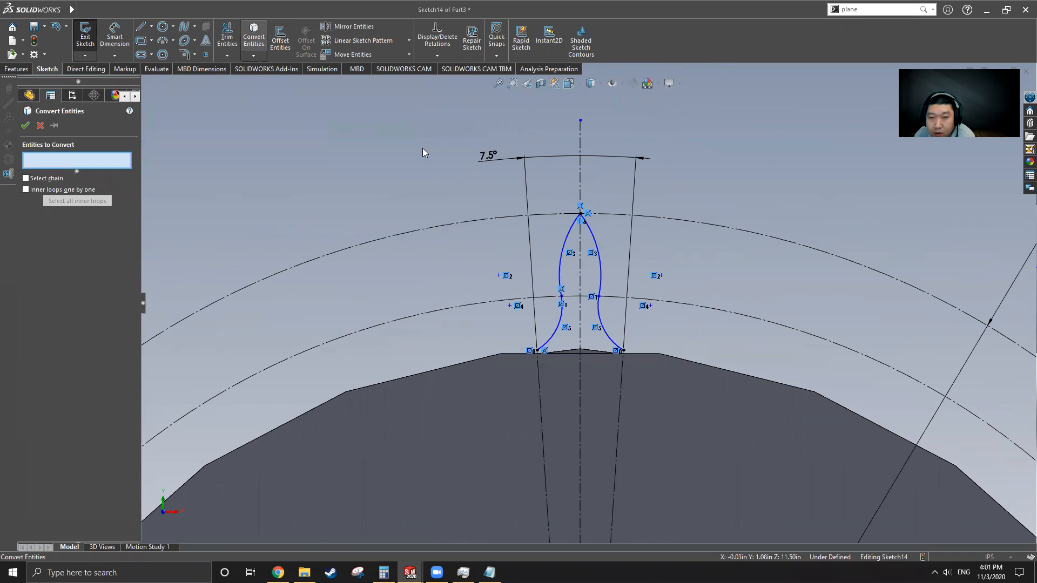
click(674, 359)
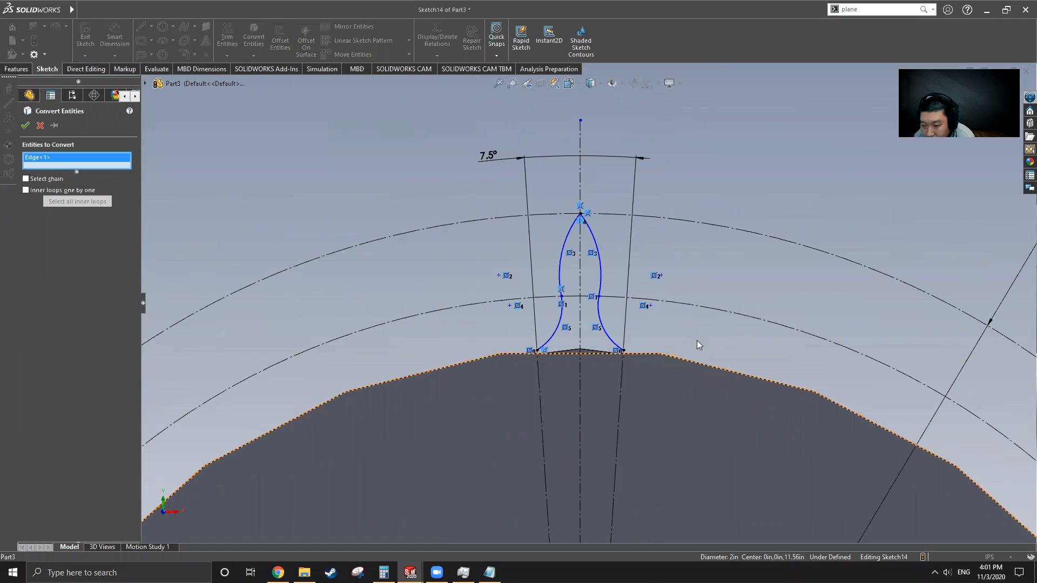
click(25, 128)
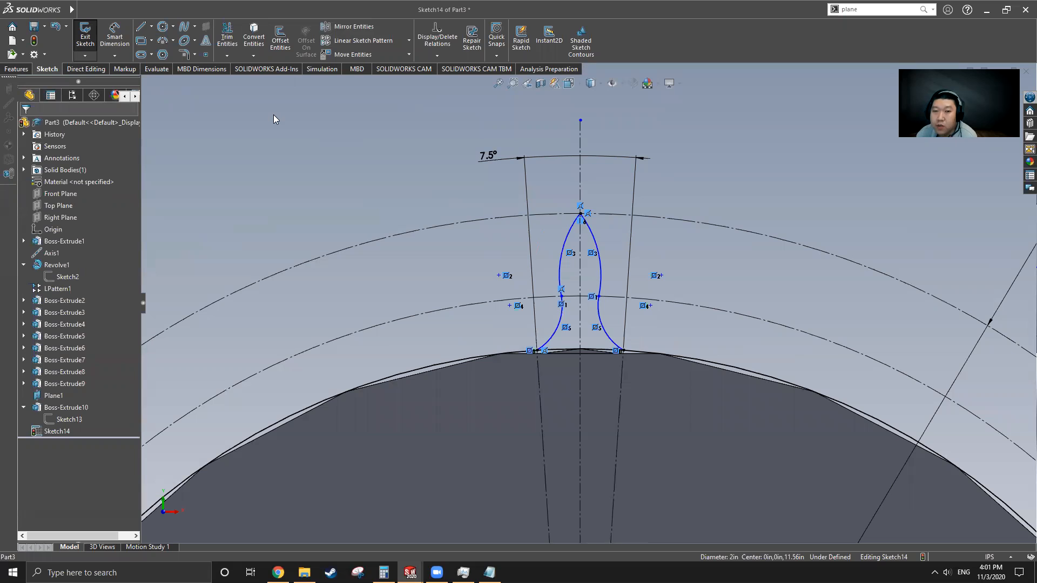
click(227, 37)
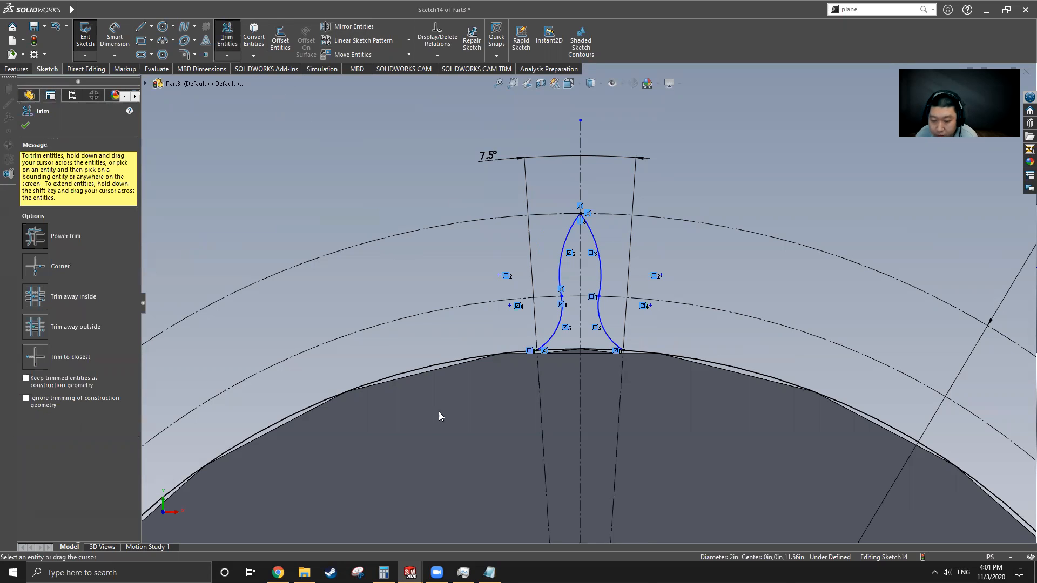
drag(427, 348, 425, 379)
drag(757, 376, 714, 367)
scroll(673, 321, up, 3)
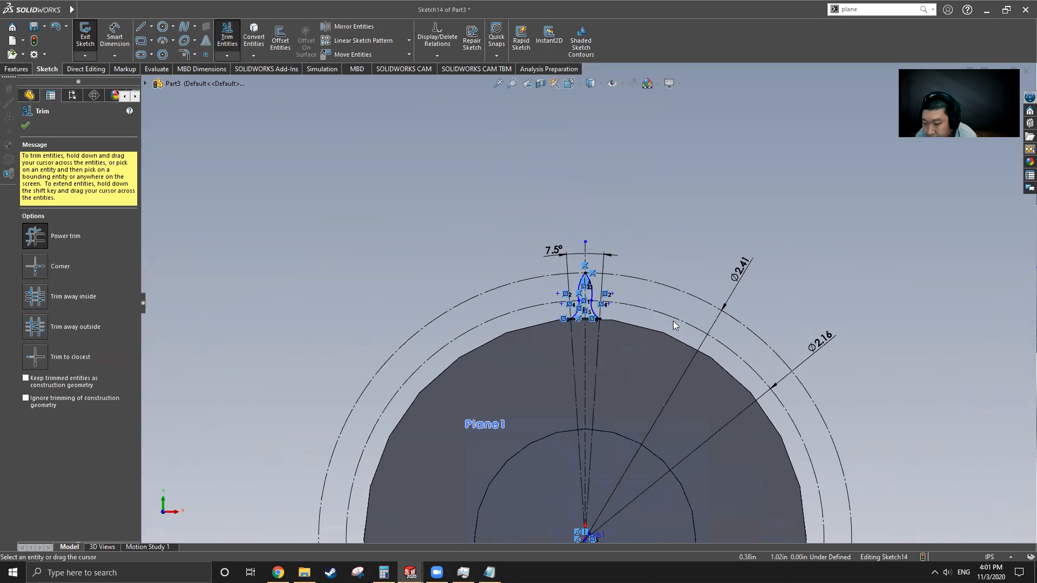
click(25, 125)
Step: Orbit the model to view the closed tooth profile at an angle
scroll(587, 321, up, 3)
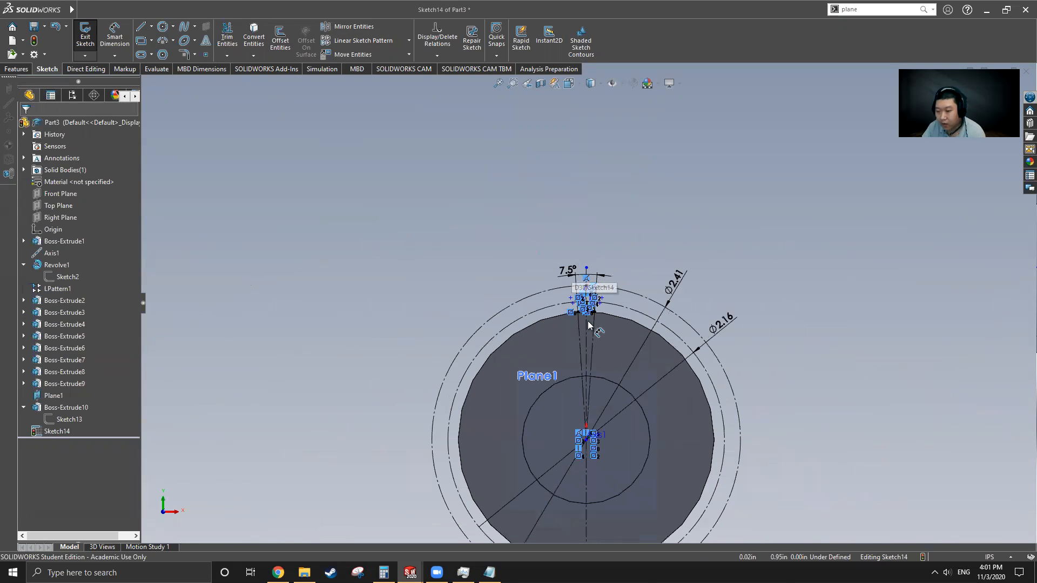
scroll(588, 321, down, 3)
mouse_move(585, 289)
middle_down()
mouse_move(638, 284)
mouse_move(596, 300)
mouse_move(611, 293)
middle_up()
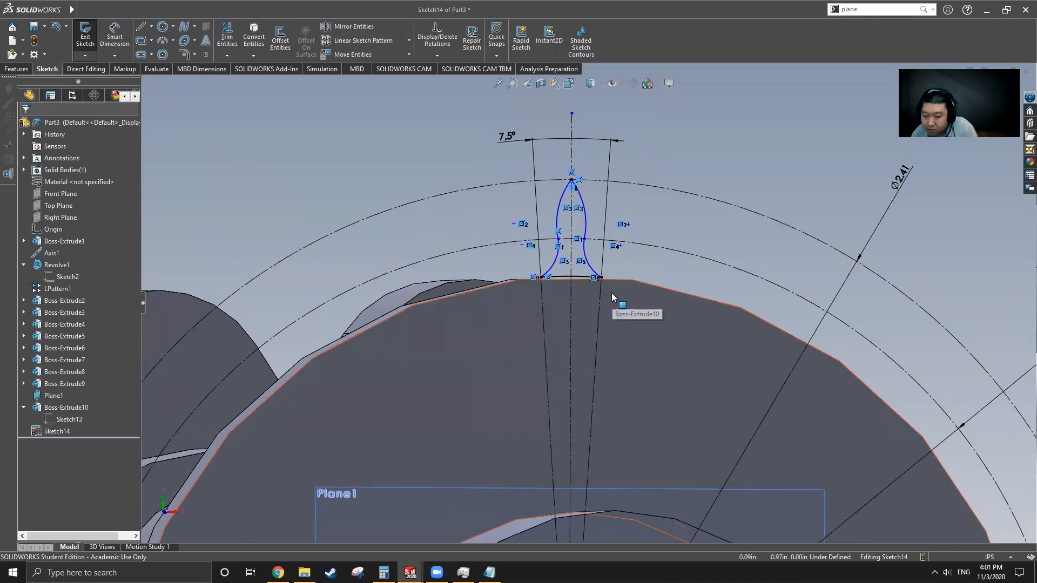
scroll(612, 292, up, 3)
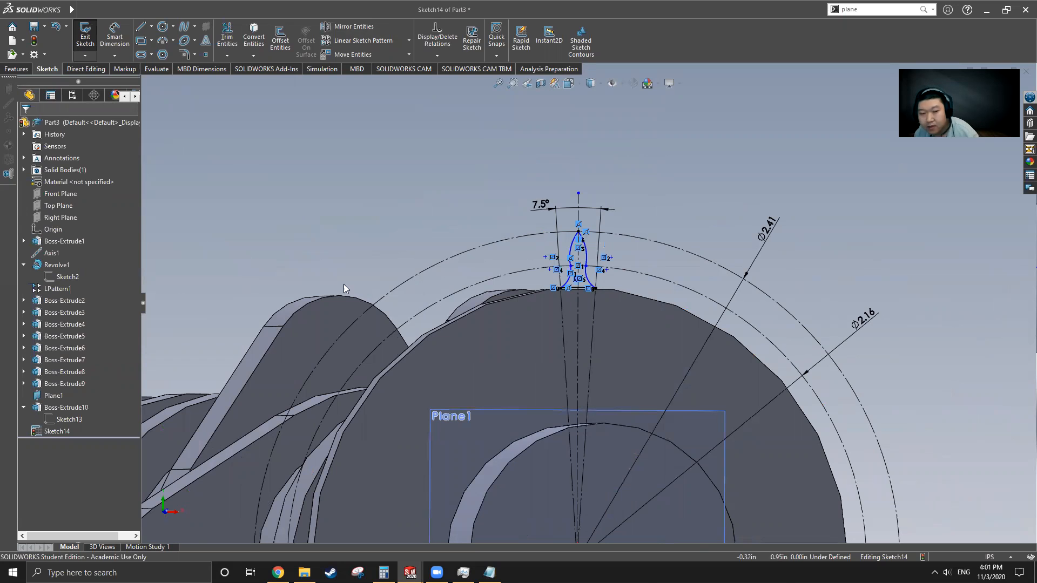
click(16, 68)
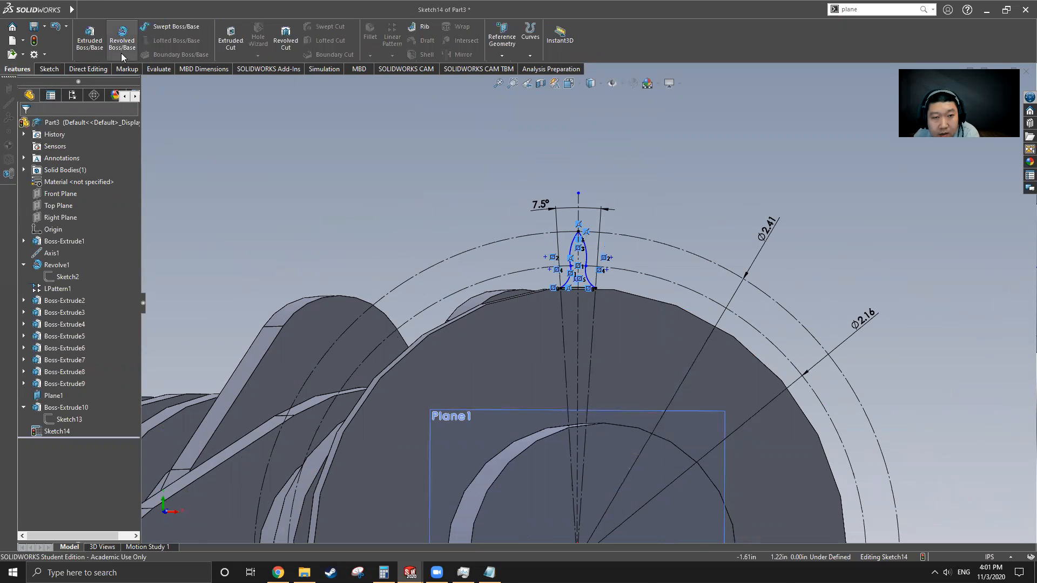
Step: Extrude the tooth sketch 0.125 in Mid Plane onto the disc rim as Boss-Extrude11
click(89, 40)
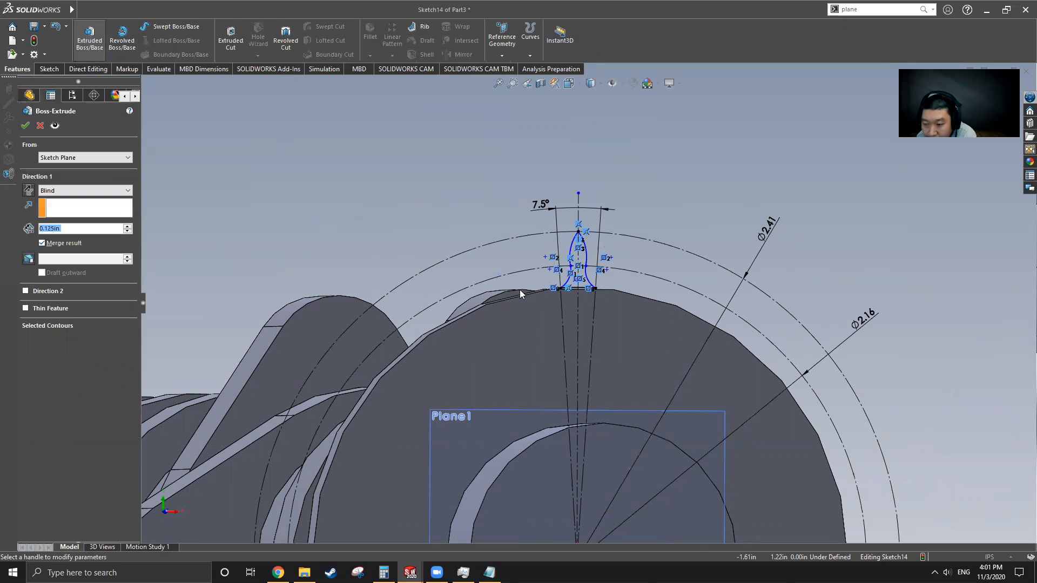
middle_drag(455, 318, 527, 328)
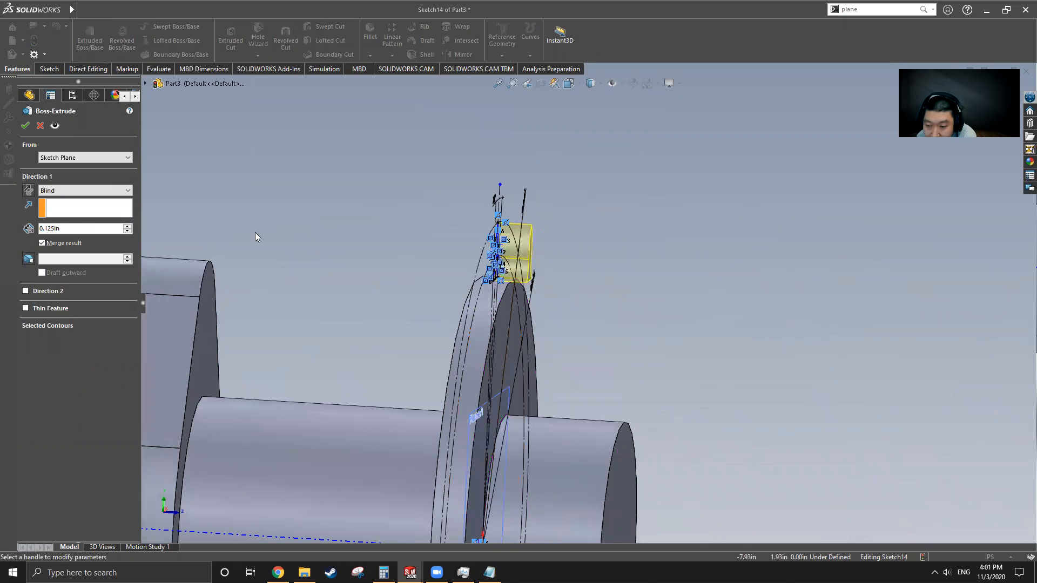
click(128, 191)
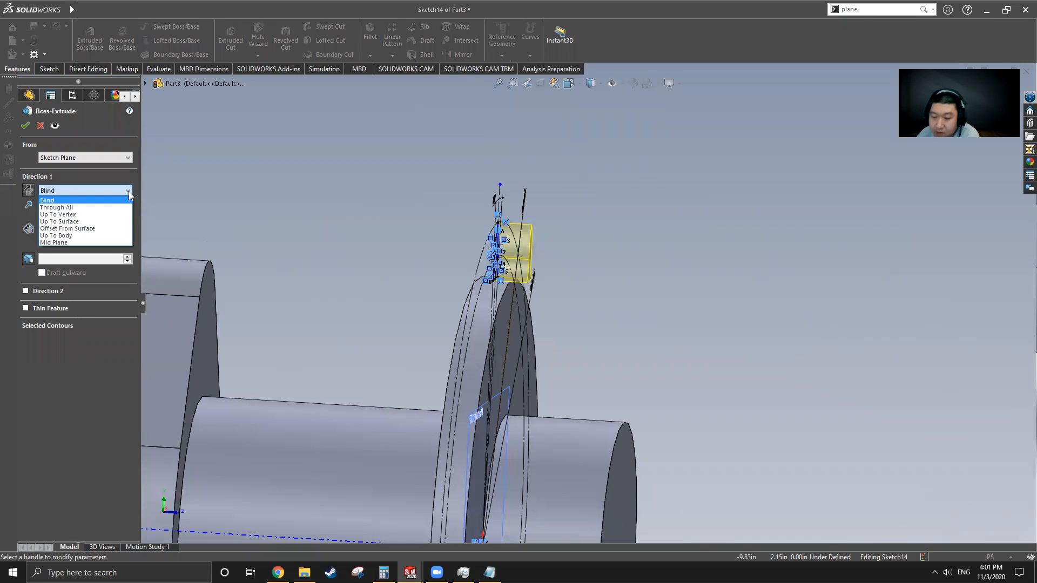
click(73, 243)
click(27, 127)
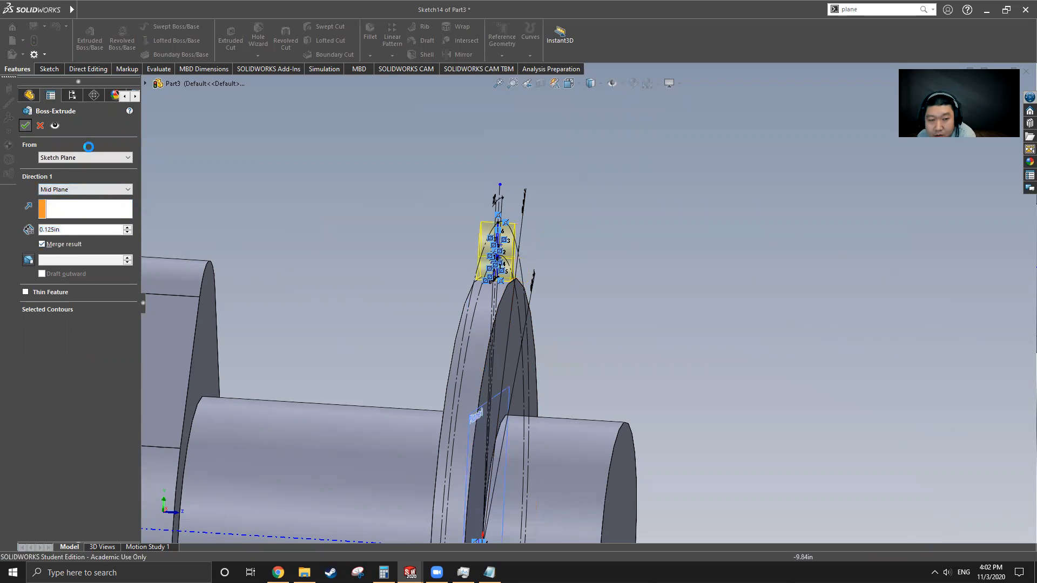
mouse_move(607, 246)
middle_down()
mouse_move(440, 318)
mouse_move(534, 295)
mouse_move(583, 269)
middle_up()
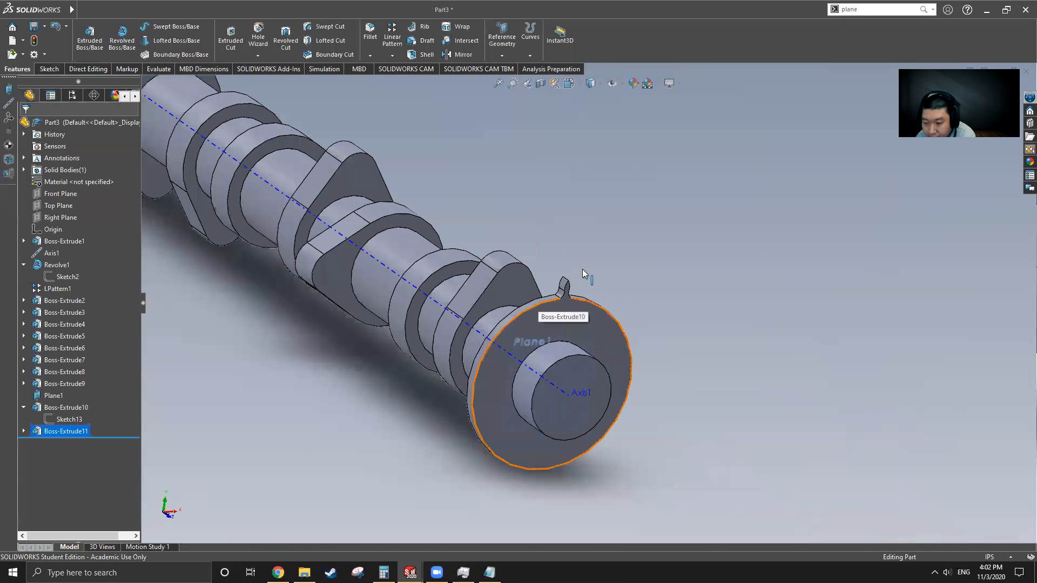
Step: Switch to the Cam Shaft part and zoom out to see the shaft end
mouse_move(72, 9)
click(235, 10)
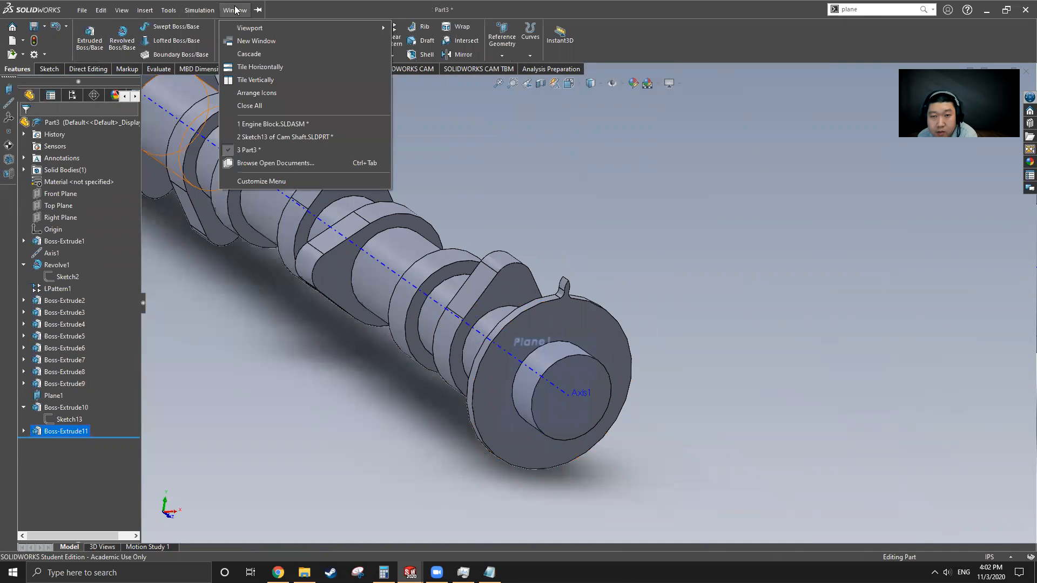
click(261, 137)
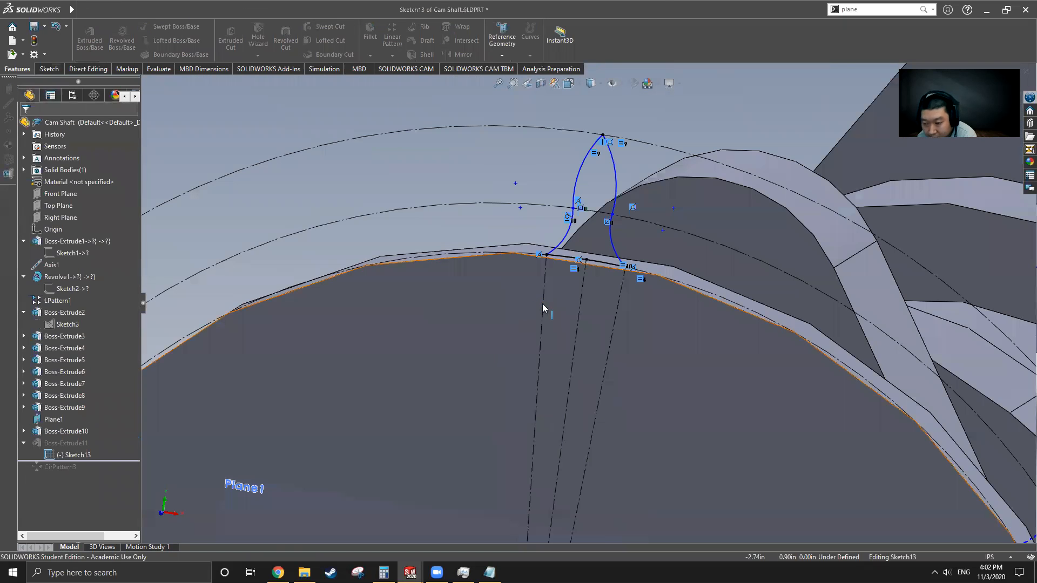
scroll(538, 278, up, 2)
drag(76, 465, 101, 463)
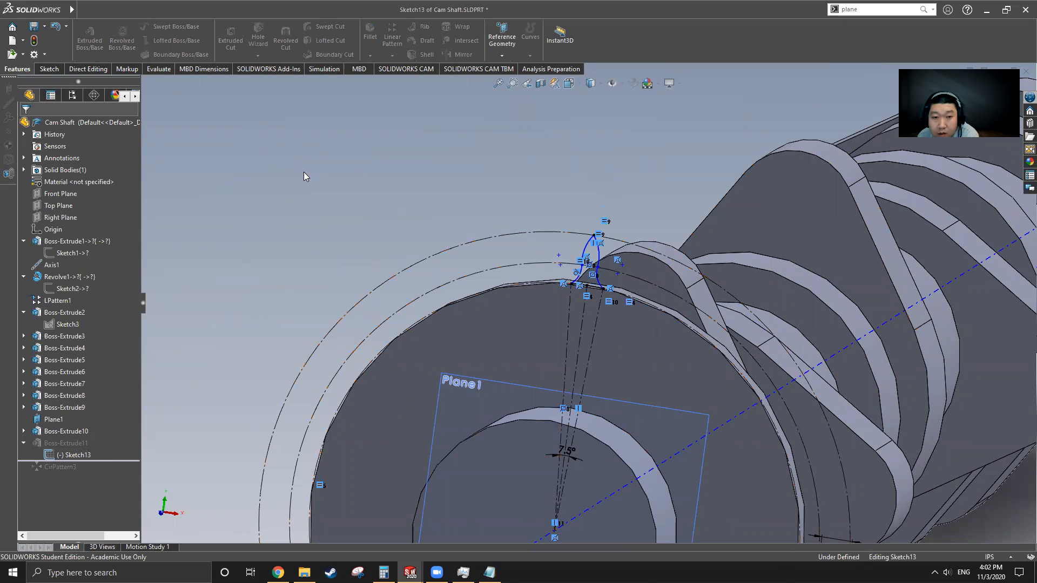
key(z)
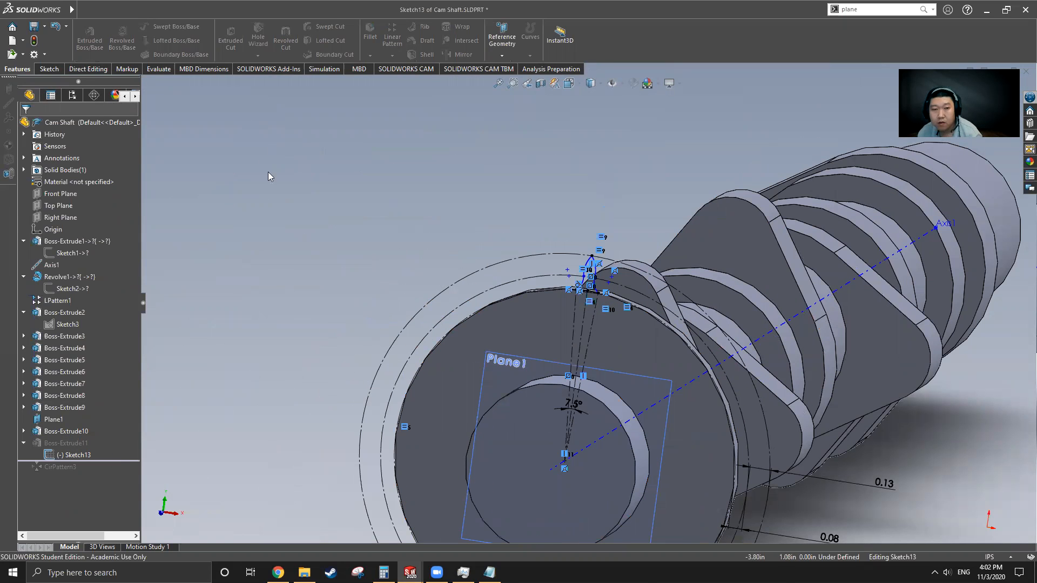
Step: Exit the tooth sketch and roll forward past CirPattern3 to rebuild the toothed gear
click(50, 69)
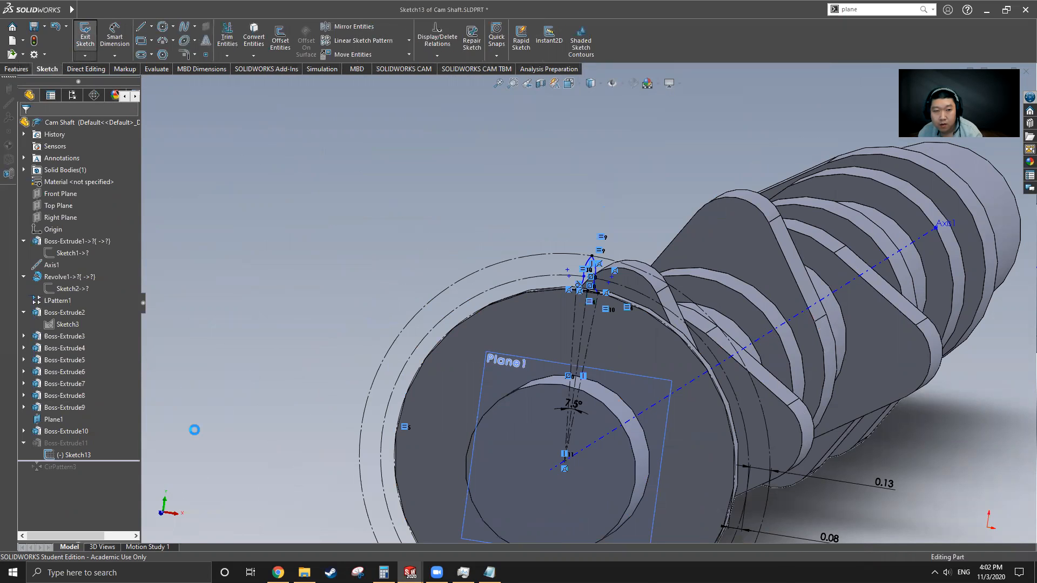
drag(107, 461, 107, 472)
scroll(388, 250, up, 2)
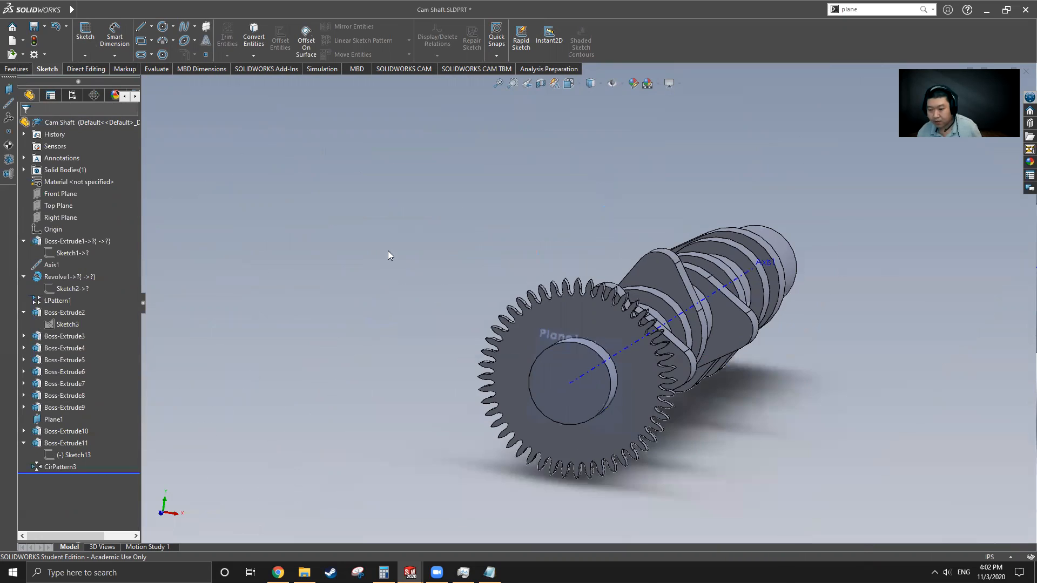
middle_drag(543, 390, 590, 373)
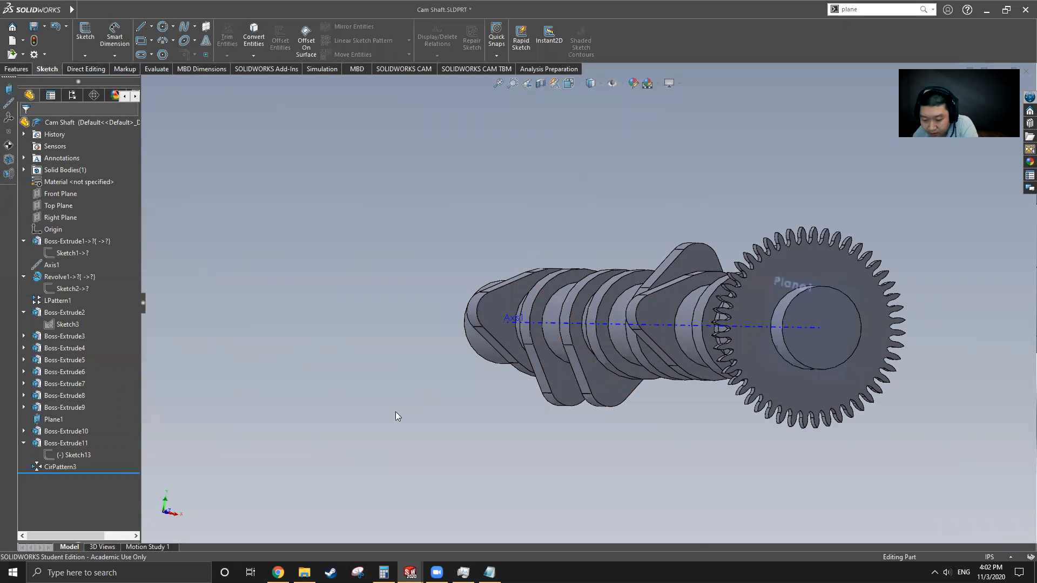
click(83, 9)
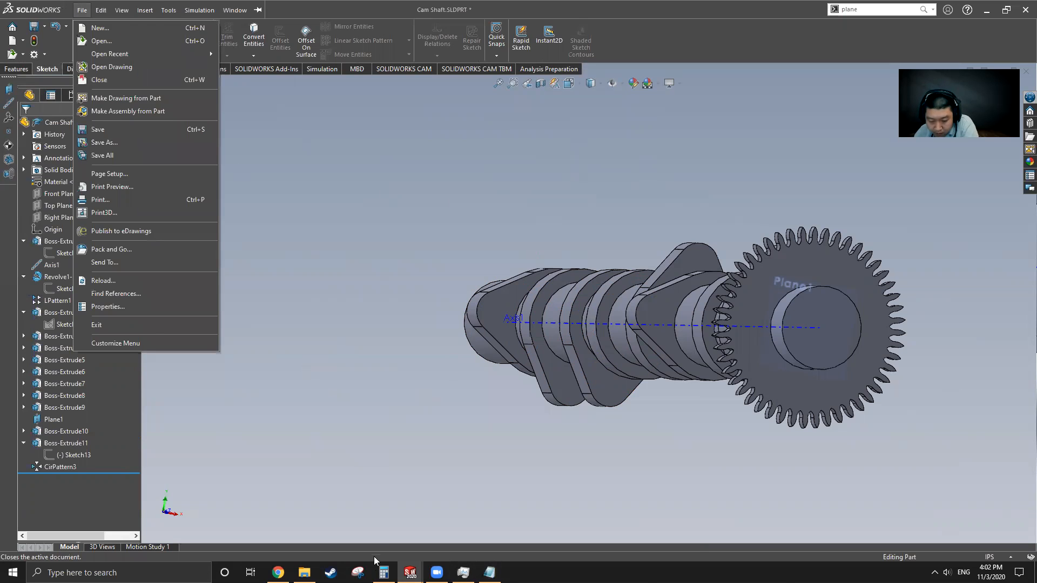
Step: Calculate 360 ÷ 7.5 = 48 in Calculator, then minimize it
click(384, 574)
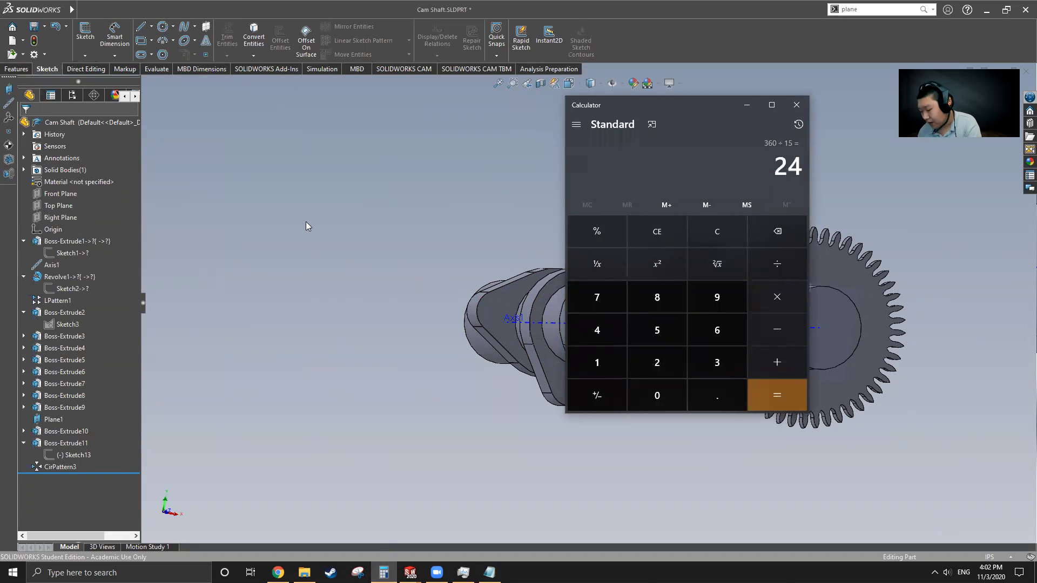
text(360/)
text(7.5)
key(Return)
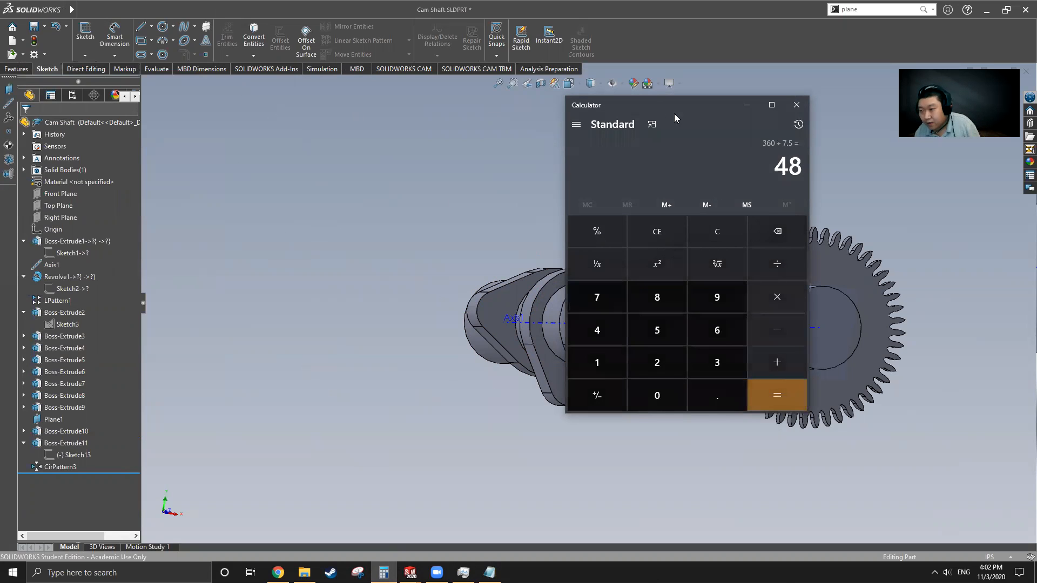
click(747, 104)
Step: Switch to Part3 and select the Boss-Extrude11 tooth
mouse_move(71, 9)
click(168, 10)
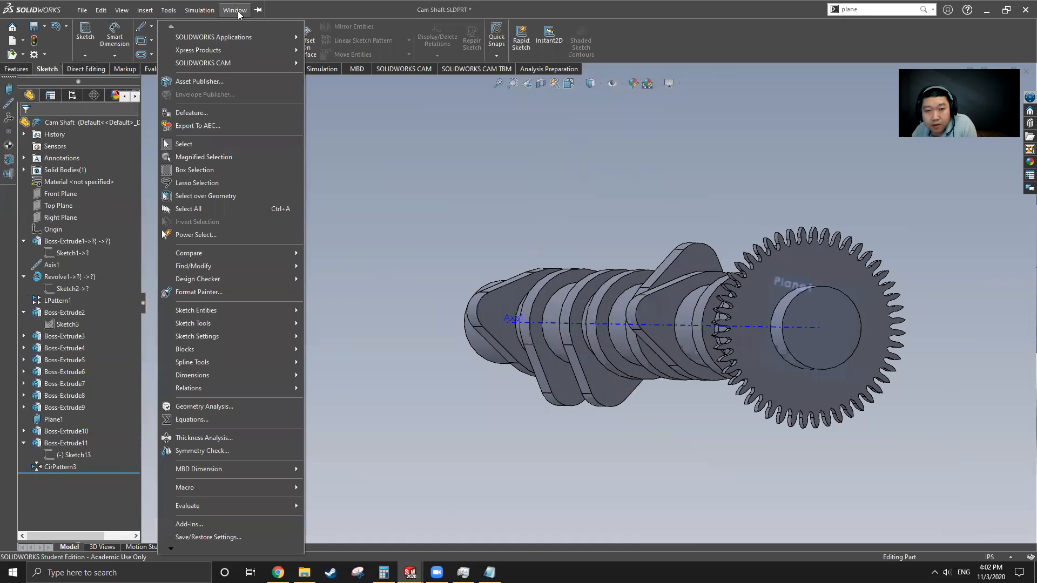
click(258, 149)
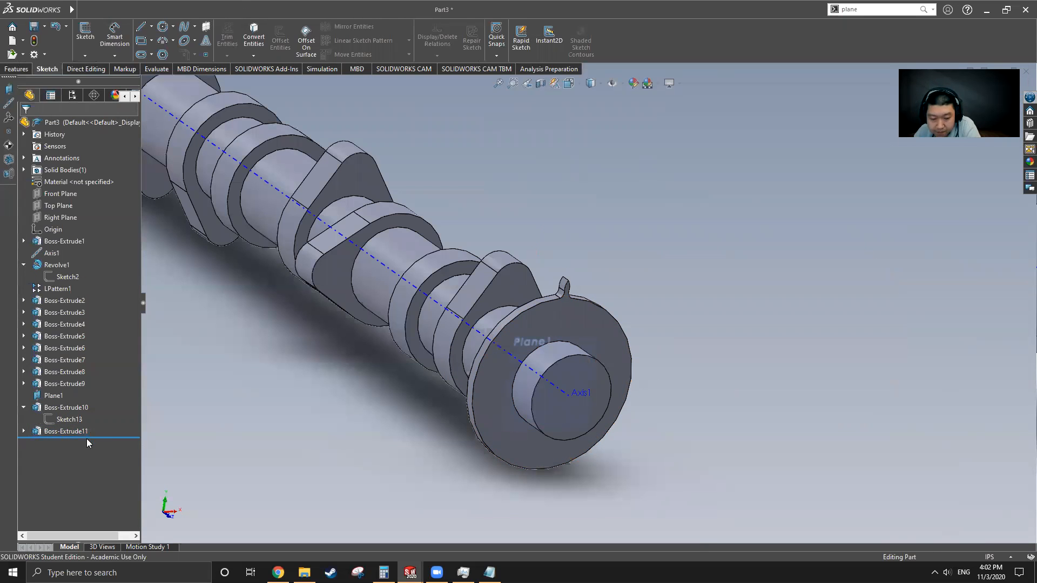
click(71, 432)
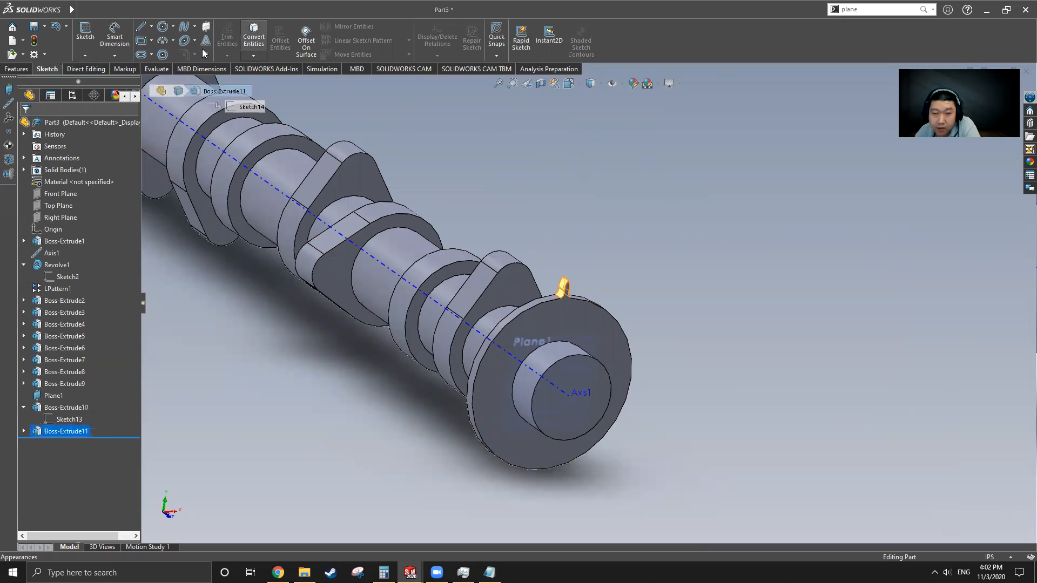
Step: Circular-pattern the tooth around the cylindrical face: 48 instances at 7.5° spacing
click(16, 69)
click(398, 57)
click(404, 77)
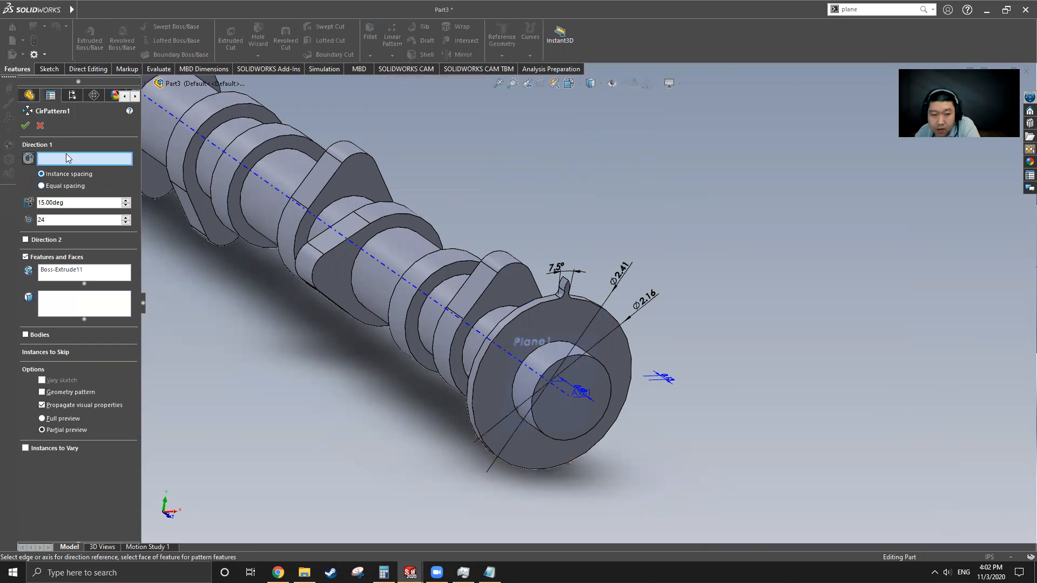
click(487, 331)
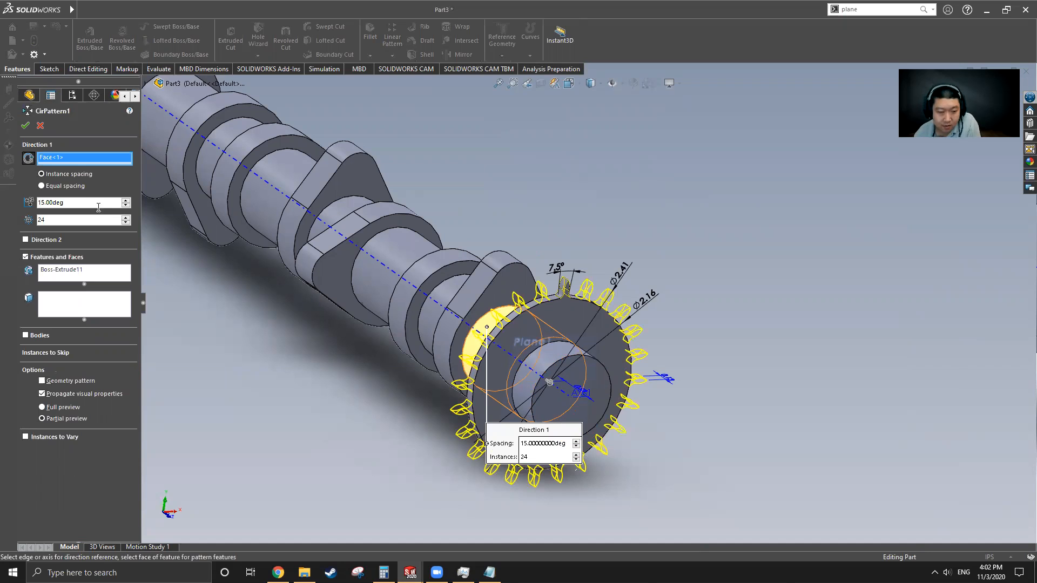
click(68, 202)
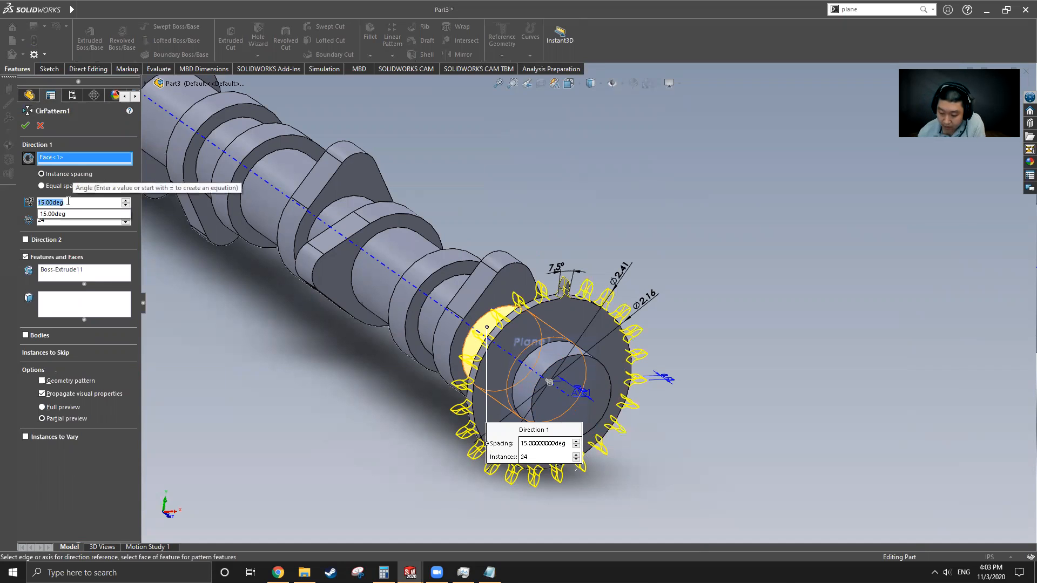
text(7.5)
key(Return)
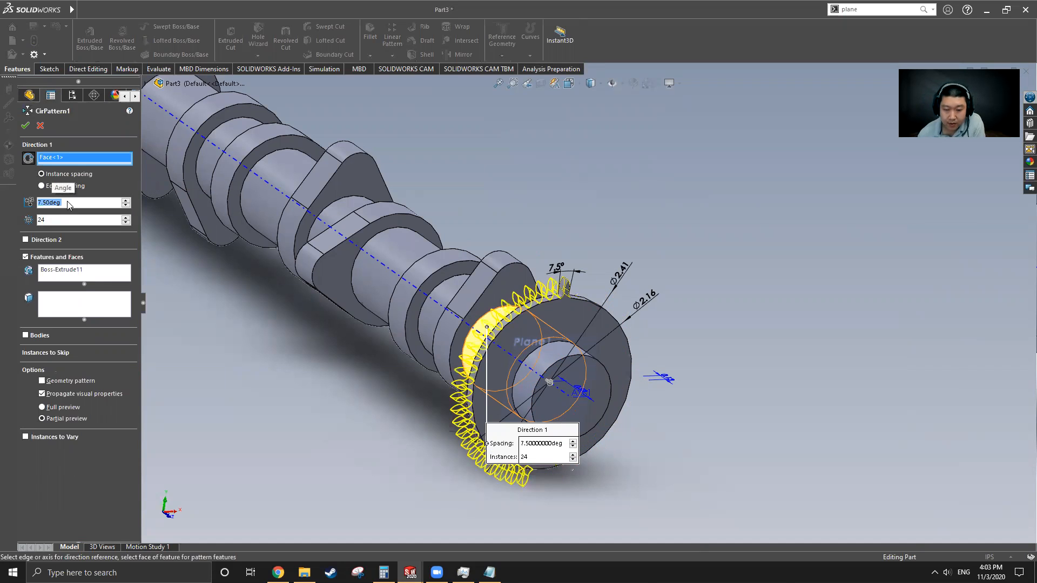
double_click(41, 220)
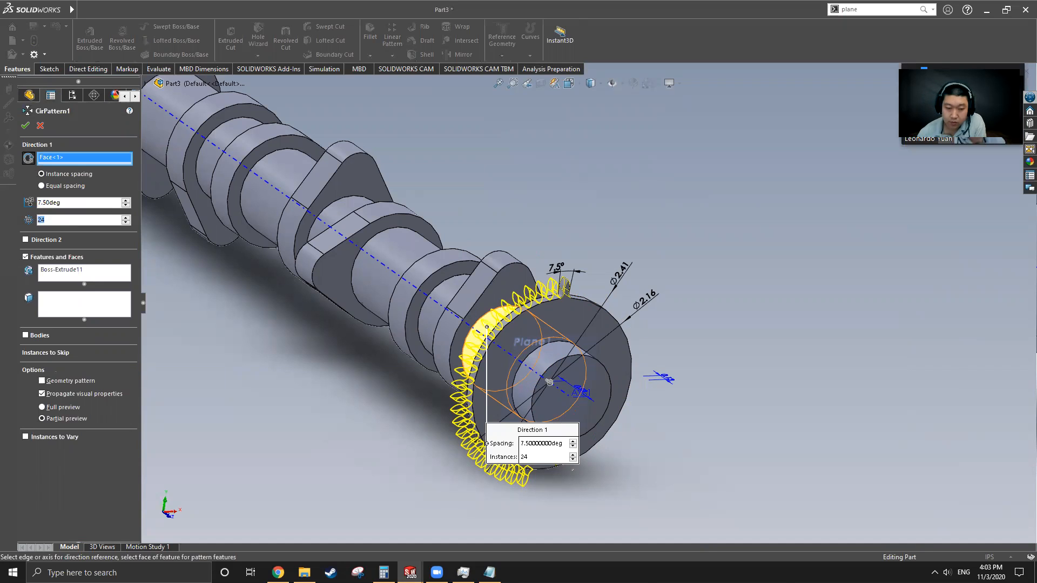
text(48)
key(Return)
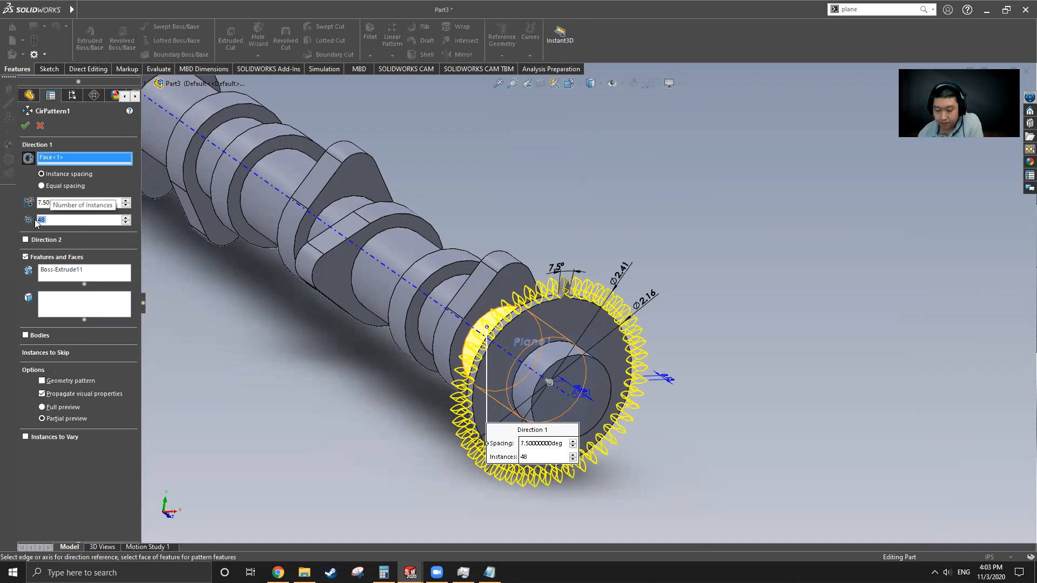
click(25, 126)
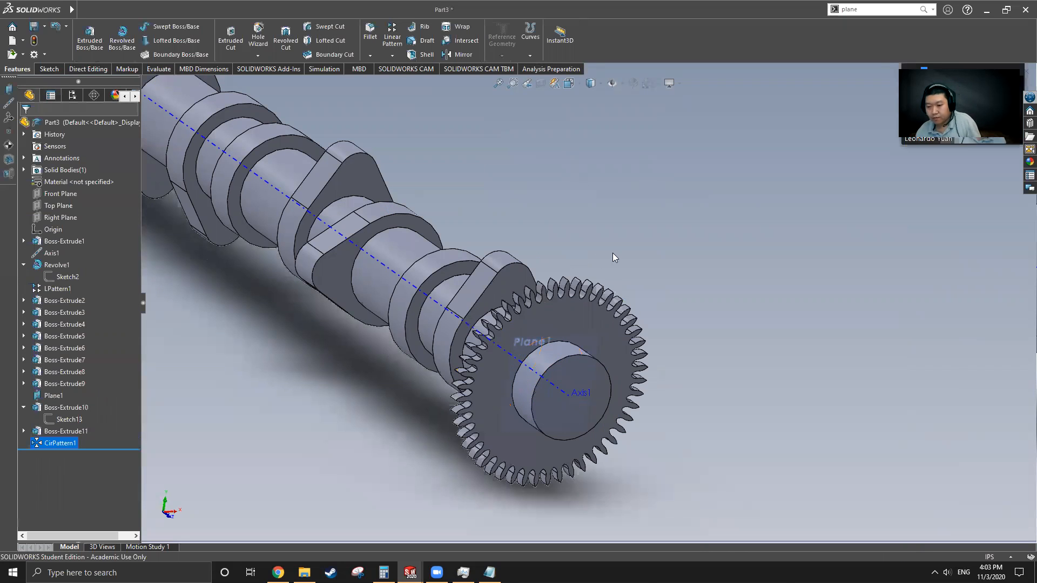
scroll(634, 332, up, 3)
middle_drag(633, 332, 535, 452)
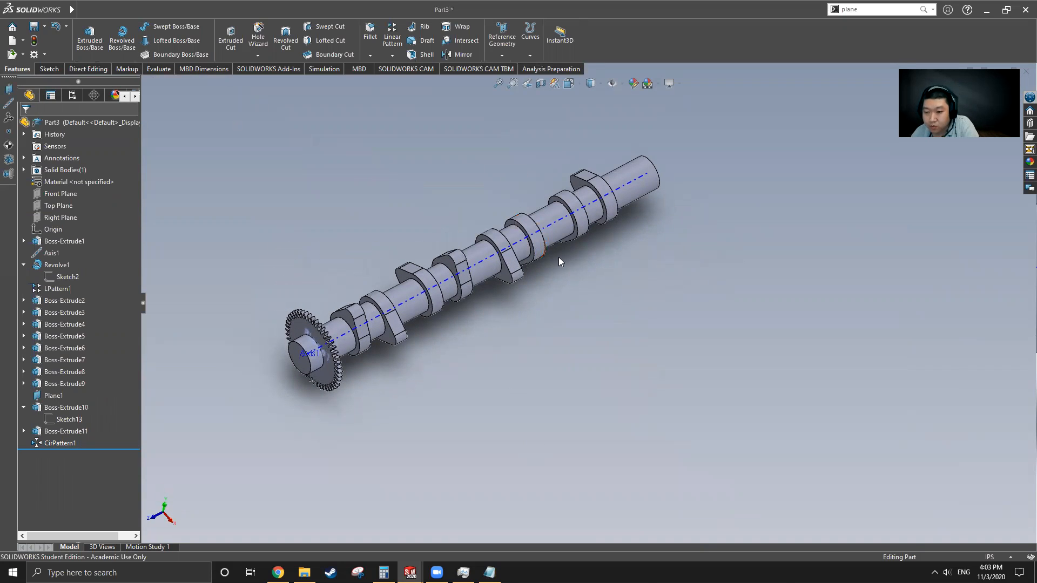
click(82, 10)
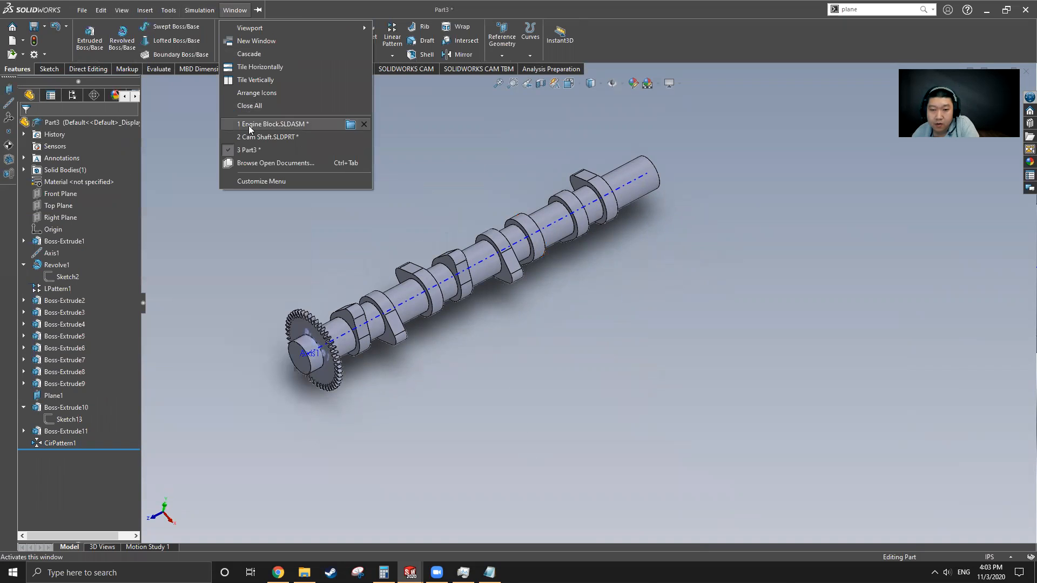
click(250, 139)
middle_drag(622, 315, 597, 434)
mouse_move(71, 10)
click(235, 10)
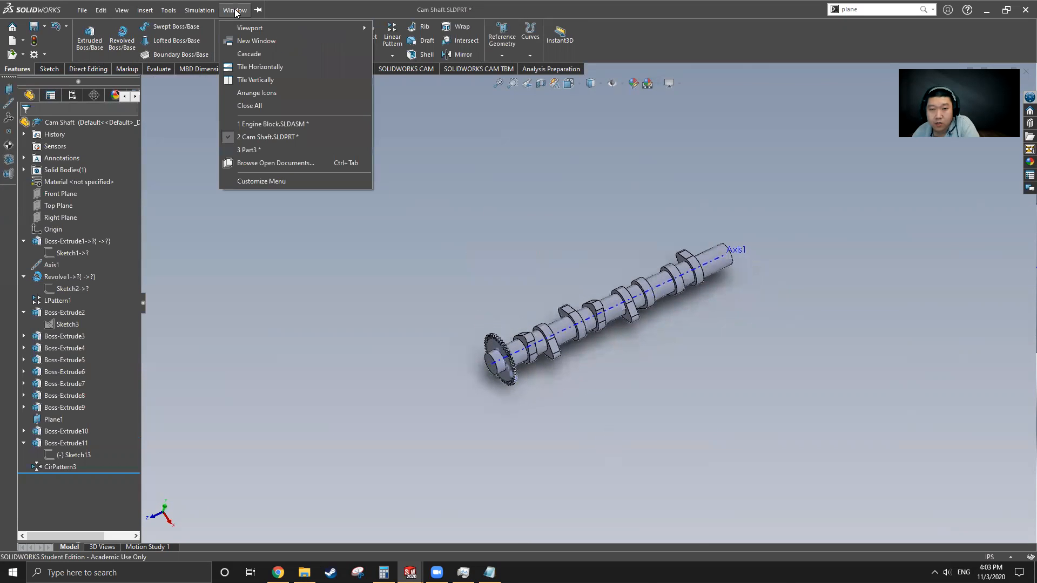
click(266, 150)
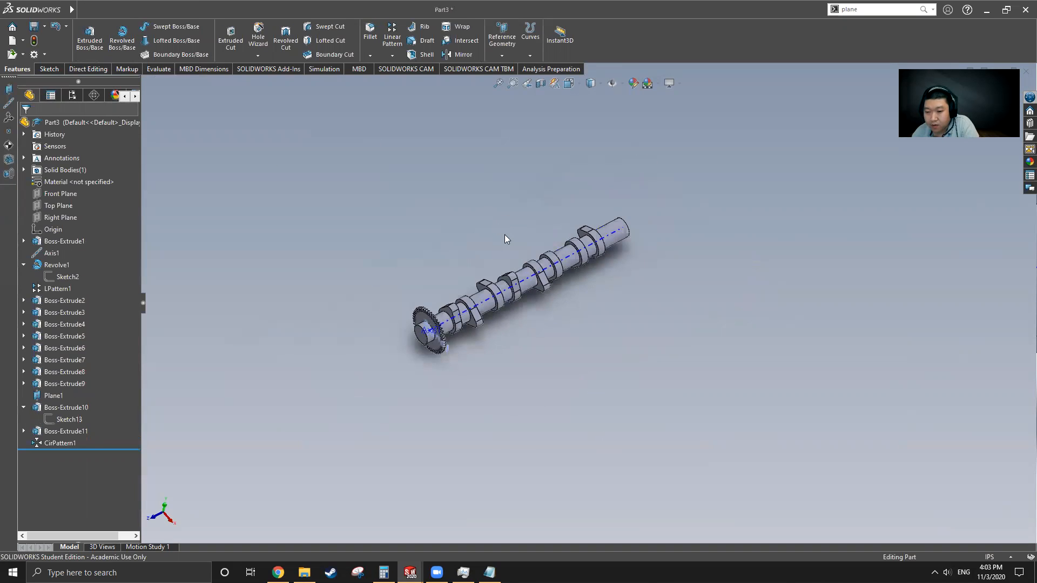
scroll(505, 240, down, 3)
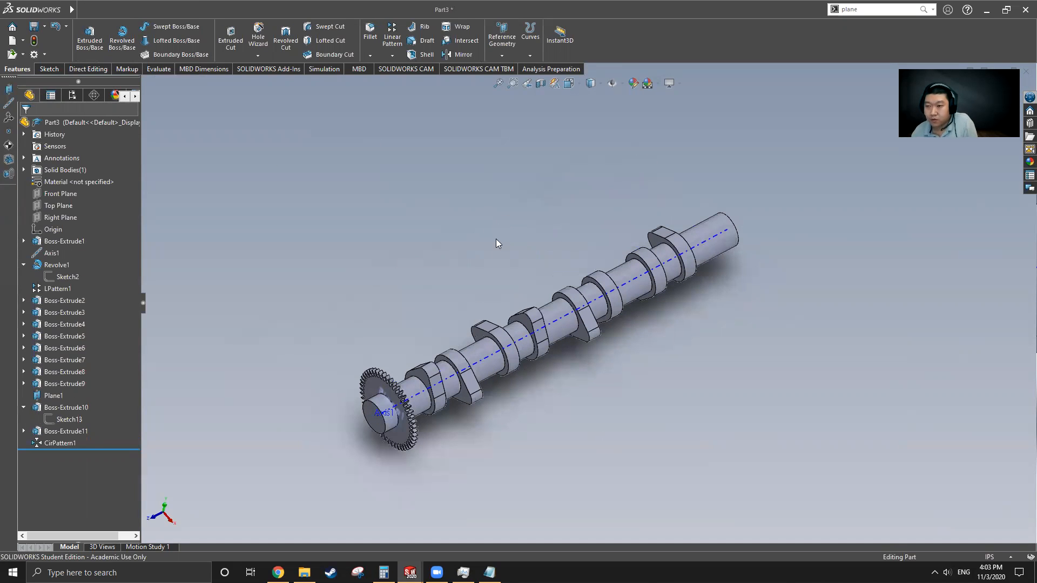